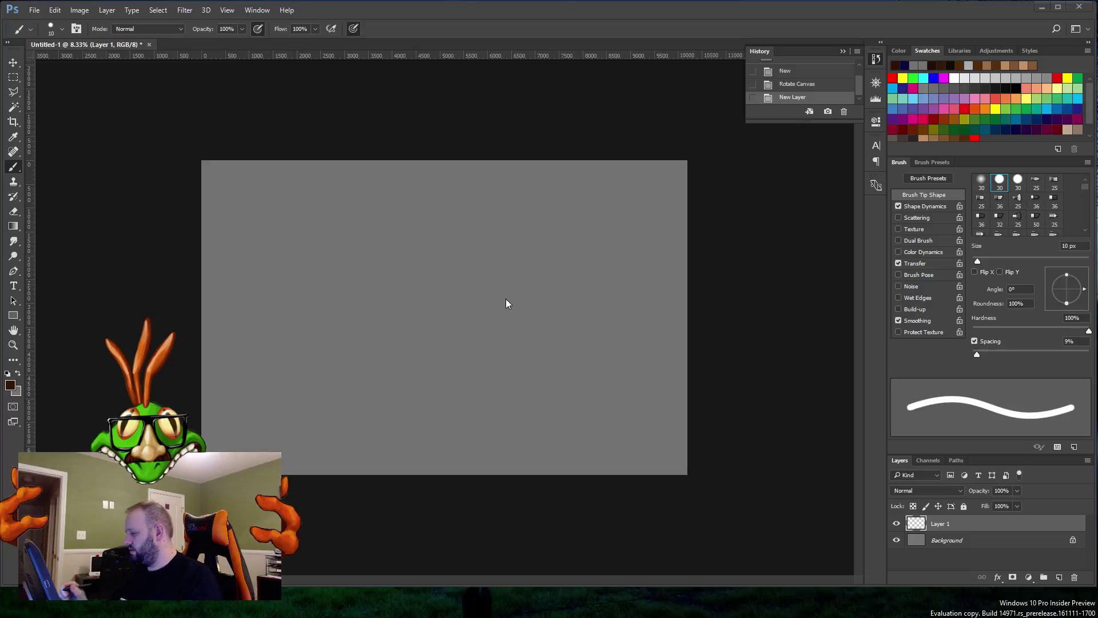
# Step: After a test stroke and zooming in, sketch the figure's oval head in brown
pyautogui.moveTo(505, 303); pyautogui.dragTo(473, 293)
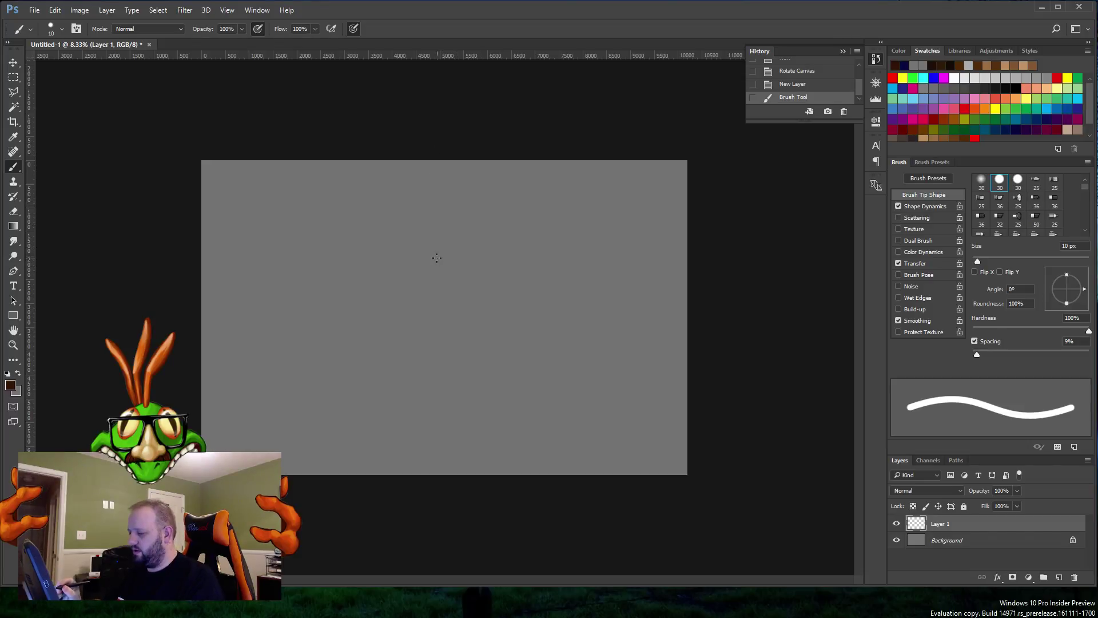
pyautogui.hotkey('ctrl', '+')
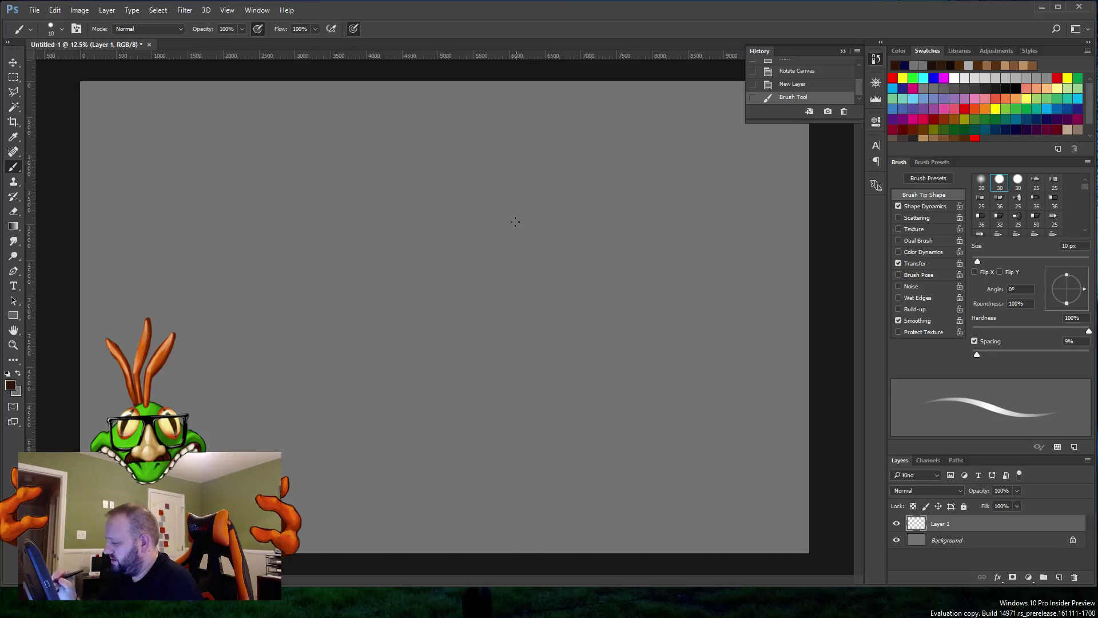
pyautogui.moveTo(515, 222)
pyautogui.mouseDown()
pyautogui.moveTo(514, 195)
pyautogui.moveTo(508, 222)
pyautogui.moveTo(523, 235)
pyautogui.moveTo(552, 216)
pyautogui.moveTo(513, 232)
pyautogui.mouseUp()
pyautogui.moveTo(511, 171)
pyautogui.mouseDown()
pyautogui.moveTo(526, 213)
pyautogui.moveTo(563, 192)
pyautogui.moveTo(511, 180)
pyautogui.moveTo(546, 207)
pyautogui.moveTo(547, 172)
pyautogui.moveTo(502, 181)
pyautogui.moveTo(532, 227)
pyautogui.mouseUp()
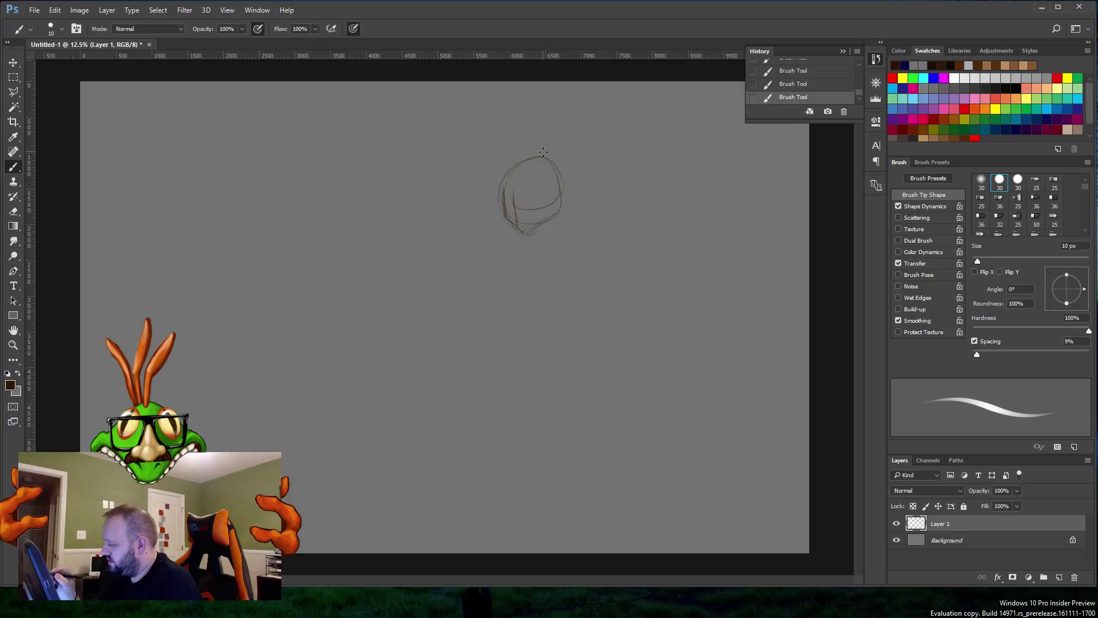
pyautogui.moveTo(503, 185)
pyautogui.mouseDown()
pyautogui.moveTo(509, 232)
pyautogui.moveTo(501, 188)
pyautogui.moveTo(525, 245)
pyautogui.moveTo(548, 225)
pyautogui.moveTo(554, 180)
pyautogui.moveTo(555, 219)
pyautogui.mouseUp()
pyautogui.moveTo(529, 166)
pyautogui.mouseDown()
pyautogui.moveTo(561, 203)
pyautogui.moveTo(548, 181)
pyautogui.moveTo(528, 233)
pyautogui.moveTo(516, 204)
pyautogui.moveTo(524, 246)
pyautogui.moveTo(518, 181)
pyautogui.moveTo(524, 245)
pyautogui.mouseUp()
pyautogui.moveTo(527, 163); pyautogui.dragTo(542, 175)
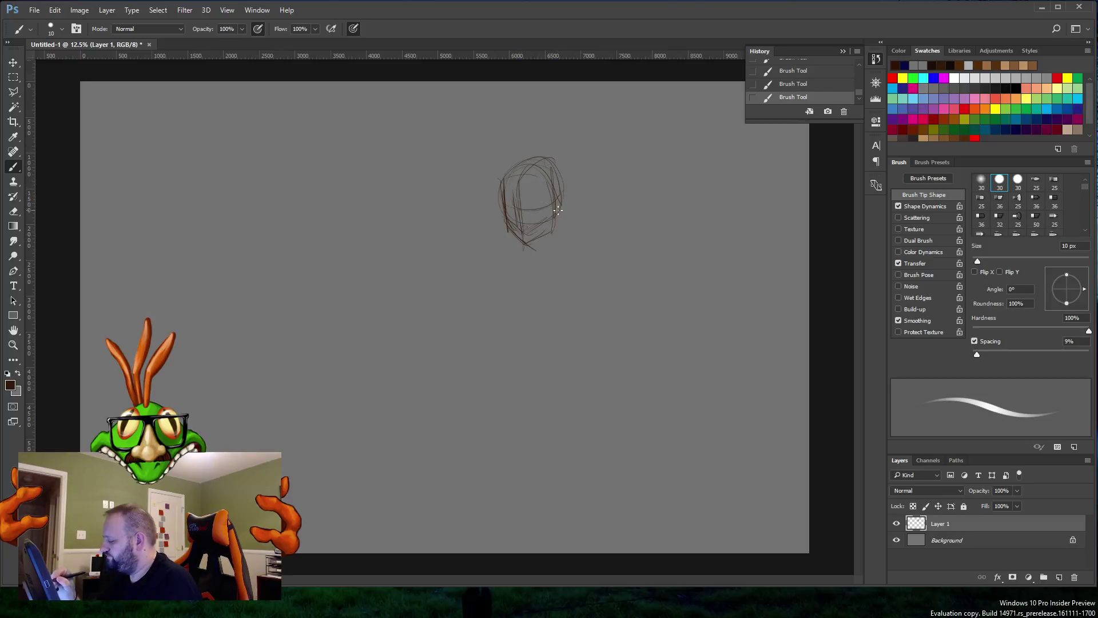
pyautogui.moveTo(560, 169); pyautogui.dragTo(561, 197)
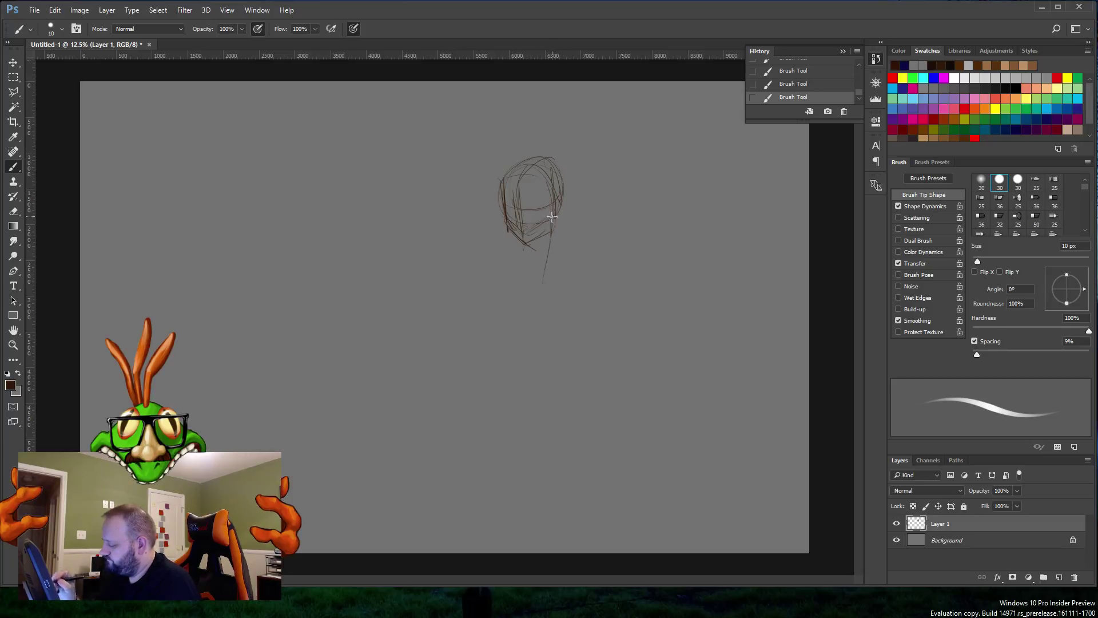
# Step: Draw the neck, jaw line, right shoulder and right side of the torso
pyautogui.moveTo(543, 280); pyautogui.dragTo(502, 354)
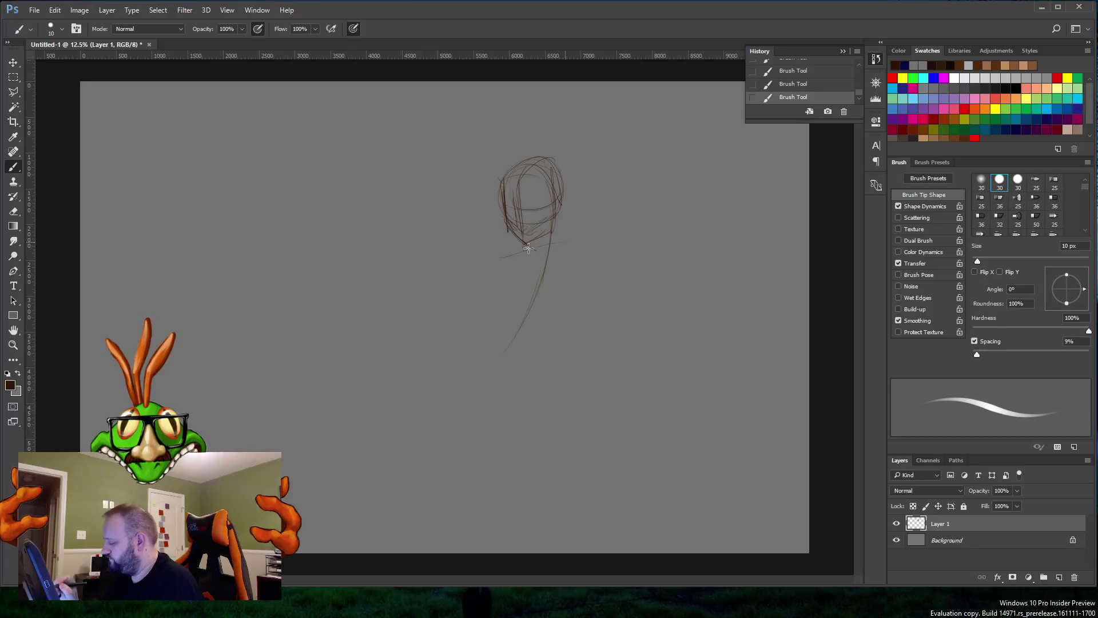
pyautogui.moveTo(560, 243); pyautogui.dragTo(492, 263)
pyautogui.moveTo(549, 231); pyautogui.dragTo(577, 335)
pyautogui.moveTo(495, 256)
pyautogui.mouseDown()
pyautogui.moveTo(493, 332)
pyautogui.moveTo(481, 327)
pyautogui.moveTo(498, 343)
pyautogui.moveTo(578, 326)
pyautogui.mouseUp()
pyautogui.moveTo(535, 244); pyautogui.dragTo(587, 304)
pyautogui.moveTo(578, 257); pyautogui.dragTo(550, 337)
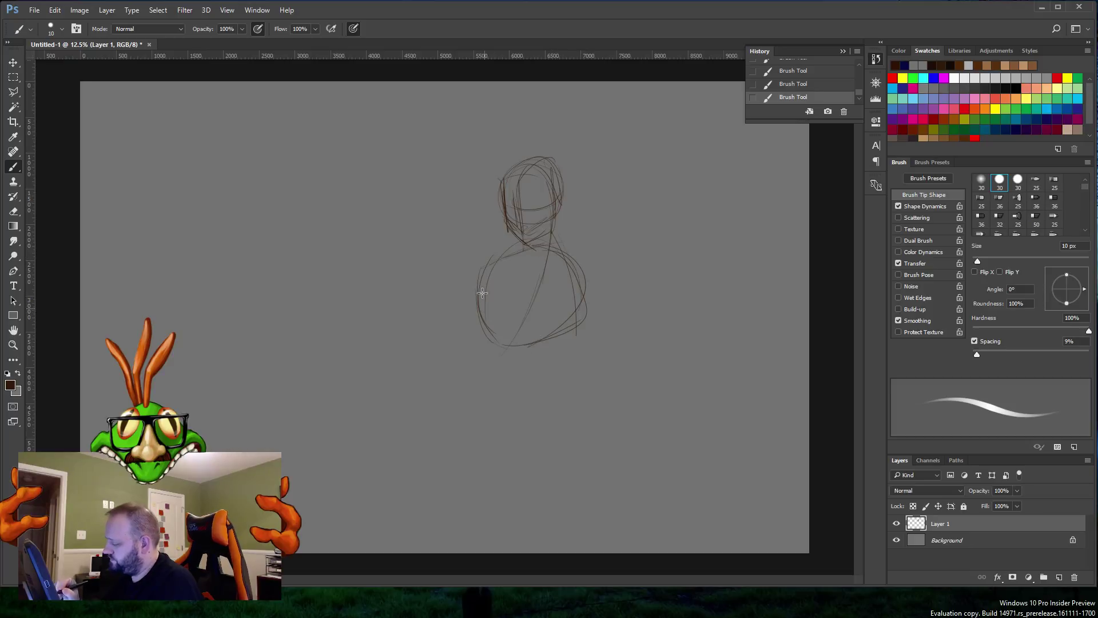
pyautogui.moveTo(560, 216)
pyautogui.mouseDown()
pyautogui.moveTo(589, 299)
pyautogui.moveTo(584, 274)
pyautogui.moveTo(576, 334)
pyautogui.mouseUp()
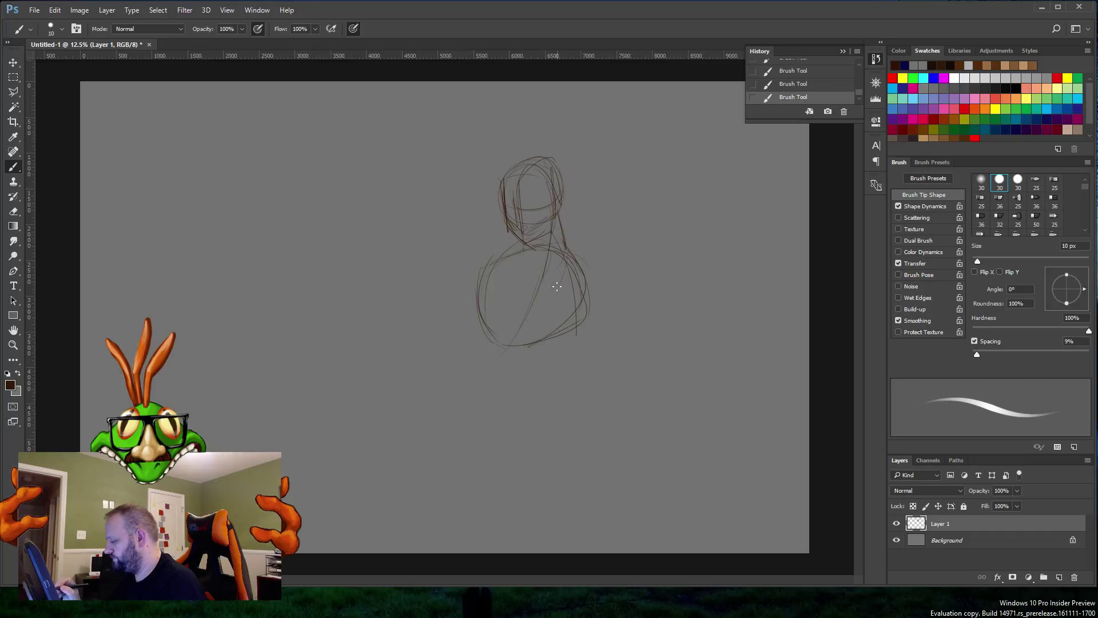
# Step: Sketch the chest curve, the torso's left side and a long diagonal line down the left
pyautogui.moveTo(498, 276)
pyautogui.mouseDown()
pyautogui.moveTo(539, 278)
pyautogui.moveTo(550, 253)
pyautogui.moveTo(508, 307)
pyautogui.moveTo(476, 305)
pyautogui.moveTo(519, 313)
pyautogui.moveTo(526, 303)
pyautogui.moveTo(551, 334)
pyautogui.moveTo(485, 301)
pyautogui.moveTo(470, 308)
pyautogui.moveTo(473, 295)
pyautogui.moveTo(474, 335)
pyautogui.mouseUp()
pyautogui.moveTo(550, 343); pyautogui.dragTo(587, 331)
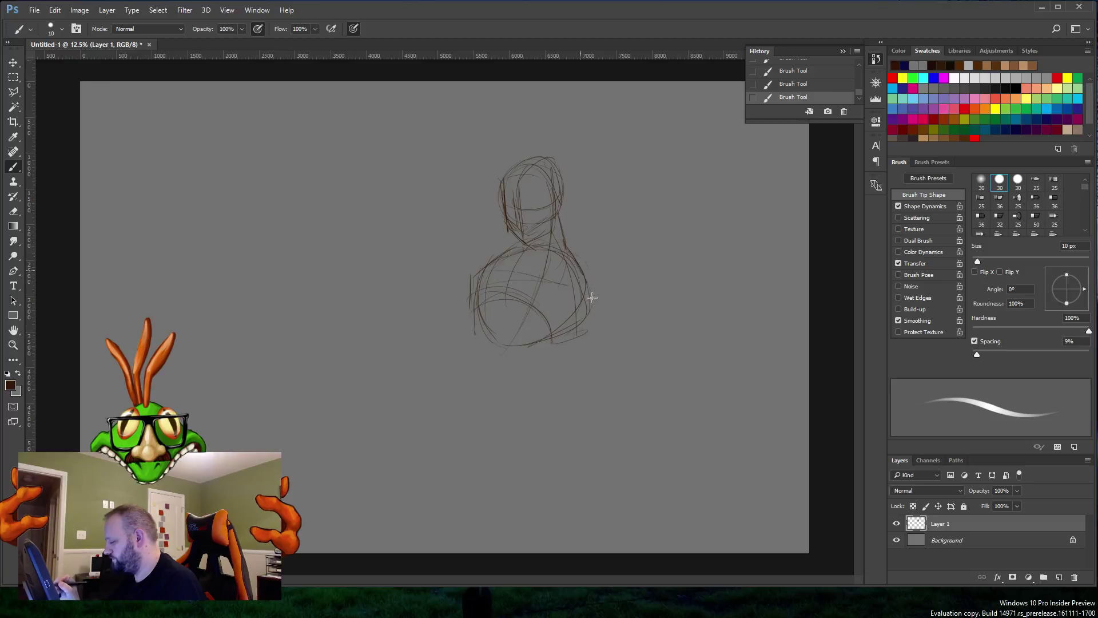
pyautogui.moveTo(584, 284); pyautogui.dragTo(556, 345)
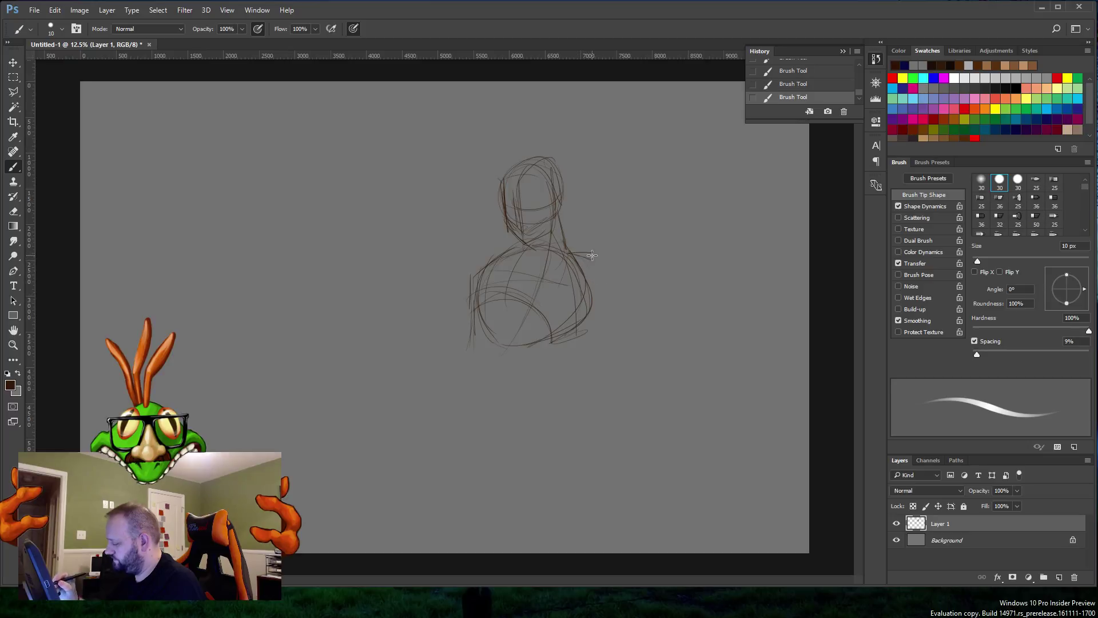
pyautogui.moveTo(591, 253)
pyautogui.mouseDown()
pyautogui.moveTo(625, 321)
pyautogui.moveTo(590, 312)
pyautogui.moveTo(622, 306)
pyautogui.moveTo(616, 291)
pyautogui.moveTo(622, 378)
pyautogui.mouseUp()
pyautogui.moveTo(484, 269); pyautogui.dragTo(439, 329)
pyautogui.moveTo(507, 251)
pyautogui.mouseDown()
pyautogui.moveTo(465, 309)
pyautogui.moveTo(475, 301)
pyautogui.mouseUp()
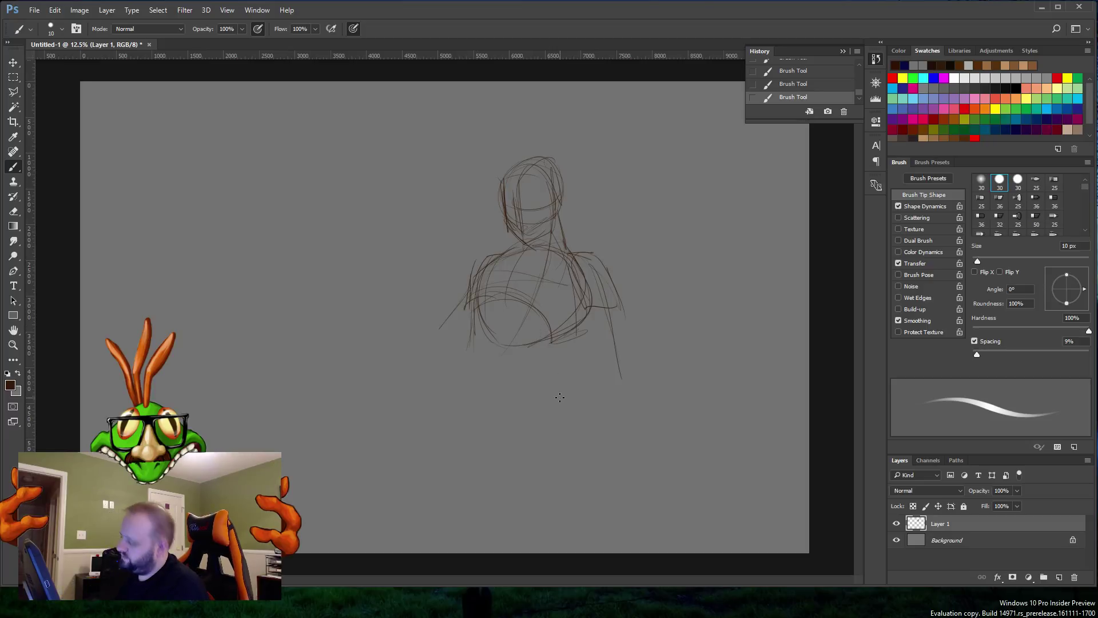
pyautogui.click(158, 9)
# Step: Use Select > All and Edit > Clear to erase the brown figure sketch from Layer 1
pyautogui.click(157, 20)
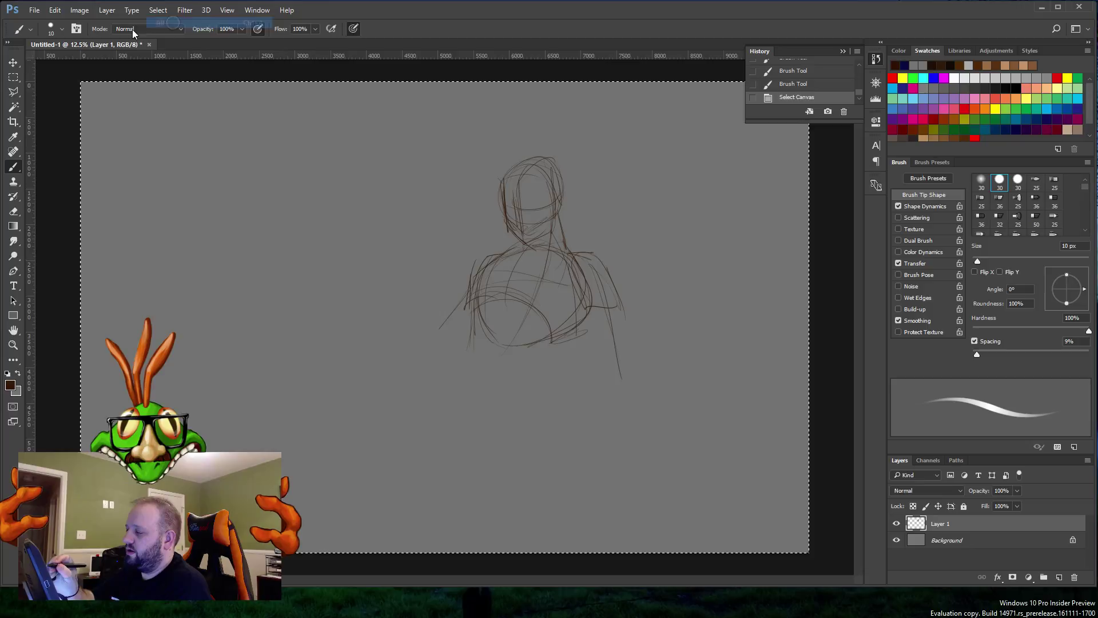
pyautogui.click(55, 9)
pyautogui.click(65, 131)
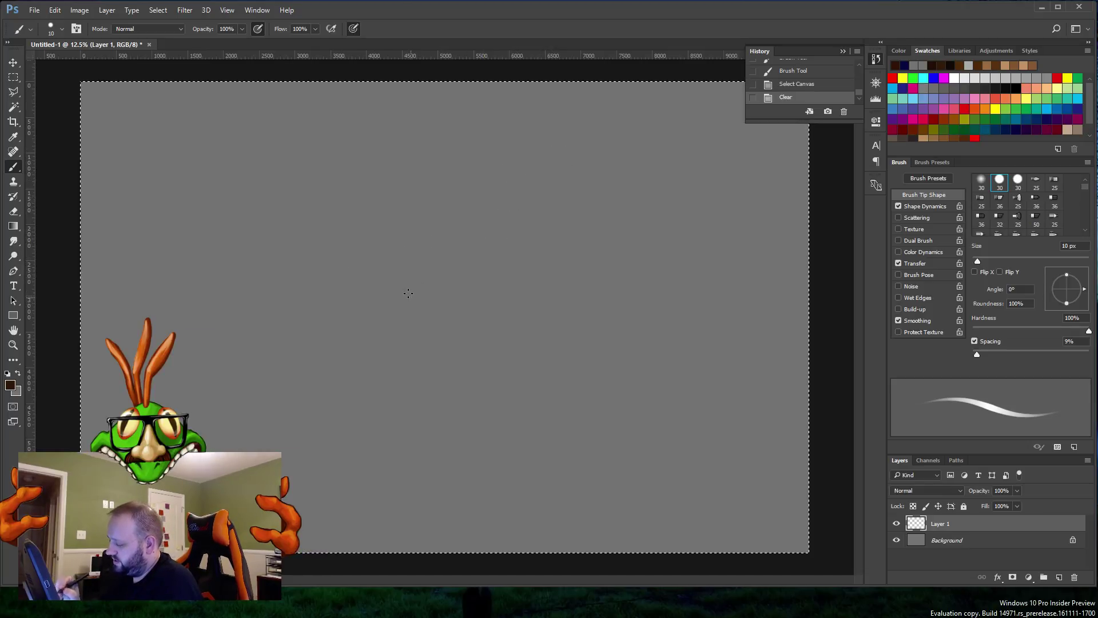
pyautogui.moveTo(176, 155)
pyautogui.mouseDown()
pyautogui.moveTo(176, 198)
pyautogui.moveTo(178, 155)
pyautogui.moveTo(168, 170)
pyautogui.moveTo(177, 151)
pyautogui.moveTo(183, 168)
pyautogui.moveTo(183, 152)
pyautogui.moveTo(167, 161)
pyautogui.moveTo(185, 170)
pyautogui.moveTo(169, 183)
pyautogui.moveTo(195, 184)
pyautogui.moveTo(191, 195)
pyautogui.moveTo(187, 184)
pyautogui.moveTo(124, 260)
pyautogui.mouseUp()
pyautogui.moveTo(167, 209); pyautogui.dragTo(133, 263)
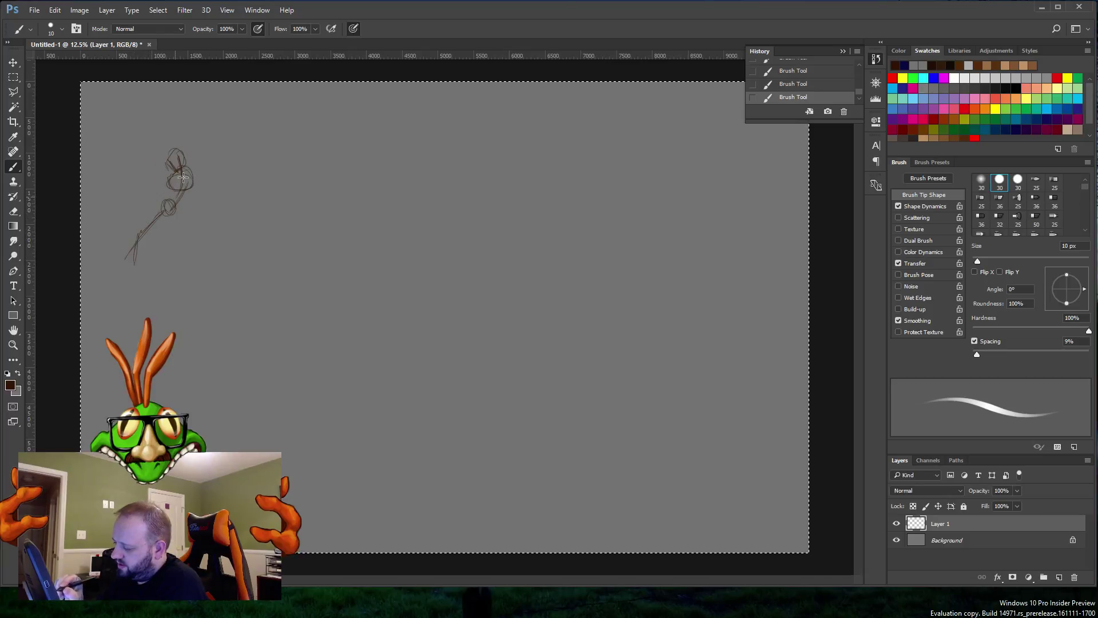
pyautogui.moveTo(183, 178); pyautogui.dragTo(210, 232)
pyautogui.moveTo(146, 222); pyautogui.dragTo(185, 172)
pyautogui.moveTo(177, 182); pyautogui.dragTo(197, 211)
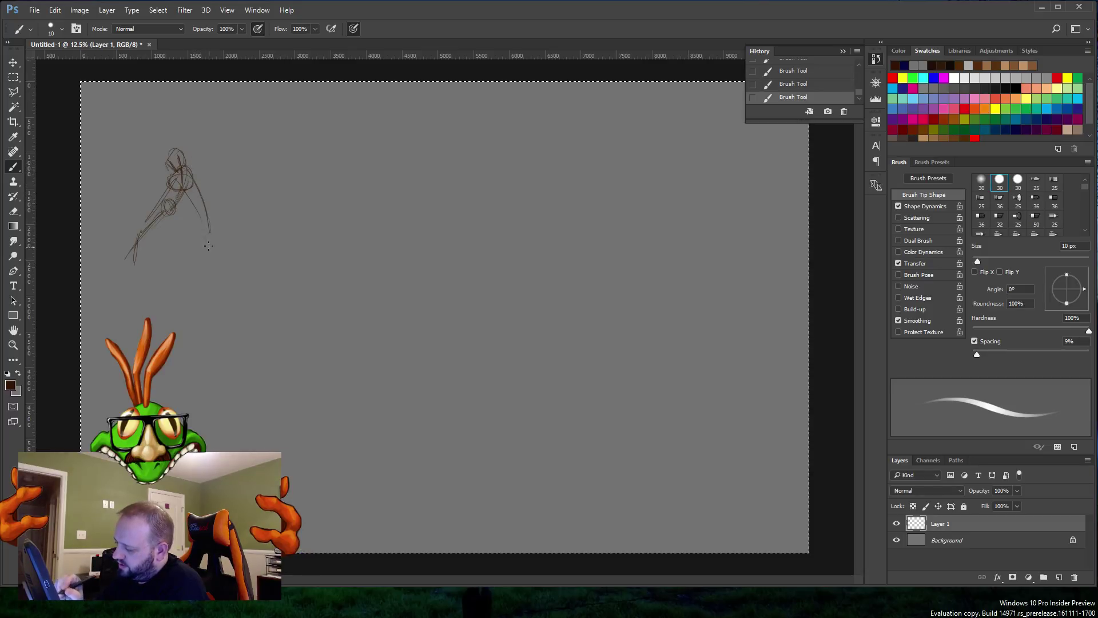
pyautogui.click(158, 10)
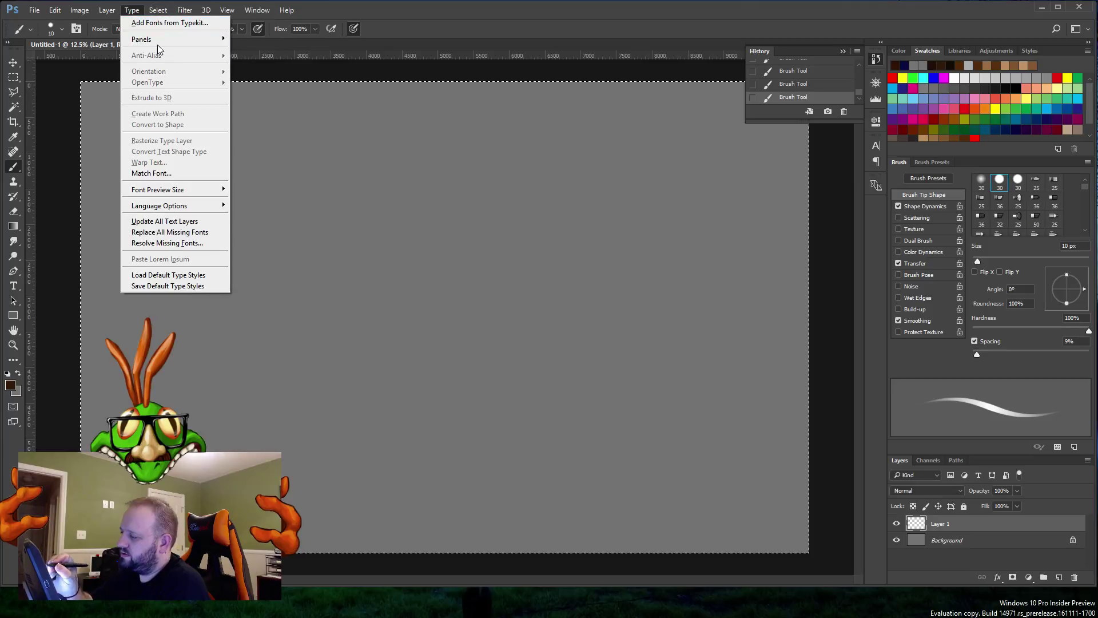
pyautogui.moveTo(55, 10)
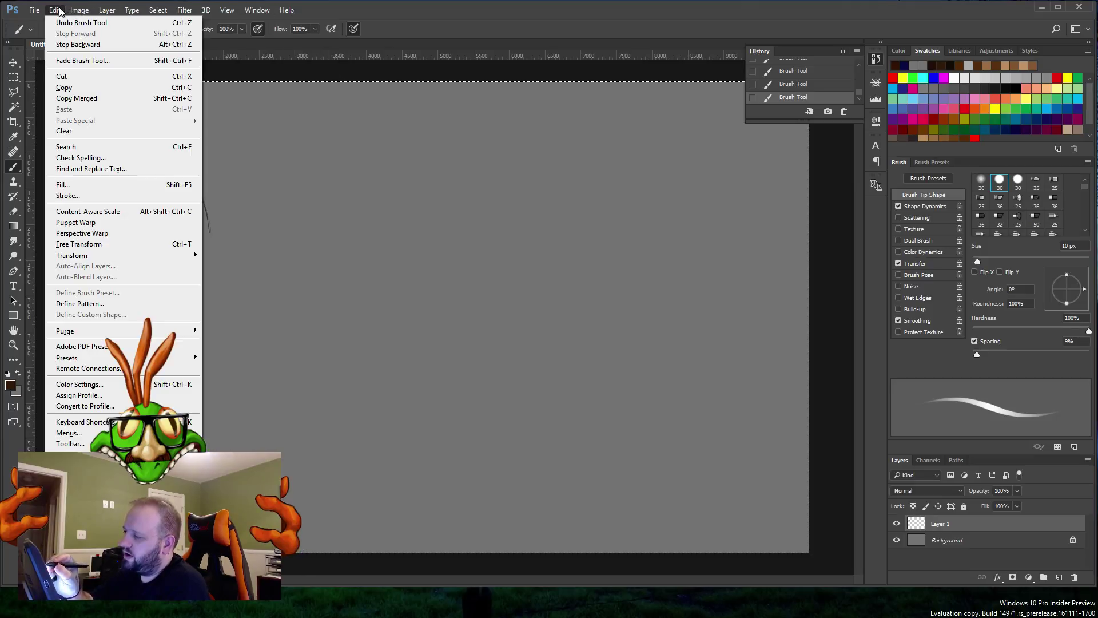
pyautogui.click(83, 131)
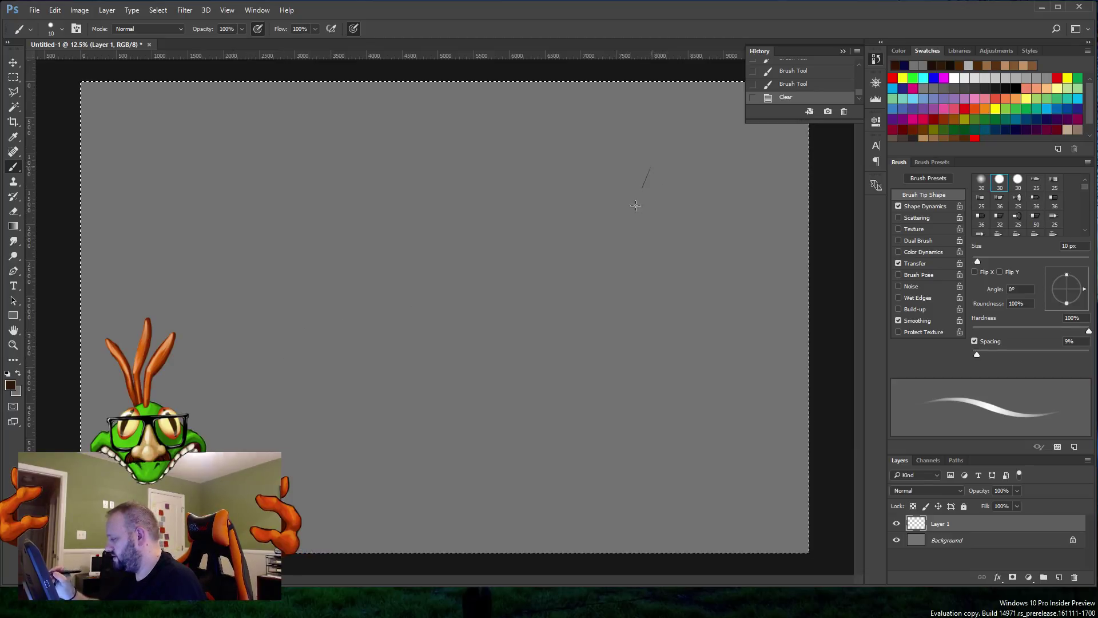
# Step: Sketch the new head at upper right, including a long diagonal line across the canvas
pyautogui.moveTo(636, 205); pyautogui.dragTo(630, 227)
pyautogui.moveTo(602, 168); pyautogui.dragTo(604, 201)
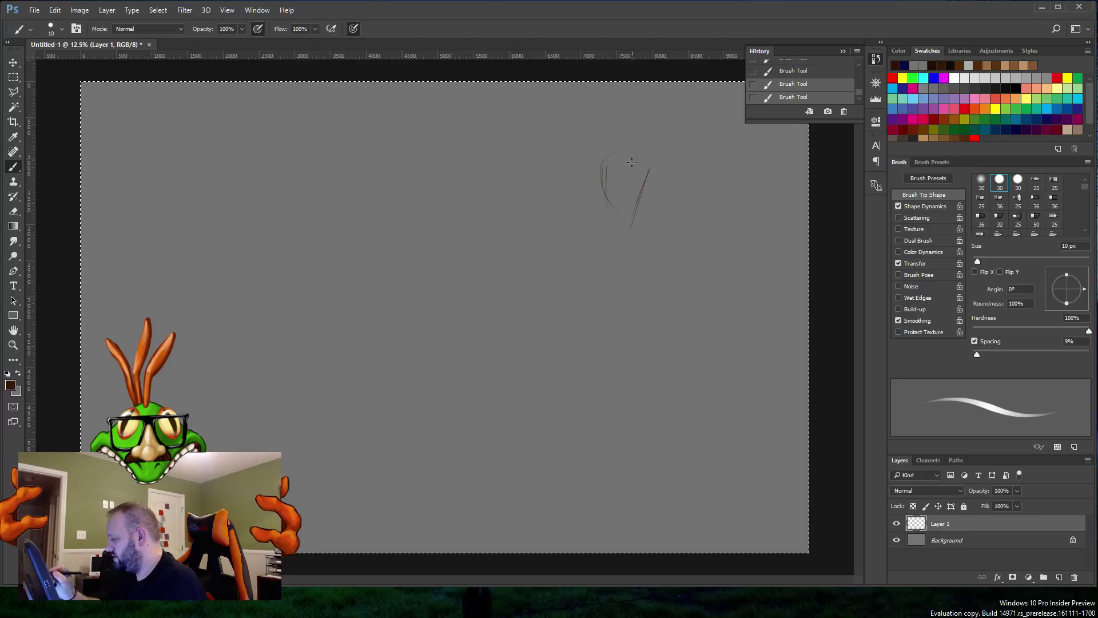
pyautogui.moveTo(623, 150)
pyautogui.mouseDown()
pyautogui.moveTo(649, 152)
pyautogui.moveTo(612, 202)
pyautogui.moveTo(618, 161)
pyautogui.moveTo(620, 206)
pyautogui.moveTo(640, 228)
pyautogui.moveTo(643, 197)
pyautogui.moveTo(638, 228)
pyautogui.mouseUp()
pyautogui.moveTo(652, 159)
pyautogui.mouseDown()
pyautogui.moveTo(663, 180)
pyautogui.moveTo(640, 227)
pyautogui.moveTo(655, 158)
pyautogui.moveTo(635, 153)
pyautogui.moveTo(669, 181)
pyautogui.moveTo(660, 150)
pyautogui.moveTo(608, 184)
pyautogui.moveTo(654, 157)
pyautogui.moveTo(537, 329)
pyautogui.moveTo(433, 410)
pyautogui.mouseUp()
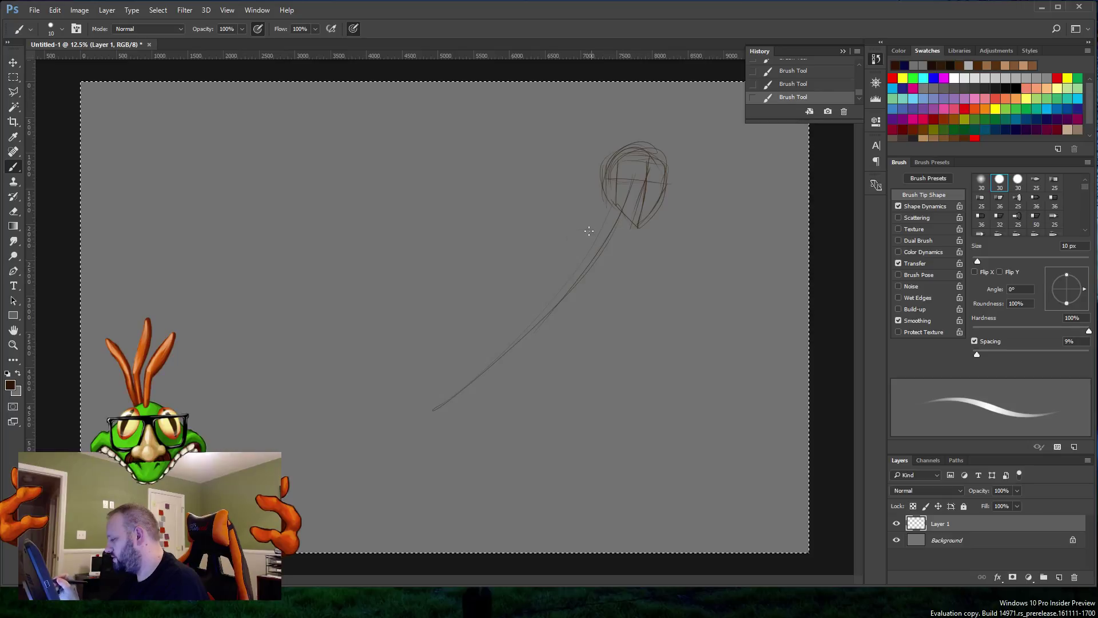
pyautogui.moveTo(608, 202)
pyautogui.mouseDown()
pyautogui.moveTo(588, 227)
pyautogui.moveTo(593, 204)
pyautogui.moveTo(580, 221)
pyautogui.moveTo(597, 243)
pyautogui.moveTo(630, 222)
pyautogui.moveTo(628, 232)
pyautogui.moveTo(576, 240)
pyautogui.moveTo(600, 225)
pyautogui.moveTo(552, 220)
pyautogui.mouseUp()
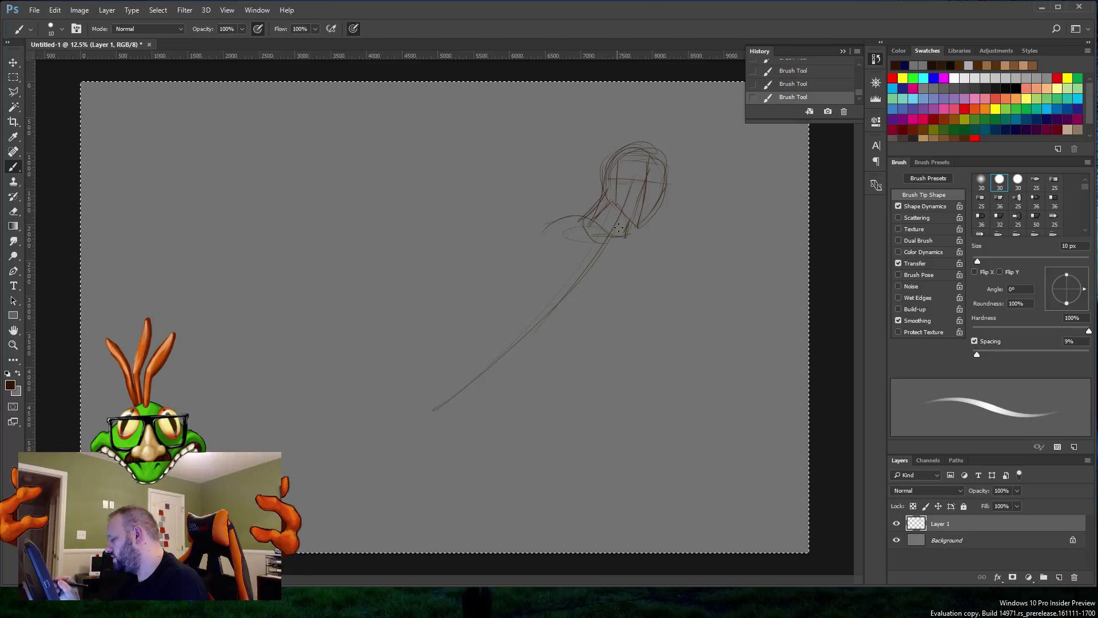
# Step: Rough in the body loop, hip lines, small hip oval, thigh and the foot tip
pyautogui.moveTo(542, 220)
pyautogui.mouseDown()
pyautogui.moveTo(663, 234)
pyautogui.moveTo(675, 268)
pyautogui.mouseUp()
pyautogui.moveTo(572, 228)
pyautogui.mouseDown()
pyautogui.moveTo(523, 269)
pyautogui.moveTo(526, 292)
pyautogui.moveTo(581, 318)
pyautogui.moveTo(657, 266)
pyautogui.mouseUp()
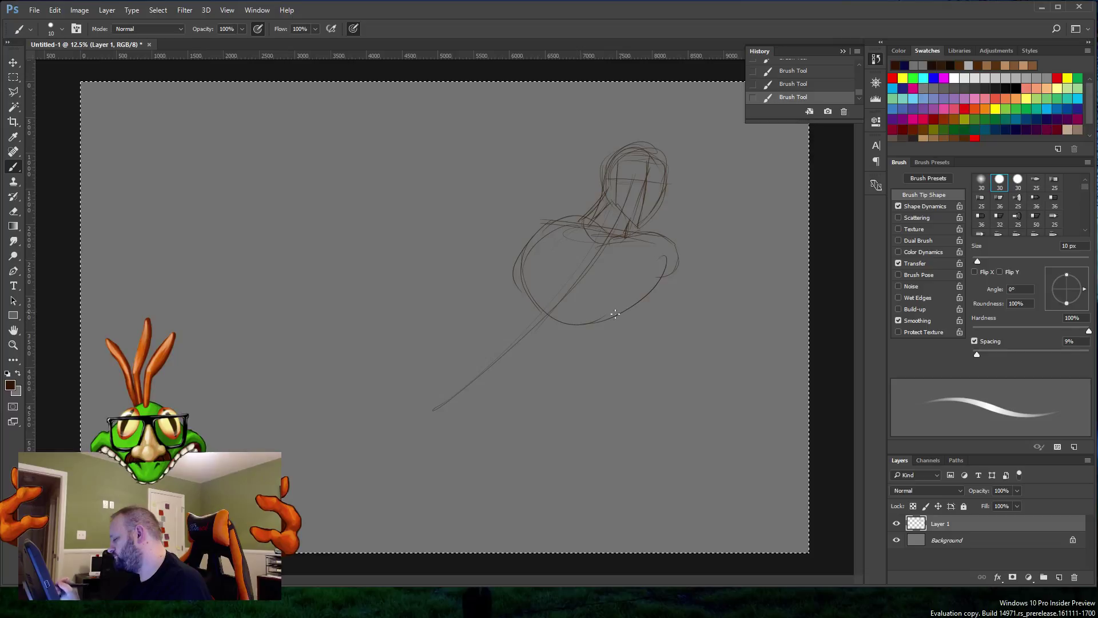
pyautogui.moveTo(615, 318)
pyautogui.mouseDown()
pyautogui.moveTo(653, 278)
pyautogui.moveTo(652, 237)
pyautogui.mouseUp()
pyautogui.moveTo(503, 278)
pyautogui.mouseDown()
pyautogui.moveTo(663, 248)
pyautogui.moveTo(507, 271)
pyautogui.moveTo(552, 252)
pyautogui.moveTo(543, 264)
pyautogui.moveTo(632, 252)
pyautogui.moveTo(658, 283)
pyautogui.moveTo(676, 277)
pyautogui.moveTo(622, 247)
pyautogui.moveTo(669, 269)
pyautogui.mouseUp()
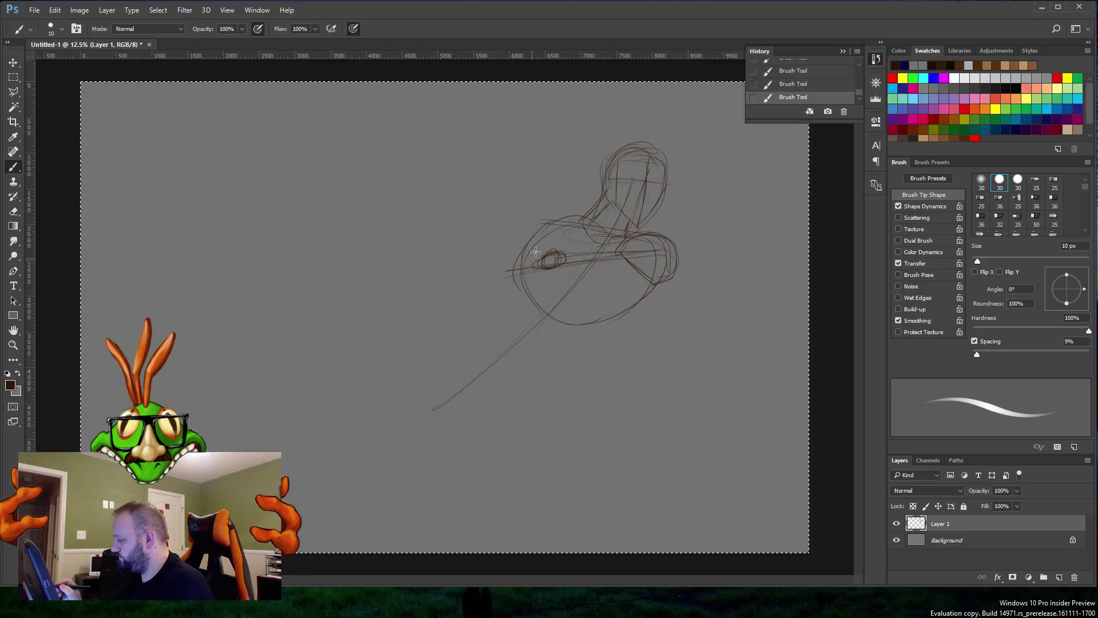
pyautogui.moveTo(531, 250)
pyautogui.mouseDown()
pyautogui.moveTo(455, 286)
pyautogui.moveTo(455, 264)
pyautogui.moveTo(524, 285)
pyautogui.moveTo(554, 270)
pyautogui.mouseUp()
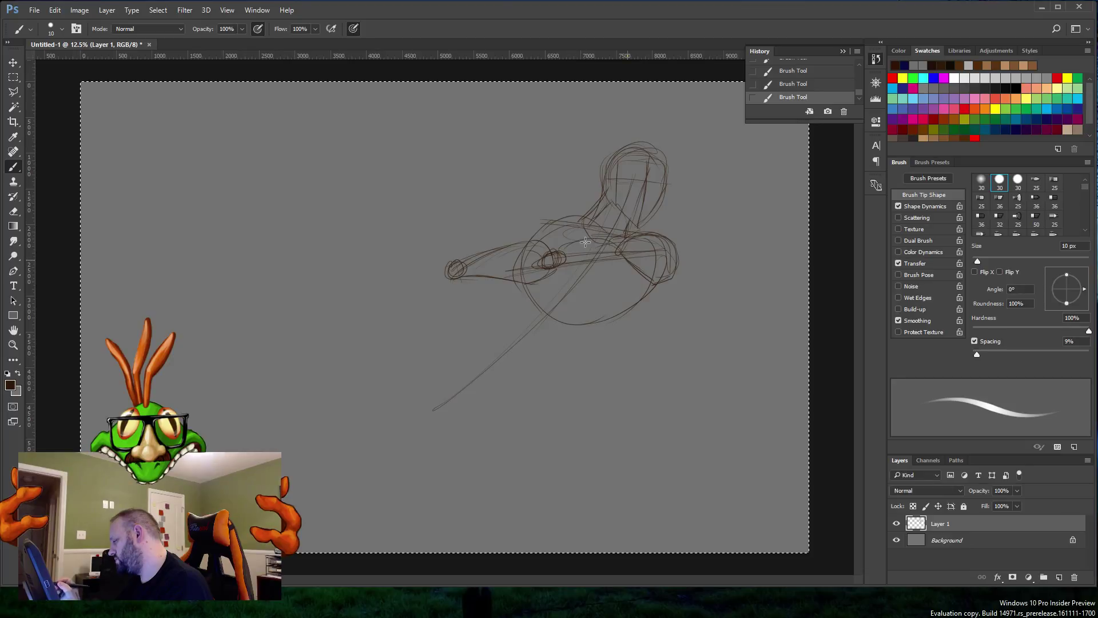
pyautogui.moveTo(647, 267)
pyautogui.mouseDown()
pyautogui.moveTo(546, 278)
pyautogui.moveTo(592, 268)
pyautogui.moveTo(648, 230)
pyautogui.mouseUp()
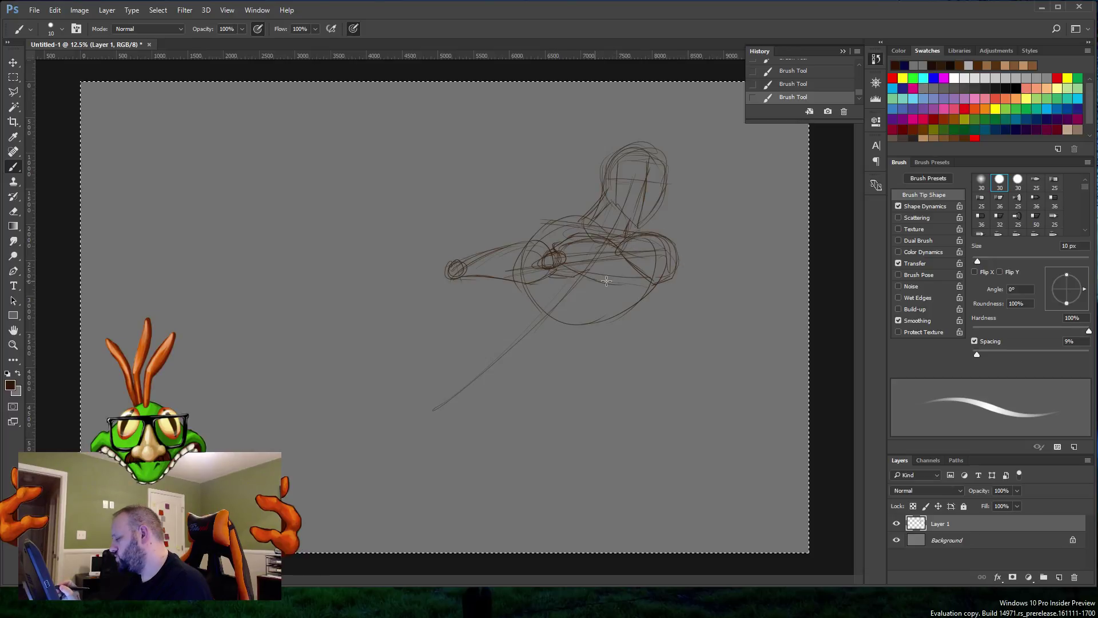
pyautogui.moveTo(641, 284); pyautogui.dragTo(592, 275)
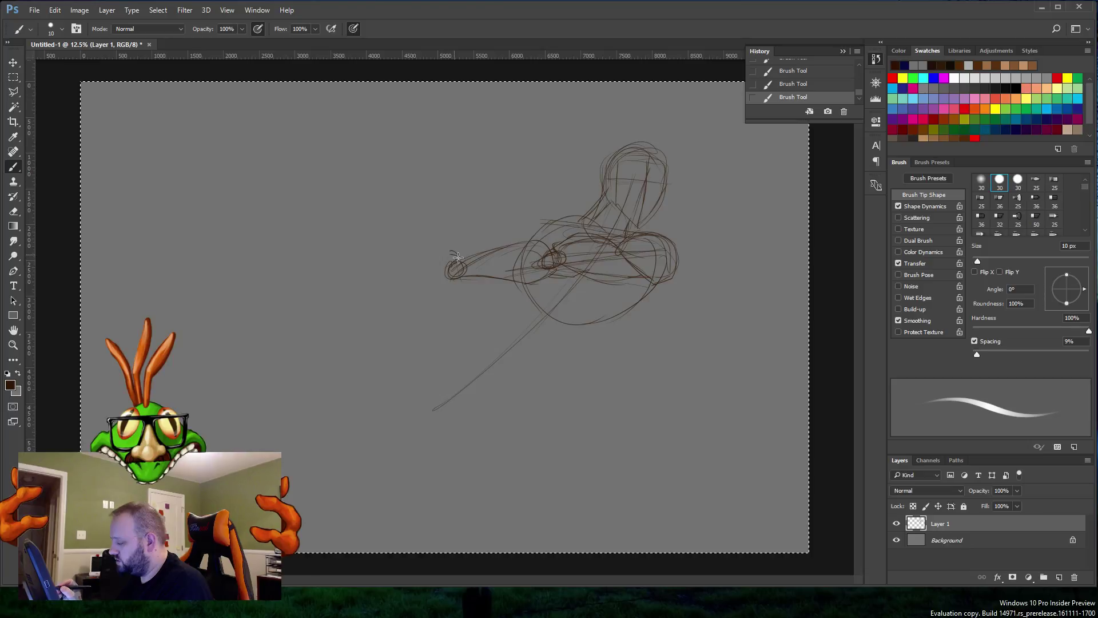
pyautogui.moveTo(460, 255)
pyautogui.mouseDown()
pyautogui.moveTo(420, 275)
pyautogui.moveTo(430, 295)
pyautogui.moveTo(417, 288)
pyautogui.moveTo(432, 299)
pyautogui.moveTo(422, 288)
pyautogui.moveTo(438, 289)
pyautogui.moveTo(420, 287)
pyautogui.moveTo(450, 289)
pyautogui.moveTo(424, 304)
pyautogui.moveTo(453, 285)
pyautogui.mouseUp()
# Step: Undo the last two strokes, then add a shoulder curve and foot detail strokes
pyautogui.hotkey('ctrl', 'z')
pyautogui.hotkey('ctrl', 'z')
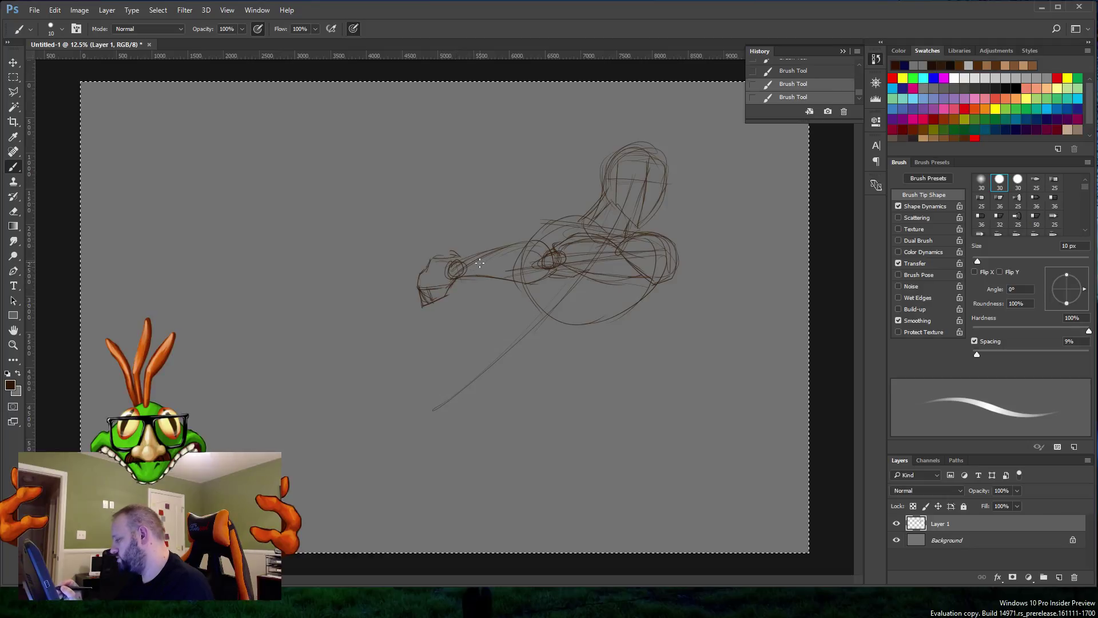
pyautogui.hotkey('ctrl', 'z')
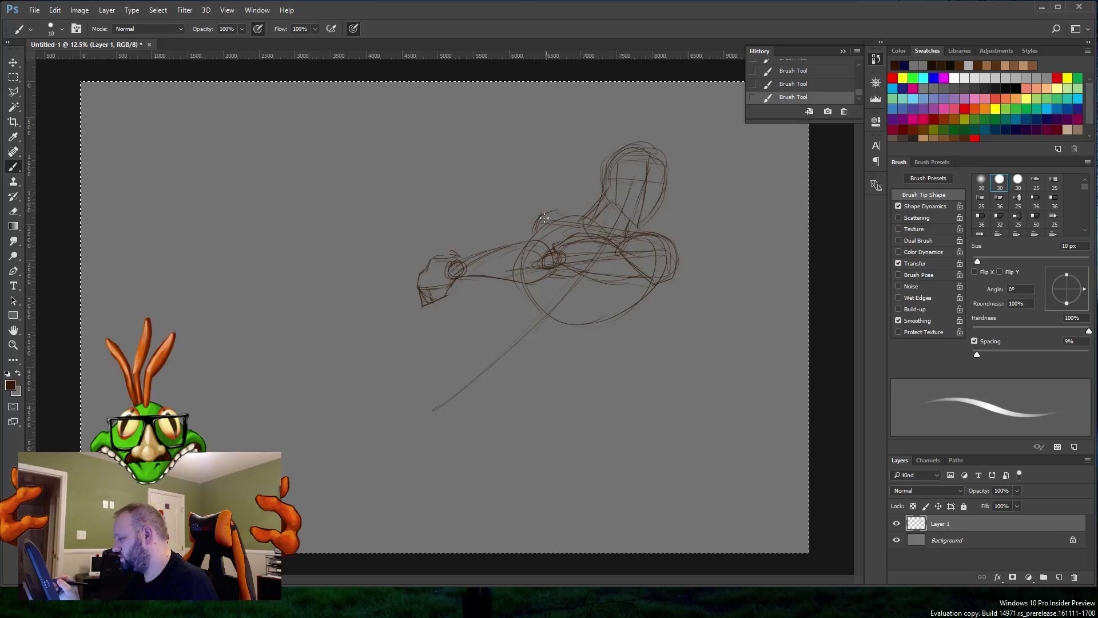
pyautogui.moveTo(536, 229); pyautogui.dragTo(579, 217)
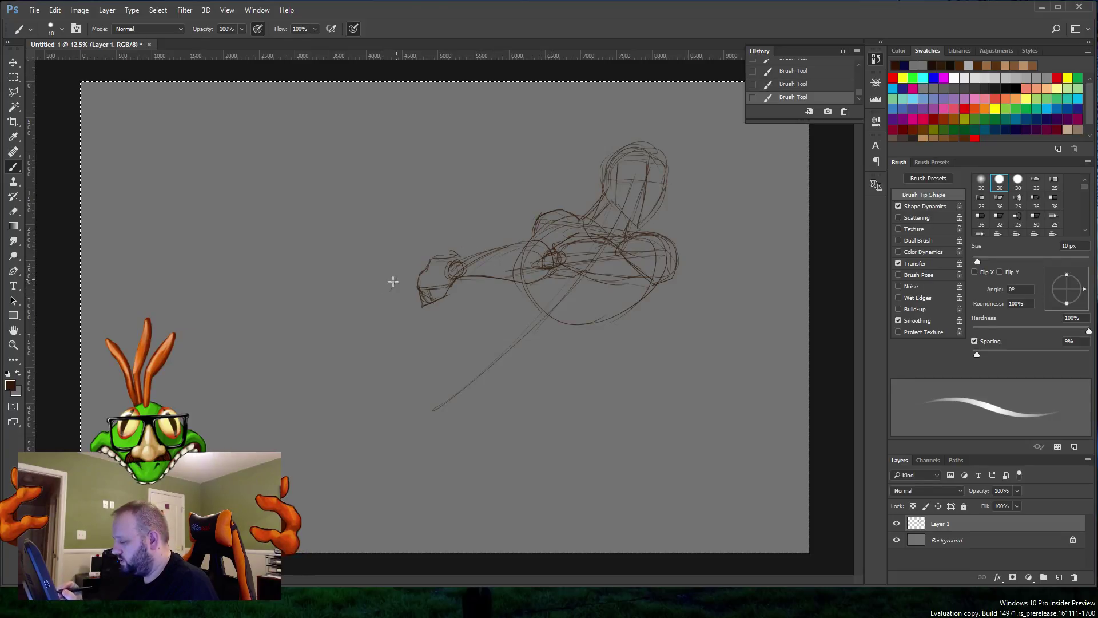
pyautogui.moveTo(393, 281)
pyautogui.mouseDown()
pyautogui.moveTo(420, 275)
pyautogui.moveTo(384, 301)
pyautogui.moveTo(386, 286)
pyautogui.moveTo(397, 310)
pyautogui.moveTo(390, 298)
pyautogui.moveTo(412, 290)
pyautogui.moveTo(429, 259)
pyautogui.mouseUp()
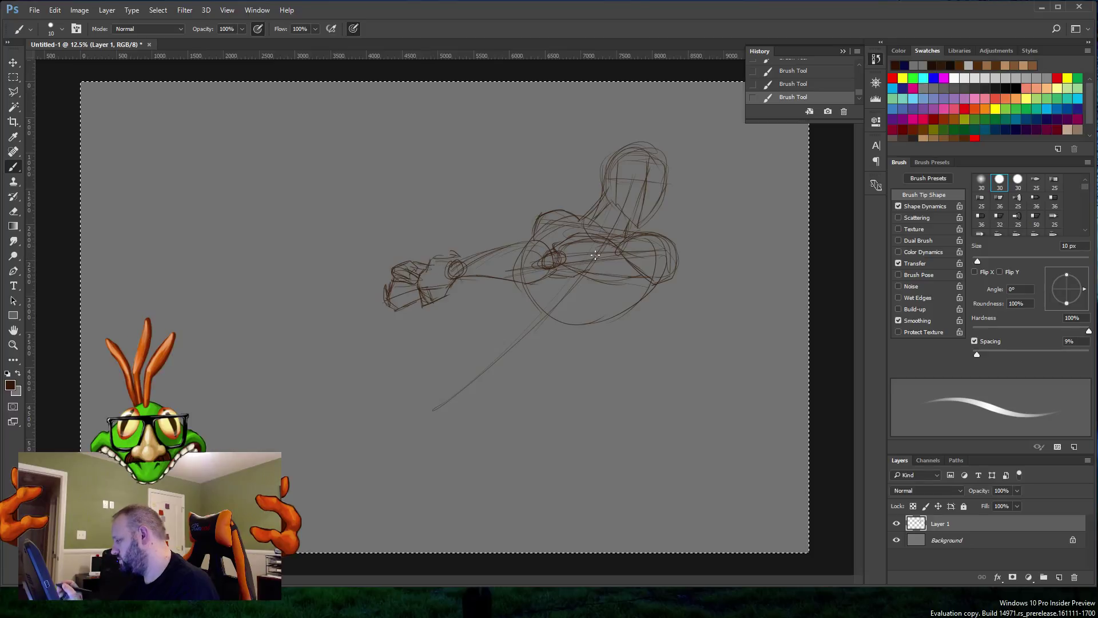
pyautogui.moveTo(456, 293); pyautogui.dragTo(482, 281)
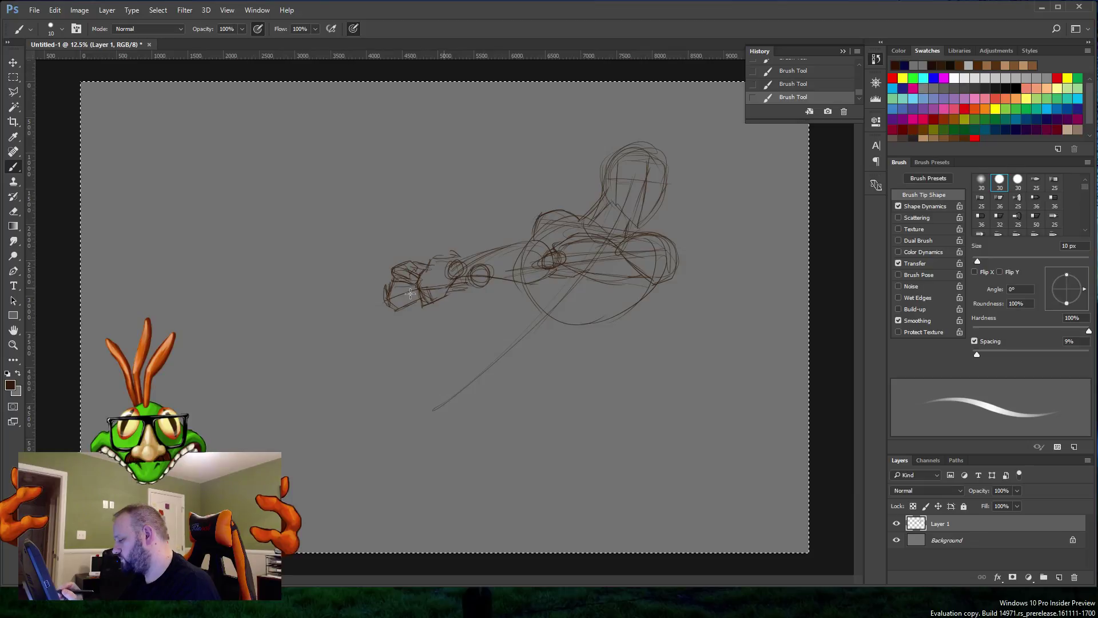
# Step: Extend the foot with diagonal strokes and draw the blade far across to the left
pyautogui.moveTo(395, 259); pyautogui.dragTo(359, 318)
pyautogui.moveTo(383, 258)
pyautogui.mouseDown()
pyautogui.moveTo(344, 313)
pyautogui.moveTo(403, 256)
pyautogui.moveTo(335, 323)
pyautogui.moveTo(371, 327)
pyautogui.moveTo(389, 301)
pyautogui.mouseUp()
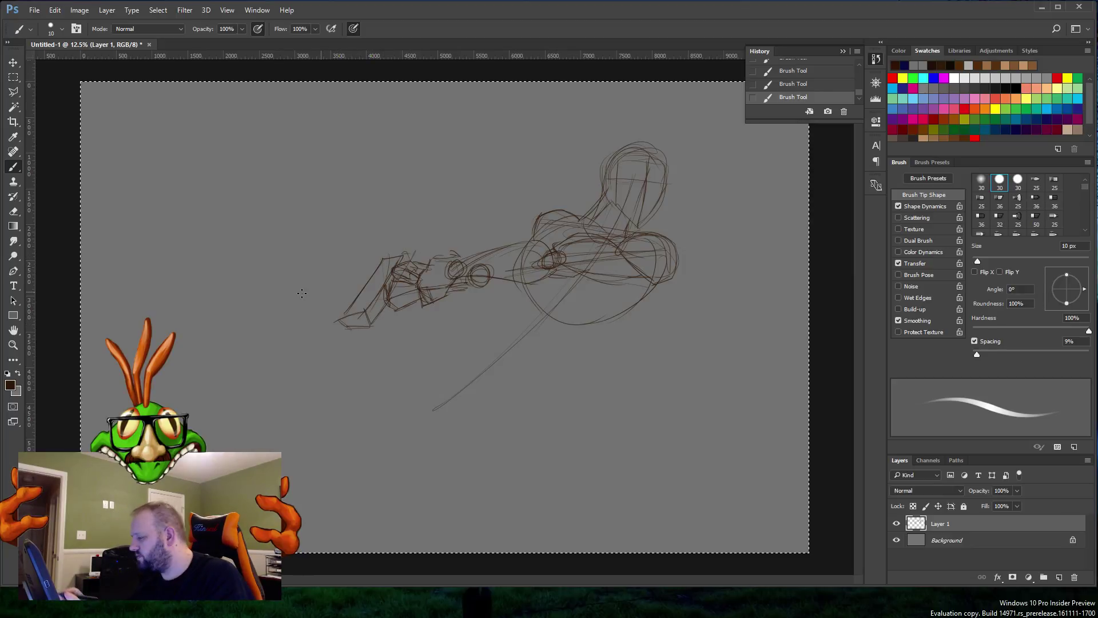
pyautogui.moveTo(372, 280); pyautogui.dragTo(151, 324)
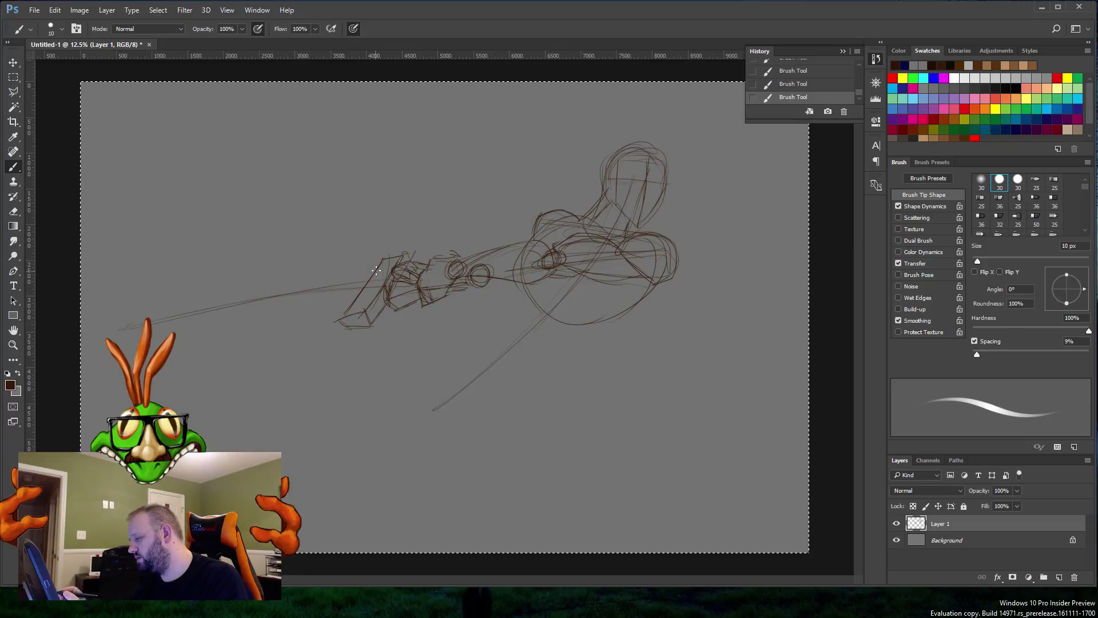
# Step: Reinforce the long sword blade lines, then darken the hilt and sketch the guard
pyautogui.moveTo(376, 270); pyautogui.dragTo(140, 318)
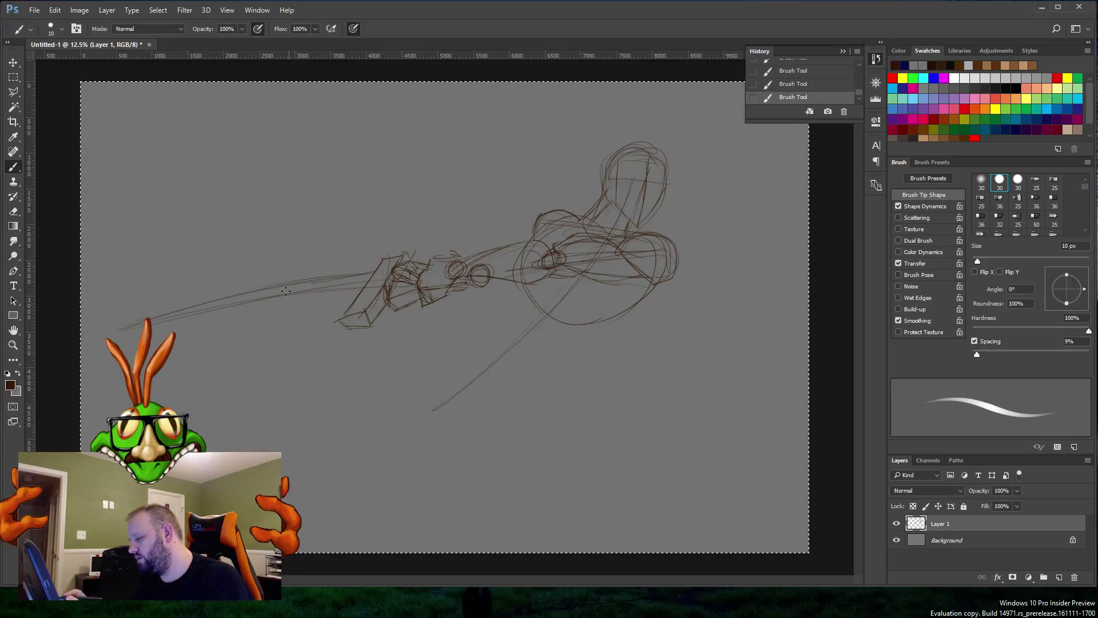
pyautogui.moveTo(285, 291); pyautogui.dragTo(171, 320)
pyautogui.moveTo(340, 304); pyautogui.dragTo(225, 316)
pyautogui.moveTo(374, 292); pyautogui.dragTo(256, 309)
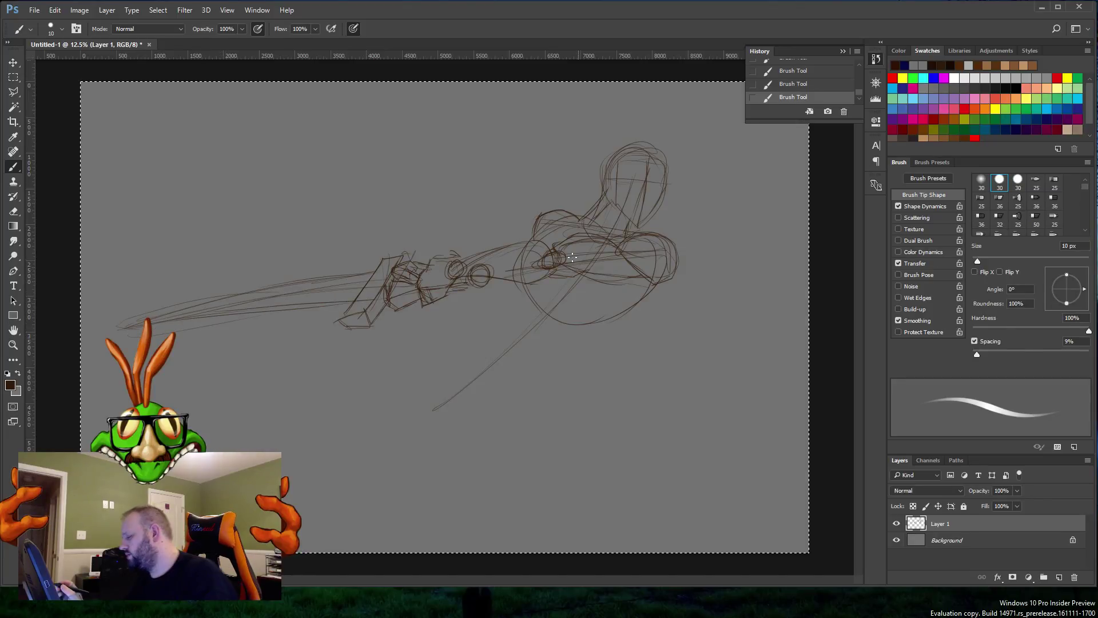
pyautogui.moveTo(434, 260)
pyautogui.mouseDown()
pyautogui.moveTo(505, 236)
pyautogui.moveTo(468, 243)
pyautogui.moveTo(507, 235)
pyautogui.moveTo(512, 215)
pyautogui.moveTo(582, 219)
pyautogui.mouseUp()
pyautogui.moveTo(494, 246)
pyautogui.mouseDown()
pyautogui.moveTo(526, 231)
pyautogui.moveTo(492, 236)
pyautogui.moveTo(505, 227)
pyautogui.moveTo(578, 213)
pyautogui.mouseUp()
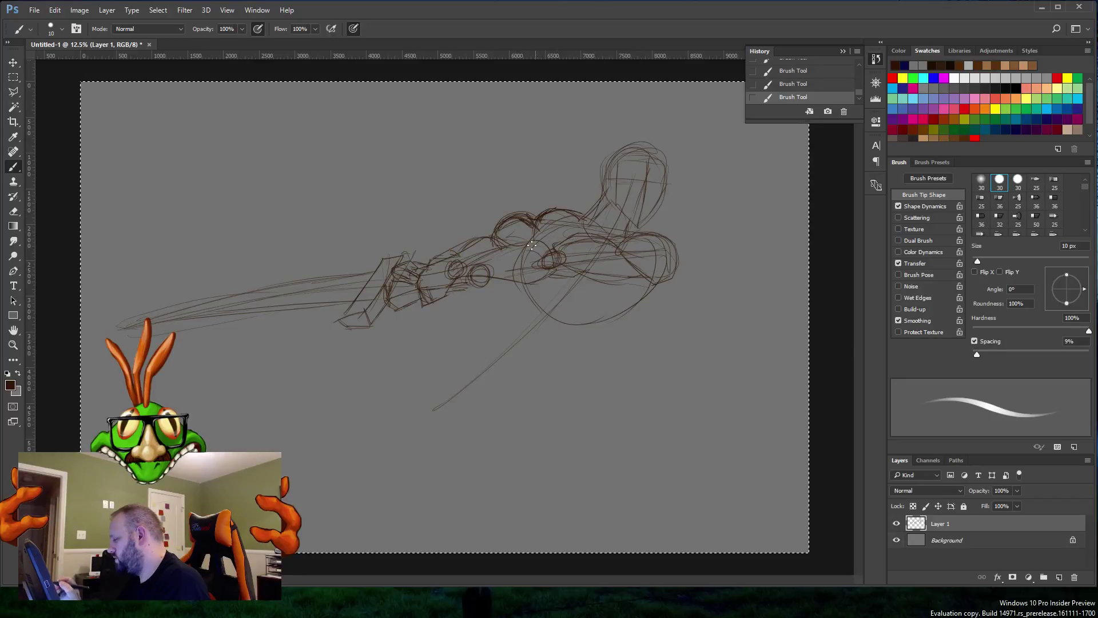
pyautogui.moveTo(516, 243); pyautogui.dragTo(505, 254)
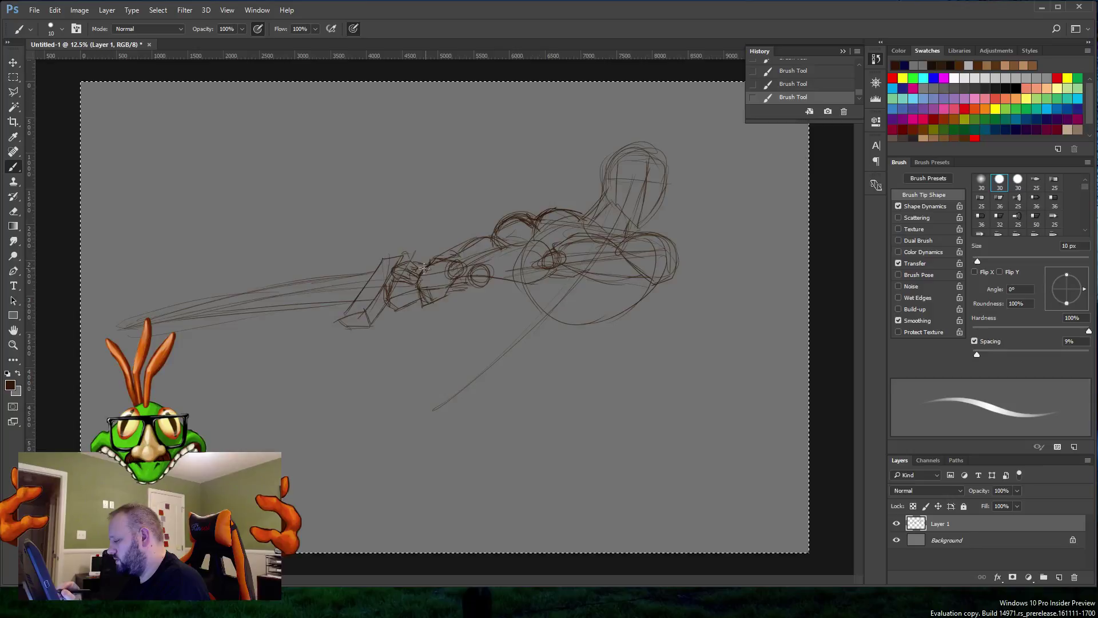
pyautogui.moveTo(424, 268)
pyautogui.mouseDown()
pyautogui.moveTo(437, 297)
pyautogui.moveTo(443, 289)
pyautogui.moveTo(429, 306)
pyautogui.moveTo(463, 278)
pyautogui.moveTo(555, 270)
pyautogui.moveTo(479, 253)
pyautogui.moveTo(597, 231)
pyautogui.moveTo(641, 245)
pyautogui.moveTo(659, 234)
pyautogui.mouseUp()
# Step: Sketch the lower body and the curve of the lower leg below the body circle
pyautogui.moveTo(640, 298); pyautogui.dragTo(596, 331)
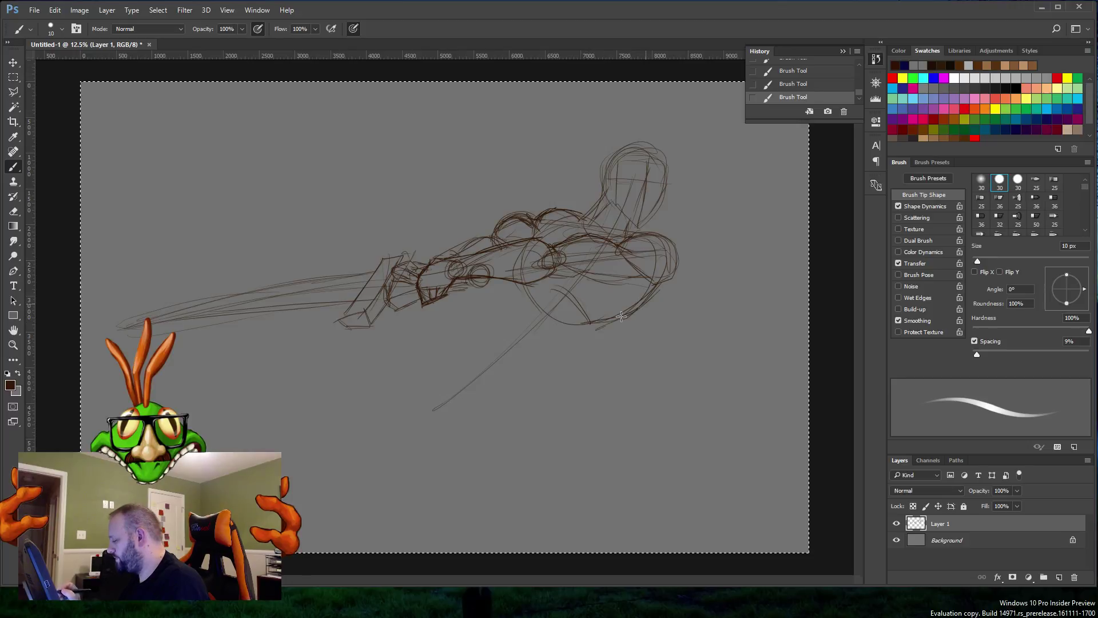
pyautogui.moveTo(568, 283)
pyautogui.mouseDown()
pyautogui.moveTo(508, 300)
pyautogui.moveTo(518, 307)
pyautogui.moveTo(491, 350)
pyautogui.moveTo(503, 364)
pyautogui.moveTo(561, 359)
pyautogui.mouseUp()
pyautogui.moveTo(527, 356)
pyautogui.mouseDown()
pyautogui.moveTo(561, 345)
pyautogui.moveTo(523, 362)
pyautogui.moveTo(542, 321)
pyautogui.moveTo(456, 399)
pyautogui.mouseUp()
pyautogui.moveTo(487, 324)
pyautogui.mouseDown()
pyautogui.moveTo(466, 343)
pyautogui.moveTo(498, 392)
pyautogui.moveTo(552, 362)
pyautogui.moveTo(547, 389)
pyautogui.mouseUp()
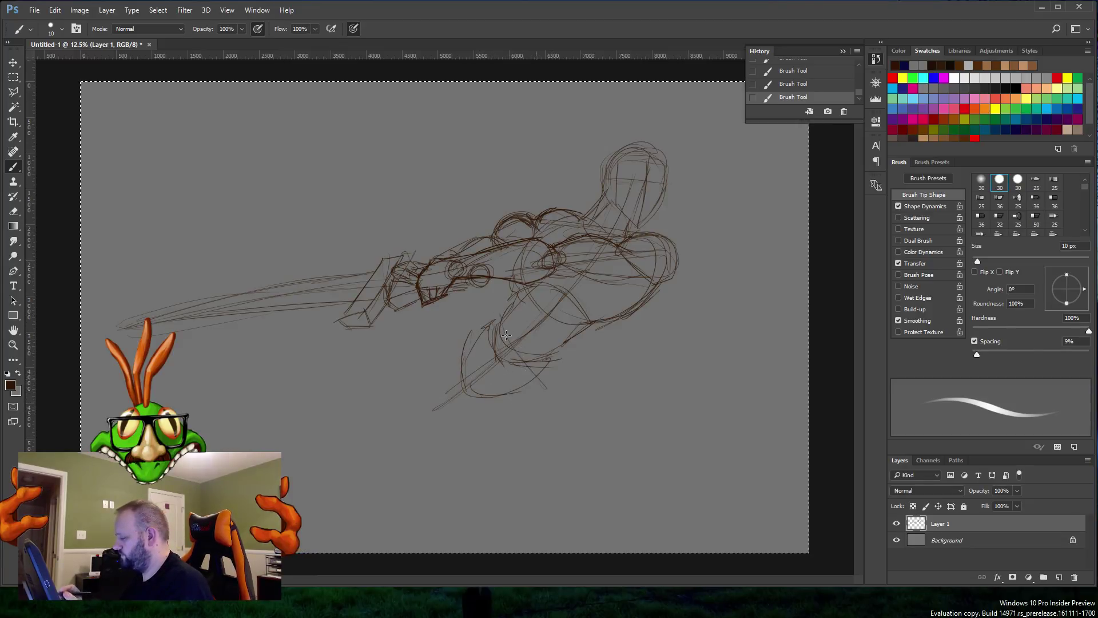
pyautogui.moveTo(491, 308); pyautogui.dragTo(533, 382)
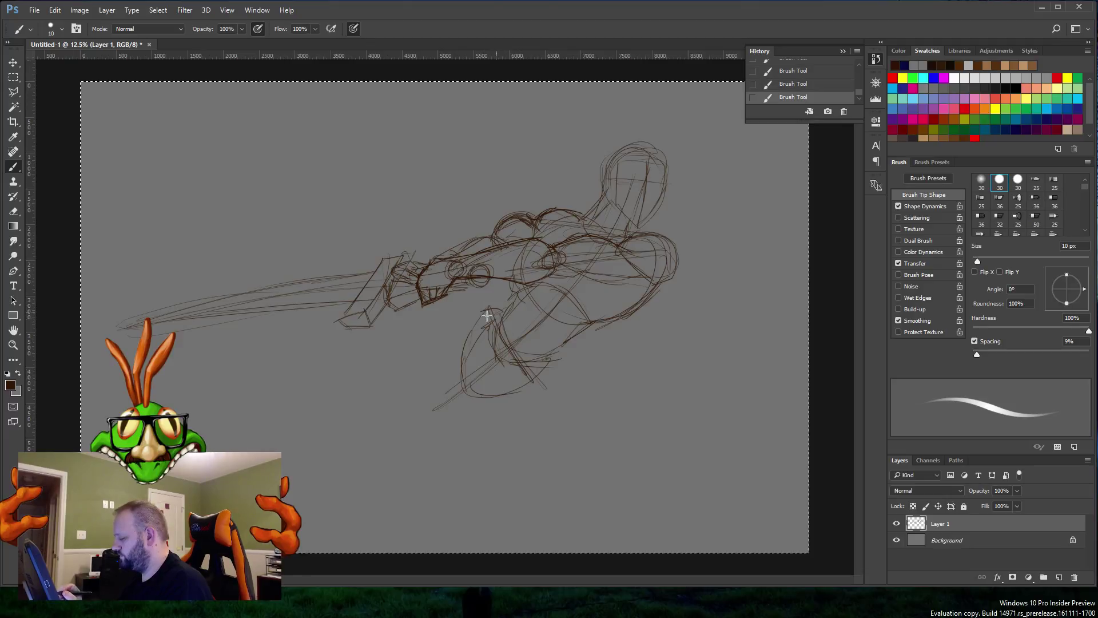
pyautogui.moveTo(469, 330); pyautogui.dragTo(493, 312)
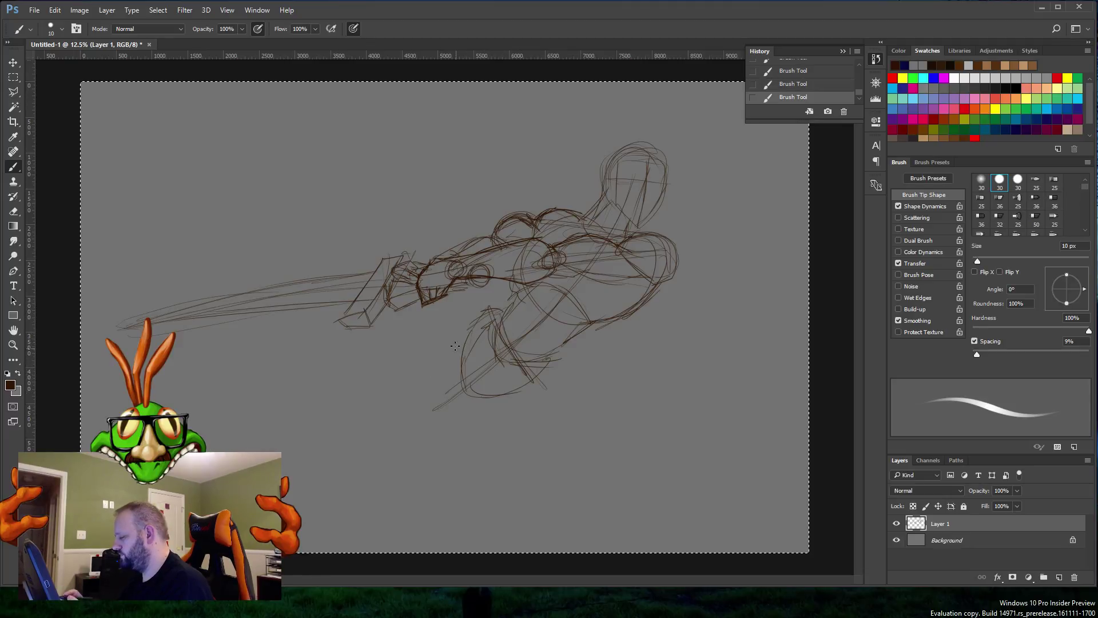
pyautogui.moveTo(392, 371)
pyautogui.mouseDown()
pyautogui.moveTo(455, 320)
pyautogui.moveTo(411, 381)
pyautogui.mouseUp()
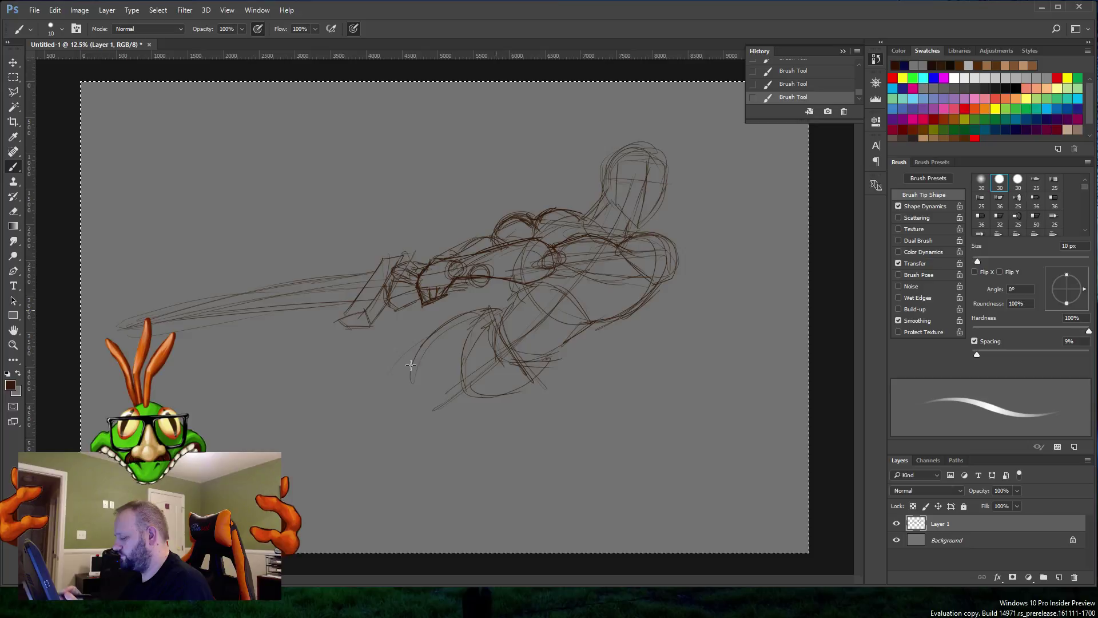
# Step: Draw long sweeping strokes trailing toward the lower left from the lower circle
pyautogui.rightClick(467, 398)
pyautogui.moveTo(489, 312)
pyautogui.mouseDown()
pyautogui.moveTo(435, 408)
pyautogui.moveTo(423, 395)
pyautogui.moveTo(437, 380)
pyautogui.moveTo(446, 389)
pyautogui.moveTo(295, 465)
pyautogui.mouseUp()
pyautogui.click(435, 380)
pyautogui.moveTo(435, 406)
pyautogui.mouseDown()
pyautogui.moveTo(295, 457)
pyautogui.moveTo(299, 482)
pyautogui.mouseUp()
pyautogui.moveTo(378, 387)
pyautogui.mouseDown()
pyautogui.moveTo(403, 382)
pyautogui.moveTo(289, 469)
pyautogui.mouseUp()
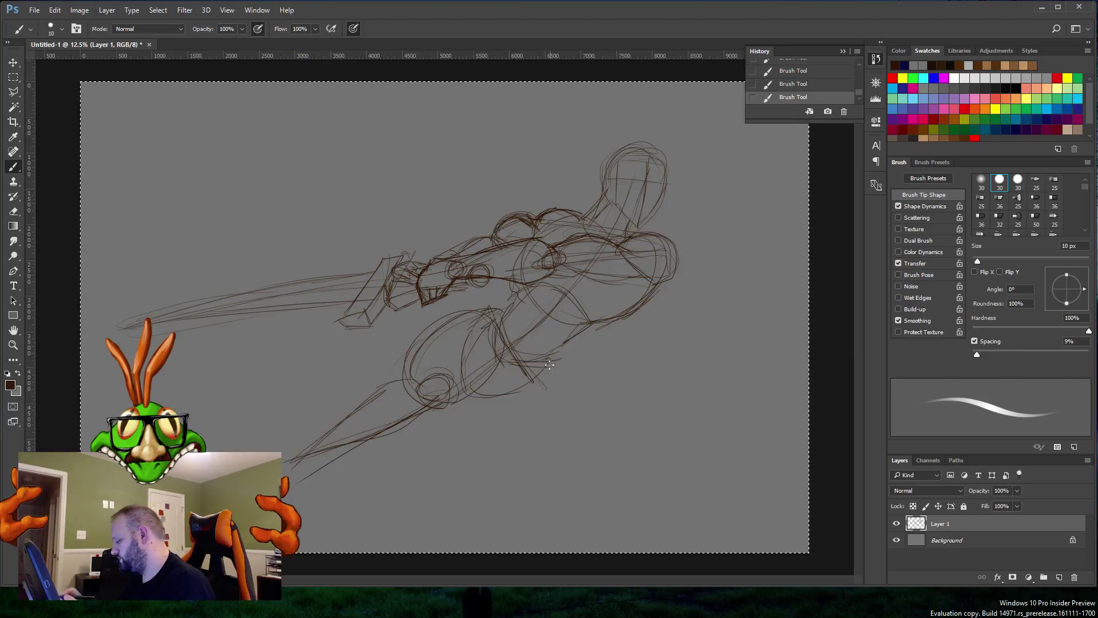
pyautogui.moveTo(555, 353)
pyautogui.mouseDown()
pyautogui.moveTo(480, 414)
pyautogui.moveTo(404, 447)
pyautogui.moveTo(572, 352)
pyautogui.moveTo(535, 366)
pyautogui.mouseUp()
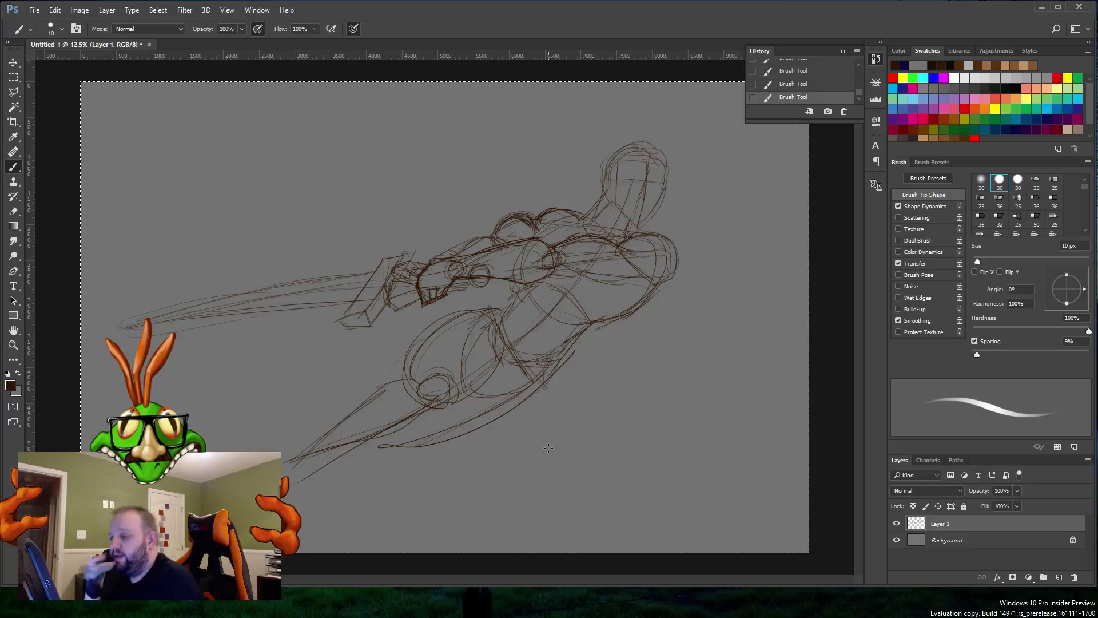
pyautogui.click(158, 9)
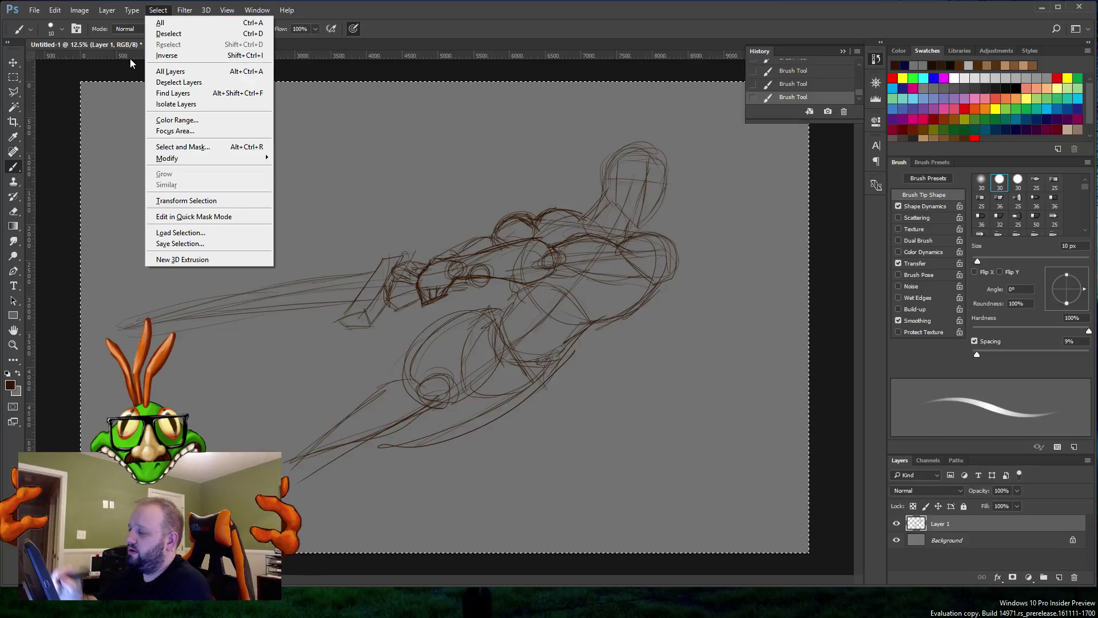
# Step: Clear the whole sketch with Edit > Clear and start a faint arc for a new head
pyautogui.click(55, 9)
pyautogui.click(110, 129)
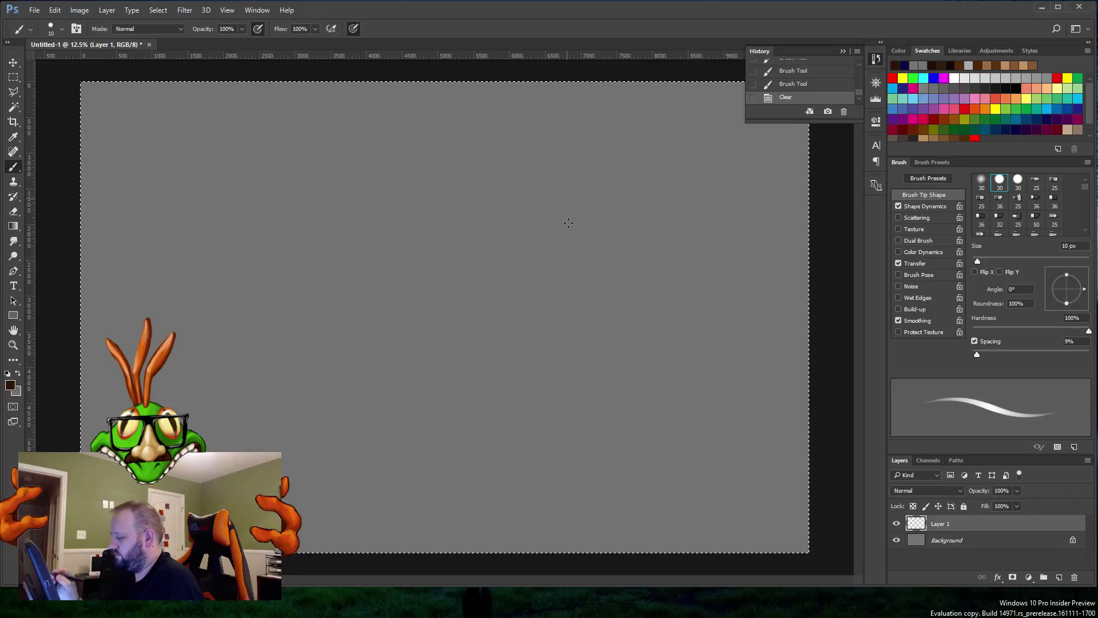
pyautogui.moveTo(560, 197)
pyautogui.mouseDown()
pyautogui.moveTo(583, 182)
pyautogui.moveTo(566, 230)
pyautogui.mouseUp()
# Step: Complete the new head outline with a center line and refined sides
pyautogui.moveTo(570, 179)
pyautogui.mouseDown()
pyautogui.moveTo(617, 179)
pyautogui.moveTo(619, 210)
pyautogui.moveTo(586, 242)
pyautogui.mouseUp()
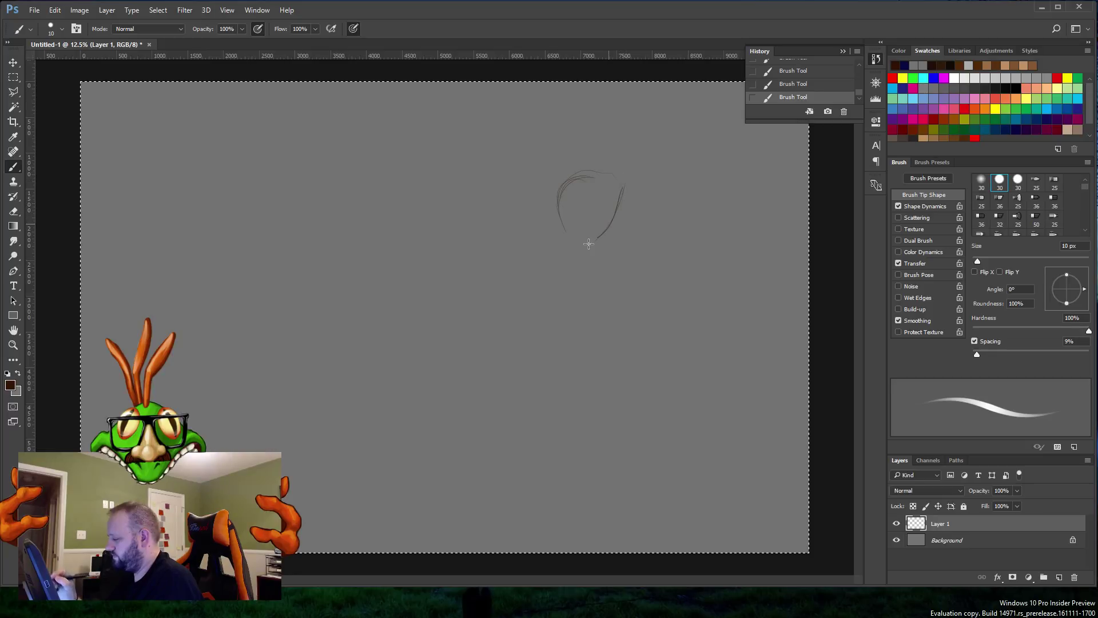
pyautogui.moveTo(558, 197); pyautogui.dragTo(594, 245)
pyautogui.moveTo(599, 184)
pyautogui.mouseDown()
pyautogui.moveTo(586, 242)
pyautogui.moveTo(589, 167)
pyautogui.moveTo(621, 201)
pyautogui.mouseUp()
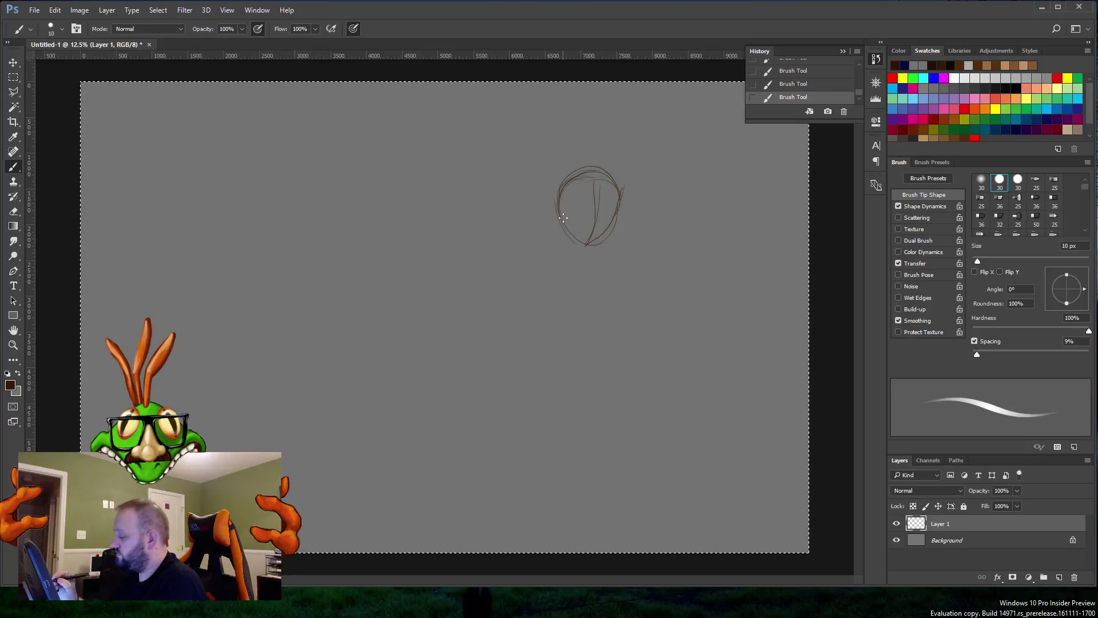
pyautogui.moveTo(568, 226); pyautogui.dragTo(584, 252)
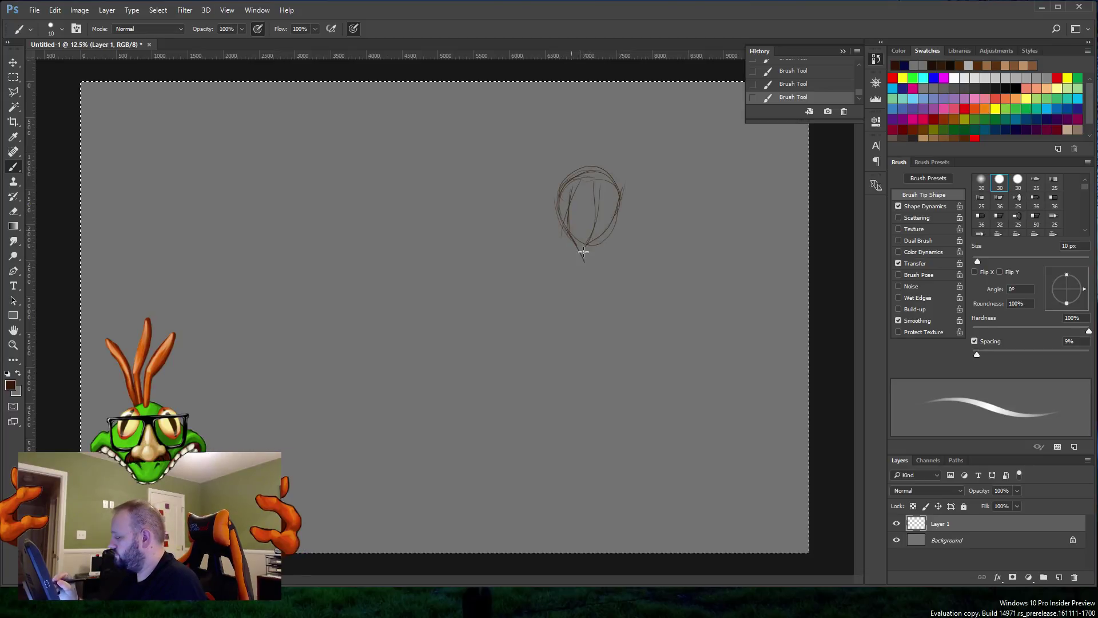
pyautogui.moveTo(595, 201)
pyautogui.mouseDown()
pyautogui.moveTo(584, 253)
pyautogui.moveTo(613, 232)
pyautogui.moveTo(564, 221)
pyautogui.moveTo(527, 276)
pyautogui.mouseUp()
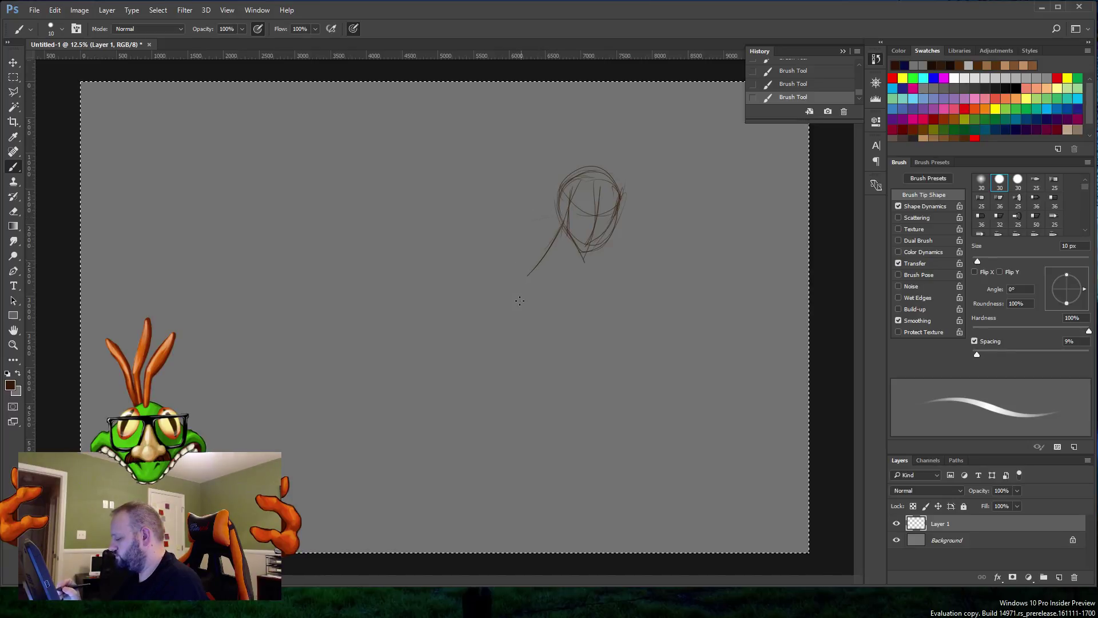
# Step: Sketch the back line, the body below the head and the bent leg loop
pyautogui.moveTo(565, 220)
pyautogui.mouseDown()
pyautogui.moveTo(509, 254)
pyautogui.moveTo(466, 317)
pyautogui.moveTo(567, 222)
pyautogui.moveTo(486, 281)
pyautogui.moveTo(484, 329)
pyautogui.mouseUp()
pyautogui.moveTo(597, 246); pyautogui.dragTo(550, 297)
pyautogui.moveTo(589, 215)
pyautogui.mouseDown()
pyautogui.moveTo(509, 237)
pyautogui.moveTo(527, 303)
pyautogui.moveTo(485, 335)
pyautogui.moveTo(526, 320)
pyautogui.mouseUp()
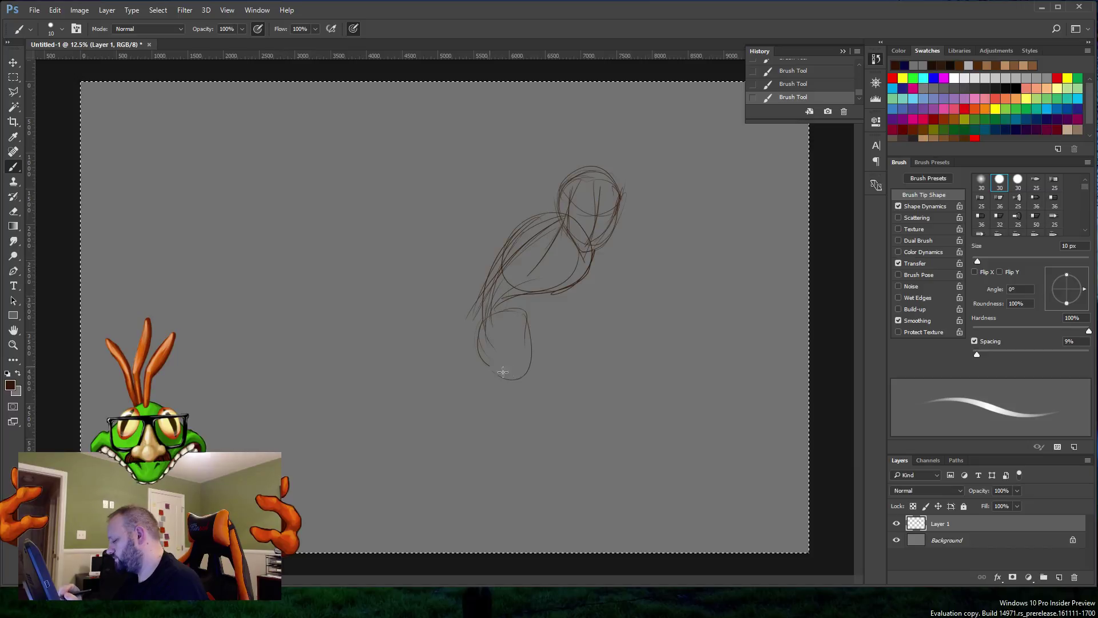
pyautogui.moveTo(492, 374)
pyautogui.mouseDown()
pyautogui.moveTo(529, 332)
pyautogui.moveTo(522, 307)
pyautogui.moveTo(532, 336)
pyautogui.mouseUp()
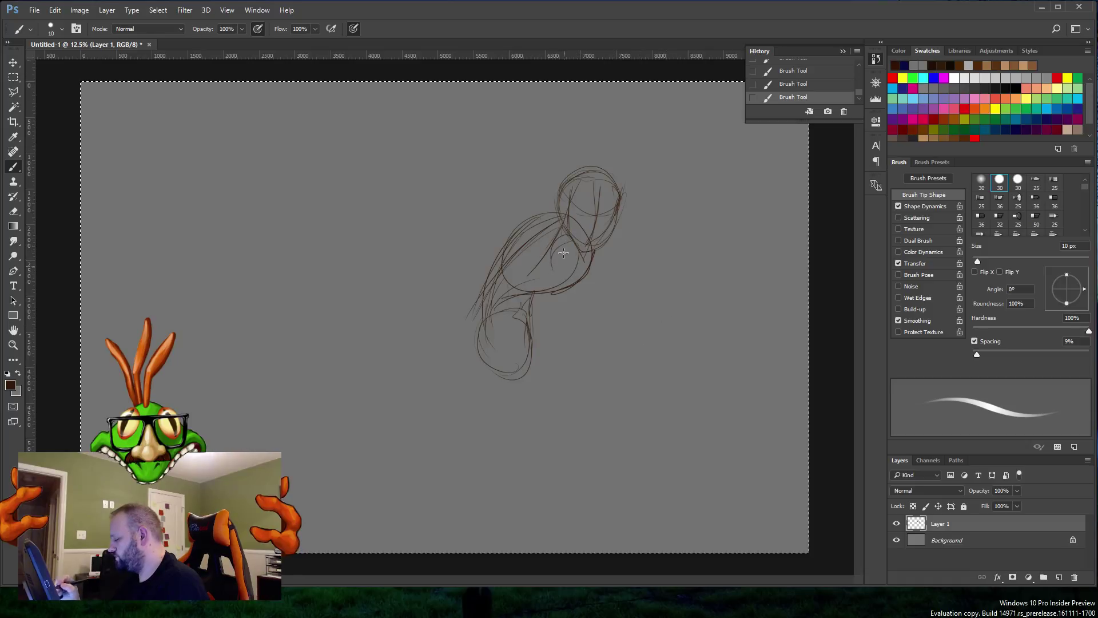
# Step: Draw the oval shoulder and the arm reaching forward to a small hand and forearm
pyautogui.moveTo(559, 231); pyautogui.dragTo(578, 332)
pyautogui.moveTo(563, 239)
pyautogui.mouseDown()
pyautogui.moveTo(538, 261)
pyautogui.moveTo(575, 293)
pyautogui.mouseUp()
pyautogui.moveTo(590, 256); pyautogui.dragTo(572, 290)
pyautogui.moveTo(577, 331)
pyautogui.mouseDown()
pyautogui.moveTo(574, 344)
pyautogui.moveTo(590, 350)
pyautogui.mouseUp()
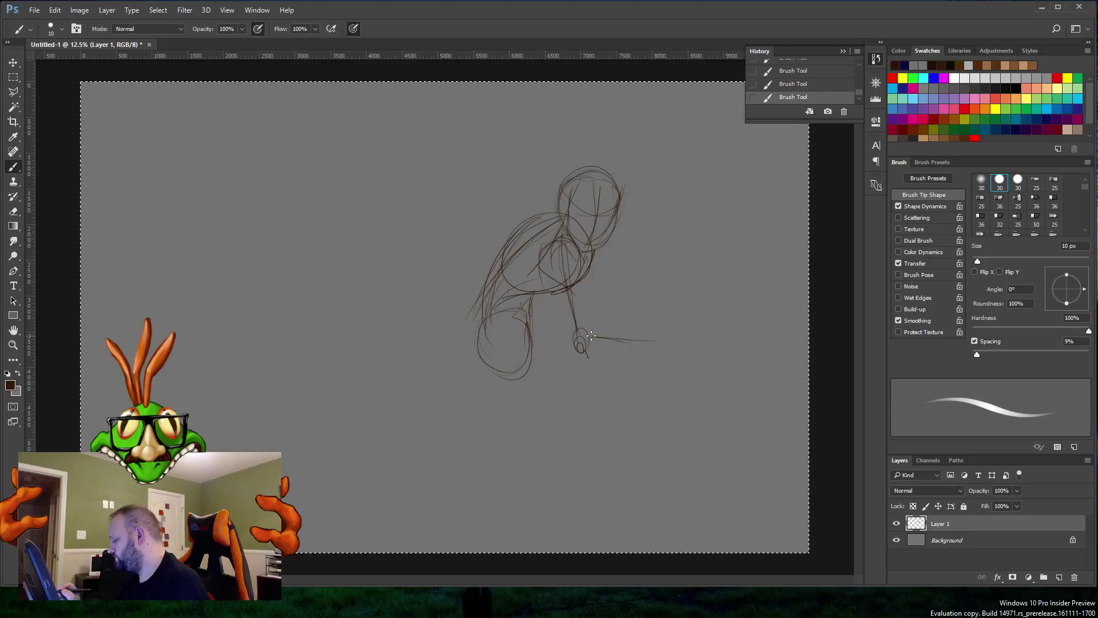
pyautogui.moveTo(592, 336)
pyautogui.mouseDown()
pyautogui.moveTo(664, 346)
pyautogui.moveTo(649, 365)
pyautogui.moveTo(621, 361)
pyautogui.moveTo(580, 329)
pyautogui.moveTo(648, 343)
pyautogui.moveTo(584, 359)
pyautogui.moveTo(655, 360)
pyautogui.mouseUp()
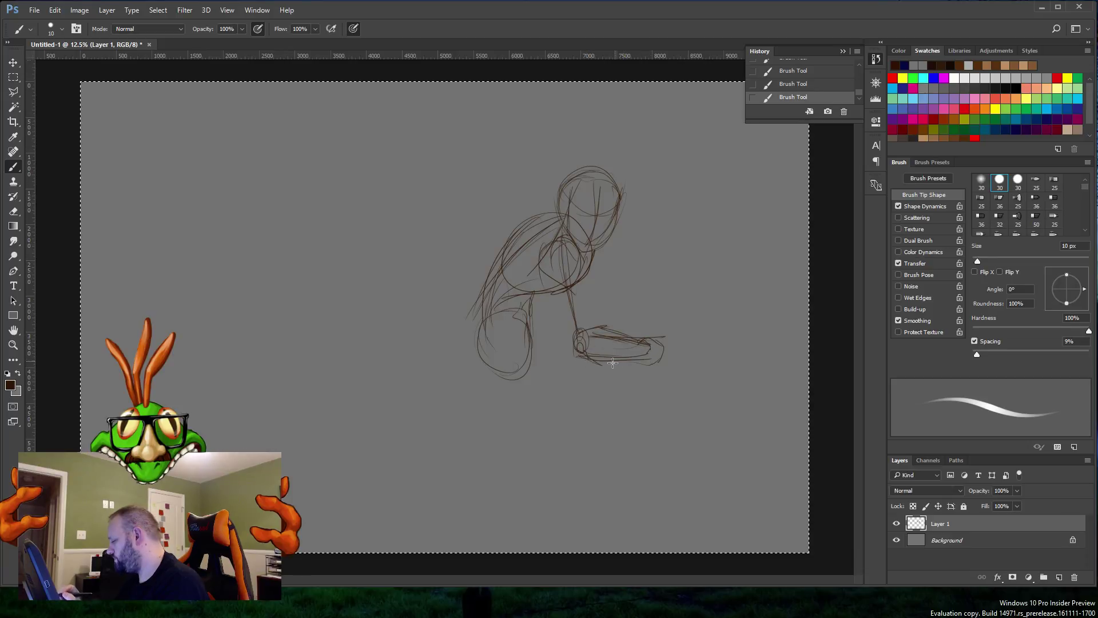
pyautogui.moveTo(554, 284)
pyautogui.mouseDown()
pyautogui.moveTo(594, 322)
pyautogui.moveTo(552, 280)
pyautogui.moveTo(575, 314)
pyautogui.moveTo(590, 310)
pyautogui.moveTo(579, 335)
pyautogui.moveTo(561, 306)
pyautogui.moveTo(577, 344)
pyautogui.moveTo(555, 303)
pyautogui.moveTo(597, 325)
pyautogui.moveTo(582, 285)
pyautogui.mouseUp()
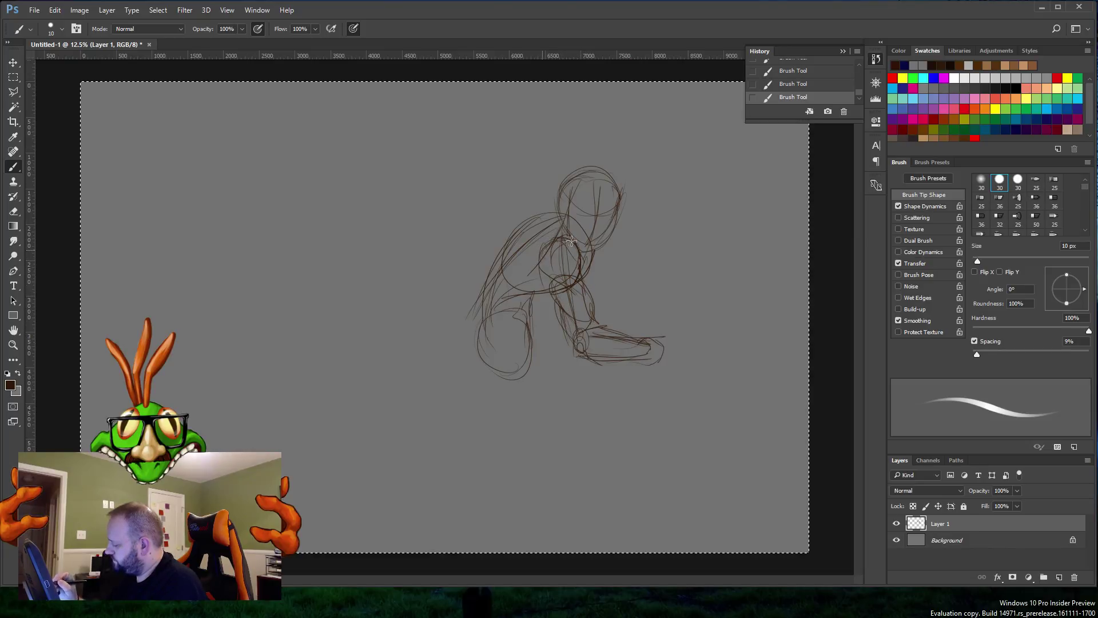
pyautogui.moveTo(552, 243); pyautogui.dragTo(532, 259)
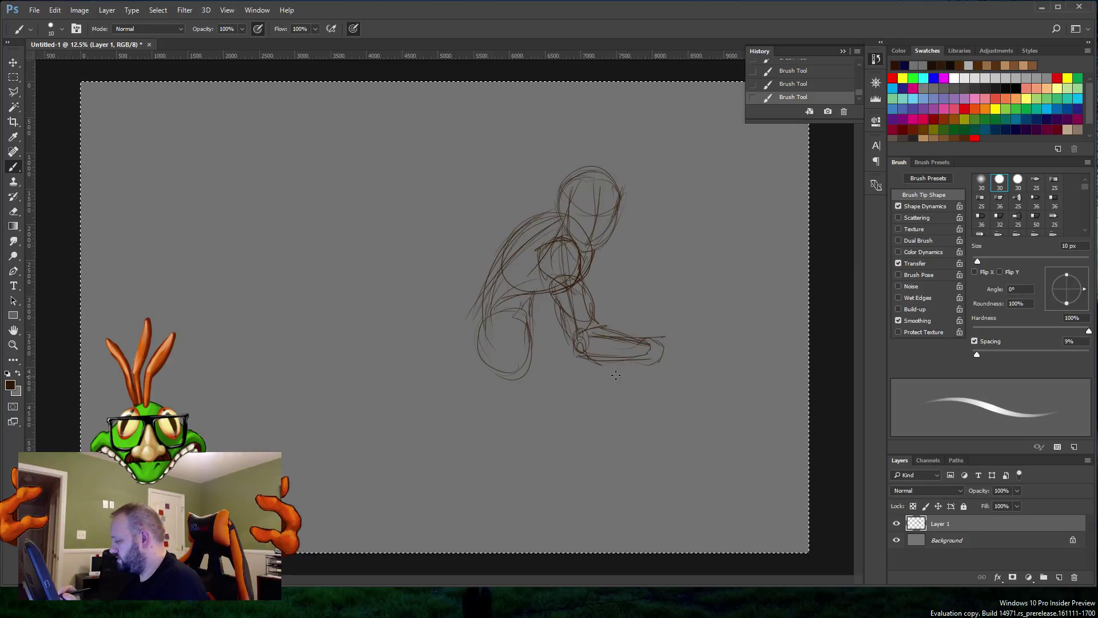
# Step: Add a long diagonal sword line below the forearm and refine the head, shoulder and back
pyautogui.moveTo(667, 321); pyautogui.dragTo(559, 435)
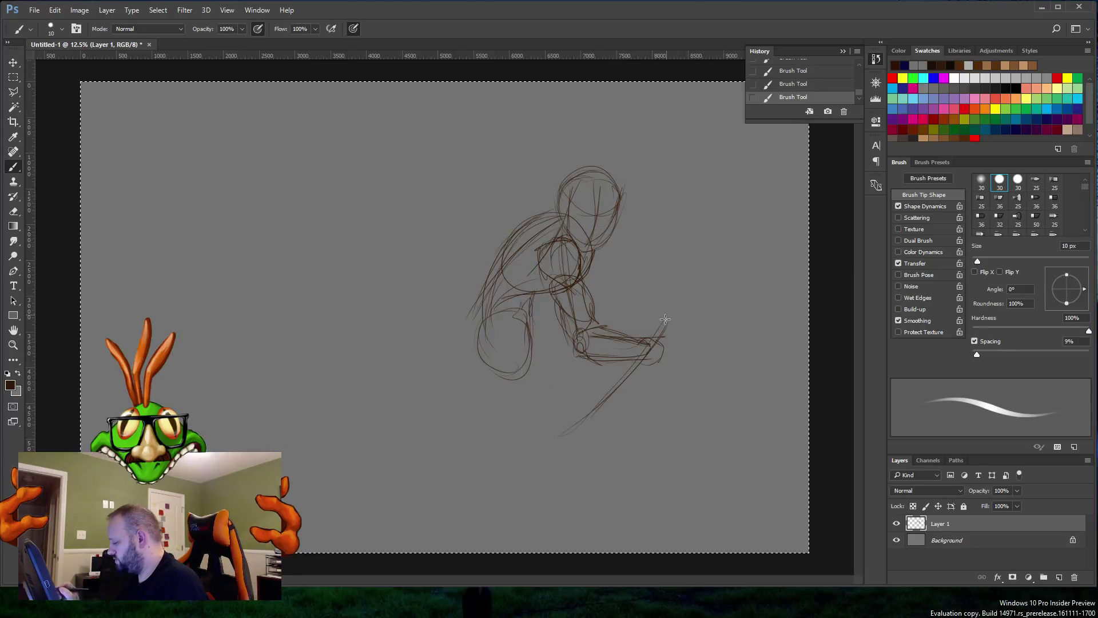
pyautogui.moveTo(664, 316)
pyautogui.mouseDown()
pyautogui.moveTo(595, 406)
pyautogui.moveTo(665, 299)
pyautogui.mouseUp()
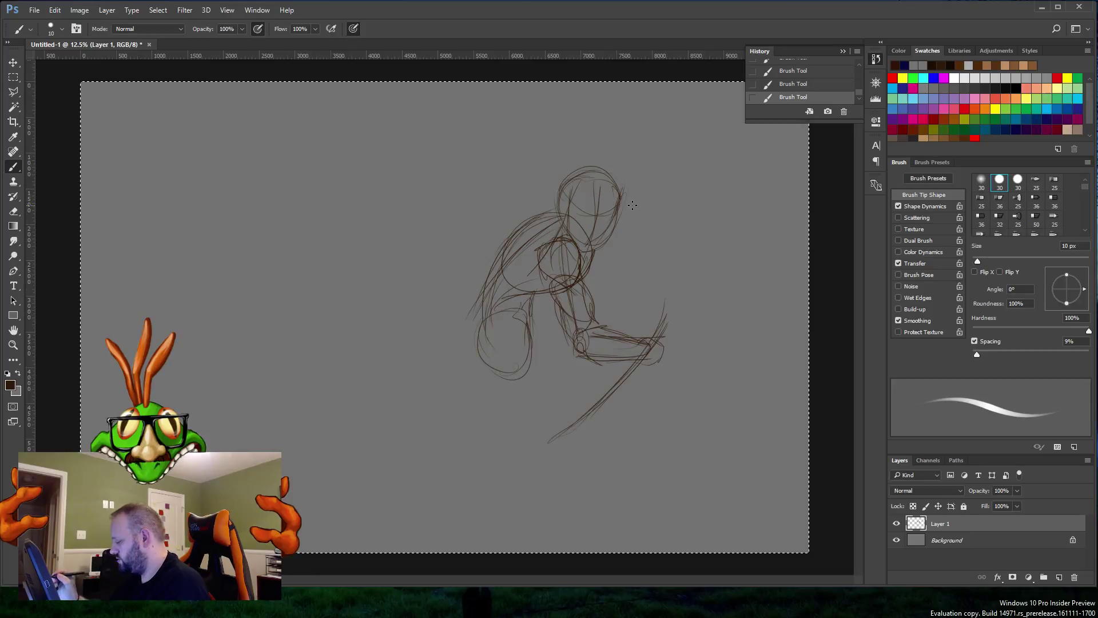
pyautogui.moveTo(623, 186); pyautogui.dragTo(616, 227)
pyautogui.moveTo(552, 283)
pyautogui.mouseDown()
pyautogui.moveTo(582, 274)
pyautogui.moveTo(563, 338)
pyautogui.mouseUp()
pyautogui.moveTo(486, 298)
pyautogui.mouseDown()
pyautogui.moveTo(526, 224)
pyautogui.moveTo(554, 207)
pyautogui.moveTo(564, 221)
pyautogui.mouseUp()
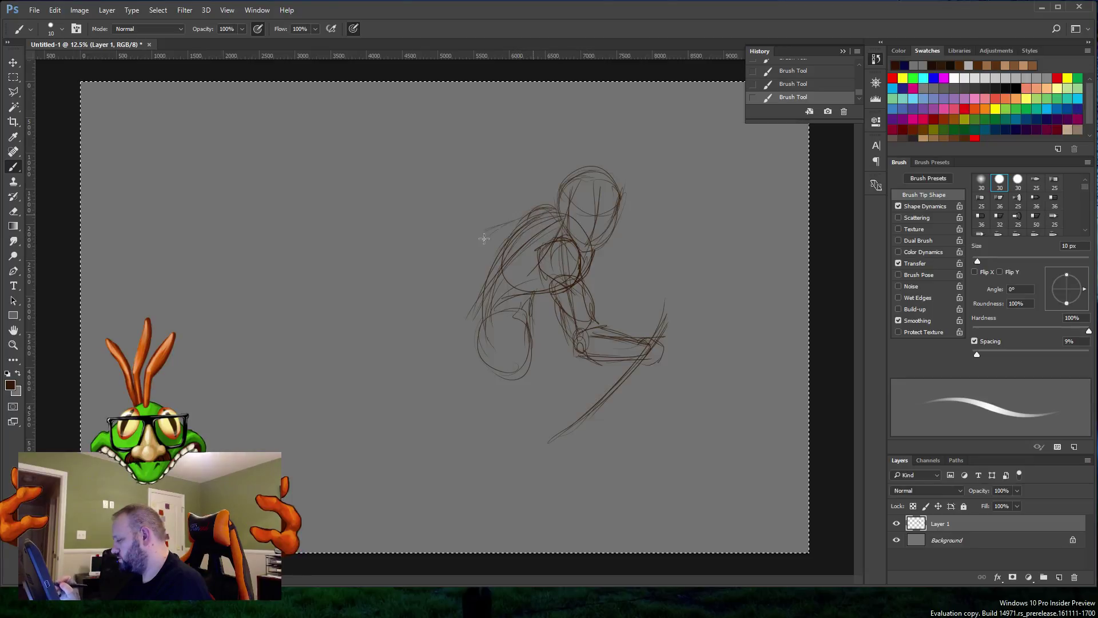
pyautogui.moveTo(485, 237); pyautogui.dragTo(540, 210)
pyautogui.moveTo(479, 236); pyautogui.dragTo(535, 210)
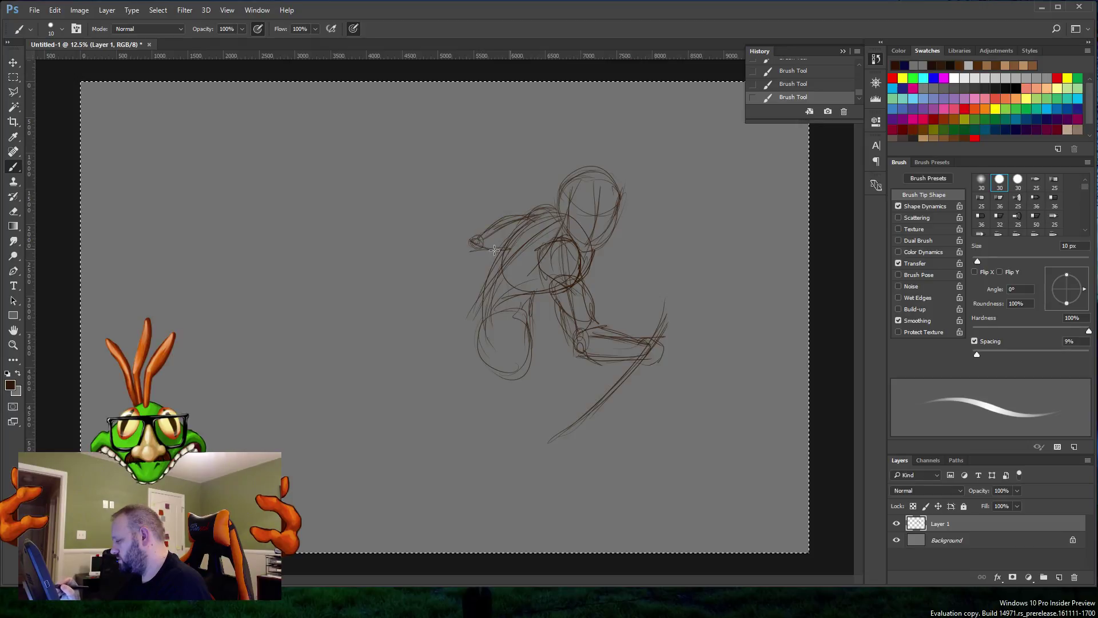
pyautogui.moveTo(475, 242)
pyautogui.mouseDown()
pyautogui.moveTo(491, 274)
pyautogui.moveTo(470, 262)
pyautogui.moveTo(473, 233)
pyautogui.moveTo(476, 279)
pyautogui.moveTo(466, 267)
pyautogui.moveTo(485, 276)
pyautogui.moveTo(463, 262)
pyautogui.moveTo(498, 261)
pyautogui.moveTo(483, 286)
pyautogui.mouseUp()
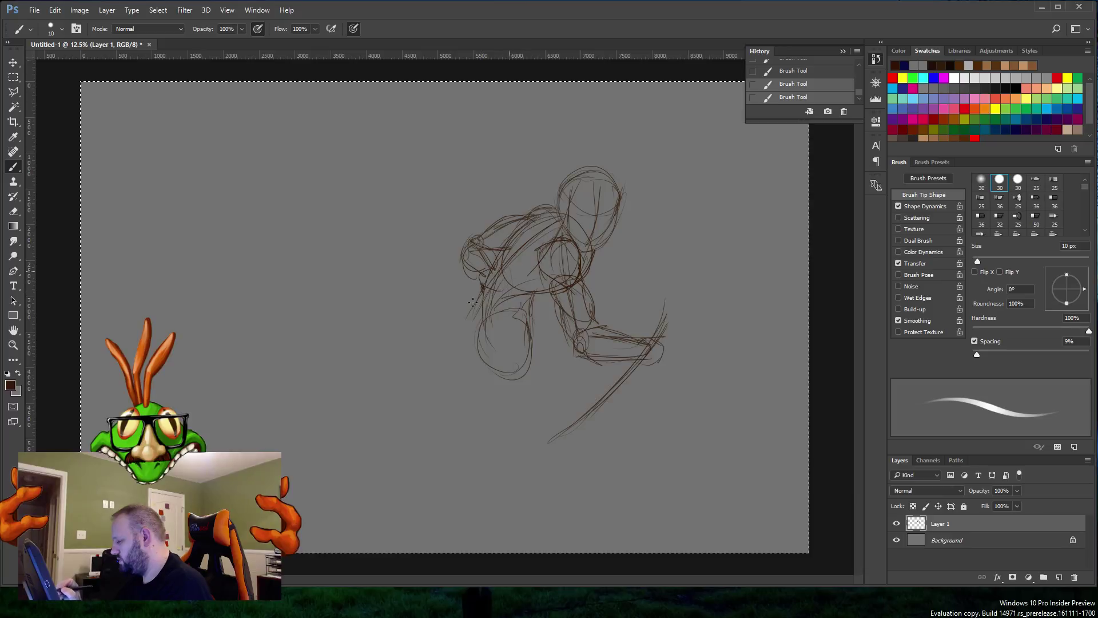
# Step: Draw a long line out to the left and thicken the lower-left loop
pyautogui.moveTo(369, 305)
pyautogui.mouseDown()
pyautogui.moveTo(498, 280)
pyautogui.moveTo(469, 290)
pyautogui.mouseUp()
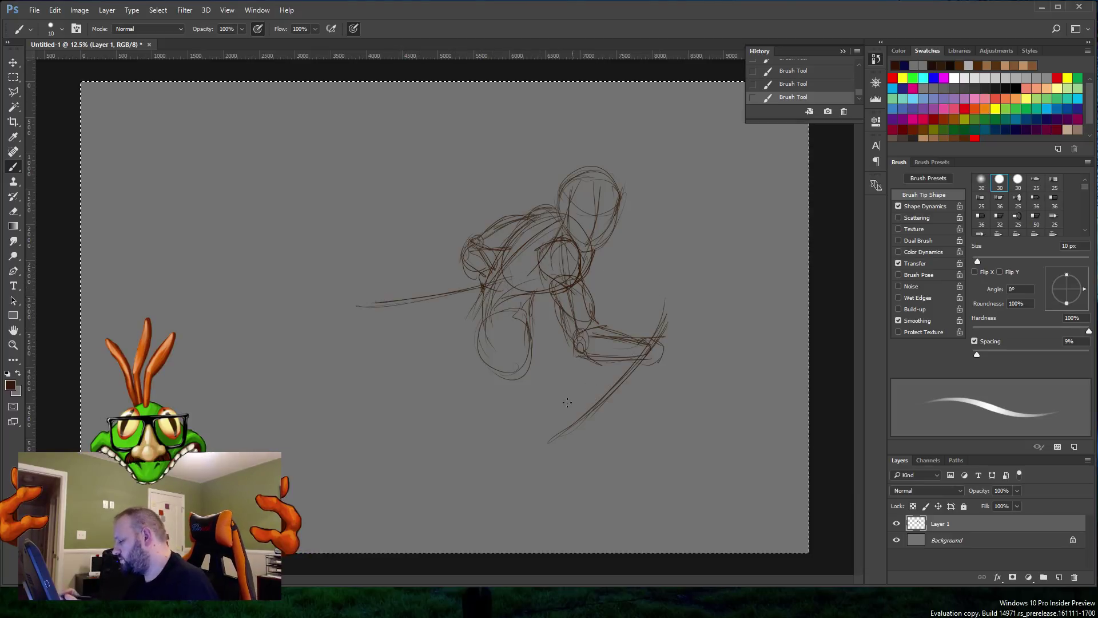
pyautogui.moveTo(515, 370)
pyautogui.mouseDown()
pyautogui.moveTo(497, 351)
pyautogui.moveTo(528, 314)
pyautogui.moveTo(479, 277)
pyautogui.mouseUp()
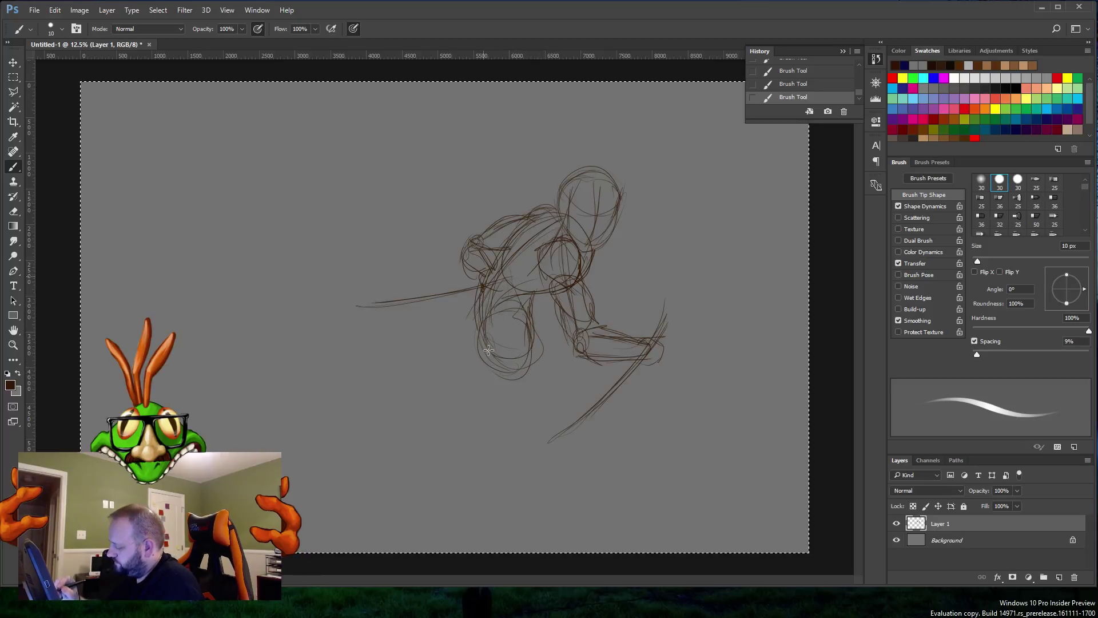
pyautogui.moveTo(480, 331); pyautogui.dragTo(497, 361)
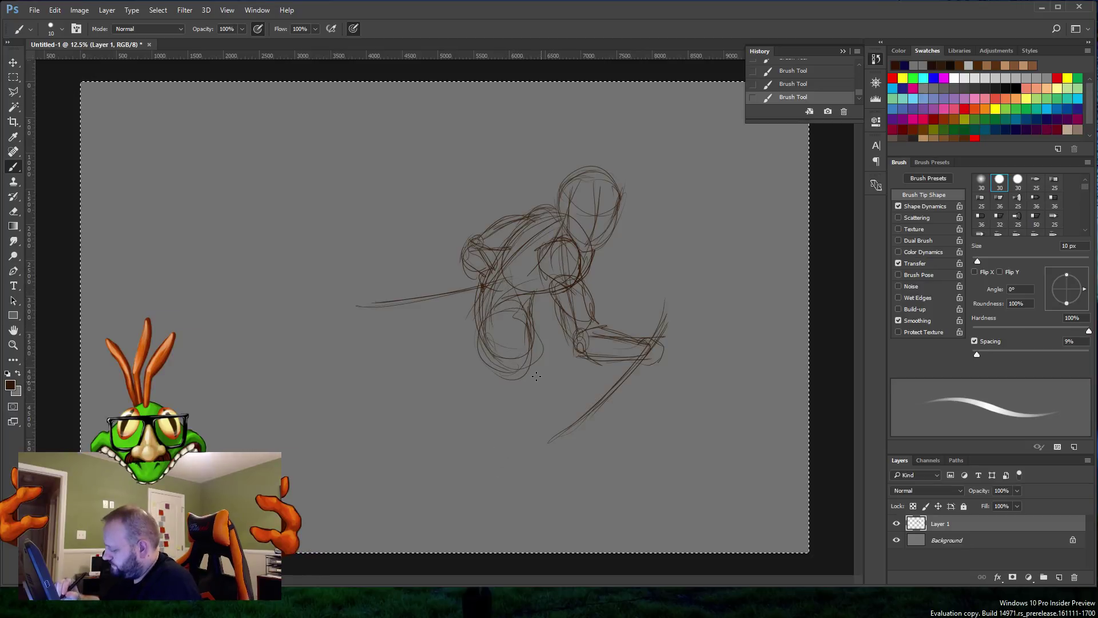
# Step: Sketch the shin and lower leg curving down from the knee toward the foot
pyautogui.moveTo(580, 408)
pyautogui.mouseDown()
pyautogui.moveTo(518, 362)
pyautogui.moveTo(499, 366)
pyautogui.moveTo(508, 375)
pyautogui.mouseUp()
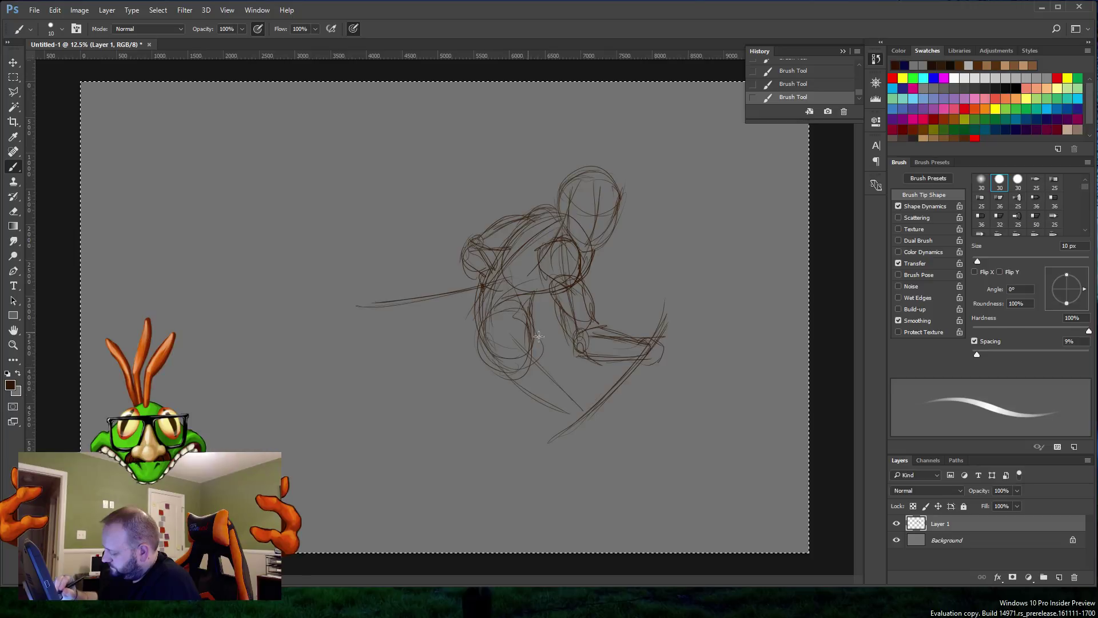
pyautogui.moveTo(539, 336)
pyautogui.mouseDown()
pyautogui.moveTo(572, 419)
pyautogui.moveTo(581, 416)
pyautogui.mouseUp()
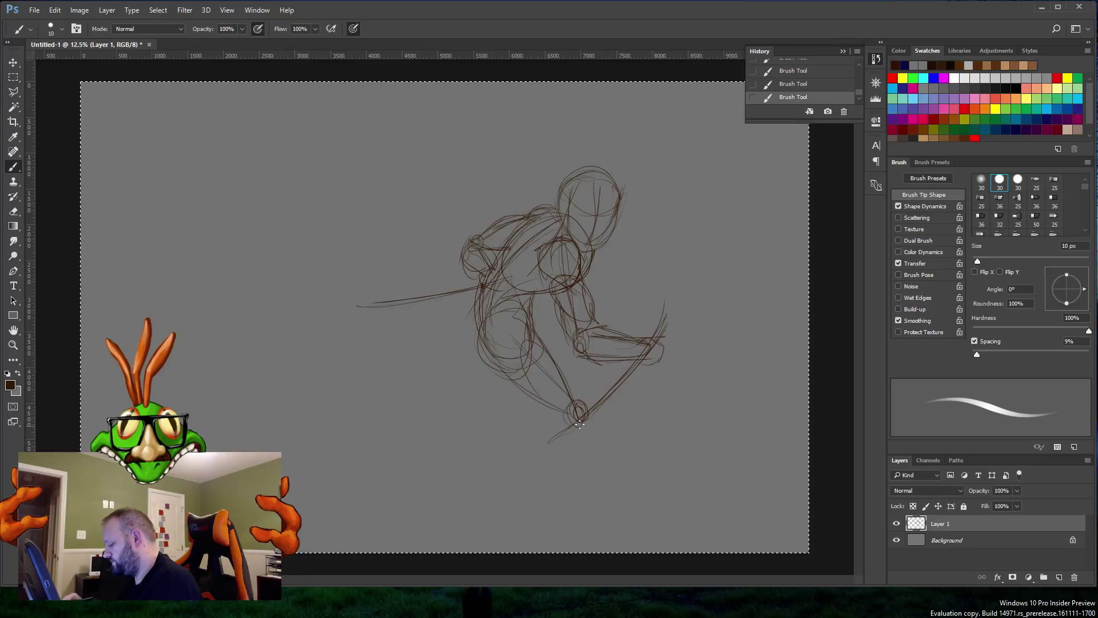
pyautogui.moveTo(575, 422)
pyautogui.mouseDown()
pyautogui.moveTo(518, 516)
pyautogui.moveTo(537, 460)
pyautogui.moveTo(577, 411)
pyautogui.moveTo(566, 411)
pyautogui.moveTo(527, 480)
pyautogui.moveTo(531, 520)
pyautogui.mouseUp()
pyautogui.moveTo(568, 438)
pyautogui.mouseDown()
pyautogui.moveTo(536, 509)
pyautogui.moveTo(557, 448)
pyautogui.mouseUp()
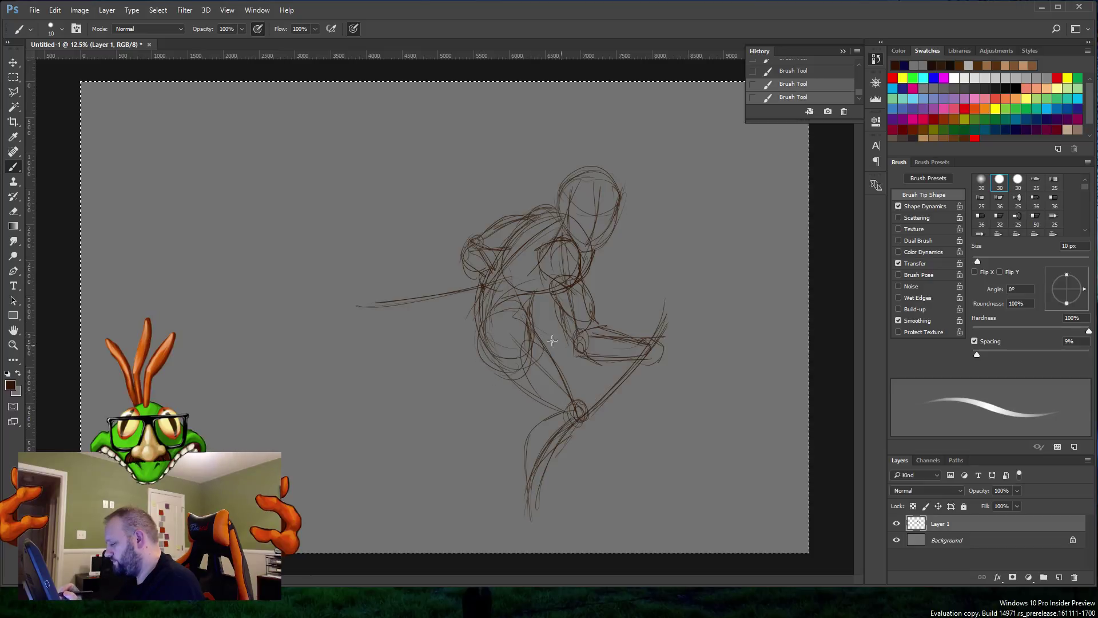
pyautogui.moveTo(524, 312)
pyautogui.mouseDown()
pyautogui.moveTo(569, 339)
pyautogui.moveTo(573, 383)
pyautogui.moveTo(543, 413)
pyautogui.moveTo(605, 364)
pyautogui.moveTo(546, 393)
pyautogui.moveTo(521, 426)
pyautogui.mouseUp()
pyautogui.moveTo(552, 389)
pyautogui.mouseDown()
pyautogui.moveTo(506, 452)
pyautogui.moveTo(515, 433)
pyautogui.mouseUp()
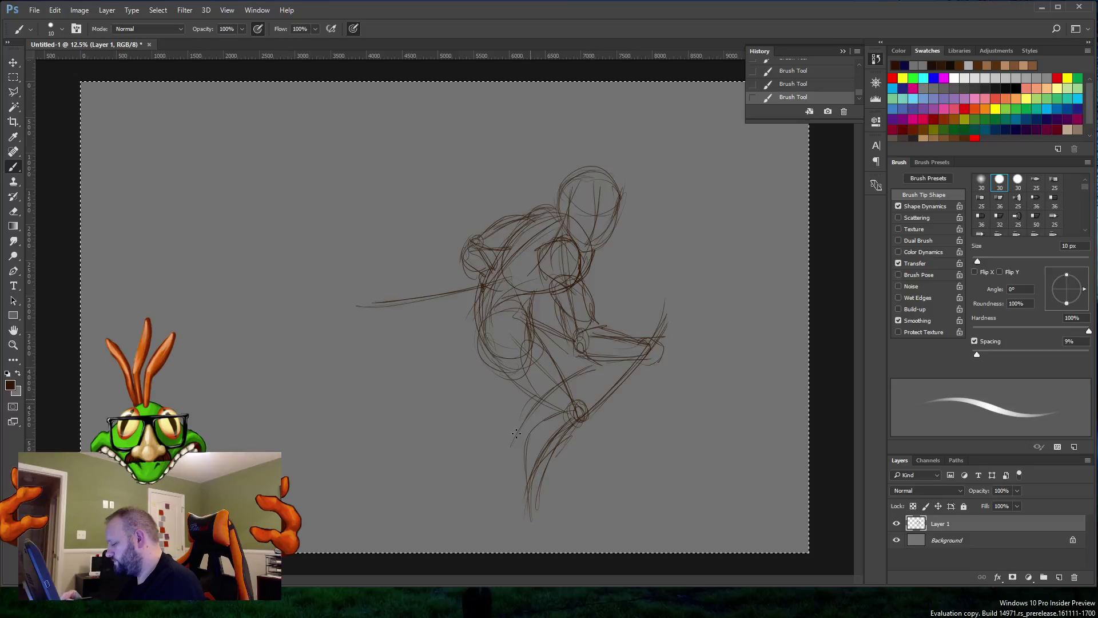
pyautogui.moveTo(598, 370)
pyautogui.mouseDown()
pyautogui.moveTo(518, 434)
pyautogui.moveTo(523, 424)
pyautogui.mouseUp()
pyautogui.moveTo(529, 470); pyautogui.dragTo(543, 518)
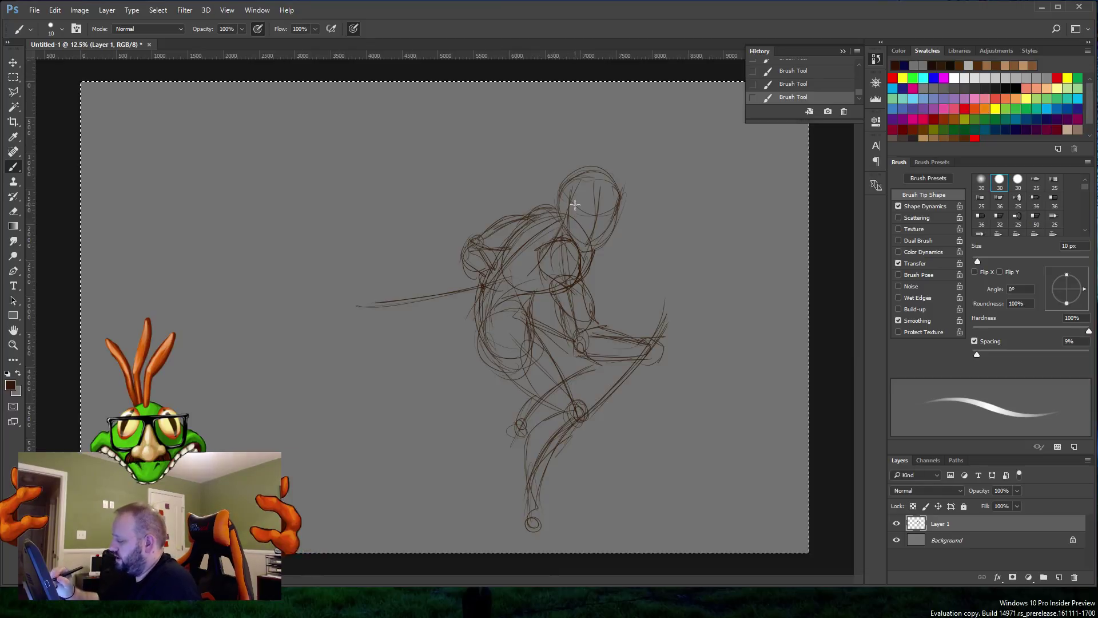
pyautogui.hotkey('ctrl', 'z')
pyautogui.hotkey('ctrl', 'z')
pyautogui.hotkey('ctrl', 'z')
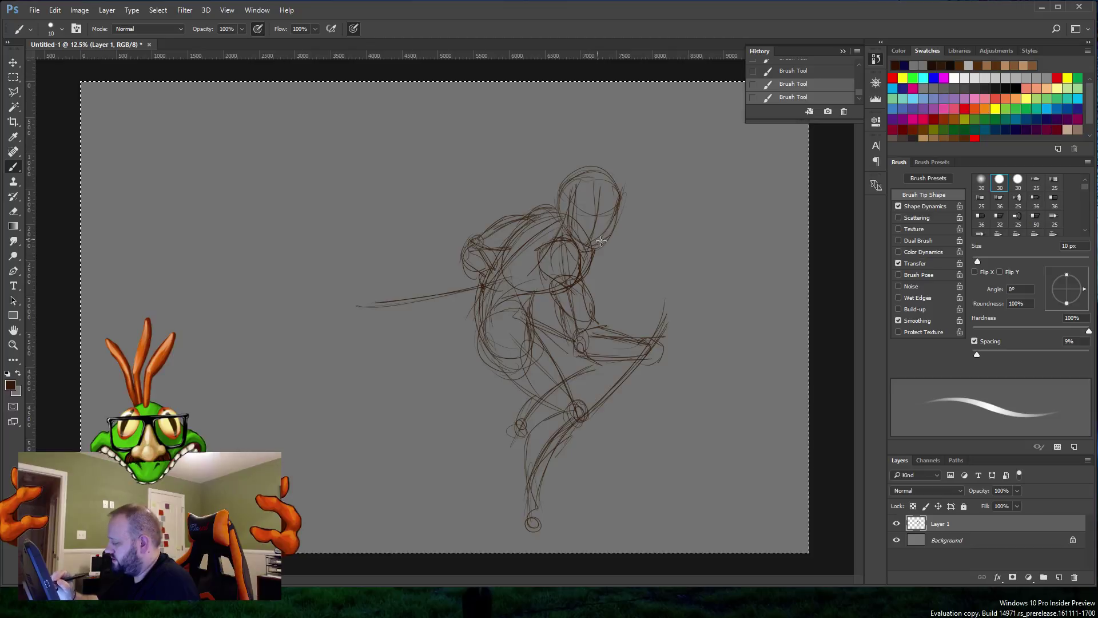
pyautogui.hotkey('ctrl', 'shift', 'z')
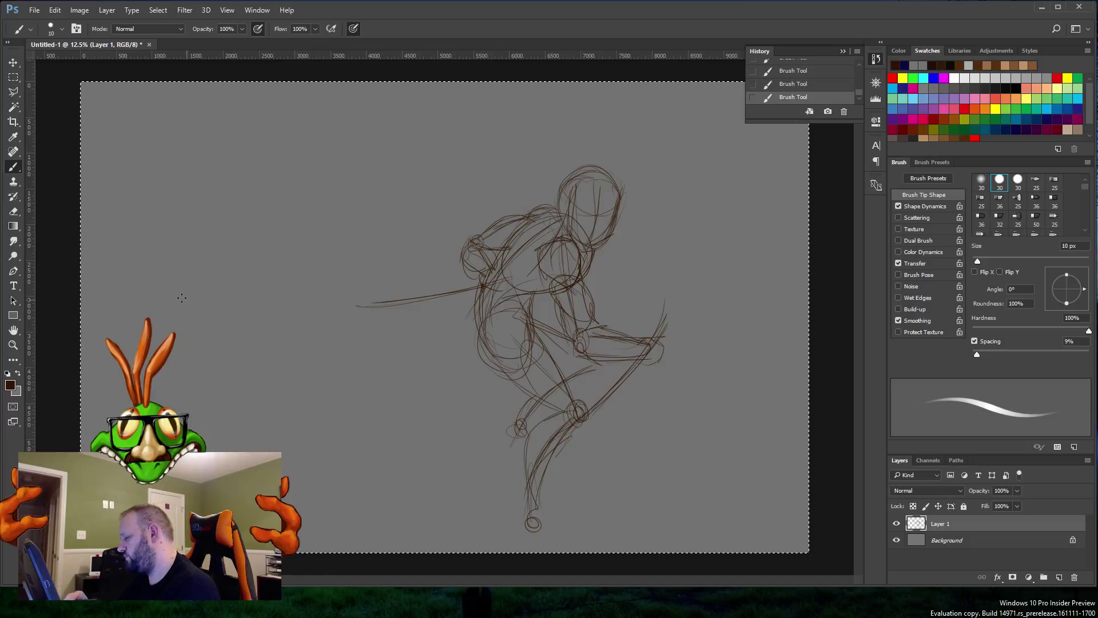
# Step: Move the sketch up and right and scale it down to about 87% of its size
pyautogui.click(13, 62)
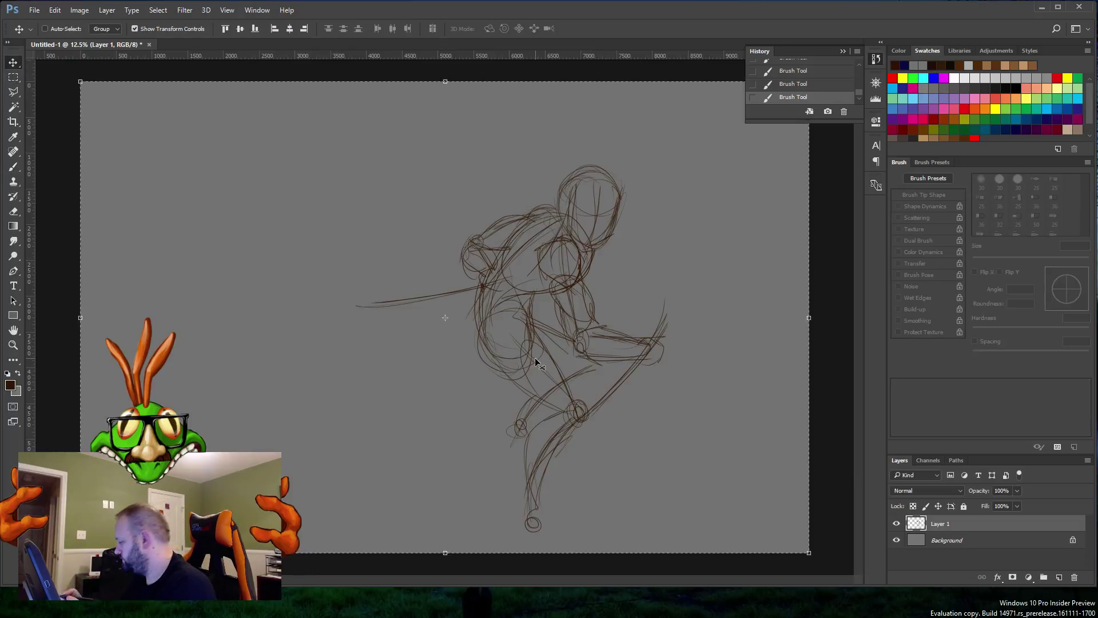
pyautogui.moveTo(514, 342); pyautogui.dragTo(594, 329)
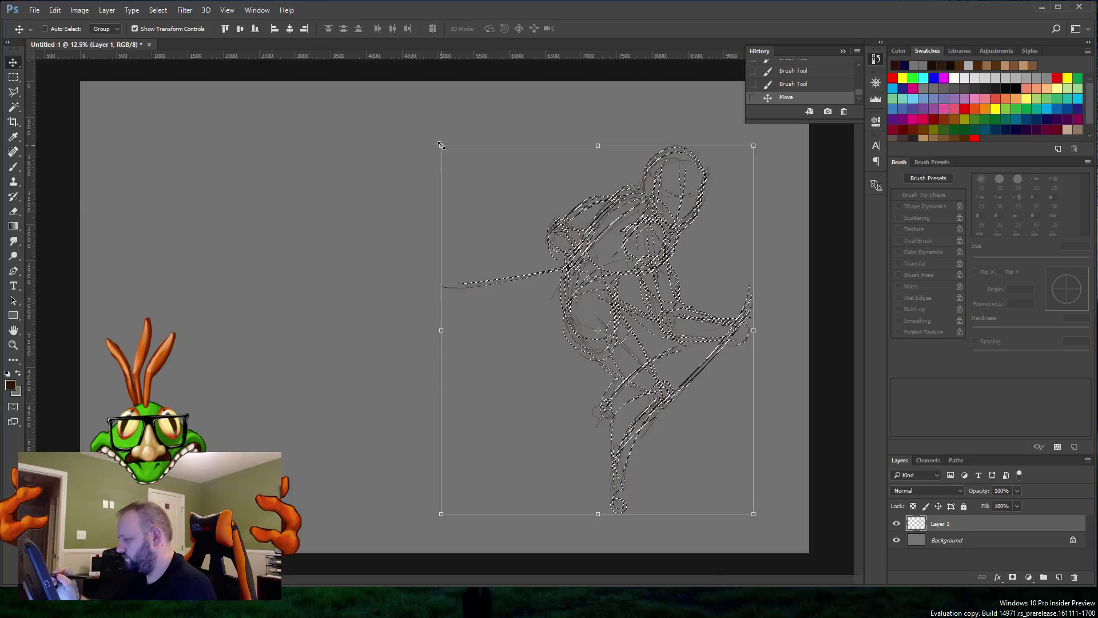
pyautogui.moveTo(440, 147); pyautogui.dragTo(490, 195)
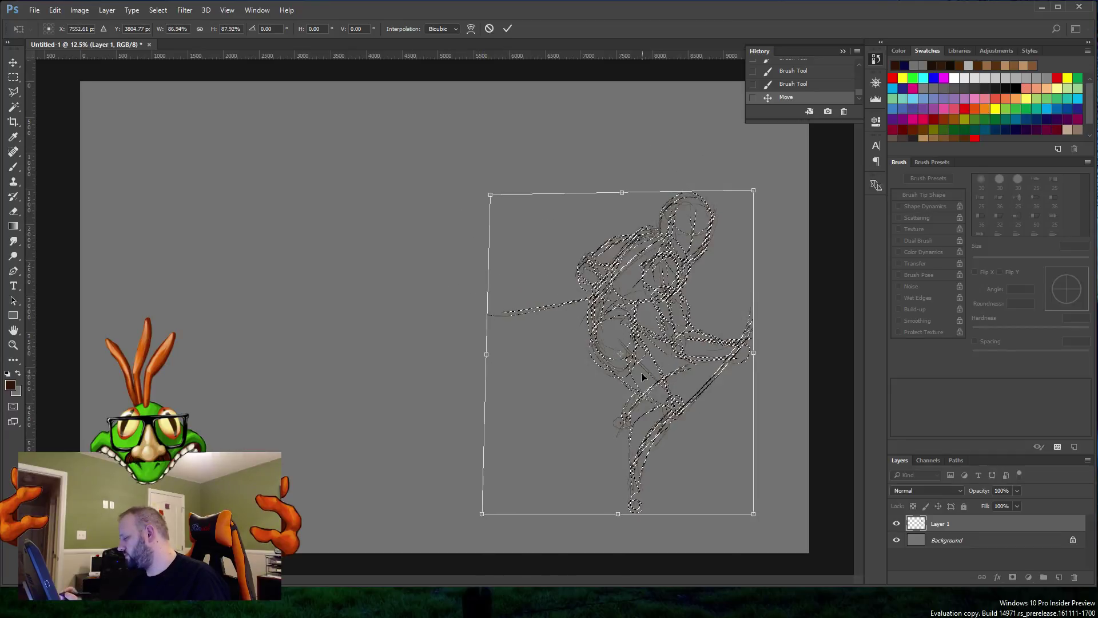
pyautogui.moveTo(637, 376); pyautogui.dragTo(654, 336)
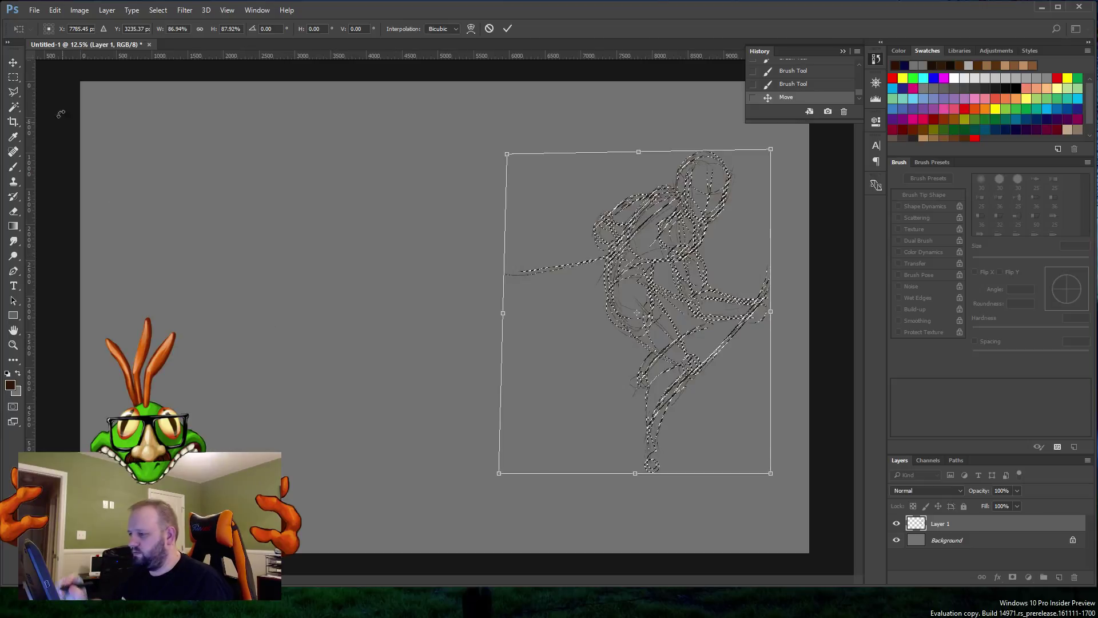
pyautogui.click(157, 10)
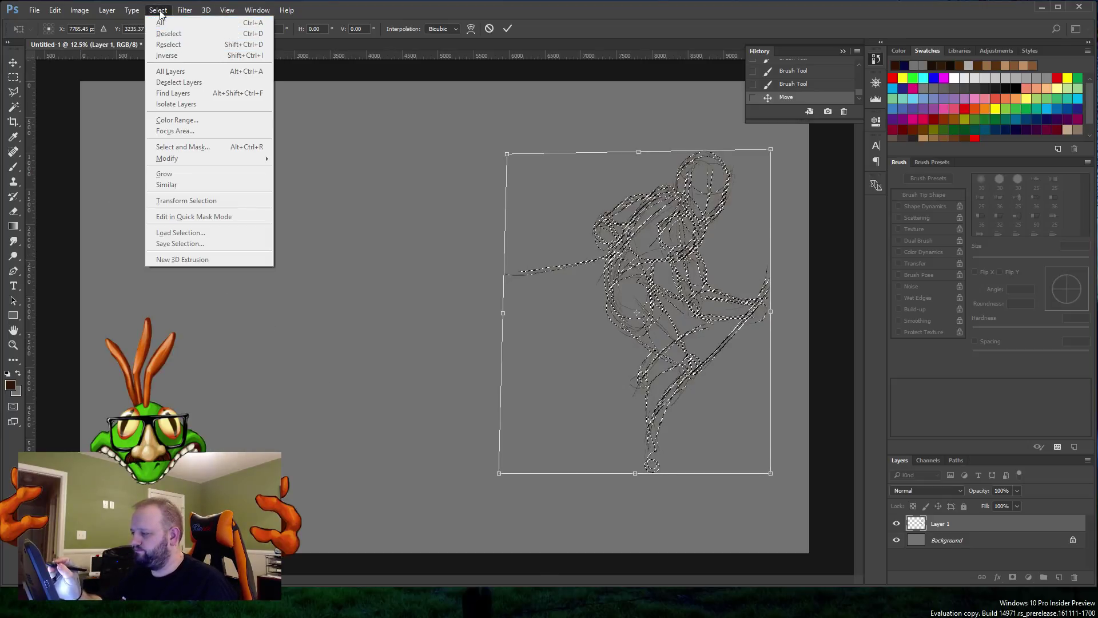
pyautogui.moveTo(184, 9)
pyautogui.click(586, 274)
pyautogui.press('Return')
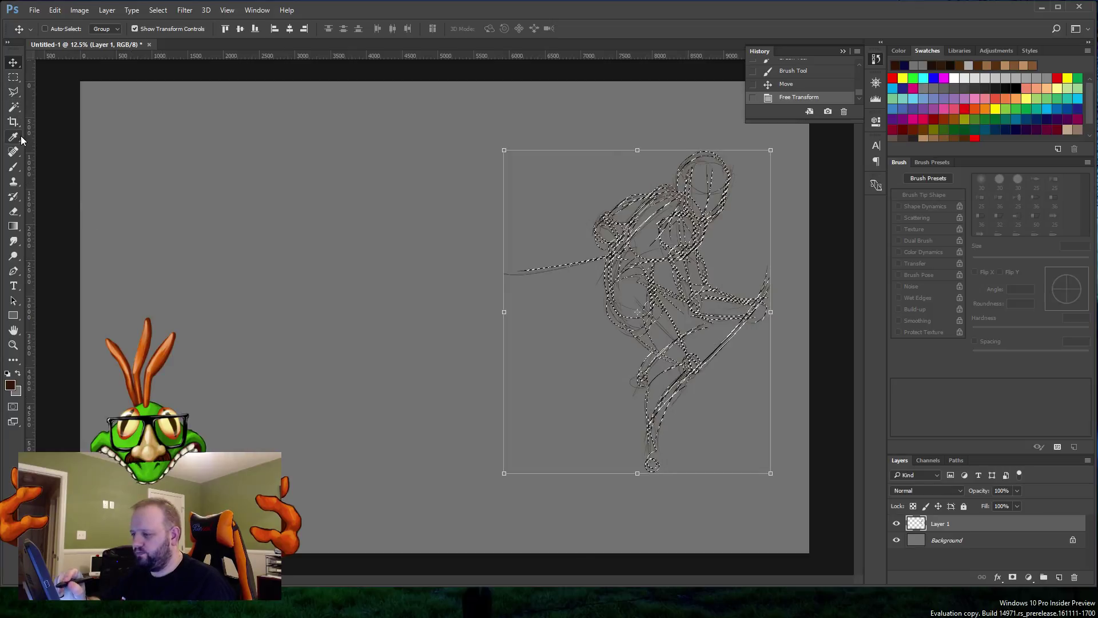
# Step: Return to the Brush Tool and select the entire canvas
pyautogui.click(13, 166)
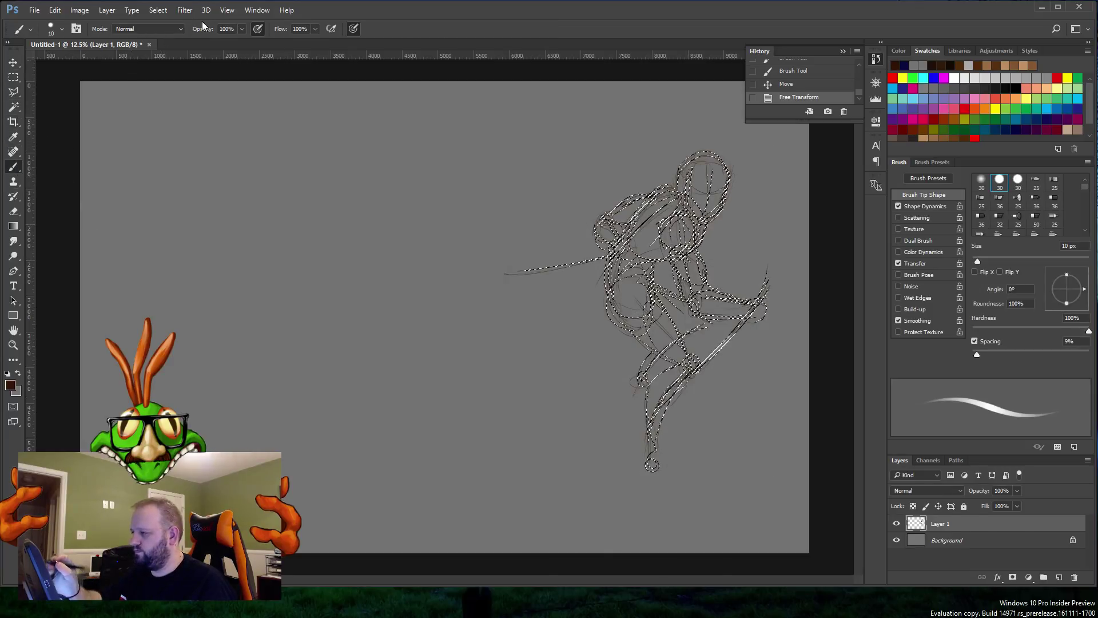
pyautogui.click(158, 9)
pyautogui.click(160, 23)
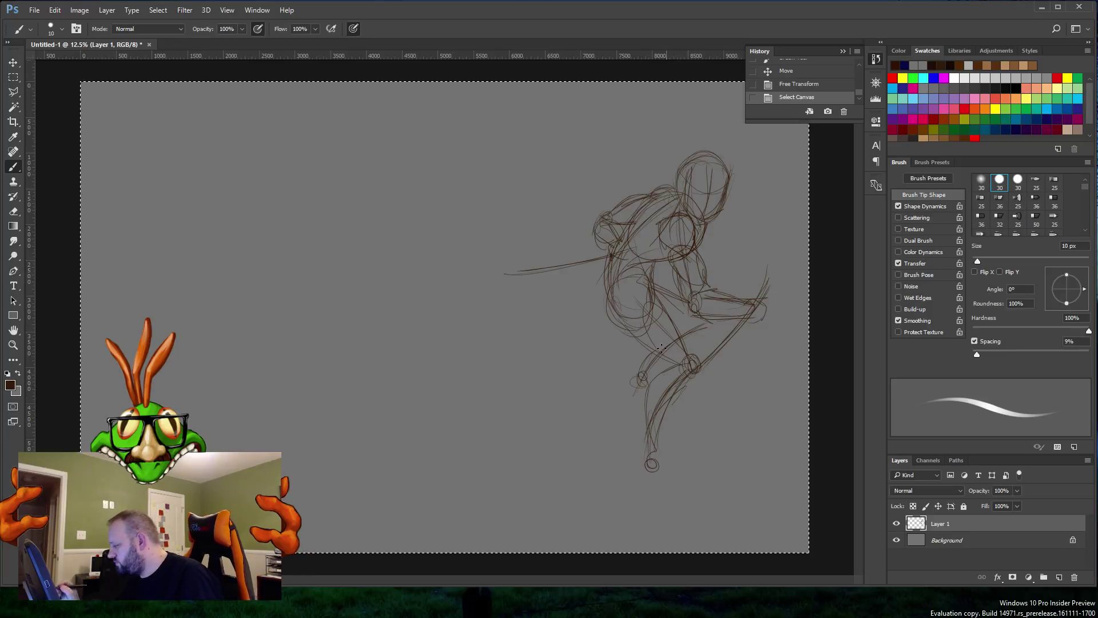
# Step: Add a pointed foot at the leg's base, redraw the knee line and erase a stray knee stroke
pyautogui.moveTo(642, 372)
pyautogui.mouseDown()
pyautogui.moveTo(632, 385)
pyautogui.moveTo(644, 372)
pyautogui.moveTo(641, 388)
pyautogui.mouseUp()
pyautogui.moveTo(643, 458)
pyautogui.mouseDown()
pyautogui.moveTo(639, 476)
pyautogui.moveTo(685, 493)
pyautogui.mouseUp()
pyautogui.moveTo(643, 458)
pyautogui.mouseDown()
pyautogui.moveTo(655, 481)
pyautogui.moveTo(684, 499)
pyautogui.moveTo(689, 488)
pyautogui.mouseUp()
pyautogui.hotkey('ctrl', 'z')
pyautogui.hotkey('ctrl', 'z')
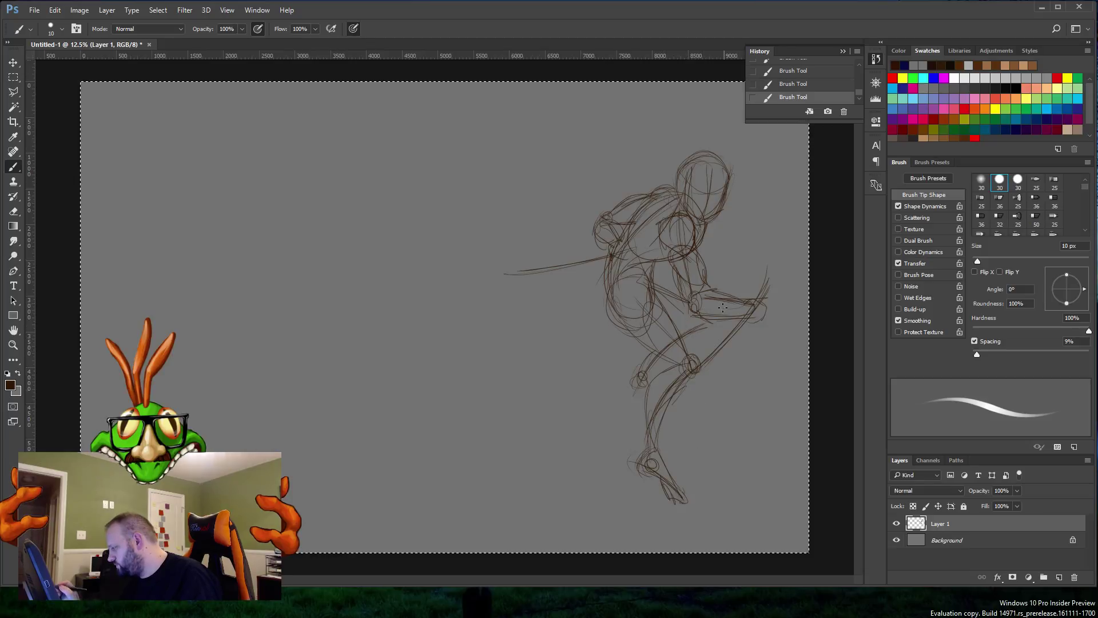
pyautogui.moveTo(695, 327); pyautogui.dragTo(636, 366)
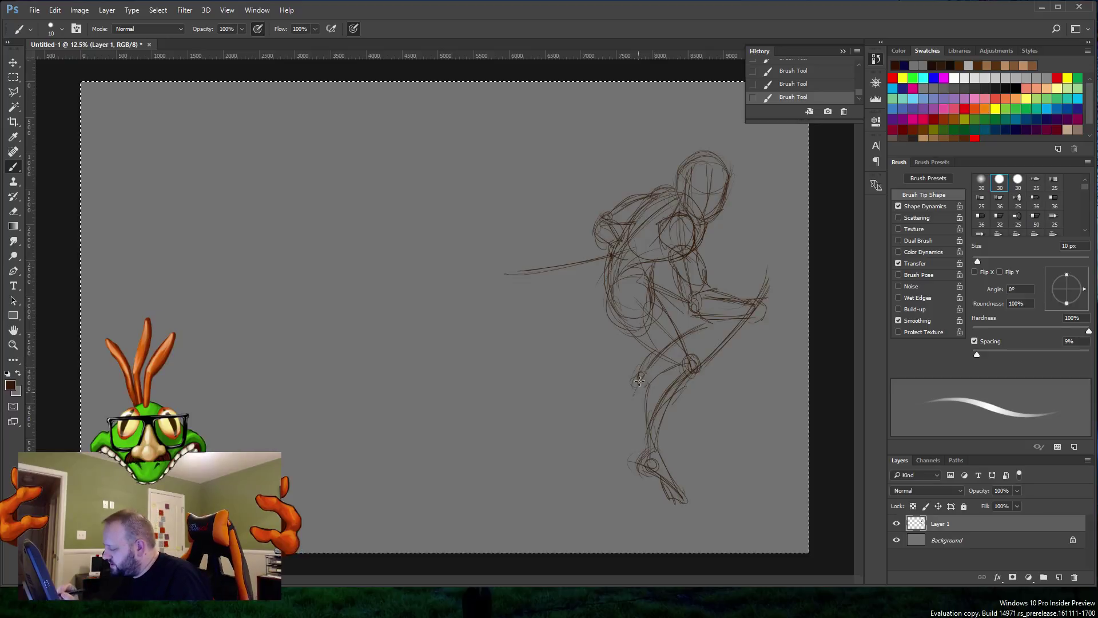
pyautogui.moveTo(630, 385); pyautogui.dragTo(632, 377)
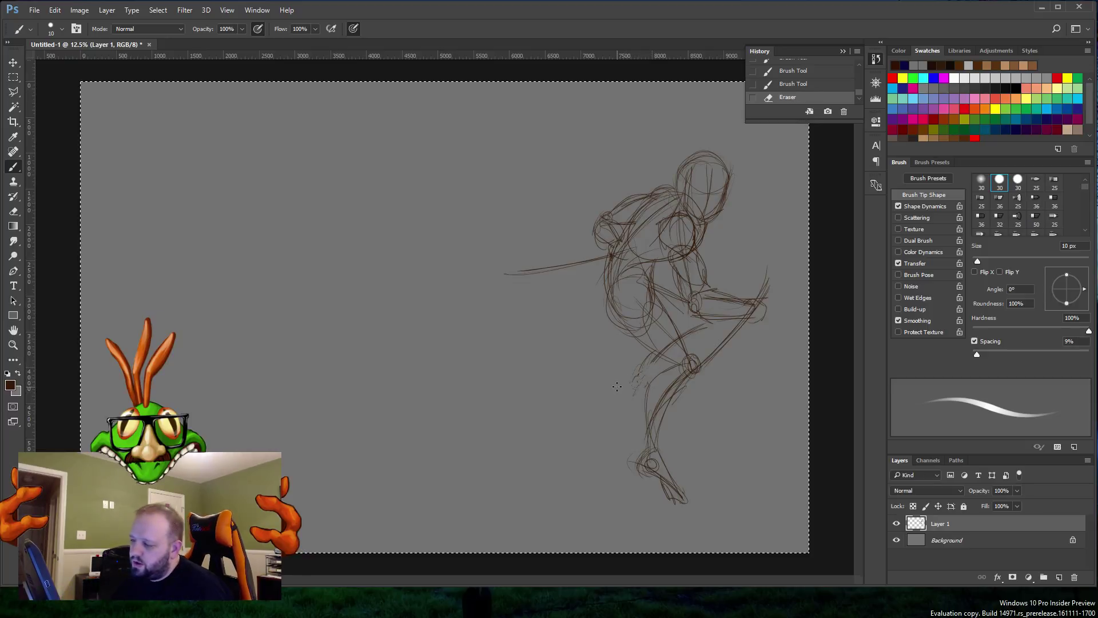
# Step: Switch to the Eraser tool and set its size to 53 px
pyautogui.click(14, 211)
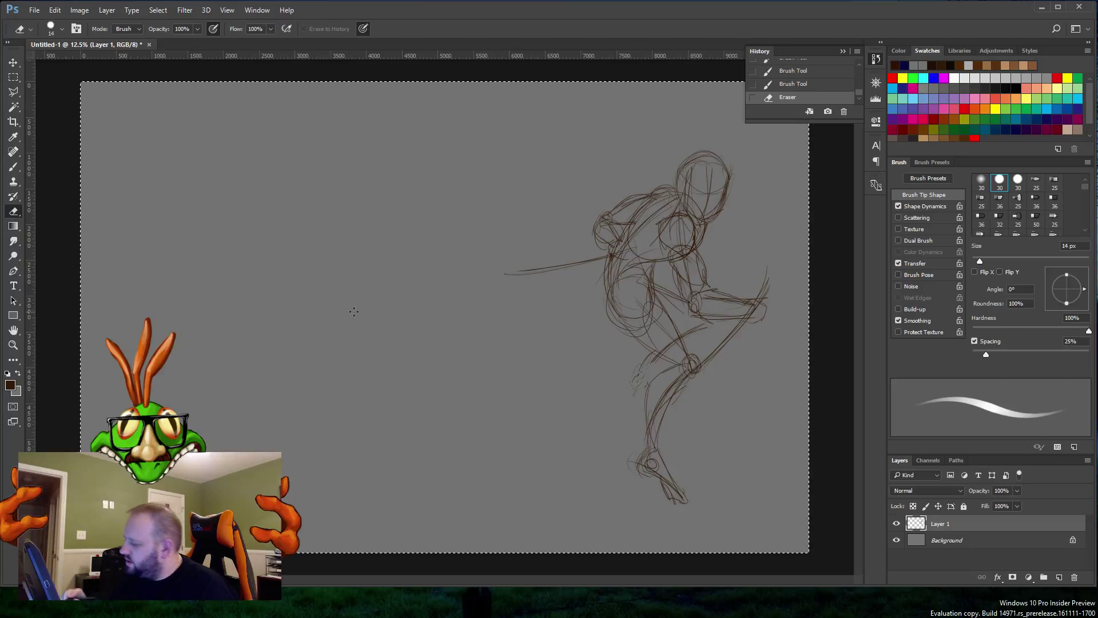
pyautogui.rightClick(472, 315)
pyautogui.moveTo(546, 333); pyautogui.dragTo(552, 335)
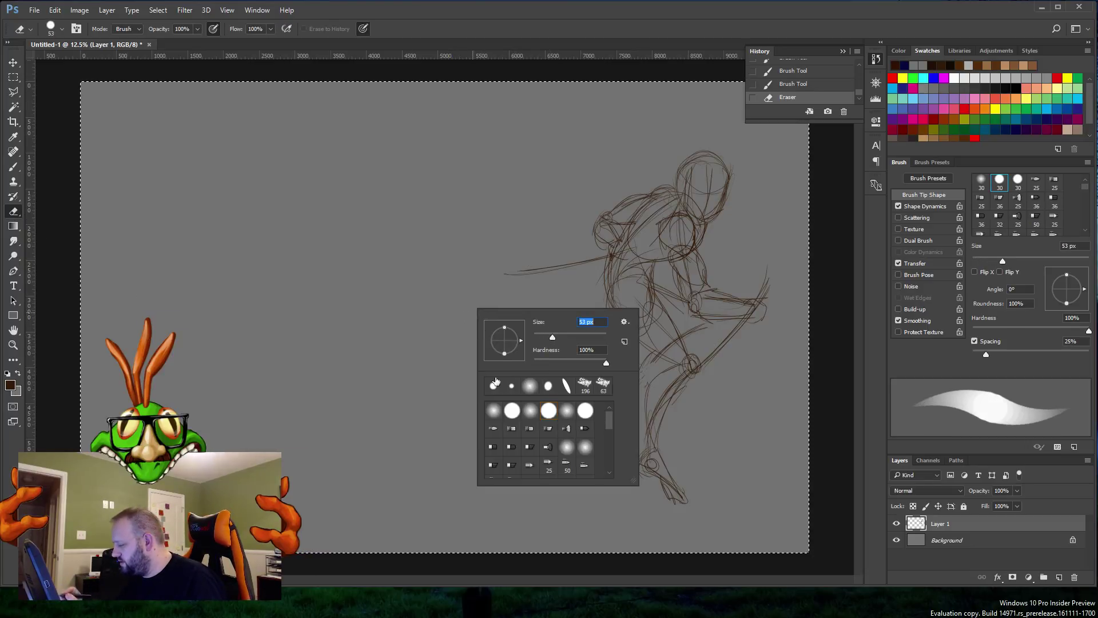
pyautogui.press('Return')
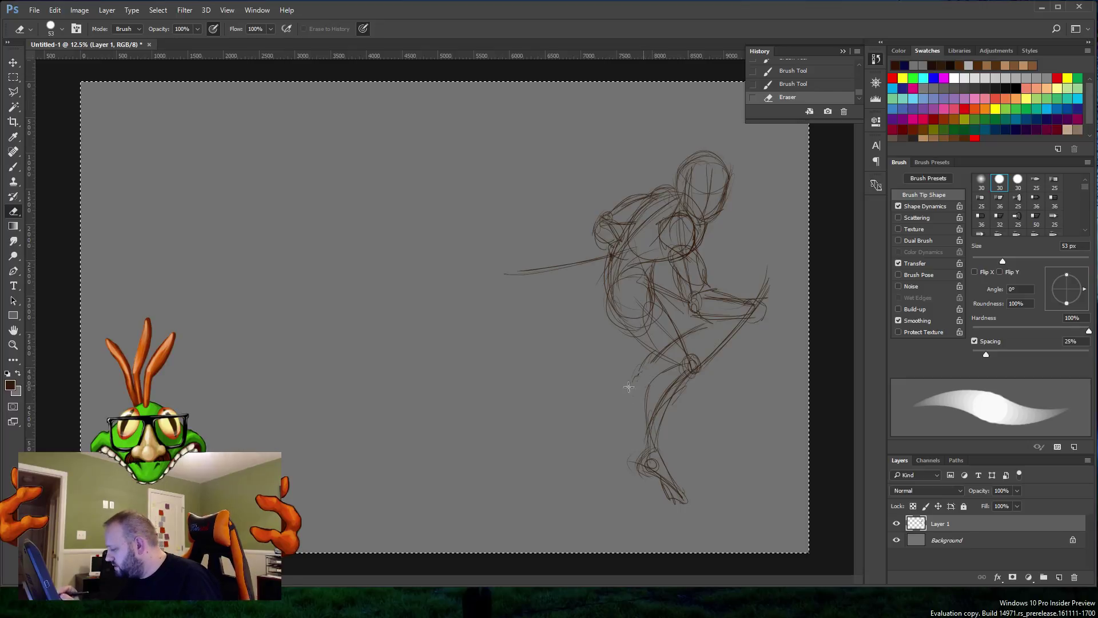
# Step: Erase the stray hip lines and the long diagonal line from knee to arm
pyautogui.moveTo(673, 346); pyautogui.dragTo(659, 356)
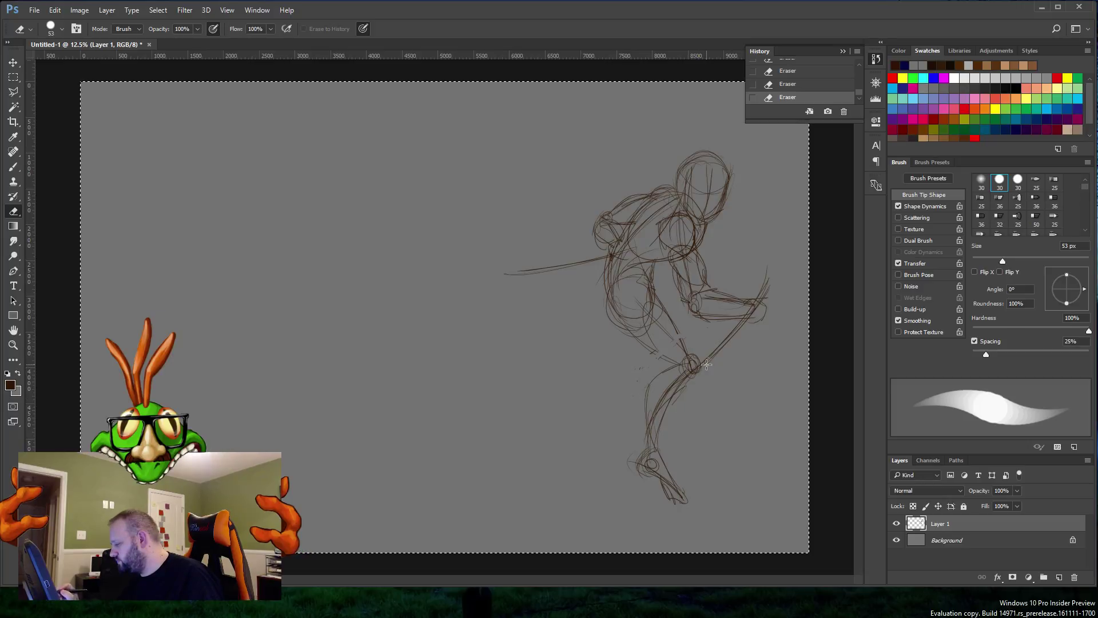
pyautogui.moveTo(703, 361)
pyautogui.mouseDown()
pyautogui.moveTo(749, 325)
pyautogui.moveTo(732, 321)
pyautogui.moveTo(785, 273)
pyautogui.moveTo(760, 289)
pyautogui.moveTo(771, 297)
pyautogui.moveTo(771, 274)
pyautogui.moveTo(754, 309)
pyautogui.mouseUp()
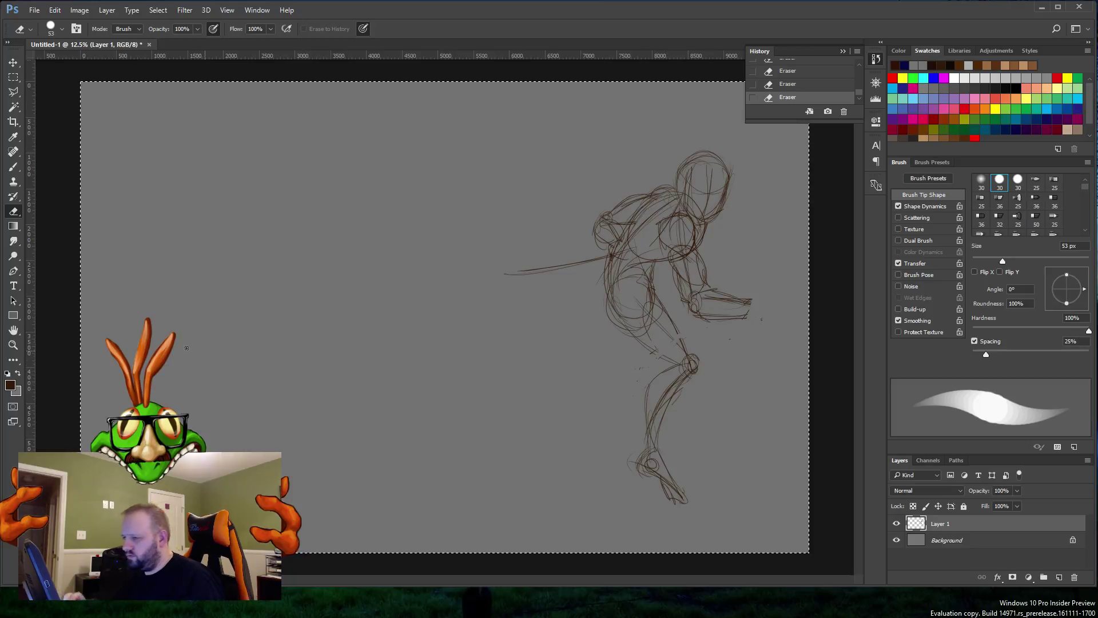
pyautogui.click(14, 167)
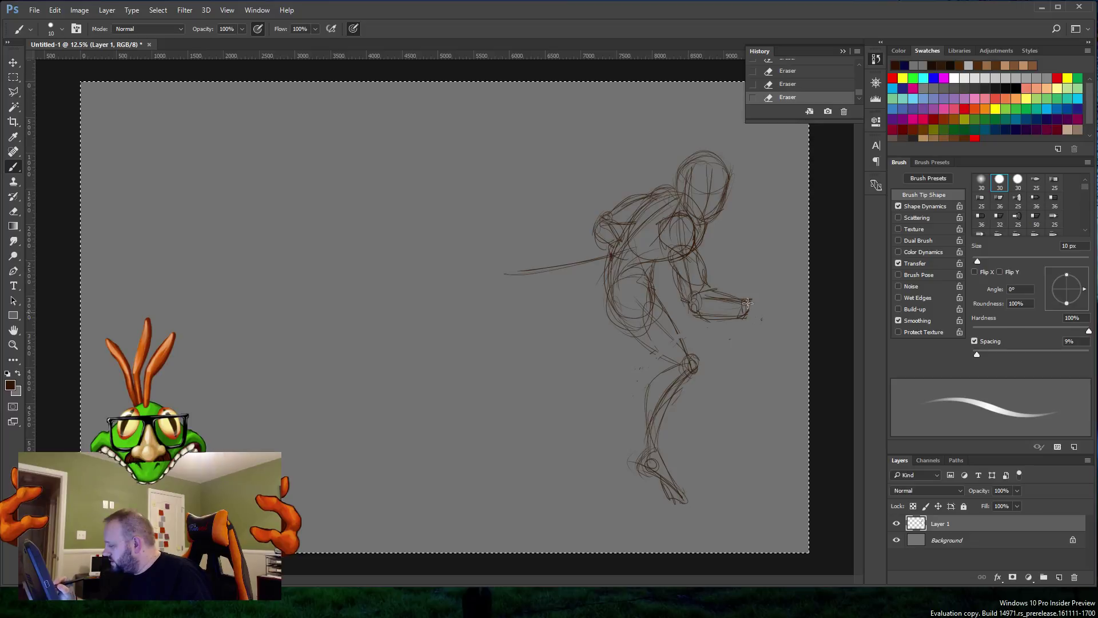
# Step: Sketch strokes at the hand and a curved staff, and darken the thigh
pyautogui.moveTo(764, 298)
pyautogui.mouseDown()
pyautogui.moveTo(771, 313)
pyautogui.moveTo(749, 318)
pyautogui.moveTo(741, 388)
pyautogui.moveTo(733, 383)
pyautogui.mouseUp()
pyautogui.moveTo(714, 419)
pyautogui.mouseDown()
pyautogui.moveTo(752, 251)
pyautogui.moveTo(707, 435)
pyautogui.mouseUp()
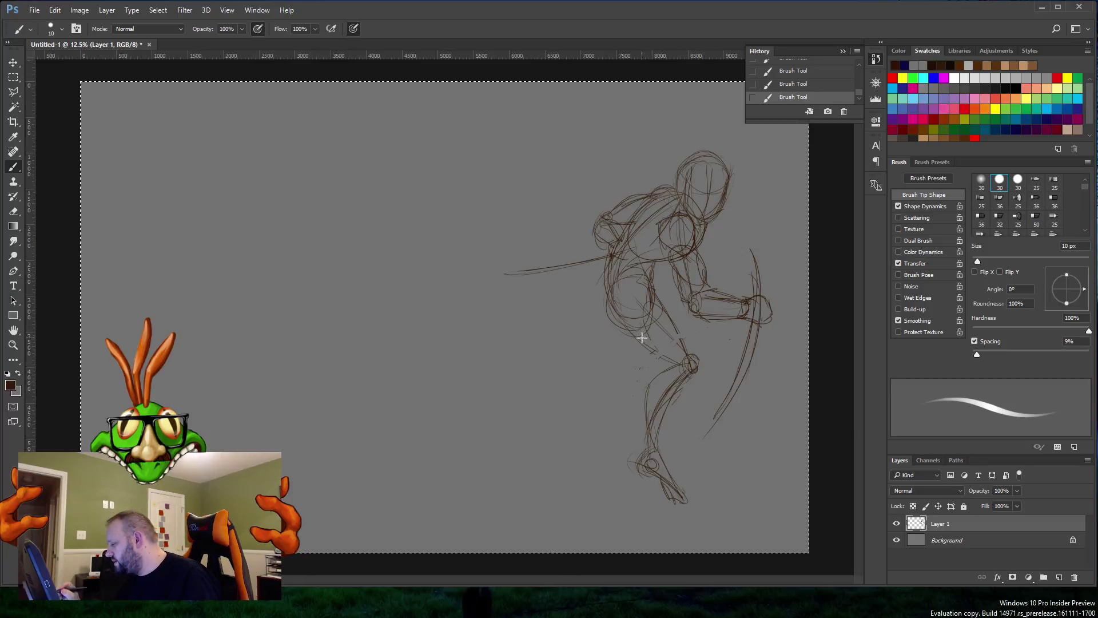
pyautogui.moveTo(642, 338); pyautogui.dragTo(680, 361)
pyautogui.moveTo(634, 333); pyautogui.dragTo(663, 354)
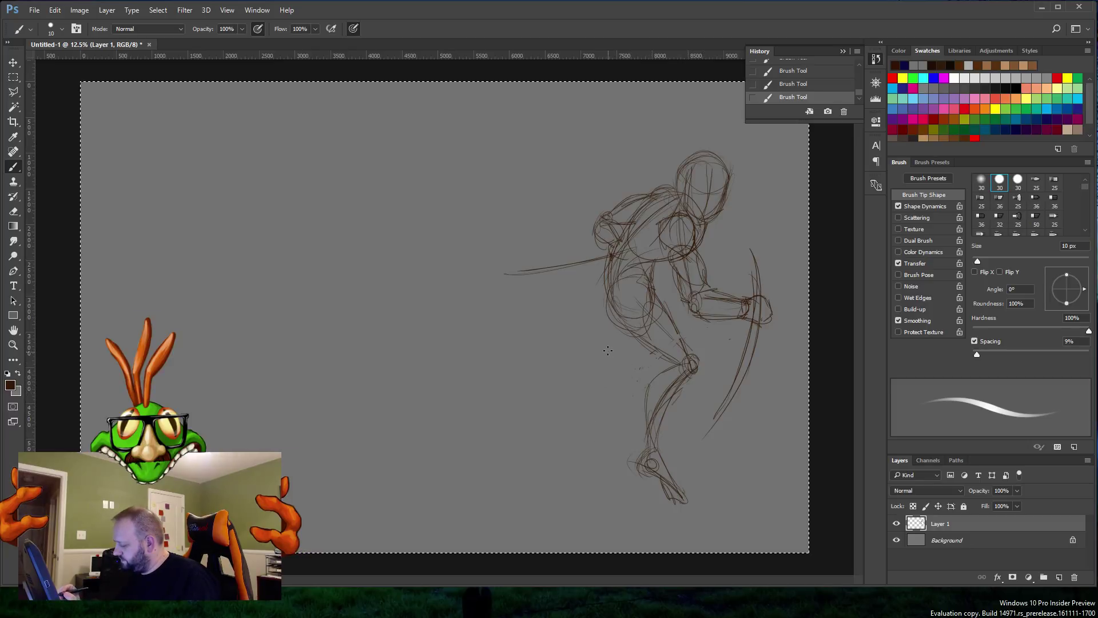
# Step: Sketch and reinforce the other leg's thigh line and knee circle
pyautogui.moveTo(592, 345); pyautogui.dragTo(604, 390)
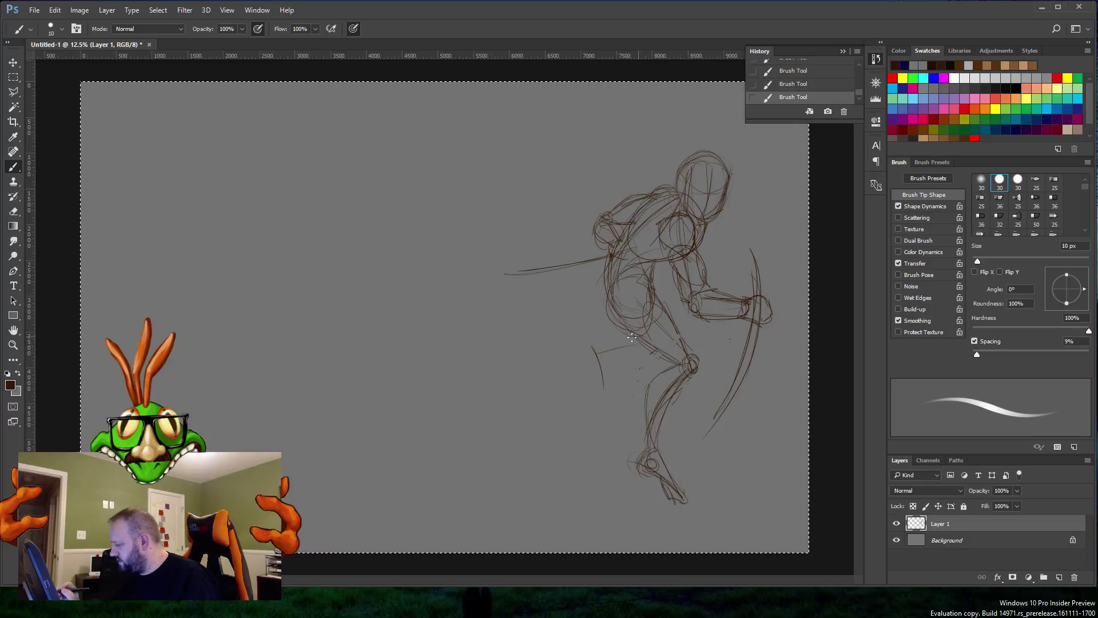
pyautogui.moveTo(595, 349)
pyautogui.mouseDown()
pyautogui.moveTo(686, 317)
pyautogui.moveTo(630, 287)
pyautogui.moveTo(709, 327)
pyautogui.mouseUp()
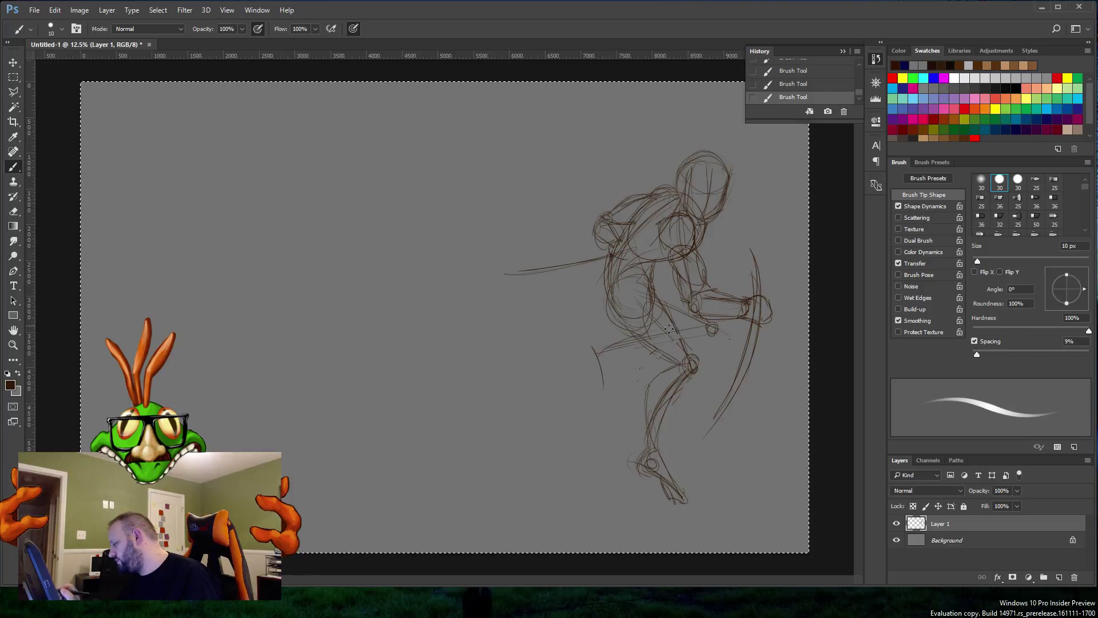
pyautogui.moveTo(597, 350); pyautogui.dragTo(715, 325)
pyautogui.moveTo(602, 353)
pyautogui.mouseDown()
pyautogui.moveTo(613, 345)
pyautogui.moveTo(594, 344)
pyautogui.mouseUp()
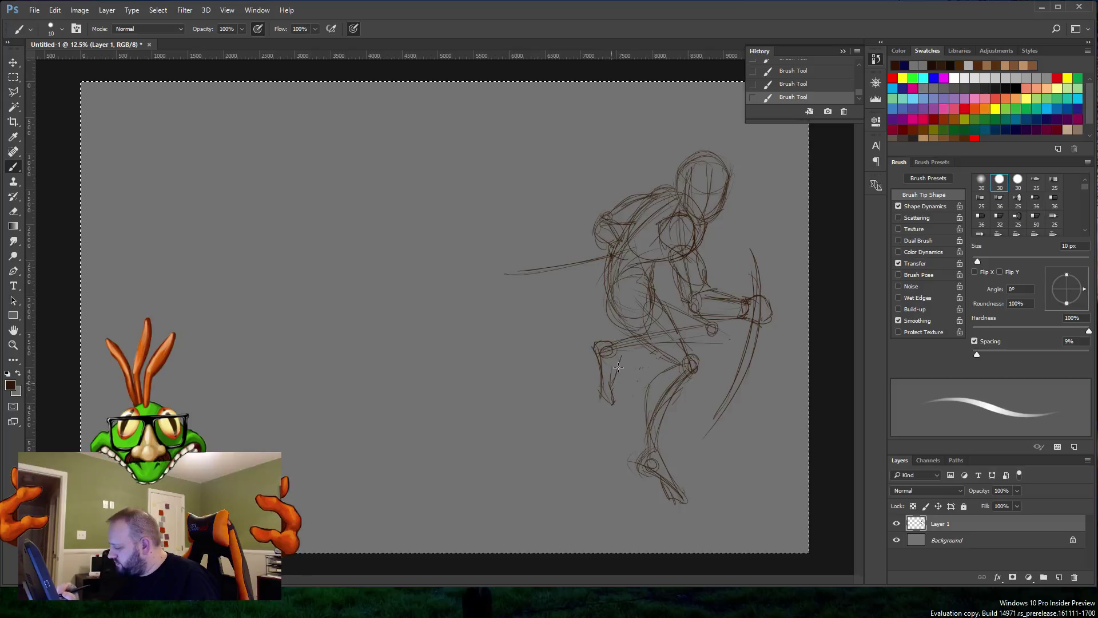
pyautogui.moveTo(645, 349)
pyautogui.mouseDown()
pyautogui.moveTo(713, 347)
pyautogui.moveTo(720, 333)
pyautogui.mouseUp()
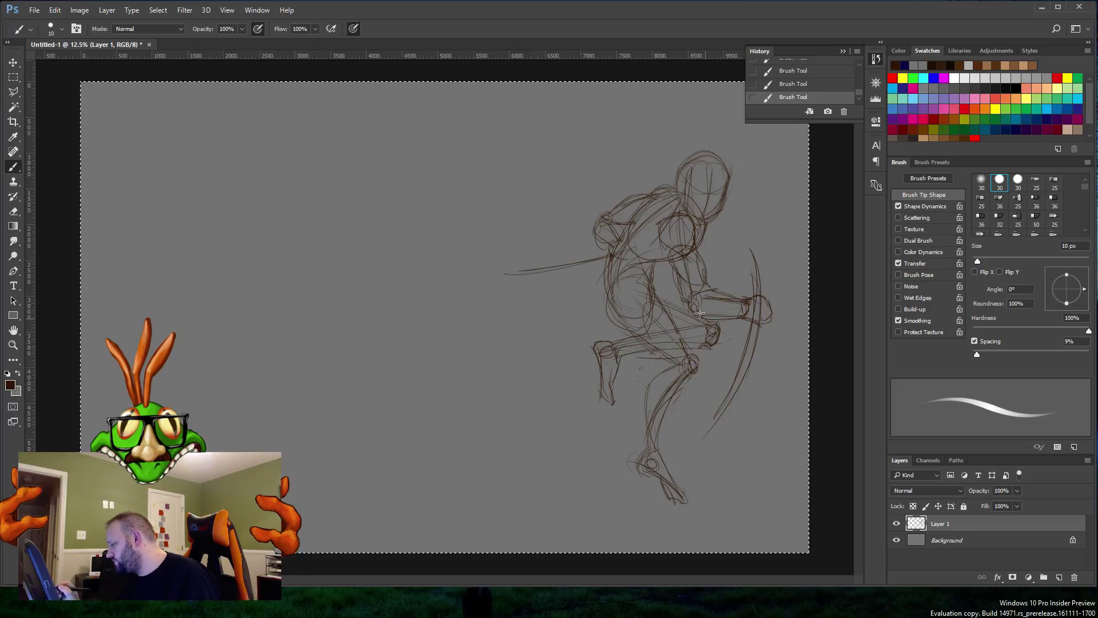
# Step: Darken the torso centre lines and hip strokes
pyautogui.moveTo(643, 282); pyautogui.dragTo(652, 295)
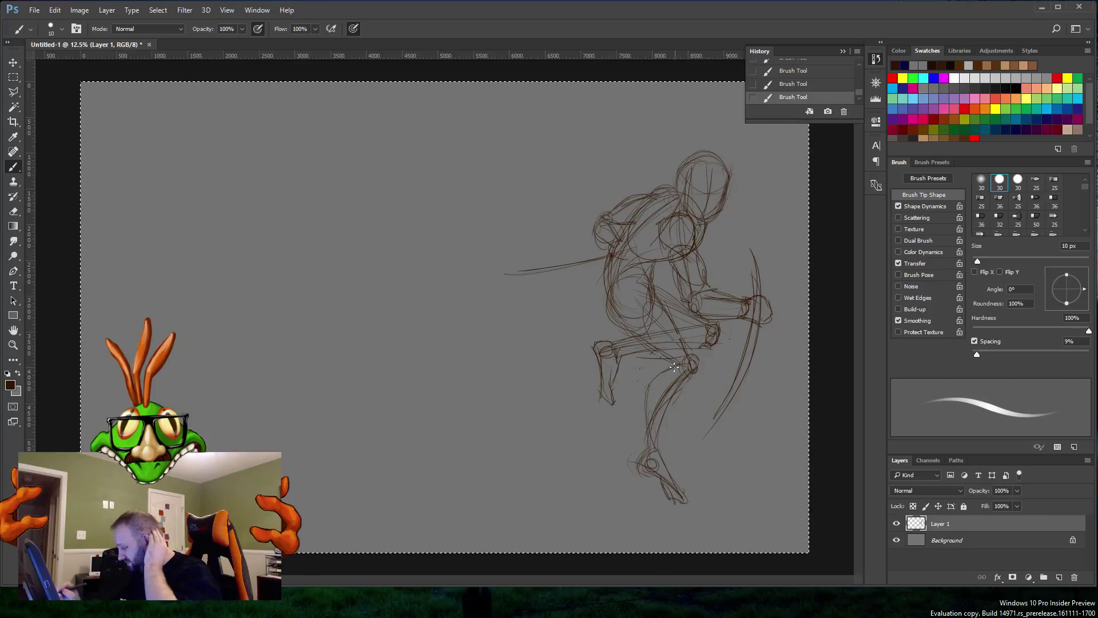
pyautogui.moveTo(629, 324)
pyautogui.mouseDown()
pyautogui.moveTo(680, 361)
pyautogui.moveTo(658, 349)
pyautogui.mouseUp()
pyautogui.moveTo(655, 290); pyautogui.dragTo(690, 347)
pyautogui.moveTo(671, 314); pyautogui.dragTo(692, 357)
pyautogui.moveTo(657, 295)
pyautogui.mouseDown()
pyautogui.moveTo(693, 360)
pyautogui.moveTo(640, 294)
pyautogui.mouseUp()
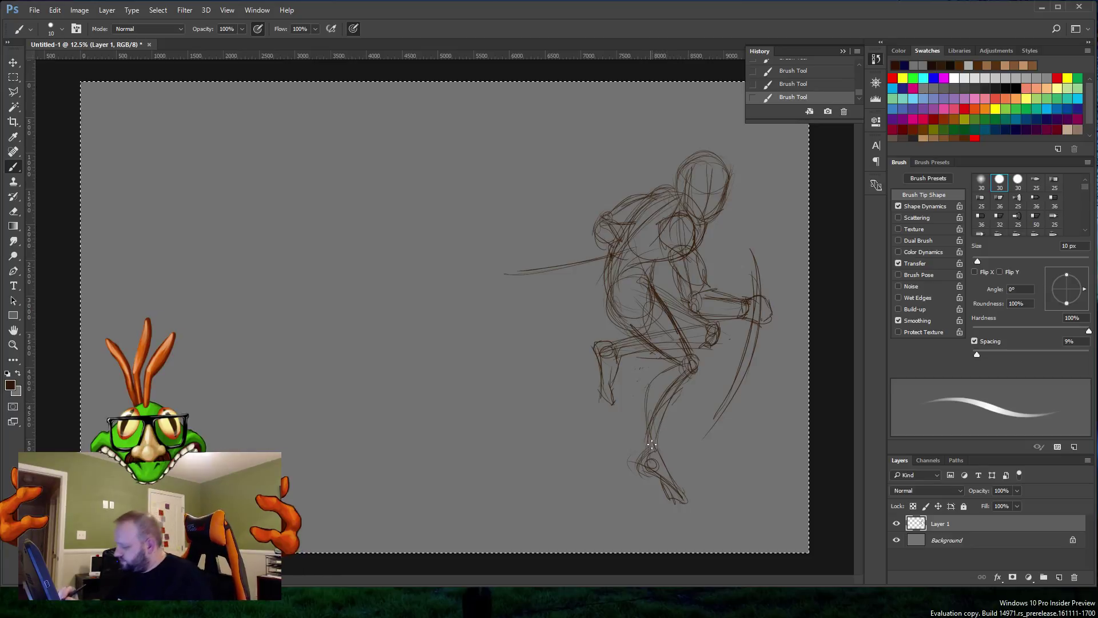
# Step: Darken the lower leg, shin and foot, then extend the hood line leftward above the head
pyautogui.moveTo(652, 444)
pyautogui.mouseDown()
pyautogui.moveTo(645, 475)
pyautogui.moveTo(674, 485)
pyautogui.moveTo(663, 481)
pyautogui.moveTo(690, 507)
pyautogui.moveTo(658, 445)
pyautogui.moveTo(666, 460)
pyautogui.moveTo(692, 384)
pyautogui.mouseUp()
pyautogui.moveTo(672, 421)
pyautogui.mouseDown()
pyautogui.moveTo(703, 370)
pyautogui.moveTo(694, 359)
pyautogui.moveTo(655, 444)
pyautogui.mouseUp()
pyautogui.moveTo(660, 380); pyautogui.dragTo(650, 444)
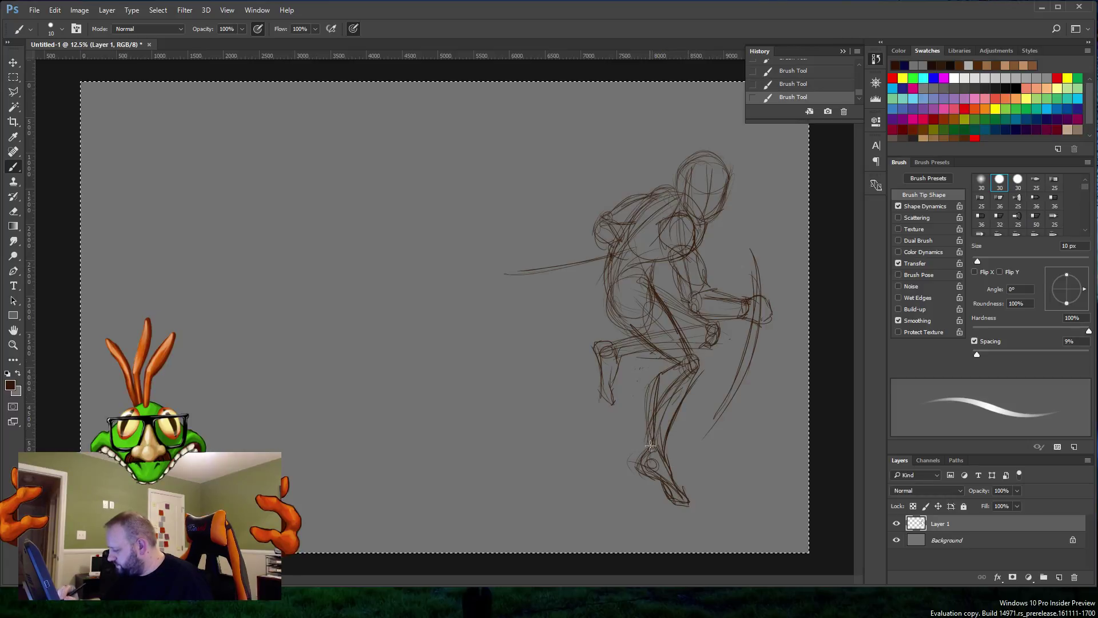
pyautogui.moveTo(686, 359)
pyautogui.mouseDown()
pyautogui.moveTo(679, 413)
pyautogui.moveTo(695, 376)
pyautogui.moveTo(694, 360)
pyautogui.moveTo(653, 433)
pyautogui.mouseUp()
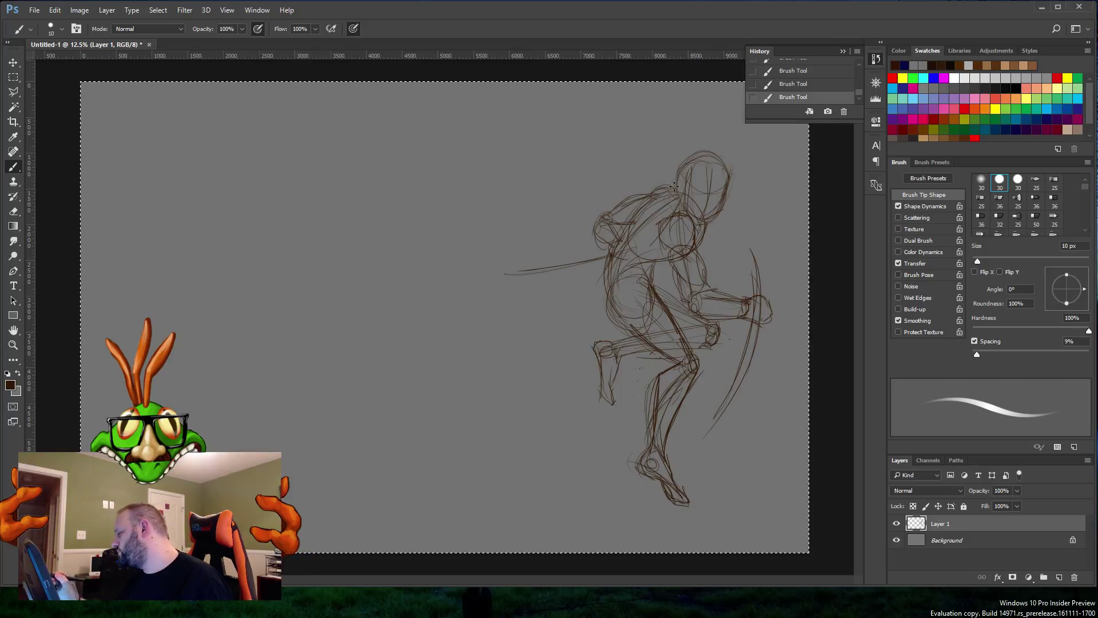
pyautogui.moveTo(658, 177)
pyautogui.mouseDown()
pyautogui.moveTo(630, 171)
pyautogui.moveTo(706, 213)
pyautogui.moveTo(699, 228)
pyautogui.mouseUp()
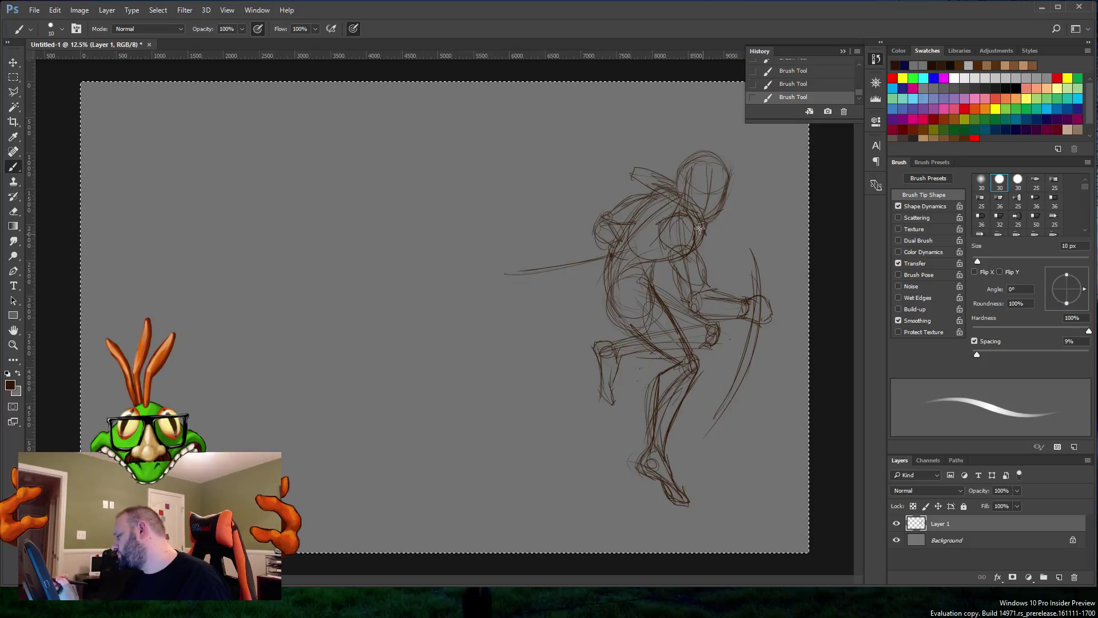
pyautogui.moveTo(636, 178)
pyautogui.mouseDown()
pyautogui.moveTo(614, 170)
pyautogui.moveTo(611, 188)
pyautogui.moveTo(673, 213)
pyautogui.mouseUp()
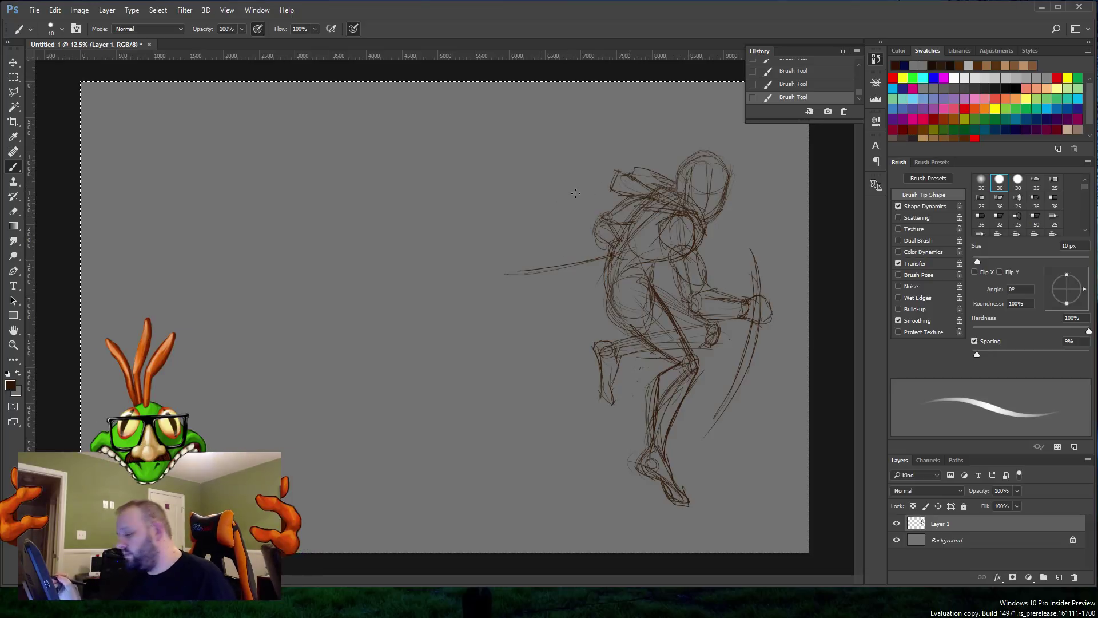
# Step: Draw the cape's upper and lower edges sweeping left from the shoulder, with long fold lines
pyautogui.moveTo(609, 208); pyautogui.dragTo(509, 218)
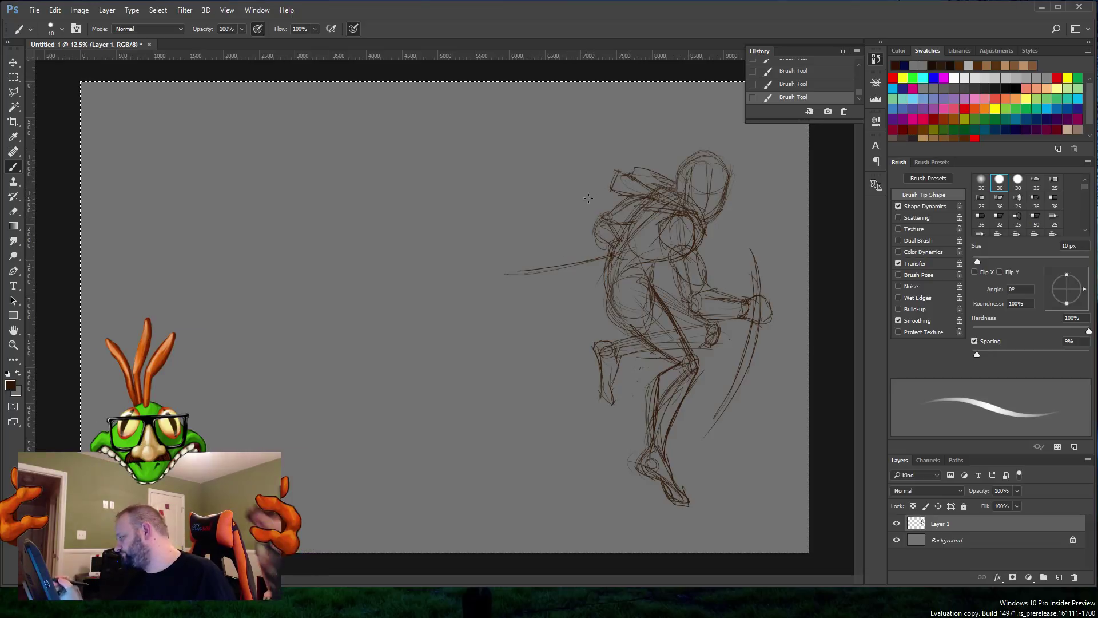
pyautogui.moveTo(420, 222); pyautogui.dragTo(643, 201)
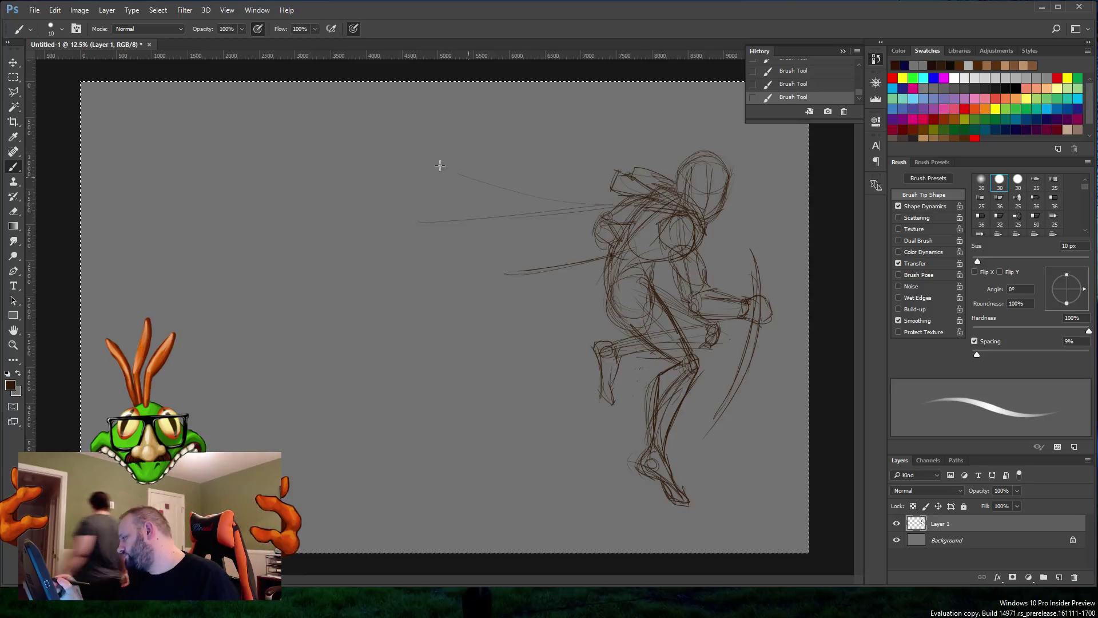
pyautogui.moveTo(407, 150); pyautogui.dragTo(623, 197)
pyautogui.moveTo(513, 179)
pyautogui.mouseDown()
pyautogui.moveTo(381, 131)
pyautogui.moveTo(395, 134)
pyautogui.moveTo(344, 135)
pyautogui.moveTo(367, 133)
pyautogui.moveTo(346, 142)
pyautogui.moveTo(389, 162)
pyautogui.moveTo(361, 162)
pyautogui.moveTo(233, 225)
pyautogui.moveTo(169, 232)
pyautogui.moveTo(253, 235)
pyautogui.moveTo(130, 330)
pyautogui.moveTo(285, 290)
pyautogui.moveTo(260, 317)
pyautogui.mouseUp()
pyautogui.moveTo(349, 280)
pyautogui.mouseDown()
pyautogui.moveTo(503, 227)
pyautogui.moveTo(598, 221)
pyautogui.mouseUp()
pyautogui.moveTo(317, 241)
pyautogui.mouseDown()
pyautogui.moveTo(513, 230)
pyautogui.moveTo(241, 284)
pyautogui.mouseUp()
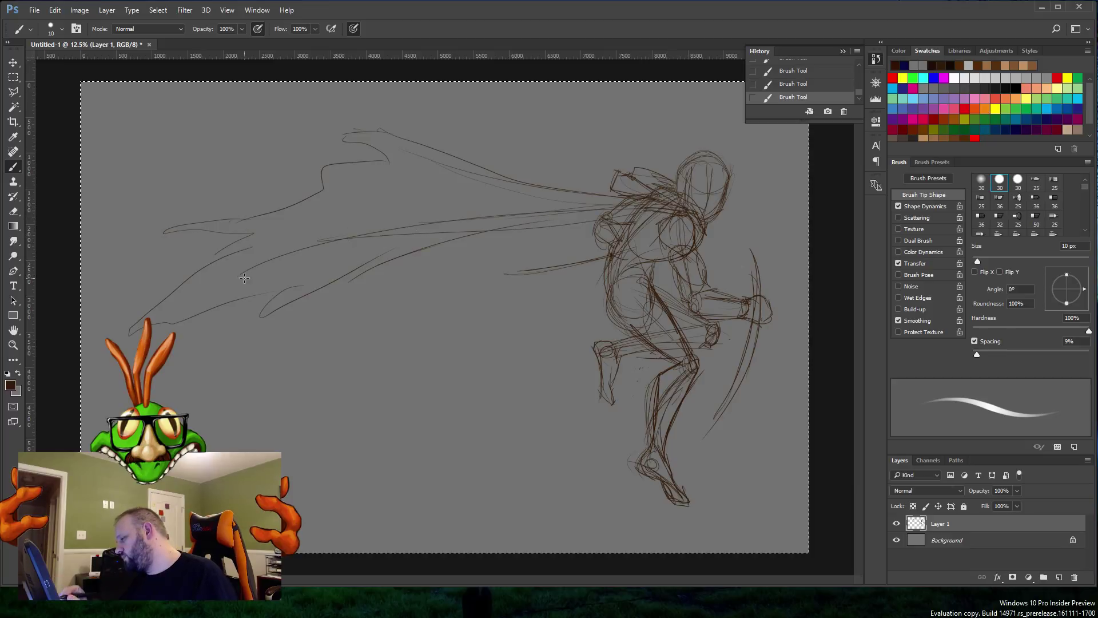
pyautogui.moveTo(350, 237); pyautogui.dragTo(613, 201)
pyautogui.moveTo(381, 210)
pyautogui.mouseDown()
pyautogui.moveTo(592, 198)
pyautogui.moveTo(625, 207)
pyautogui.moveTo(482, 228)
pyautogui.mouseUp()
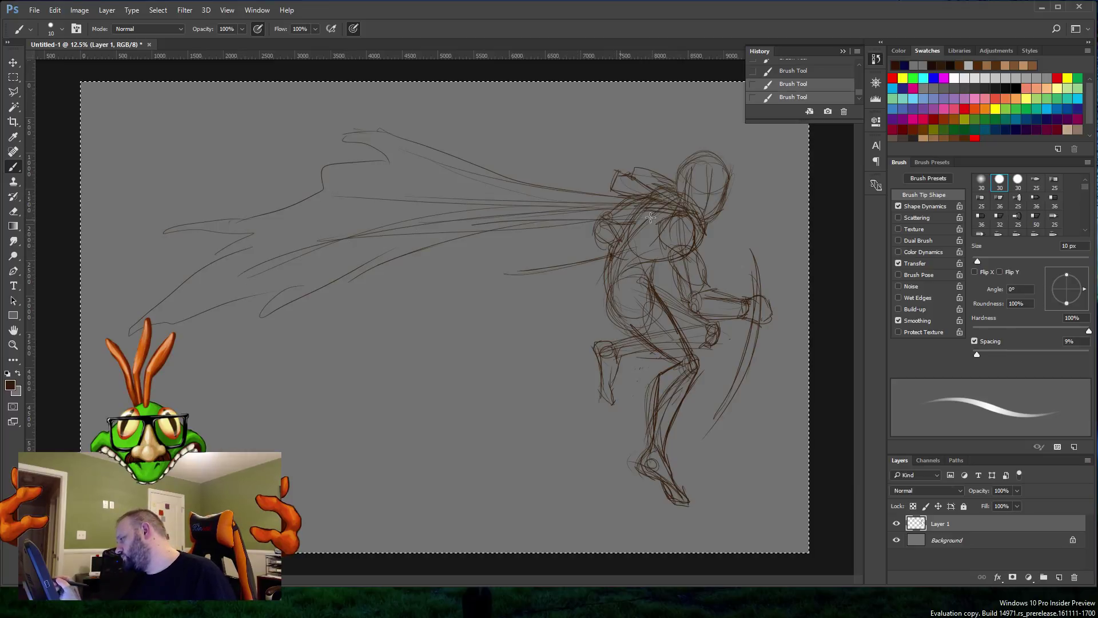
# Step: Add cape folds near the body, outline the lower tip and darken the upper edge
pyautogui.moveTo(673, 213); pyautogui.dragTo(562, 220)
pyautogui.moveTo(414, 253)
pyautogui.mouseDown()
pyautogui.moveTo(539, 224)
pyautogui.moveTo(282, 296)
pyautogui.mouseUp()
pyautogui.moveTo(440, 239); pyautogui.dragTo(244, 326)
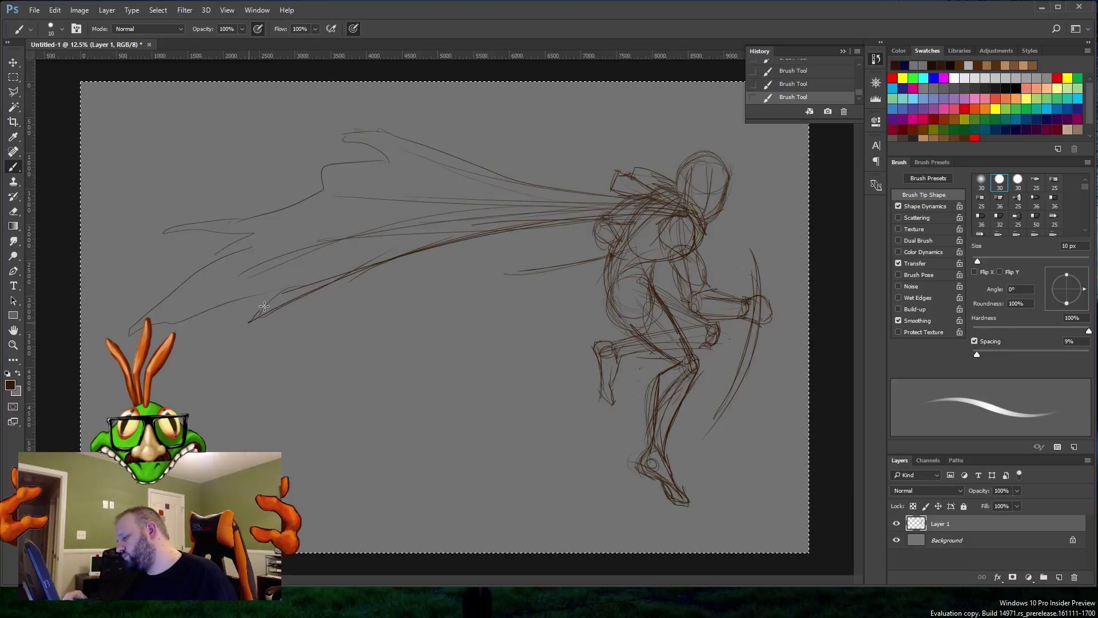
pyautogui.moveTo(291, 288); pyautogui.dragTo(147, 321)
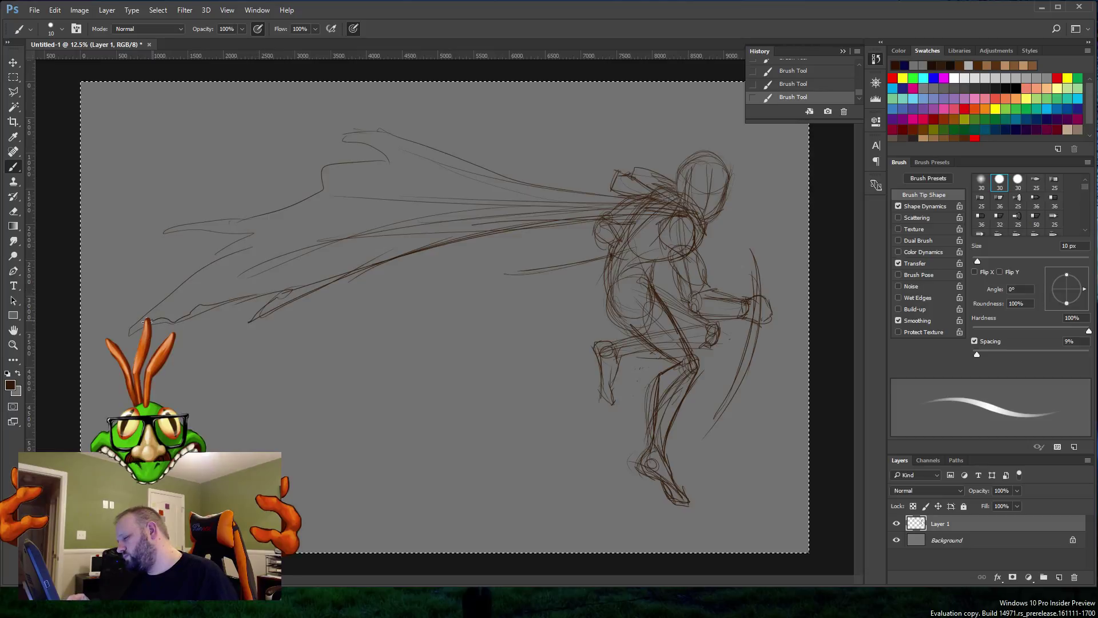
pyautogui.moveTo(206, 270)
pyautogui.mouseDown()
pyautogui.moveTo(261, 230)
pyautogui.moveTo(160, 237)
pyautogui.moveTo(214, 209)
pyautogui.moveTo(236, 220)
pyautogui.moveTo(300, 202)
pyautogui.moveTo(329, 191)
pyautogui.moveTo(324, 168)
pyautogui.moveTo(387, 159)
pyautogui.moveTo(359, 141)
pyautogui.moveTo(292, 159)
pyautogui.moveTo(345, 131)
pyautogui.moveTo(432, 149)
pyautogui.mouseUp()
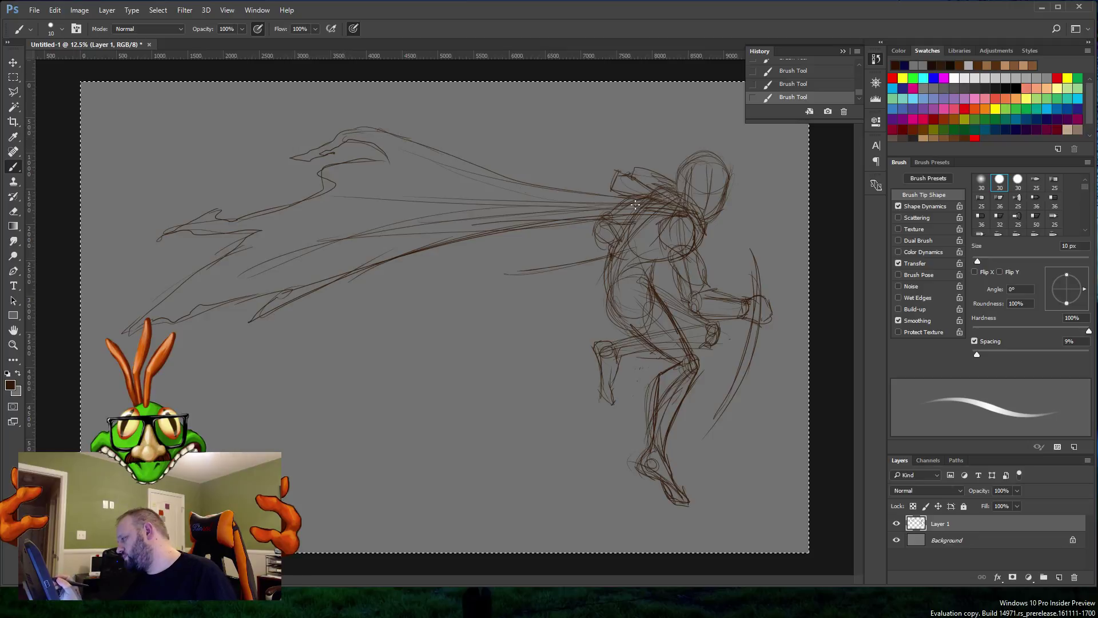
pyautogui.moveTo(379, 127)
pyautogui.mouseDown()
pyautogui.moveTo(558, 187)
pyautogui.moveTo(630, 201)
pyautogui.mouseUp()
pyautogui.moveTo(433, 148); pyautogui.dragTo(522, 171)
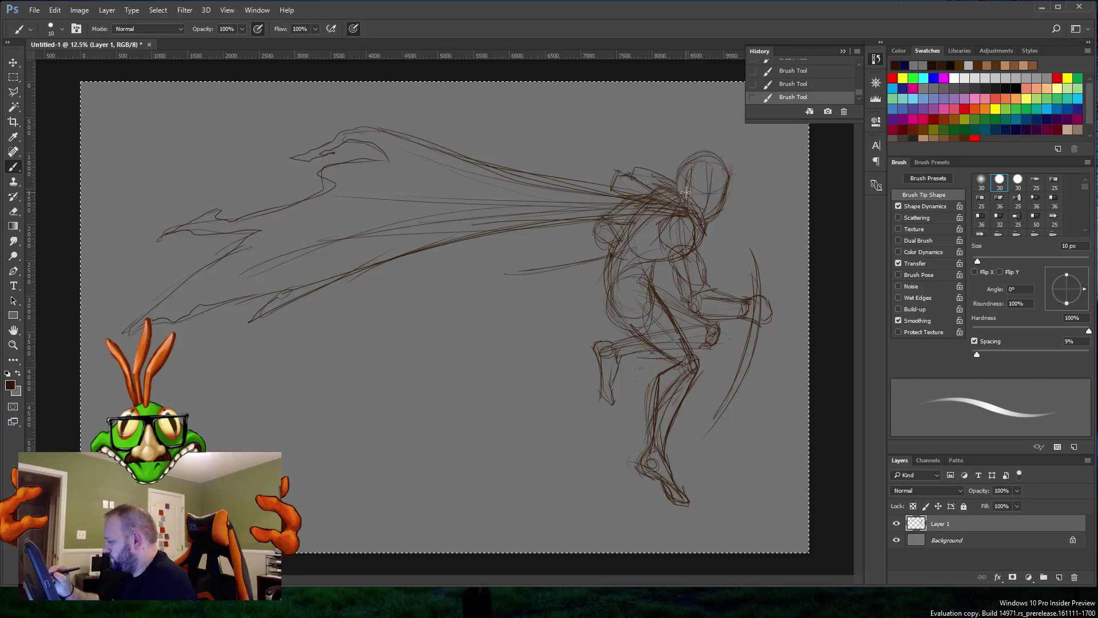
# Step: Sketch the right side of the head, undoing a stray eraser mark
pyautogui.moveTo(684, 177)
pyautogui.mouseDown()
pyautogui.moveTo(728, 169)
pyautogui.moveTo(732, 184)
pyautogui.mouseUp()
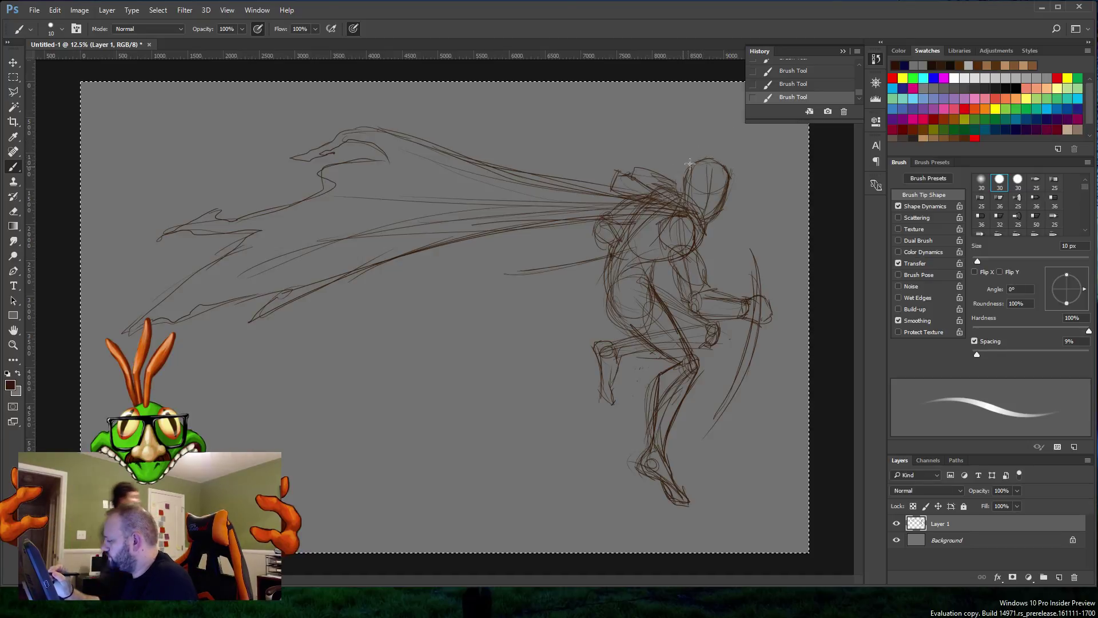
pyautogui.moveTo(690, 164); pyautogui.dragTo(721, 166)
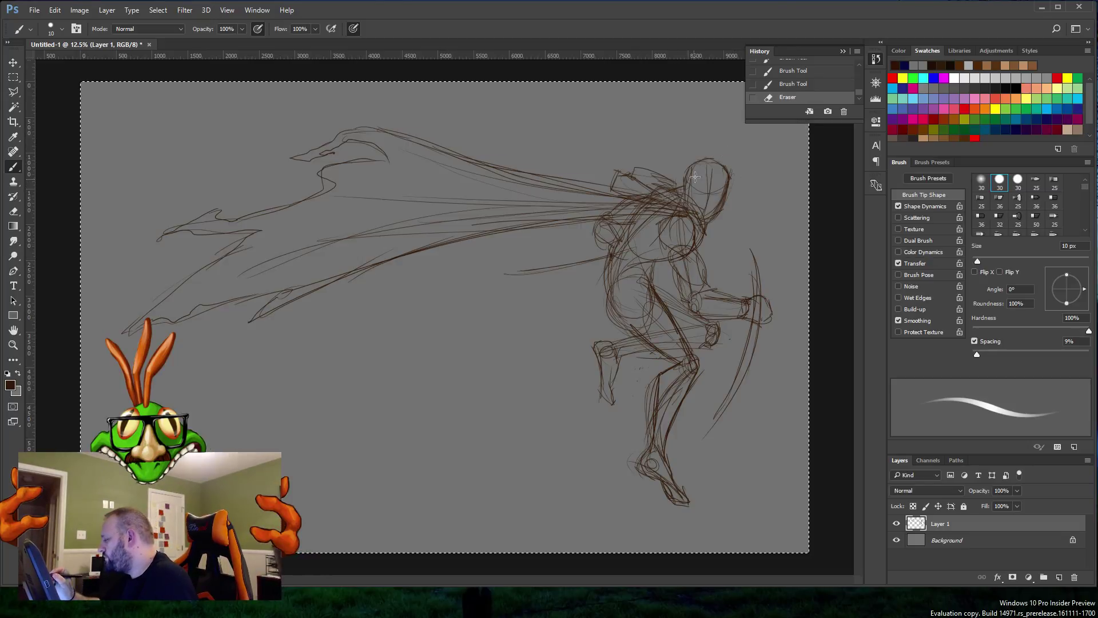
pyautogui.hotkey('ctrl', 'z')
pyautogui.moveTo(711, 165); pyautogui.dragTo(715, 207)
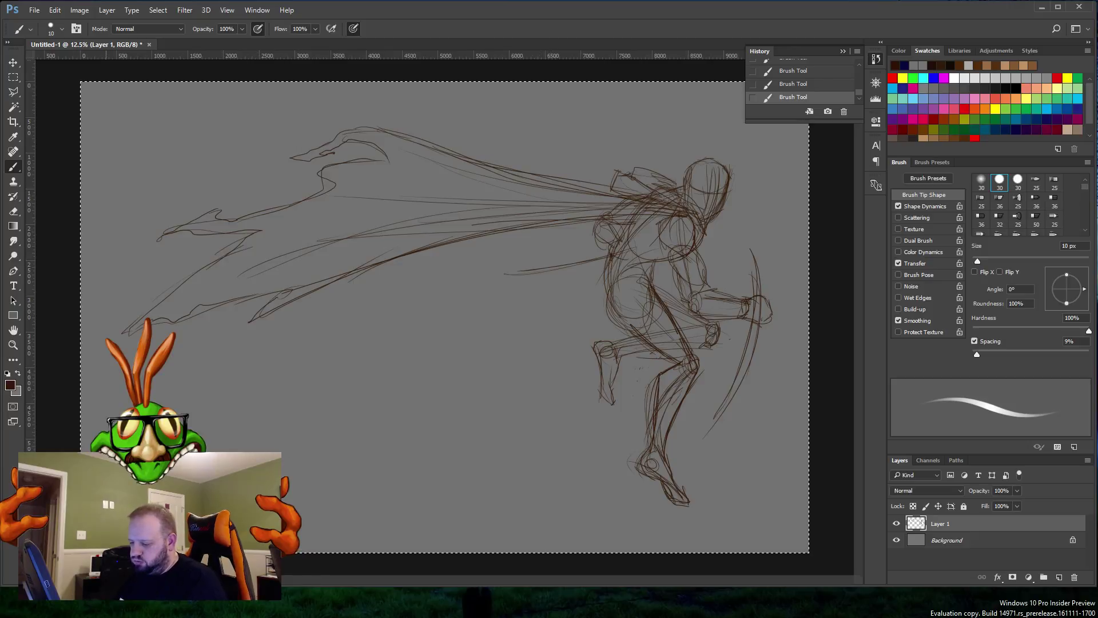
pyautogui.click(13, 345)
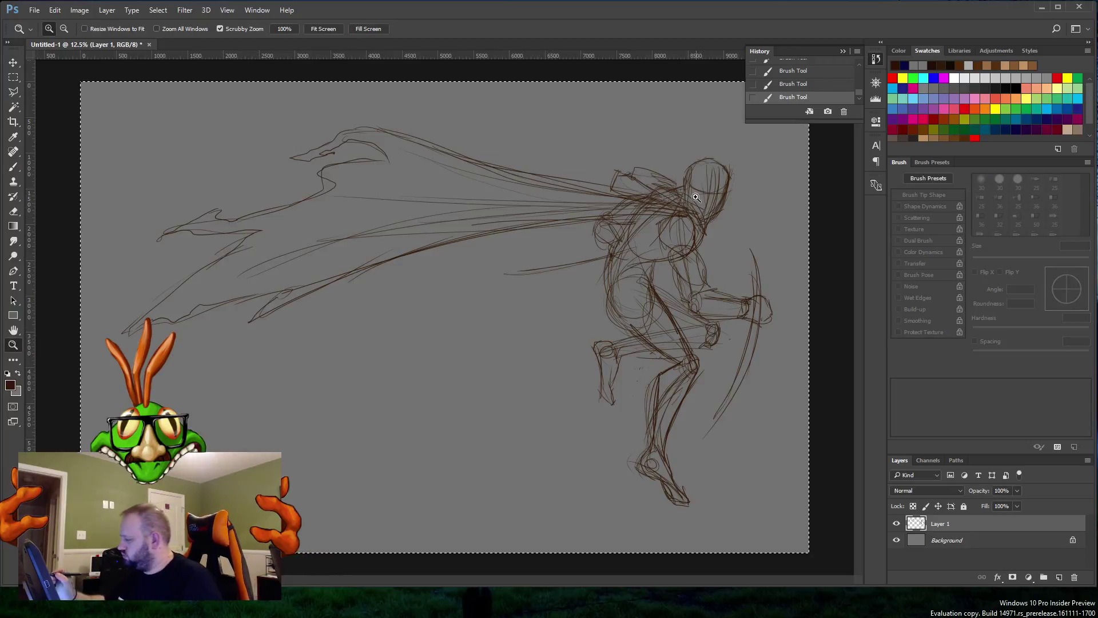
# Step: Zoom in on the head and sketch lines across and down its right side
pyautogui.click(715, 195)
pyautogui.moveTo(715, 196); pyautogui.dragTo(688, 250)
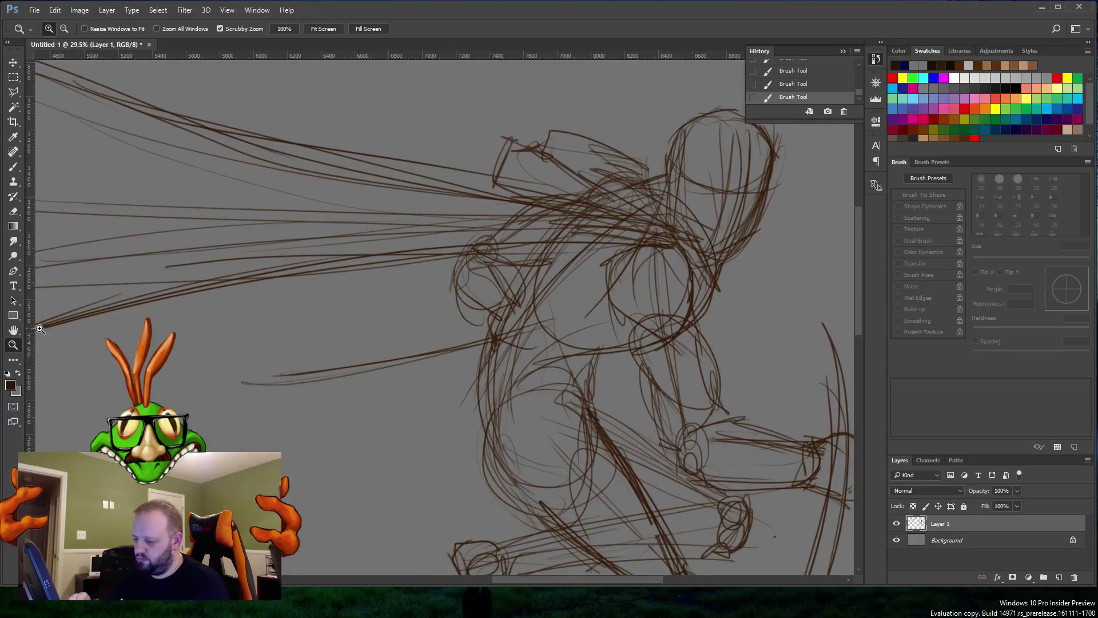
pyautogui.click(13, 166)
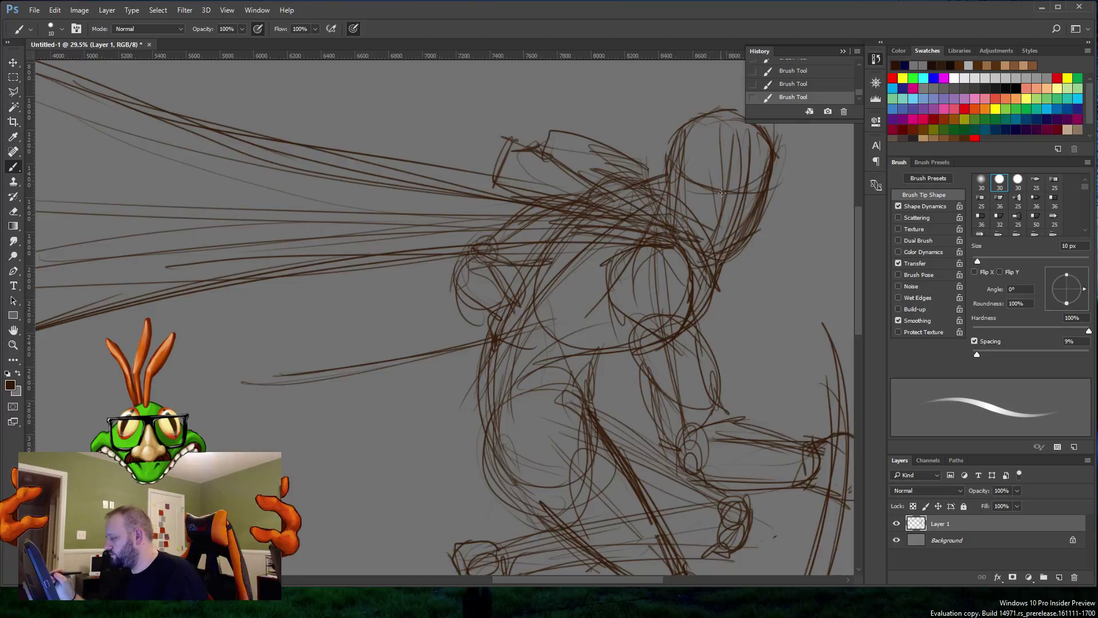
pyautogui.moveTo(687, 184); pyautogui.dragTo(718, 194)
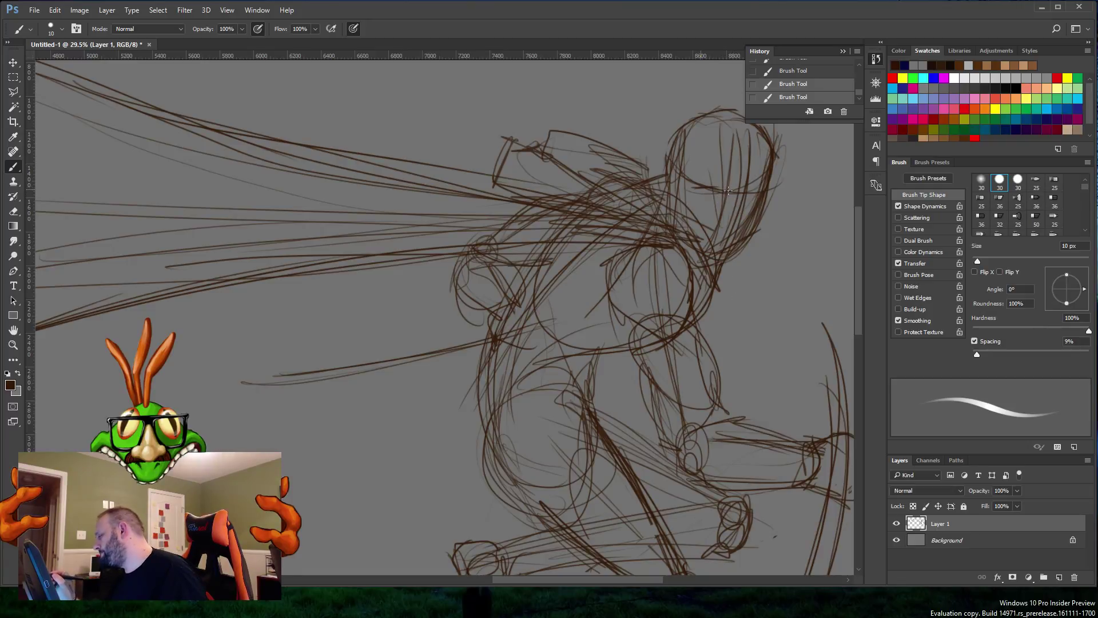
pyautogui.moveTo(719, 152); pyautogui.dragTo(708, 224)
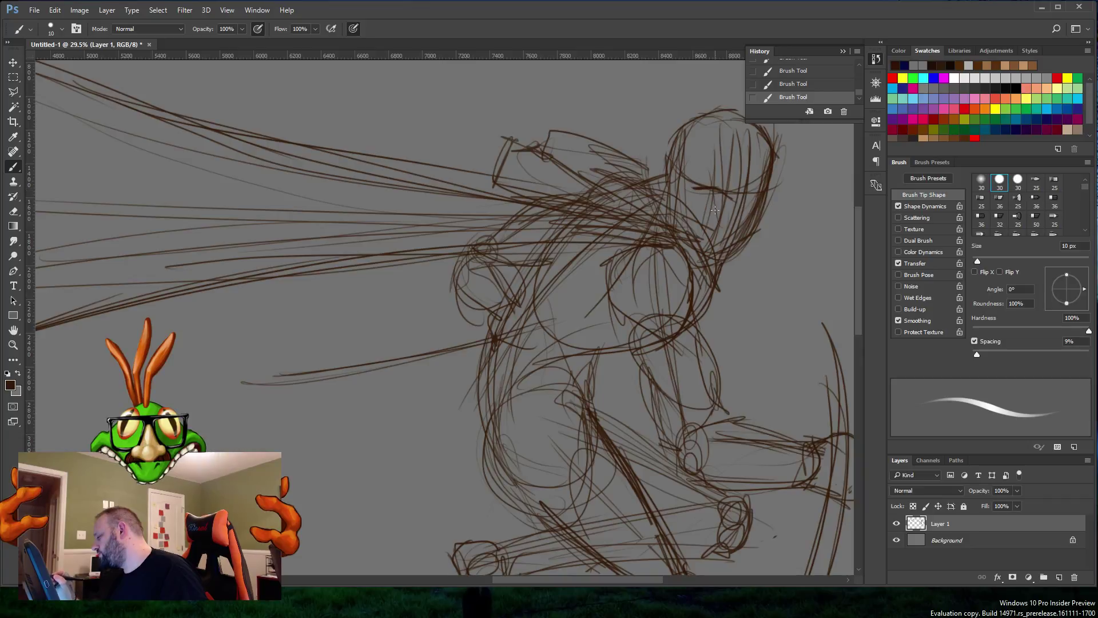
pyautogui.moveTo(693, 190); pyautogui.dragTo(728, 195)
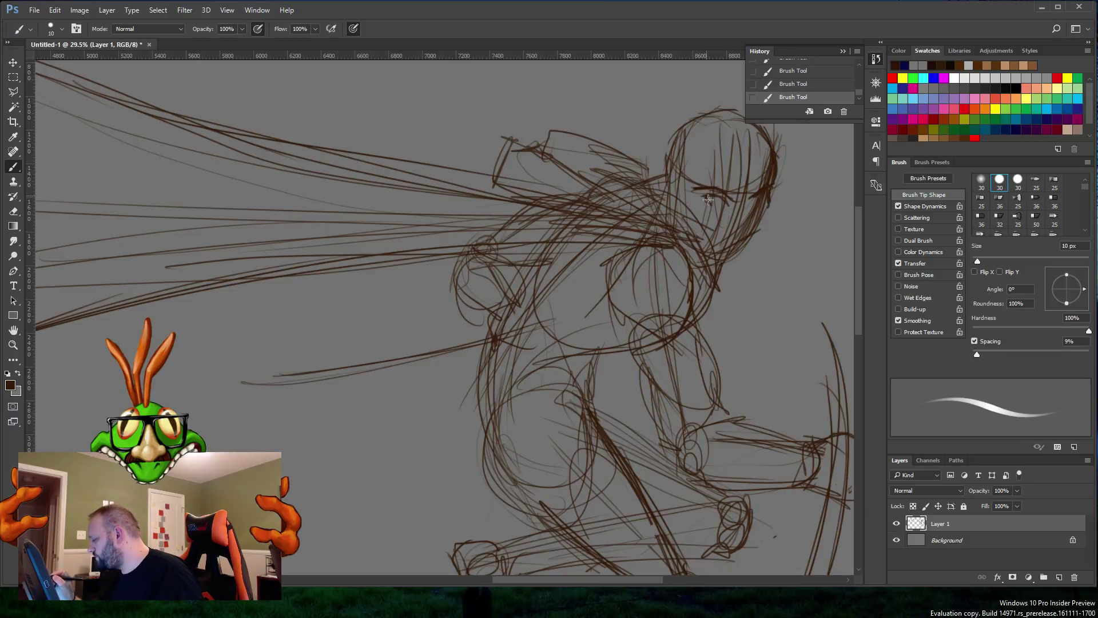
# Step: Draw the eye and lower lid, the brow, a cheek stroke and a line below the chin
pyautogui.moveTo(723, 206); pyautogui.dragTo(708, 197)
pyautogui.moveTo(703, 197); pyautogui.dragTo(729, 204)
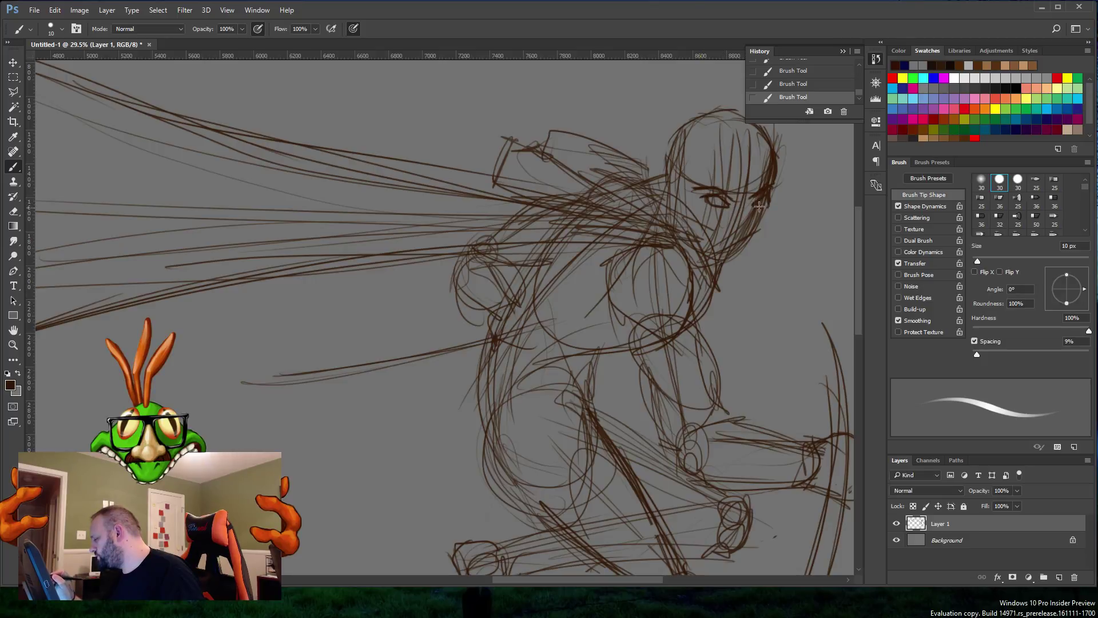
pyautogui.moveTo(766, 201)
pyautogui.mouseDown()
pyautogui.moveTo(725, 206)
pyautogui.moveTo(749, 211)
pyautogui.moveTo(732, 221)
pyautogui.mouseUp()
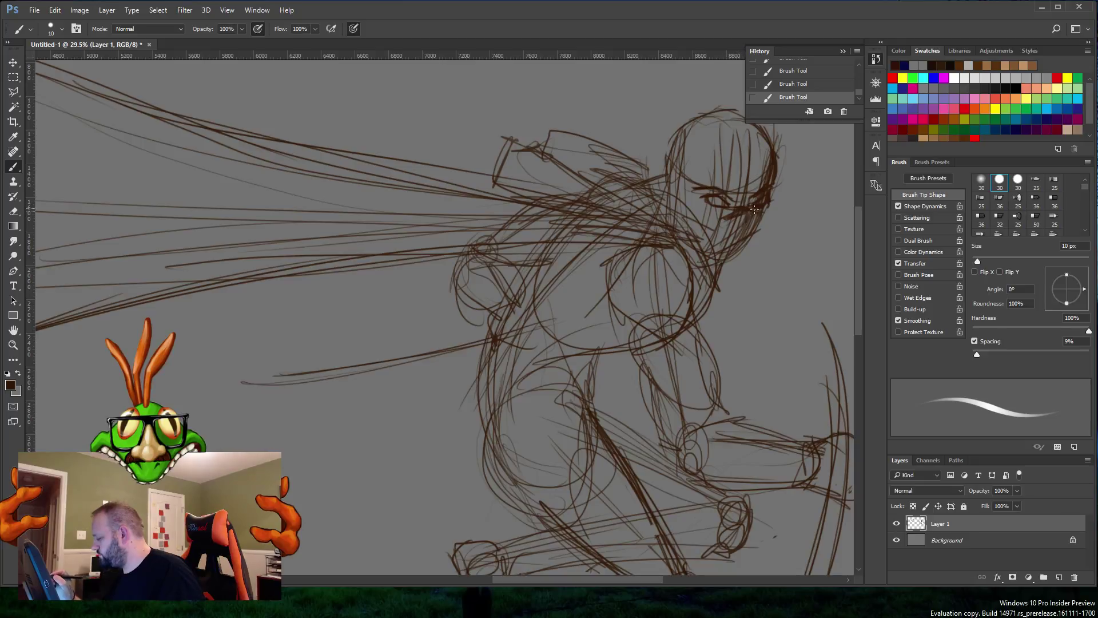
pyautogui.moveTo(739, 235)
pyautogui.mouseDown()
pyautogui.moveTo(724, 271)
pyautogui.moveTo(769, 211)
pyautogui.mouseUp()
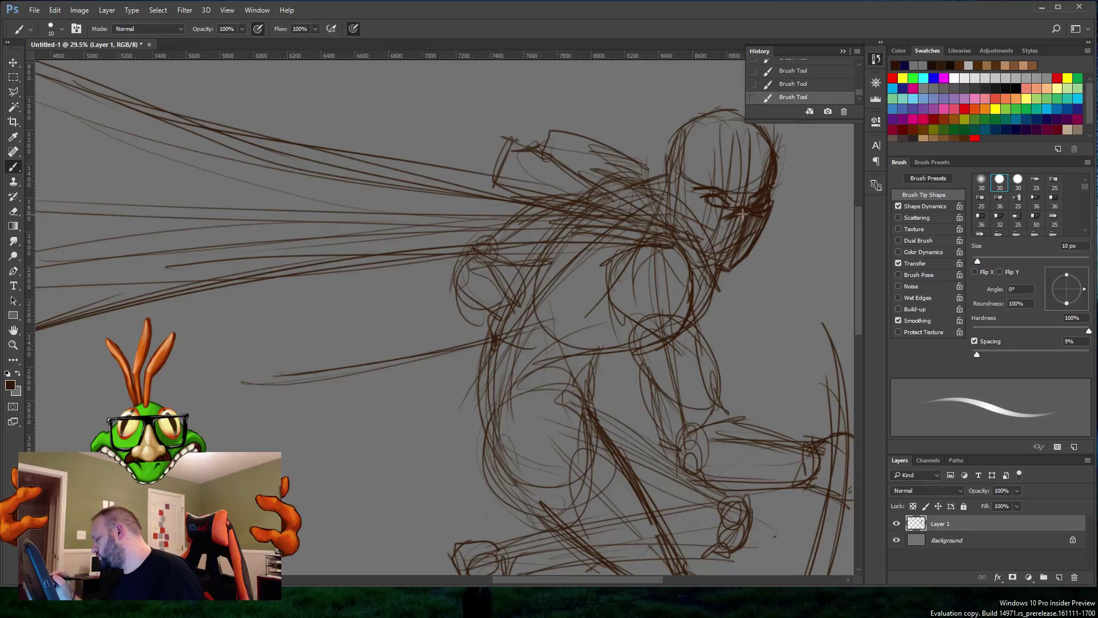
pyautogui.moveTo(709, 201)
pyautogui.mouseDown()
pyautogui.moveTo(716, 216)
pyautogui.moveTo(696, 205)
pyautogui.moveTo(687, 222)
pyautogui.moveTo(725, 173)
pyautogui.moveTo(741, 191)
pyautogui.moveTo(727, 190)
pyautogui.mouseUp()
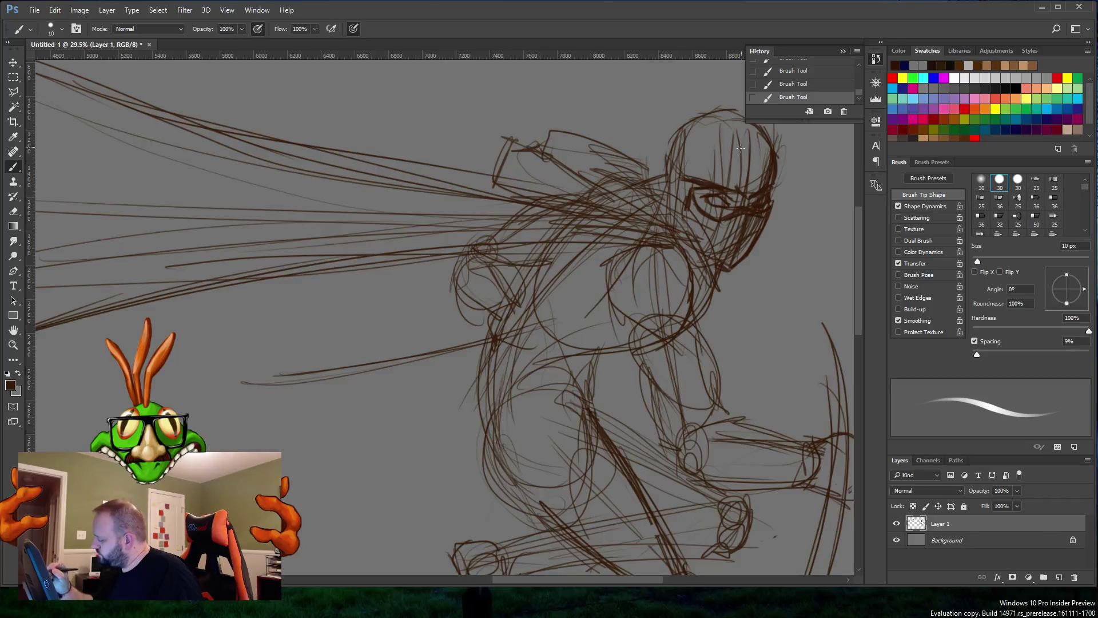
pyautogui.moveTo(744, 165)
pyautogui.mouseDown()
pyautogui.moveTo(737, 191)
pyautogui.moveTo(748, 137)
pyautogui.moveTo(760, 166)
pyautogui.moveTo(751, 174)
pyautogui.moveTo(762, 189)
pyautogui.moveTo(751, 172)
pyautogui.moveTo(754, 197)
pyautogui.moveTo(768, 181)
pyautogui.mouseUp()
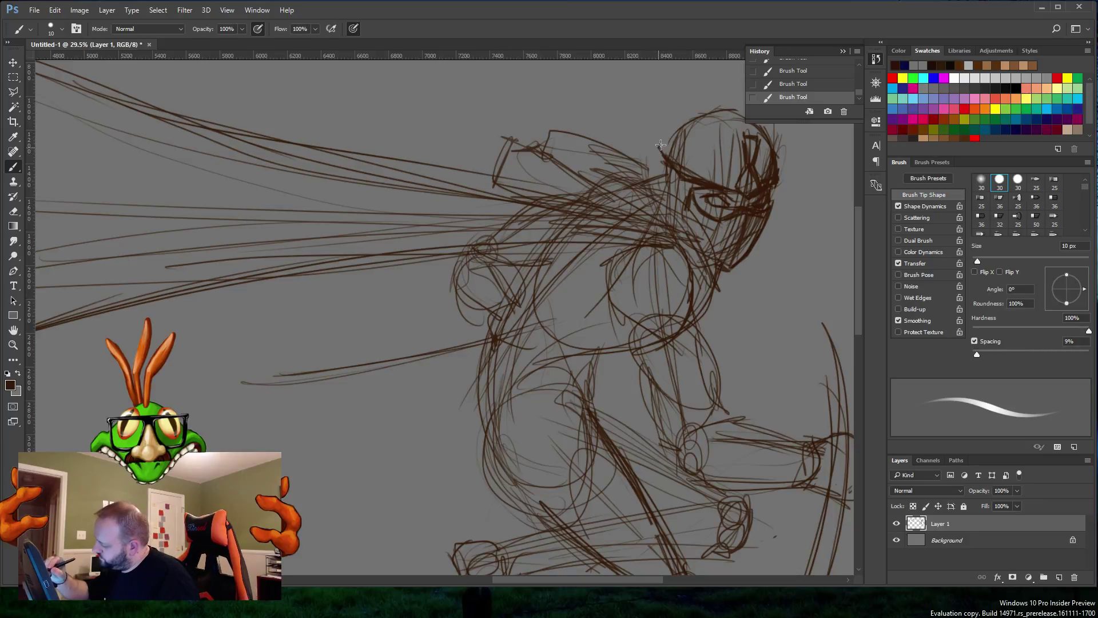
pyautogui.moveTo(668, 150)
pyautogui.mouseDown()
pyautogui.moveTo(719, 182)
pyautogui.moveTo(780, 170)
pyautogui.moveTo(744, 186)
pyautogui.mouseUp()
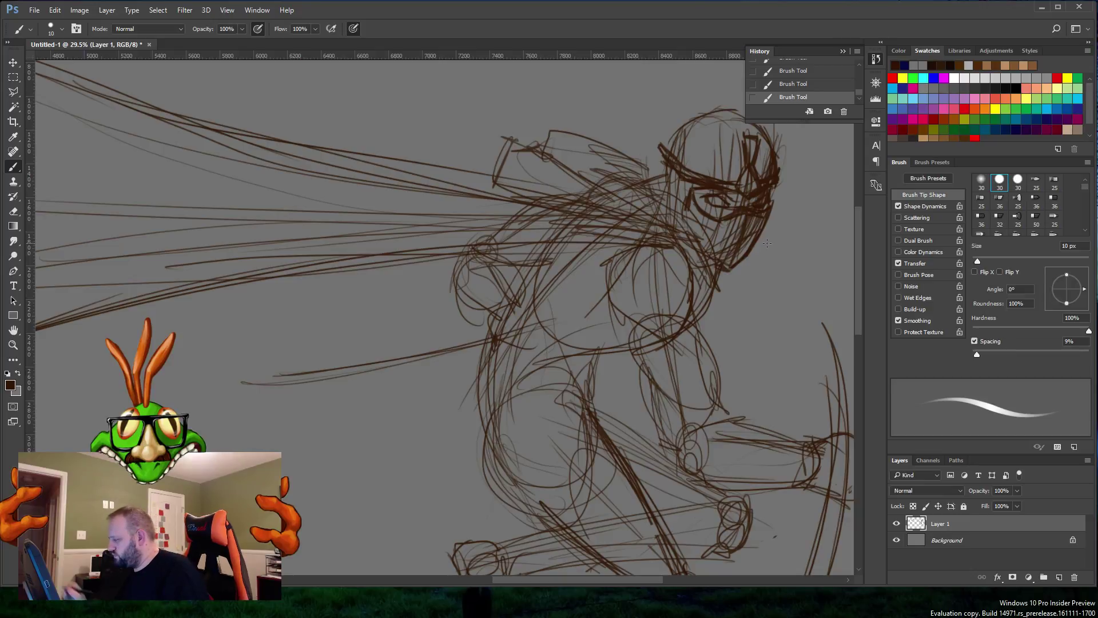
pyautogui.scroll(-2, 856, 269)
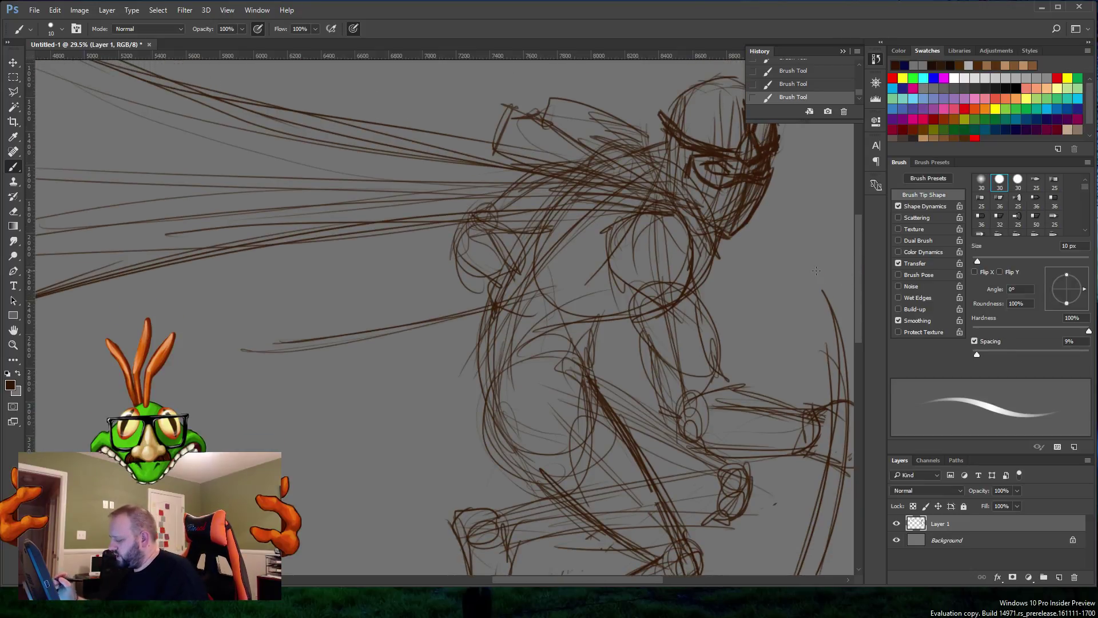
# Step: Darken the chest, draw the belly curve and sketch rounded forms around the fist
pyautogui.moveTo(602, 230)
pyautogui.mouseDown()
pyautogui.moveTo(613, 281)
pyautogui.moveTo(600, 236)
pyautogui.moveTo(621, 213)
pyautogui.moveTo(602, 232)
pyautogui.moveTo(623, 292)
pyautogui.moveTo(659, 298)
pyautogui.moveTo(612, 277)
pyautogui.moveTo(674, 300)
pyautogui.moveTo(670, 258)
pyautogui.moveTo(684, 289)
pyautogui.moveTo(667, 303)
pyautogui.moveTo(692, 278)
pyautogui.mouseUp()
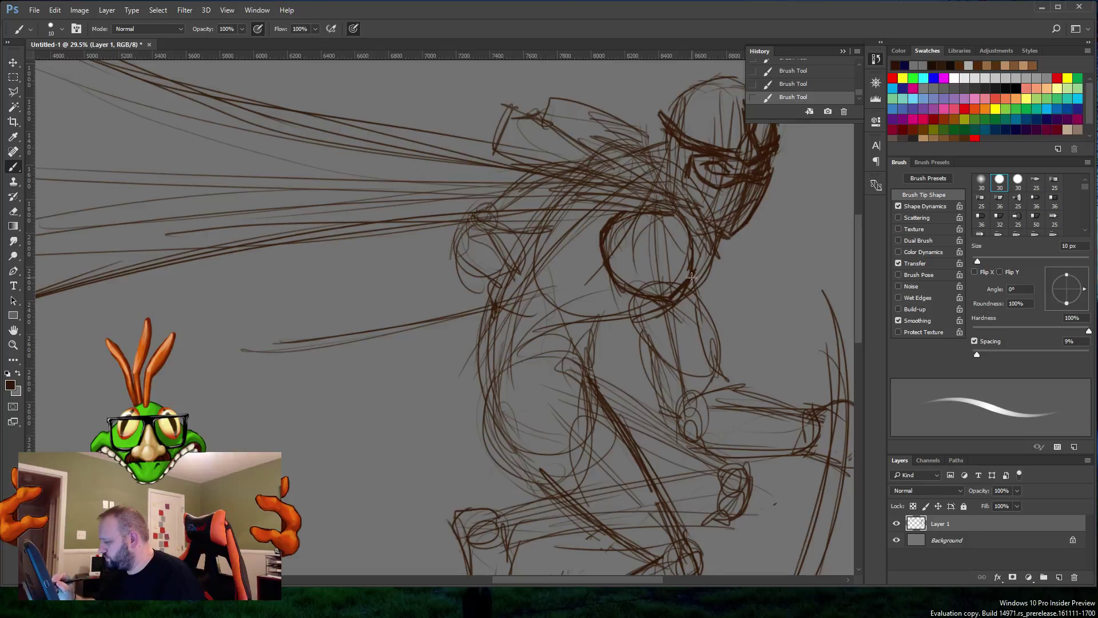
pyautogui.moveTo(684, 223)
pyautogui.mouseDown()
pyautogui.moveTo(699, 272)
pyautogui.moveTo(693, 240)
pyautogui.mouseUp()
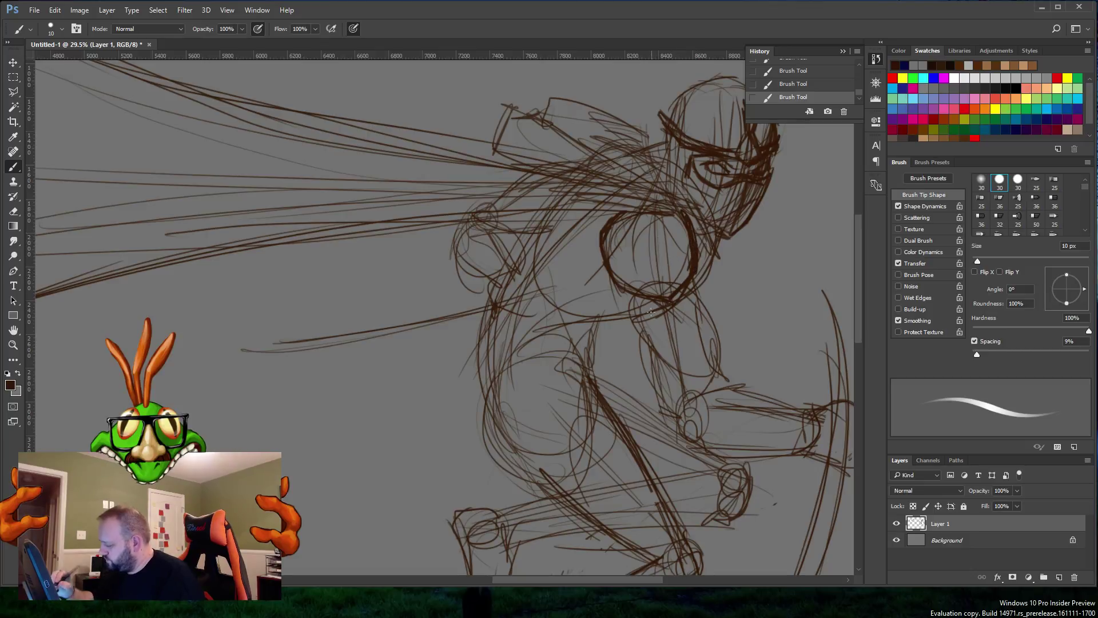
pyautogui.moveTo(629, 298)
pyautogui.mouseDown()
pyautogui.moveTo(646, 351)
pyautogui.moveTo(683, 358)
pyautogui.moveTo(664, 356)
pyautogui.moveTo(649, 352)
pyautogui.moveTo(689, 349)
pyautogui.moveTo(689, 360)
pyautogui.moveTo(713, 330)
pyautogui.mouseUp()
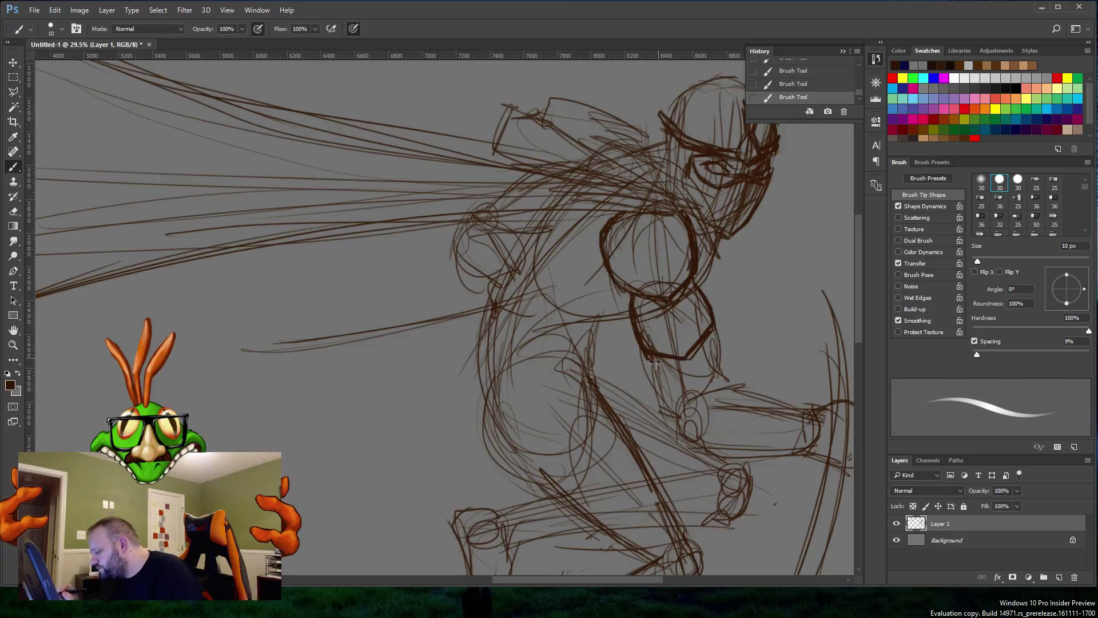
pyautogui.moveTo(656, 363); pyautogui.dragTo(686, 389)
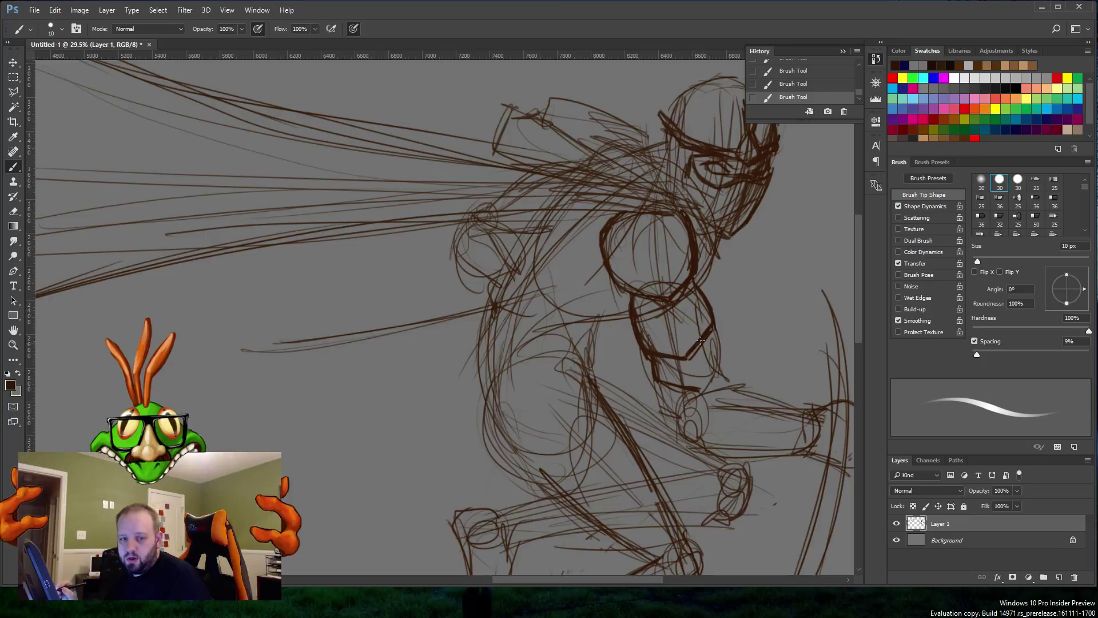
pyautogui.moveTo(725, 355); pyautogui.dragTo(708, 379)
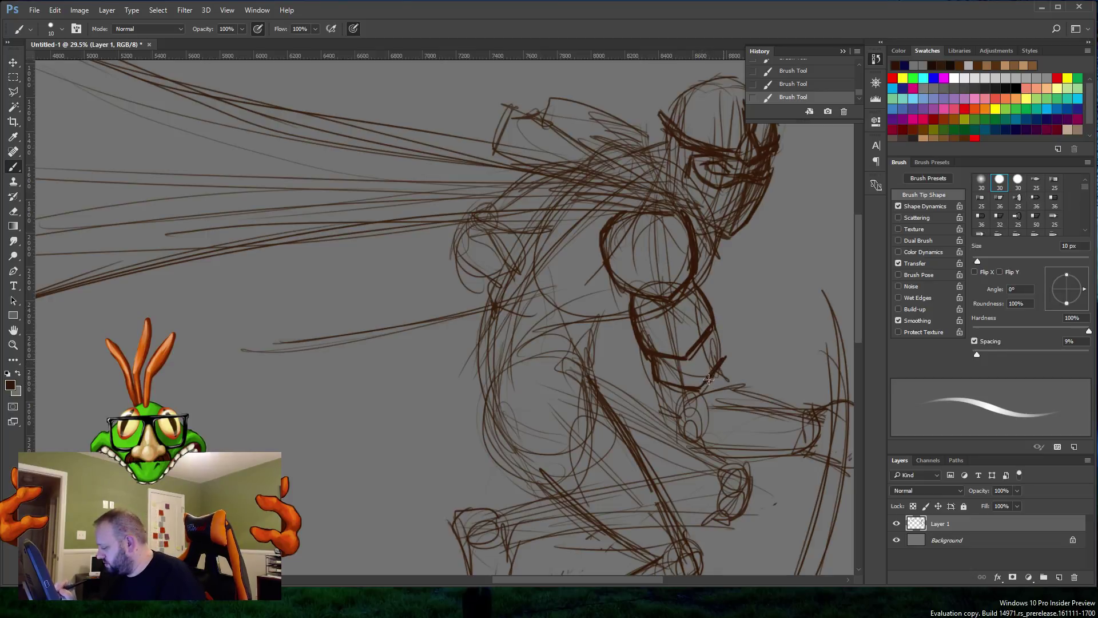
pyautogui.moveTo(716, 335); pyautogui.dragTo(724, 356)
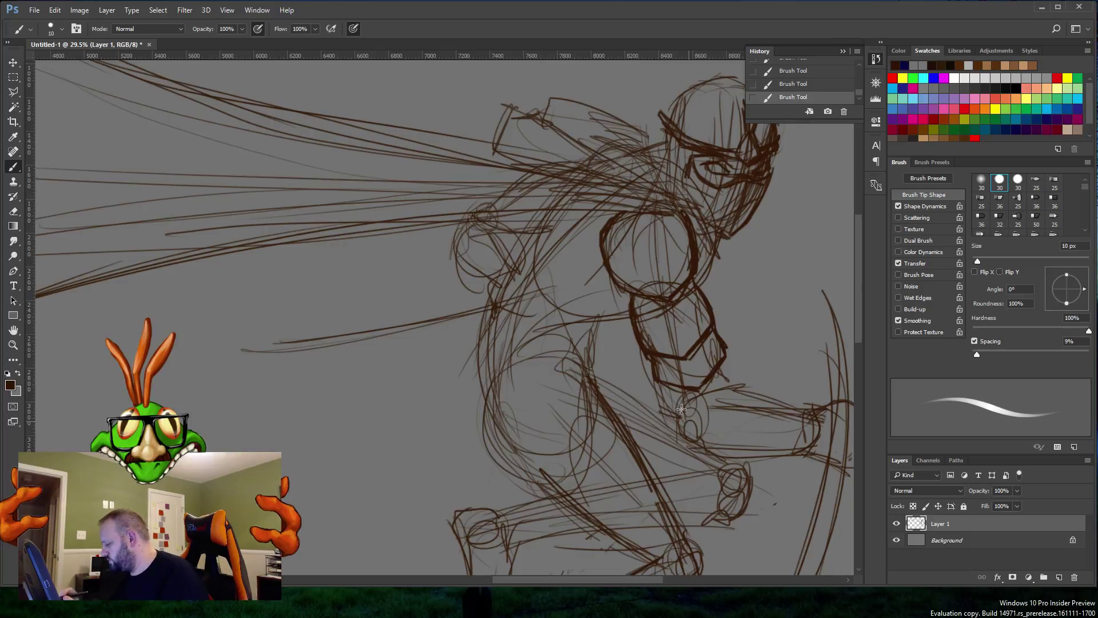
pyautogui.moveTo(695, 409)
pyautogui.mouseDown()
pyautogui.moveTo(672, 412)
pyautogui.moveTo(700, 415)
pyautogui.moveTo(706, 441)
pyautogui.moveTo(681, 442)
pyautogui.moveTo(689, 450)
pyautogui.moveTo(669, 413)
pyautogui.moveTo(649, 421)
pyautogui.moveTo(679, 448)
pyautogui.moveTo(667, 441)
pyautogui.moveTo(700, 444)
pyautogui.moveTo(708, 416)
pyautogui.mouseUp()
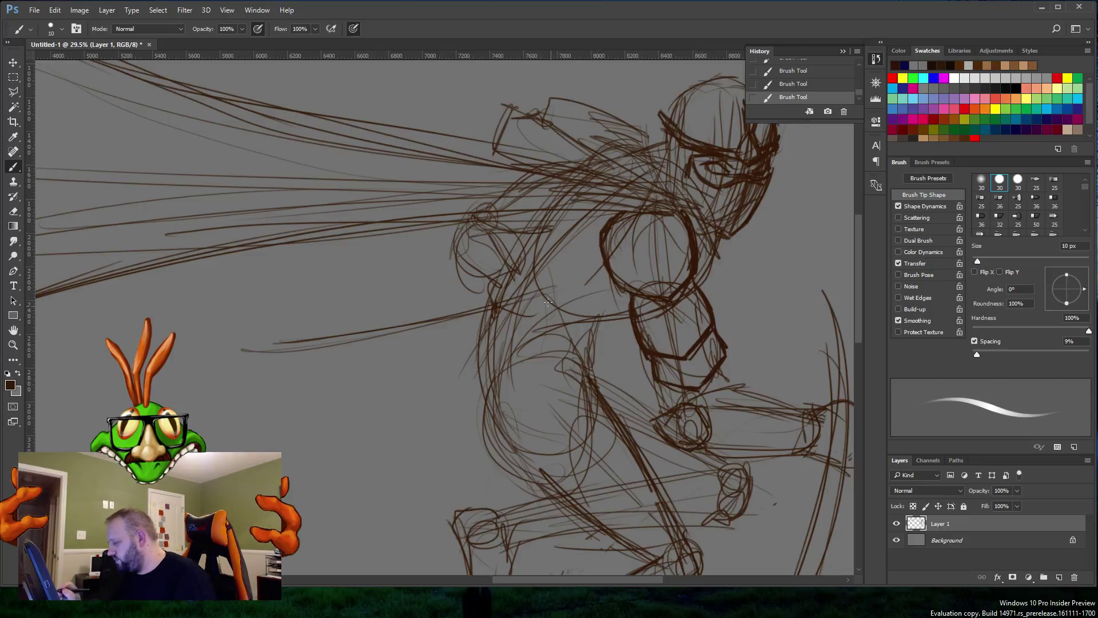
# Step: Strengthen the torso line, back and hip outline, and the figure's lower-left side
pyautogui.moveTo(552, 311); pyautogui.dragTo(627, 321)
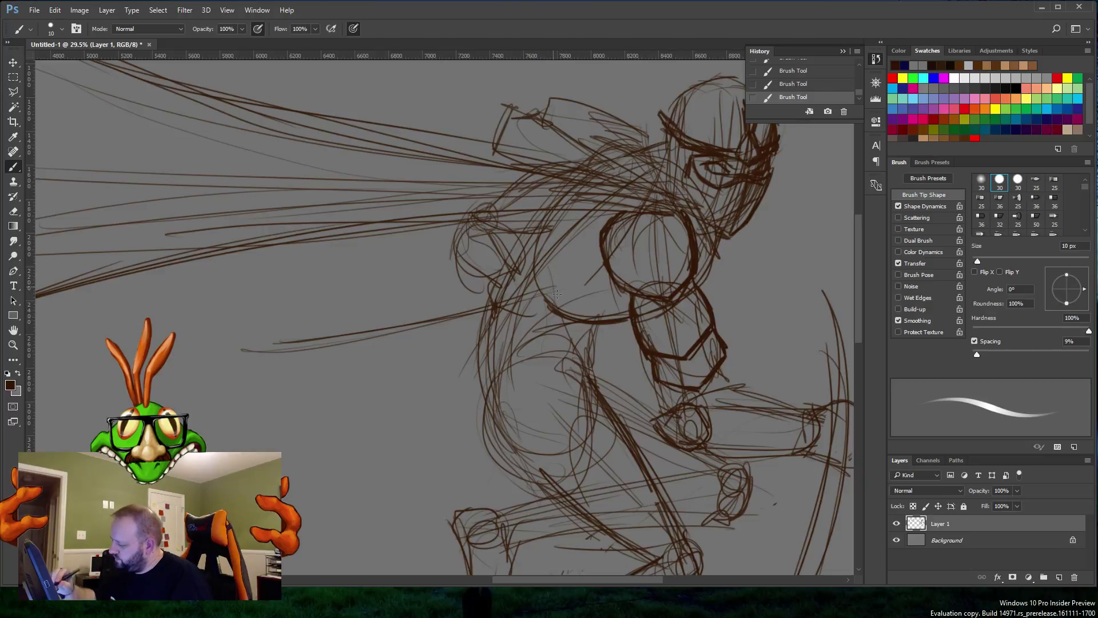
pyautogui.moveTo(553, 311)
pyautogui.mouseDown()
pyautogui.moveTo(516, 247)
pyautogui.moveTo(536, 291)
pyautogui.moveTo(491, 354)
pyautogui.mouseUp()
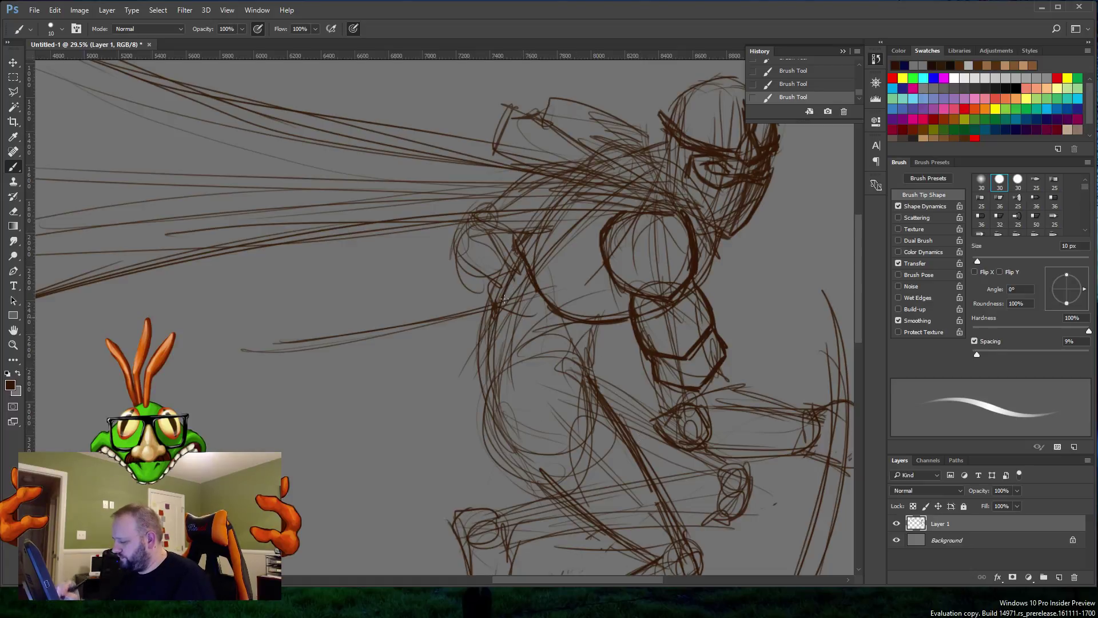
pyautogui.moveTo(511, 269); pyautogui.dragTo(486, 346)
pyautogui.moveTo(497, 301); pyautogui.dragTo(483, 394)
pyautogui.moveTo(572, 349)
pyautogui.mouseDown()
pyautogui.moveTo(486, 363)
pyautogui.moveTo(480, 382)
pyautogui.moveTo(580, 353)
pyautogui.moveTo(514, 394)
pyautogui.moveTo(472, 372)
pyautogui.moveTo(578, 360)
pyautogui.moveTo(588, 346)
pyautogui.moveTo(598, 364)
pyautogui.moveTo(535, 355)
pyautogui.moveTo(487, 371)
pyautogui.moveTo(491, 455)
pyautogui.mouseUp()
pyautogui.moveTo(485, 404); pyautogui.dragTo(490, 443)
pyautogui.moveTo(530, 470); pyautogui.dragTo(506, 482)
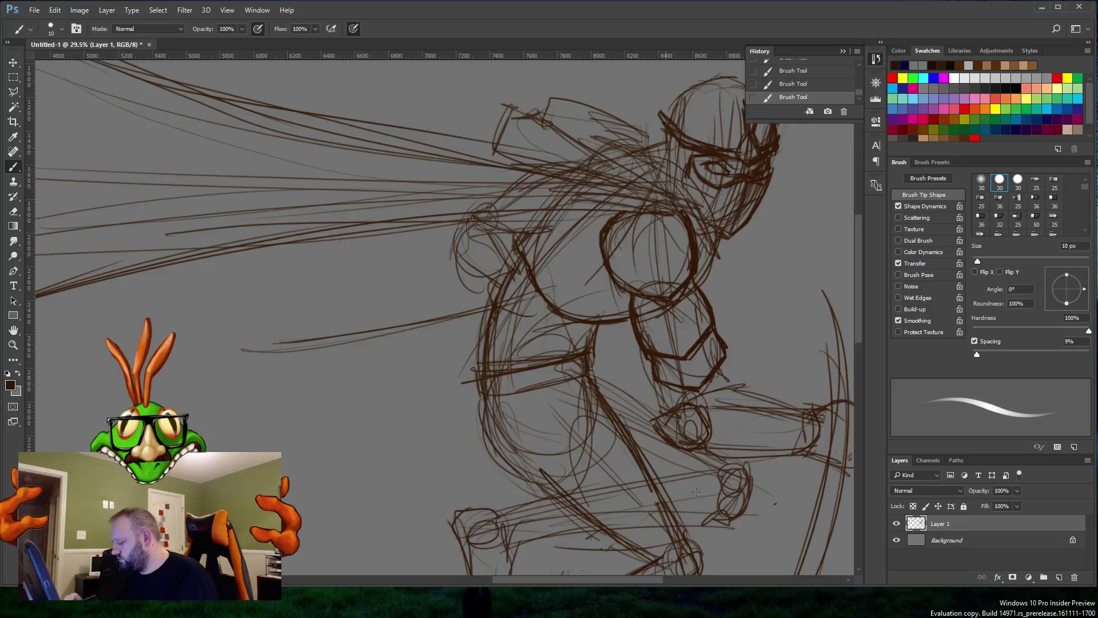
# Step: Pan to the head and brush a firmer stroke along the jaw
pyautogui.scroll(-3, 855, 332)
pyautogui.scroll(2, 860, 307)
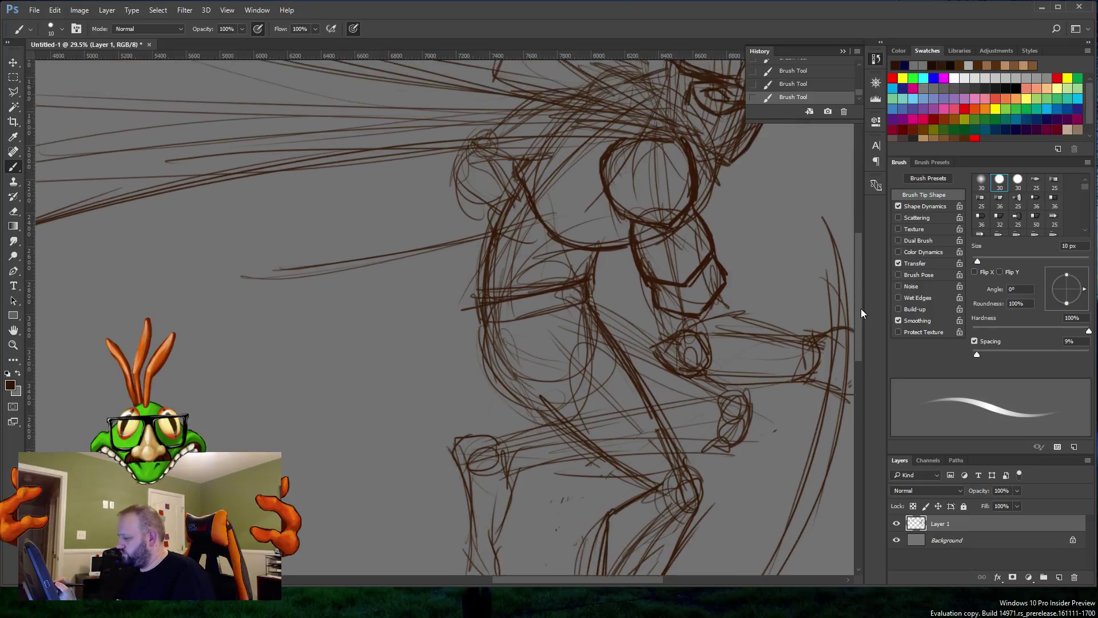
pyautogui.scroll(3, 860, 311)
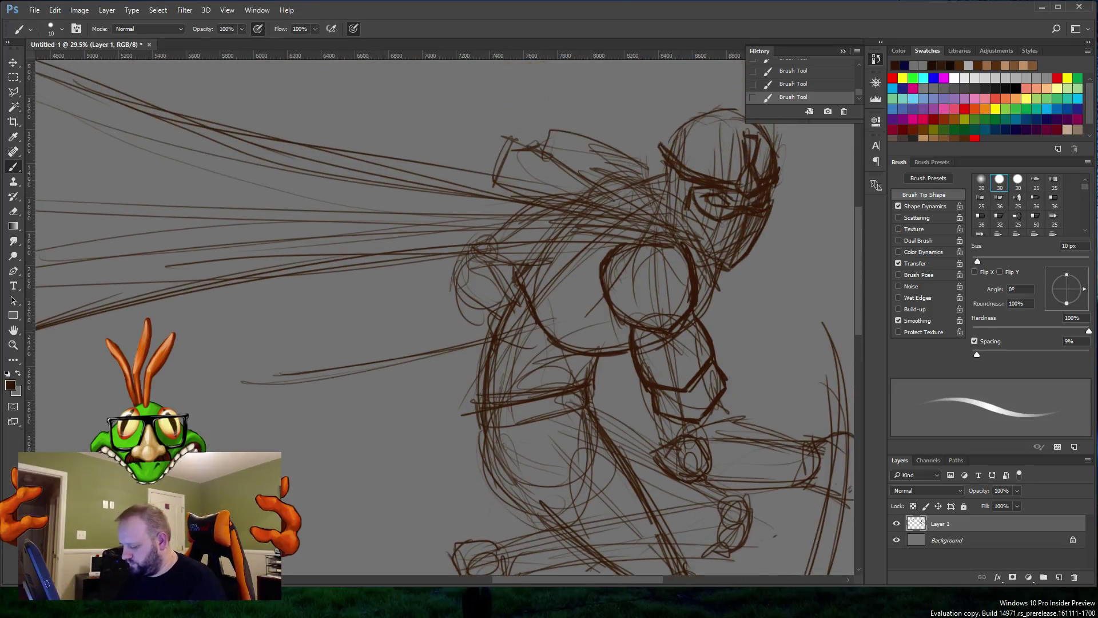
pyautogui.moveTo(561, 579); pyautogui.dragTo(606, 576)
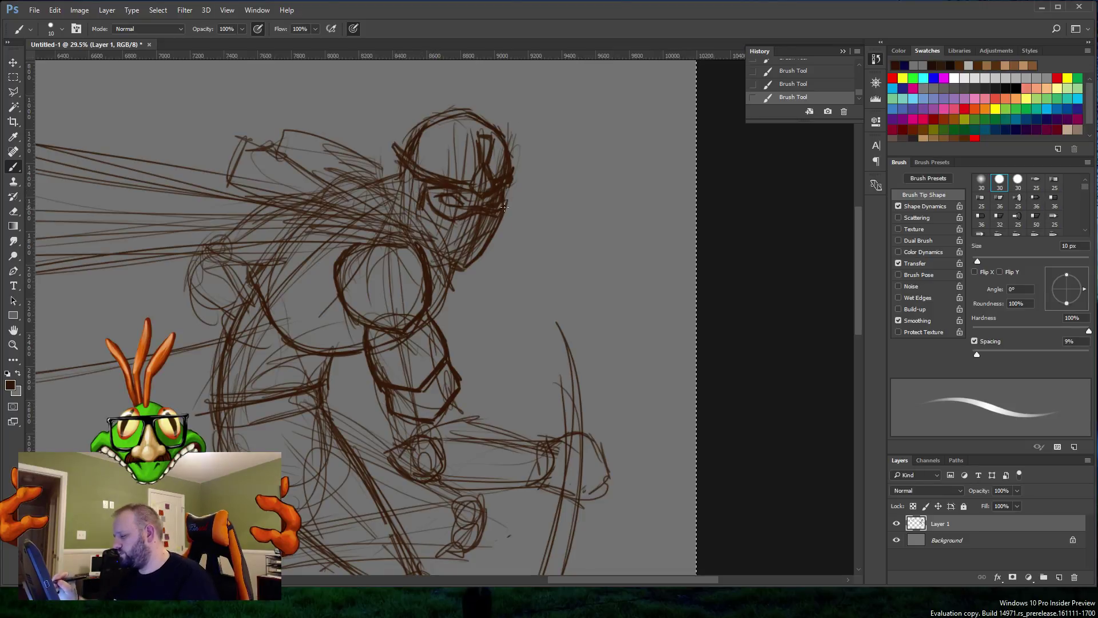
pyautogui.moveTo(467, 267); pyautogui.dragTo(492, 245)
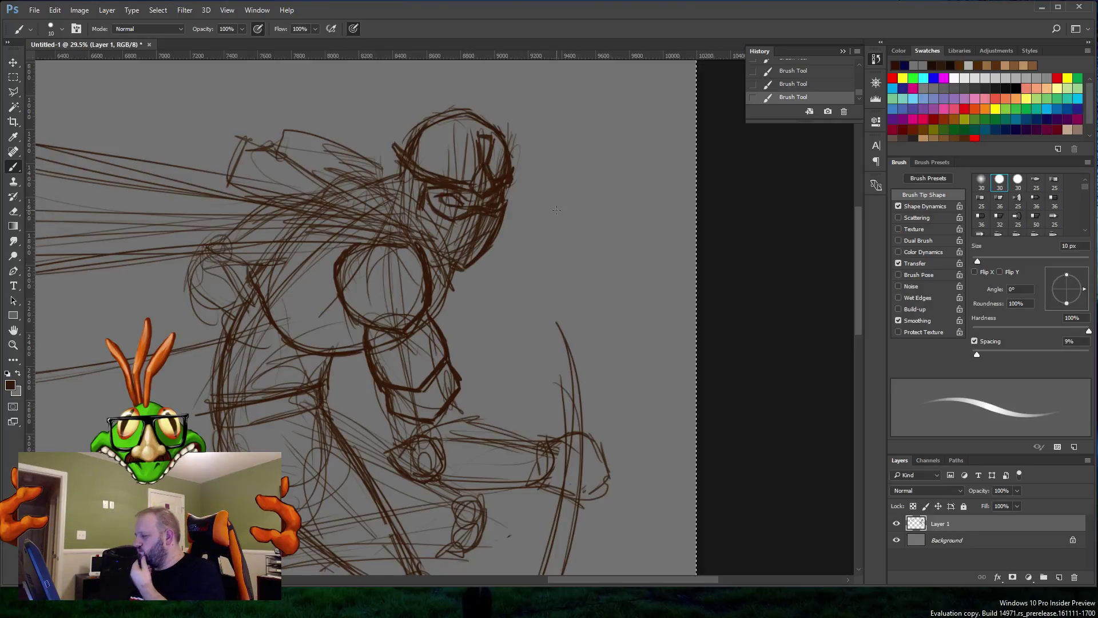
pyautogui.scroll(-5, 859, 281)
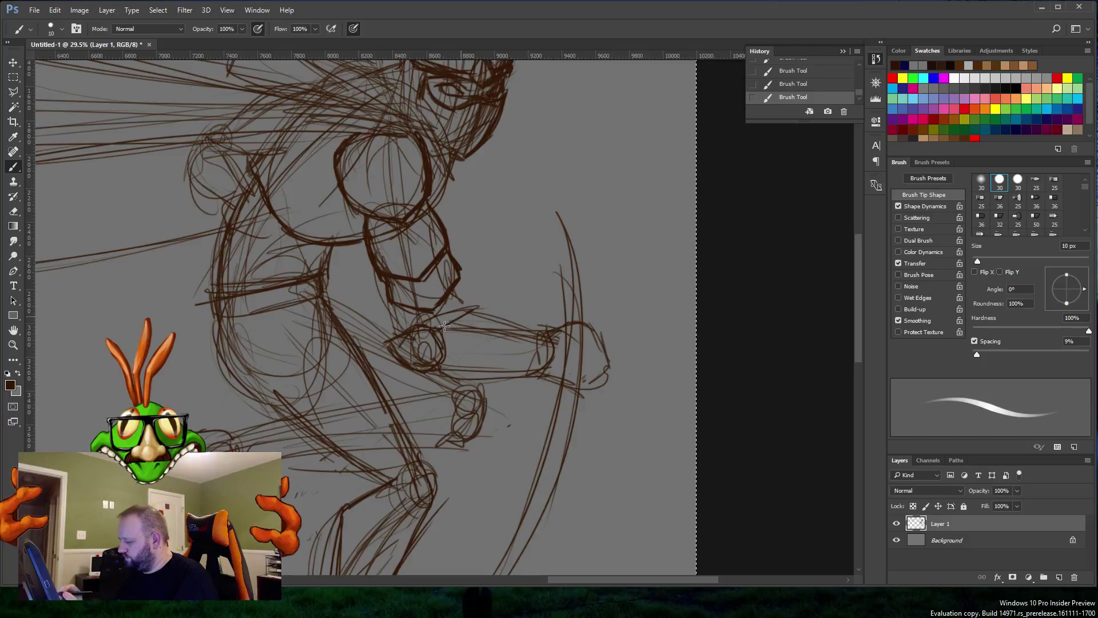
# Step: Hatch the forearm and add short strokes at the wrist end
pyautogui.hotkey('ctrl', 'z')
pyautogui.hotkey('ctrl', 'shift', 'z')
pyautogui.moveTo(475, 311)
pyautogui.mouseDown()
pyautogui.moveTo(470, 366)
pyautogui.moveTo(488, 380)
pyautogui.moveTo(510, 374)
pyautogui.mouseUp()
pyautogui.moveTo(432, 382)
pyautogui.mouseDown()
pyautogui.moveTo(550, 374)
pyautogui.moveTo(547, 342)
pyautogui.moveTo(515, 379)
pyautogui.moveTo(543, 367)
pyautogui.mouseUp()
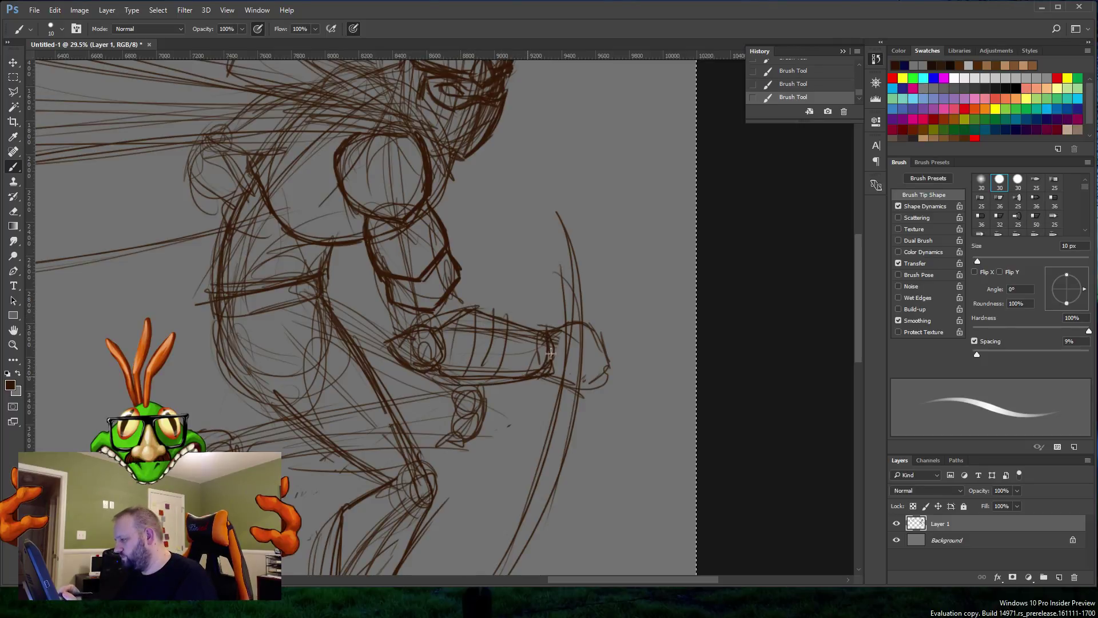
pyautogui.moveTo(555, 327); pyautogui.dragTo(550, 371)
pyautogui.moveTo(861, 316); pyautogui.dragTo(853, 366)
# Step: Darken the back outline, the line across the hip and the belly line
pyautogui.moveTo(234, 232); pyautogui.dragTo(283, 247)
pyautogui.moveTo(222, 205); pyautogui.dragTo(249, 244)
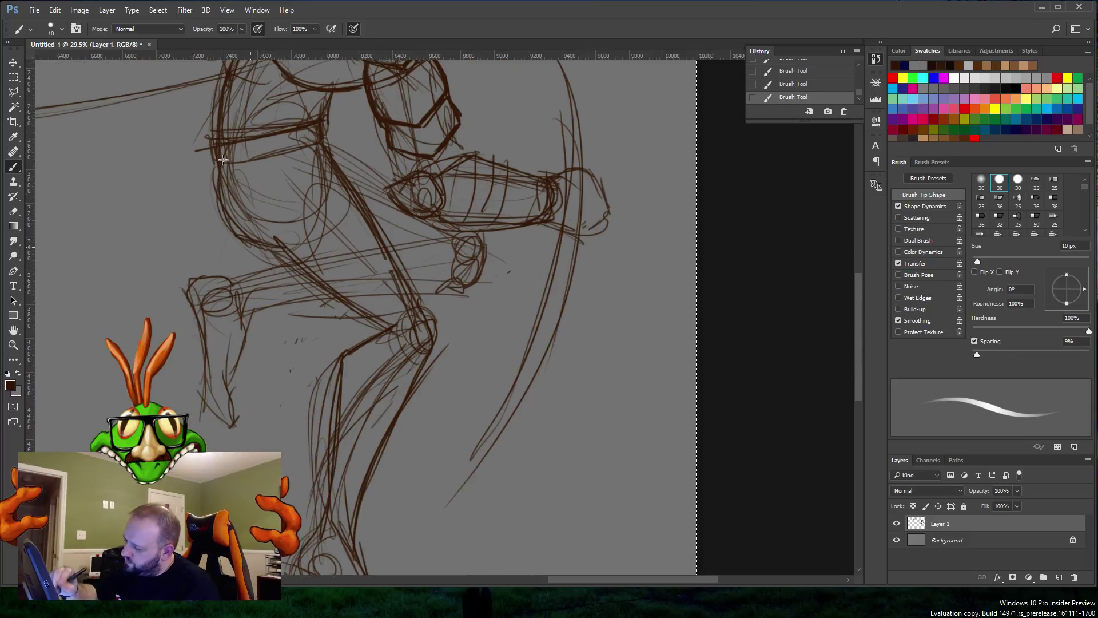
pyautogui.moveTo(217, 172); pyautogui.dragTo(243, 247)
pyautogui.moveTo(219, 200); pyautogui.dragTo(277, 258)
pyautogui.moveTo(272, 255)
pyautogui.mouseDown()
pyautogui.moveTo(302, 272)
pyautogui.moveTo(276, 242)
pyautogui.moveTo(320, 225)
pyautogui.moveTo(278, 262)
pyautogui.moveTo(349, 182)
pyautogui.mouseUp()
pyautogui.moveTo(289, 264); pyautogui.dragTo(348, 192)
pyautogui.moveTo(320, 258); pyautogui.dragTo(356, 212)
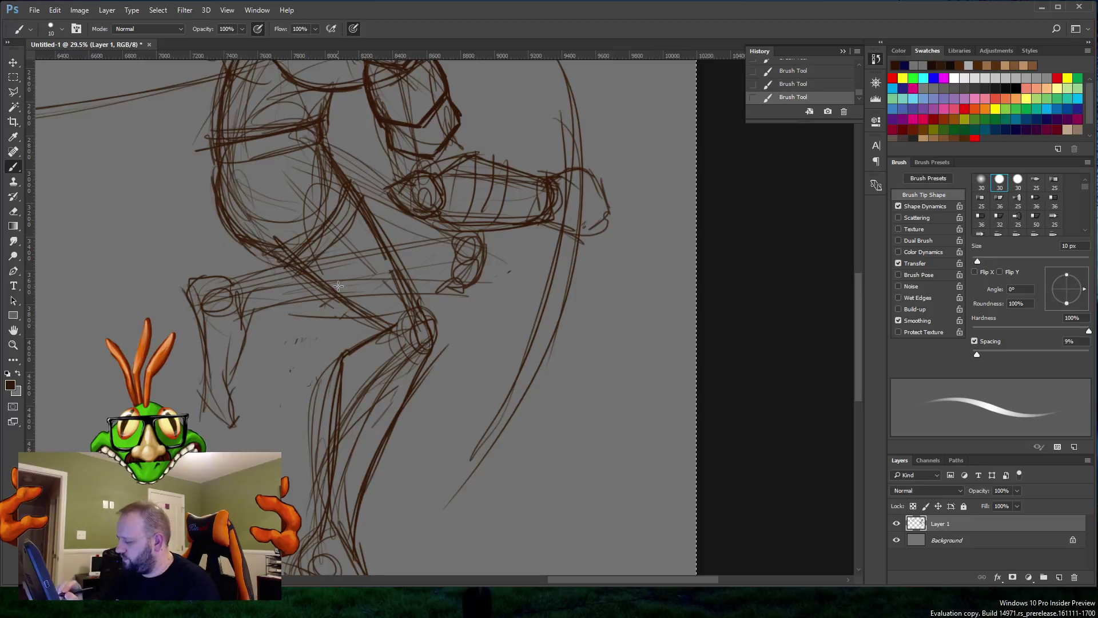
# Step: Darken the thigh contour toward the knee, firm up the lower leg and mark the left leg
pyautogui.moveTo(337, 303); pyautogui.dragTo(401, 247)
pyautogui.moveTo(324, 279); pyautogui.dragTo(377, 219)
pyautogui.moveTo(321, 289); pyautogui.dragTo(395, 241)
pyautogui.moveTo(356, 317)
pyautogui.mouseDown()
pyautogui.moveTo(400, 268)
pyautogui.moveTo(419, 295)
pyautogui.mouseUp()
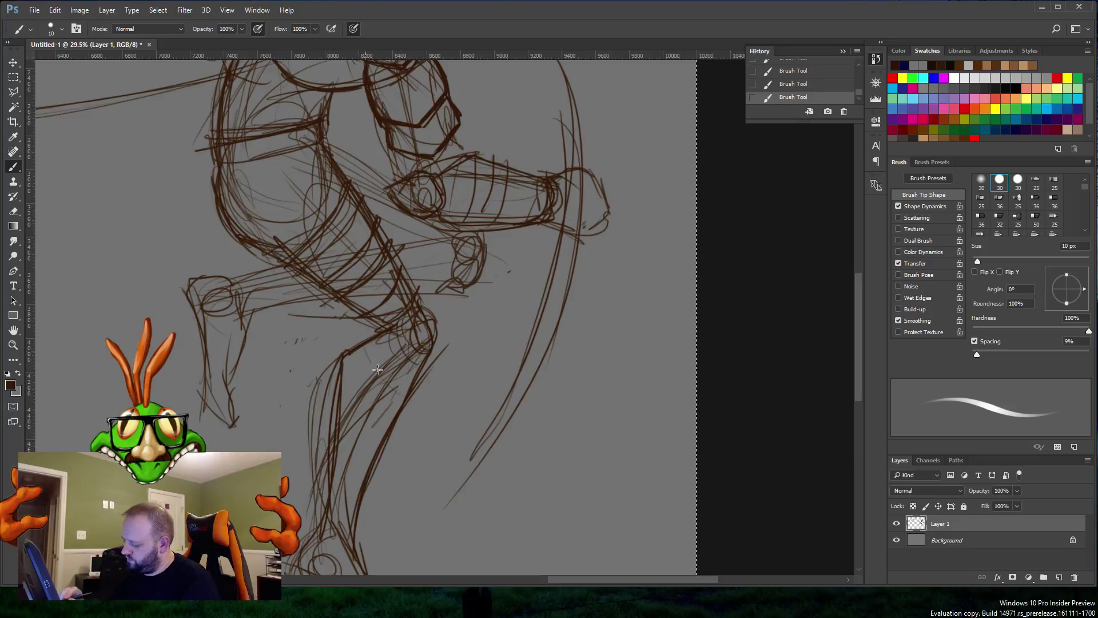
pyautogui.moveTo(366, 361)
pyautogui.mouseDown()
pyautogui.moveTo(349, 385)
pyautogui.moveTo(401, 397)
pyautogui.moveTo(338, 435)
pyautogui.mouseUp()
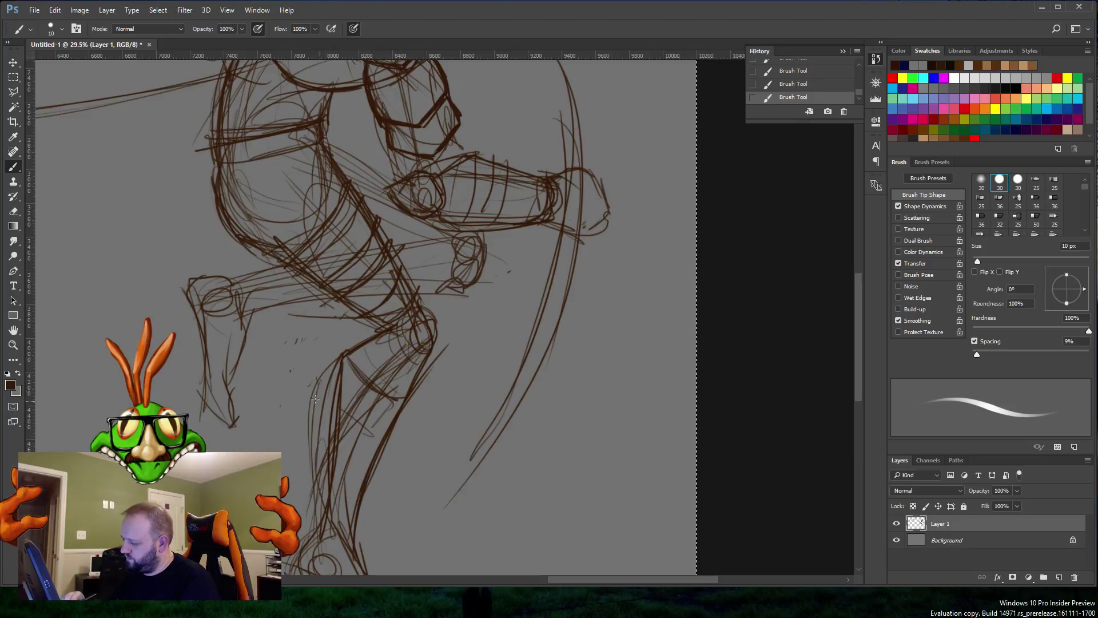
pyautogui.moveTo(239, 342); pyautogui.dragTo(248, 314)
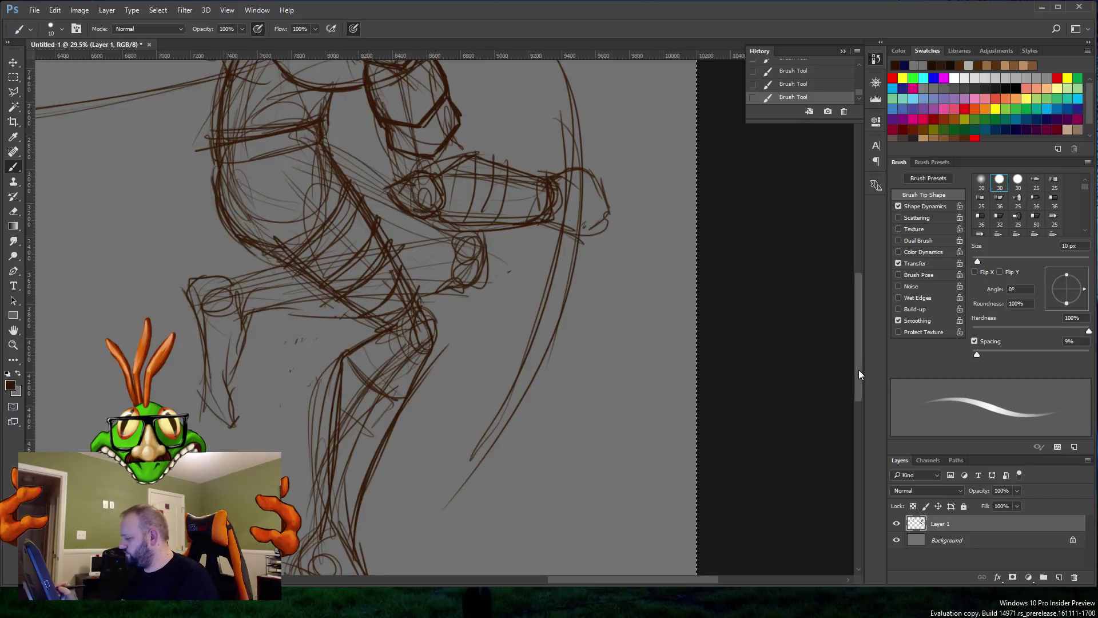
pyautogui.moveTo(860, 370); pyautogui.dragTo(845, 318)
pyautogui.scroll(5, 847, 320)
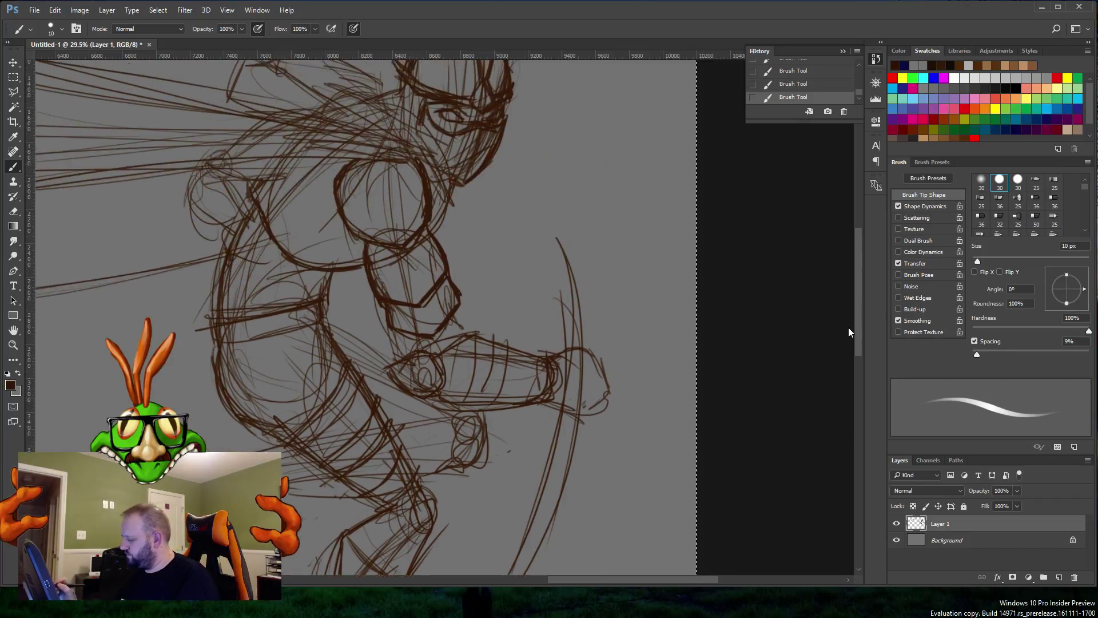
pyautogui.scroll(-3, 850, 338)
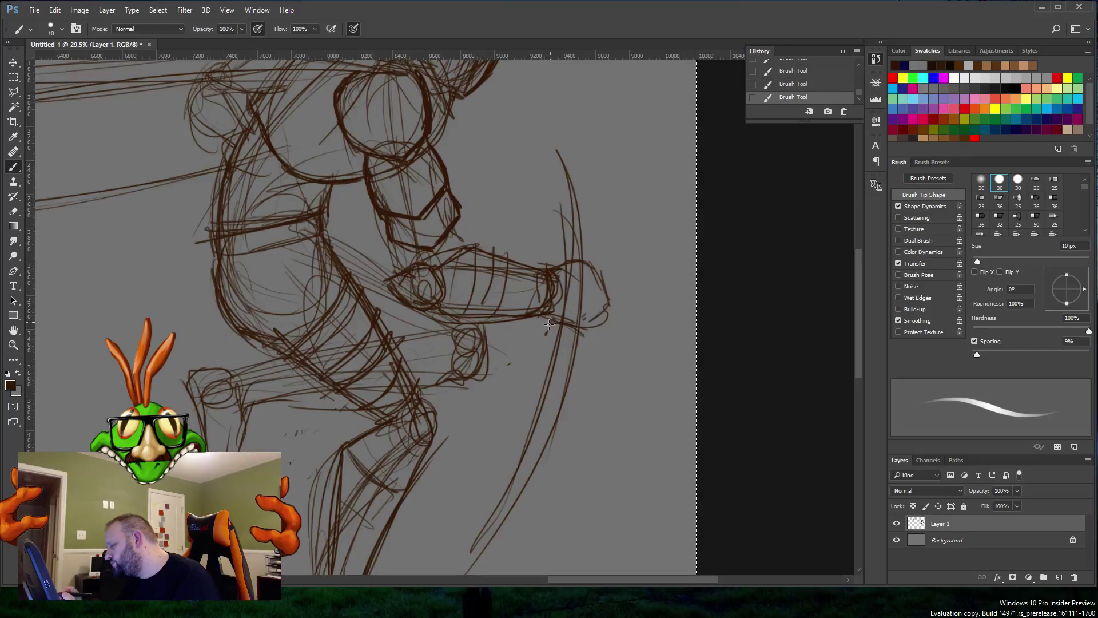
# Step: Draw the long weapon shaft running down below the fist
pyautogui.moveTo(576, 319)
pyautogui.mouseDown()
pyautogui.moveTo(598, 338)
pyautogui.moveTo(558, 324)
pyautogui.moveTo(594, 341)
pyautogui.moveTo(584, 353)
pyautogui.moveTo(549, 341)
pyautogui.moveTo(583, 345)
pyautogui.moveTo(556, 329)
pyautogui.moveTo(529, 440)
pyautogui.mouseUp()
pyautogui.moveTo(554, 355); pyautogui.dragTo(501, 485)
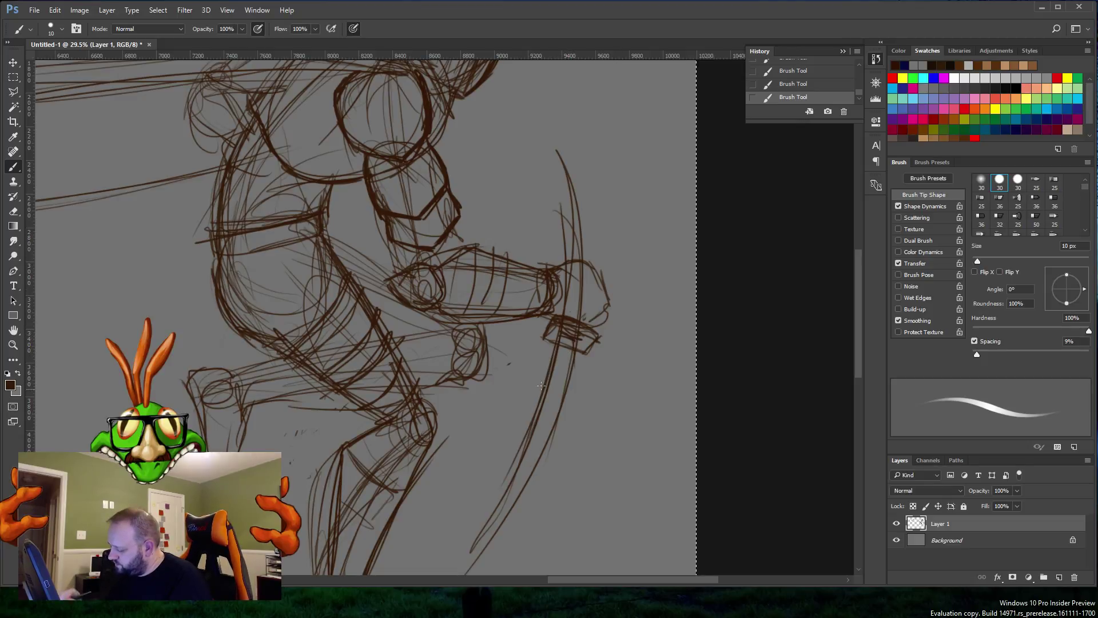
pyautogui.moveTo(532, 426); pyautogui.dragTo(481, 515)
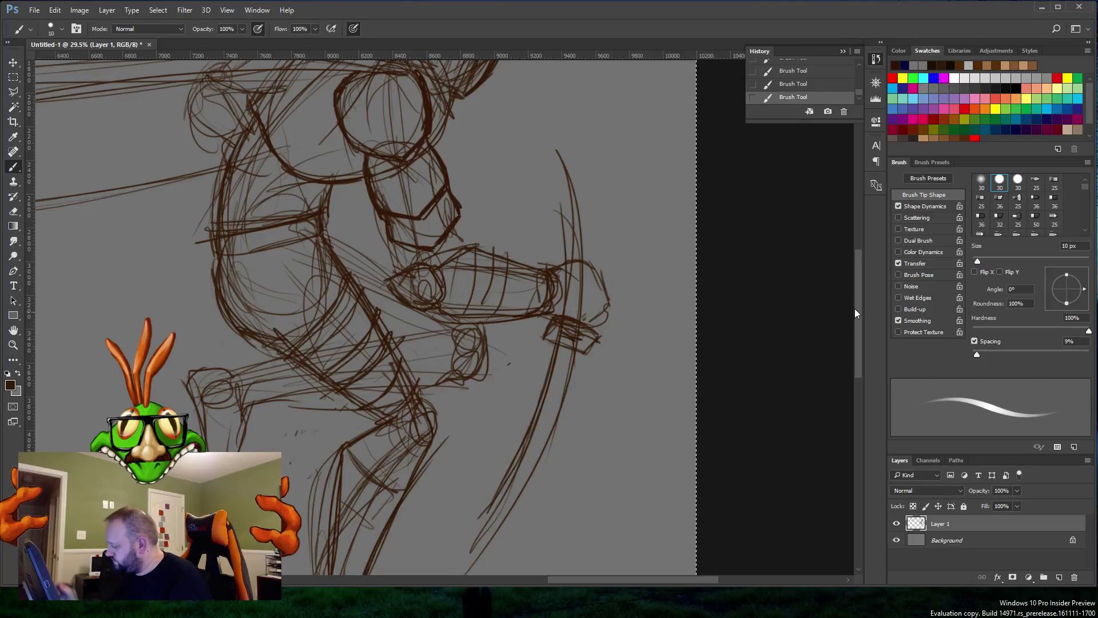
pyautogui.moveTo(855, 308); pyautogui.dragTo(859, 326)
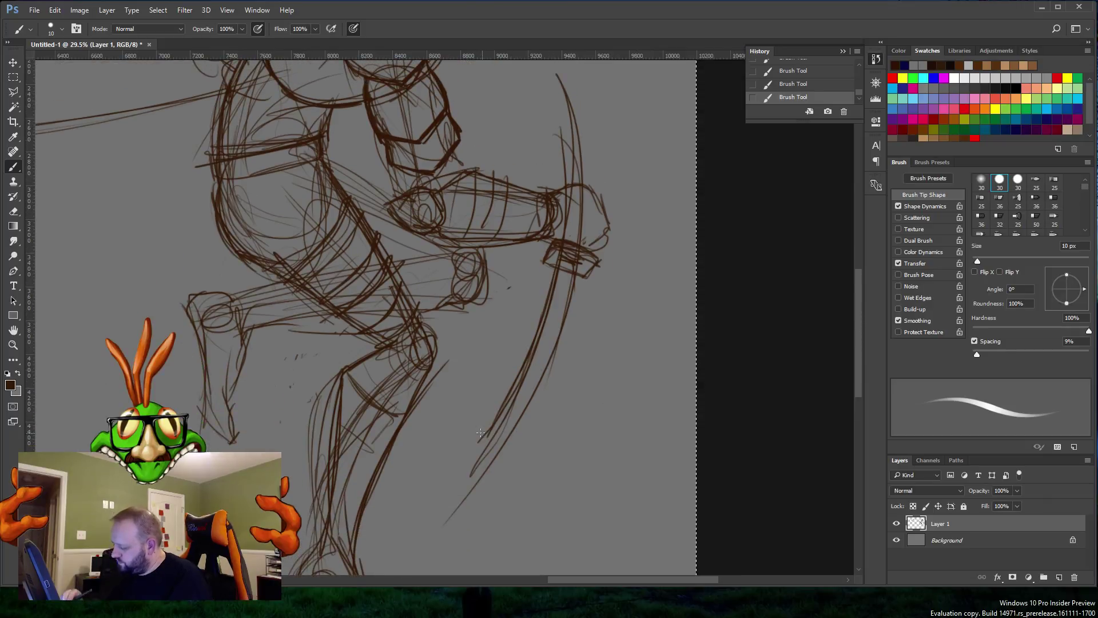
pyautogui.moveTo(479, 438); pyautogui.dragTo(462, 508)
pyautogui.moveTo(503, 401); pyautogui.dragTo(469, 446)
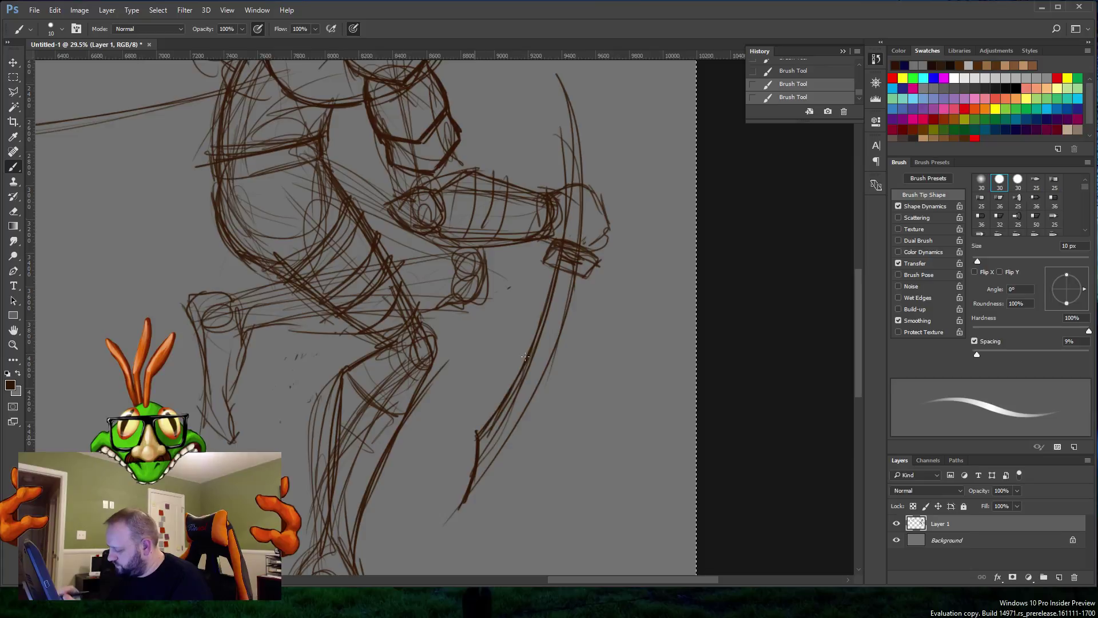
pyautogui.moveTo(525, 356); pyautogui.dragTo(493, 413)
pyautogui.moveTo(462, 500); pyautogui.dragTo(549, 359)
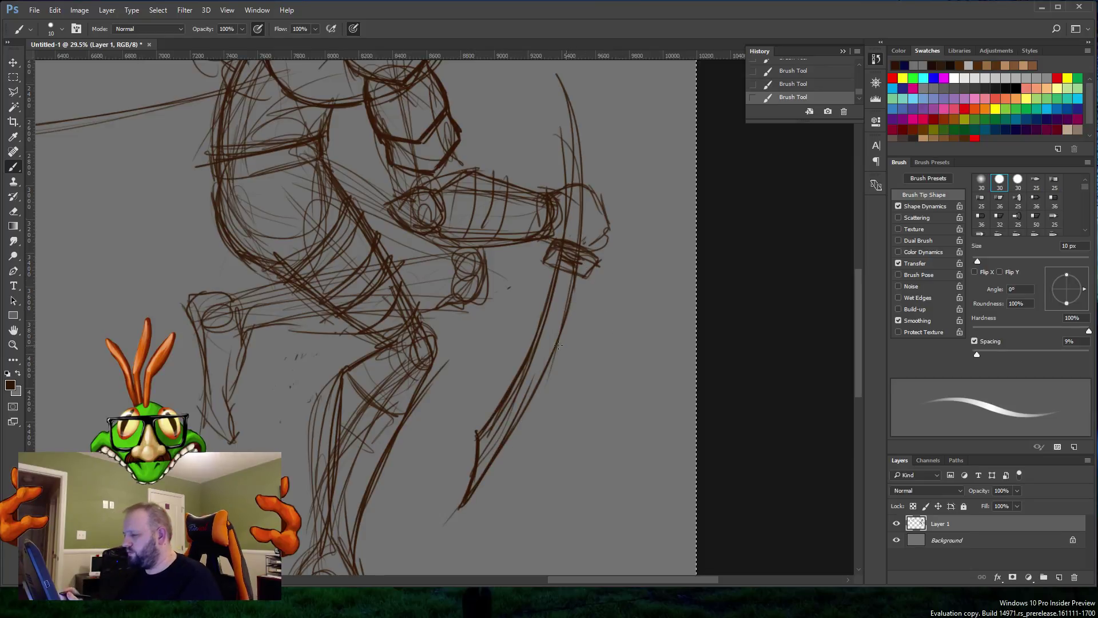
pyautogui.moveTo(857, 349); pyautogui.dragTo(856, 337)
# Step: Add short strokes on the back and extend the streaming cape line's end
pyautogui.scroll(3, 855, 336)
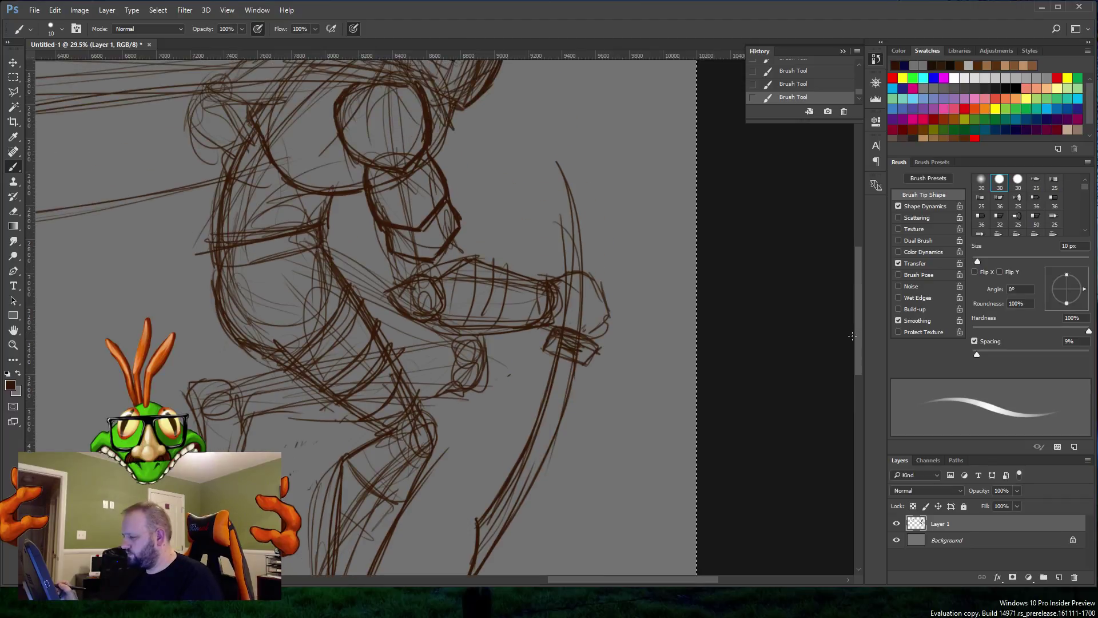
pyautogui.moveTo(217, 170); pyautogui.dragTo(219, 189)
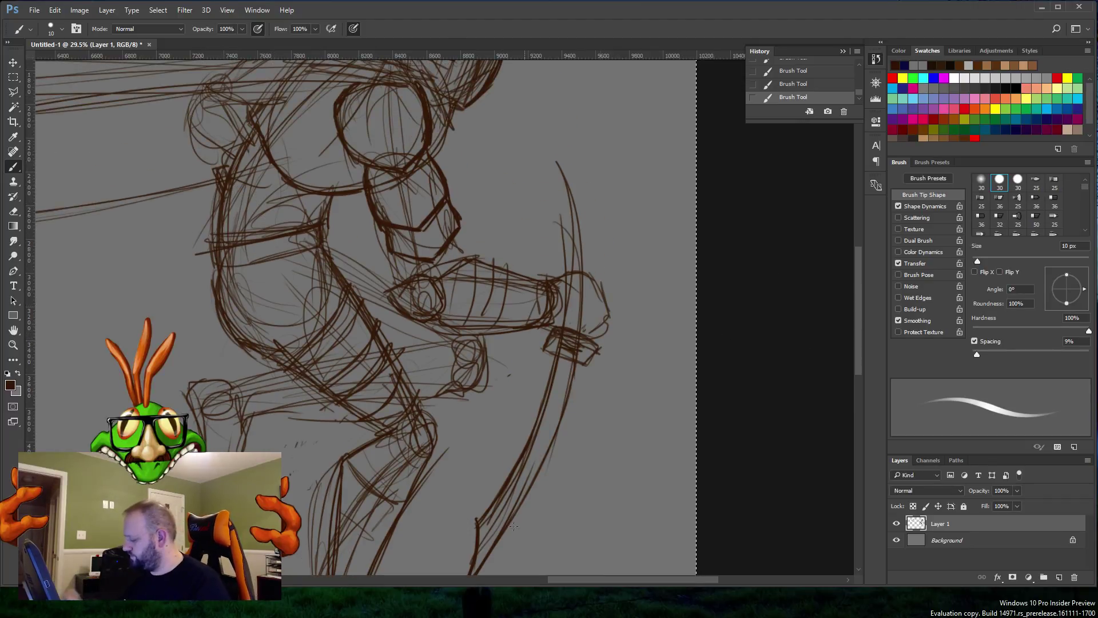
pyautogui.hscroll(-3, 576, 578)
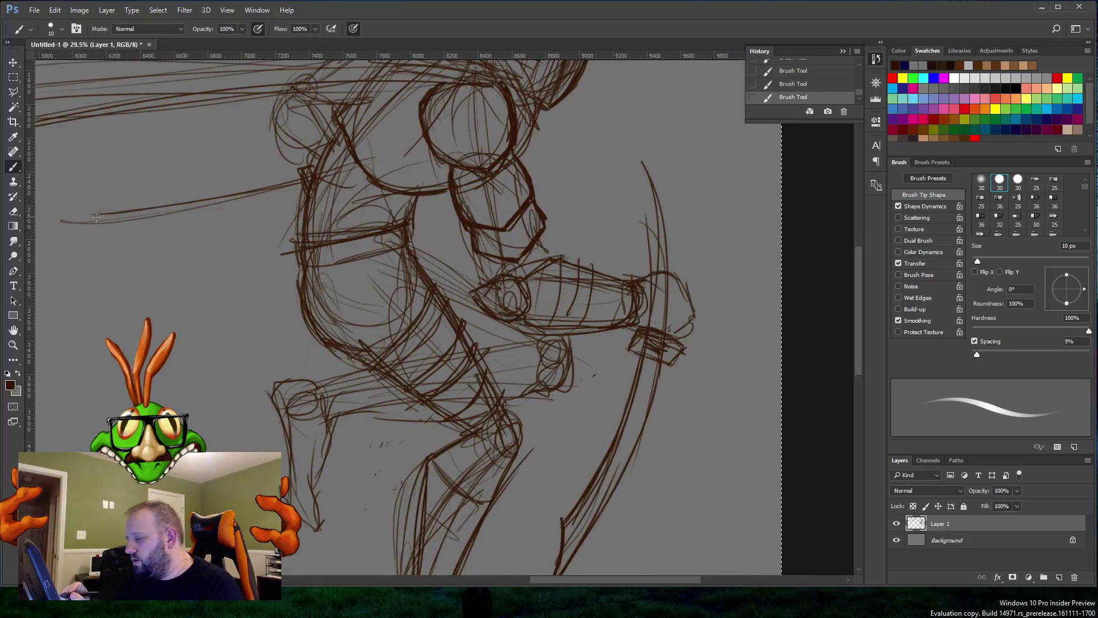
pyautogui.moveTo(63, 222)
pyautogui.mouseDown()
pyautogui.moveTo(301, 179)
pyautogui.moveTo(109, 208)
pyautogui.moveTo(266, 196)
pyautogui.moveTo(61, 221)
pyautogui.moveTo(237, 204)
pyautogui.moveTo(163, 214)
pyautogui.moveTo(281, 186)
pyautogui.moveTo(184, 214)
pyautogui.moveTo(302, 185)
pyautogui.mouseUp()
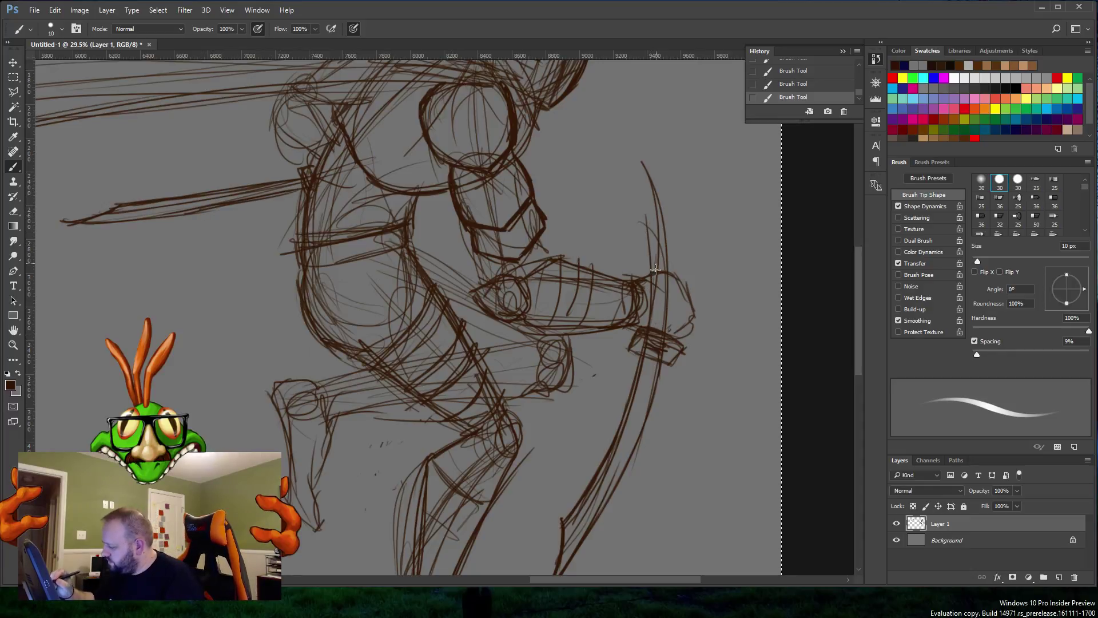
# Step: Draw a small ring detail atop the weapon
pyautogui.moveTo(666, 270)
pyautogui.mouseDown()
pyautogui.moveTo(651, 223)
pyautogui.moveTo(651, 236)
pyautogui.moveTo(657, 217)
pyautogui.moveTo(674, 227)
pyautogui.moveTo(677, 246)
pyautogui.moveTo(652, 247)
pyautogui.moveTo(666, 241)
pyautogui.moveTo(651, 226)
pyautogui.moveTo(669, 237)
pyautogui.moveTo(661, 229)
pyautogui.moveTo(674, 227)
pyautogui.moveTo(659, 237)
pyautogui.moveTo(675, 241)
pyautogui.moveTo(664, 220)
pyautogui.moveTo(675, 243)
pyautogui.mouseUp()
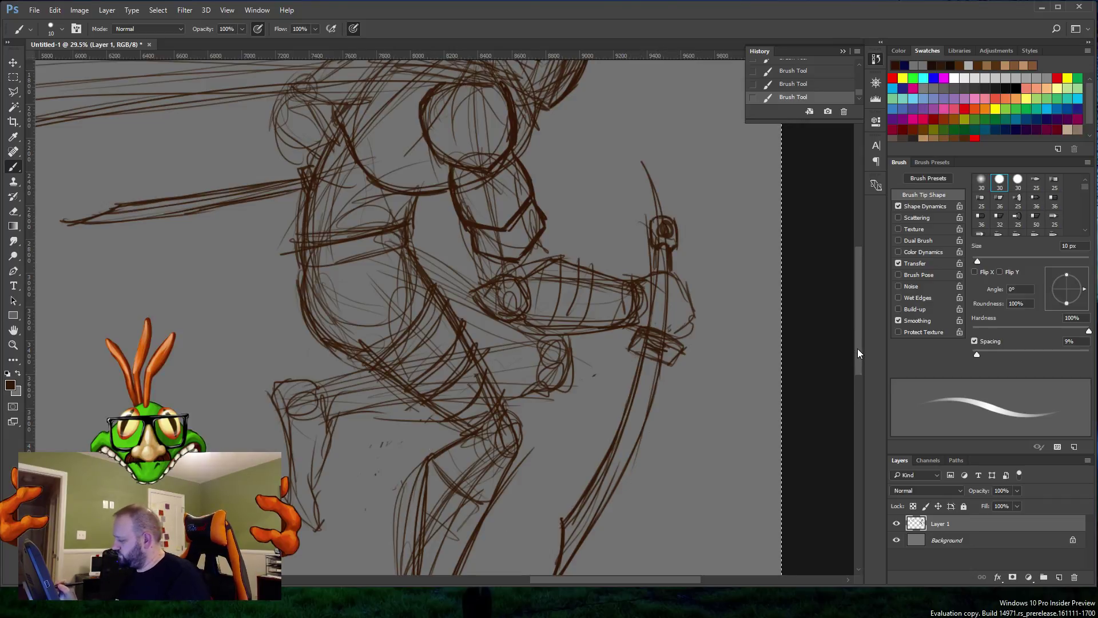
pyautogui.scroll(5, 856, 303)
pyautogui.scroll(2, 852, 294)
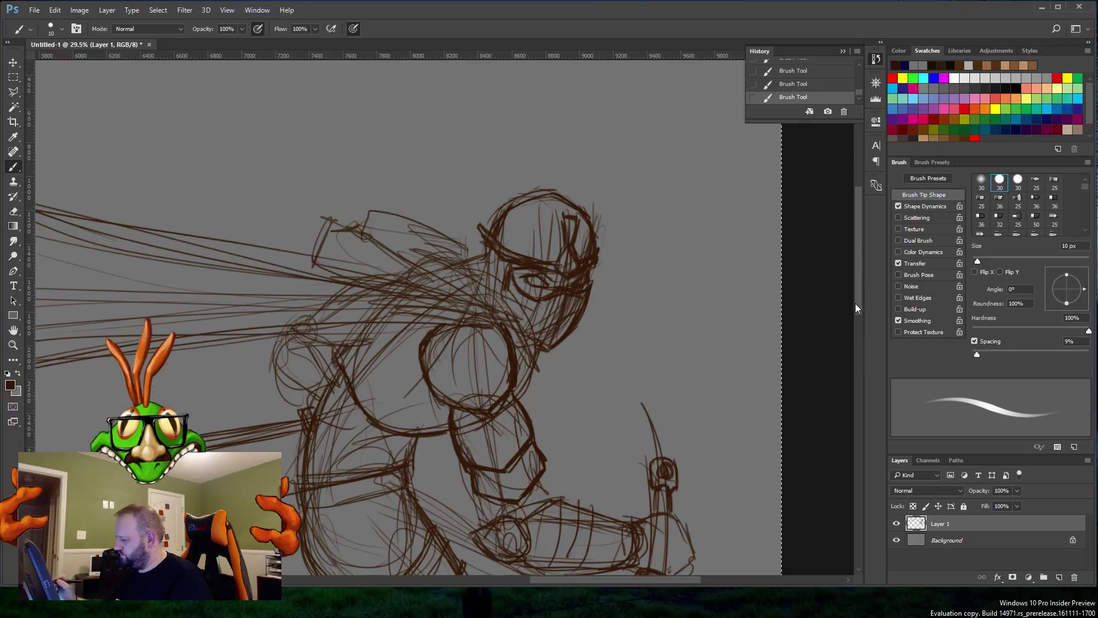
pyautogui.scroll(-1, 855, 294)
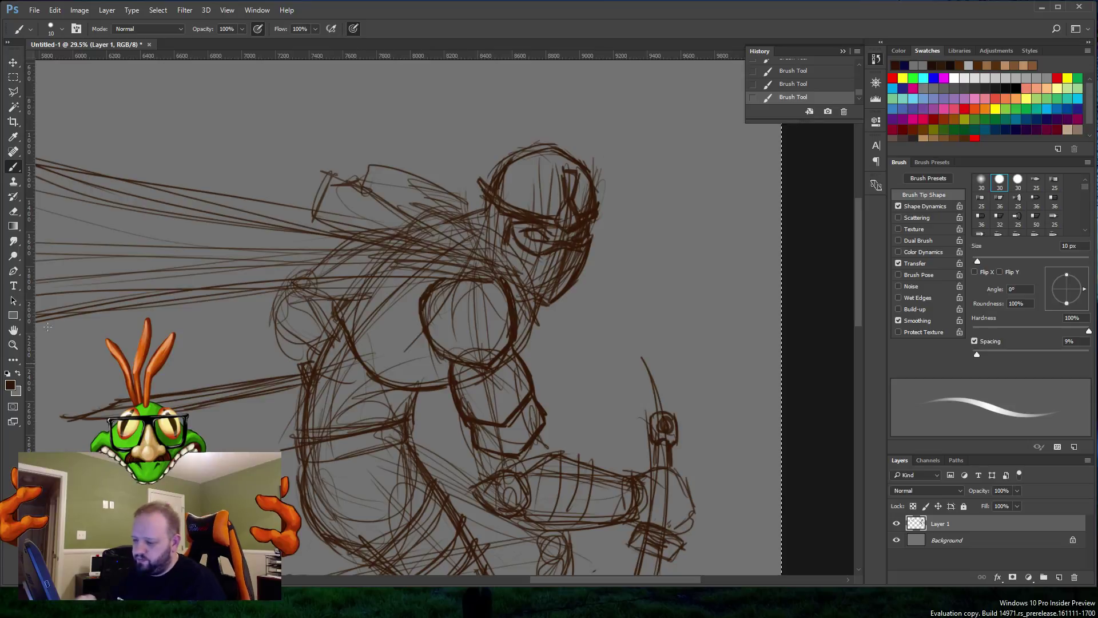
# Step: Zoom out, apply Image Rotation > Flip Canvas Horizontal, then zoom back in on the upper body
pyautogui.click(13, 345)
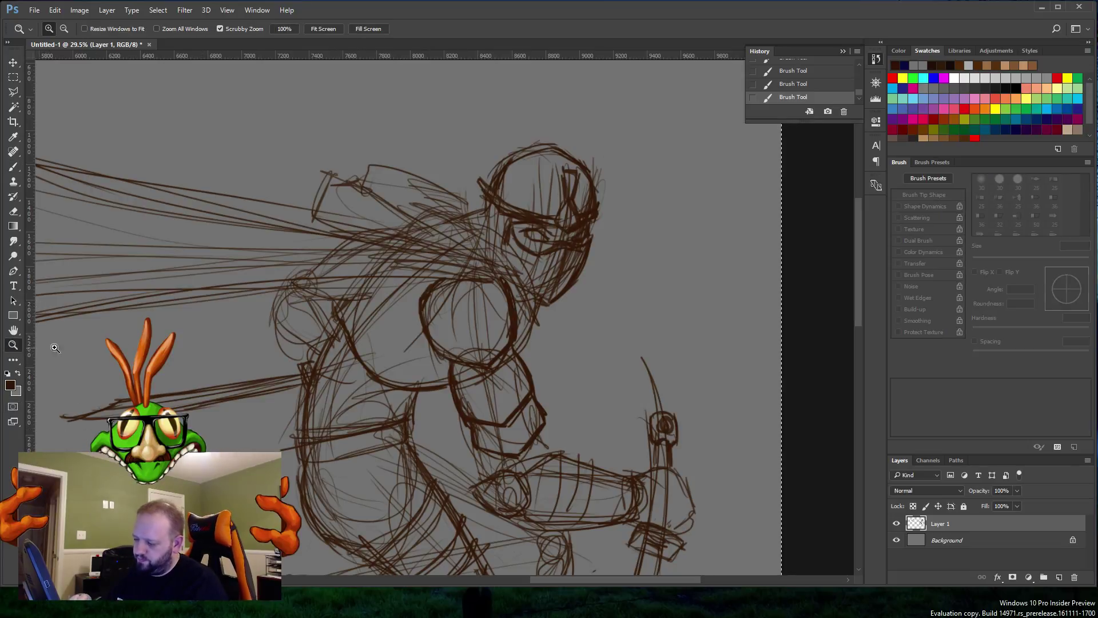
pyautogui.moveTo(474, 348)
pyautogui.mouseDown()
pyautogui.moveTo(400, 360)
pyautogui.moveTo(478, 362)
pyautogui.mouseUp()
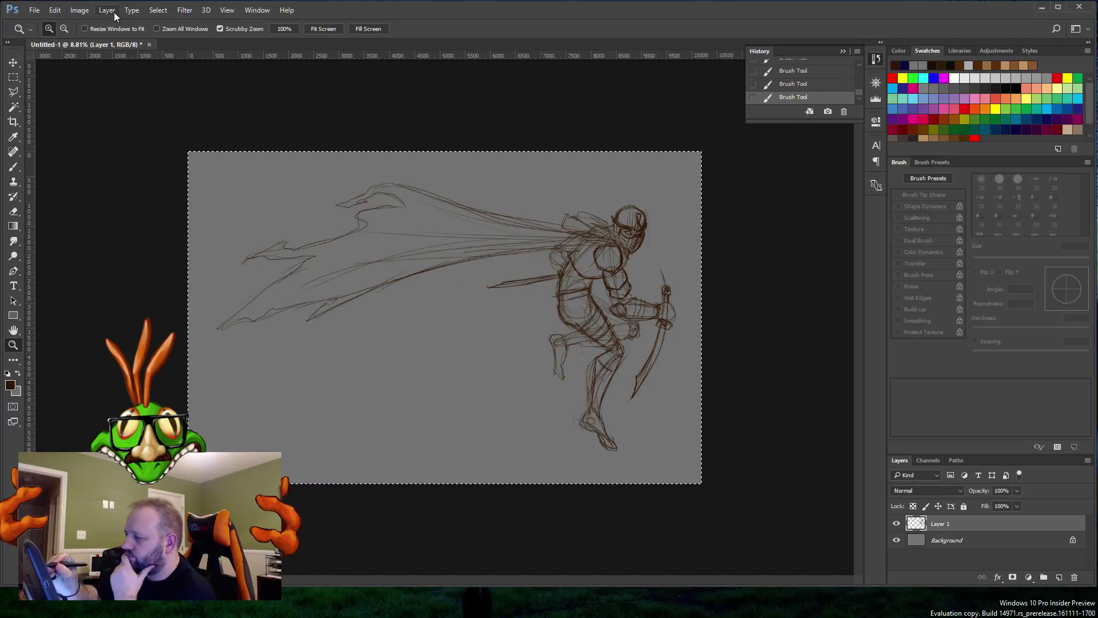
pyautogui.click(132, 10)
pyautogui.moveTo(158, 10)
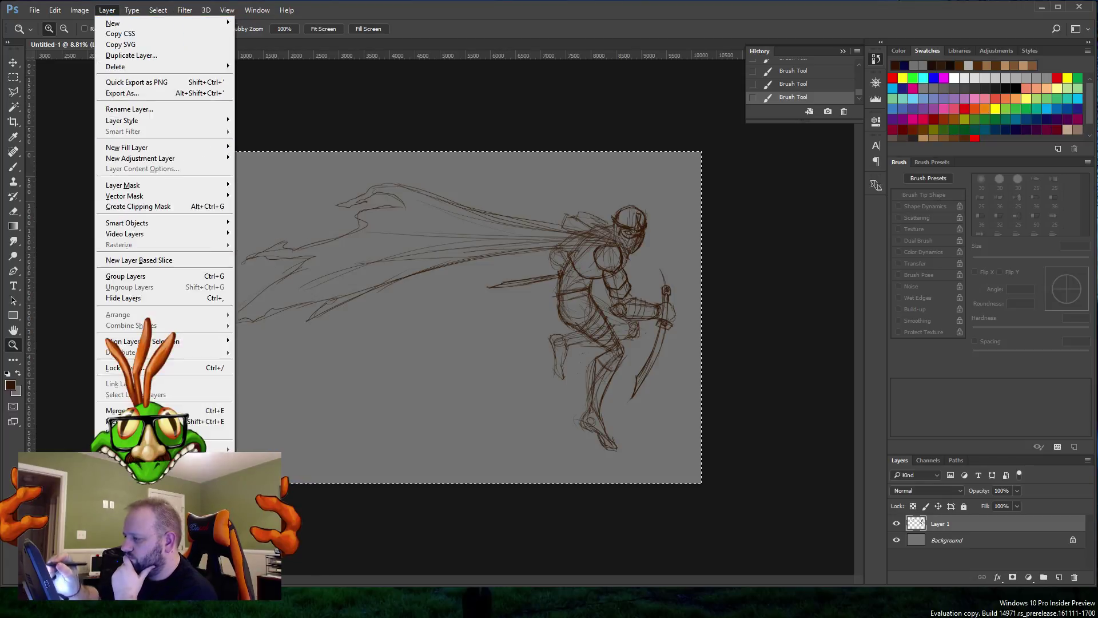
pyautogui.moveTo(79, 10)
pyautogui.moveTo(138, 113)
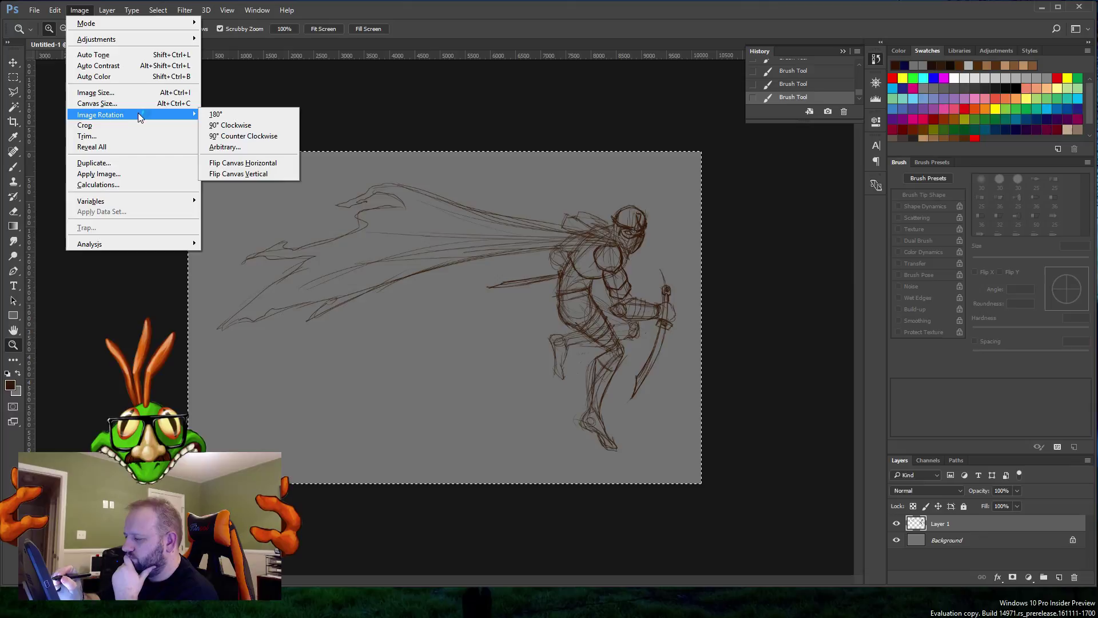
pyautogui.click(269, 162)
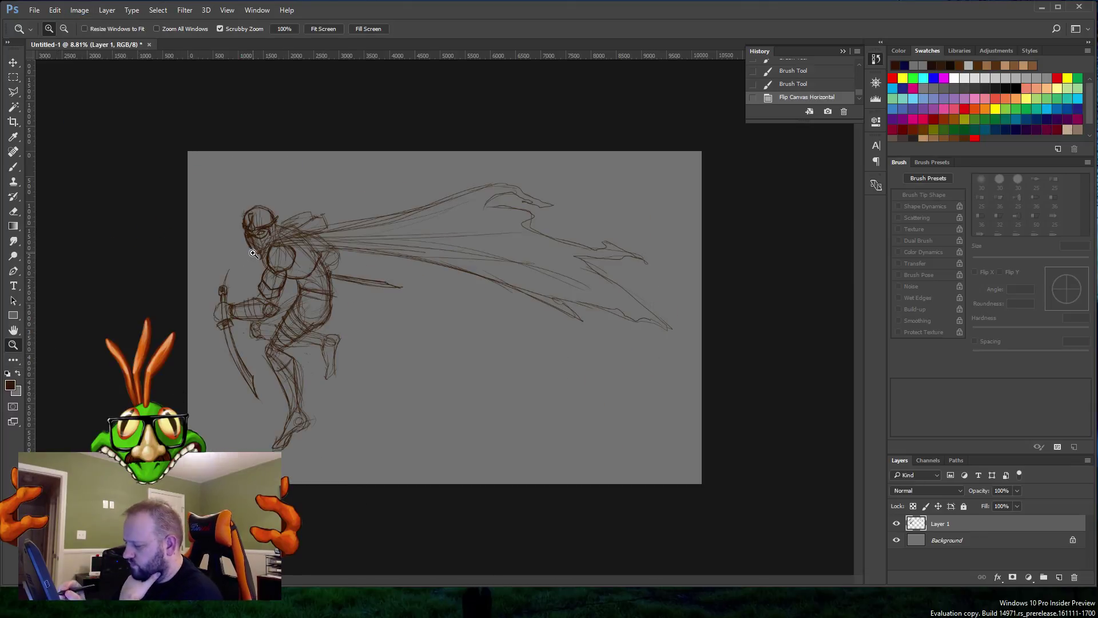
pyautogui.moveTo(284, 258); pyautogui.dragTo(298, 252)
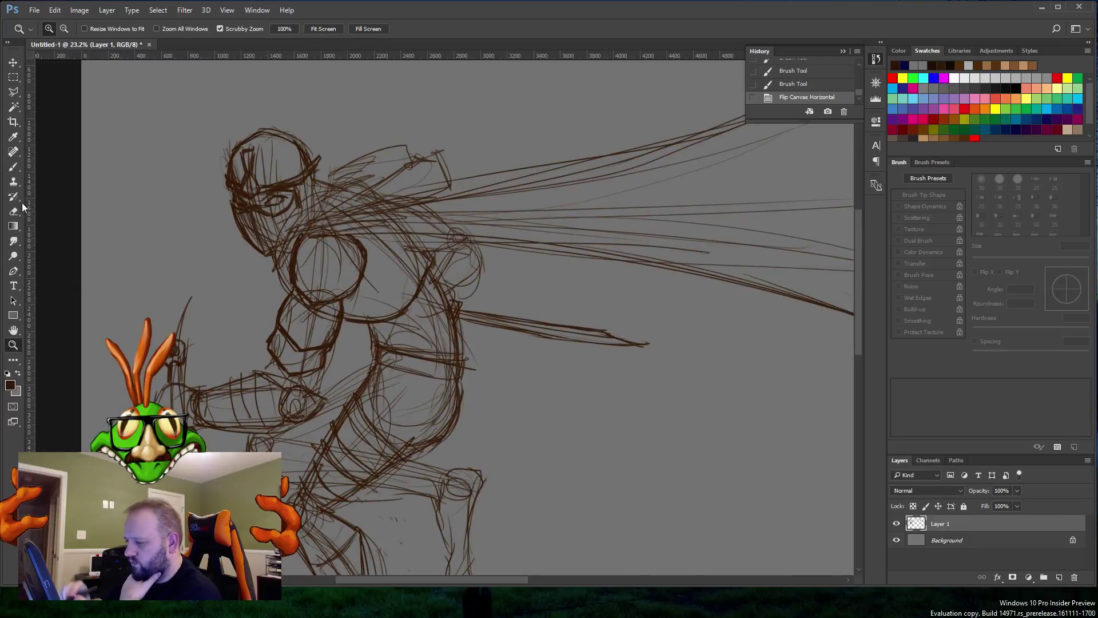
# Step: Sketch small strokes around the helmet's face and a shape above the shoulder
pyautogui.press('b')
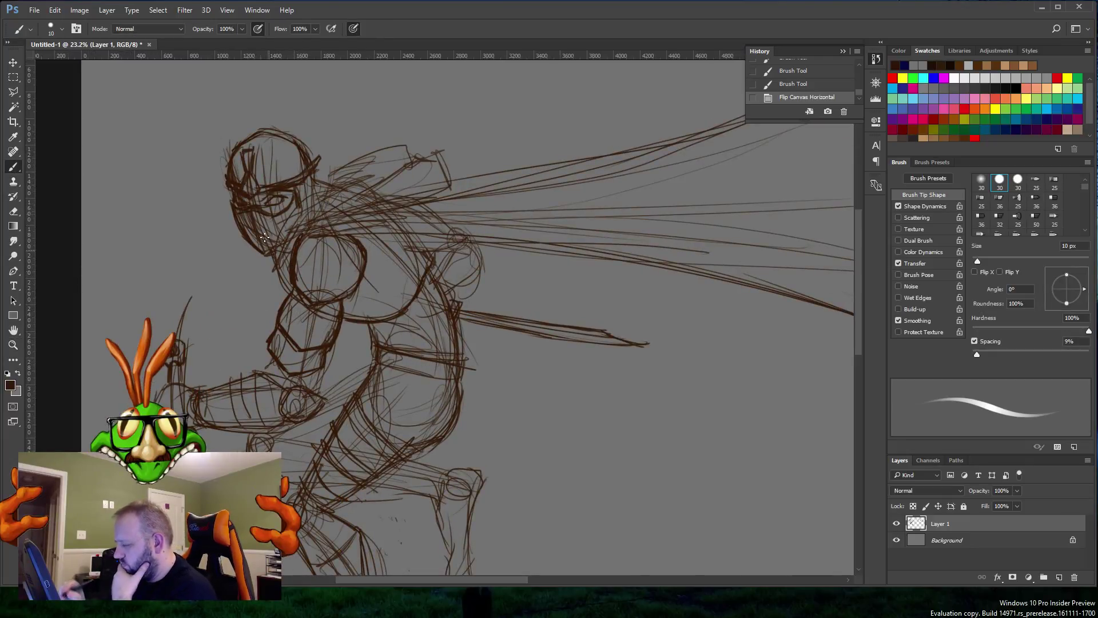
pyautogui.moveTo(239, 227); pyautogui.dragTo(264, 258)
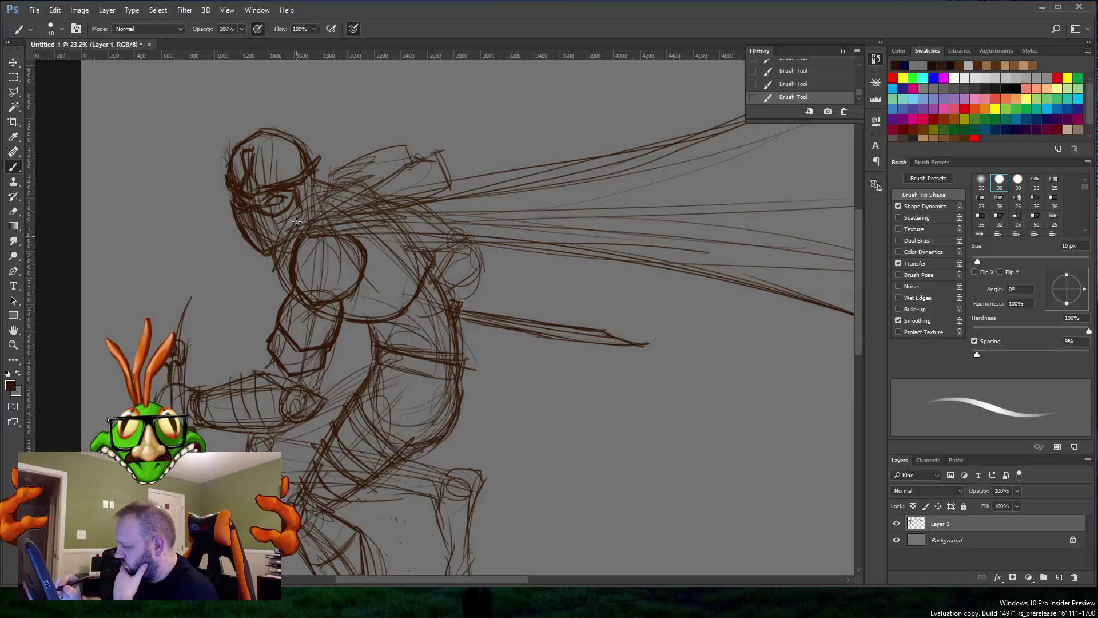
pyautogui.moveTo(294, 225)
pyautogui.mouseDown()
pyautogui.moveTo(300, 209)
pyautogui.moveTo(281, 264)
pyautogui.mouseUp()
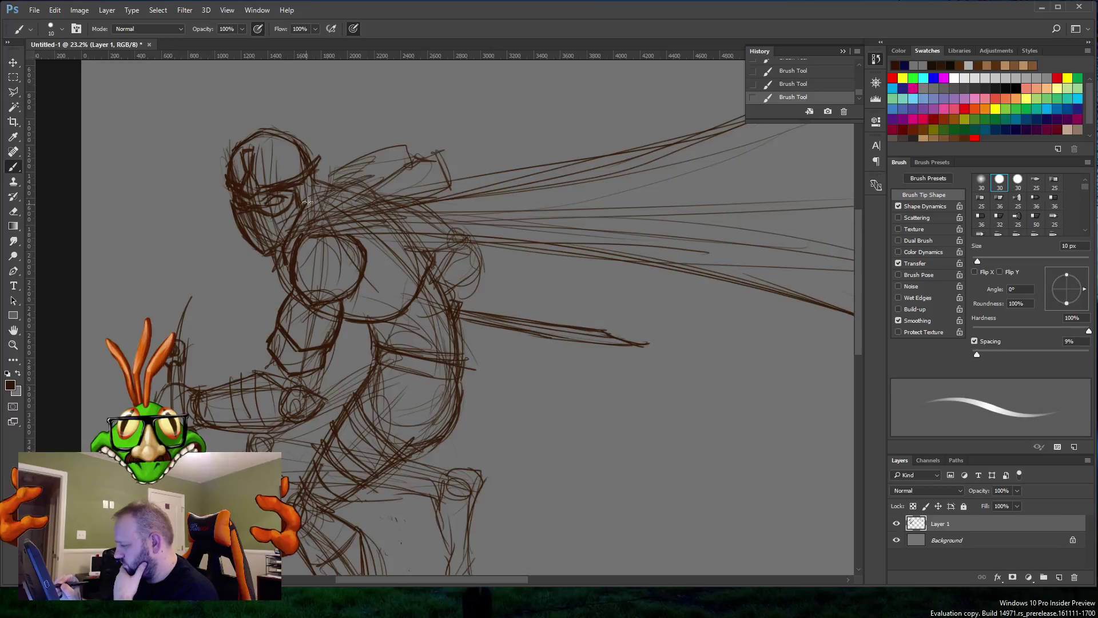
pyautogui.moveTo(325, 195)
pyautogui.mouseDown()
pyautogui.moveTo(397, 158)
pyautogui.moveTo(330, 180)
pyautogui.moveTo(368, 167)
pyautogui.moveTo(301, 211)
pyautogui.moveTo(390, 162)
pyautogui.moveTo(320, 178)
pyautogui.moveTo(344, 159)
pyautogui.moveTo(409, 143)
pyautogui.mouseUp()
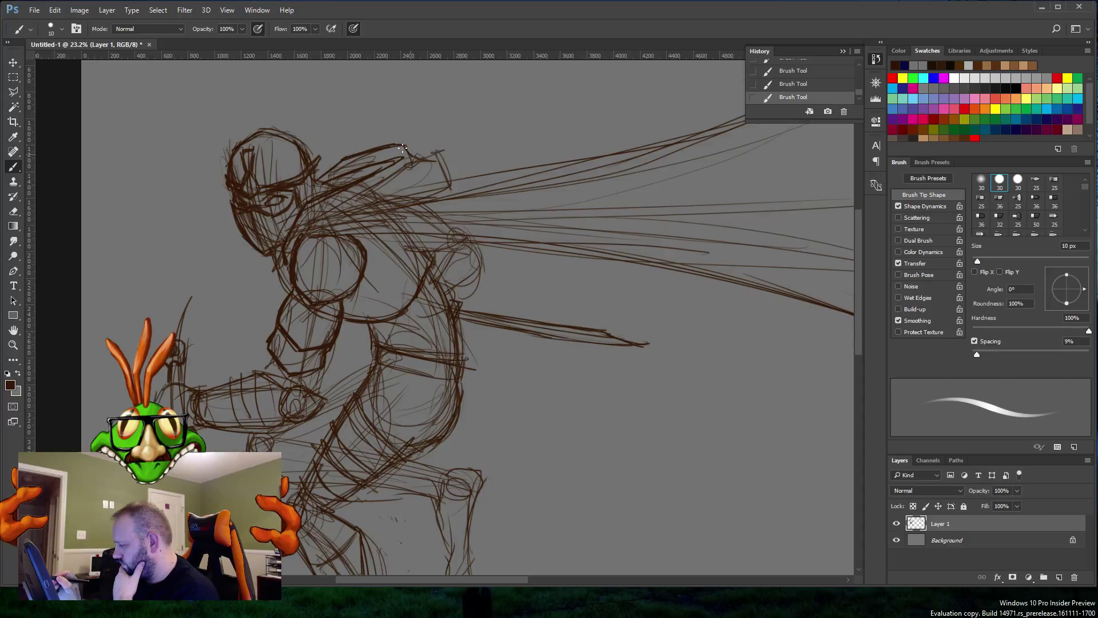
pyautogui.rightClick(410, 162)
pyautogui.click(326, 174)
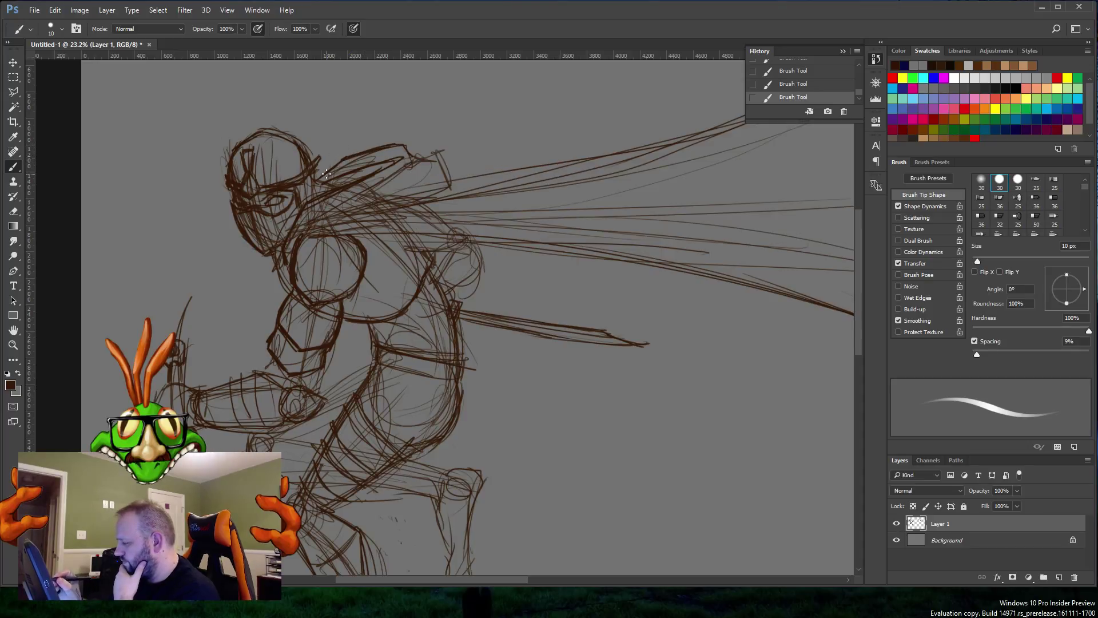
# Step: Darken the shoulder outline and sketch the boxy backpack with cape strands trailing from it
pyautogui.moveTo(341, 160)
pyautogui.mouseDown()
pyautogui.moveTo(315, 179)
pyautogui.moveTo(395, 147)
pyautogui.moveTo(426, 166)
pyautogui.moveTo(341, 202)
pyautogui.moveTo(433, 146)
pyautogui.moveTo(407, 152)
pyautogui.moveTo(441, 152)
pyautogui.moveTo(456, 188)
pyautogui.mouseUp()
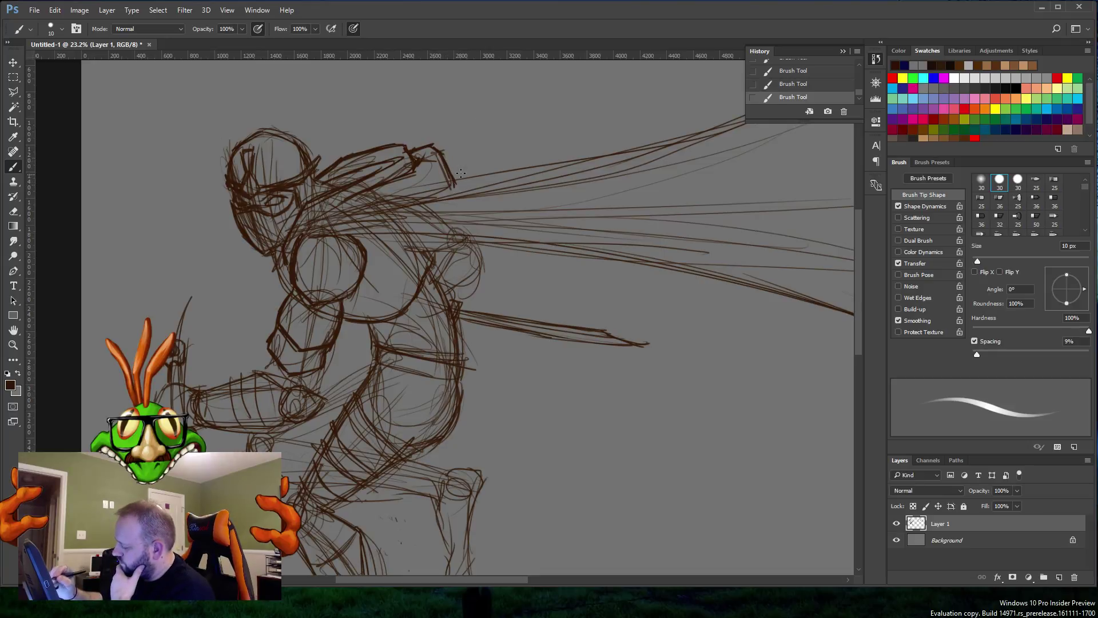
pyautogui.moveTo(312, 217)
pyautogui.mouseDown()
pyautogui.moveTo(370, 193)
pyautogui.moveTo(454, 187)
pyautogui.mouseUp()
pyautogui.moveTo(366, 201)
pyautogui.mouseDown()
pyautogui.moveTo(452, 182)
pyautogui.moveTo(382, 211)
pyautogui.moveTo(485, 200)
pyautogui.mouseUp()
pyautogui.moveTo(407, 208); pyautogui.dragTo(514, 191)
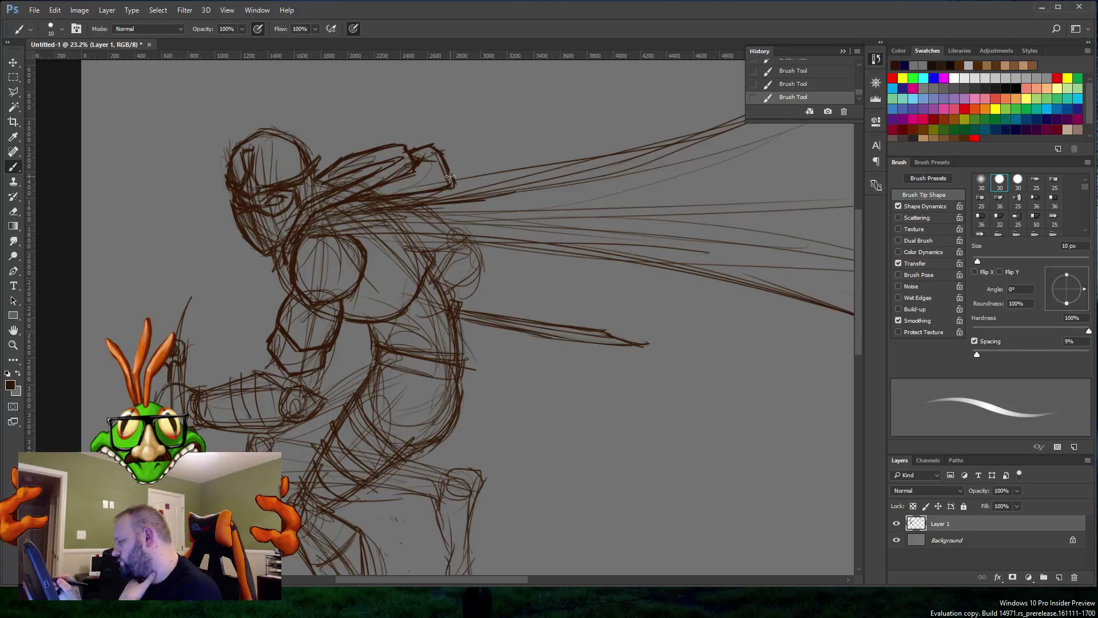
pyautogui.moveTo(450, 176); pyautogui.dragTo(610, 149)
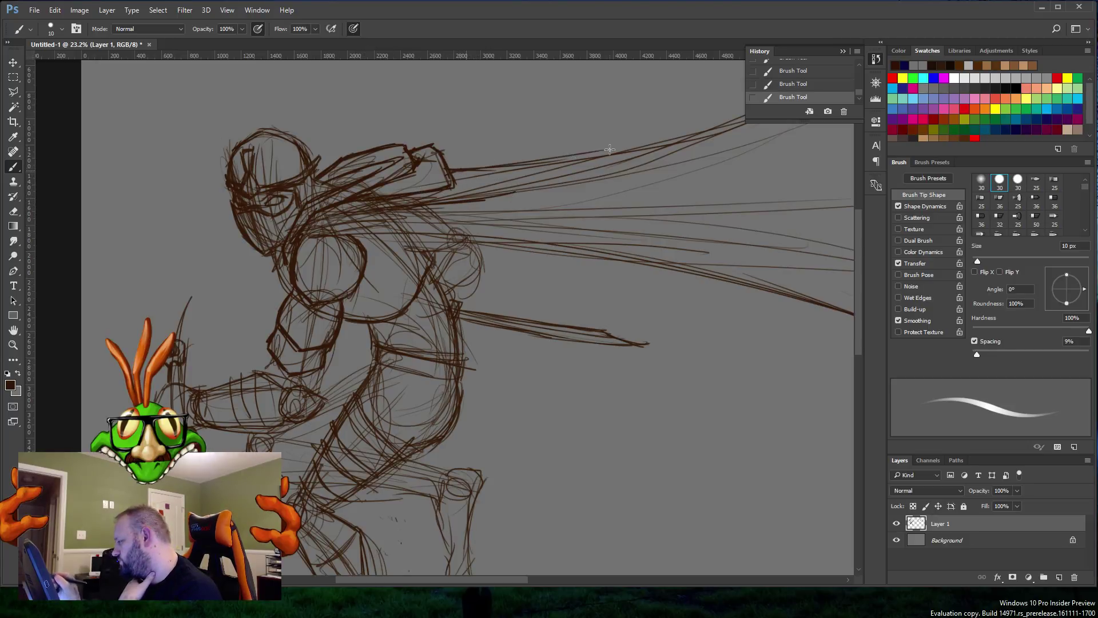
pyautogui.moveTo(462, 174)
pyautogui.mouseDown()
pyautogui.moveTo(491, 189)
pyautogui.moveTo(529, 182)
pyautogui.moveTo(496, 197)
pyautogui.moveTo(526, 184)
pyautogui.moveTo(503, 178)
pyautogui.moveTo(538, 187)
pyautogui.moveTo(422, 208)
pyautogui.mouseUp()
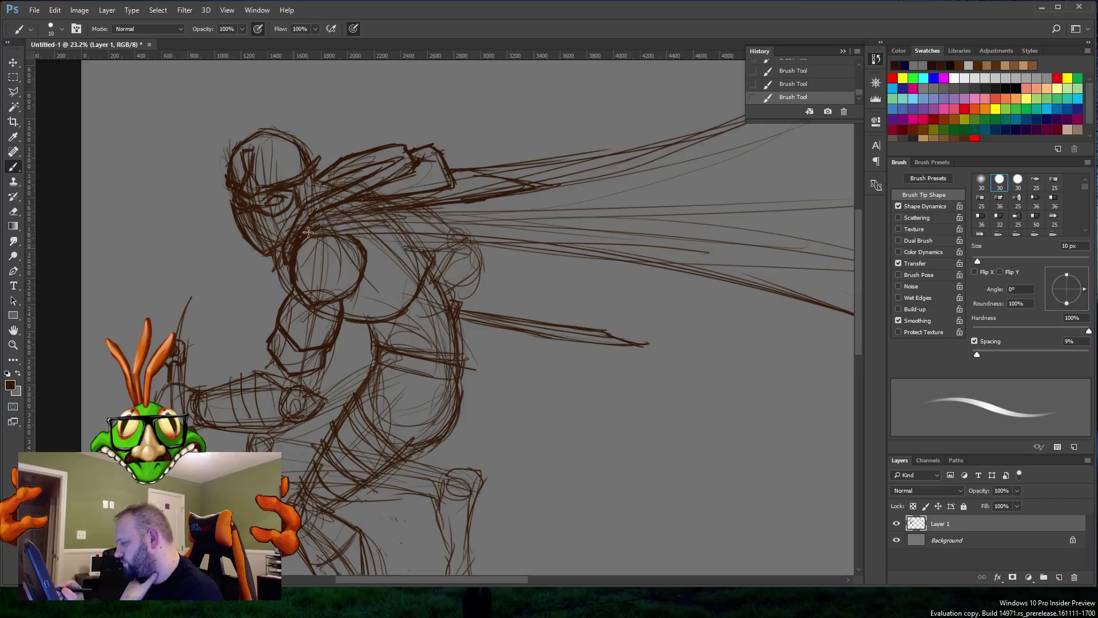
# Step: Draw long cape strands from the shoulder and firm up the chest and torso edge
pyautogui.moveTo(354, 217); pyautogui.dragTo(678, 272)
pyautogui.moveTo(429, 237); pyautogui.dragTo(737, 284)
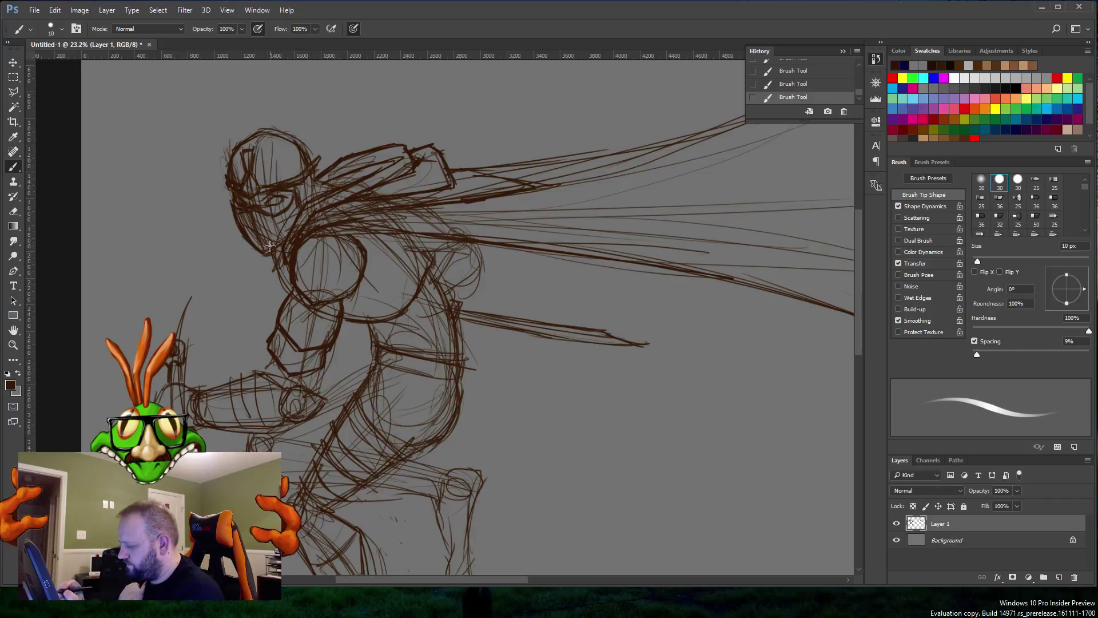
pyautogui.moveTo(260, 250)
pyautogui.mouseDown()
pyautogui.moveTo(278, 254)
pyautogui.moveTo(302, 292)
pyautogui.moveTo(378, 297)
pyautogui.moveTo(408, 315)
pyautogui.moveTo(360, 333)
pyautogui.mouseUp()
pyautogui.moveTo(433, 295); pyautogui.dragTo(423, 251)
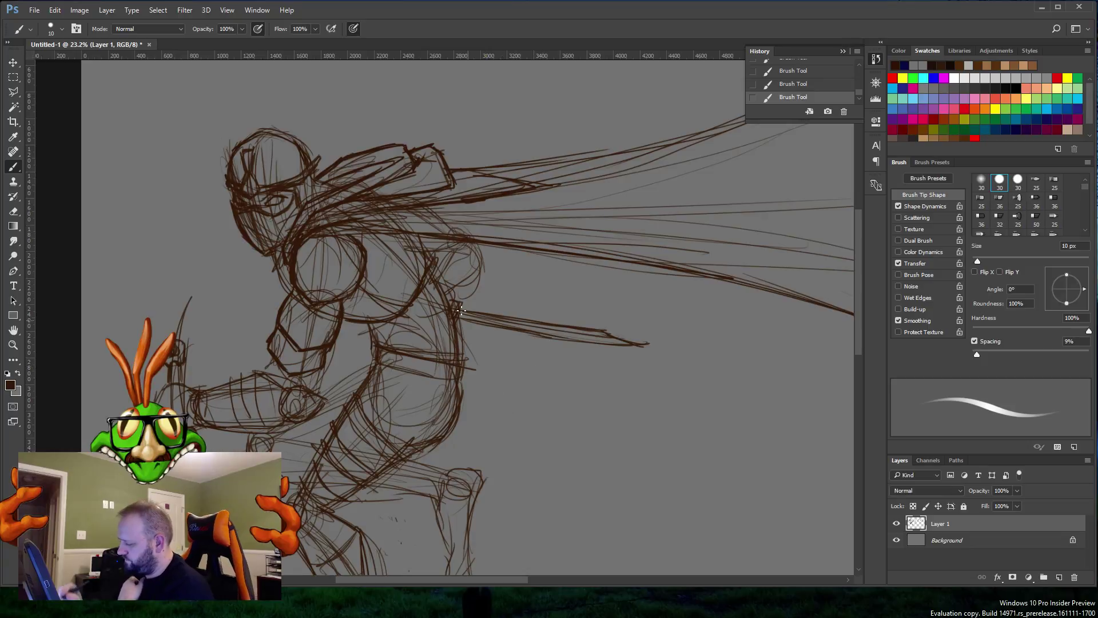
pyautogui.moveTo(452, 300); pyautogui.dragTo(432, 271)
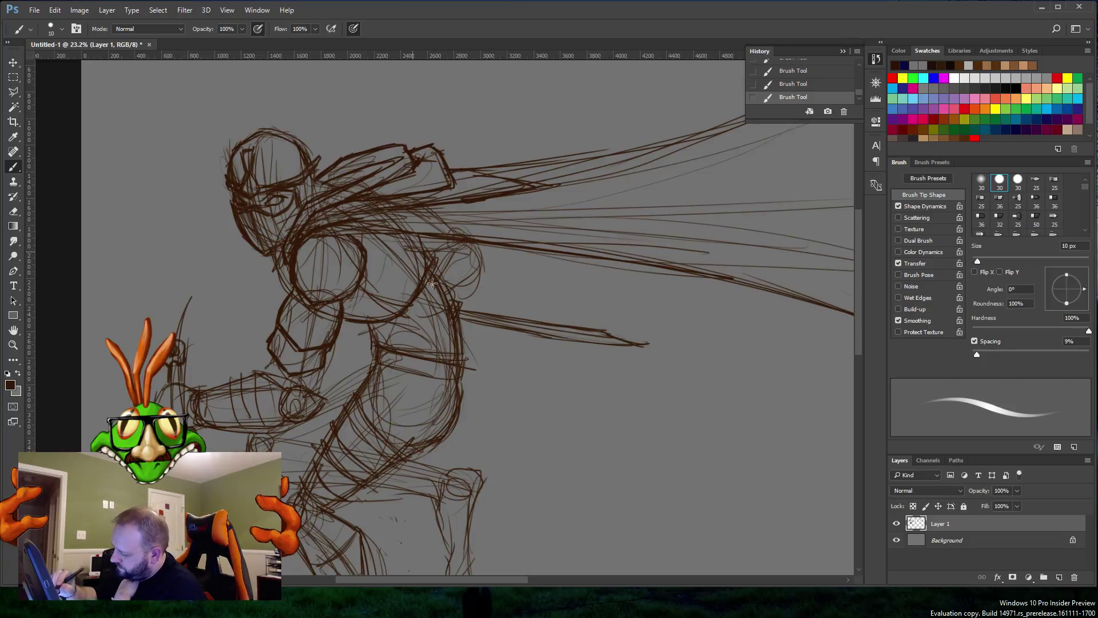
pyautogui.moveTo(391, 242)
pyautogui.mouseDown()
pyautogui.moveTo(430, 226)
pyautogui.moveTo(419, 274)
pyautogui.moveTo(413, 263)
pyautogui.moveTo(426, 281)
pyautogui.moveTo(429, 249)
pyautogui.moveTo(441, 263)
pyautogui.moveTo(436, 302)
pyautogui.moveTo(452, 295)
pyautogui.moveTo(447, 274)
pyautogui.moveTo(442, 317)
pyautogui.moveTo(457, 309)
pyautogui.moveTo(448, 331)
pyautogui.moveTo(464, 316)
pyautogui.moveTo(466, 346)
pyautogui.mouseUp()
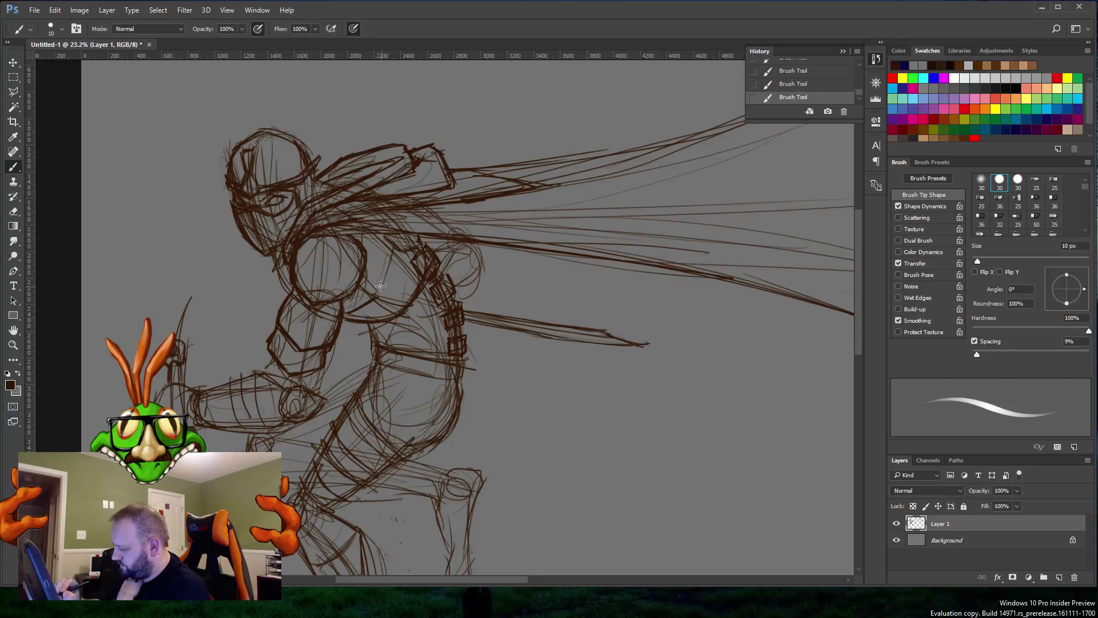
# Step: Draw darker armour plating lines across the chest and lower chest with short brown strokes
pyautogui.moveTo(380, 289)
pyautogui.mouseDown()
pyautogui.moveTo(390, 262)
pyautogui.moveTo(379, 287)
pyautogui.mouseUp()
pyautogui.moveTo(399, 245); pyautogui.dragTo(383, 286)
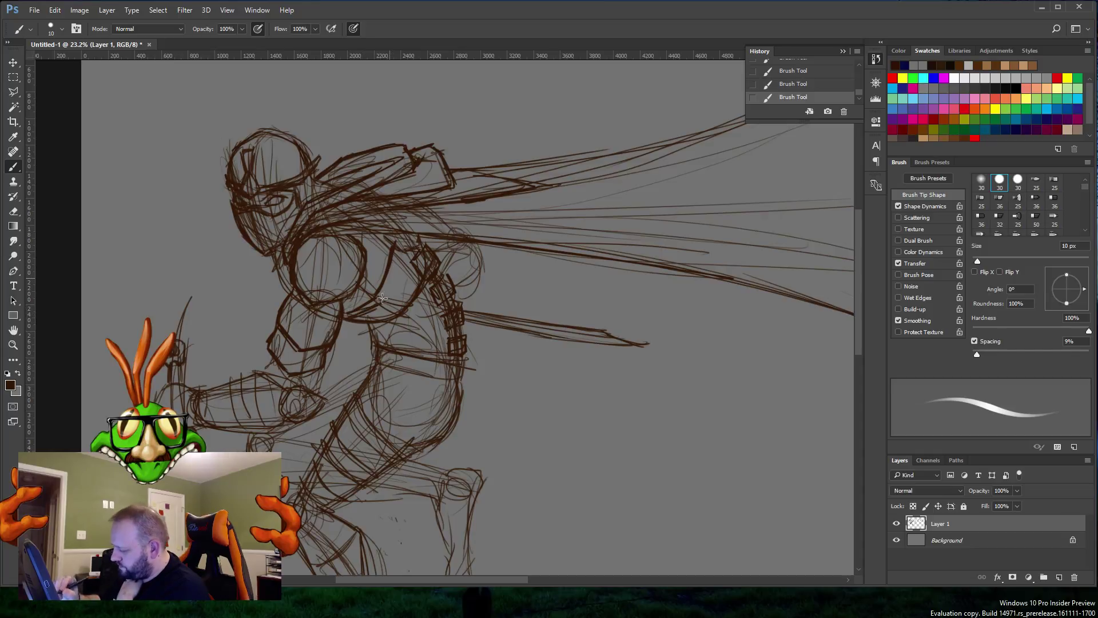
pyautogui.moveTo(382, 298)
pyautogui.mouseDown()
pyautogui.moveTo(399, 253)
pyautogui.moveTo(419, 260)
pyautogui.moveTo(404, 304)
pyautogui.moveTo(409, 292)
pyautogui.moveTo(369, 320)
pyautogui.moveTo(390, 311)
pyautogui.mouseUp()
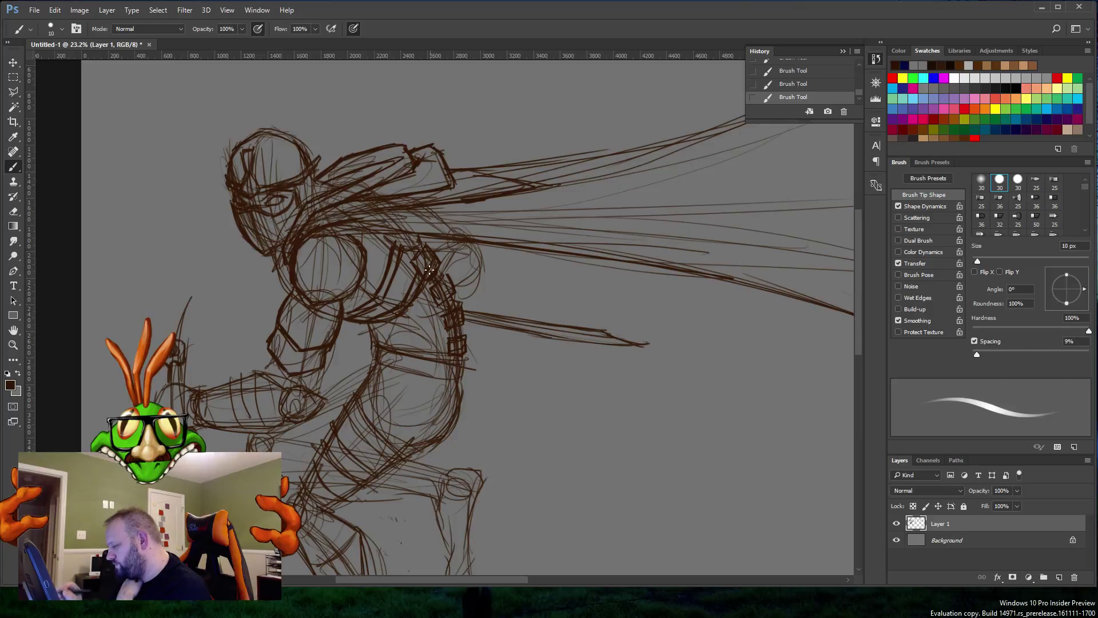
pyautogui.moveTo(422, 263); pyautogui.dragTo(409, 273)
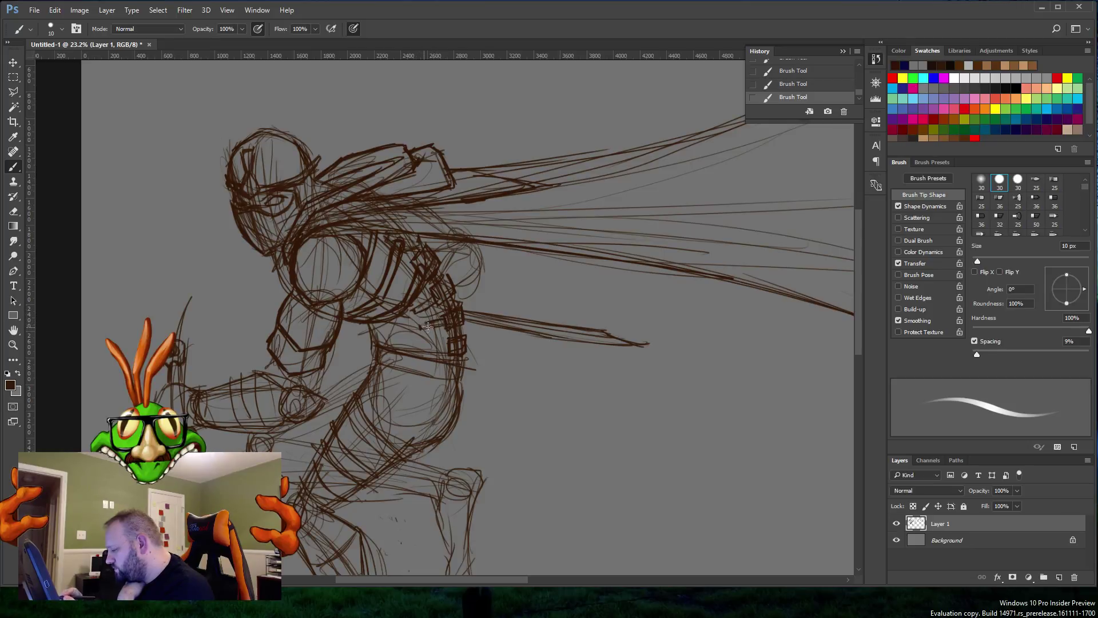
pyautogui.moveTo(429, 351); pyautogui.dragTo(441, 348)
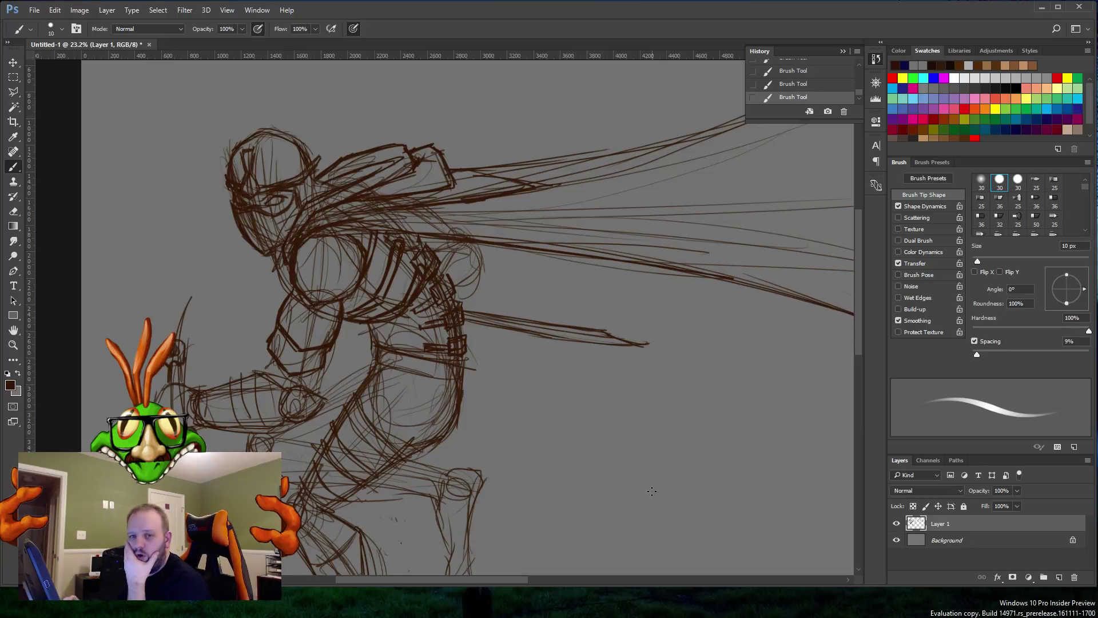
# Step: Flip the canvas horizontally via Image Rotation so the swordsman faces right
pyautogui.click(78, 10)
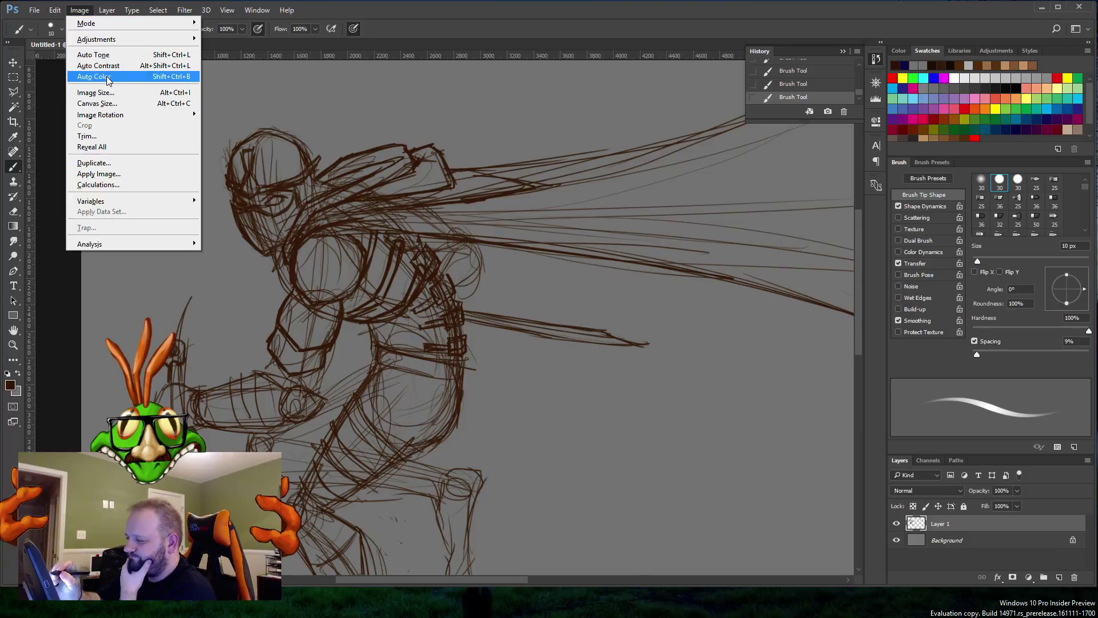
pyautogui.moveTo(115, 10)
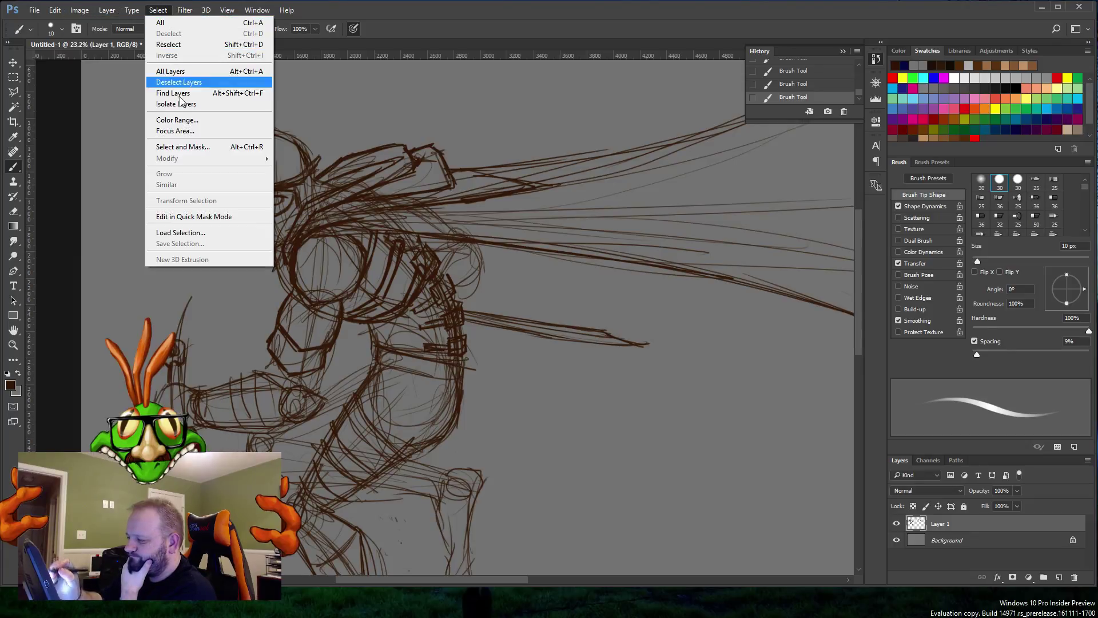
pyautogui.press('Escape')
pyautogui.click(90, 12)
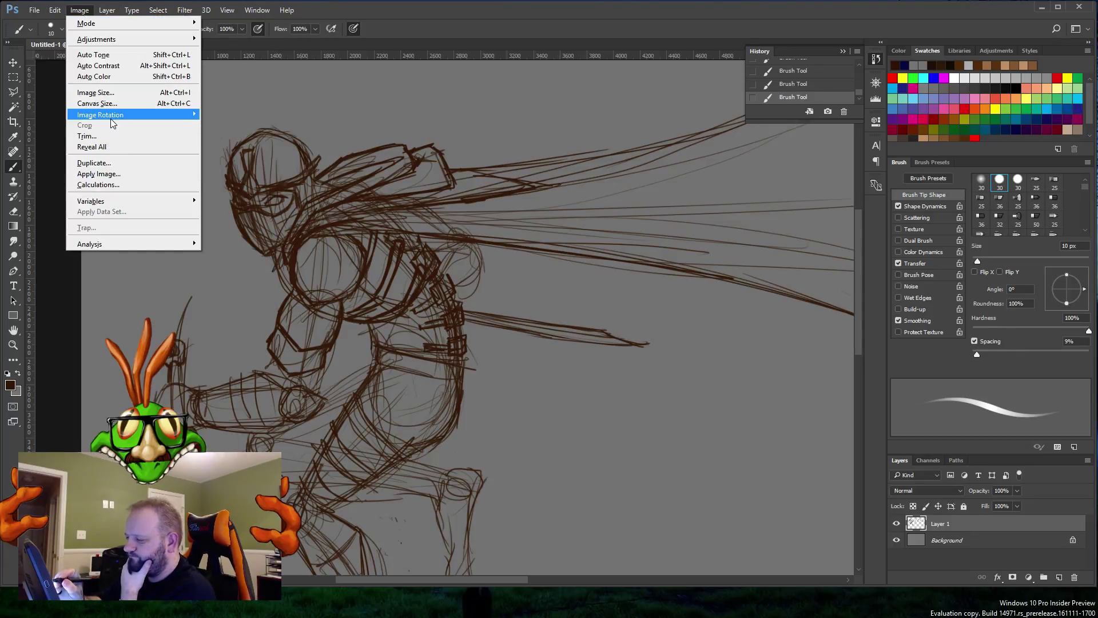
pyautogui.moveTo(111, 119)
pyautogui.click(242, 164)
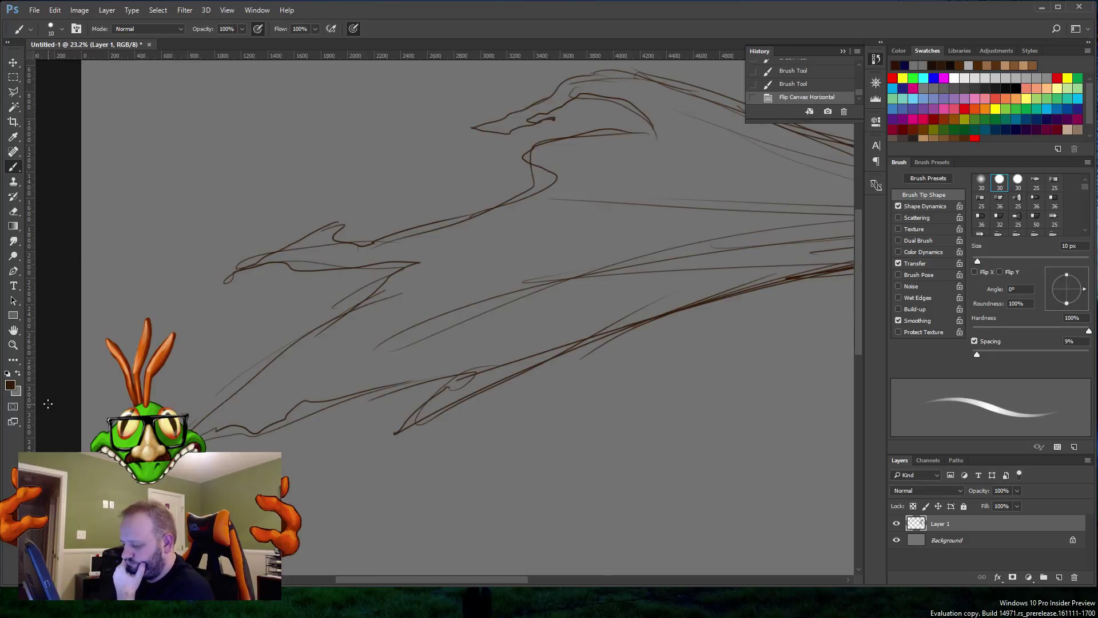
# Step: Zoom and pan to review the flipped sketch, then select the Background layer
pyautogui.click(13, 345)
pyautogui.moveTo(434, 379)
pyautogui.mouseDown()
pyautogui.moveTo(403, 389)
pyautogui.moveTo(417, 400)
pyautogui.mouseUp()
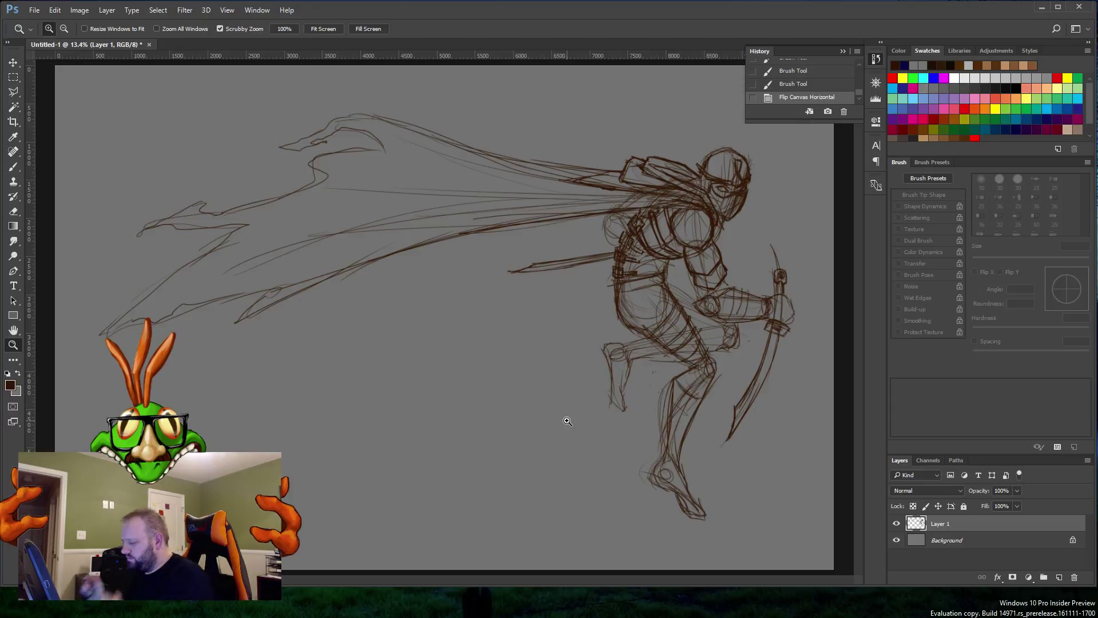
pyautogui.moveTo(643, 248); pyautogui.dragTo(691, 245)
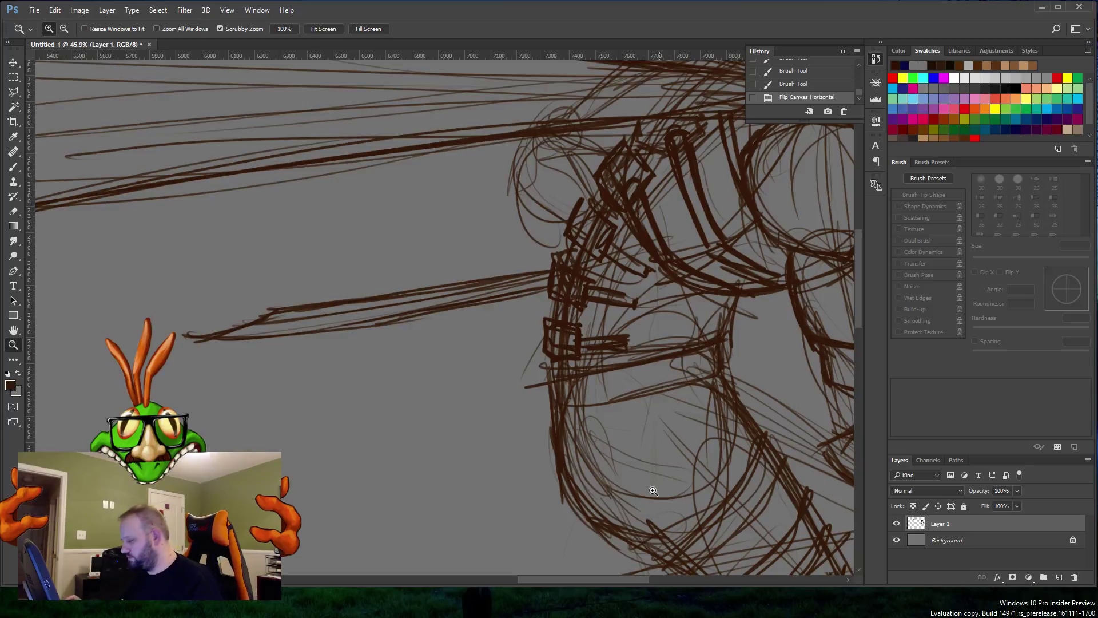
pyautogui.moveTo(568, 375); pyautogui.dragTo(418, 431)
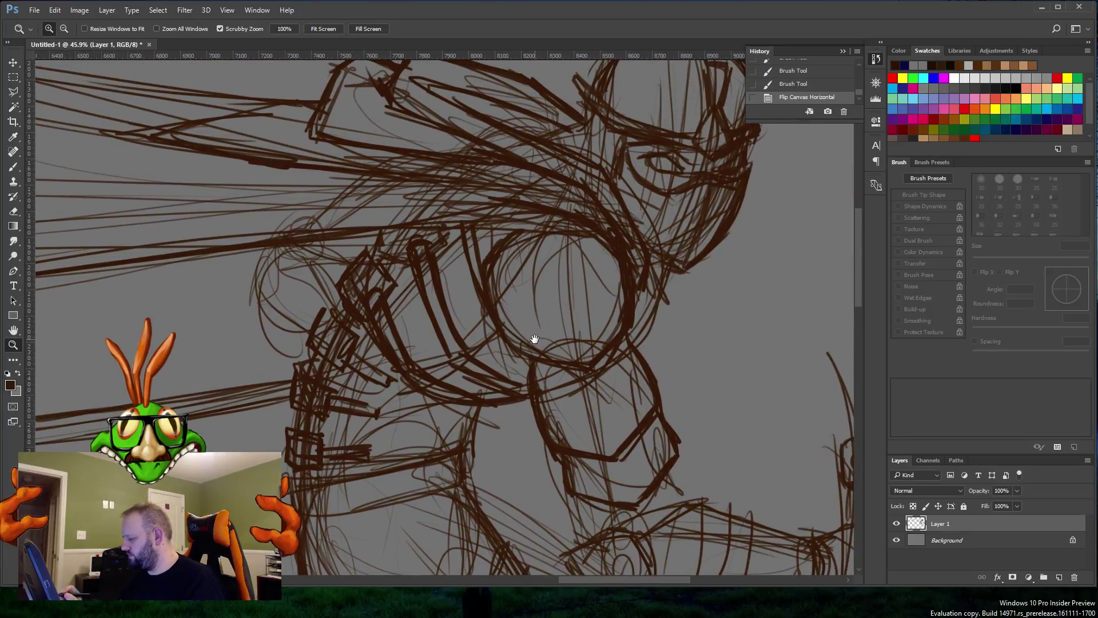
pyautogui.moveTo(538, 340); pyautogui.dragTo(517, 348)
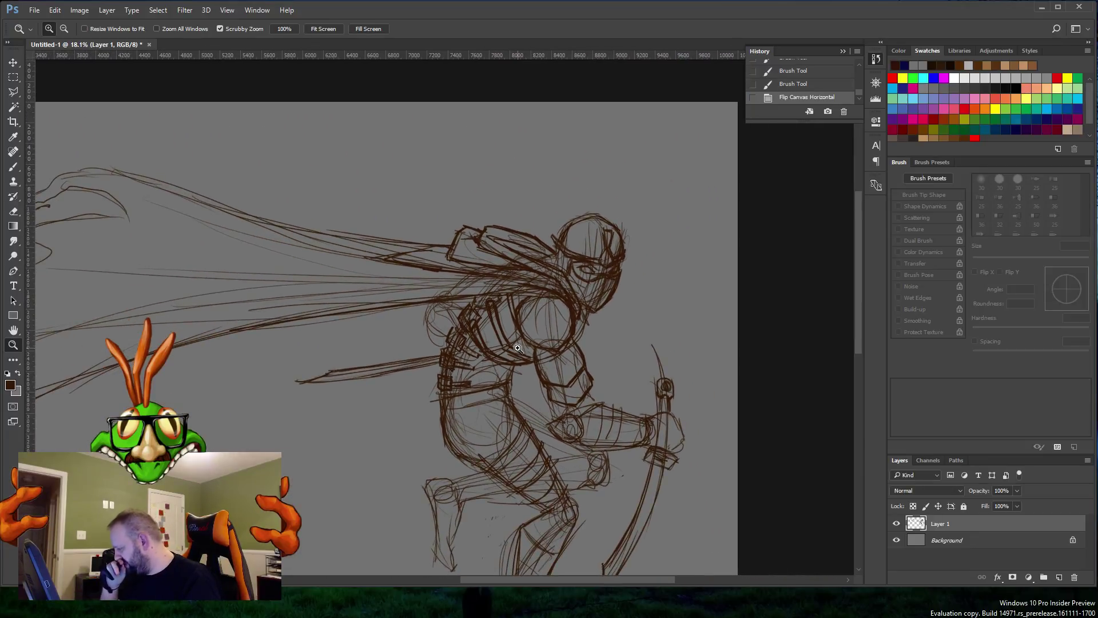
pyautogui.click(952, 540)
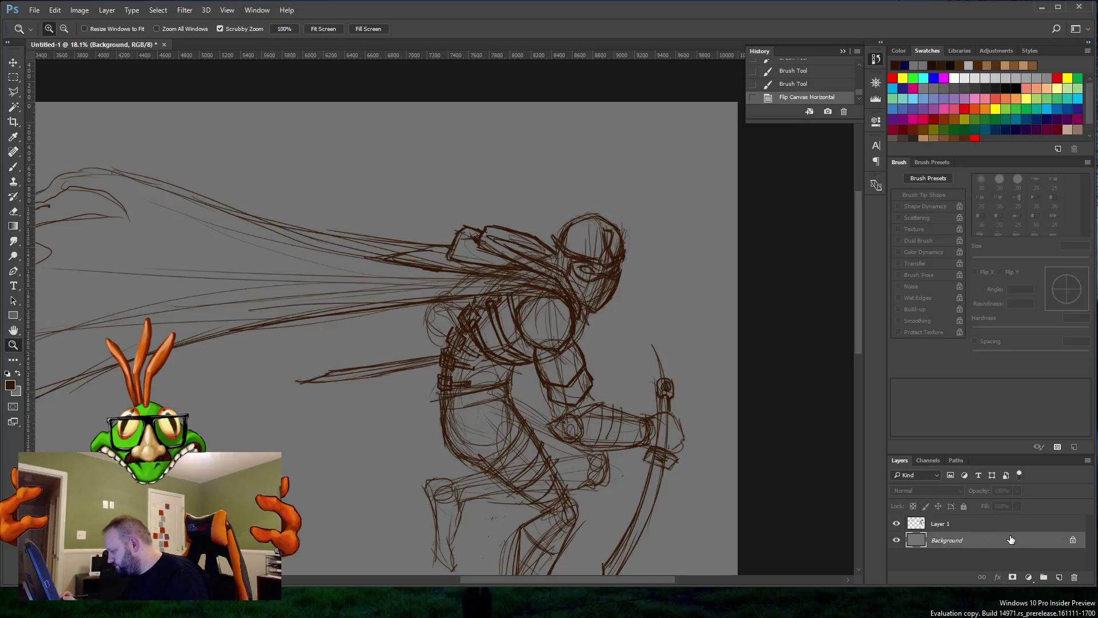
# Step: Add a new Layer 2 and set the sketch Layer 1 to Multiply blend mode
pyautogui.click(1059, 579)
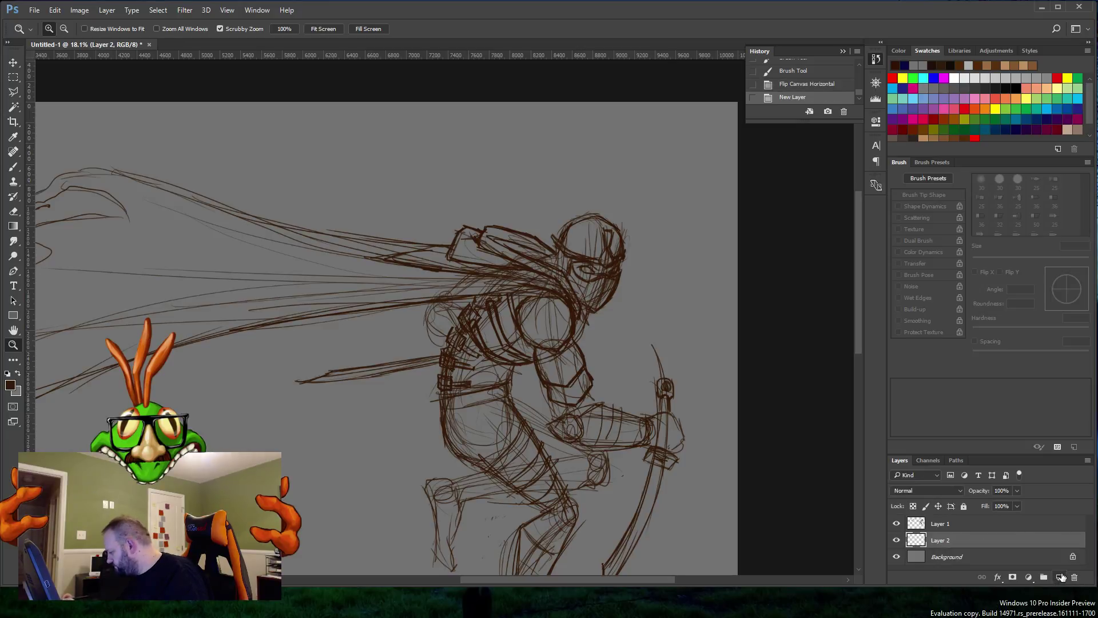
pyautogui.click(955, 524)
pyautogui.click(962, 491)
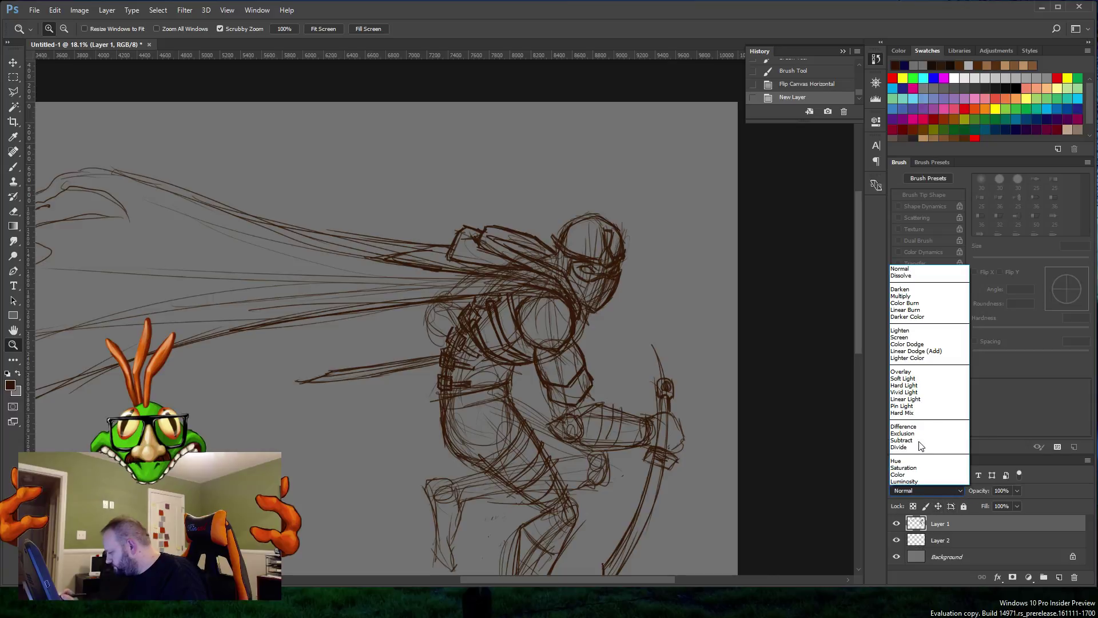
pyautogui.click(923, 296)
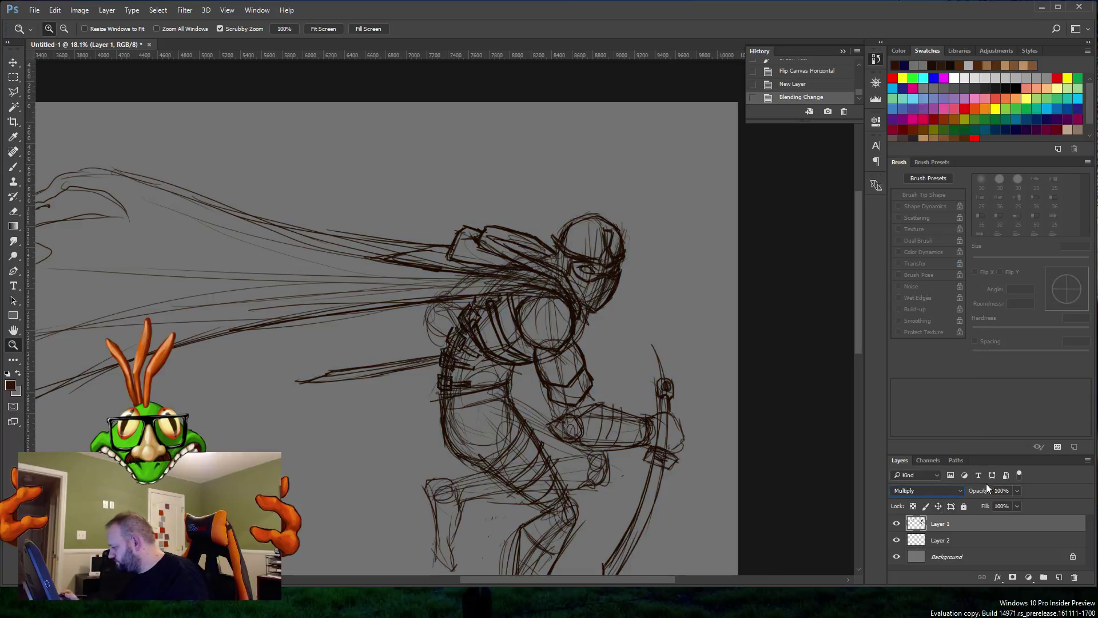
pyautogui.click(966, 540)
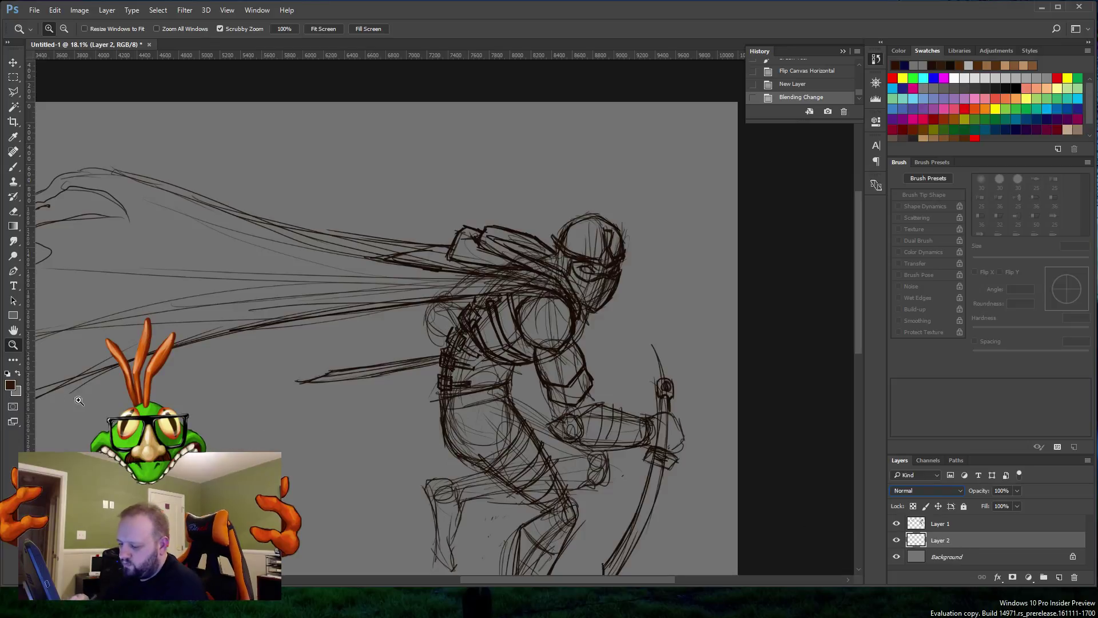
# Step: Set the foreground colour to a very dark, desaturated purple in the Color Picker
pyautogui.press('i')
pyautogui.click(9, 387)
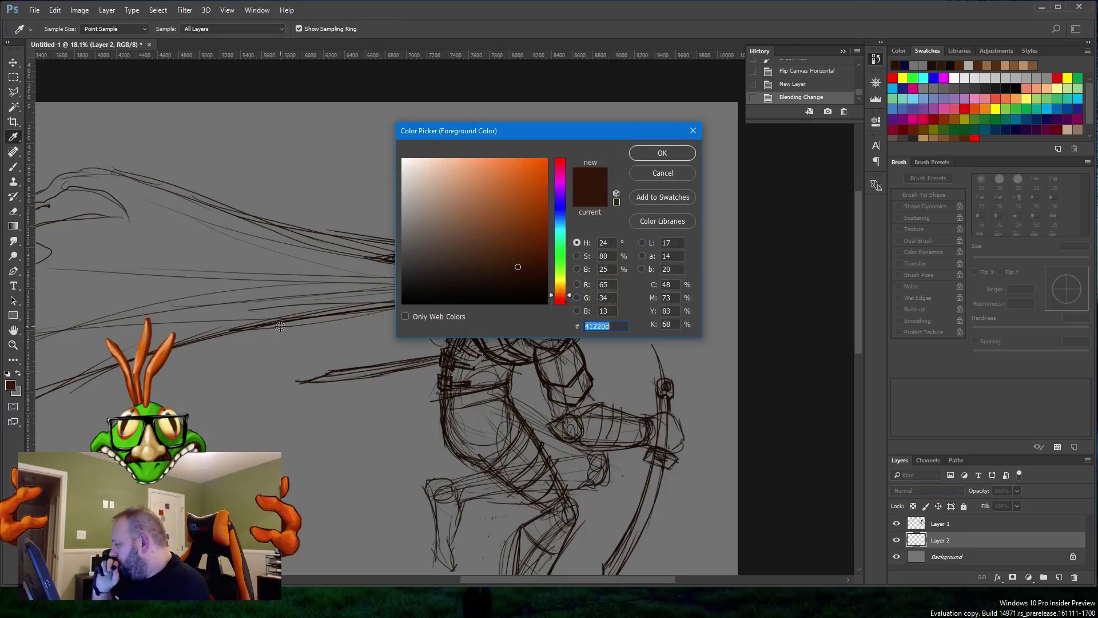
pyautogui.click(559, 205)
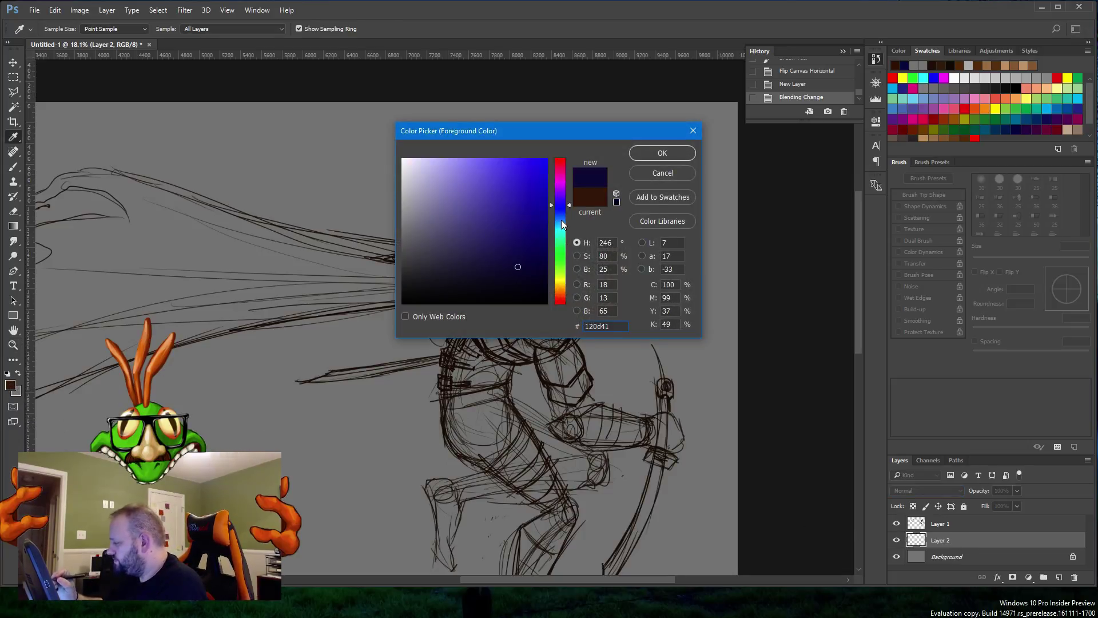
pyautogui.moveTo(561, 204); pyautogui.dragTo(563, 198)
pyautogui.moveTo(530, 270)
pyautogui.mouseDown()
pyautogui.moveTo(525, 252)
pyautogui.moveTo(528, 265)
pyautogui.mouseUp()
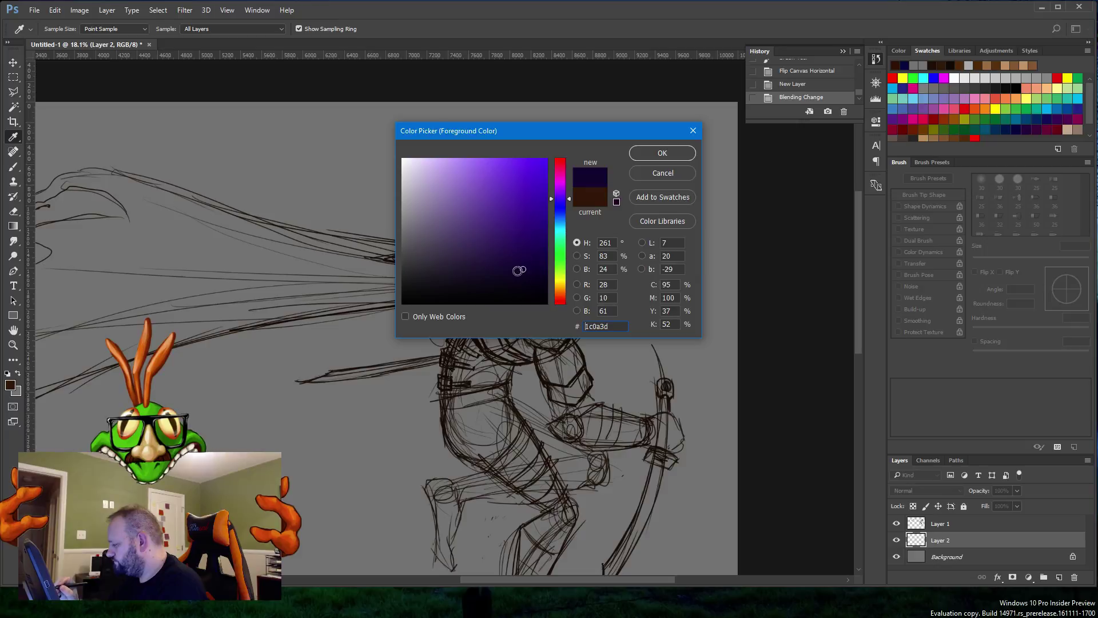
pyautogui.moveTo(518, 269); pyautogui.dragTo(482, 284)
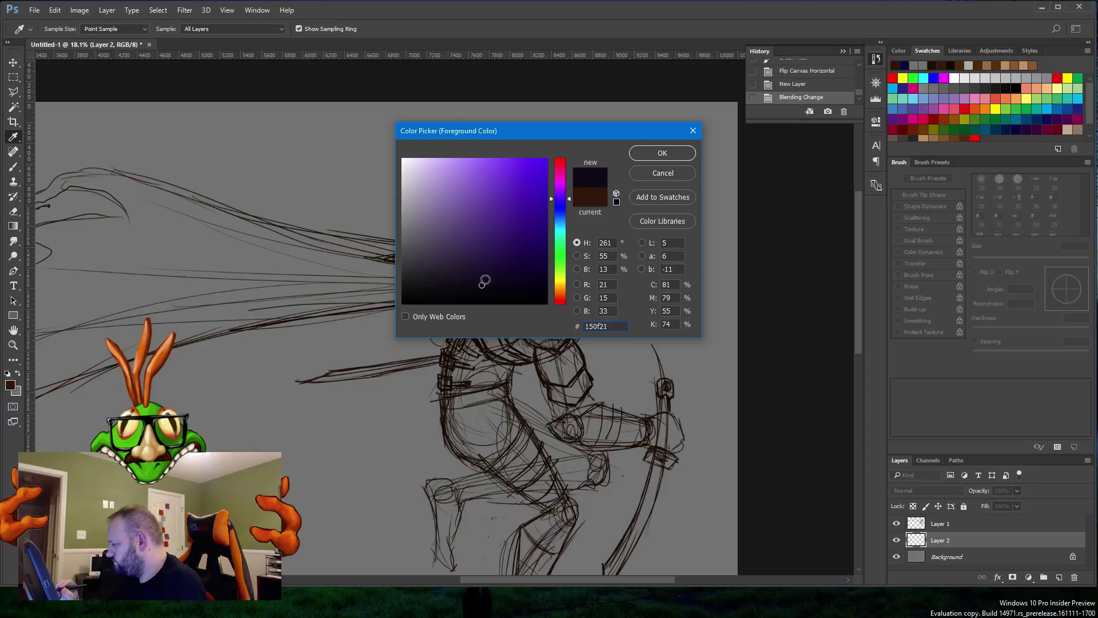
pyautogui.click(662, 153)
# Step: Set a 77 px brush and paint dark purple along the helmet outline and sword arm
pyautogui.press('z')
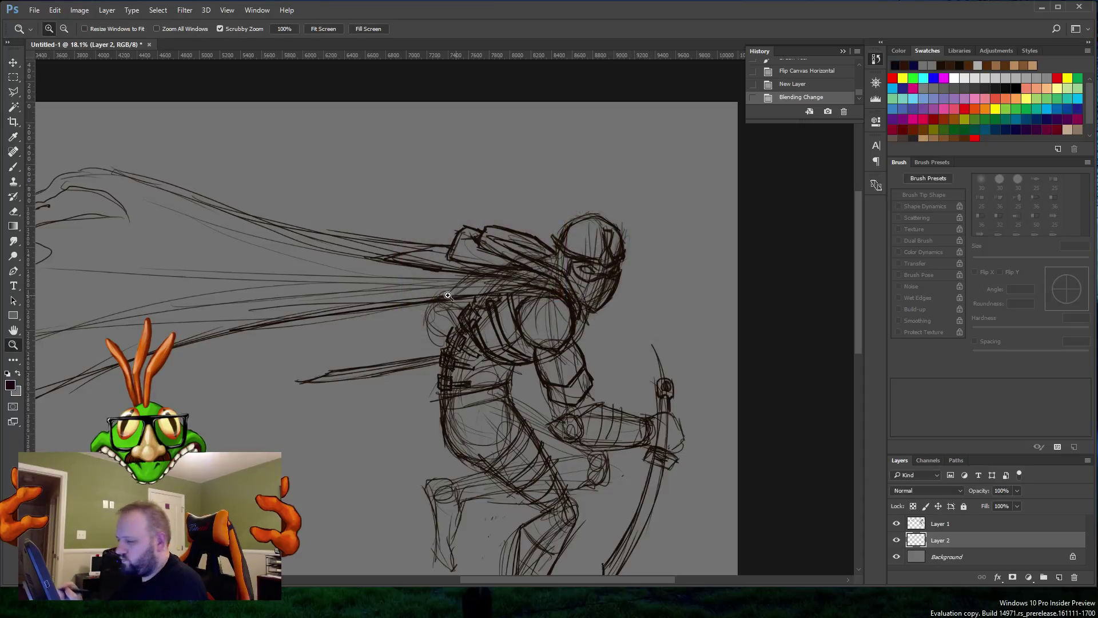
pyautogui.click(18, 175)
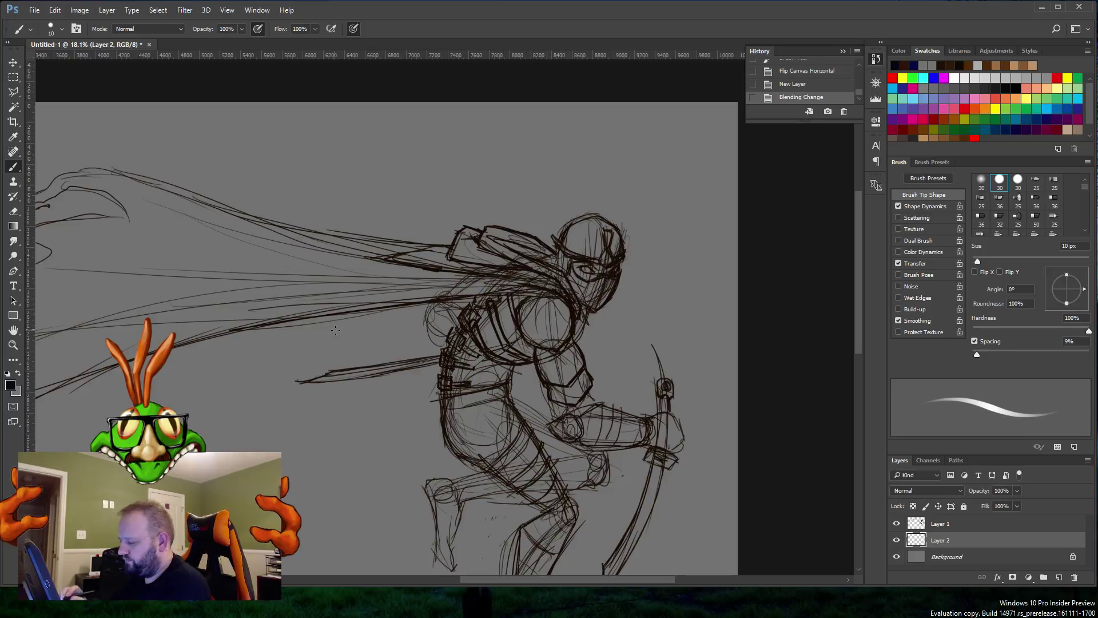
pyautogui.rightClick(420, 335)
pyautogui.moveTo(415, 359); pyautogui.dragTo(418, 361)
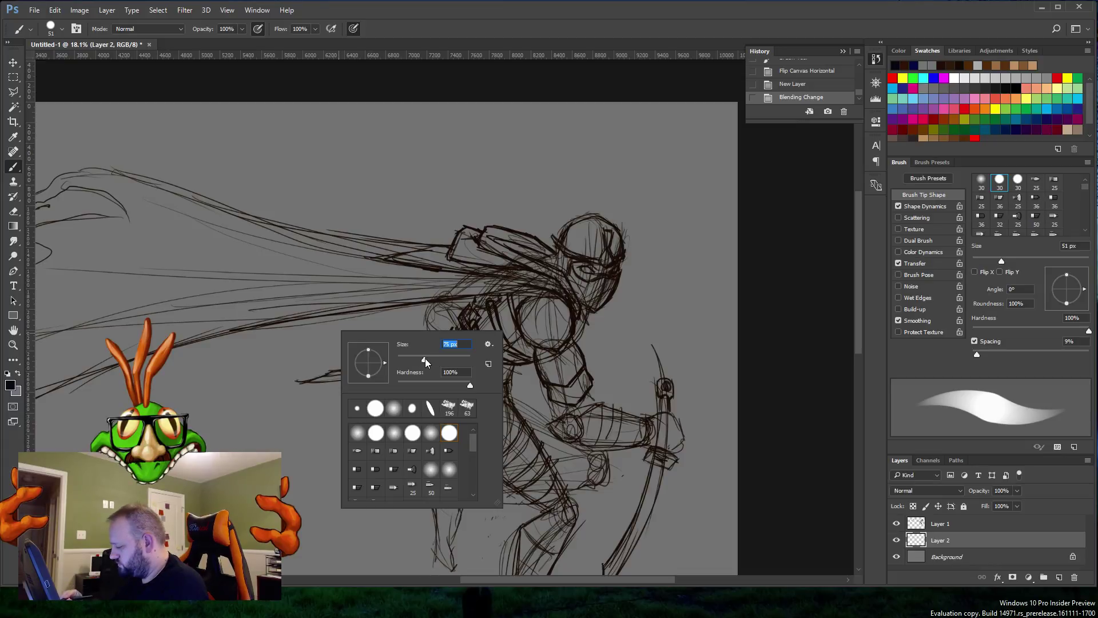
pyautogui.moveTo(424, 358); pyautogui.dragTo(425, 358)
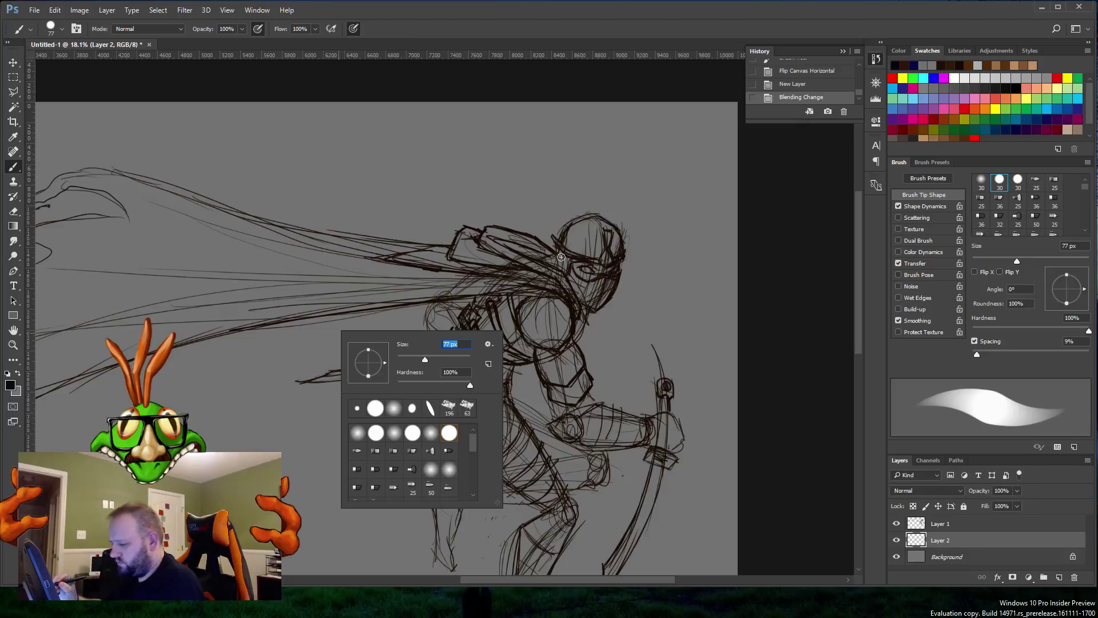
pyautogui.moveTo(560, 257)
pyautogui.mouseDown()
pyautogui.moveTo(570, 236)
pyautogui.moveTo(562, 257)
pyautogui.moveTo(571, 232)
pyautogui.moveTo(591, 222)
pyautogui.moveTo(616, 233)
pyautogui.moveTo(611, 285)
pyautogui.moveTo(593, 307)
pyautogui.moveTo(573, 297)
pyautogui.moveTo(565, 338)
pyautogui.moveTo(592, 411)
pyautogui.moveTo(663, 427)
pyautogui.moveTo(661, 393)
pyautogui.moveTo(682, 444)
pyautogui.moveTo(654, 443)
pyautogui.moveTo(661, 427)
pyautogui.moveTo(670, 461)
pyautogui.mouseUp()
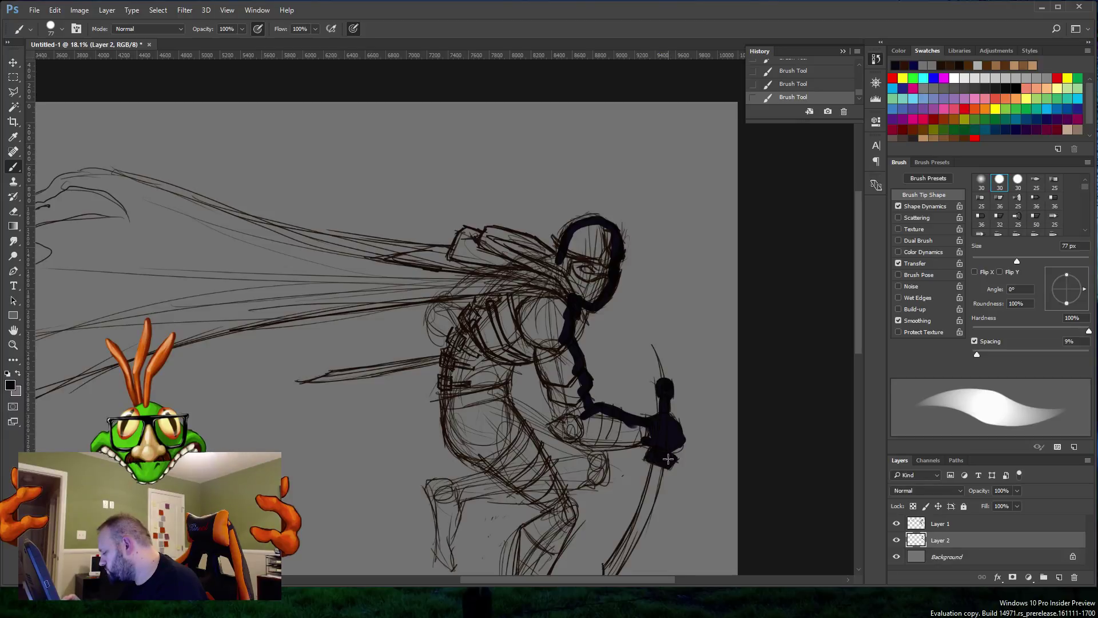
pyautogui.moveTo(567, 435)
pyautogui.mouseDown()
pyautogui.moveTo(552, 425)
pyautogui.moveTo(591, 446)
pyautogui.moveTo(649, 441)
pyautogui.moveTo(606, 432)
pyautogui.moveTo(624, 426)
pyautogui.moveTo(617, 419)
pyautogui.moveTo(589, 422)
pyautogui.moveTo(604, 438)
pyautogui.moveTo(657, 437)
pyautogui.mouseUp()
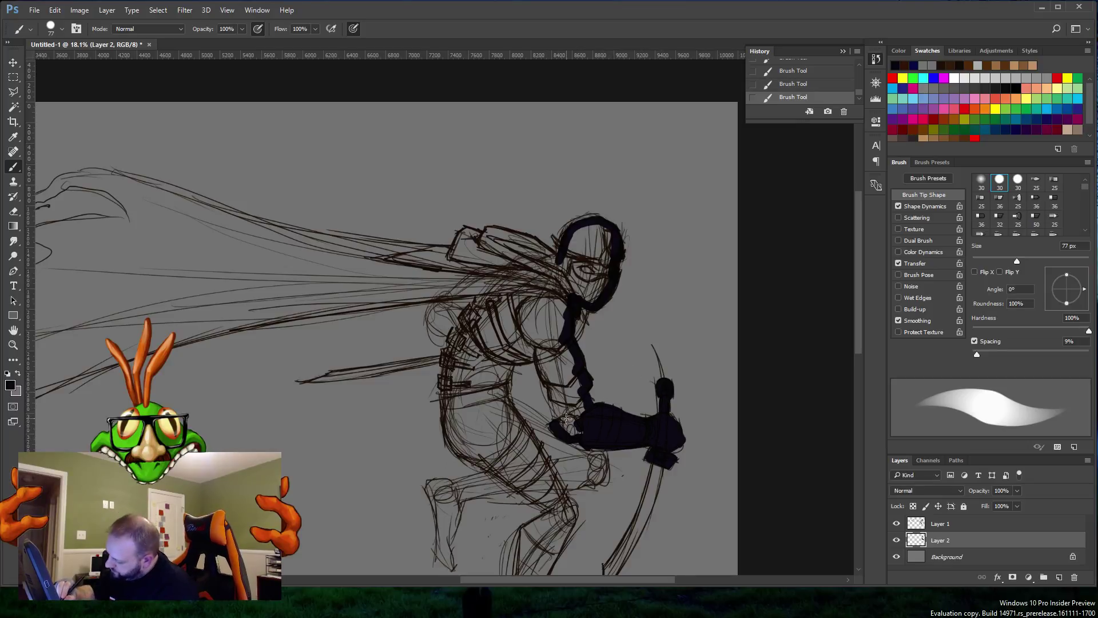
# Step: Block in the upper arm and near arm in solid dark purple
pyautogui.moveTo(553, 397)
pyautogui.mouseDown()
pyautogui.moveTo(543, 341)
pyautogui.moveTo(520, 307)
pyautogui.mouseUp()
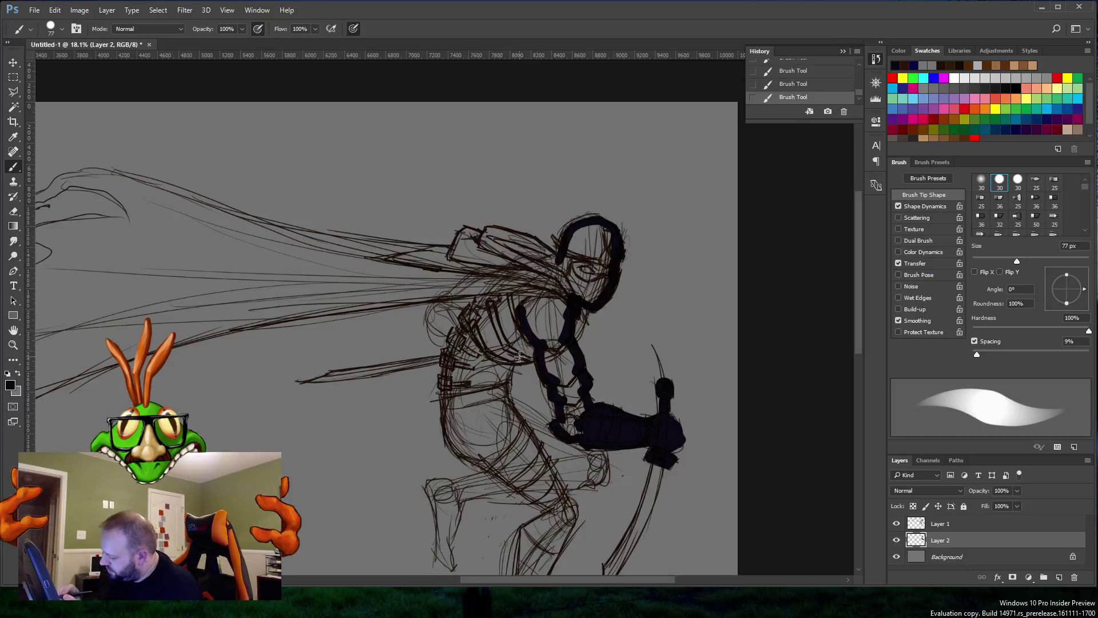
pyautogui.moveTo(503, 360)
pyautogui.mouseDown()
pyautogui.moveTo(532, 355)
pyautogui.moveTo(507, 362)
pyautogui.moveTo(502, 381)
pyautogui.moveTo(543, 455)
pyautogui.mouseUp()
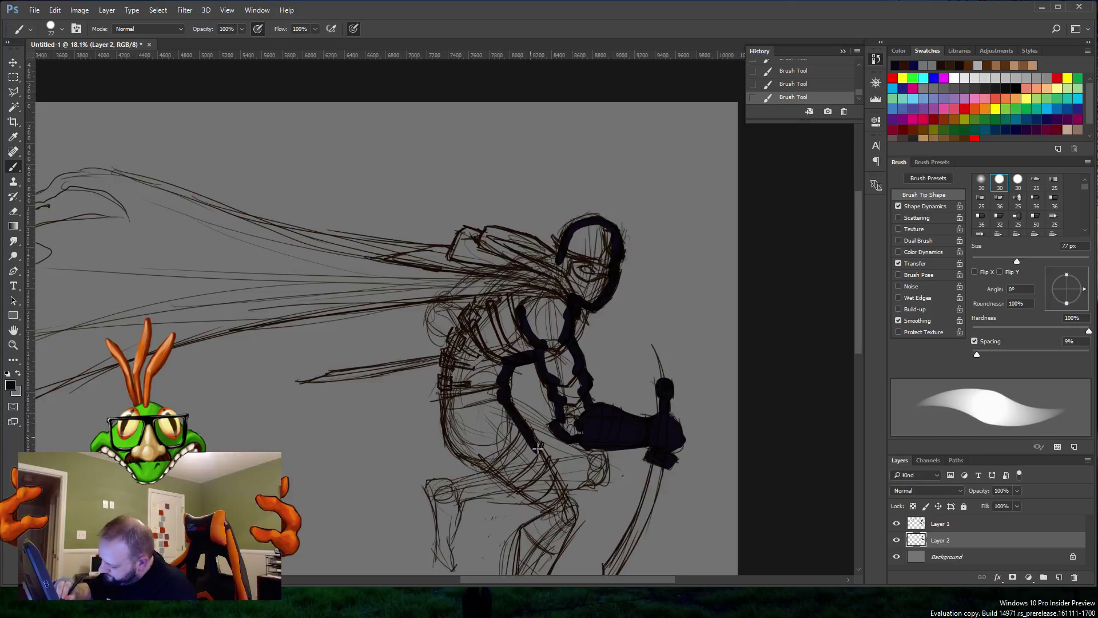
pyautogui.moveTo(506, 403); pyautogui.dragTo(572, 509)
pyautogui.moveTo(526, 441); pyautogui.dragTo(550, 481)
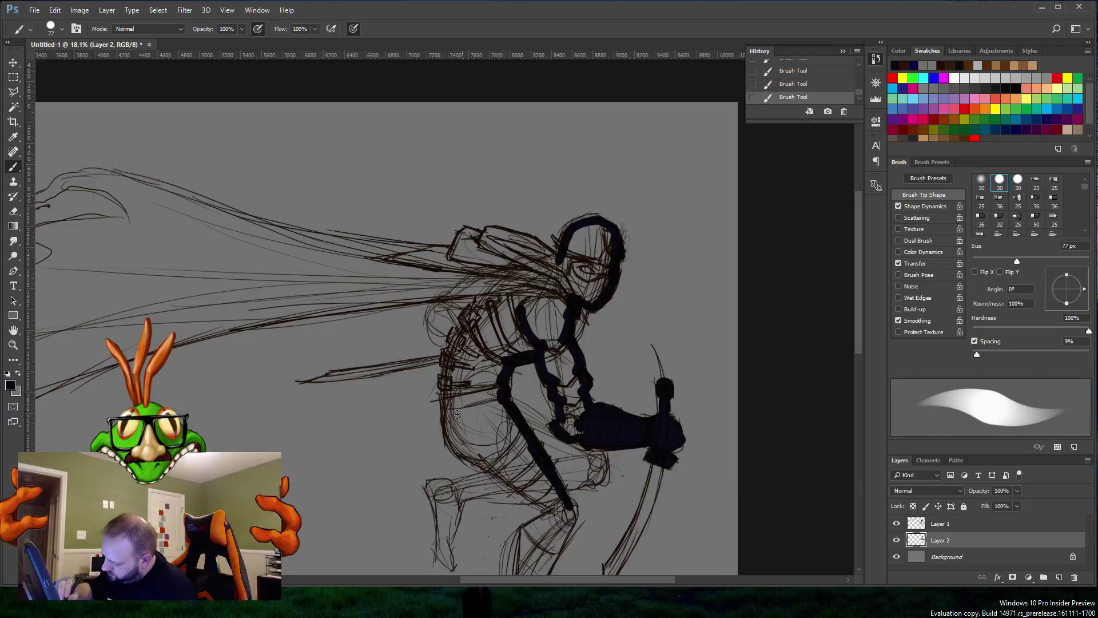
pyautogui.moveTo(453, 441)
pyautogui.mouseDown()
pyautogui.moveTo(461, 452)
pyautogui.moveTo(446, 414)
pyautogui.moveTo(447, 361)
pyautogui.moveTo(466, 312)
pyautogui.moveTo(493, 291)
pyautogui.mouseUp()
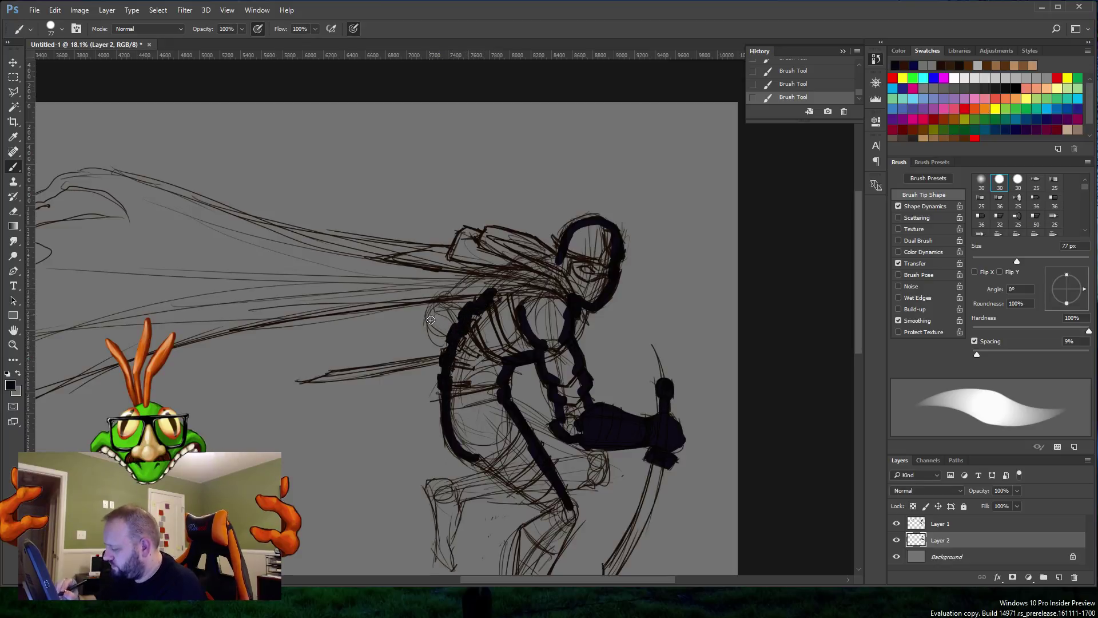
# Step: Fill the shoulder pack and turn the streaming lance lines into solid dark shapes
pyautogui.moveTo(432, 314)
pyautogui.mouseDown()
pyautogui.moveTo(449, 342)
pyautogui.moveTo(441, 331)
pyautogui.moveTo(459, 326)
pyautogui.moveTo(454, 314)
pyautogui.moveTo(443, 327)
pyautogui.moveTo(462, 304)
pyautogui.mouseUp()
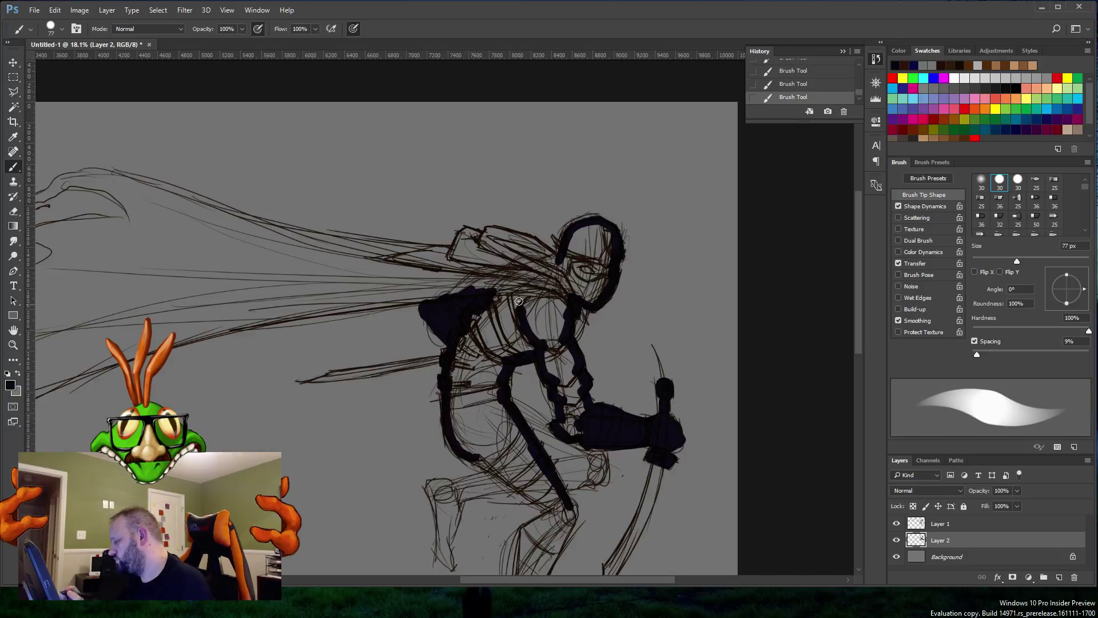
pyautogui.moveTo(307, 382); pyautogui.dragTo(455, 358)
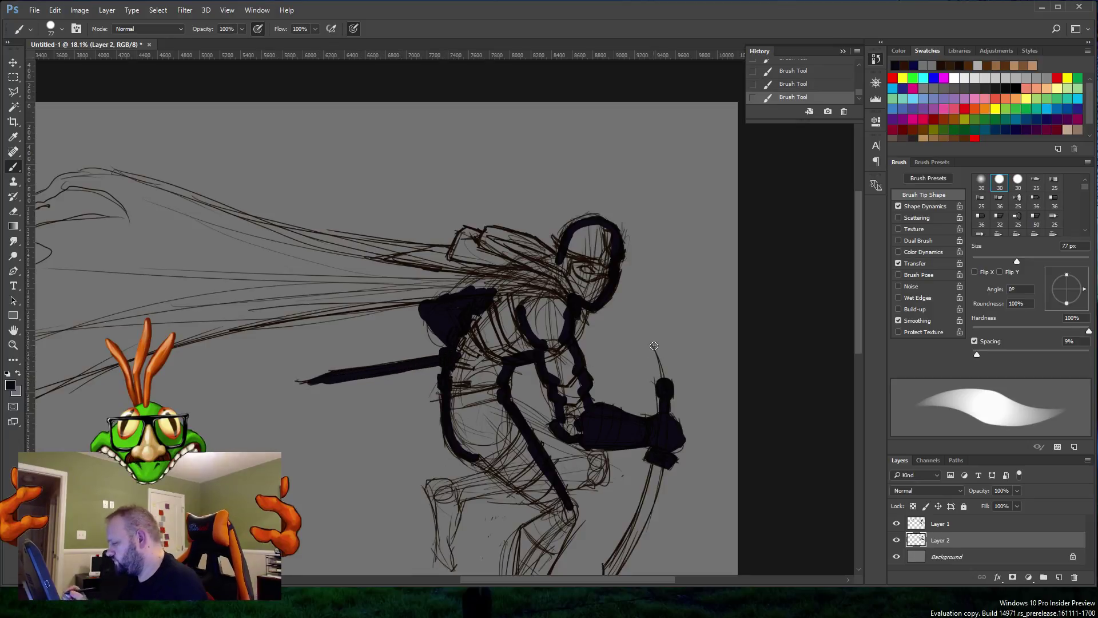
pyautogui.moveTo(485, 237)
pyautogui.mouseDown()
pyautogui.moveTo(521, 236)
pyautogui.moveTo(551, 259)
pyautogui.mouseUp()
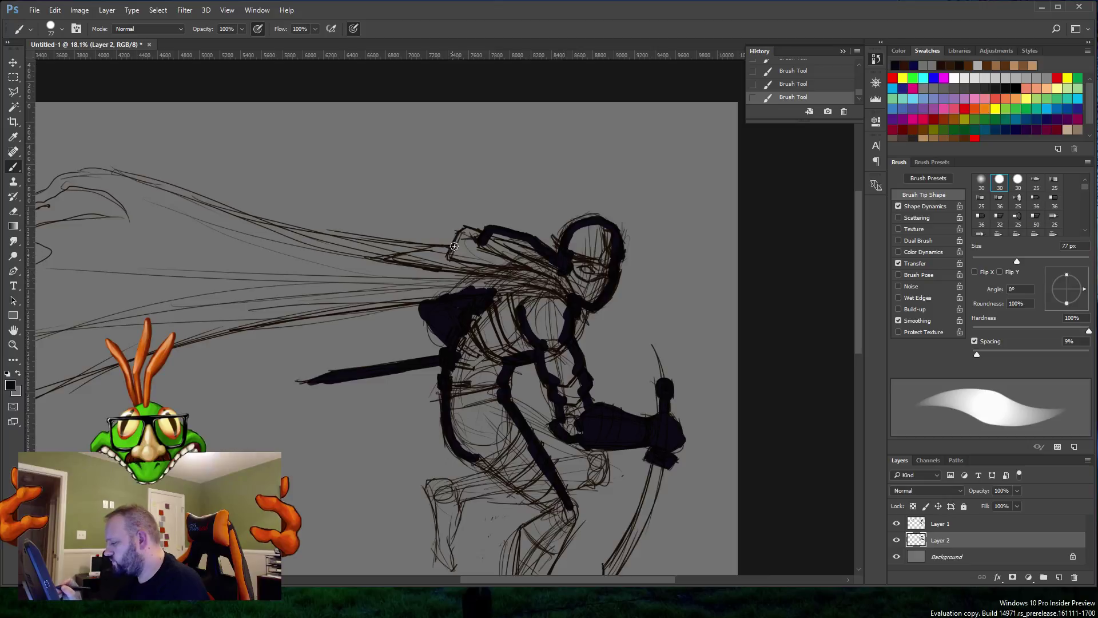
pyautogui.moveTo(454, 246)
pyautogui.mouseDown()
pyautogui.moveTo(506, 244)
pyautogui.moveTo(487, 239)
pyautogui.moveTo(510, 242)
pyautogui.mouseUp()
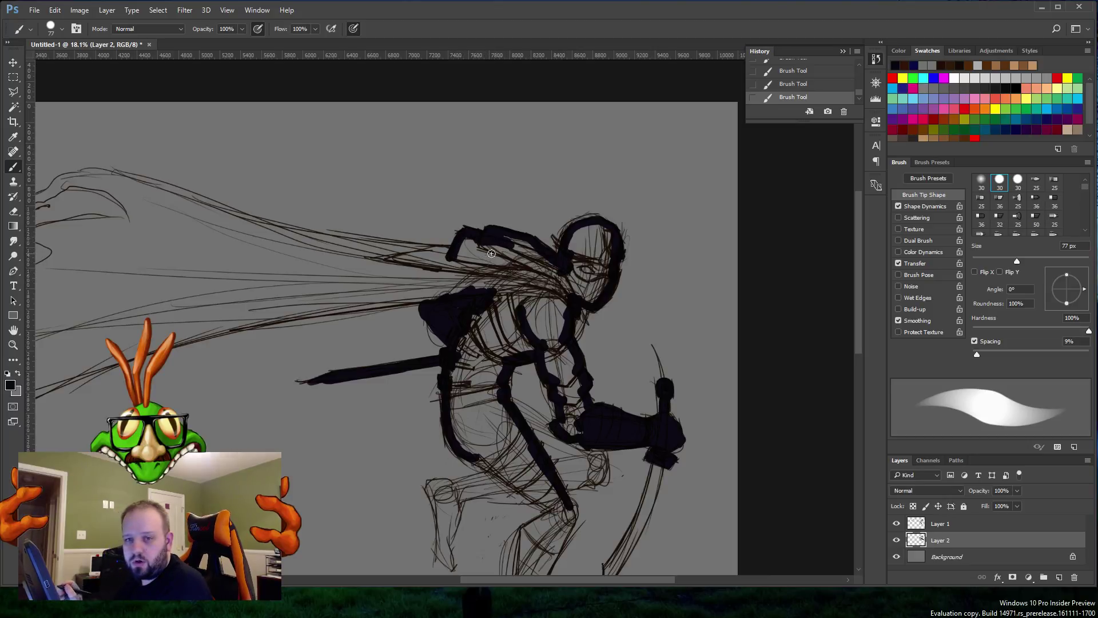
pyautogui.moveTo(428, 253)
pyautogui.mouseDown()
pyautogui.moveTo(447, 252)
pyautogui.moveTo(377, 263)
pyautogui.moveTo(438, 257)
pyautogui.mouseUp()
pyautogui.moveTo(234, 323); pyautogui.dragTo(523, 297)
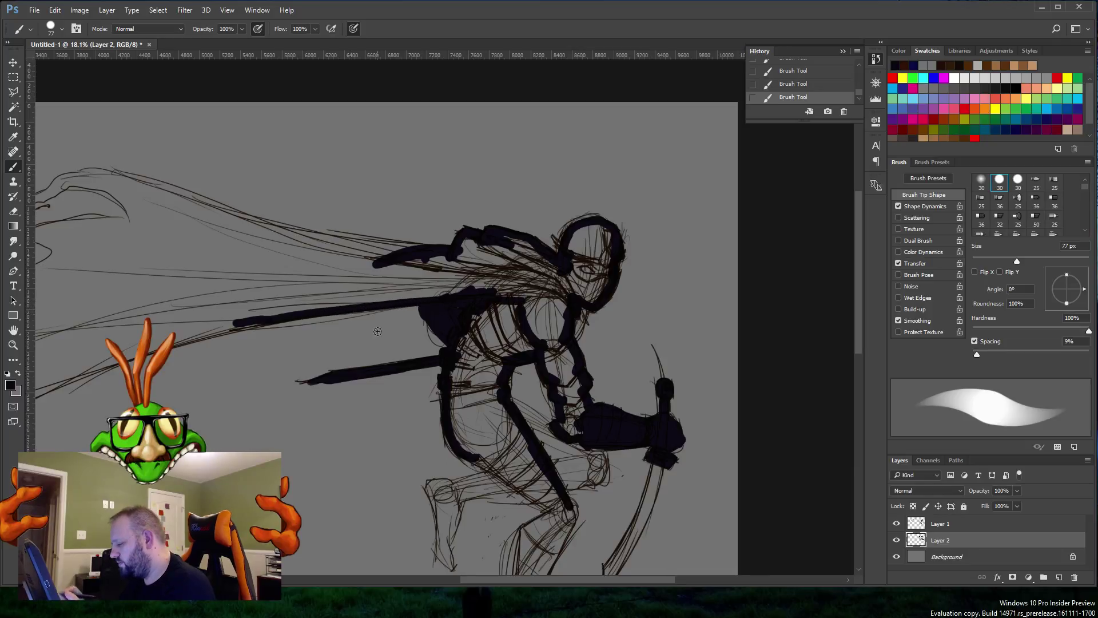
pyautogui.moveTo(60, 382)
pyautogui.mouseDown()
pyautogui.moveTo(282, 314)
pyautogui.moveTo(130, 359)
pyautogui.moveTo(283, 319)
pyautogui.moveTo(452, 297)
pyautogui.mouseUp()
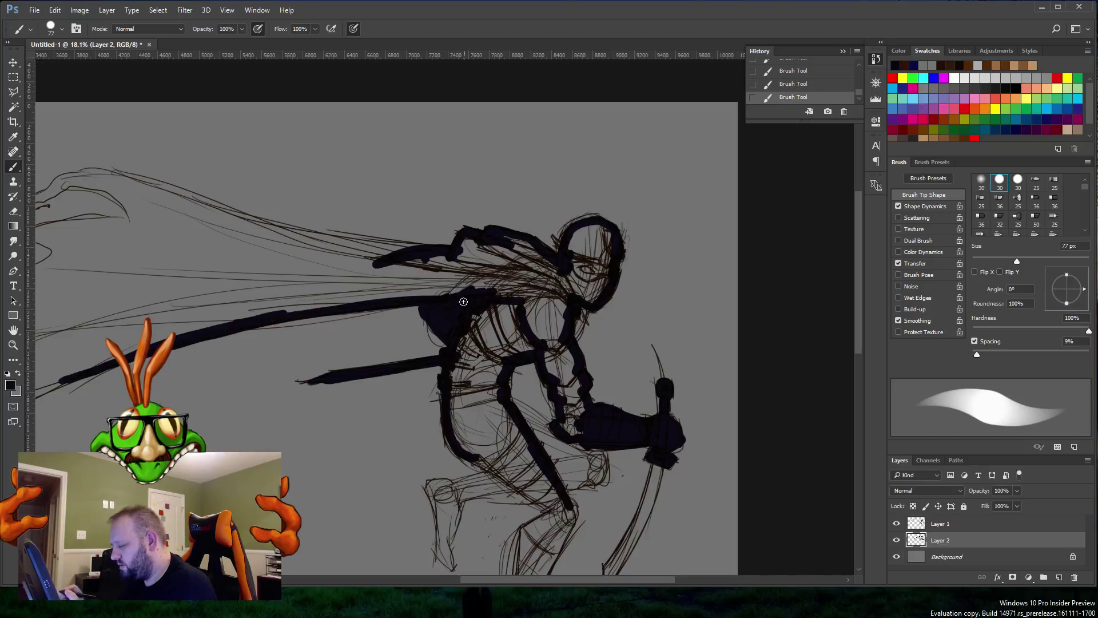
# Step: Fill the helmet, sword hand area, chest, torso and back in dark purple
pyautogui.moveTo(573, 239)
pyautogui.mouseDown()
pyautogui.moveTo(603, 232)
pyautogui.moveTo(564, 257)
pyautogui.moveTo(603, 257)
pyautogui.moveTo(603, 289)
pyautogui.mouseUp()
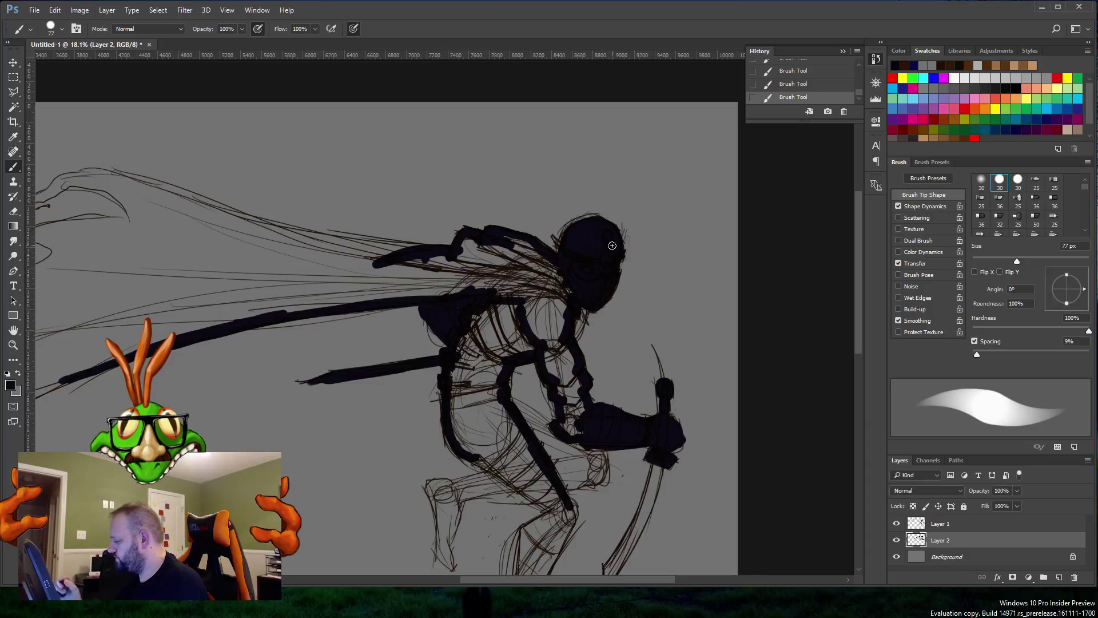
pyautogui.moveTo(563, 427)
pyautogui.mouseDown()
pyautogui.moveTo(578, 439)
pyautogui.moveTo(608, 447)
pyautogui.moveTo(590, 443)
pyautogui.moveTo(581, 397)
pyautogui.moveTo(572, 410)
pyautogui.moveTo(565, 401)
pyautogui.moveTo(559, 358)
pyautogui.moveTo(559, 389)
pyautogui.moveTo(571, 374)
pyautogui.moveTo(578, 403)
pyautogui.moveTo(563, 349)
pyautogui.moveTo(552, 367)
pyautogui.moveTo(547, 354)
pyautogui.moveTo(569, 319)
pyautogui.moveTo(528, 336)
pyautogui.moveTo(557, 281)
pyautogui.moveTo(541, 310)
pyautogui.moveTo(562, 297)
pyautogui.mouseUp()
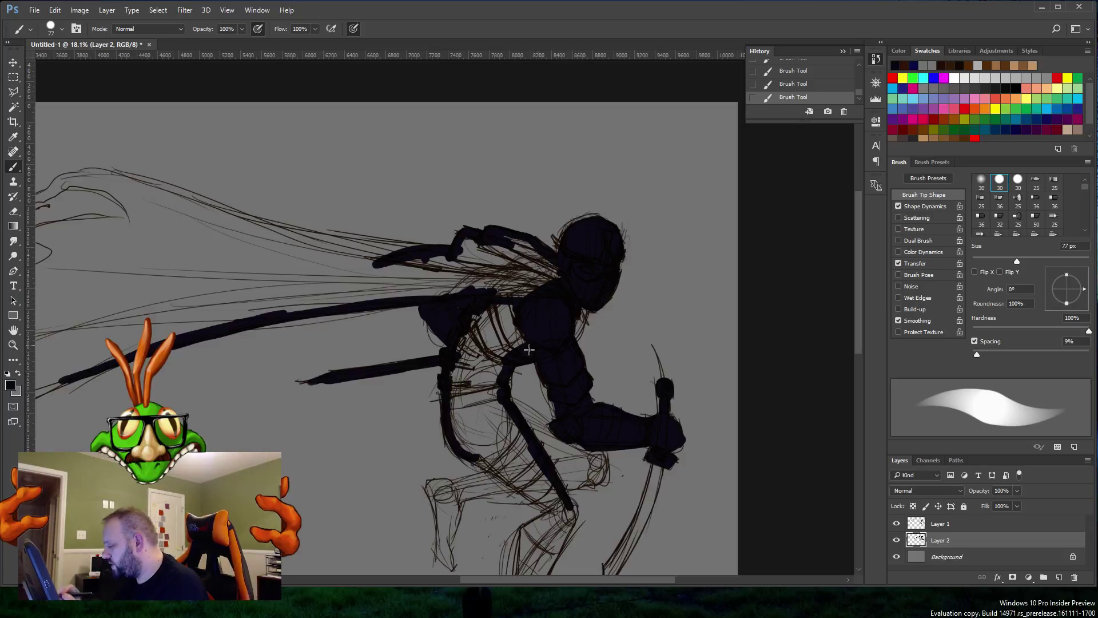
pyautogui.moveTo(493, 364)
pyautogui.mouseDown()
pyautogui.moveTo(525, 322)
pyautogui.moveTo(471, 317)
pyautogui.moveTo(521, 292)
pyautogui.moveTo(504, 297)
pyautogui.moveTo(484, 278)
pyautogui.moveTo(511, 251)
pyautogui.moveTo(462, 250)
pyautogui.moveTo(501, 258)
pyautogui.mouseUp()
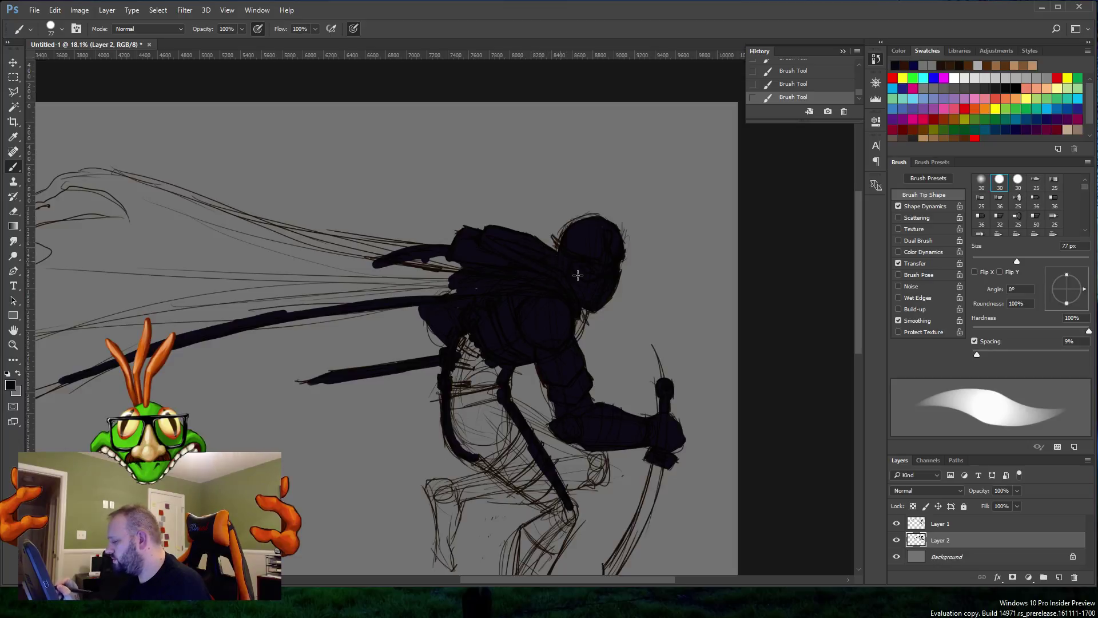
pyautogui.moveTo(484, 283)
pyautogui.mouseDown()
pyautogui.moveTo(443, 284)
pyautogui.moveTo(462, 255)
pyautogui.moveTo(437, 258)
pyautogui.moveTo(448, 262)
pyautogui.mouseUp()
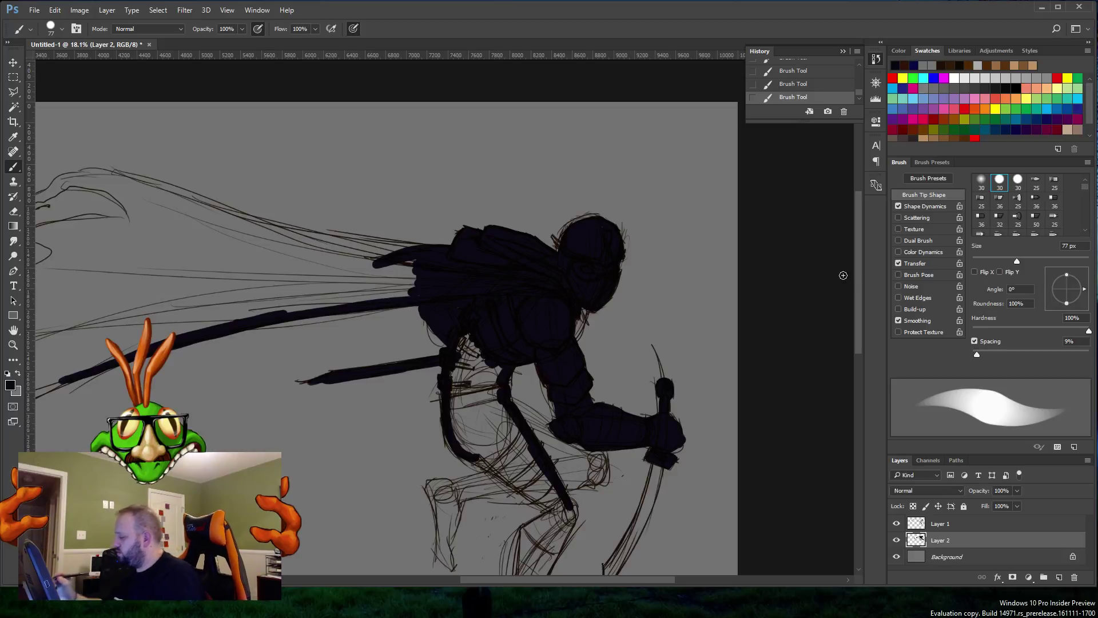
pyautogui.moveTo(856, 280)
pyautogui.mouseDown()
pyautogui.moveTo(854, 328)
pyautogui.moveTo(844, 326)
pyautogui.mouseUp()
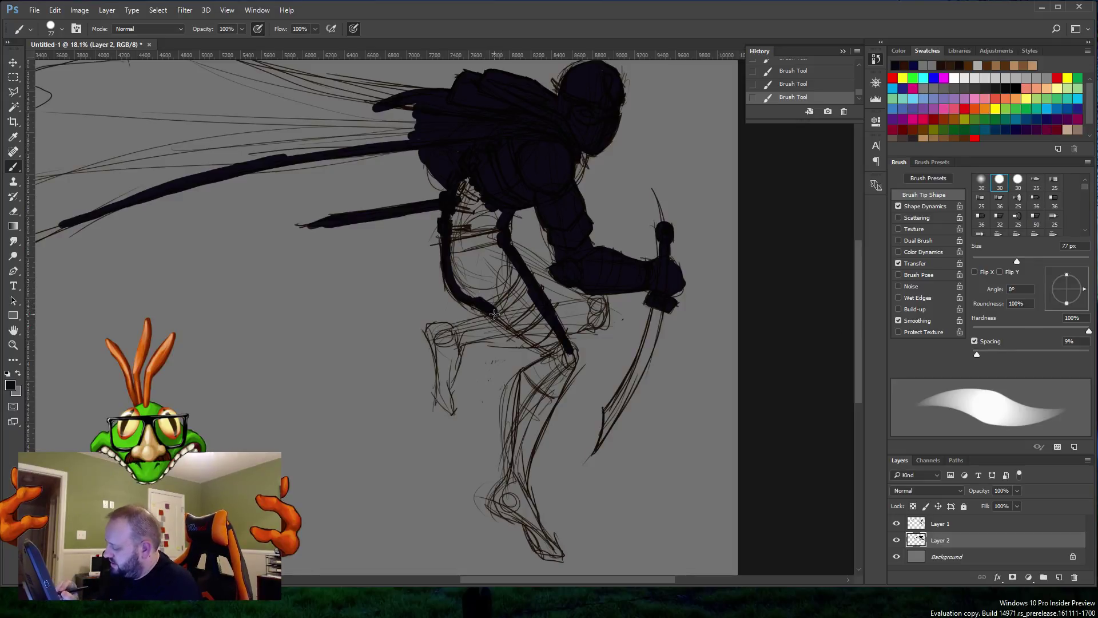
# Step: Paint the hip, knee, shin and foot dark purple and start filling the back foot
pyautogui.moveTo(490, 313)
pyautogui.mouseDown()
pyautogui.moveTo(516, 335)
pyautogui.moveTo(534, 314)
pyautogui.moveTo(526, 336)
pyautogui.moveTo(550, 337)
pyautogui.moveTo(533, 350)
pyautogui.moveTo(555, 361)
pyautogui.mouseUp()
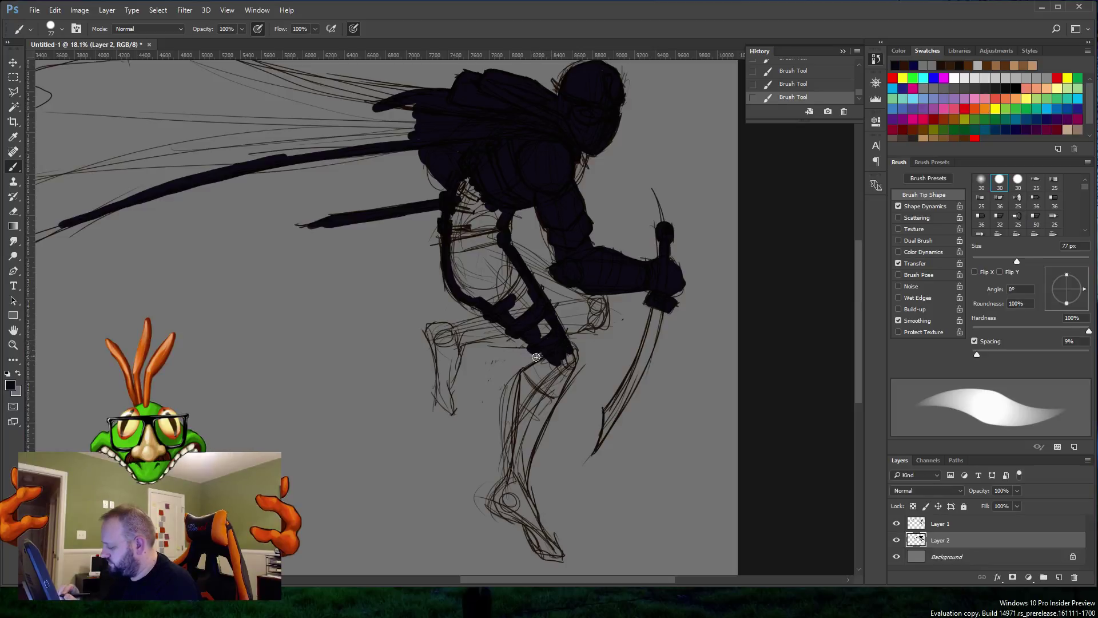
pyautogui.moveTo(503, 495)
pyautogui.mouseDown()
pyautogui.moveTo(523, 381)
pyautogui.moveTo(555, 354)
pyautogui.moveTo(525, 389)
pyautogui.moveTo(554, 359)
pyautogui.moveTo(572, 359)
pyautogui.moveTo(518, 474)
pyautogui.moveTo(574, 366)
pyautogui.moveTo(526, 461)
pyautogui.moveTo(544, 404)
pyautogui.moveTo(524, 436)
pyautogui.mouseUp()
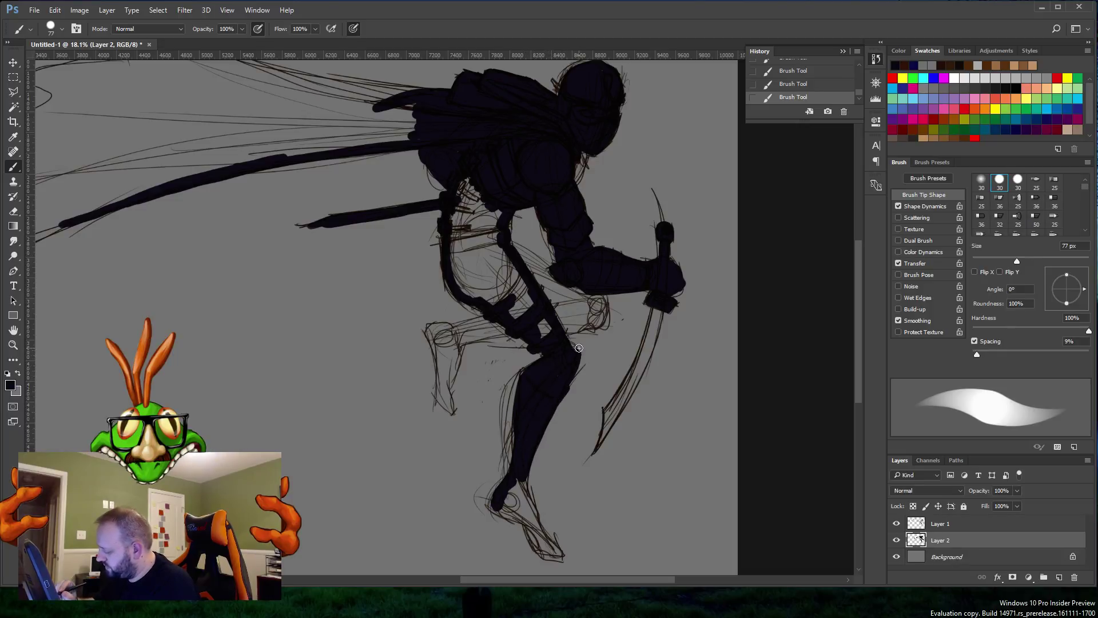
pyautogui.moveTo(579, 348)
pyautogui.mouseDown()
pyautogui.moveTo(568, 386)
pyautogui.moveTo(581, 346)
pyautogui.mouseUp()
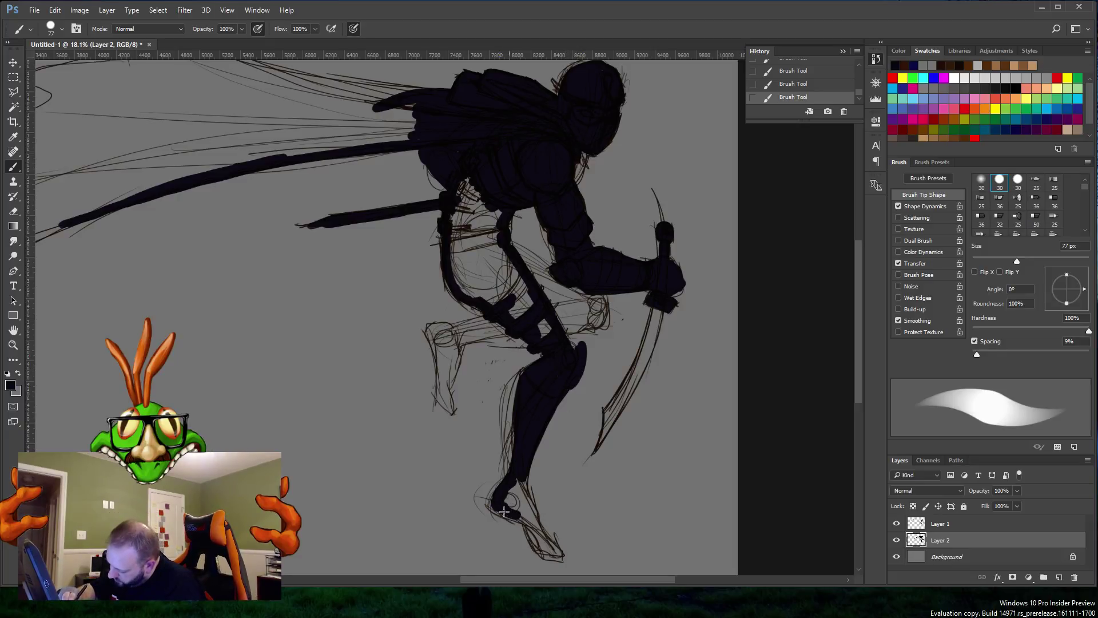
pyautogui.moveTo(504, 511)
pyautogui.mouseDown()
pyautogui.moveTo(540, 548)
pyautogui.moveTo(561, 552)
pyautogui.moveTo(540, 536)
pyautogui.moveTo(555, 549)
pyautogui.moveTo(523, 478)
pyautogui.moveTo(510, 497)
pyautogui.mouseUp()
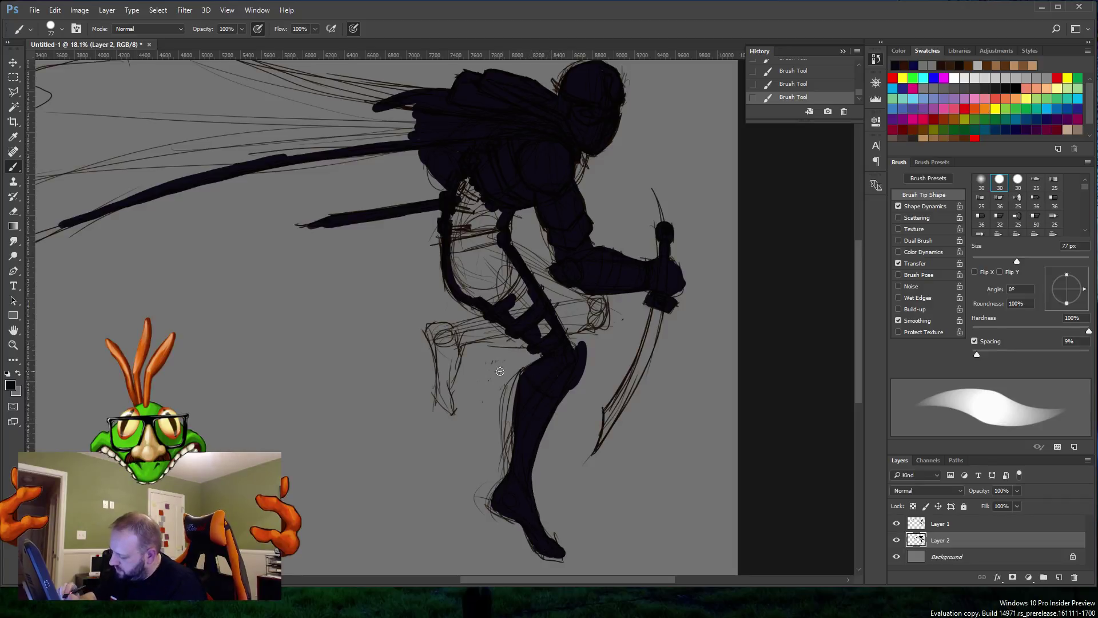
pyautogui.moveTo(443, 400)
pyautogui.mouseDown()
pyautogui.moveTo(465, 340)
pyautogui.moveTo(447, 369)
pyautogui.moveTo(442, 353)
pyautogui.moveTo(441, 374)
pyautogui.moveTo(432, 329)
pyautogui.moveTo(454, 333)
pyautogui.moveTo(442, 327)
pyautogui.moveTo(445, 348)
pyautogui.moveTo(477, 335)
pyautogui.moveTo(434, 330)
pyautogui.moveTo(489, 322)
pyautogui.moveTo(467, 330)
pyautogui.moveTo(518, 328)
pyautogui.moveTo(463, 338)
pyautogui.moveTo(587, 334)
pyautogui.moveTo(619, 302)
pyautogui.moveTo(541, 332)
pyautogui.moveTo(583, 321)
pyautogui.moveTo(560, 313)
pyautogui.moveTo(598, 306)
pyautogui.moveTo(565, 301)
pyautogui.mouseUp()
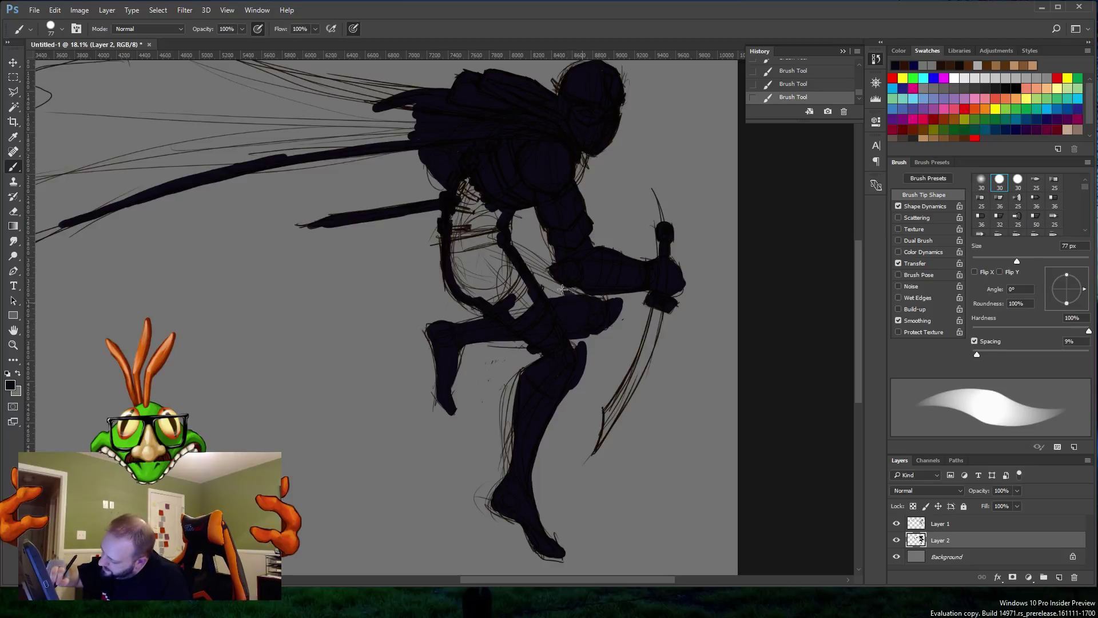
# Step: Fill the forearm, gaps between torso and back leg, and the curved blade solid dark purple
pyautogui.moveTo(562, 290)
pyautogui.mouseDown()
pyautogui.moveTo(543, 270)
pyautogui.moveTo(590, 301)
pyautogui.moveTo(507, 244)
pyautogui.moveTo(581, 299)
pyautogui.moveTo(525, 262)
pyautogui.moveTo(550, 297)
pyautogui.moveTo(523, 277)
pyautogui.moveTo(531, 316)
pyautogui.moveTo(508, 289)
pyautogui.moveTo(505, 307)
pyautogui.moveTo(504, 279)
pyautogui.moveTo(520, 299)
pyautogui.moveTo(507, 273)
pyautogui.moveTo(523, 297)
pyautogui.moveTo(500, 214)
pyautogui.moveTo(494, 262)
pyautogui.moveTo(486, 194)
pyautogui.moveTo(472, 226)
pyautogui.moveTo(475, 174)
pyautogui.moveTo(453, 204)
pyautogui.moveTo(457, 186)
pyautogui.moveTo(451, 264)
pyautogui.mouseUp()
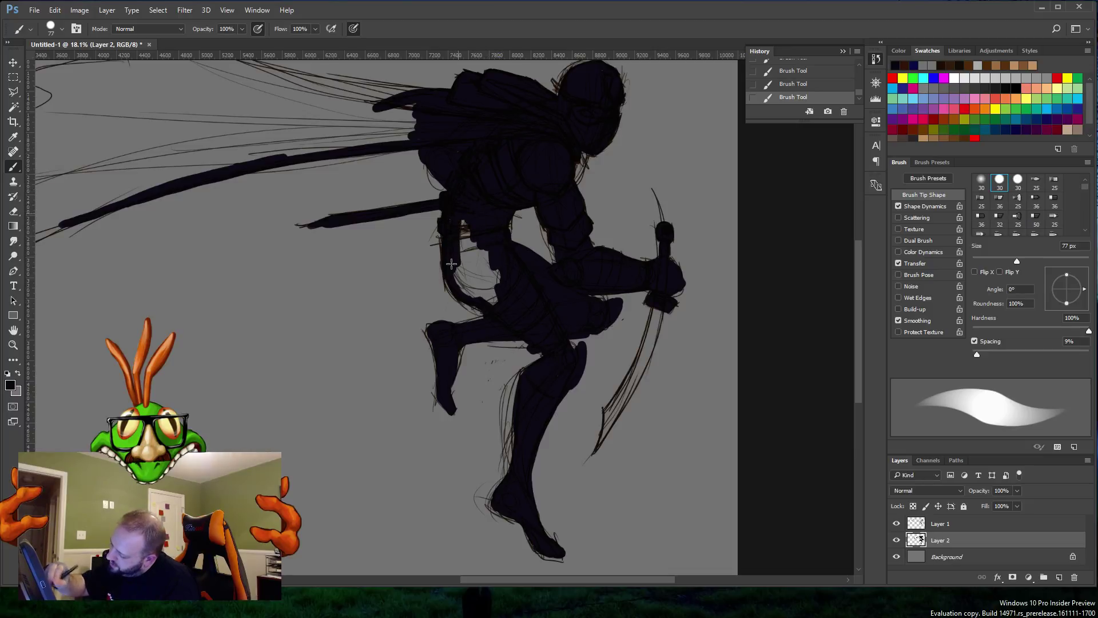
pyautogui.moveTo(452, 206)
pyautogui.mouseDown()
pyautogui.moveTo(467, 262)
pyautogui.moveTo(476, 238)
pyautogui.moveTo(495, 265)
pyautogui.mouseUp()
pyautogui.moveTo(506, 305)
pyautogui.mouseDown()
pyautogui.moveTo(474, 273)
pyautogui.moveTo(483, 300)
pyautogui.moveTo(459, 281)
pyautogui.mouseUp()
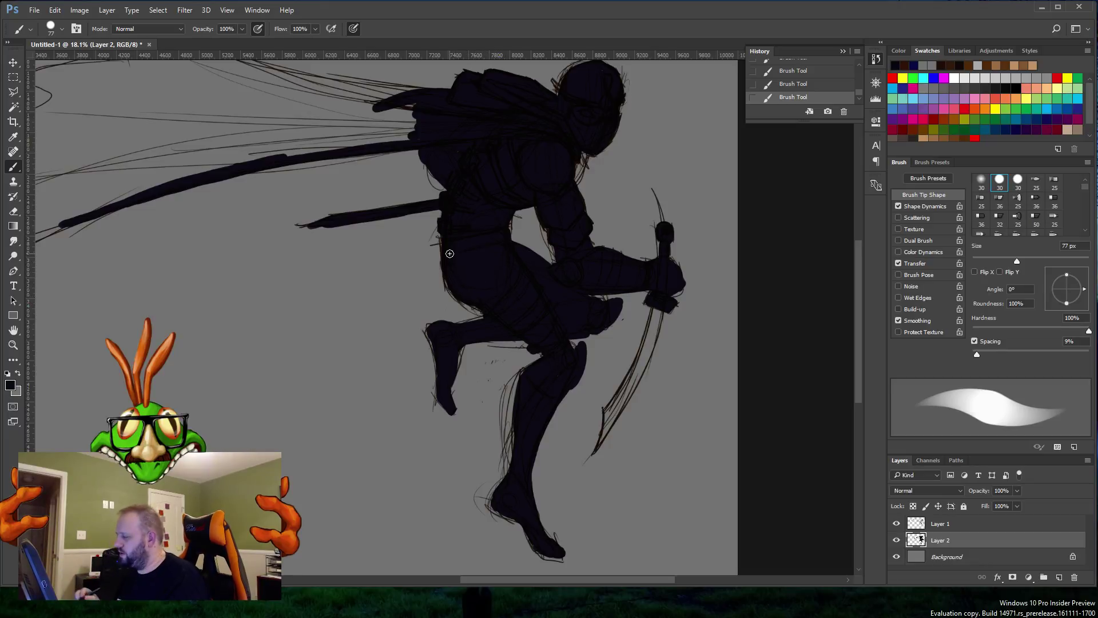
pyautogui.moveTo(608, 422)
pyautogui.mouseDown()
pyautogui.moveTo(653, 343)
pyautogui.moveTo(629, 386)
pyautogui.moveTo(657, 304)
pyautogui.moveTo(620, 393)
pyautogui.mouseUp()
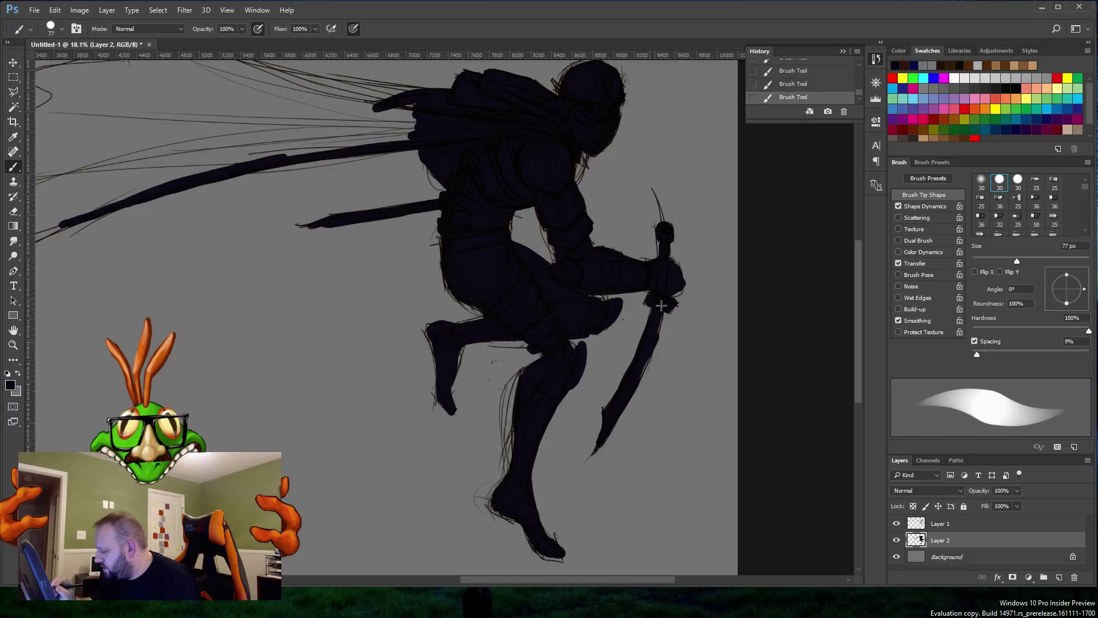
pyautogui.moveTo(661, 305); pyautogui.dragTo(627, 398)
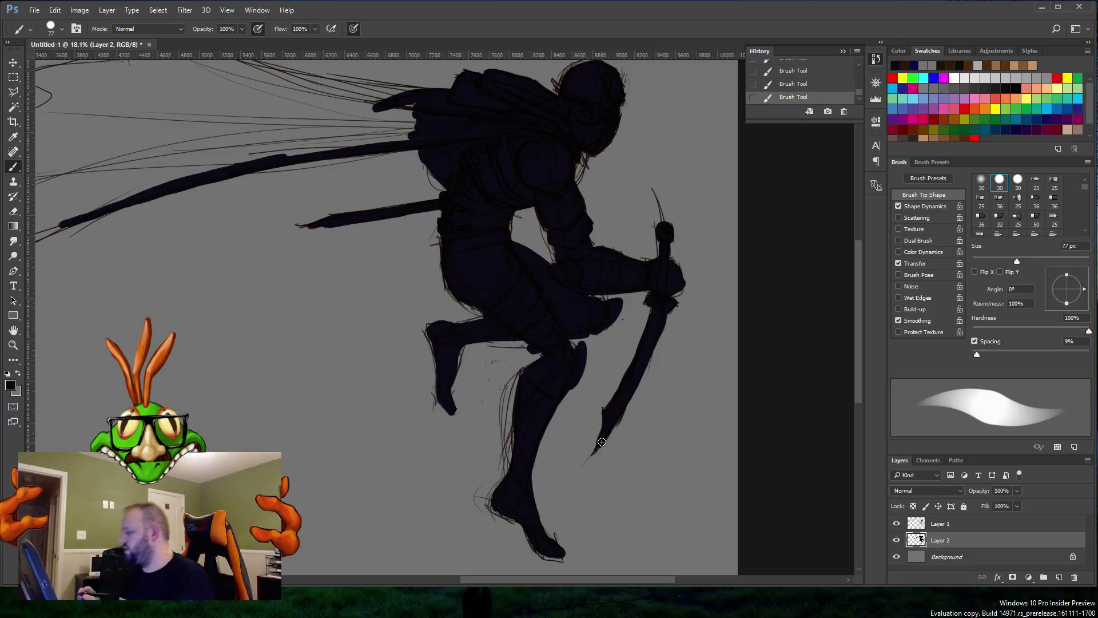
pyautogui.moveTo(557, 579); pyautogui.dragTo(462, 578)
# Step: Paint thick dark strokes over the lower cape strand and upper strands to the top loop
pyautogui.hscroll(-6, 462, 578)
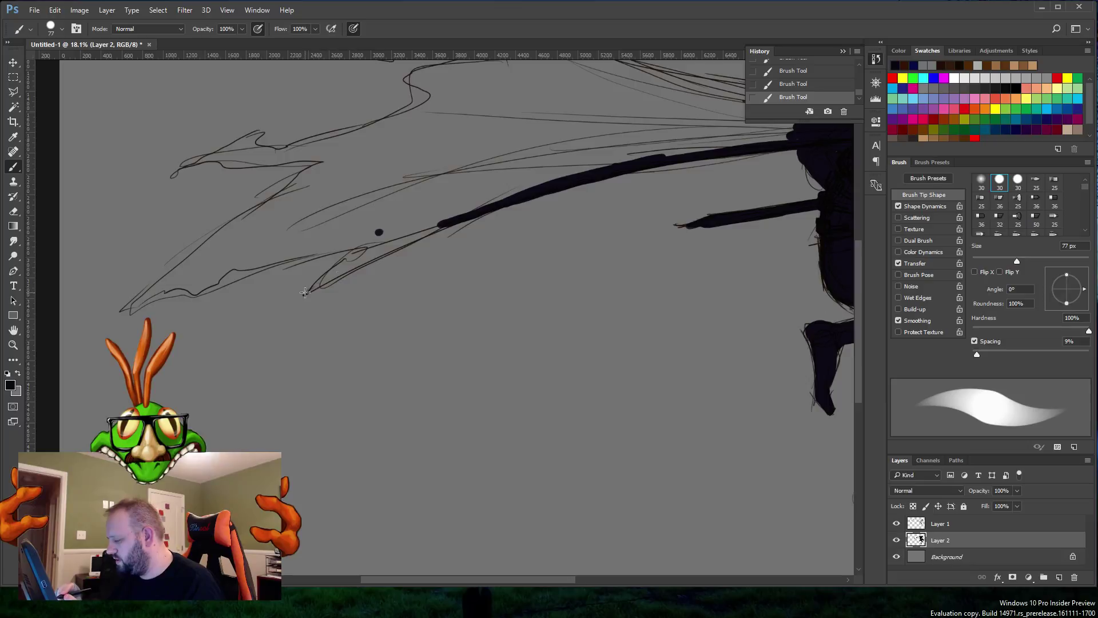
pyautogui.moveTo(308, 293)
pyautogui.mouseDown()
pyautogui.moveTo(475, 214)
pyautogui.moveTo(303, 298)
pyautogui.moveTo(397, 230)
pyautogui.moveTo(344, 268)
pyautogui.moveTo(391, 241)
pyautogui.moveTo(226, 273)
pyautogui.mouseUp()
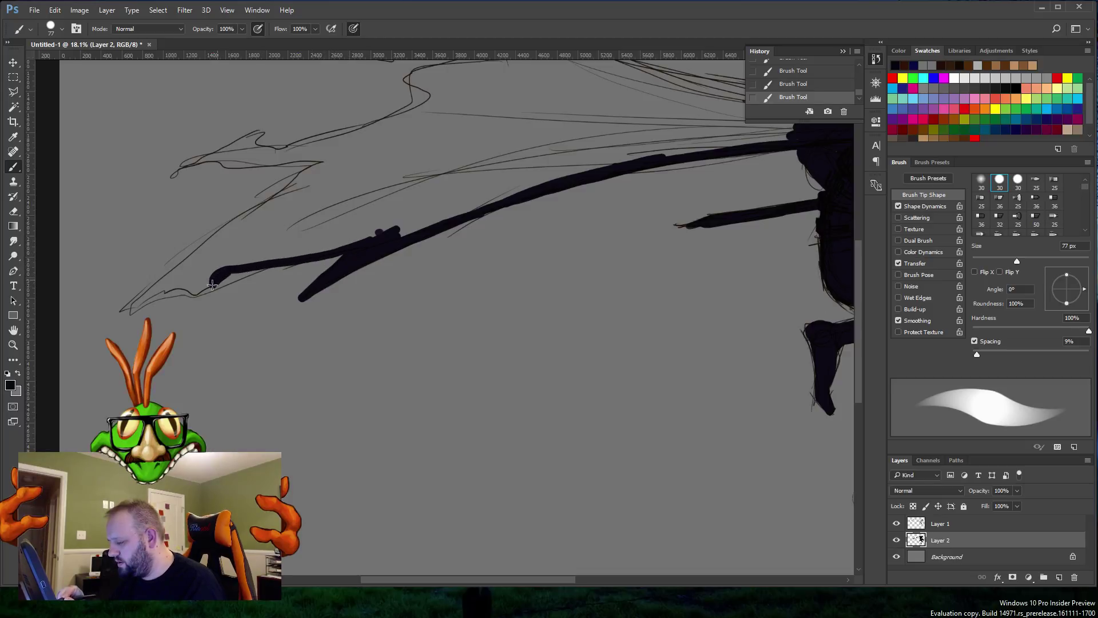
pyautogui.moveTo(165, 290)
pyautogui.mouseDown()
pyautogui.moveTo(130, 313)
pyautogui.moveTo(227, 221)
pyautogui.moveTo(352, 153)
pyautogui.moveTo(223, 223)
pyautogui.mouseUp()
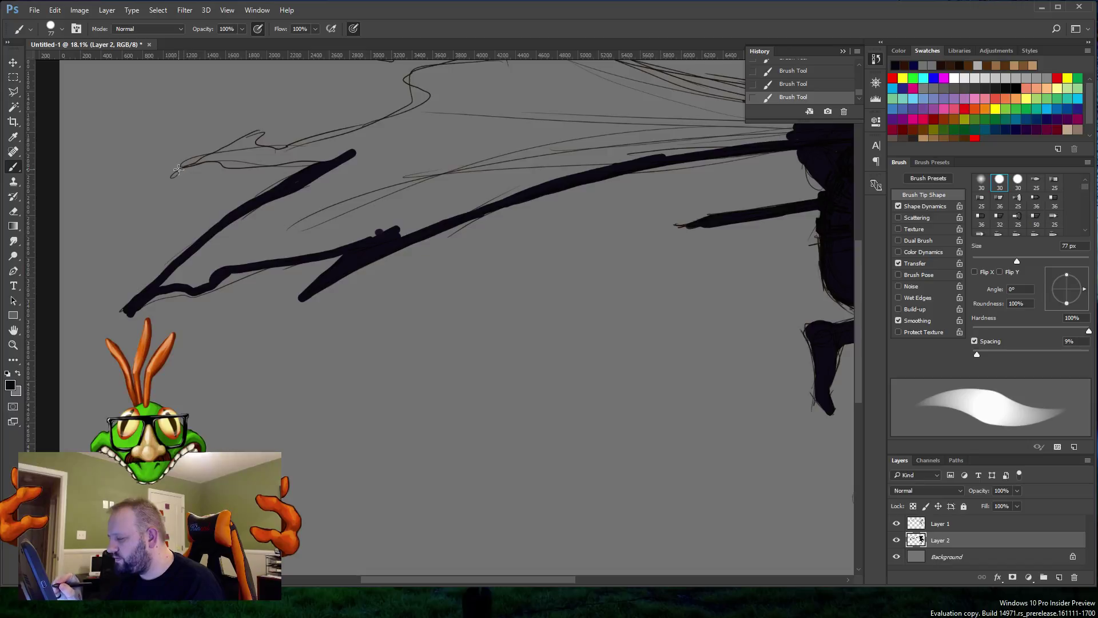
pyautogui.moveTo(178, 169)
pyautogui.mouseDown()
pyautogui.moveTo(254, 134)
pyautogui.moveTo(280, 132)
pyautogui.moveTo(248, 143)
pyautogui.moveTo(273, 149)
pyautogui.moveTo(313, 134)
pyautogui.moveTo(278, 132)
pyautogui.moveTo(381, 129)
pyautogui.moveTo(324, 134)
pyautogui.moveTo(422, 110)
pyautogui.moveTo(435, 100)
pyautogui.moveTo(403, 81)
pyautogui.moveTo(442, 68)
pyautogui.mouseUp()
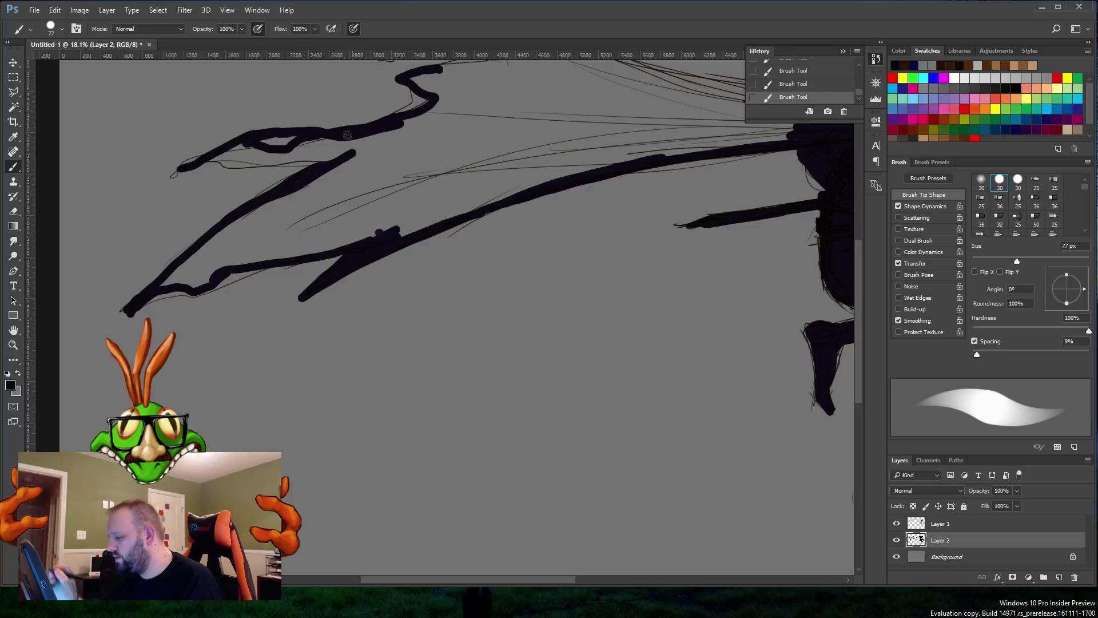
pyautogui.moveTo(194, 165)
pyautogui.mouseDown()
pyautogui.moveTo(357, 152)
pyautogui.moveTo(295, 137)
pyautogui.moveTo(277, 159)
pyautogui.moveTo(223, 153)
pyautogui.mouseUp()
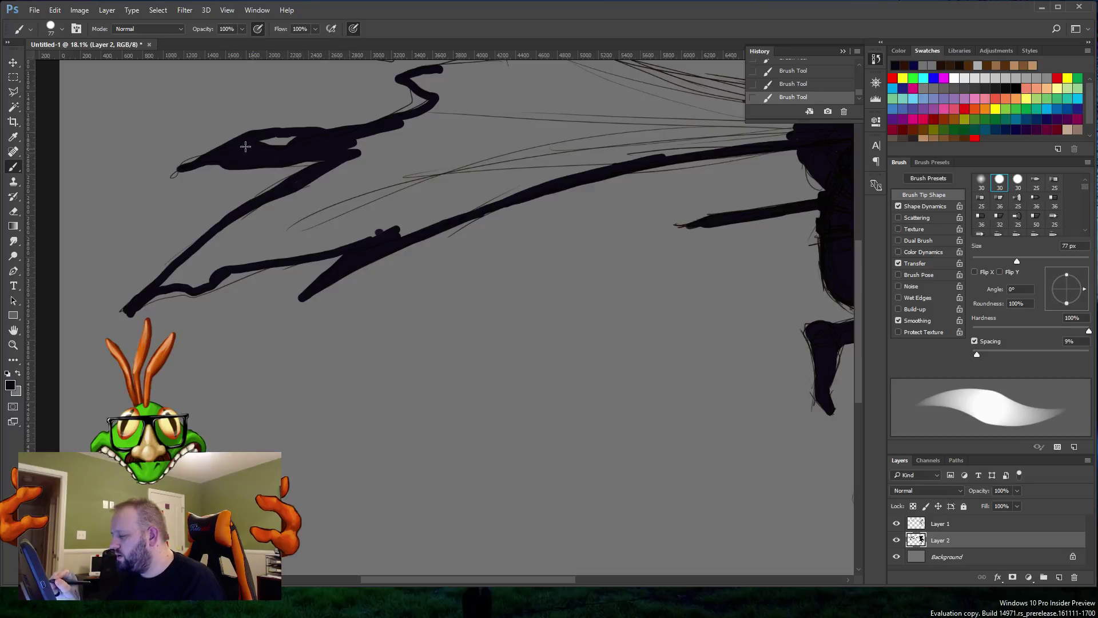
pyautogui.moveTo(361, 140)
pyautogui.mouseDown()
pyautogui.moveTo(437, 109)
pyautogui.moveTo(445, 96)
pyautogui.moveTo(415, 80)
pyautogui.moveTo(454, 82)
pyautogui.mouseUp()
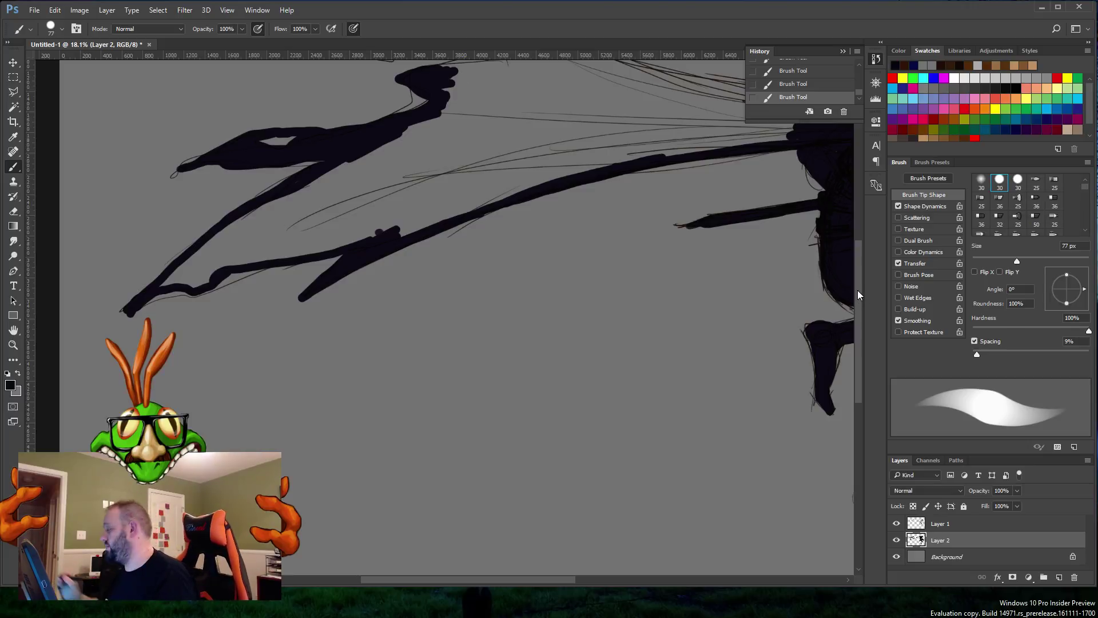
# Step: Trace the cape's curled top edge and thicken the lowest strands along their length
pyautogui.moveTo(858, 278); pyautogui.dragTo(862, 236)
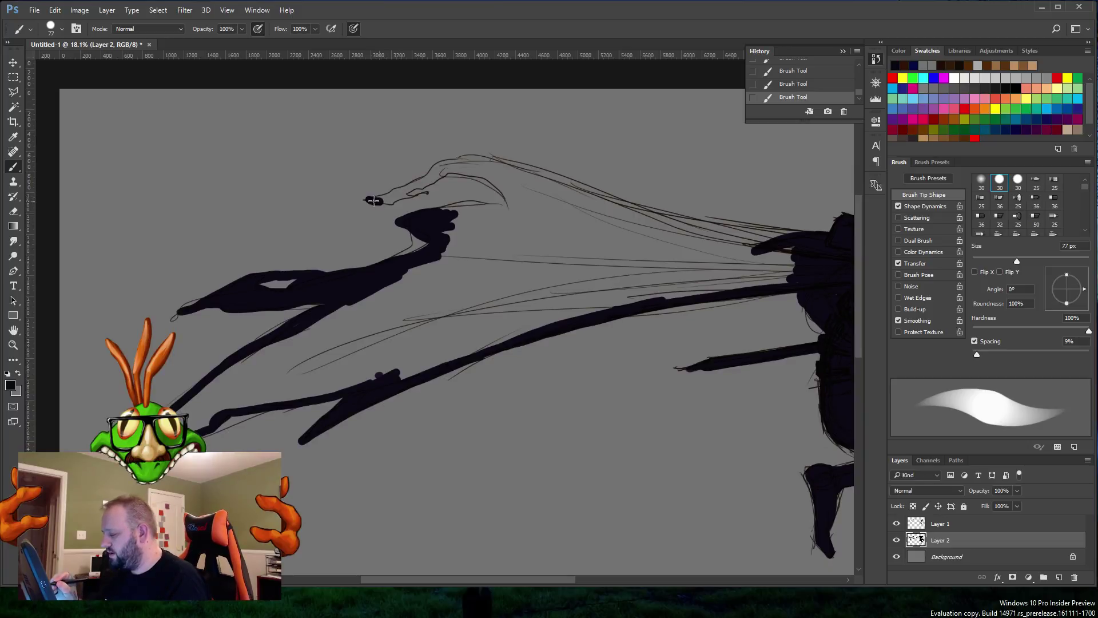
pyautogui.moveTo(388, 201)
pyautogui.mouseDown()
pyautogui.moveTo(463, 169)
pyautogui.moveTo(490, 183)
pyautogui.mouseUp()
pyautogui.moveTo(513, 207); pyautogui.dragTo(467, 201)
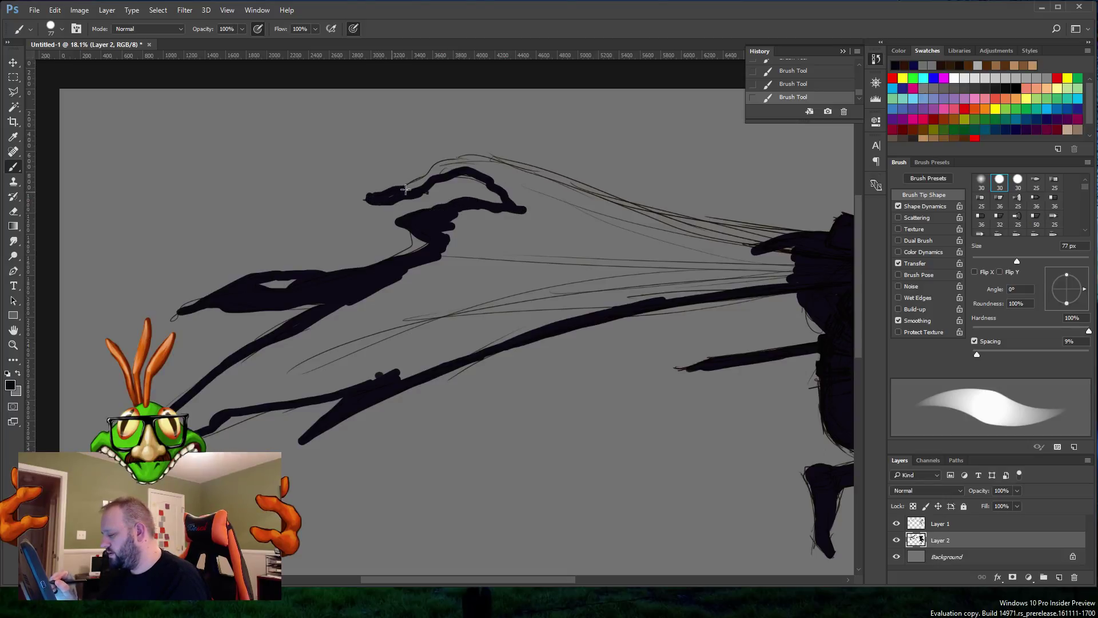
pyautogui.moveTo(428, 179); pyautogui.dragTo(459, 161)
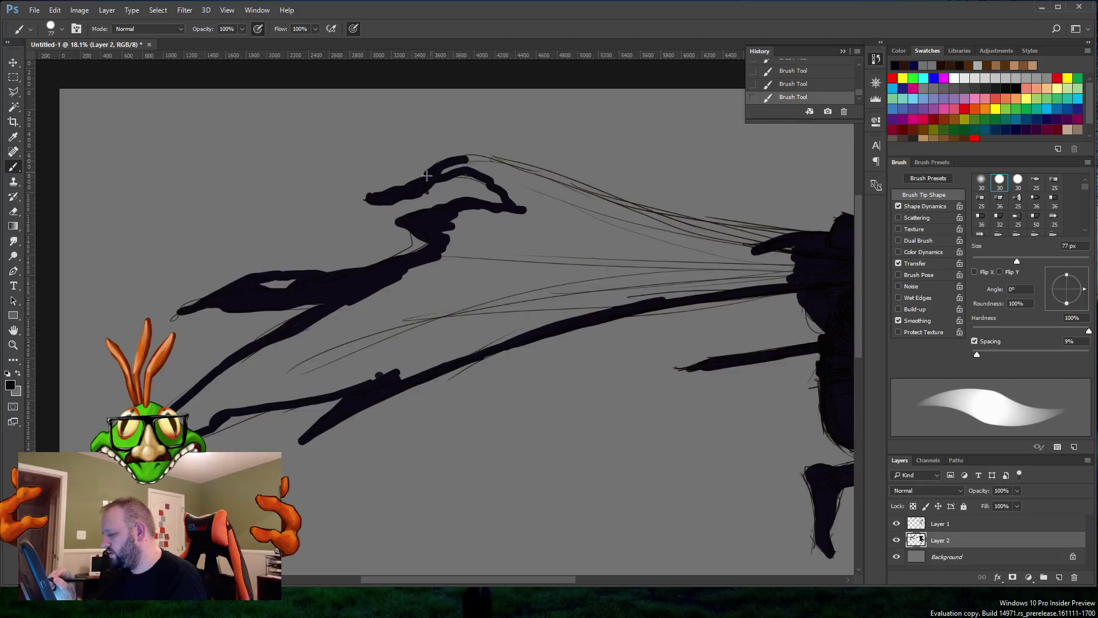
pyautogui.moveTo(406, 185)
pyautogui.mouseDown()
pyautogui.moveTo(475, 155)
pyautogui.moveTo(697, 223)
pyautogui.moveTo(837, 239)
pyautogui.moveTo(678, 215)
pyautogui.moveTo(497, 164)
pyautogui.moveTo(433, 175)
pyautogui.moveTo(480, 170)
pyautogui.moveTo(520, 187)
pyautogui.moveTo(474, 171)
pyautogui.moveTo(520, 178)
pyautogui.moveTo(511, 171)
pyautogui.moveTo(534, 180)
pyautogui.moveTo(509, 205)
pyautogui.moveTo(535, 188)
pyautogui.mouseUp()
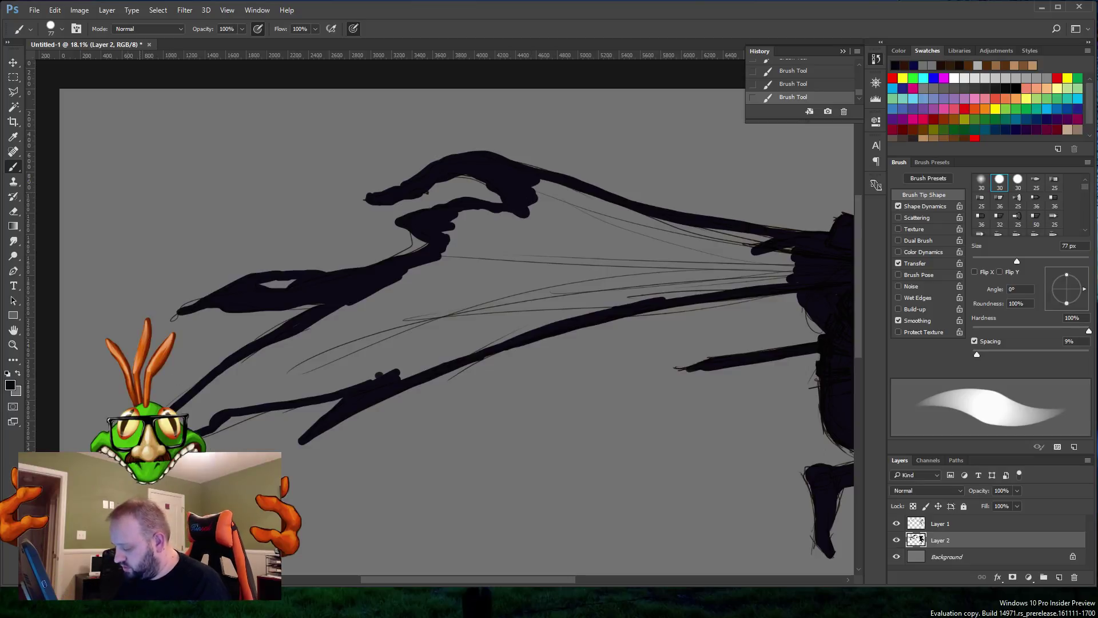
pyautogui.moveTo(208, 419)
pyautogui.mouseDown()
pyautogui.moveTo(190, 405)
pyautogui.moveTo(293, 333)
pyautogui.moveTo(318, 323)
pyautogui.moveTo(266, 355)
pyautogui.moveTo(461, 247)
pyautogui.moveTo(426, 262)
pyautogui.moveTo(441, 241)
pyautogui.mouseUp()
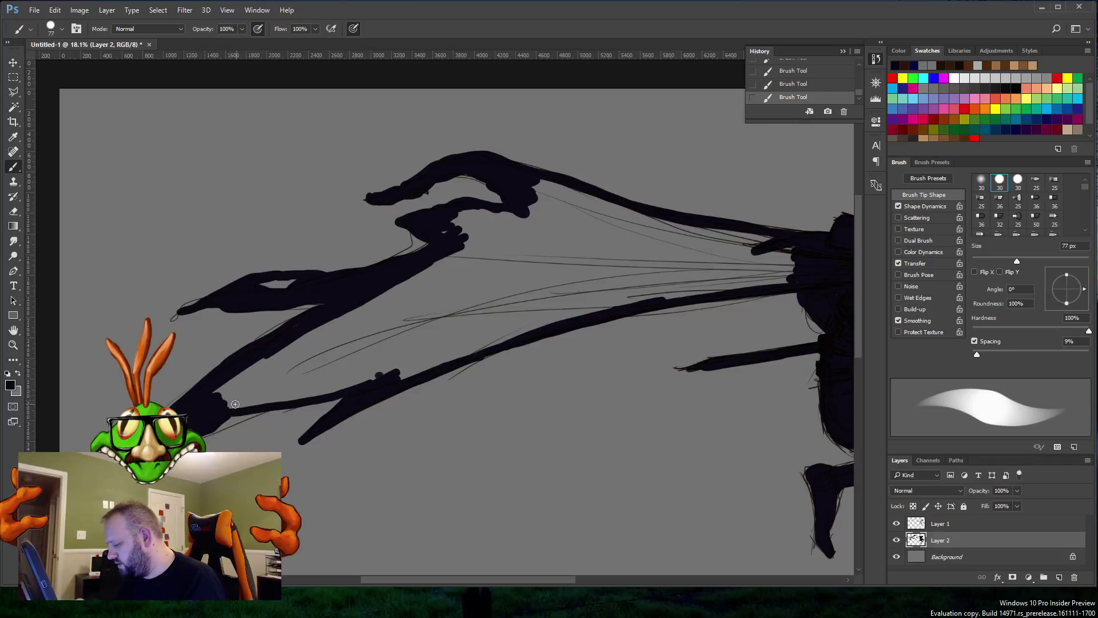
pyautogui.moveTo(235, 404)
pyautogui.mouseDown()
pyautogui.moveTo(403, 374)
pyautogui.moveTo(389, 385)
pyautogui.moveTo(504, 337)
pyautogui.moveTo(533, 330)
pyautogui.moveTo(488, 353)
pyautogui.moveTo(632, 303)
pyautogui.moveTo(779, 280)
pyautogui.moveTo(744, 290)
pyautogui.mouseUp()
# Step: Enlarge the brush to about 152–275 px and fill the cape's middle and strand gaps solid
pyautogui.rightClick(642, 259)
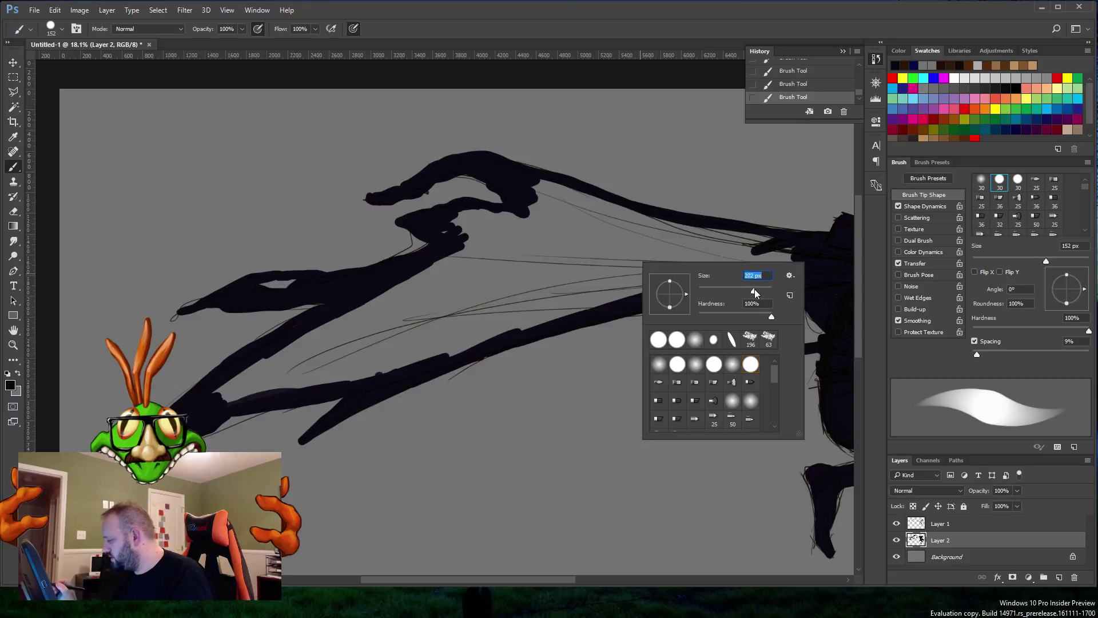
pyautogui.click(589, 289)
pyautogui.moveTo(589, 290)
pyautogui.mouseDown()
pyautogui.moveTo(627, 275)
pyautogui.moveTo(568, 306)
pyautogui.moveTo(732, 269)
pyautogui.moveTo(667, 289)
pyautogui.moveTo(803, 268)
pyautogui.moveTo(732, 243)
pyautogui.moveTo(799, 250)
pyautogui.moveTo(539, 185)
pyautogui.moveTo(520, 184)
pyautogui.moveTo(562, 210)
pyautogui.moveTo(748, 254)
pyautogui.moveTo(515, 289)
pyautogui.moveTo(617, 264)
pyautogui.moveTo(494, 273)
pyautogui.moveTo(597, 245)
pyautogui.moveTo(498, 250)
pyautogui.moveTo(511, 244)
pyautogui.moveTo(444, 233)
pyautogui.moveTo(534, 212)
pyautogui.moveTo(528, 227)
pyautogui.moveTo(602, 240)
pyautogui.mouseUp()
pyautogui.moveTo(495, 251)
pyautogui.mouseDown()
pyautogui.moveTo(468, 249)
pyautogui.moveTo(202, 397)
pyautogui.moveTo(473, 346)
pyautogui.moveTo(605, 297)
pyautogui.moveTo(250, 381)
pyautogui.moveTo(580, 276)
pyautogui.moveTo(331, 345)
pyautogui.moveTo(458, 286)
pyautogui.moveTo(375, 314)
pyautogui.mouseUp()
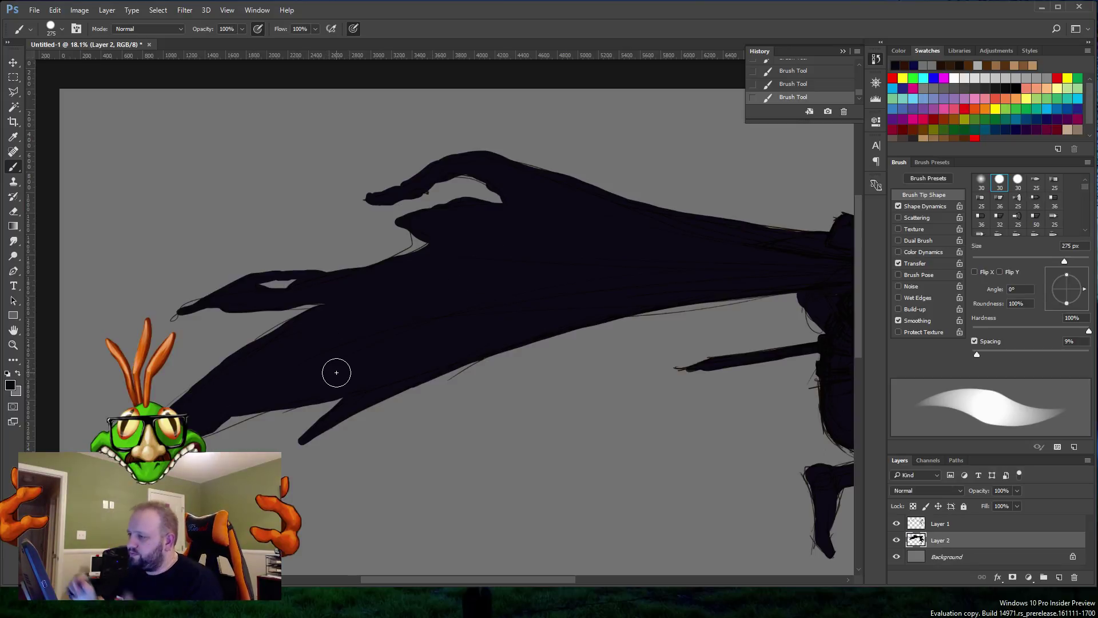
# Step: Save the untitled sketch as RandomSketch0013.psd, basing the name on RandomSketch0012.psd
pyautogui.click(34, 10)
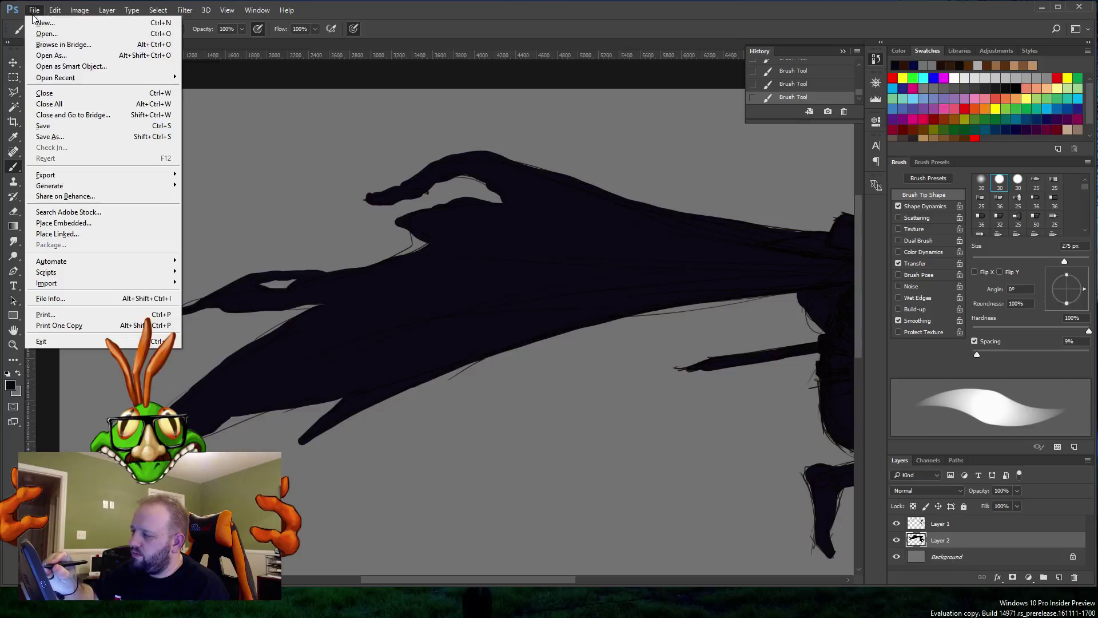
pyautogui.click(70, 126)
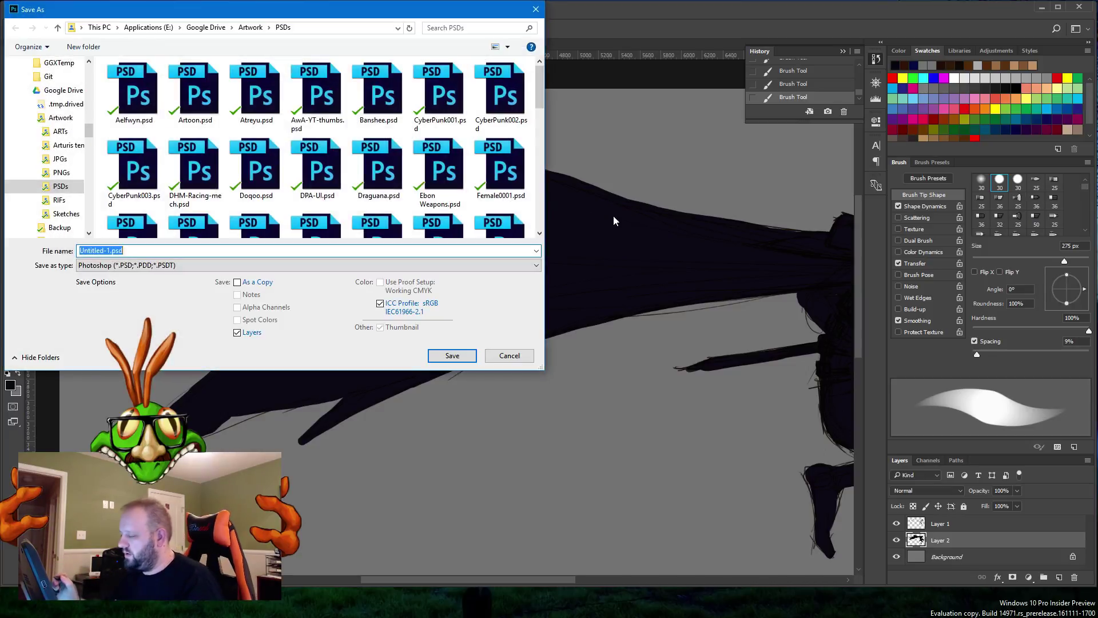
pyautogui.click(108, 250)
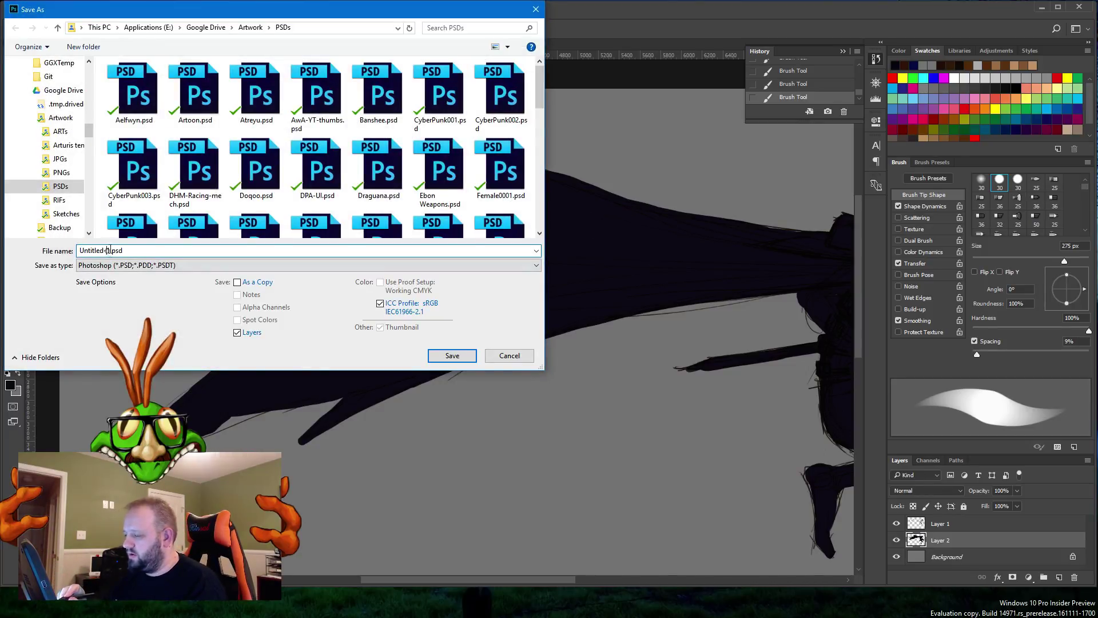
pyautogui.moveTo(111, 251); pyautogui.dragTo(60, 255)
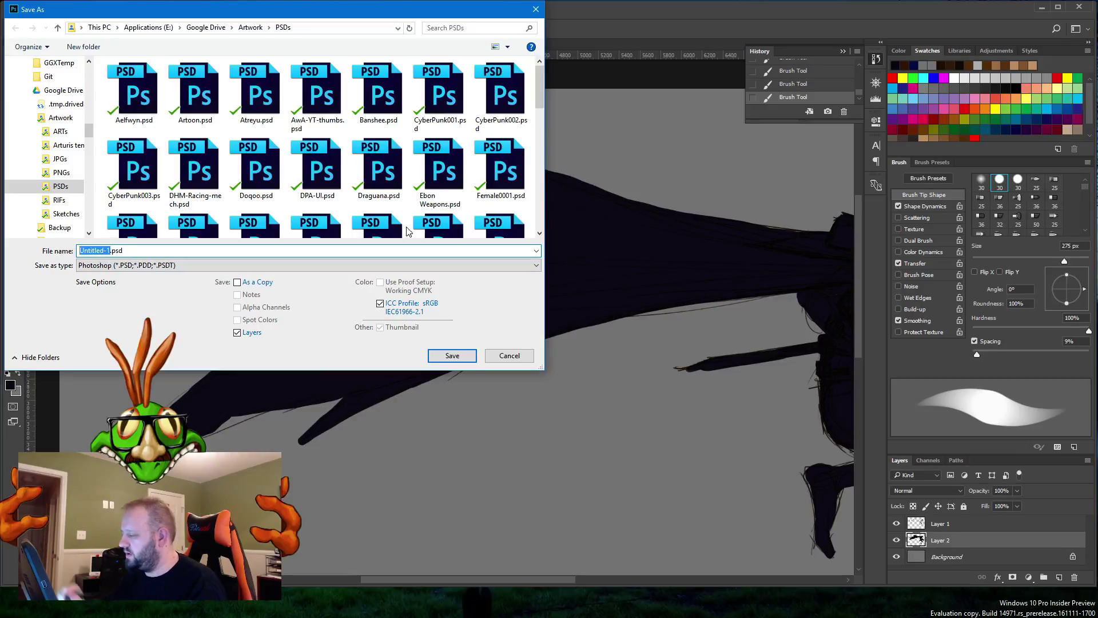
pyautogui.moveTo(541, 89); pyautogui.dragTo(537, 180)
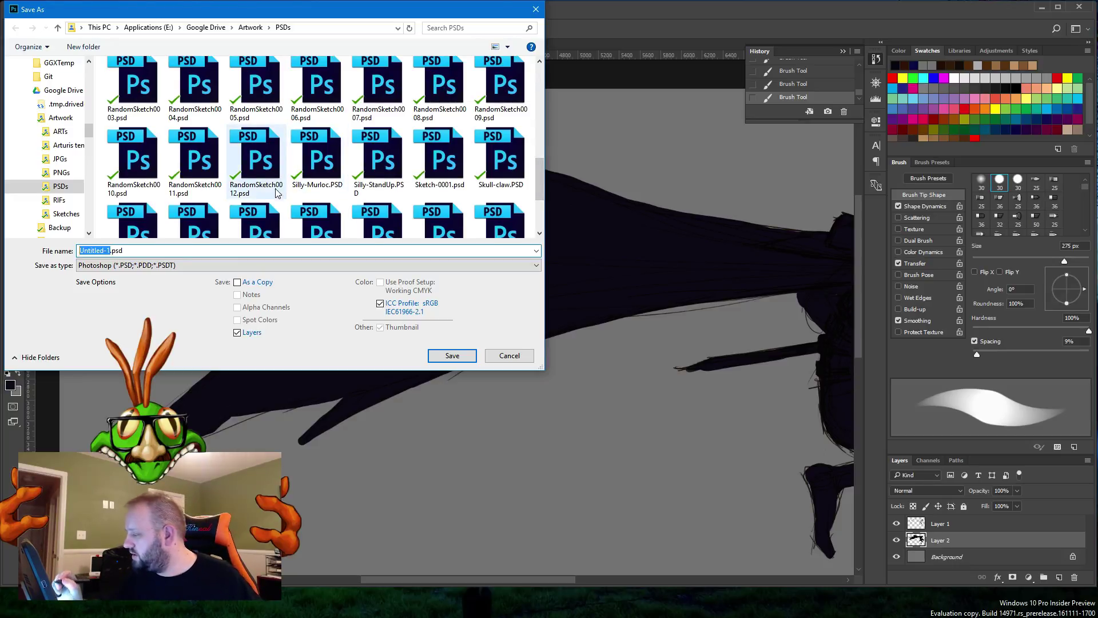
pyautogui.click(260, 171)
pyautogui.doubleClick(139, 251)
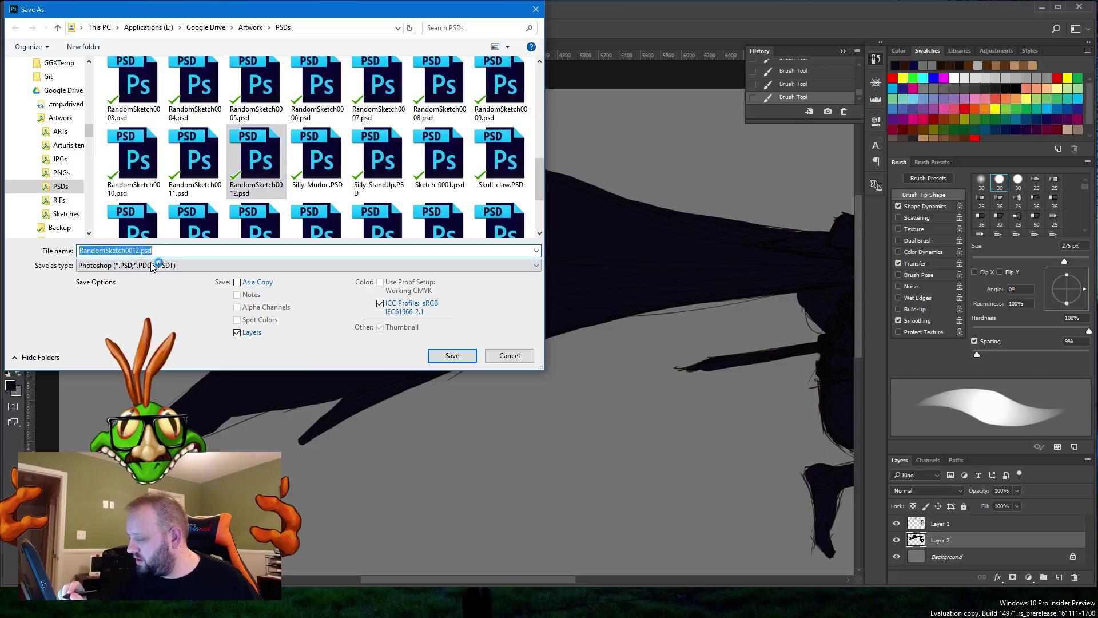
pyautogui.click(139, 250)
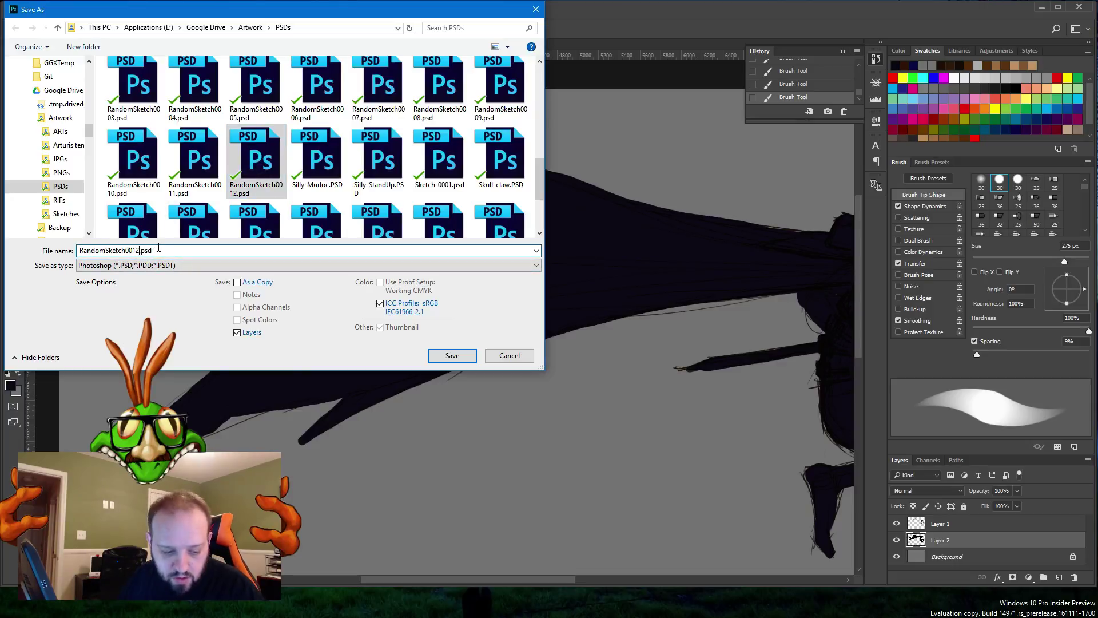
pyautogui.press('BackSpace')
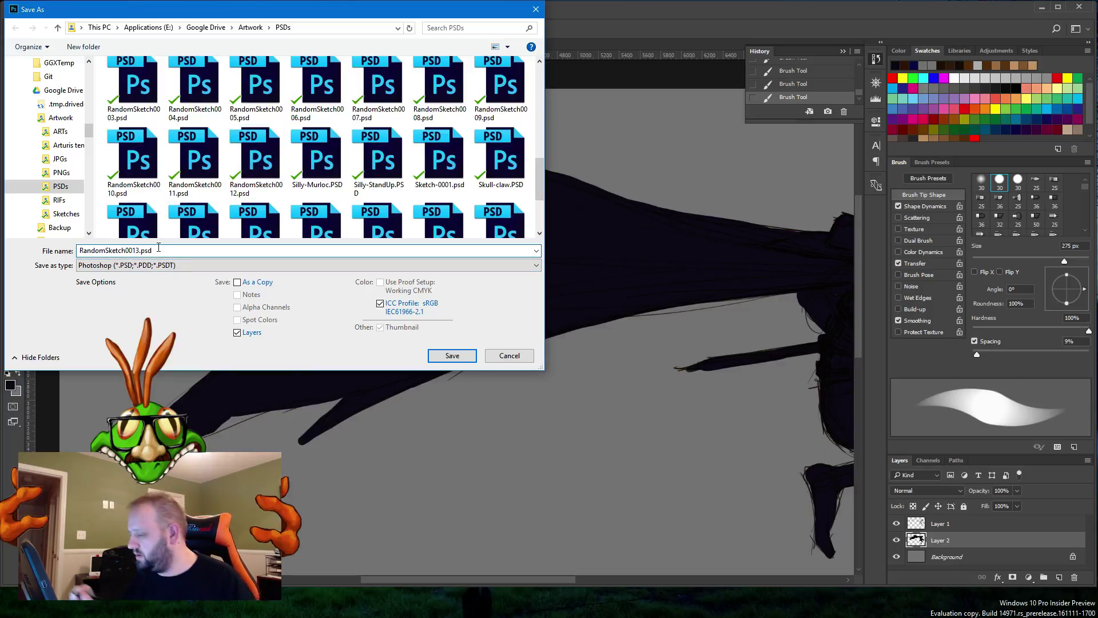
pyautogui.write('3')
pyautogui.click(452, 355)
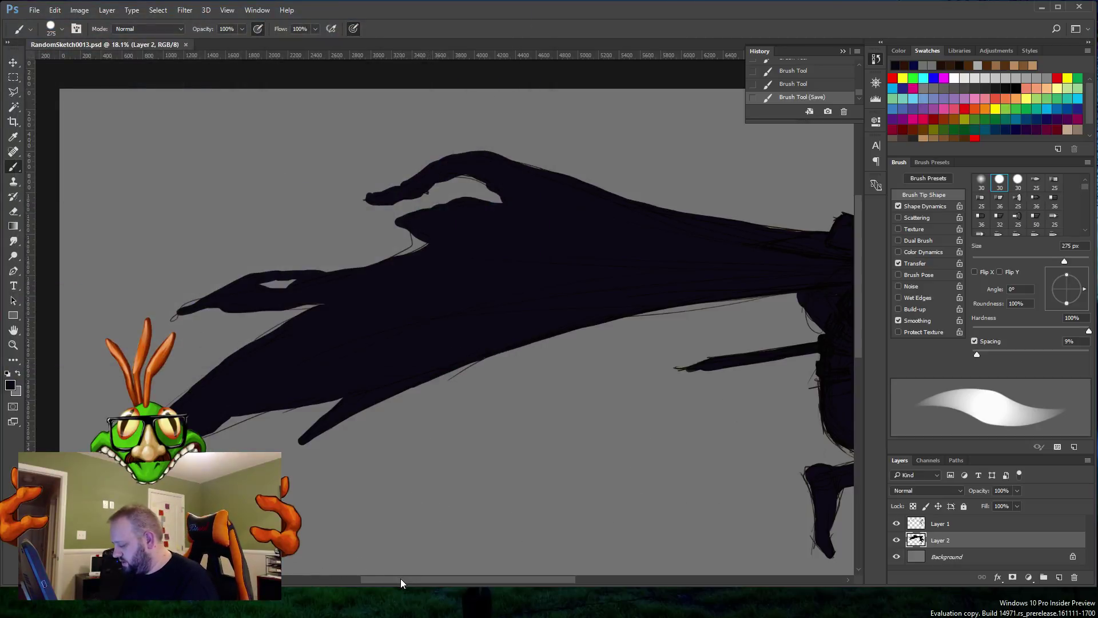
# Step: Scroll the whole swordsman into view, make Layer 1 active, and head for the Layer menu
pyautogui.moveTo(401, 578); pyautogui.dragTo(549, 578)
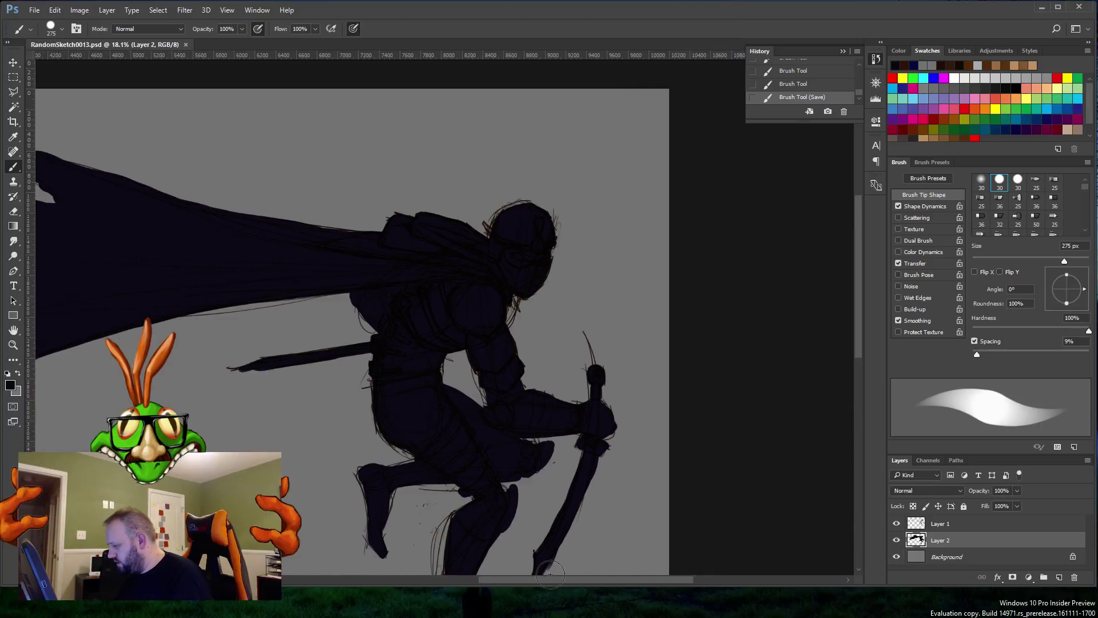
pyautogui.click(943, 525)
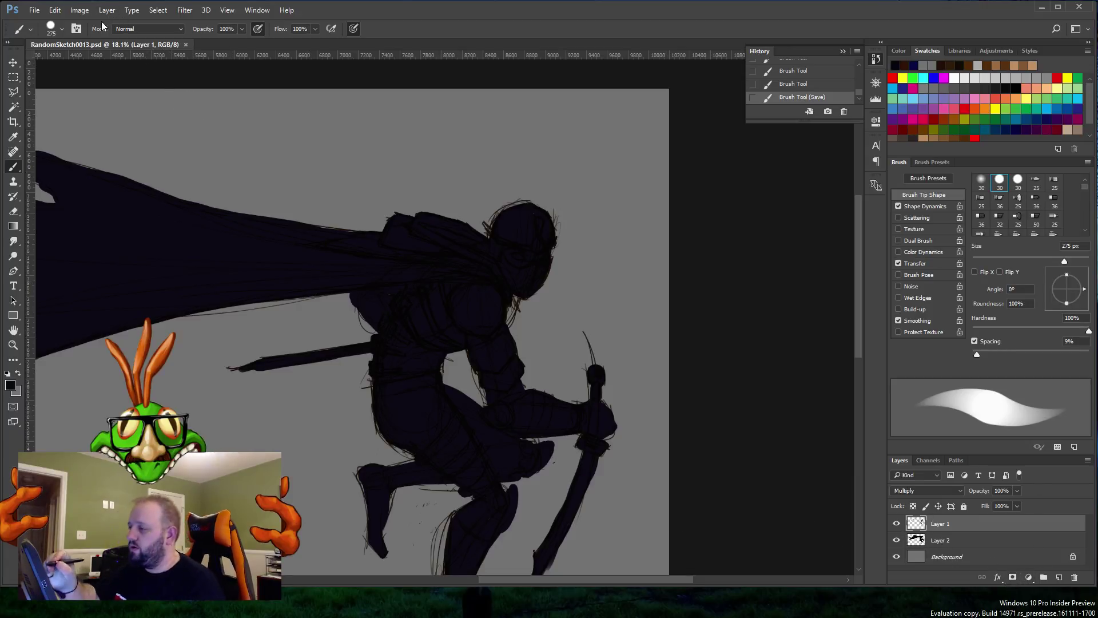
pyautogui.click(80, 10)
pyautogui.moveTo(108, 10)
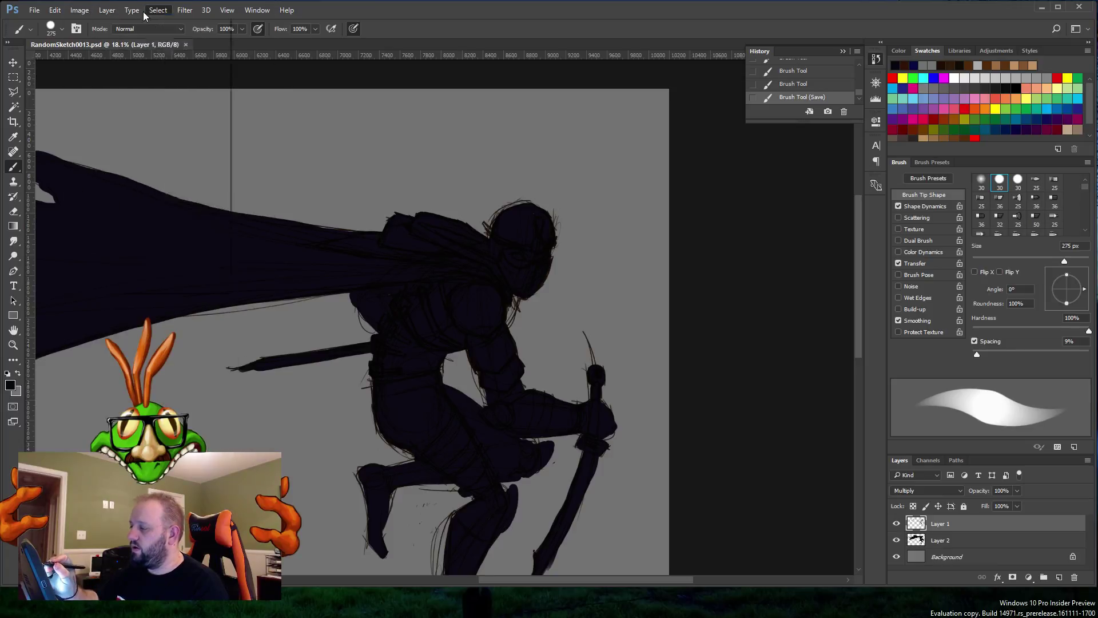
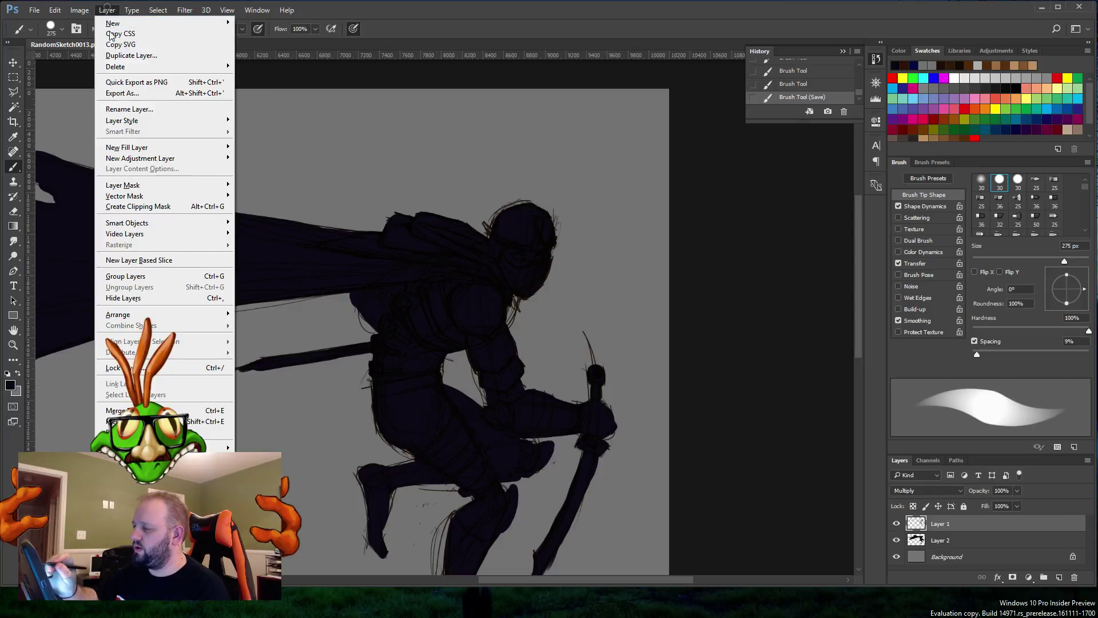
# Step: Load the Layer 1 sketch lines as a selection
pyautogui.moveTo(159, 12)
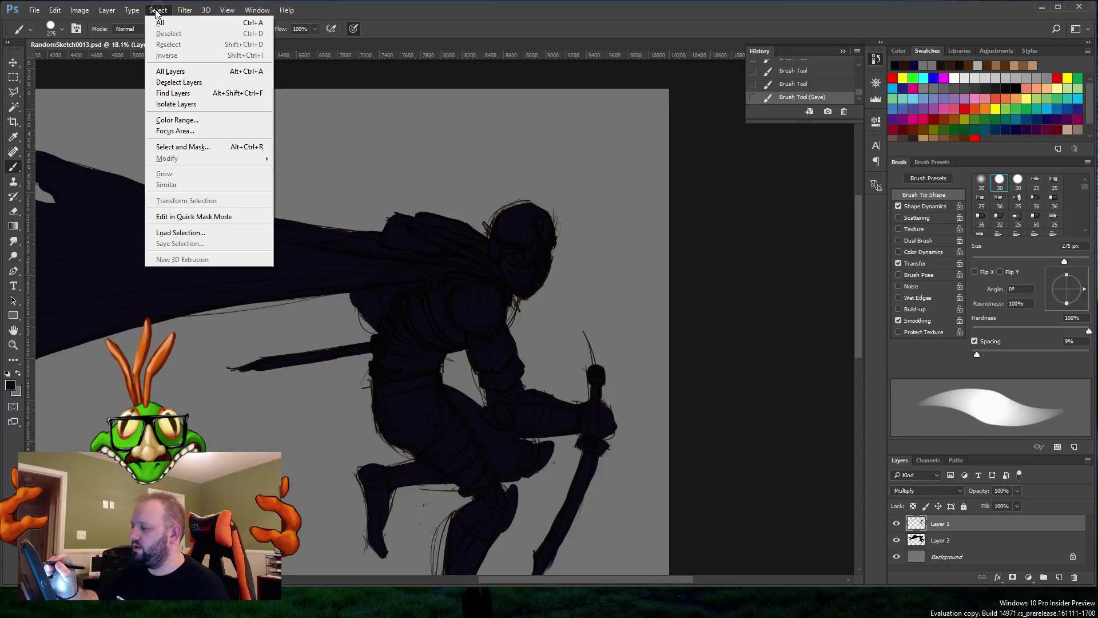
pyautogui.click(912, 524)
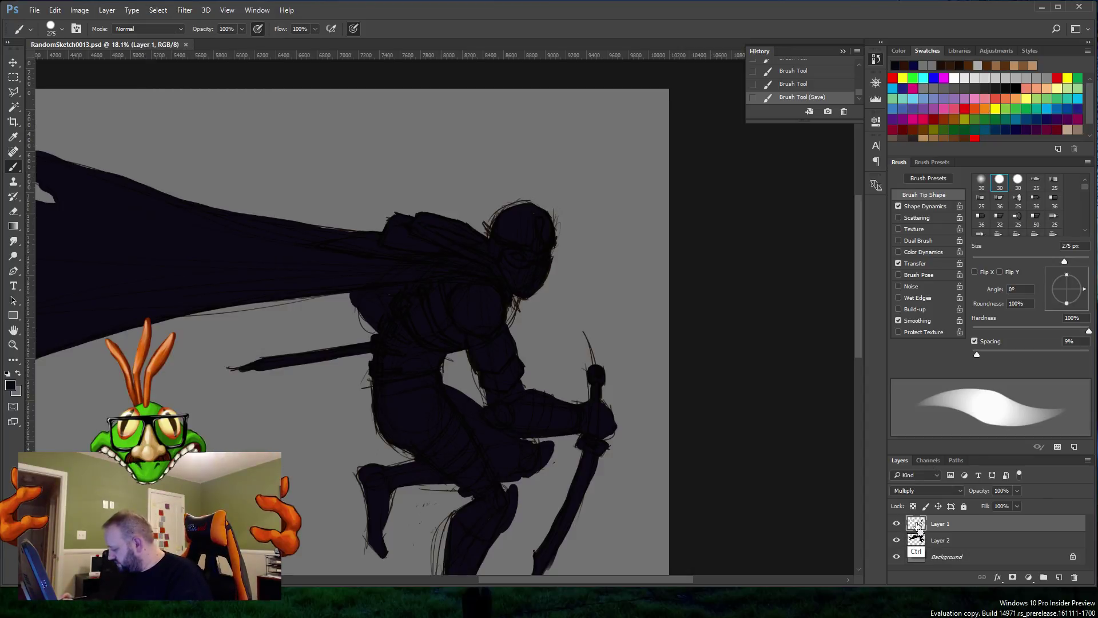
pyautogui.keyDown('ctrl'); pyautogui.click(915, 526); pyautogui.keyUp('ctrl')
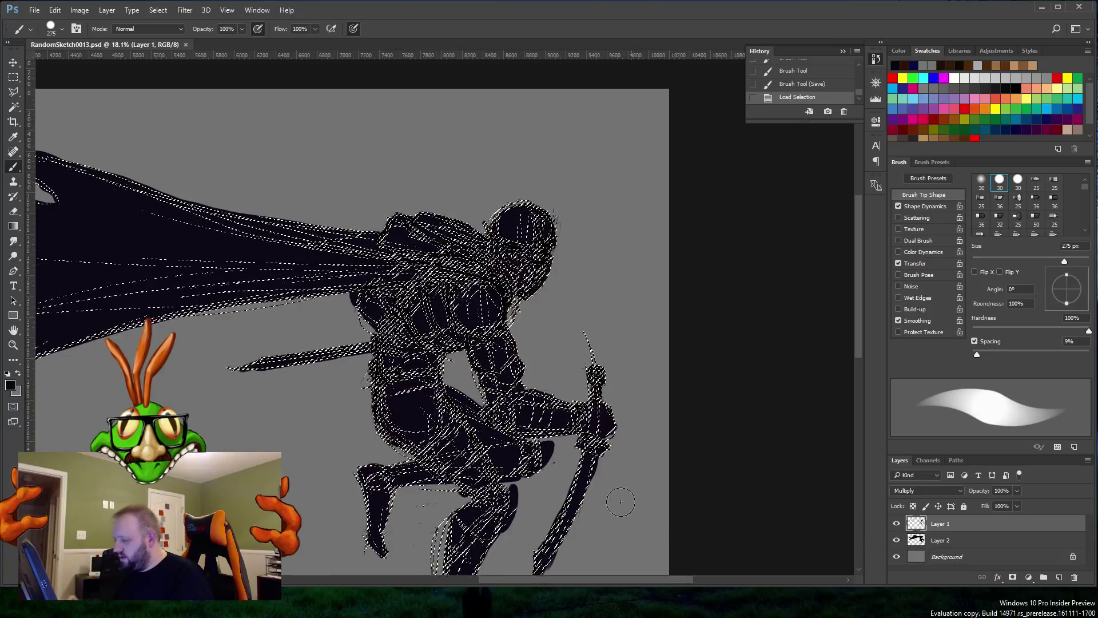
# Step: Invert the selected sketch lines so they turn light, then deselect
pyautogui.click(55, 10)
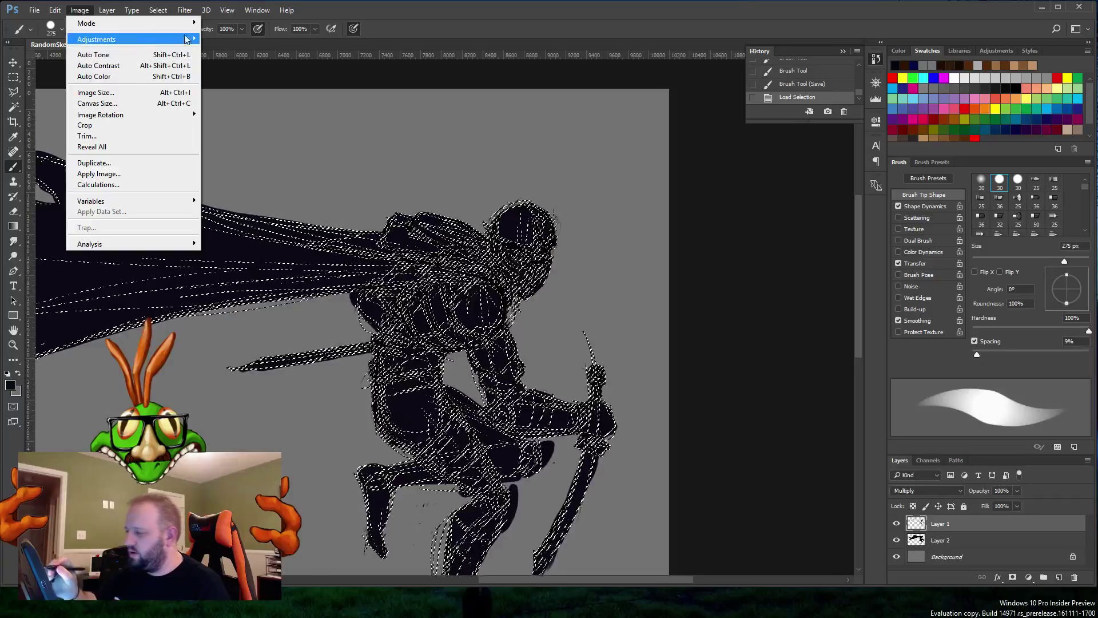
pyautogui.moveTo(132, 39)
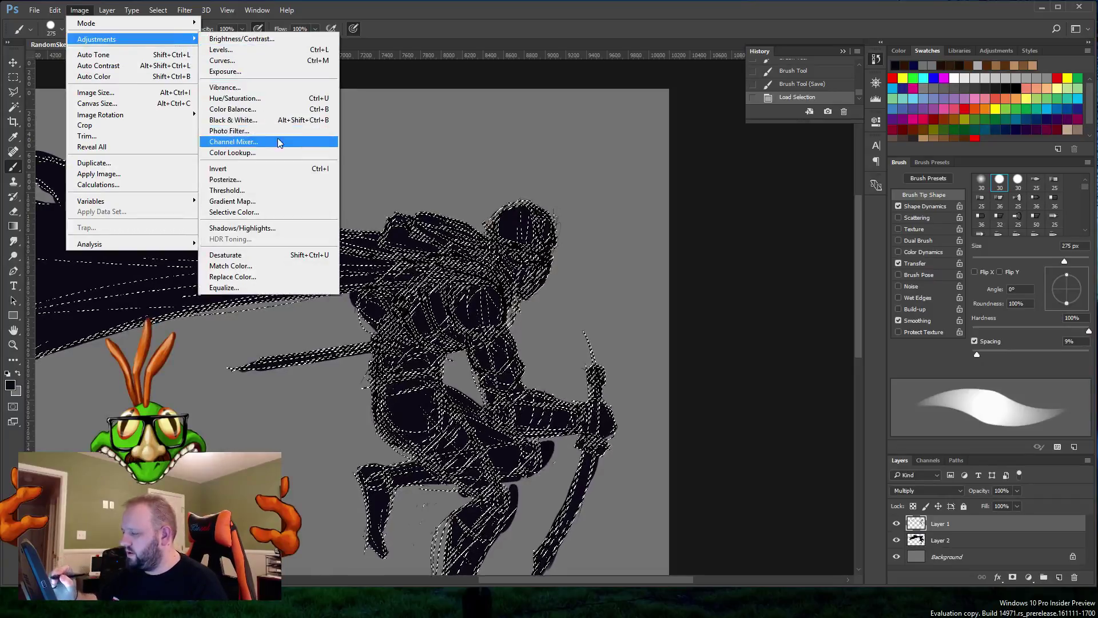
pyautogui.click(277, 168)
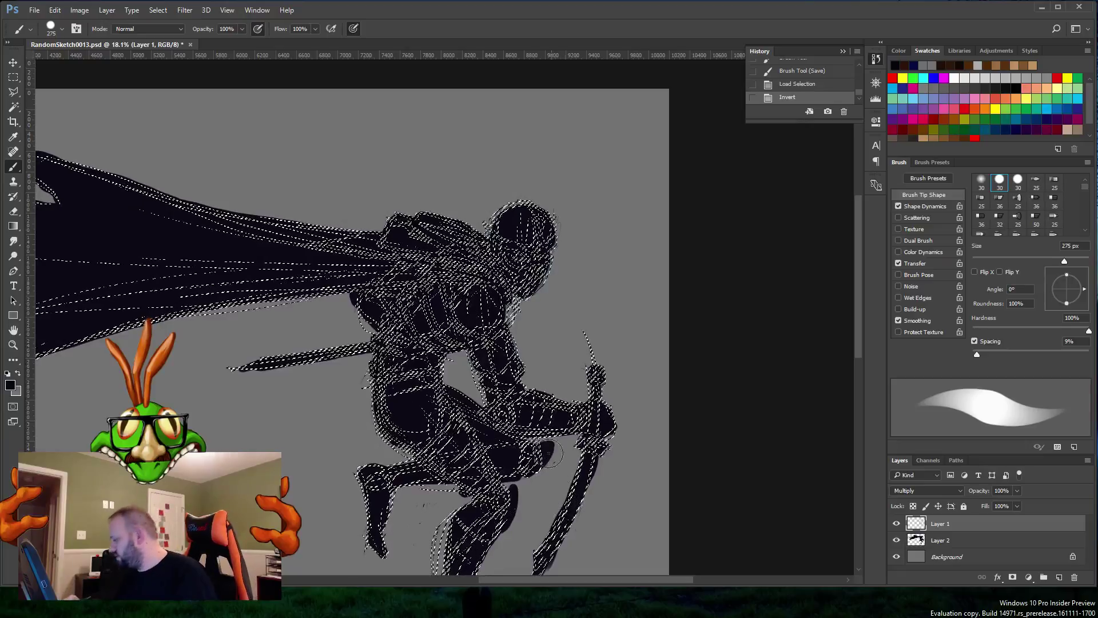
pyautogui.click(163, 12)
pyautogui.click(170, 35)
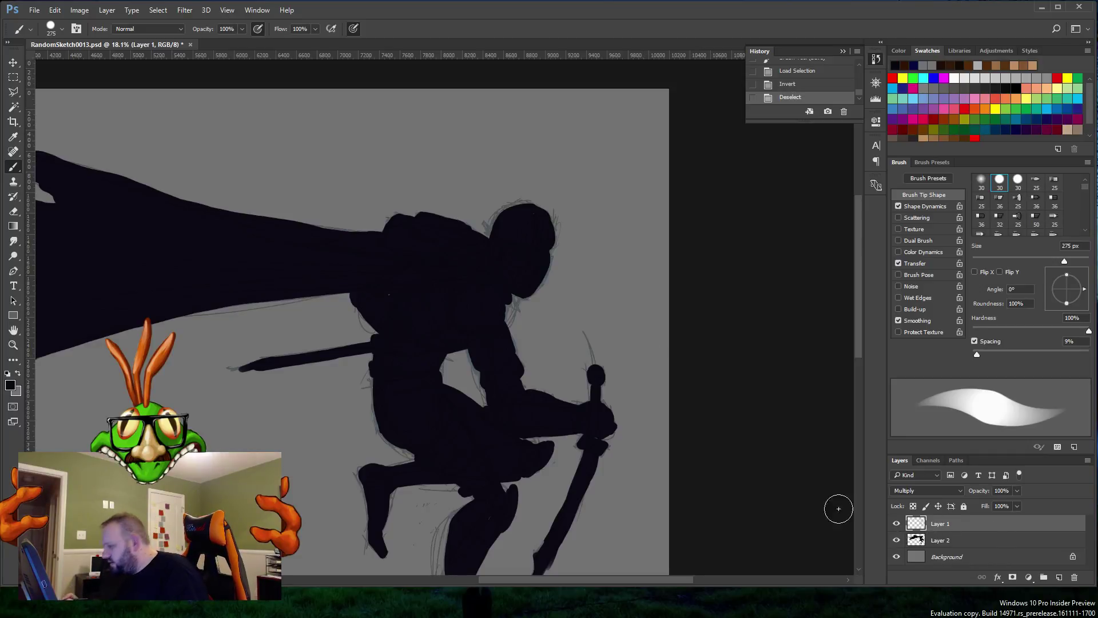
# Step: Set Layer 1 to Normal blending at 11% opacity so the sketch shows faintly
pyautogui.click(897, 540)
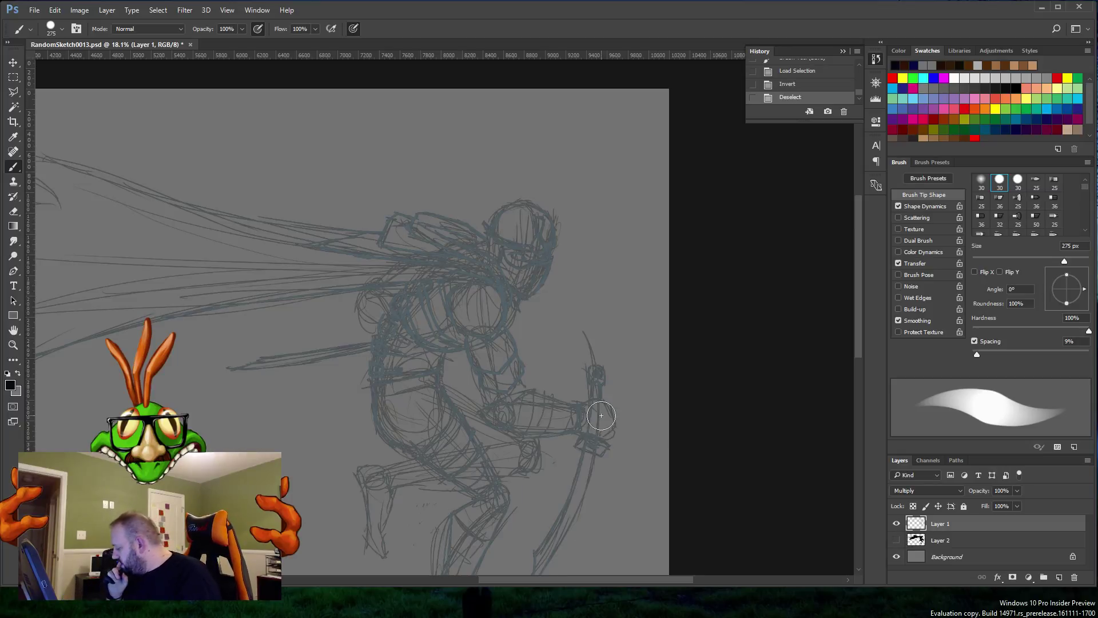
pyautogui.click(897, 540)
pyautogui.click(961, 494)
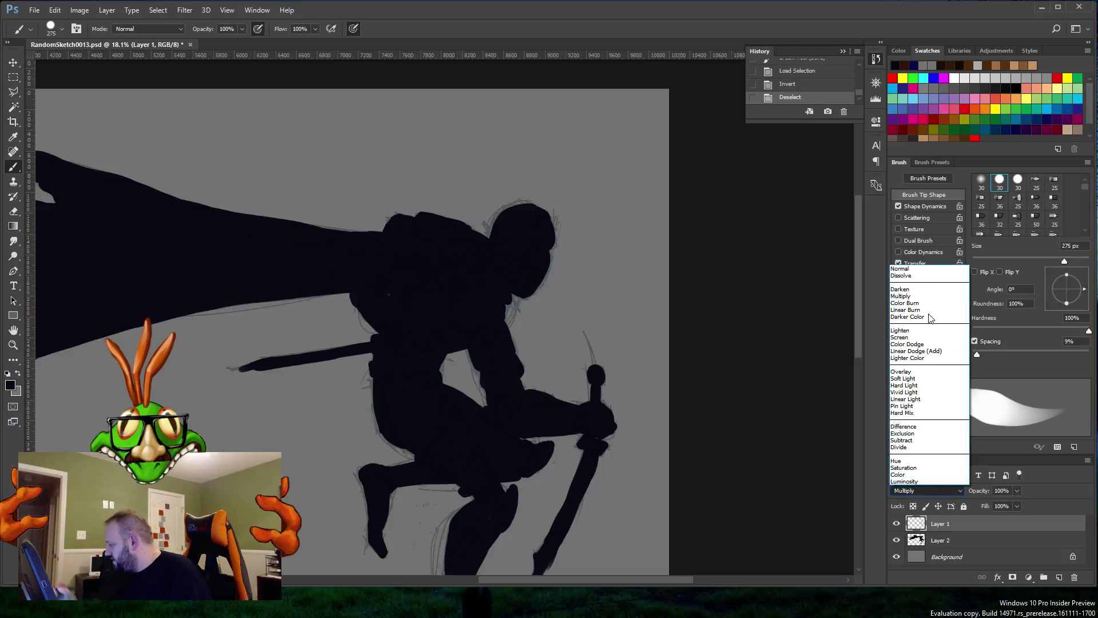
pyautogui.click(921, 270)
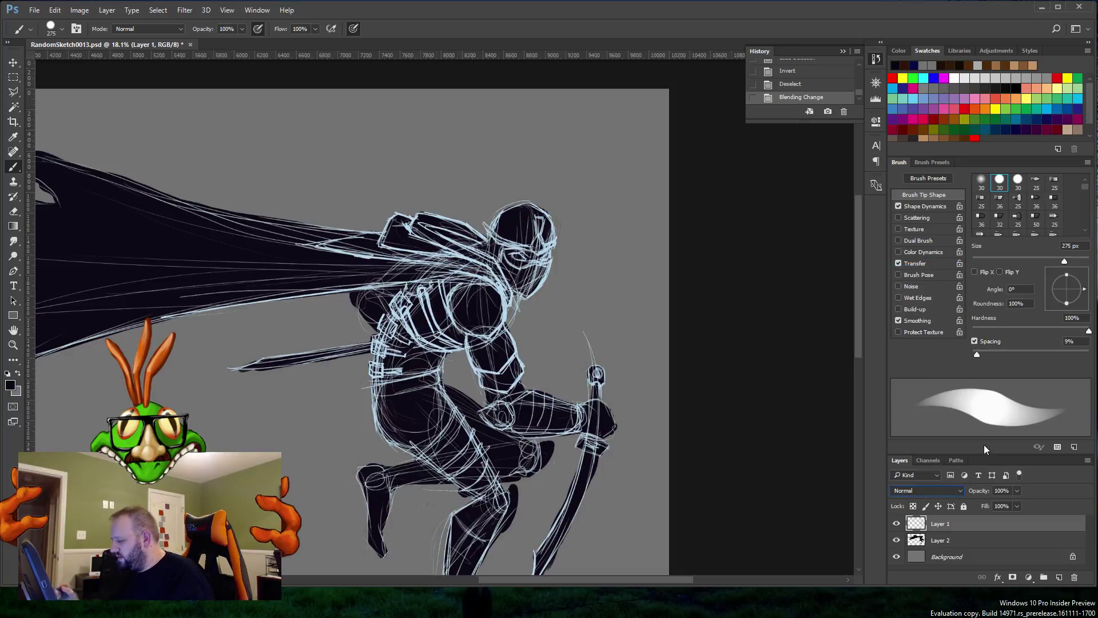
pyautogui.click(1017, 490)
pyautogui.moveTo(990, 501); pyautogui.dragTo(972, 505)
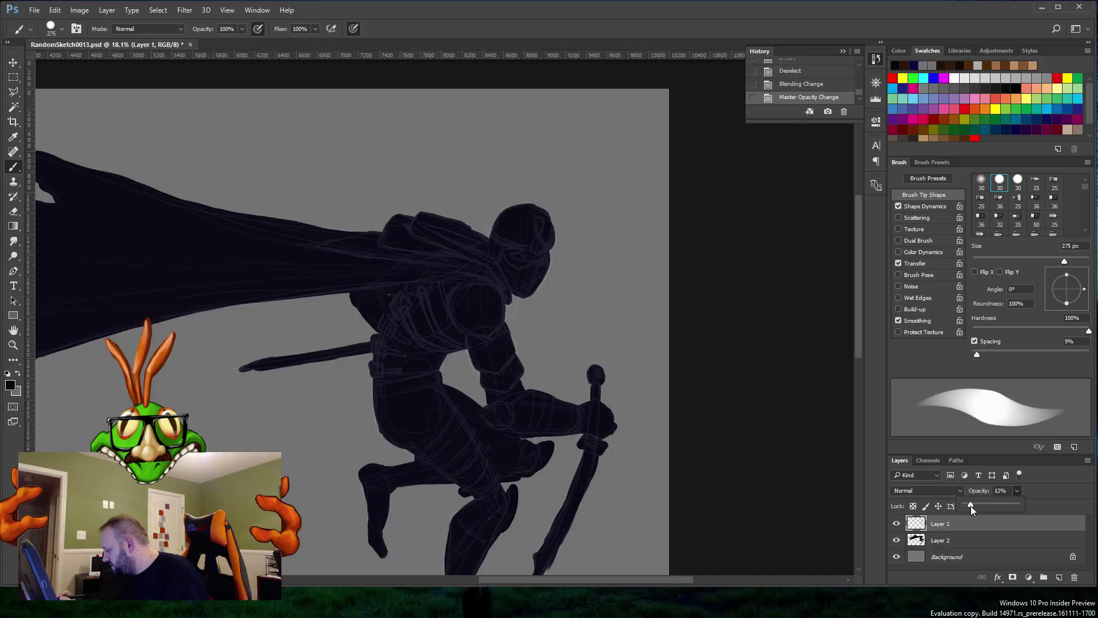
pyautogui.click(1038, 490)
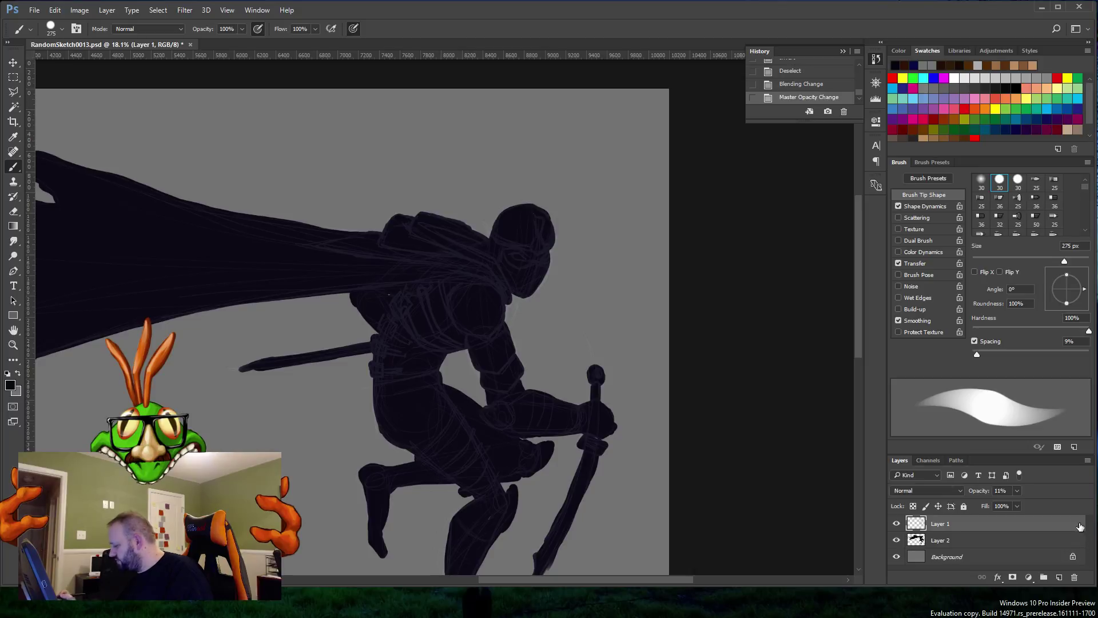
# Step: Lock the Layer 1 sketch layer against edits, working from Layer 2
pyautogui.click(969, 542)
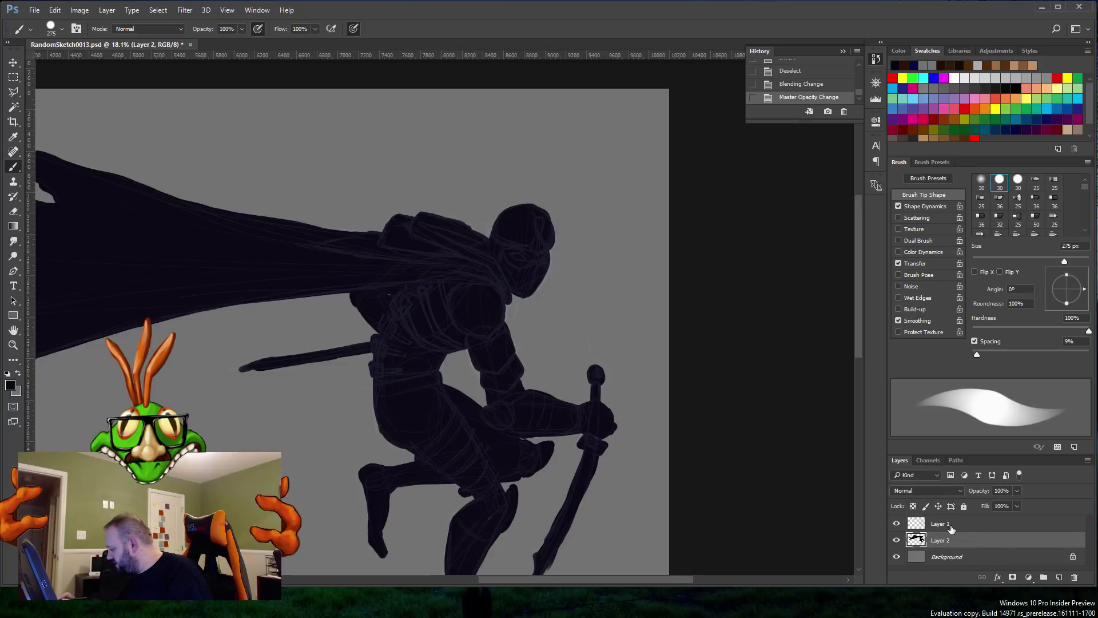
pyautogui.click(951, 525)
pyautogui.click(964, 506)
pyautogui.click(951, 541)
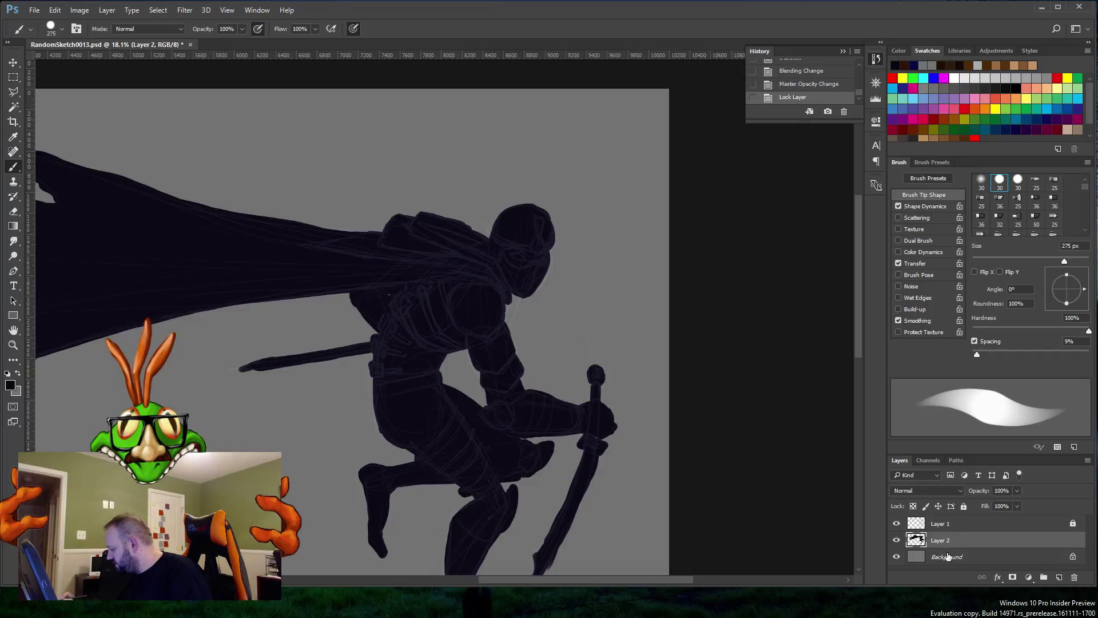
# Step: Load the Layer 2 ninja silhouette as a selection and bring up the foreground Color Picker
pyautogui.keyDown('ctrl'); pyautogui.click(917, 540); pyautogui.keyUp('ctrl')
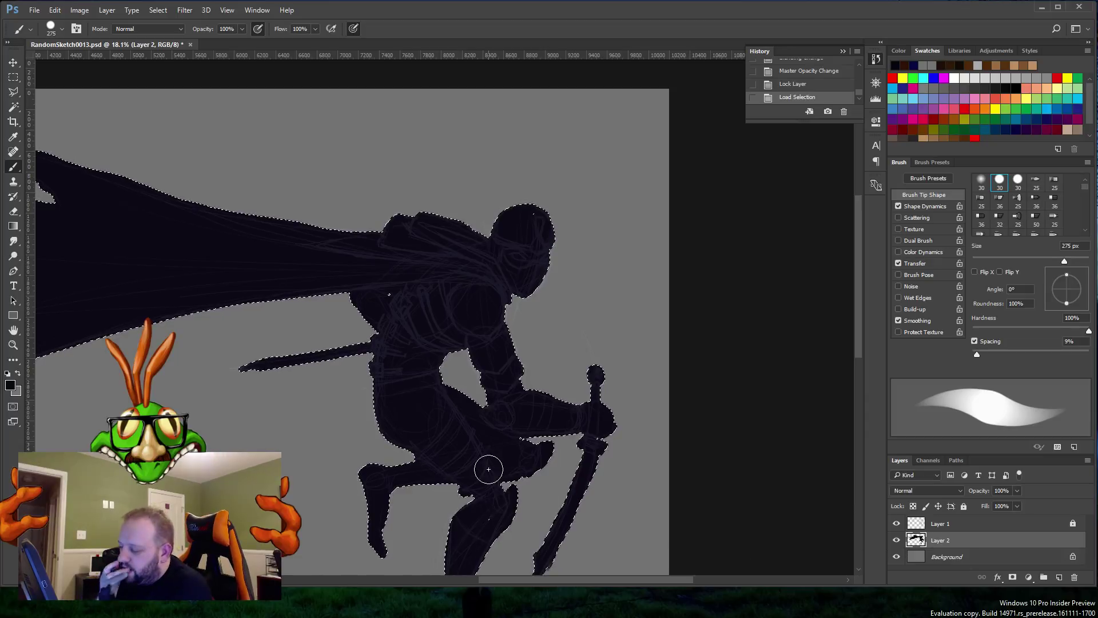
pyautogui.moveTo(859, 269); pyautogui.dragTo(856, 314)
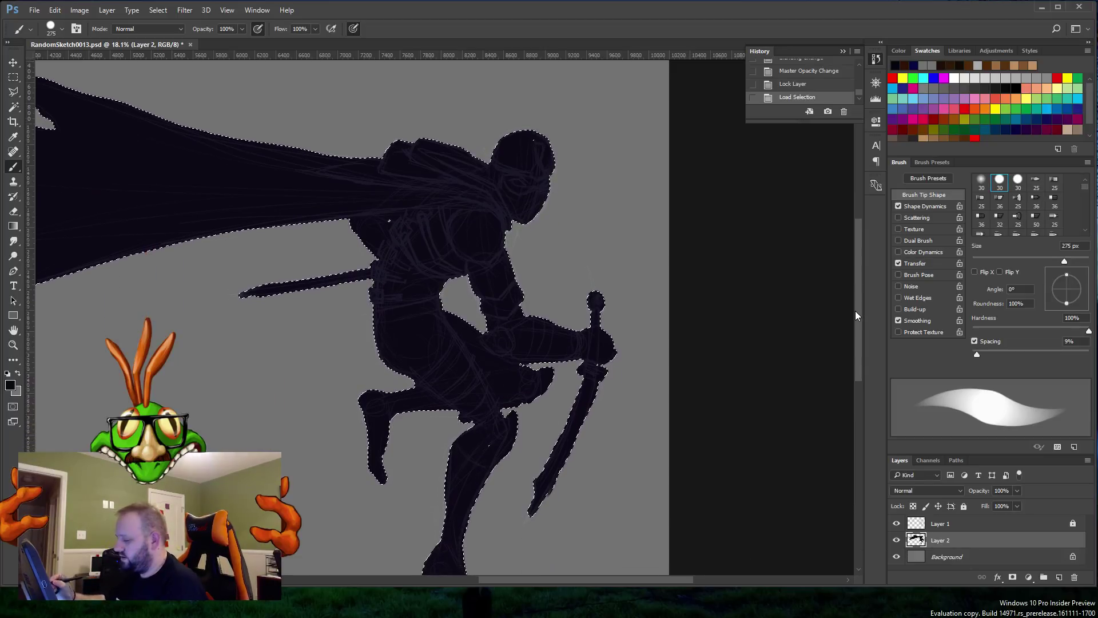
pyautogui.scroll(-3, 852, 309)
pyautogui.click(11, 386)
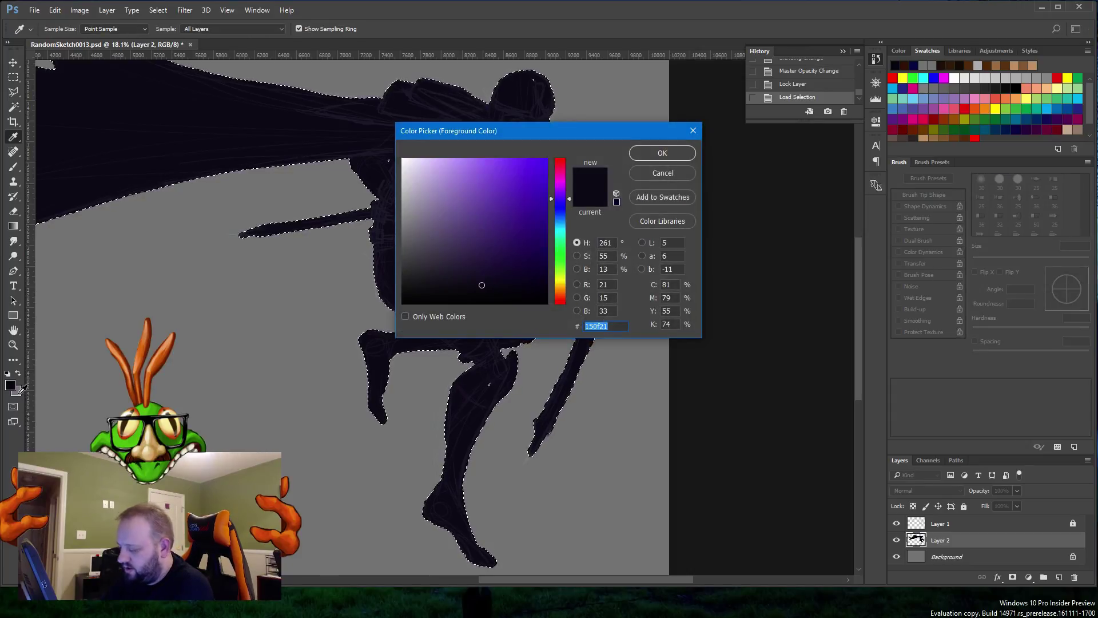
# Step: Set the foreground colour to near-black purple 0f0b17
pyautogui.click(474, 288)
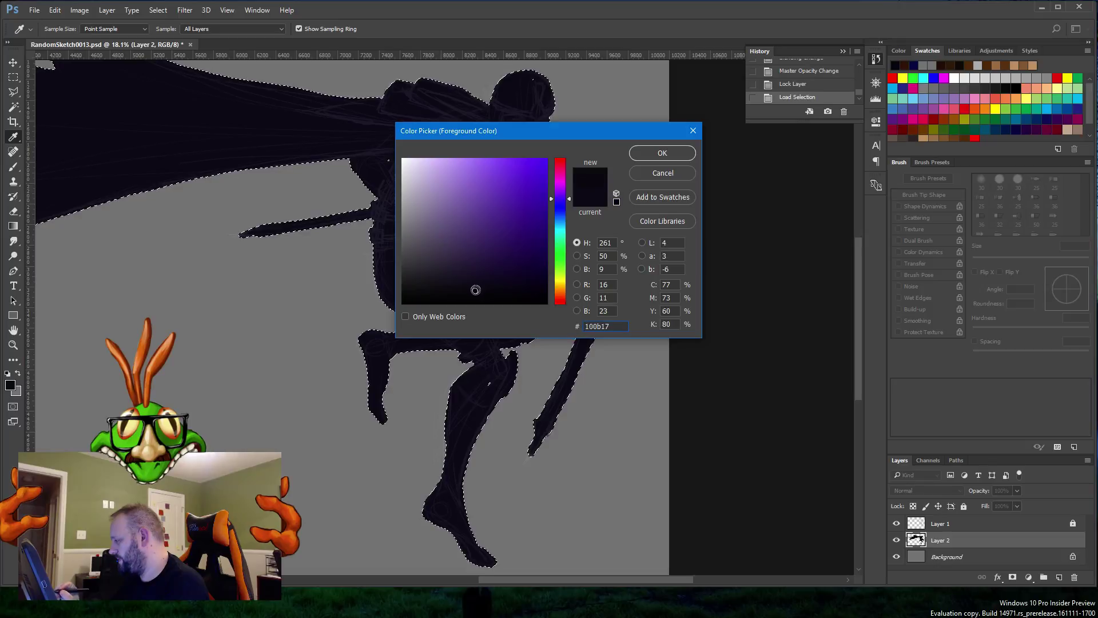
pyautogui.click(477, 290)
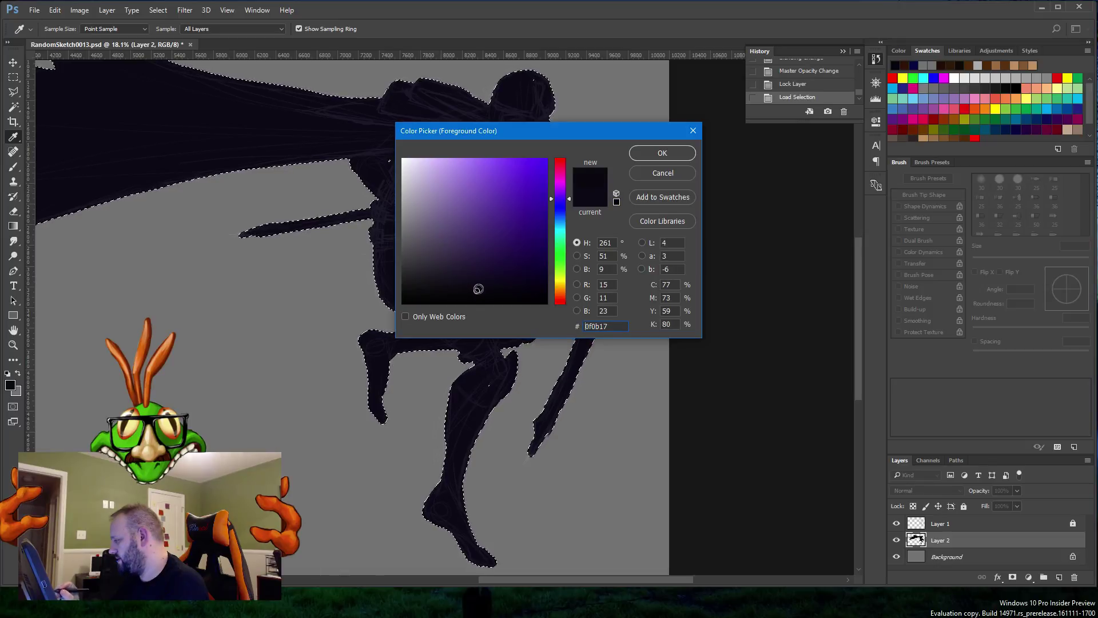
pyautogui.click(661, 154)
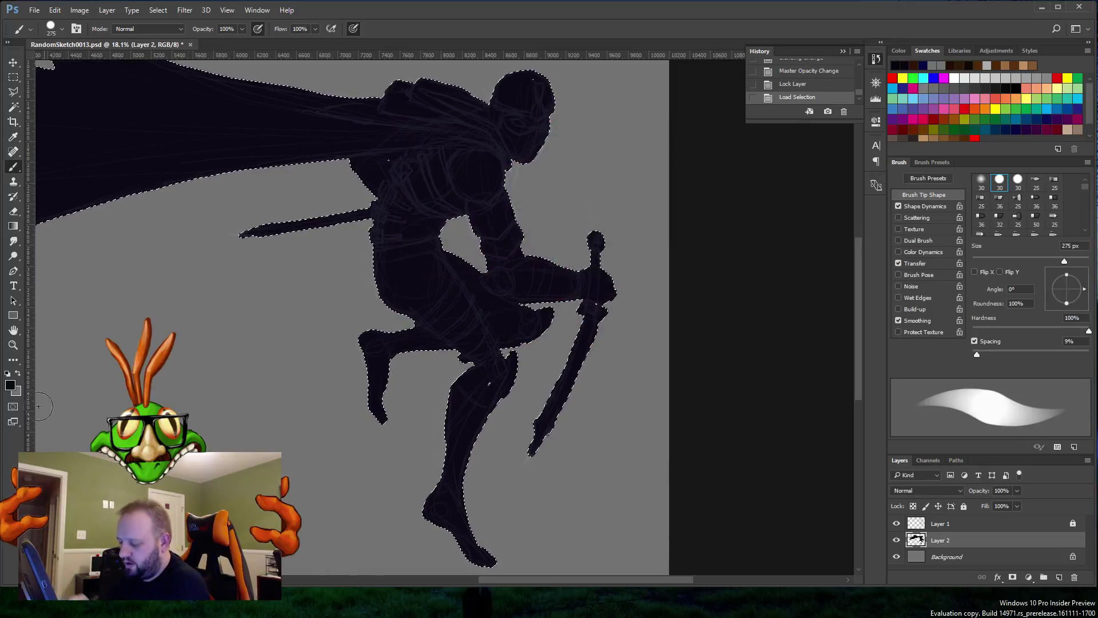
# Step: Set the background colour to a slightly lighter dark violet, 1f1238
pyautogui.click(15, 391)
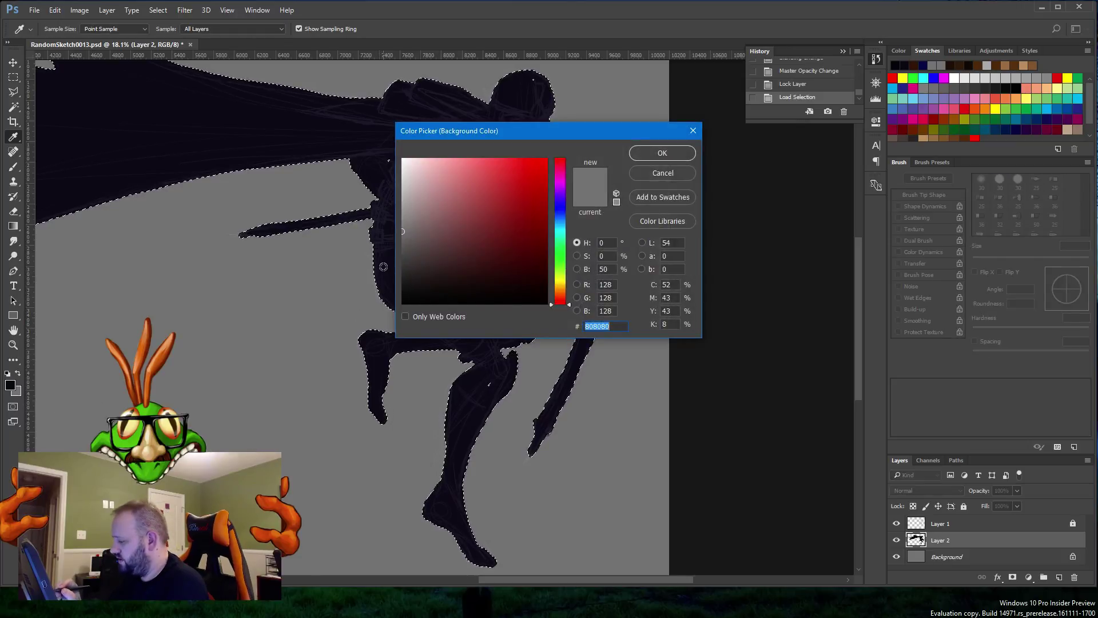
pyautogui.click(386, 262)
pyautogui.moveTo(479, 300); pyautogui.dragTo(504, 265)
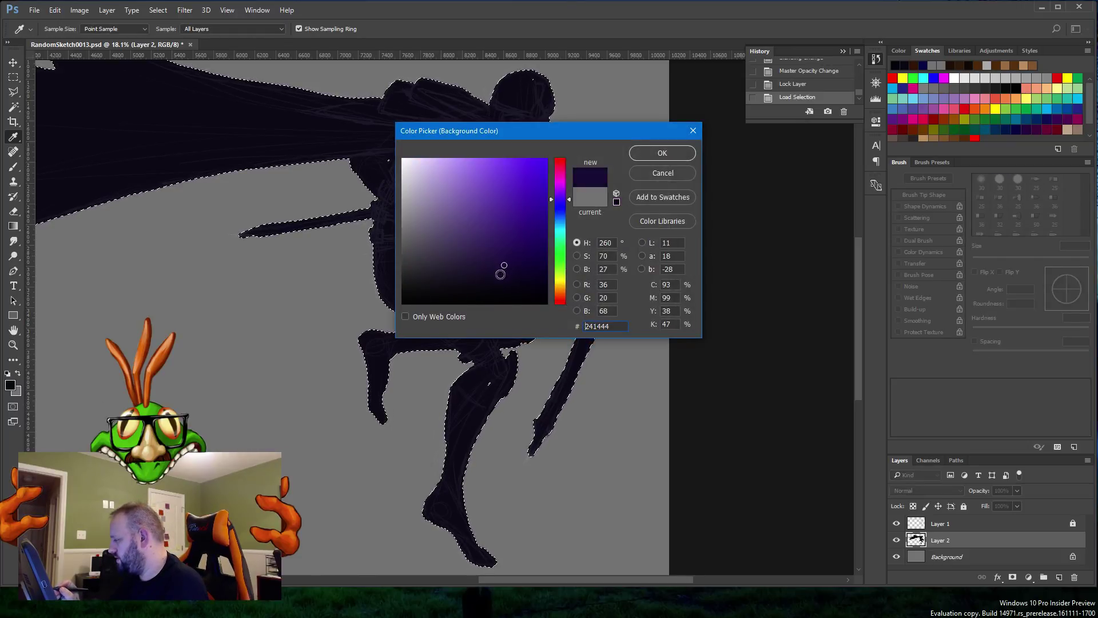
pyautogui.click(501, 265)
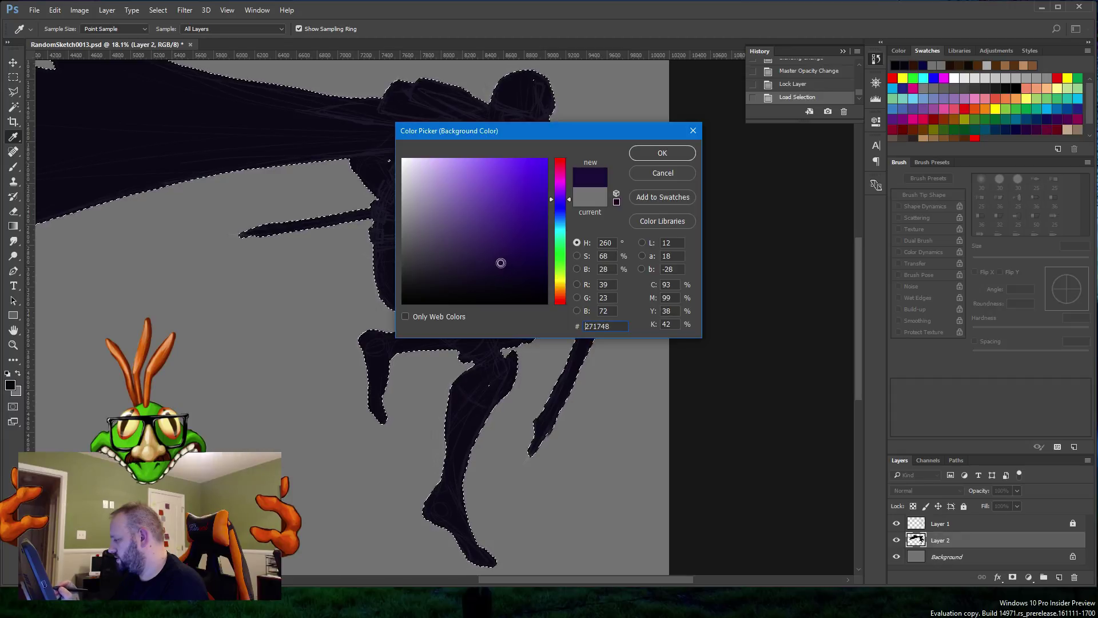
pyautogui.click(501, 264)
pyautogui.click(663, 153)
pyautogui.press('b')
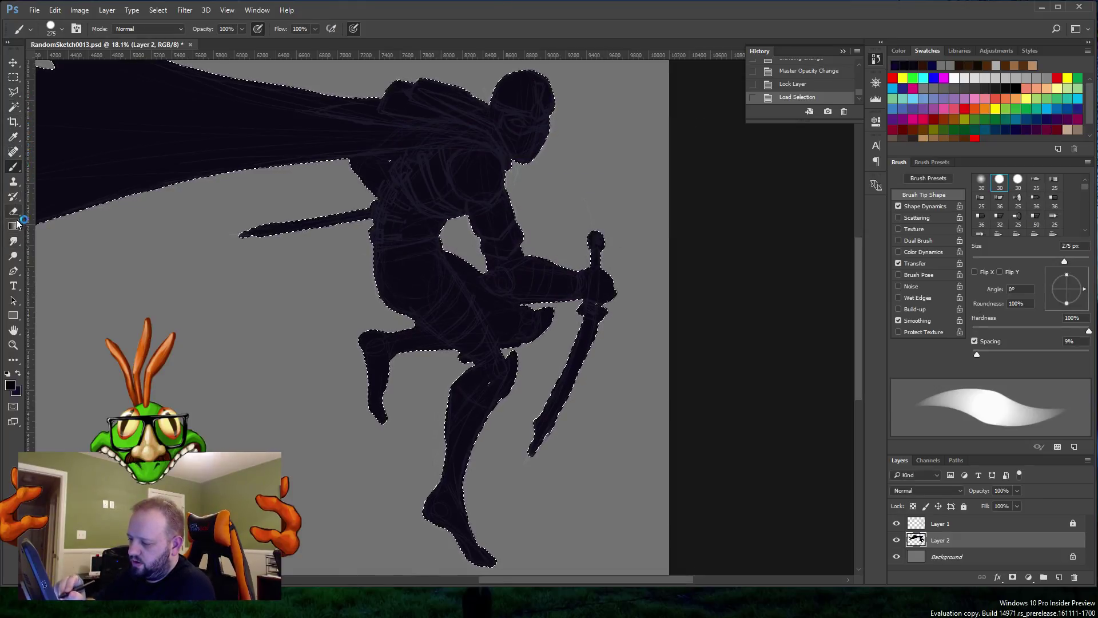
# Step: Fill the silhouette selection with a vertical foreground-to-background gradient
pyautogui.press('g')
pyautogui.click(87, 29)
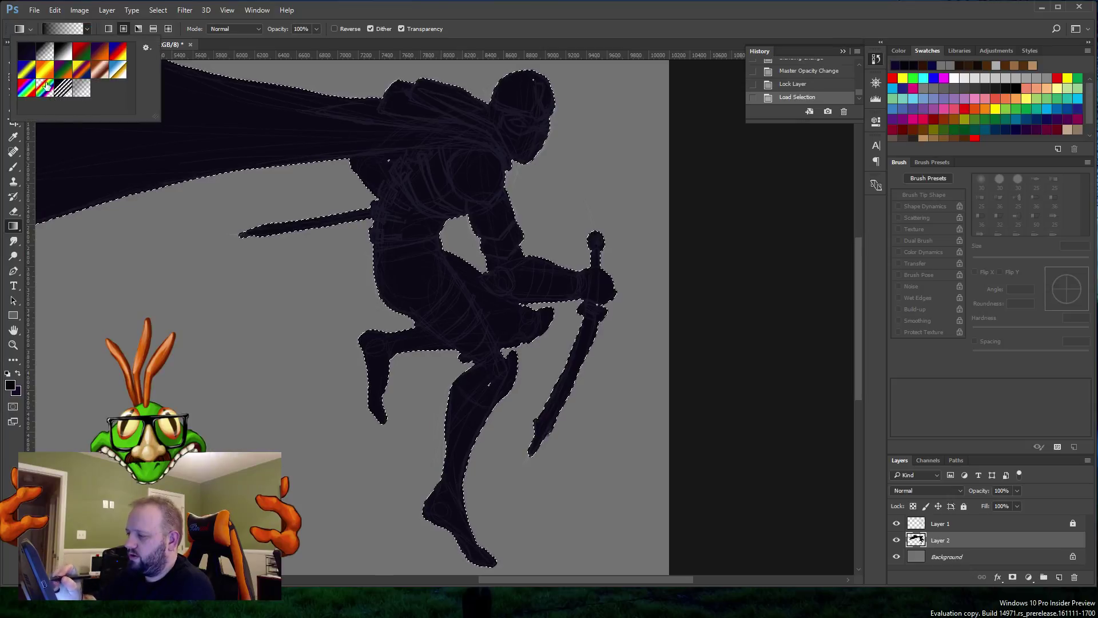
pyautogui.click(32, 59)
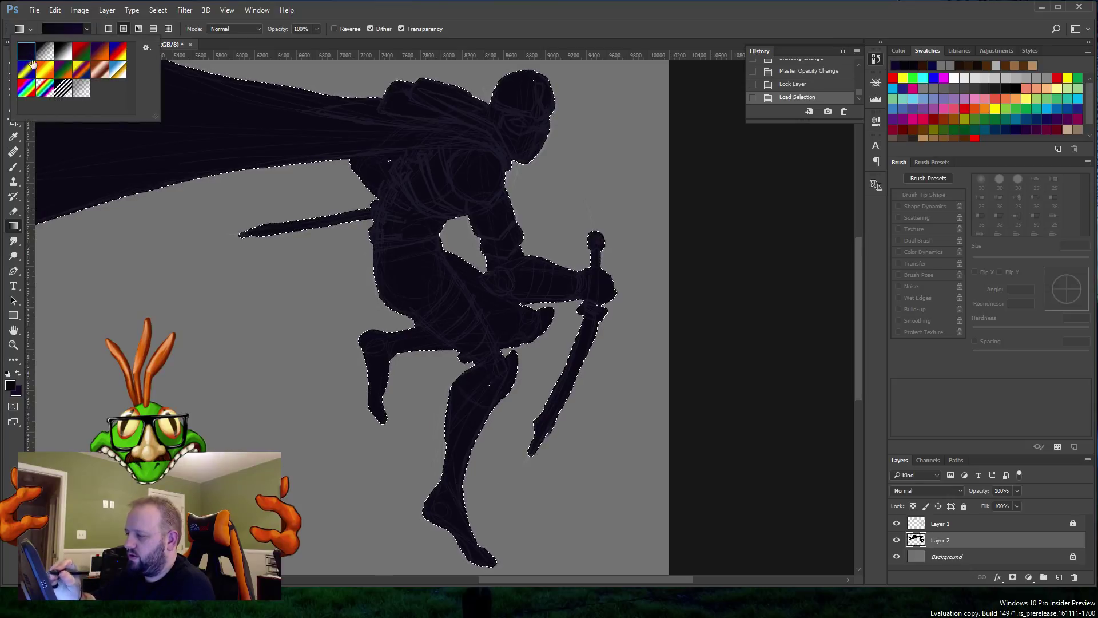
pyautogui.click(451, 146)
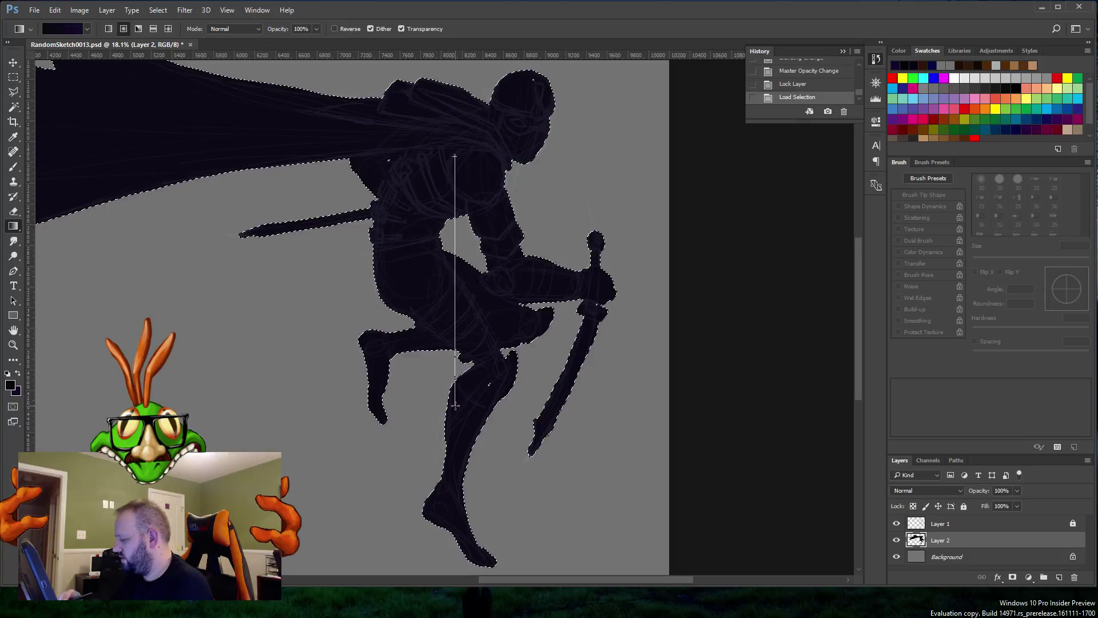
pyautogui.moveTo(462, 413); pyautogui.dragTo(462, 414)
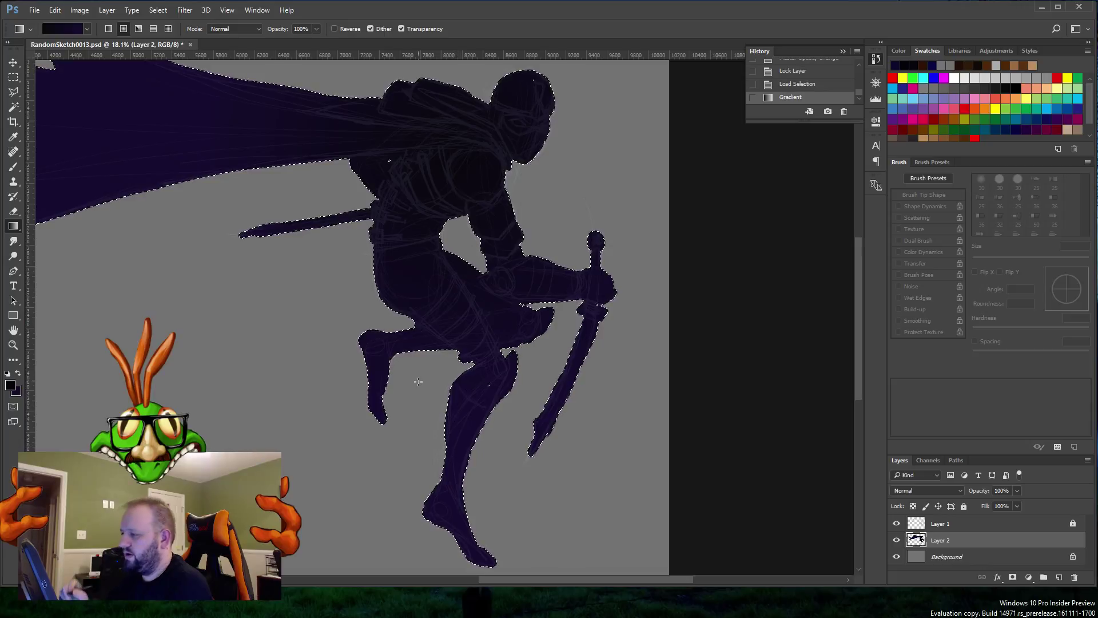
# Step: Undo that gradient and redraw it, near-black at the top fading to purple at the legs
pyautogui.click(54, 10)
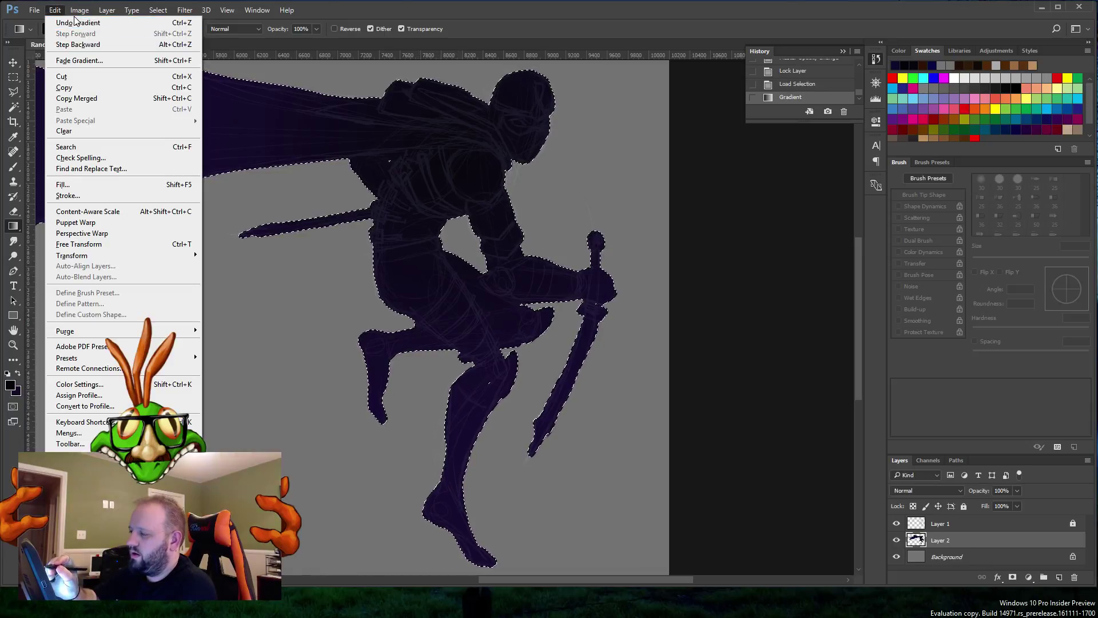
pyautogui.click(78, 44)
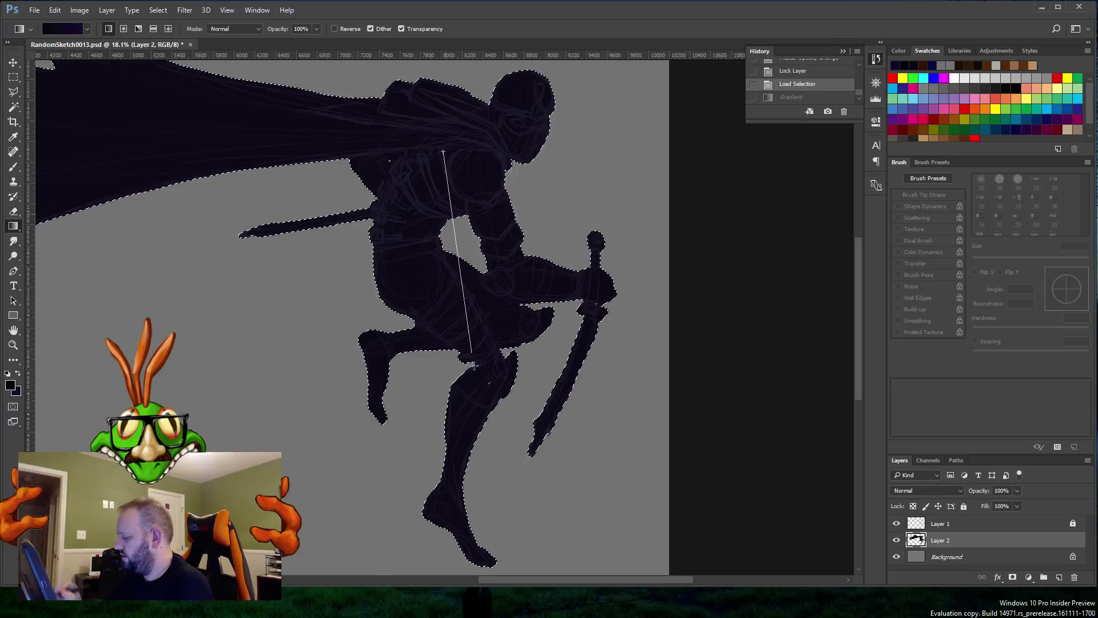
pyautogui.moveTo(479, 413); pyautogui.dragTo(477, 418)
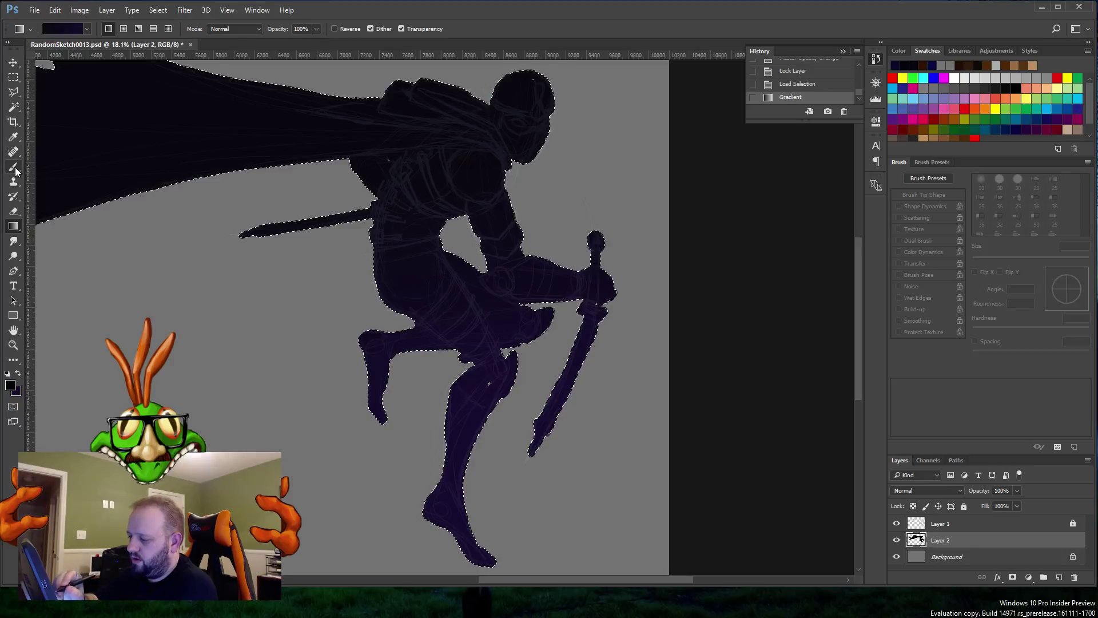
pyautogui.press('b')
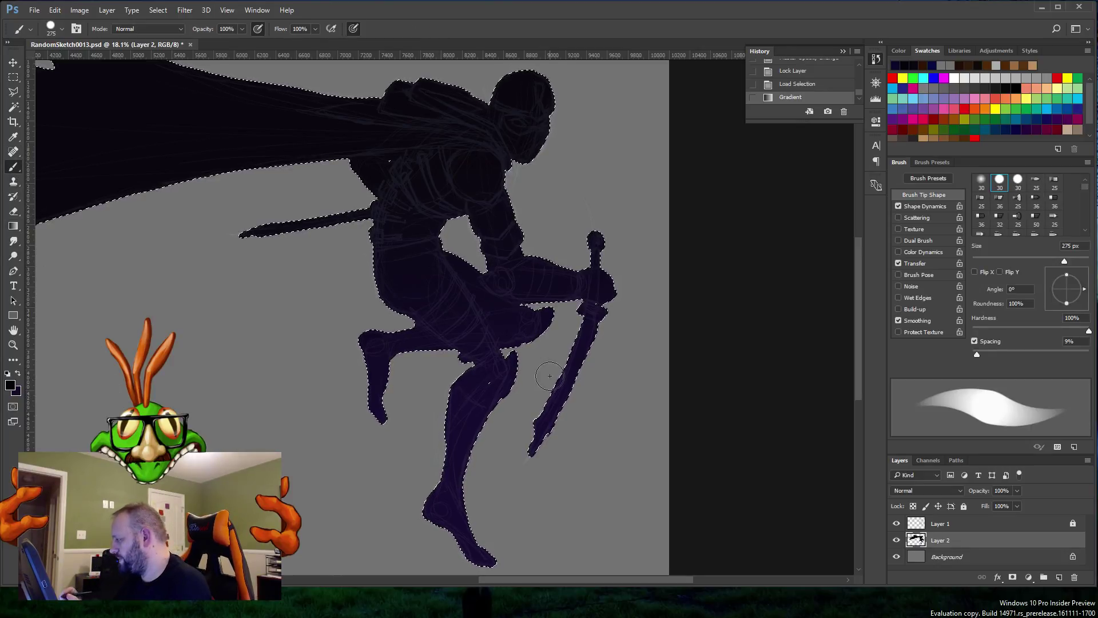
pyautogui.moveTo(859, 297); pyautogui.dragTo(860, 276)
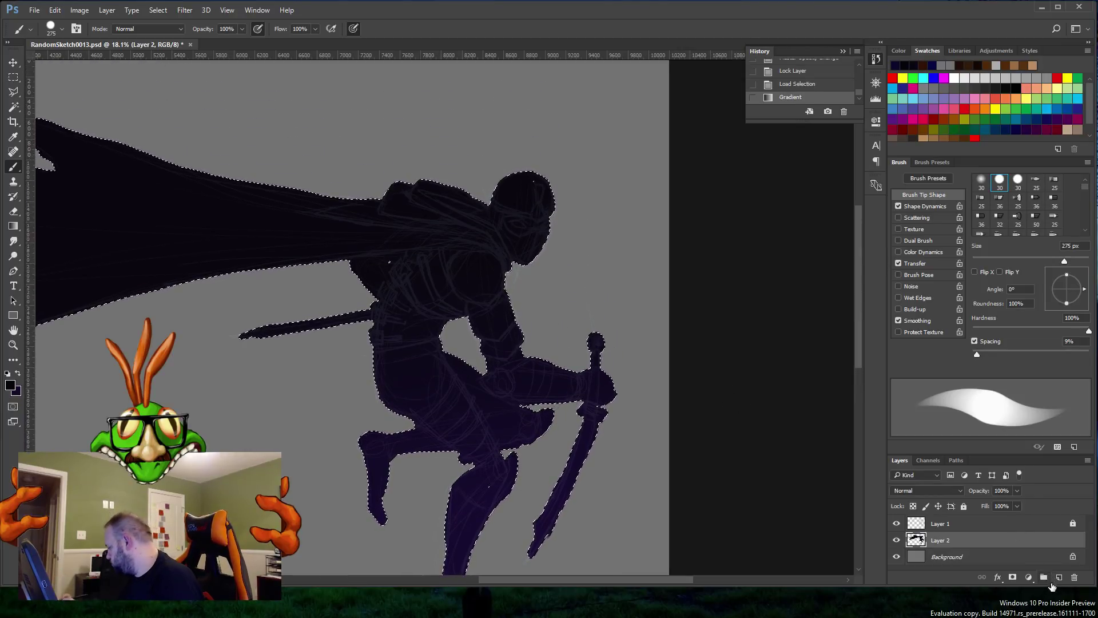
# Step: Add a new empty Layer 3 above Layer 2 and deselect the silhouette
pyautogui.click(1058, 578)
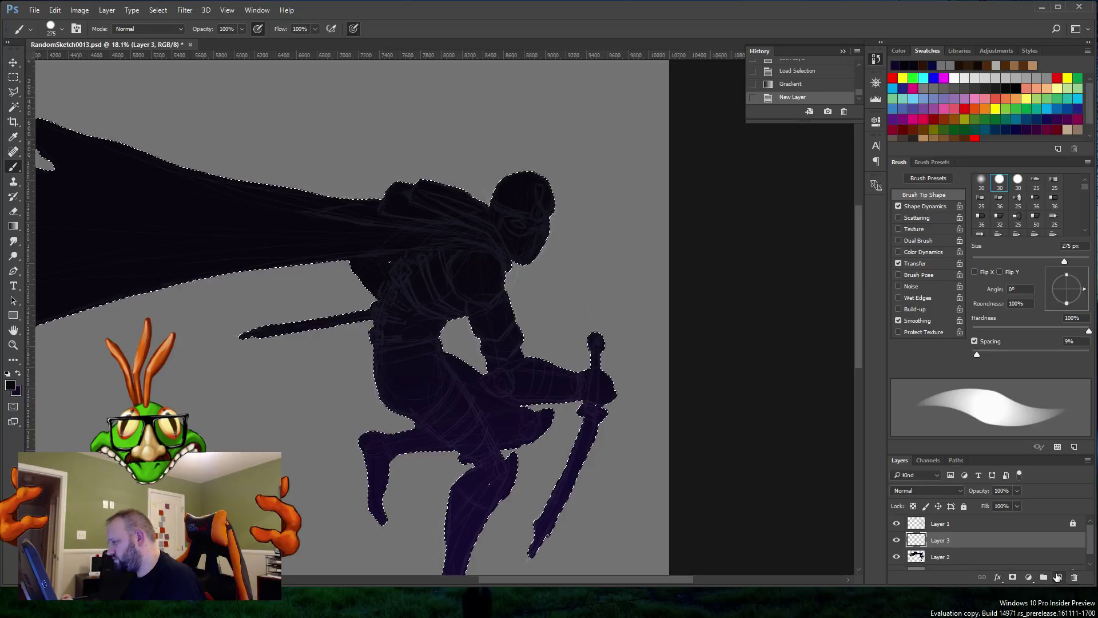
pyautogui.click(158, 9)
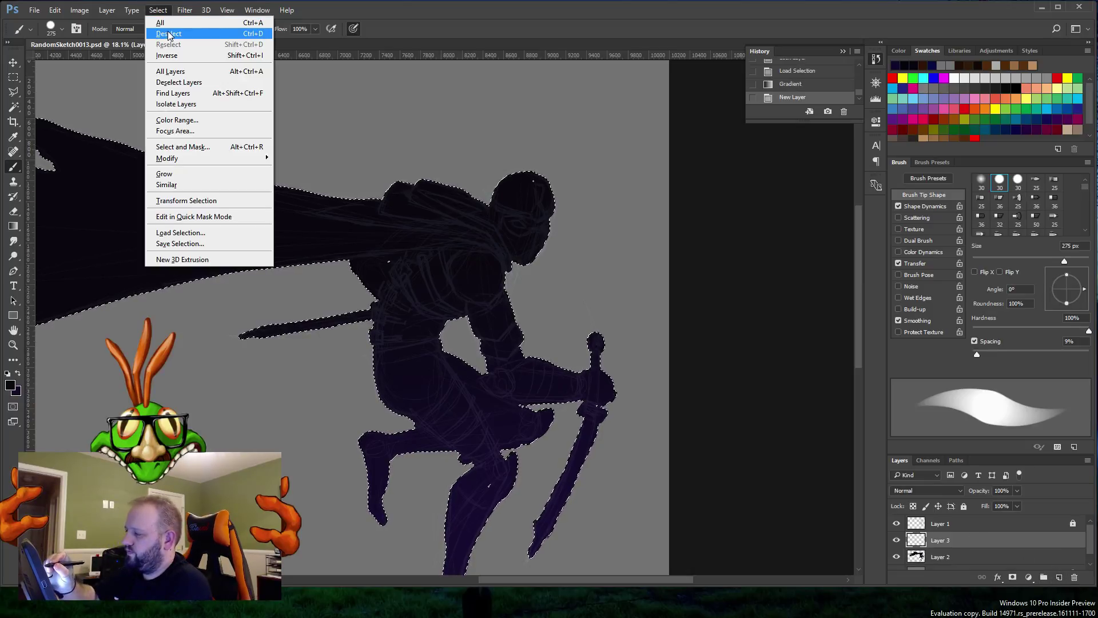
pyautogui.click(170, 34)
# Step: Zoom in on the ninja's hooded head
pyautogui.click(13, 345)
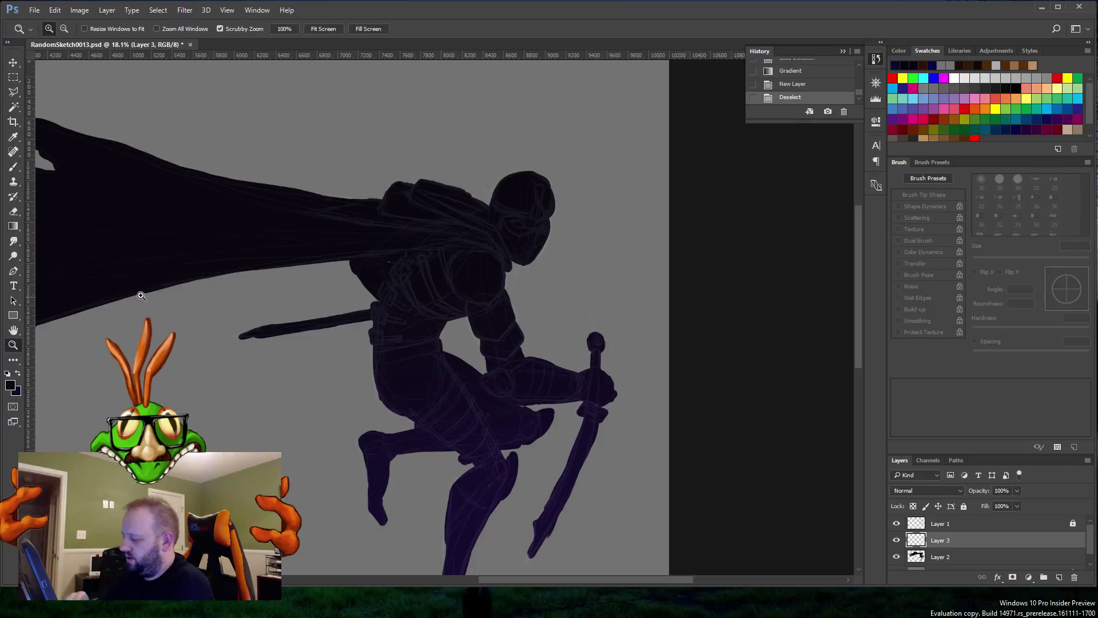
pyautogui.moveTo(524, 208); pyautogui.dragTo(609, 233)
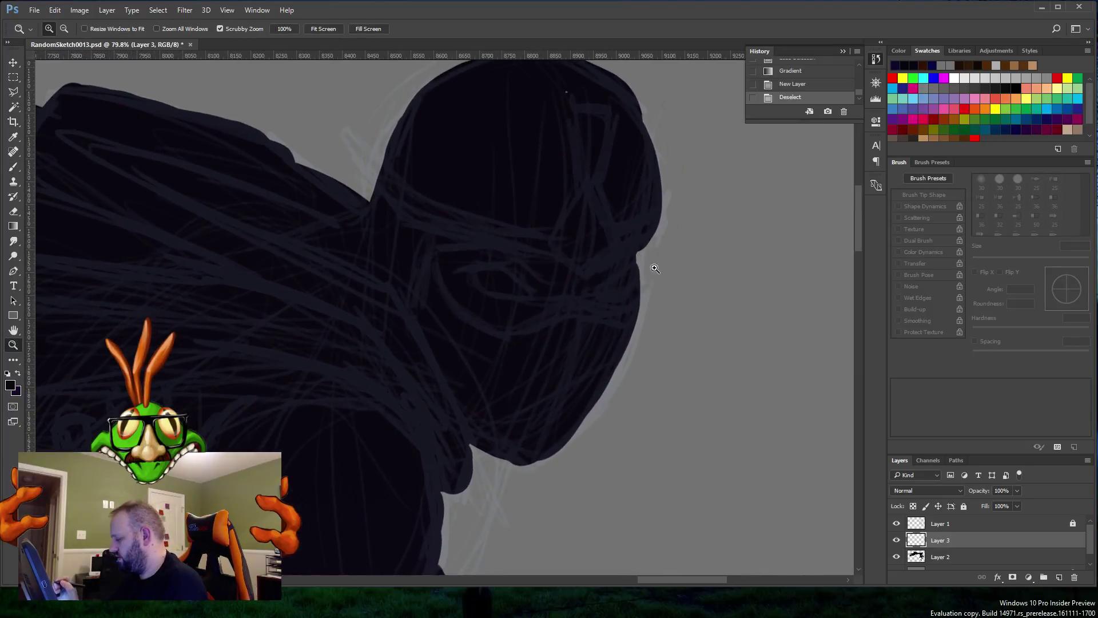
pyautogui.moveTo(859, 229)
pyautogui.mouseDown()
pyautogui.moveTo(862, 238)
pyautogui.moveTo(852, 234)
pyautogui.mouseUp()
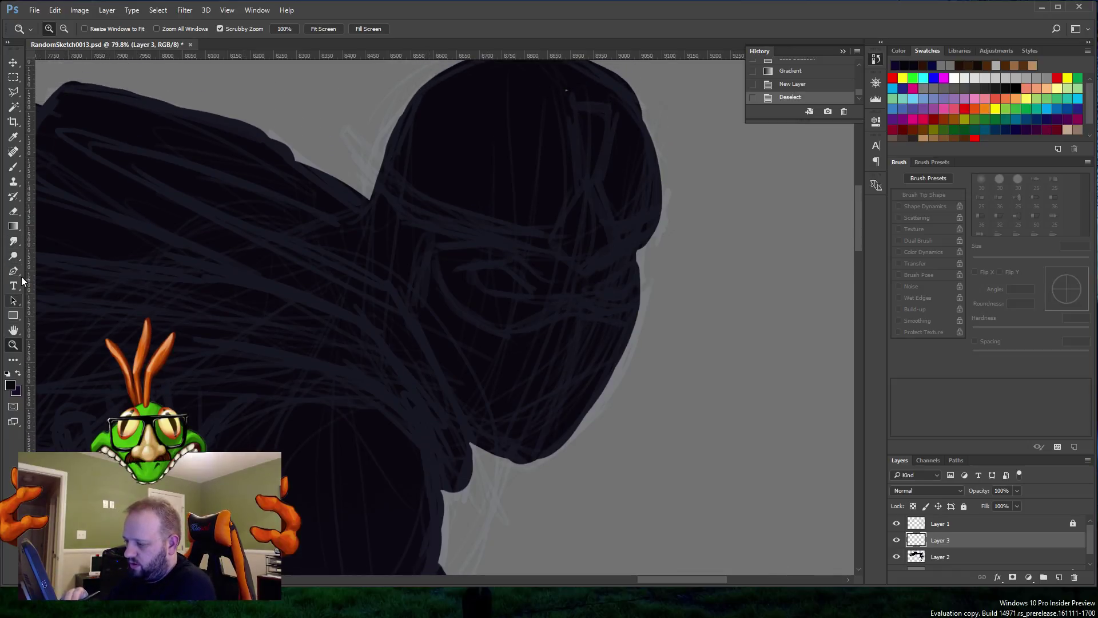
# Step: Set up a small Brush with a brown swatch colour
pyautogui.click(14, 166)
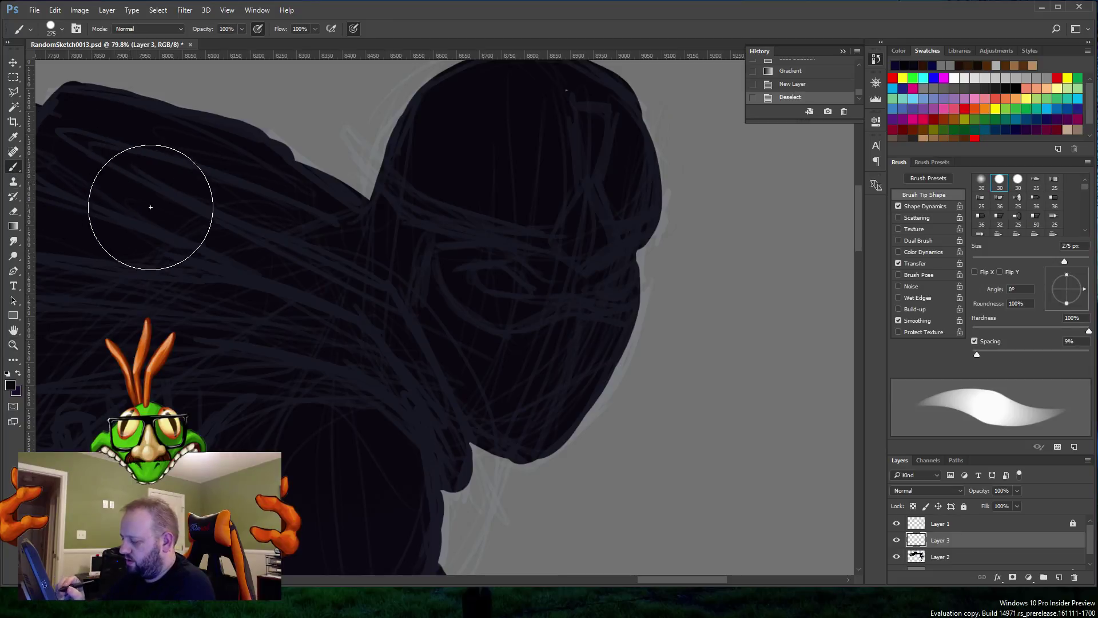
pyautogui.rightClick(572, 283)
pyautogui.moveTo(598, 303); pyautogui.dragTo(606, 304)
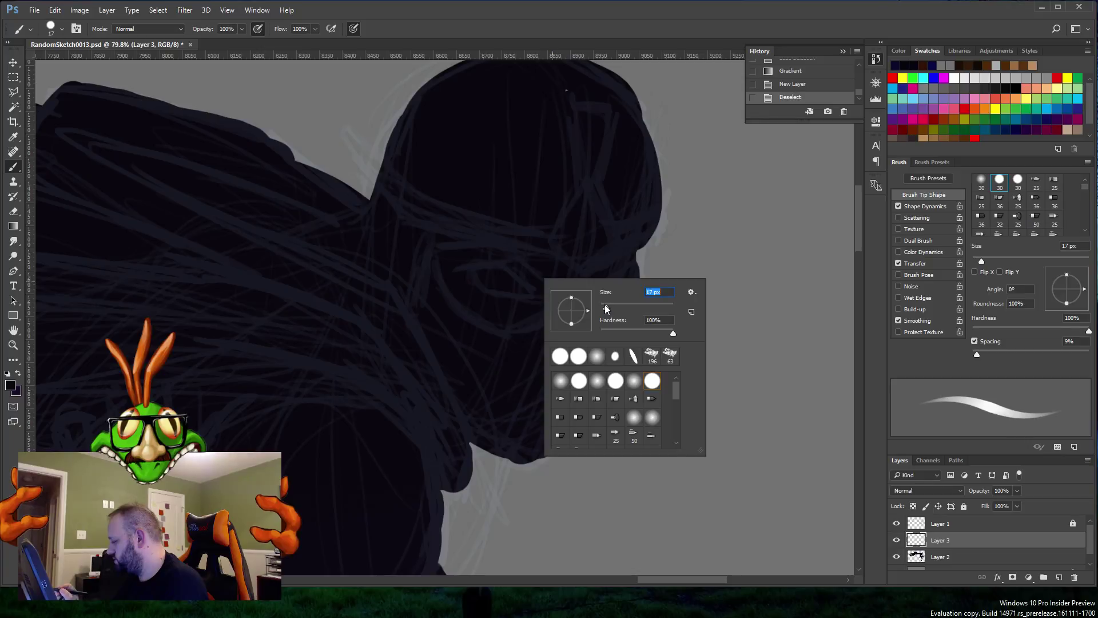
pyautogui.click(860, 237)
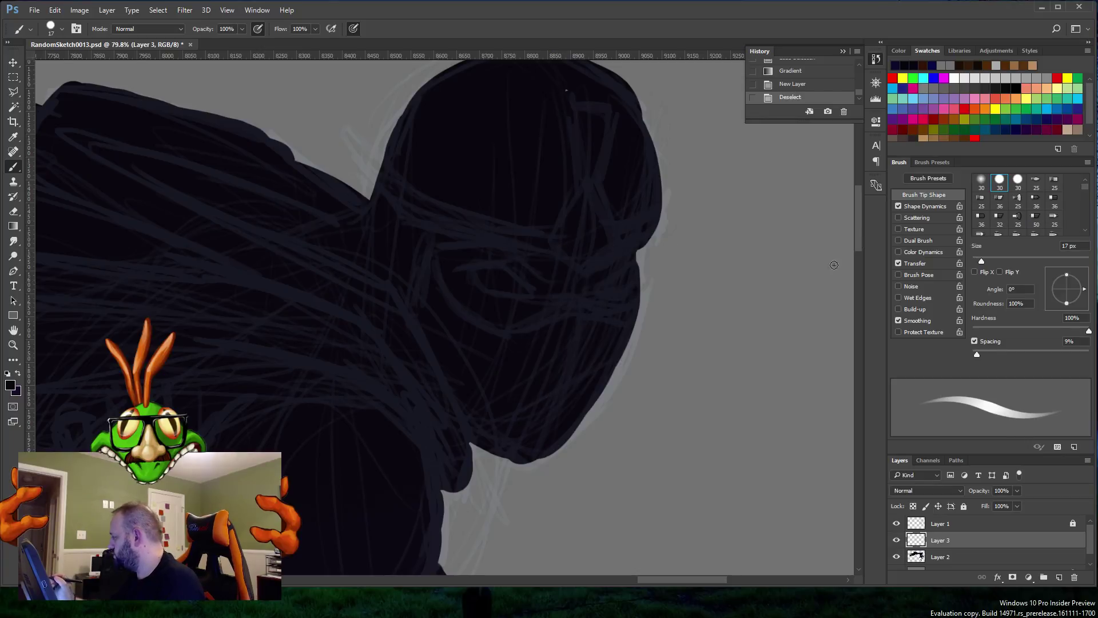
pyautogui.click(1016, 64)
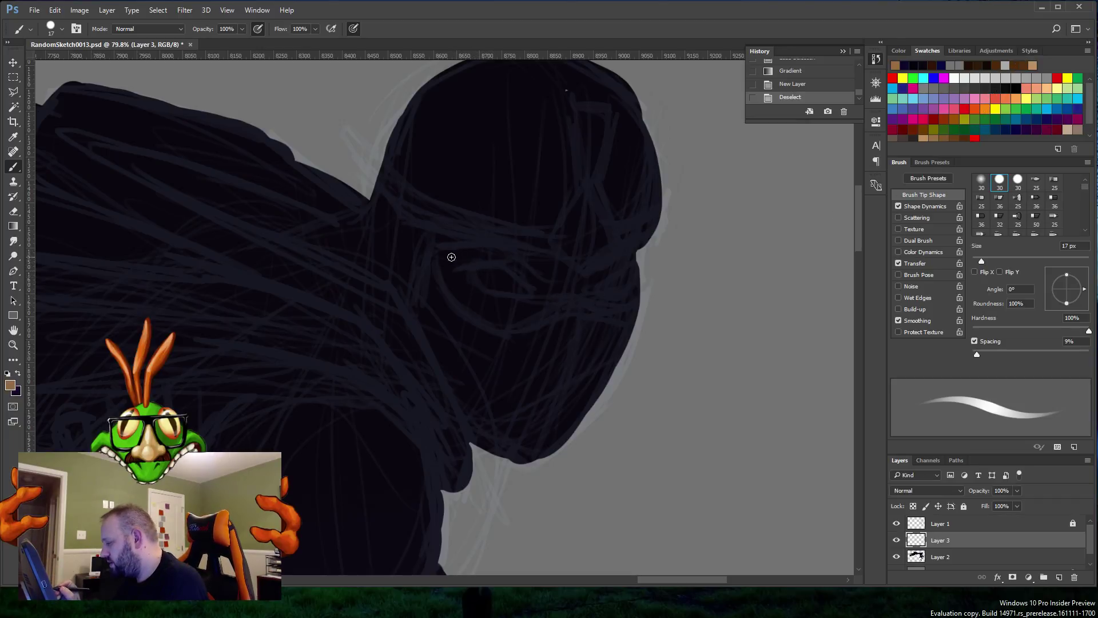
# Step: Paint a flat tan band across the hood's eye opening on Layer 3
pyautogui.moveTo(444, 256)
pyautogui.mouseDown()
pyautogui.moveTo(494, 252)
pyautogui.moveTo(460, 259)
pyautogui.moveTo(509, 260)
pyautogui.moveTo(454, 260)
pyautogui.moveTo(501, 260)
pyautogui.moveTo(489, 254)
pyautogui.moveTo(469, 257)
pyautogui.moveTo(509, 263)
pyautogui.moveTo(539, 288)
pyautogui.moveTo(504, 257)
pyautogui.moveTo(550, 293)
pyautogui.mouseUp()
pyautogui.moveTo(499, 254)
pyautogui.mouseDown()
pyautogui.moveTo(544, 287)
pyautogui.moveTo(577, 289)
pyautogui.moveTo(518, 269)
pyautogui.moveTo(577, 284)
pyautogui.mouseUp()
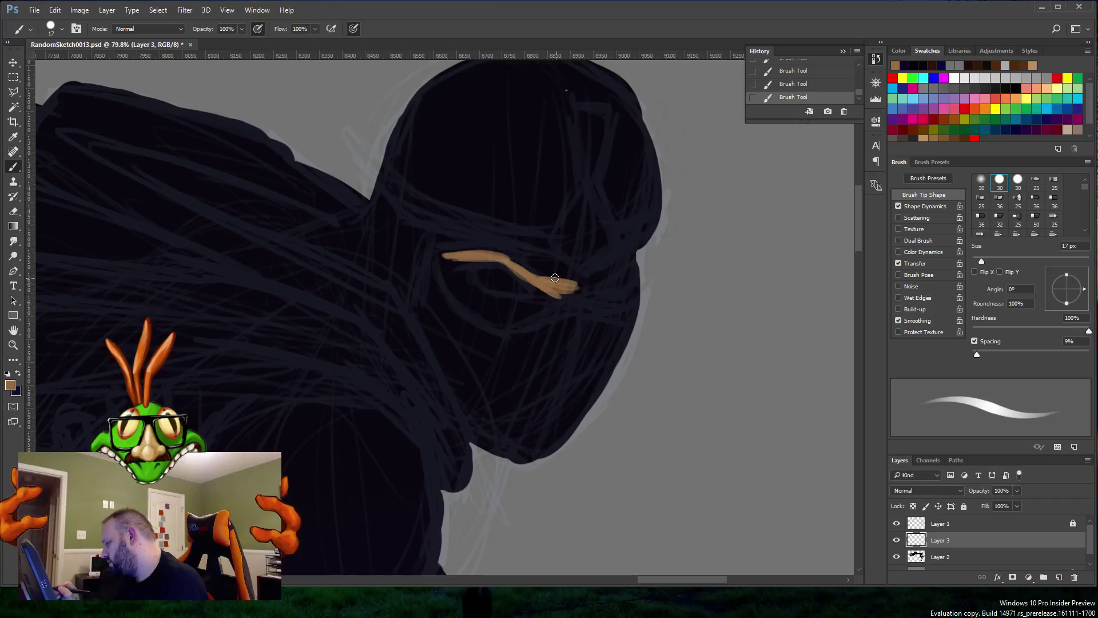
pyautogui.moveTo(515, 262)
pyautogui.mouseDown()
pyautogui.moveTo(567, 281)
pyautogui.moveTo(501, 255)
pyautogui.moveTo(555, 264)
pyautogui.moveTo(444, 253)
pyautogui.moveTo(533, 257)
pyautogui.moveTo(591, 279)
pyautogui.moveTo(635, 252)
pyautogui.moveTo(619, 301)
pyautogui.mouseUp()
pyautogui.moveTo(552, 301)
pyautogui.mouseDown()
pyautogui.moveTo(626, 298)
pyautogui.moveTo(581, 286)
pyautogui.moveTo(611, 279)
pyautogui.moveTo(595, 289)
pyautogui.moveTo(630, 260)
pyautogui.moveTo(615, 282)
pyautogui.moveTo(628, 285)
pyautogui.moveTo(608, 298)
pyautogui.moveTo(619, 283)
pyautogui.moveTo(548, 299)
pyautogui.moveTo(573, 278)
pyautogui.moveTo(550, 286)
pyautogui.moveTo(554, 268)
pyautogui.moveTo(534, 272)
pyautogui.moveTo(512, 318)
pyautogui.moveTo(554, 301)
pyautogui.moveTo(500, 319)
pyautogui.moveTo(470, 297)
pyautogui.moveTo(445, 253)
pyautogui.moveTo(483, 303)
pyautogui.moveTo(465, 285)
pyautogui.moveTo(494, 304)
pyautogui.moveTo(467, 273)
pyautogui.moveTo(471, 259)
pyautogui.moveTo(485, 289)
pyautogui.moveTo(497, 268)
pyautogui.moveTo(507, 307)
pyautogui.moveTo(517, 278)
pyautogui.moveTo(523, 295)
pyautogui.moveTo(541, 283)
pyautogui.moveTo(543, 296)
pyautogui.moveTo(513, 272)
pyautogui.mouseUp()
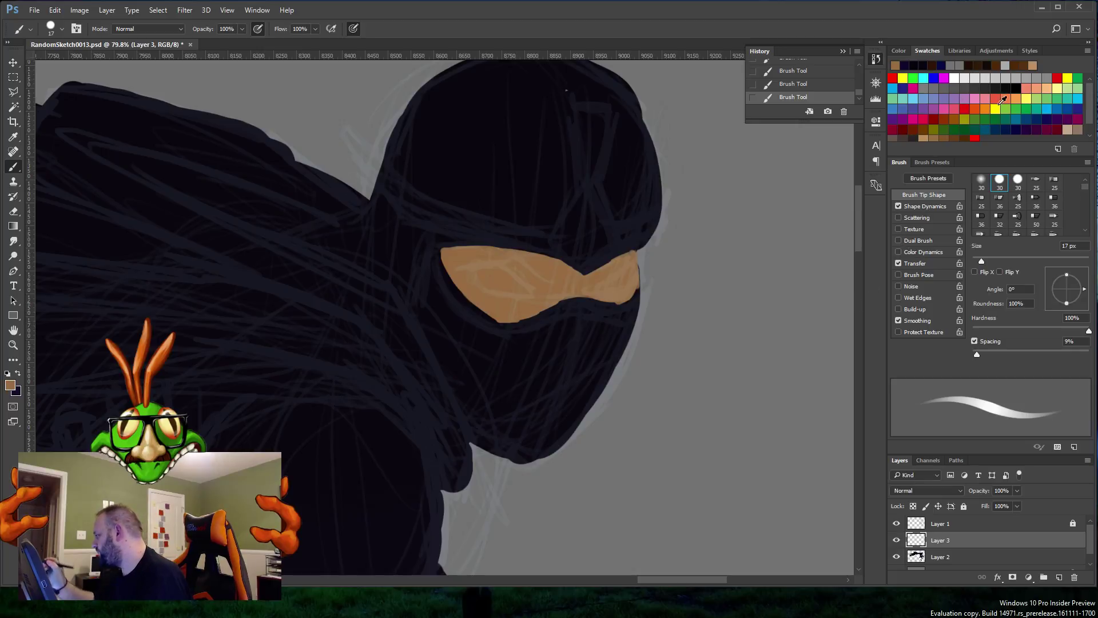
# Step: Set the foreground colour to dark brown #432c15
pyautogui.click(10, 385)
pyautogui.moveTo(487, 238)
pyautogui.mouseDown()
pyautogui.moveTo(502, 247)
pyautogui.moveTo(501, 265)
pyautogui.mouseUp()
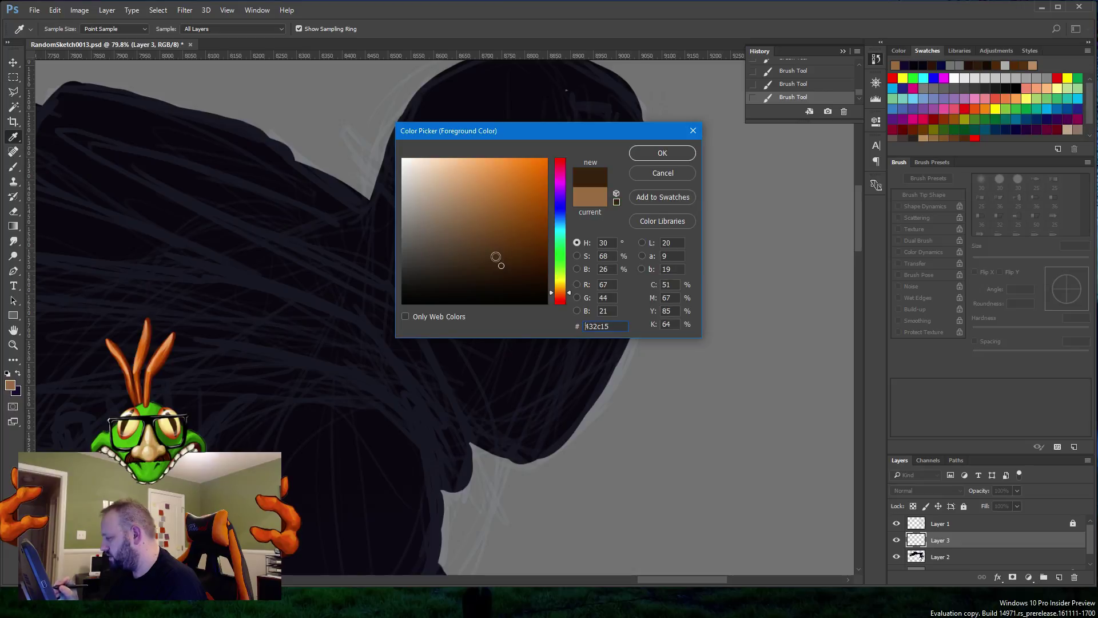
pyautogui.click(653, 153)
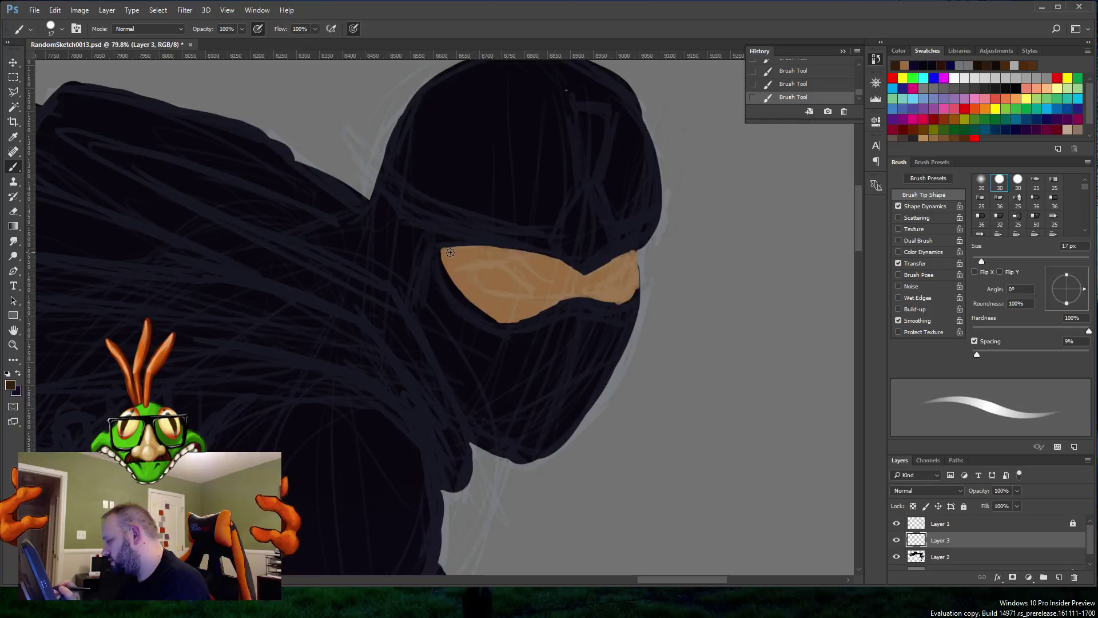
# Step: Shade the eye band's top edge, left end and right eye opening in dark brown
pyautogui.moveTo(448, 253)
pyautogui.mouseDown()
pyautogui.moveTo(520, 253)
pyautogui.moveTo(443, 258)
pyautogui.moveTo(528, 258)
pyautogui.moveTo(506, 254)
pyautogui.moveTo(518, 255)
pyautogui.moveTo(570, 267)
pyautogui.moveTo(515, 254)
pyautogui.moveTo(583, 276)
pyautogui.moveTo(563, 268)
pyautogui.moveTo(633, 260)
pyautogui.moveTo(587, 276)
pyautogui.moveTo(625, 257)
pyautogui.mouseUp()
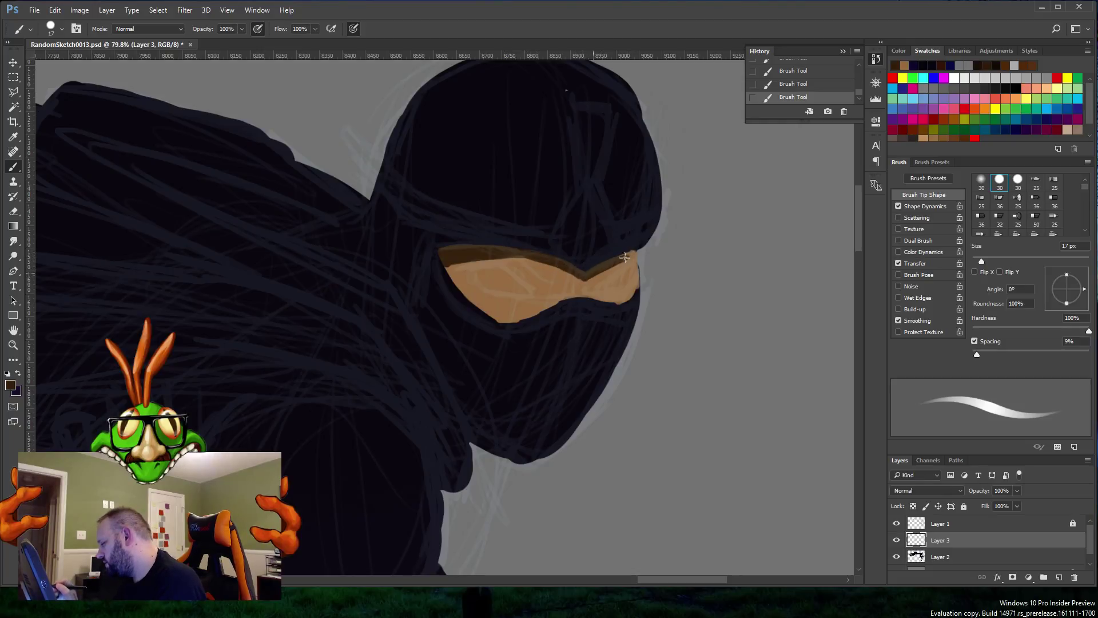
pyautogui.moveTo(462, 261)
pyautogui.mouseDown()
pyautogui.moveTo(486, 266)
pyautogui.moveTo(459, 270)
pyautogui.moveTo(497, 264)
pyautogui.moveTo(482, 261)
pyautogui.moveTo(531, 282)
pyautogui.moveTo(504, 262)
pyautogui.moveTo(548, 287)
pyautogui.moveTo(472, 277)
pyautogui.moveTo(494, 296)
pyautogui.moveTo(572, 290)
pyautogui.moveTo(553, 303)
pyautogui.moveTo(567, 292)
pyautogui.moveTo(542, 274)
pyautogui.moveTo(570, 293)
pyautogui.moveTo(546, 307)
pyautogui.moveTo(528, 301)
pyautogui.moveTo(545, 307)
pyautogui.moveTo(534, 315)
pyautogui.moveTo(470, 296)
pyautogui.moveTo(497, 315)
pyautogui.moveTo(461, 289)
pyautogui.moveTo(498, 321)
pyautogui.moveTo(537, 314)
pyautogui.moveTo(489, 310)
pyautogui.mouseUp()
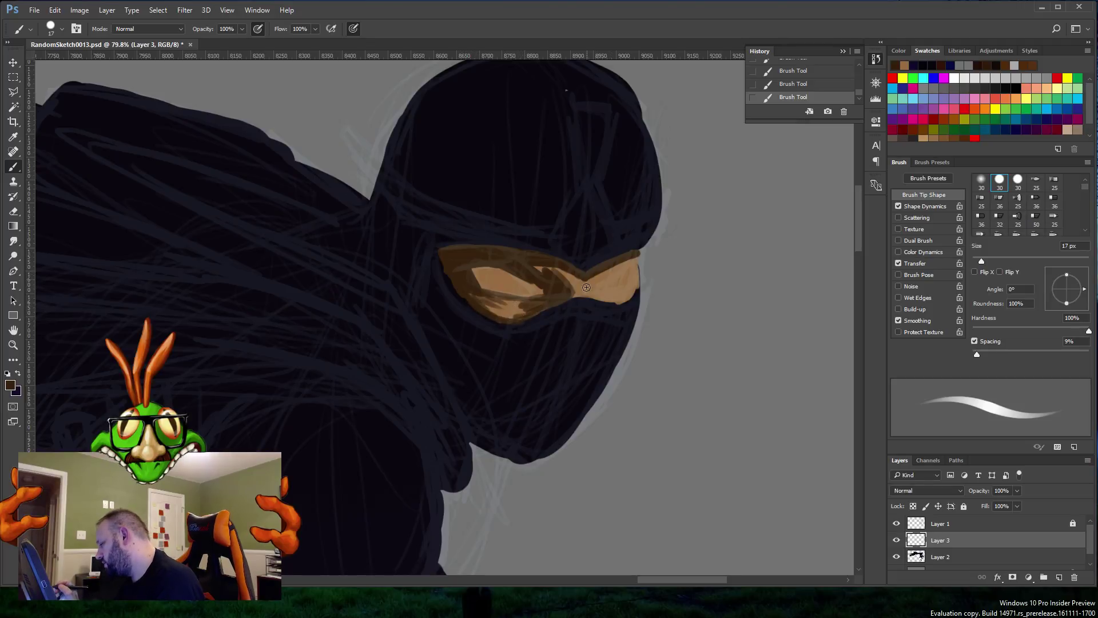
pyautogui.moveTo(587, 288)
pyautogui.mouseDown()
pyautogui.moveTo(639, 263)
pyautogui.moveTo(593, 293)
pyautogui.moveTo(631, 292)
pyautogui.moveTo(622, 296)
pyautogui.moveTo(637, 275)
pyautogui.moveTo(617, 298)
pyautogui.moveTo(637, 273)
pyautogui.mouseUp()
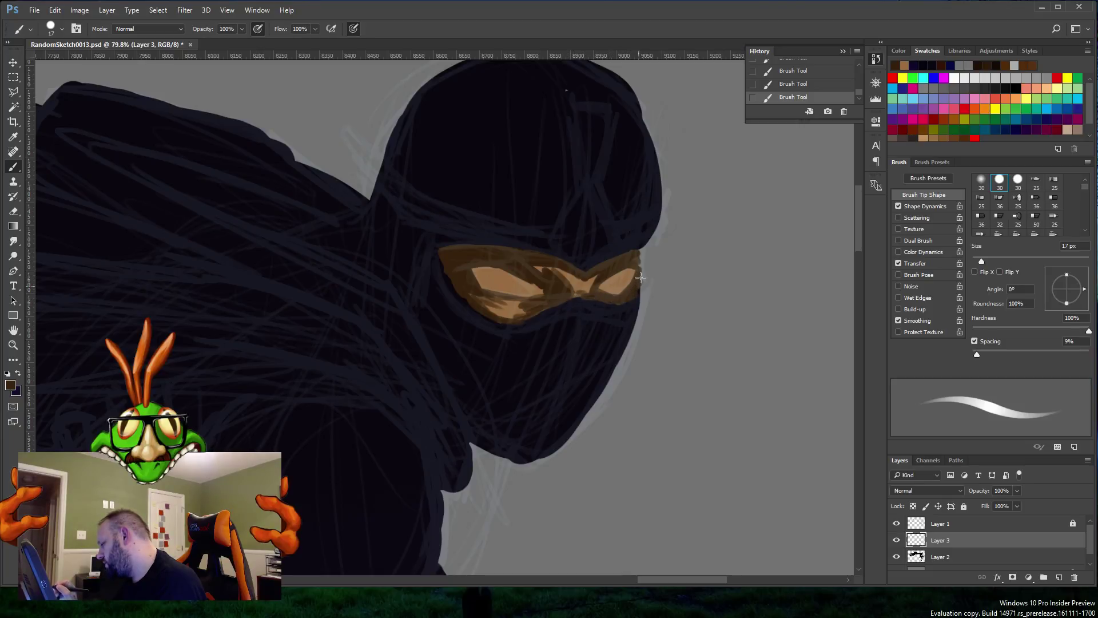
pyautogui.moveTo(637, 255); pyautogui.dragTo(643, 259)
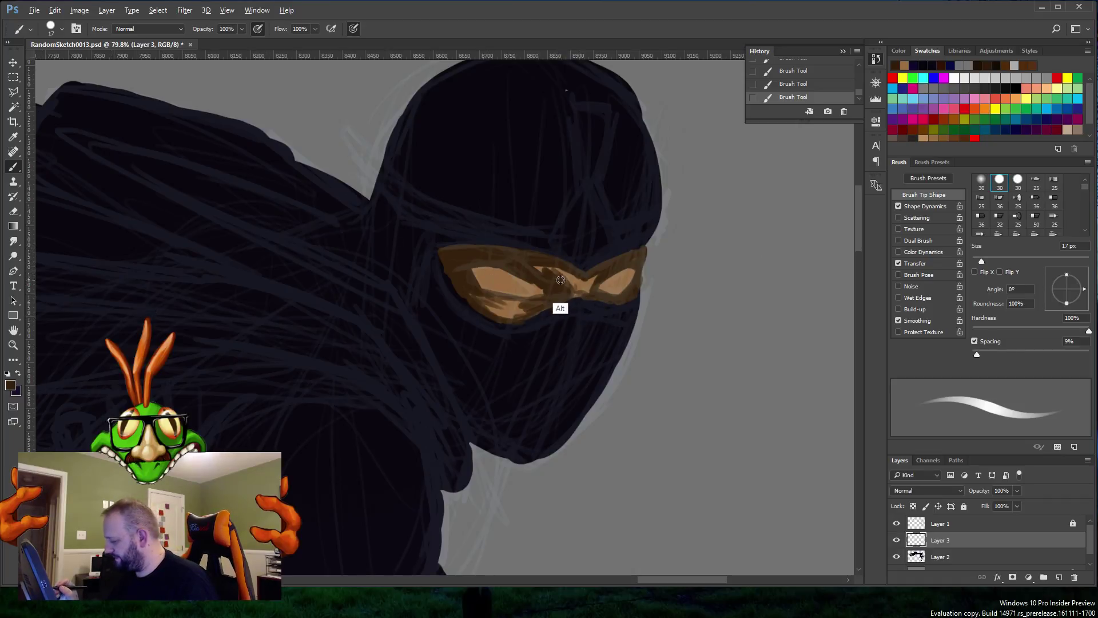
# Step: Sample browns from the eye band and refine the shading around the left eye
pyautogui.keyDown('alt'); pyautogui.click(576, 266); pyautogui.keyUp('alt')
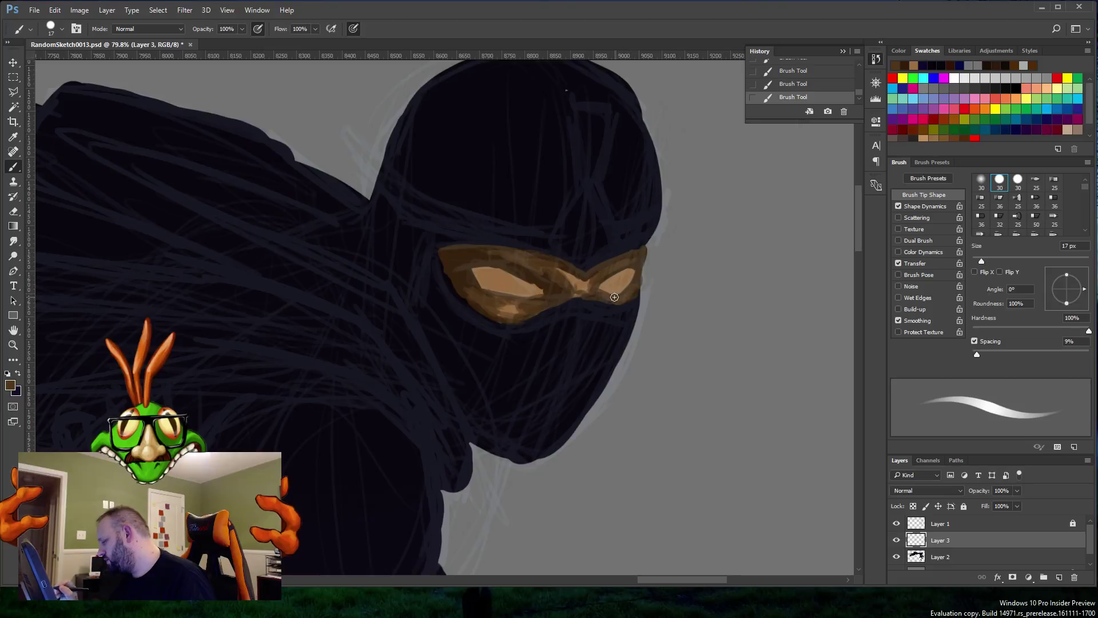
pyautogui.keyDown('alt'); pyautogui.click(502, 311); pyautogui.keyUp('alt')
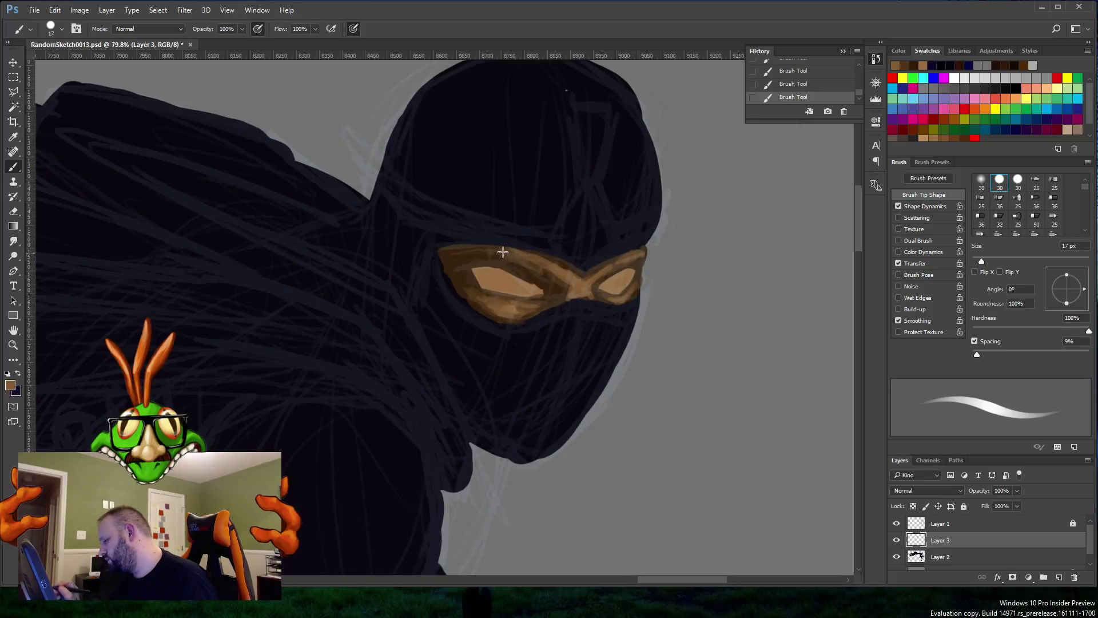
pyautogui.keyDown('alt'); pyautogui.click(563, 291); pyautogui.keyUp('alt')
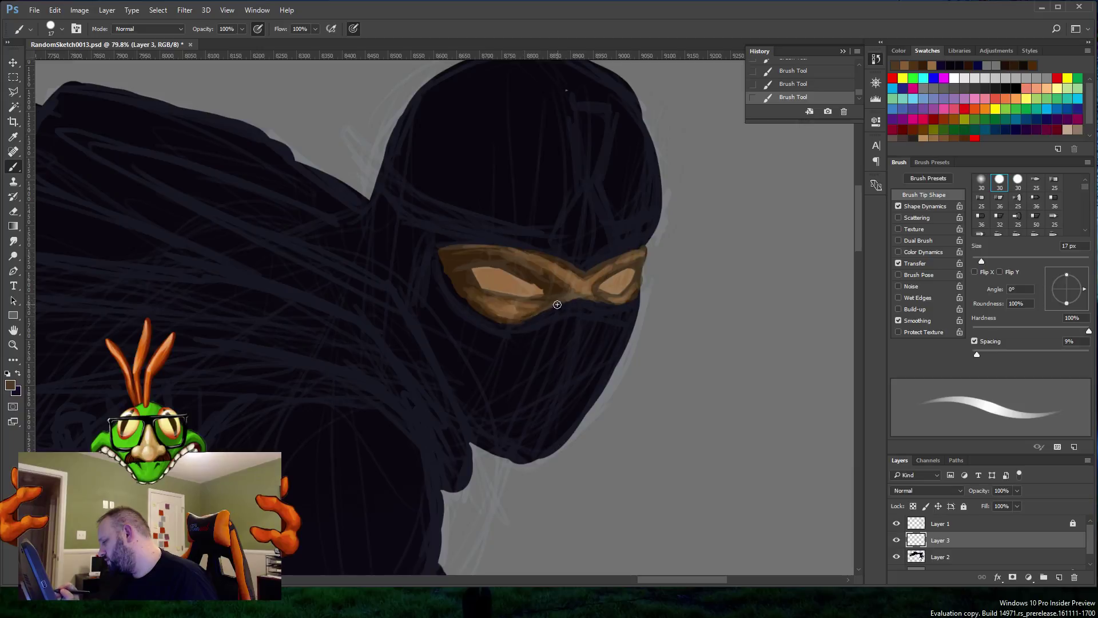
pyautogui.moveTo(465, 314); pyautogui.dragTo(461, 301)
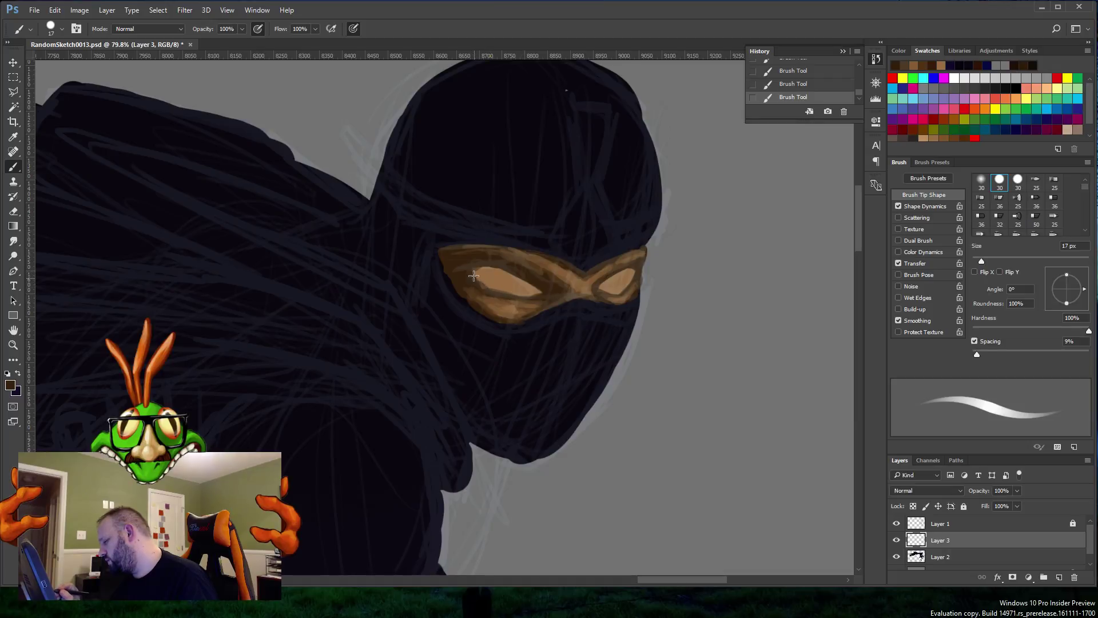
pyautogui.moveTo(473, 276)
pyautogui.mouseDown()
pyautogui.moveTo(491, 264)
pyautogui.moveTo(475, 270)
pyautogui.moveTo(514, 270)
pyautogui.mouseUp()
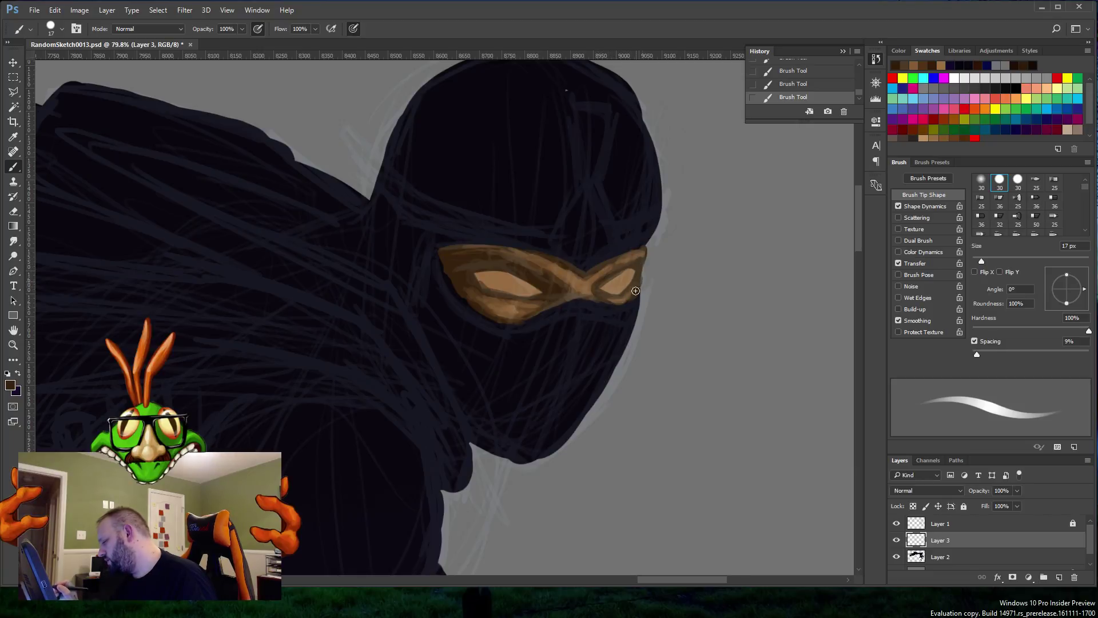
# Step: Sample the eye band's dark brown and bring up the foreground Color Picker
pyautogui.press('alt')
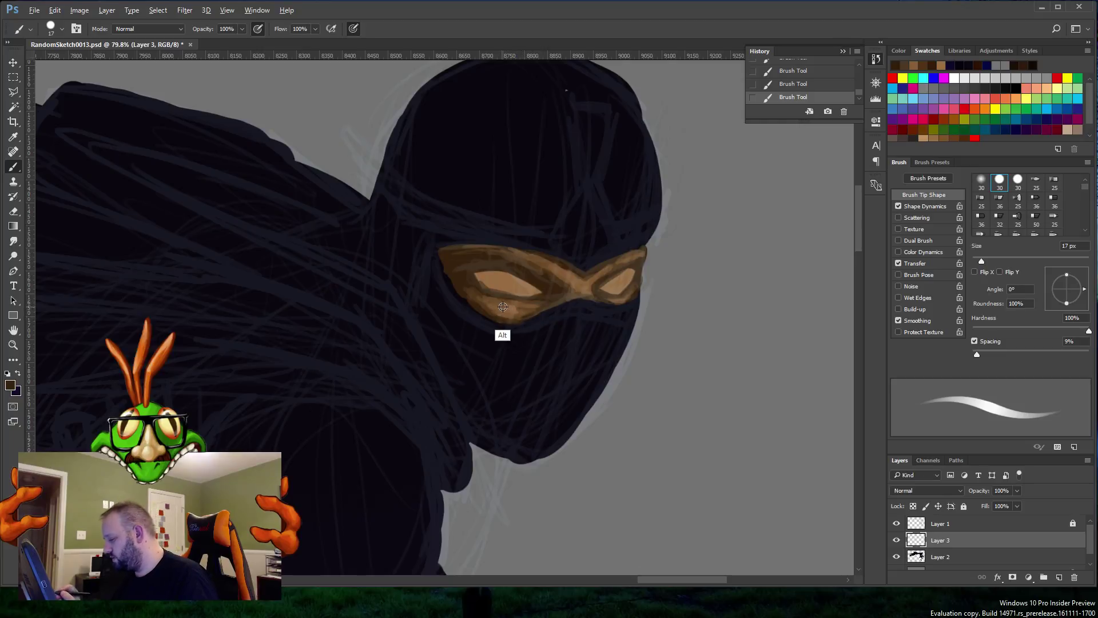
pyautogui.keyDown('alt'); pyautogui.click(503, 307); pyautogui.keyUp('alt')
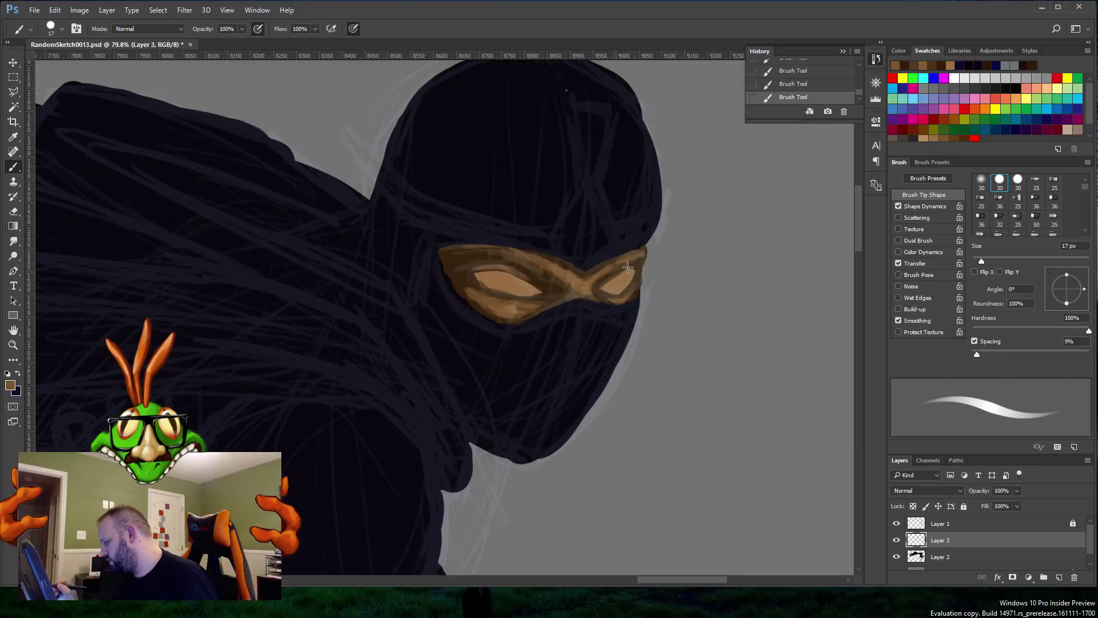
pyautogui.keyDown('alt'); pyautogui.click(460, 263); pyautogui.keyUp('alt')
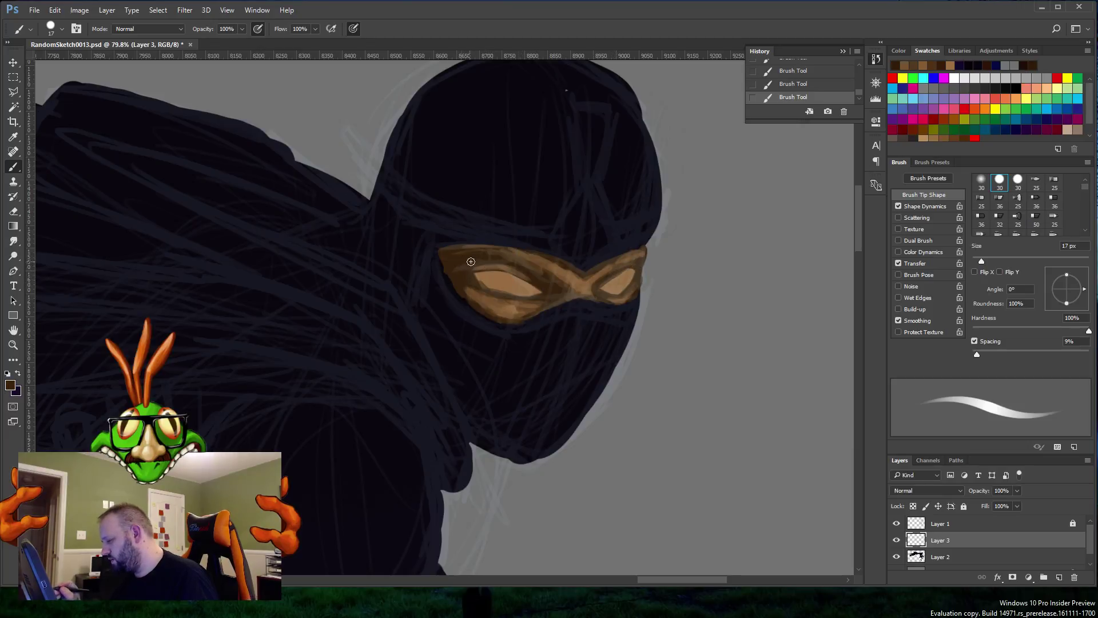
pyautogui.click(10, 385)
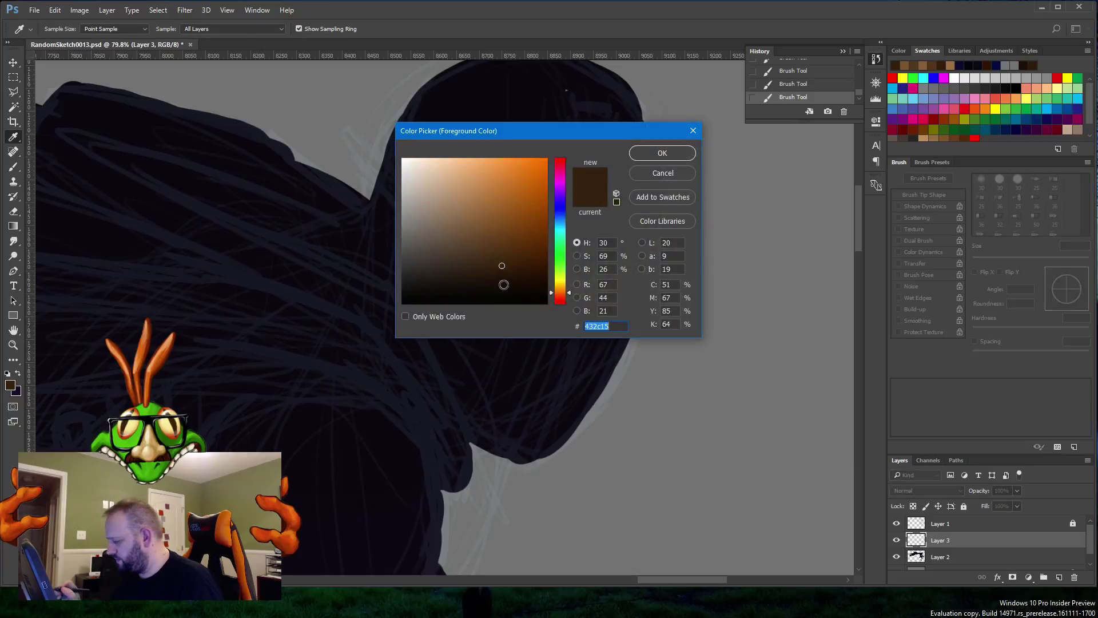
# Step: Set the foreground colour to a near-black brown, #1c1105
pyautogui.moveTo(504, 284); pyautogui.dragTo(478, 285)
pyautogui.click(661, 152)
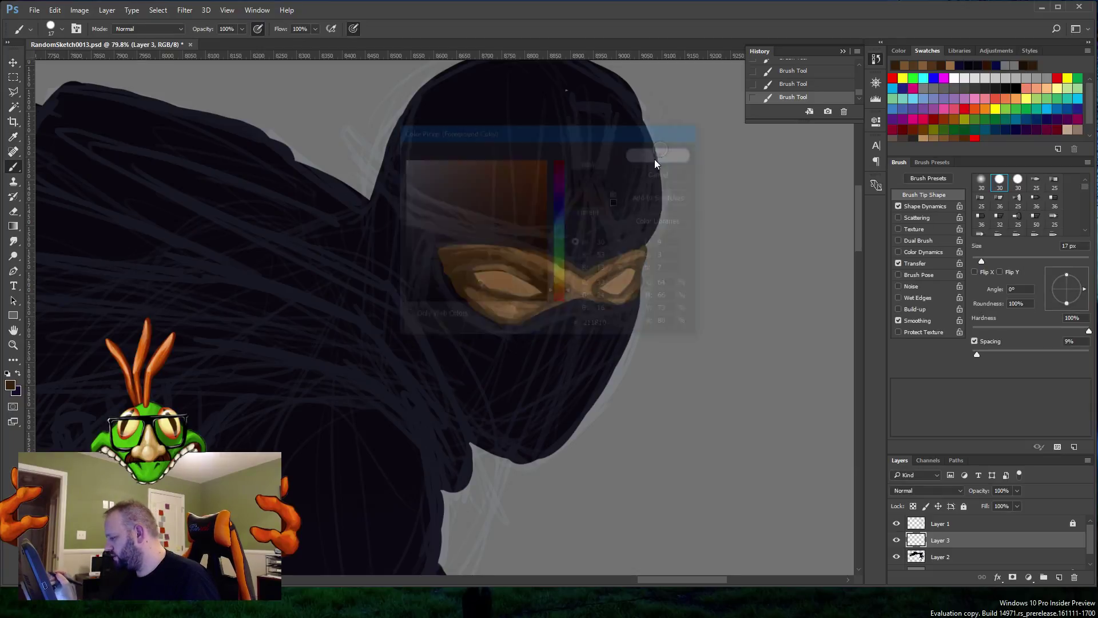
pyautogui.click(10, 385)
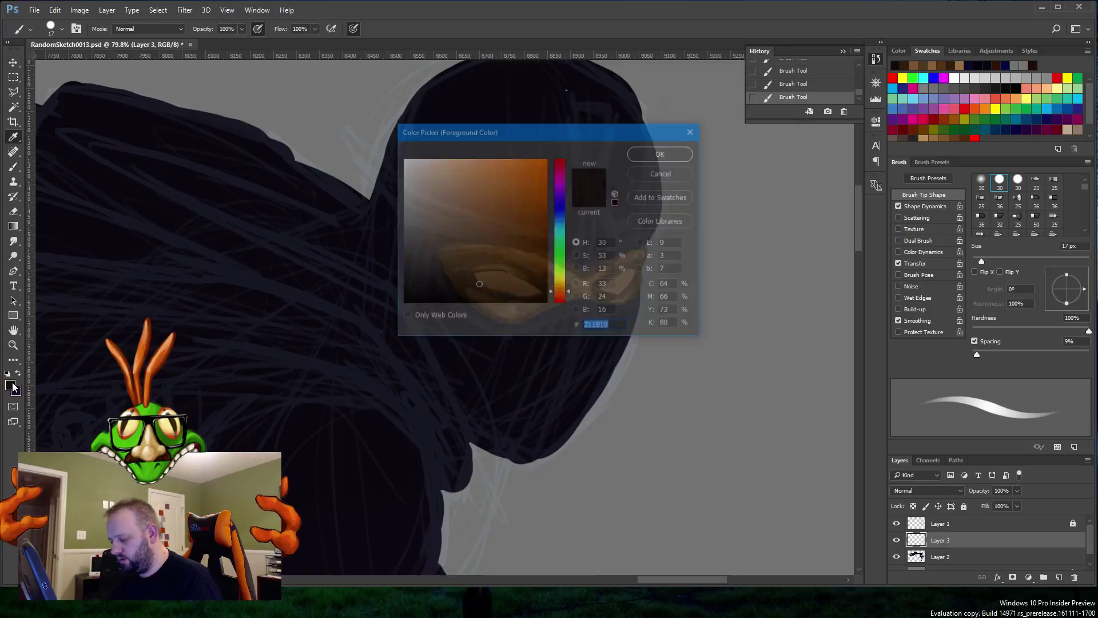
pyautogui.click(520, 287)
pyautogui.click(654, 151)
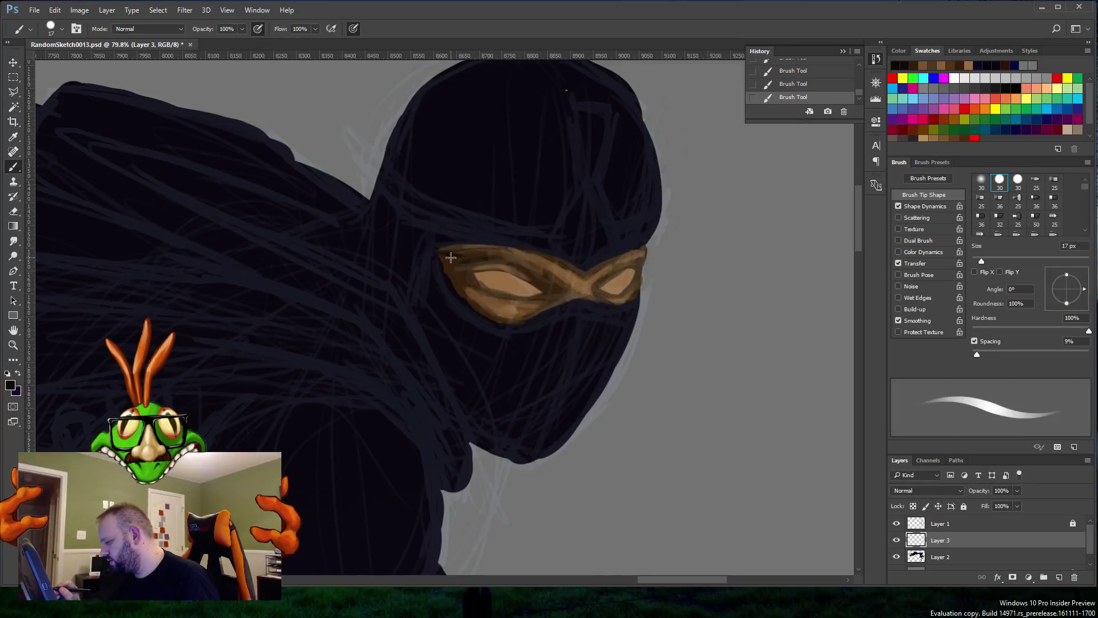
# Step: Darken the top and left edges of the eye band where it meets the hood
pyautogui.moveTo(442, 250)
pyautogui.mouseDown()
pyautogui.moveTo(508, 247)
pyautogui.moveTo(595, 267)
pyautogui.moveTo(643, 258)
pyautogui.mouseUp()
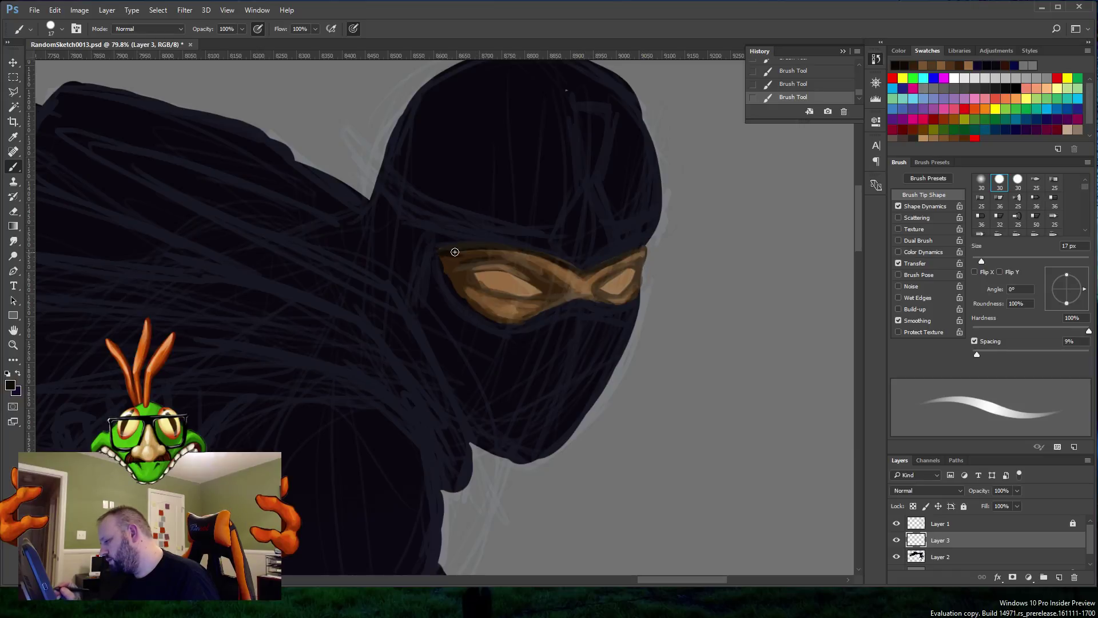
pyautogui.moveTo(443, 251); pyautogui.dragTo(463, 301)
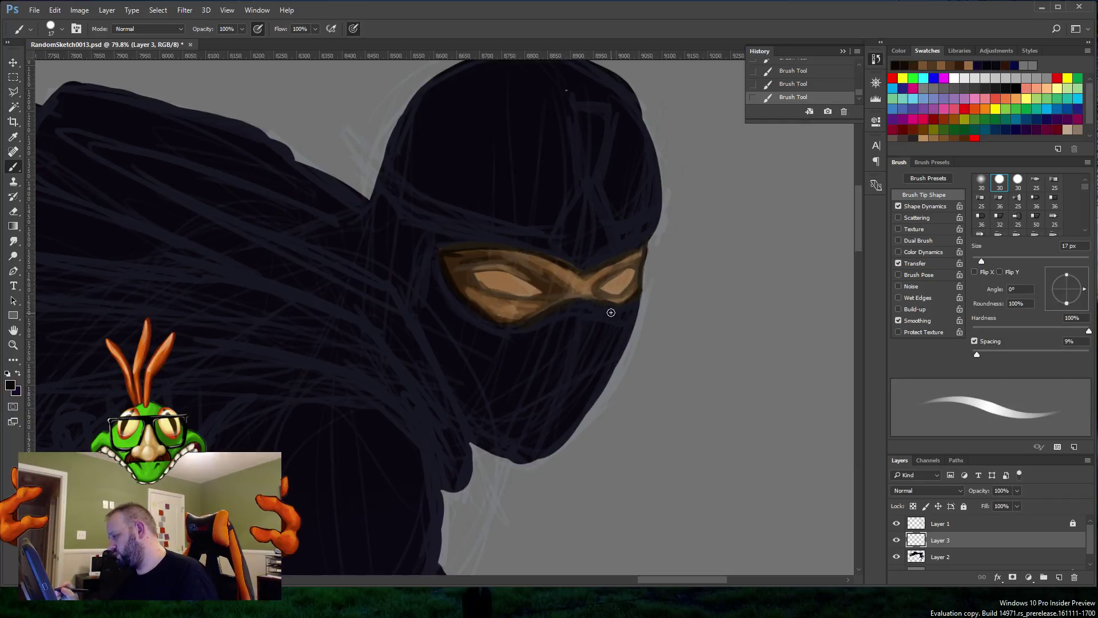
pyautogui.press('alt')
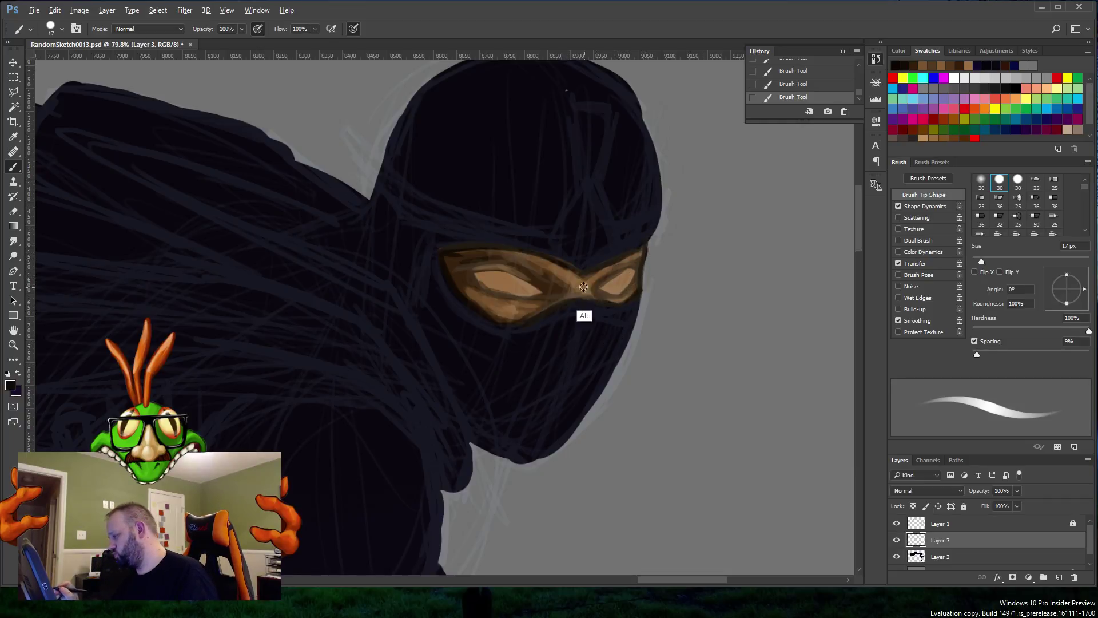
# Step: Hide the Layer 1 sketch lines, checking once with them shown, then hiding them again
pyautogui.click(895, 523)
pyautogui.click(896, 524)
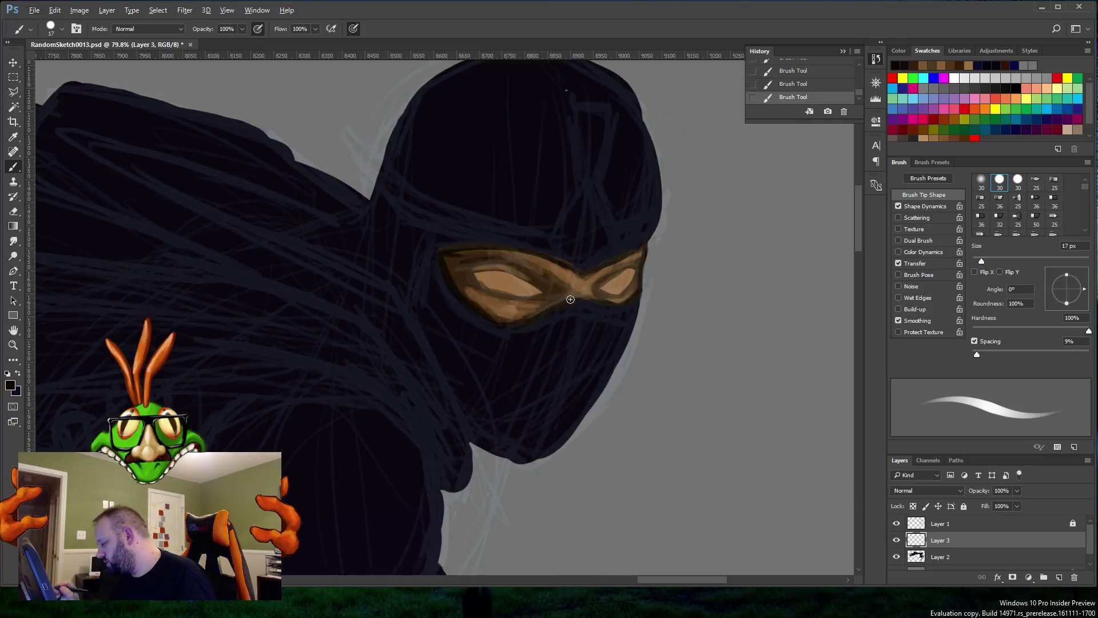
pyautogui.click(896, 524)
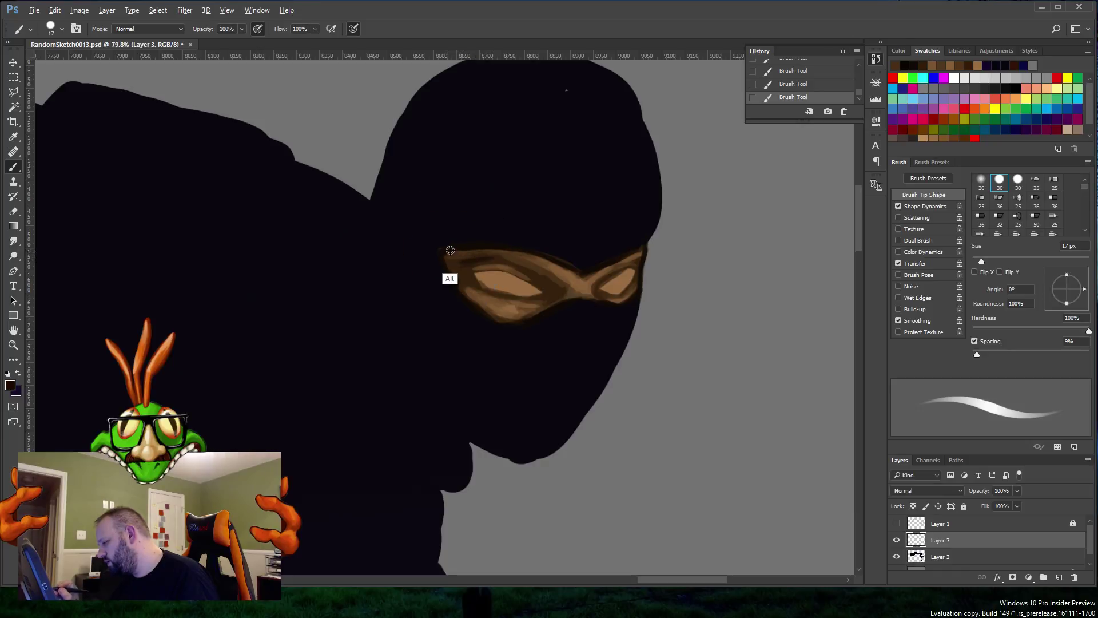
# Step: Darken the eye band's left tip with sampled hood near-black, then sample browns from the band
pyautogui.keyDown('alt'); pyautogui.click(449, 254); pyautogui.keyUp('alt')
pyautogui.keyDown('alt'); pyautogui.click(477, 253); pyautogui.keyUp('alt')
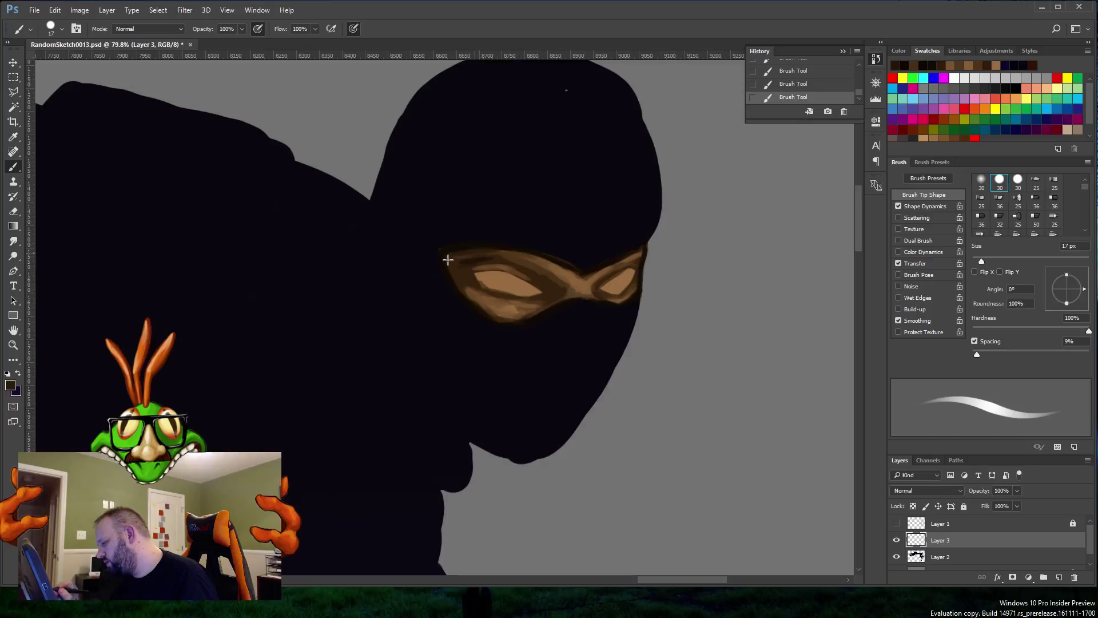
pyautogui.moveTo(450, 266); pyautogui.dragTo(440, 253)
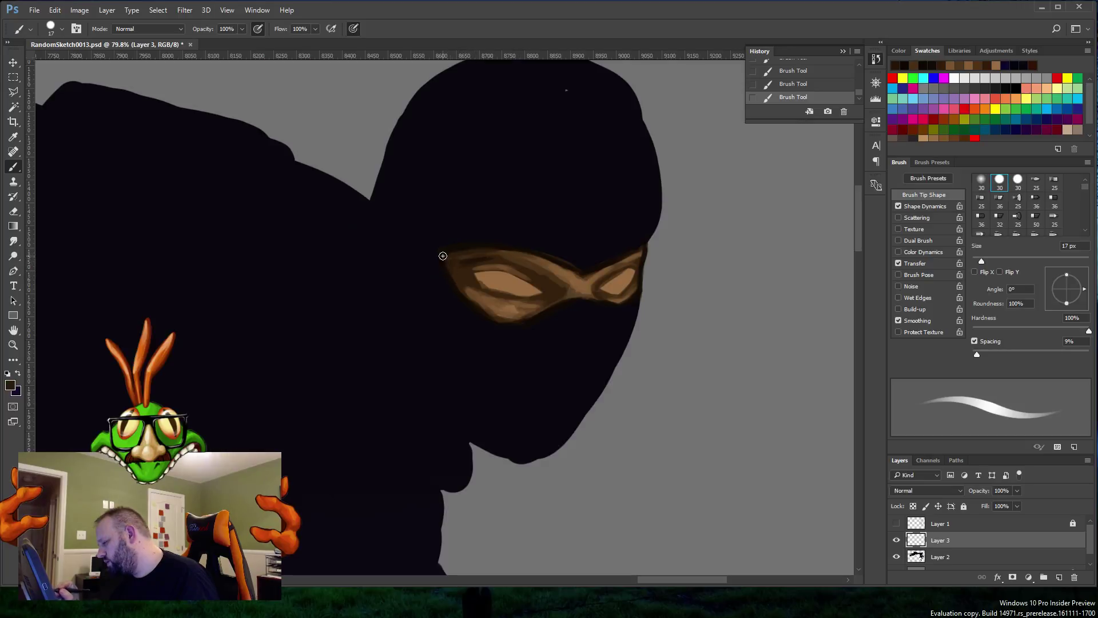
pyautogui.keyDown('alt'); pyautogui.click(462, 288); pyautogui.keyUp('alt')
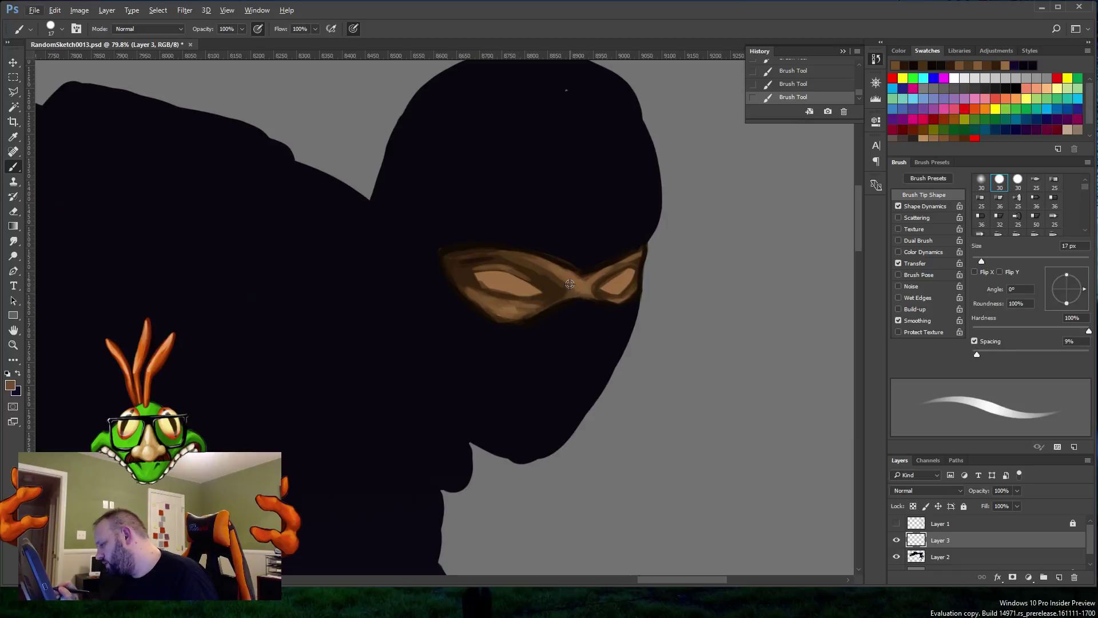
pyautogui.keyDown('alt'); pyautogui.click(548, 268); pyautogui.keyUp('alt')
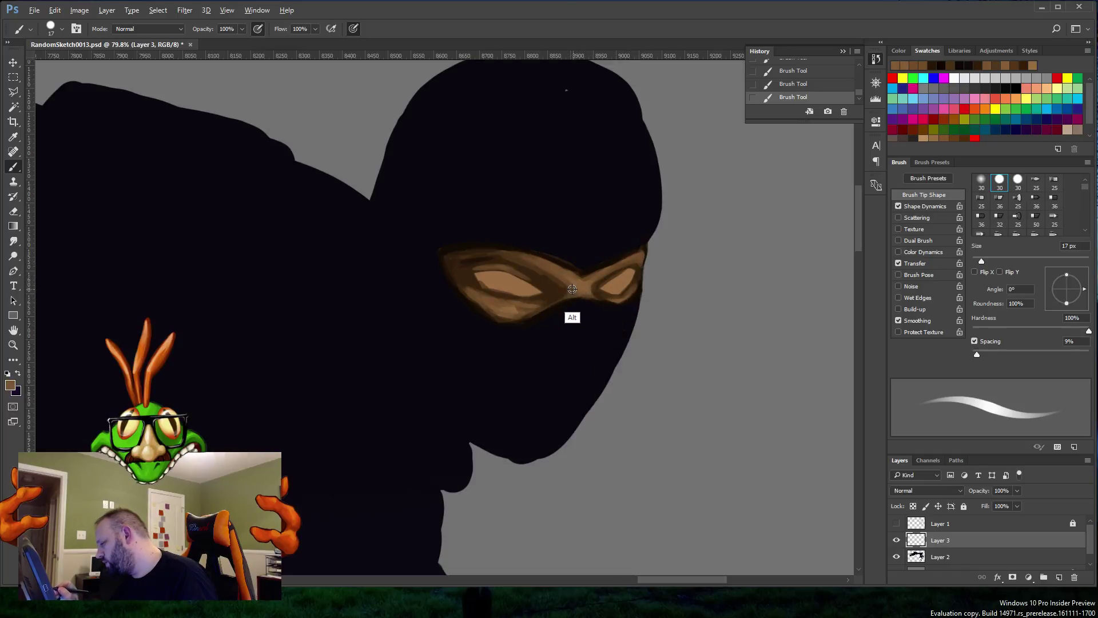
pyautogui.keyDown('alt'); pyautogui.click(558, 294); pyautogui.keyUp('alt')
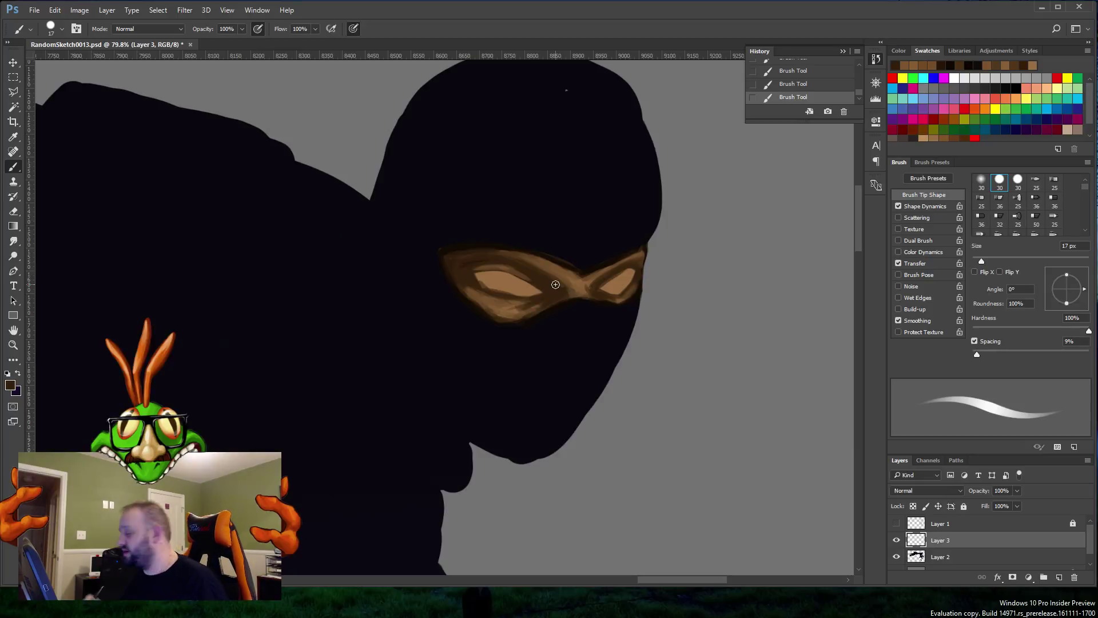
# Step: Choose a light grey swatch and set the brush size to 10 px
pyautogui.click(978, 77)
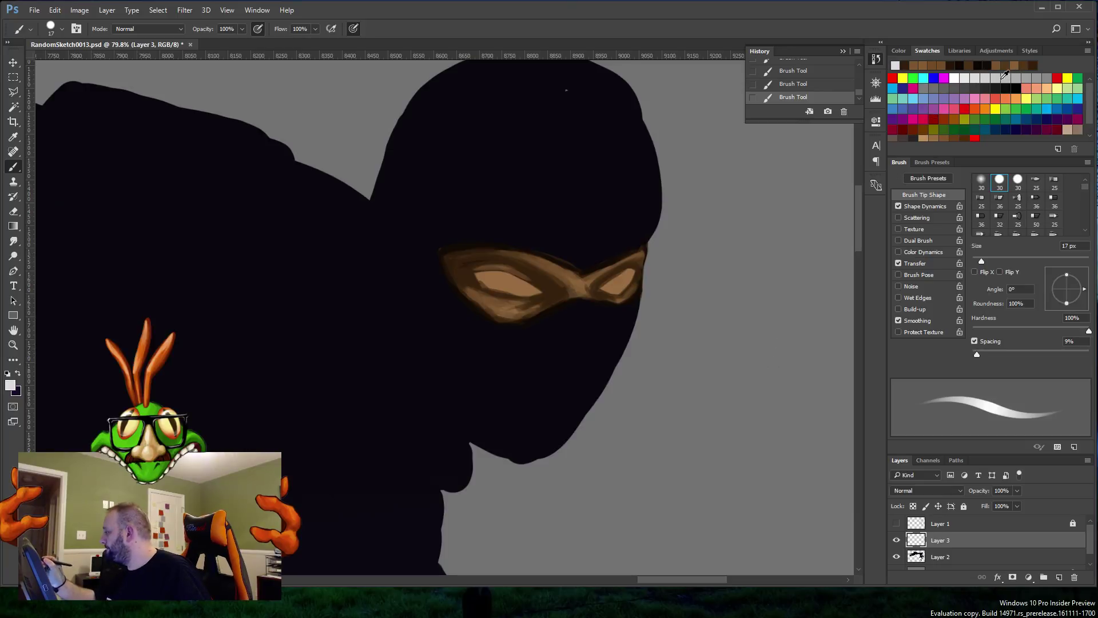
pyautogui.click(993, 77)
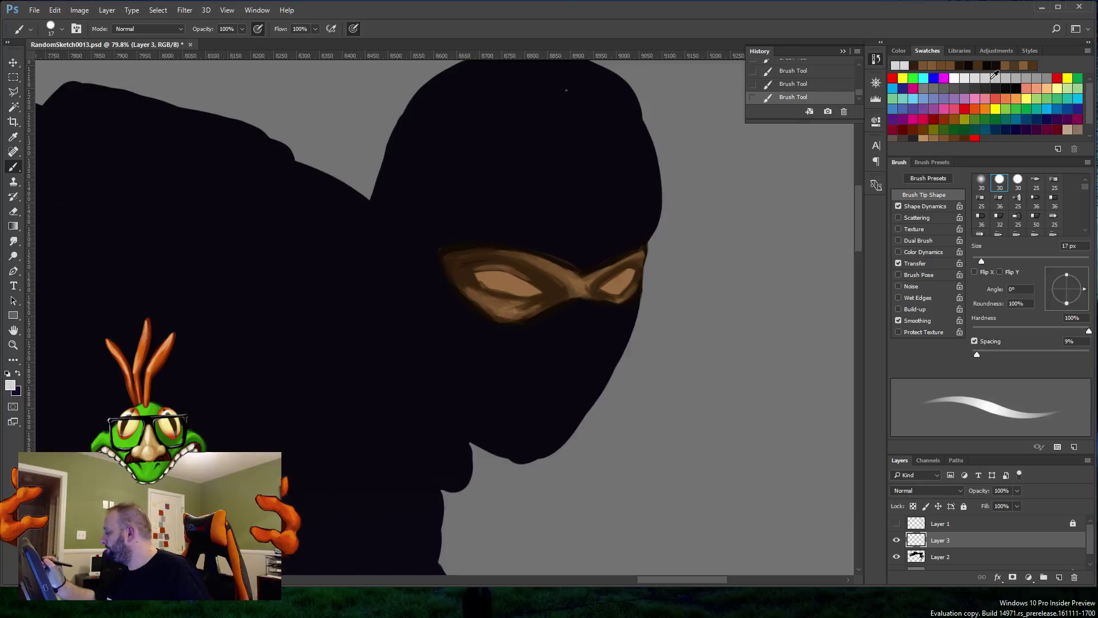
pyautogui.rightClick(551, 294)
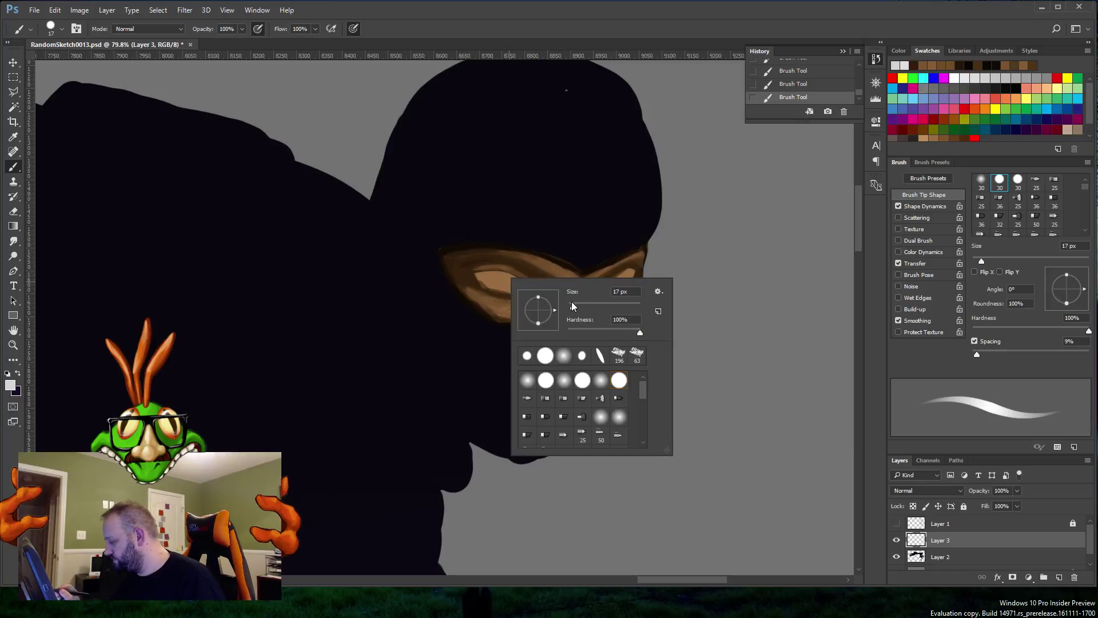
pyautogui.write('10')
pyautogui.press('Return')
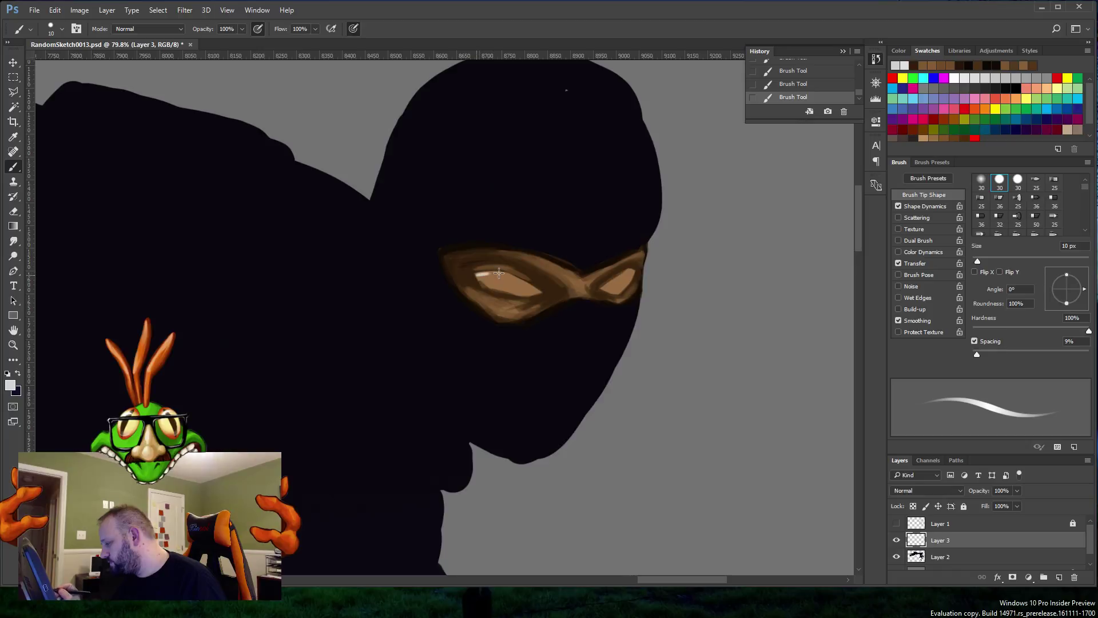
# Step: Paint bright white shapes inside the left and right eye openings
pyautogui.moveTo(519, 281)
pyautogui.mouseDown()
pyautogui.moveTo(536, 293)
pyautogui.moveTo(505, 277)
pyautogui.mouseUp()
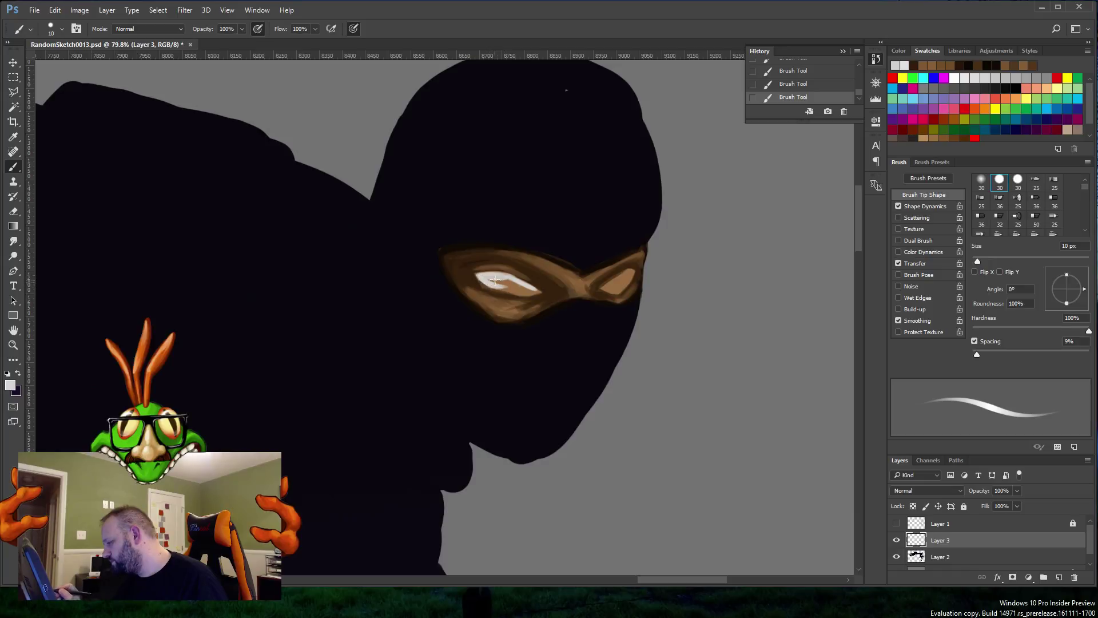
pyautogui.moveTo(494, 279)
pyautogui.mouseDown()
pyautogui.moveTo(511, 290)
pyautogui.moveTo(495, 286)
pyautogui.mouseUp()
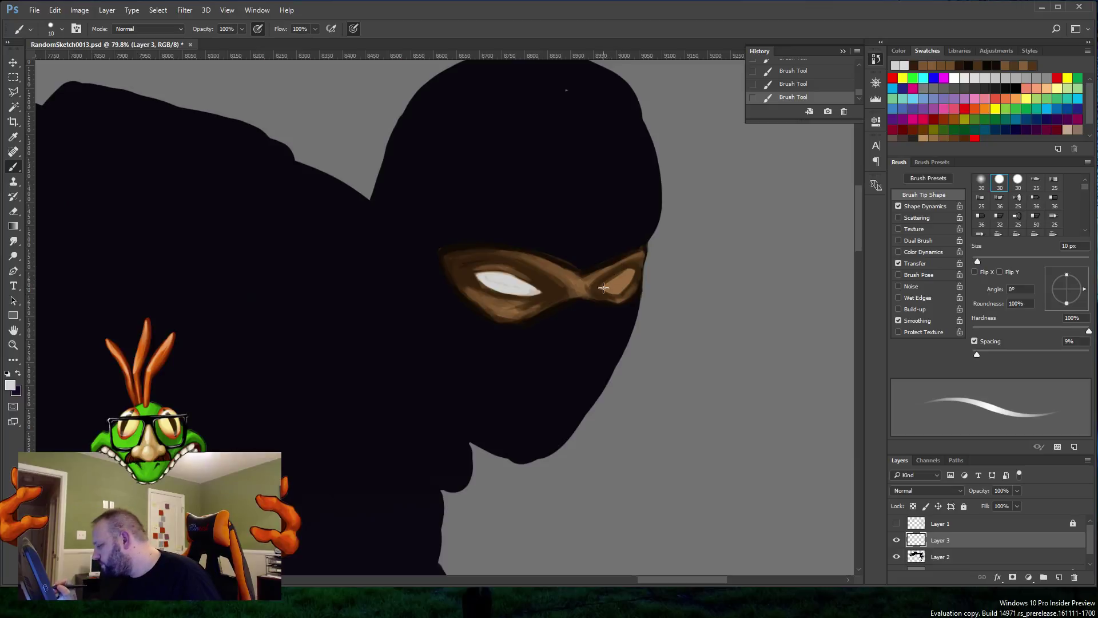
pyautogui.moveTo(602, 288)
pyautogui.mouseDown()
pyautogui.moveTo(626, 273)
pyautogui.moveTo(621, 289)
pyautogui.mouseUp()
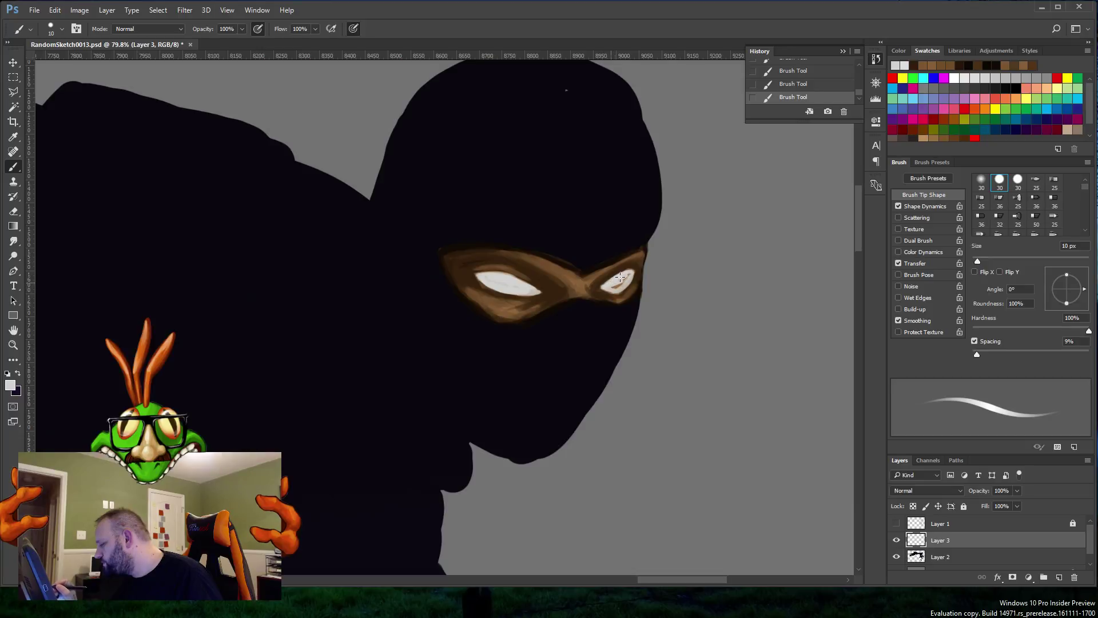
pyautogui.moveTo(620, 277); pyautogui.dragTo(619, 285)
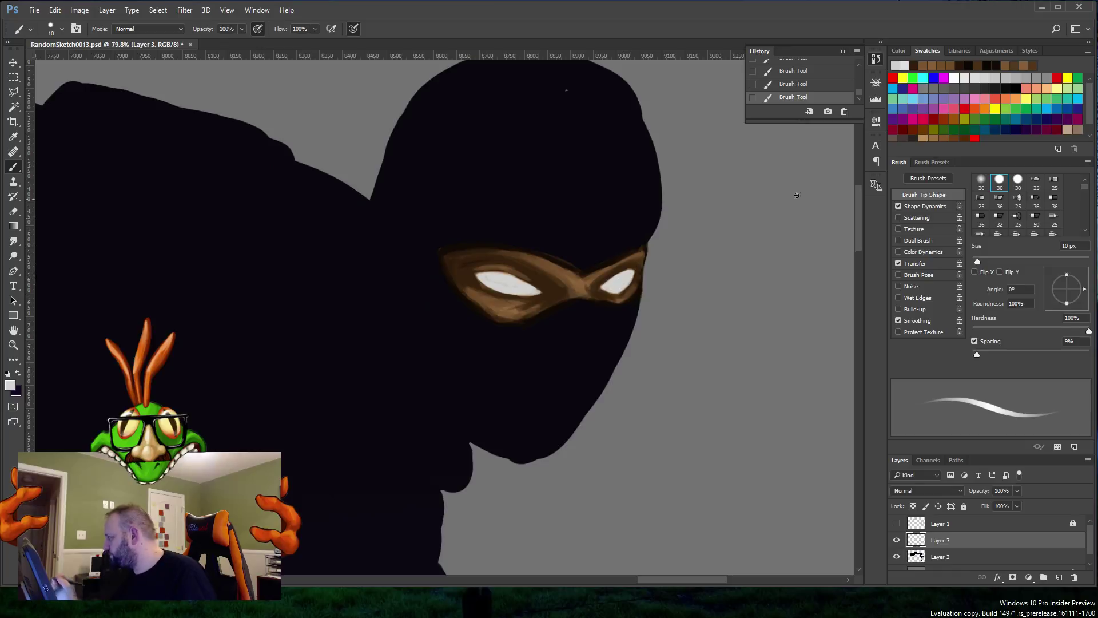
# Step: Brush soft grey shading into the left and right eyes
pyautogui.click(1026, 78)
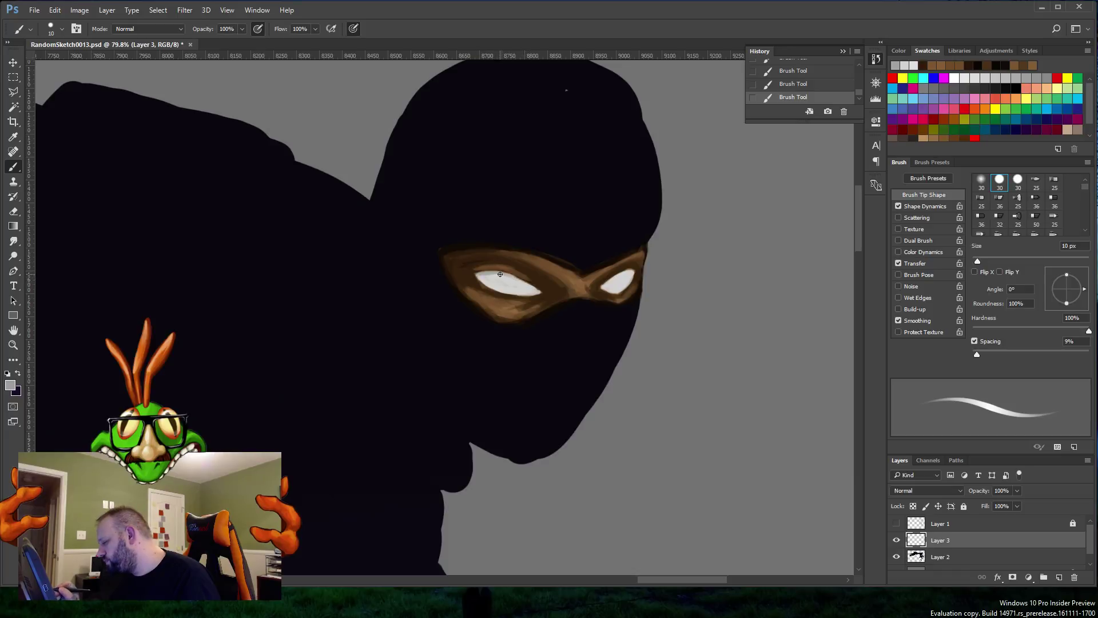
pyautogui.moveTo(500, 274)
pyautogui.mouseDown()
pyautogui.moveTo(538, 289)
pyautogui.moveTo(511, 277)
pyautogui.mouseUp()
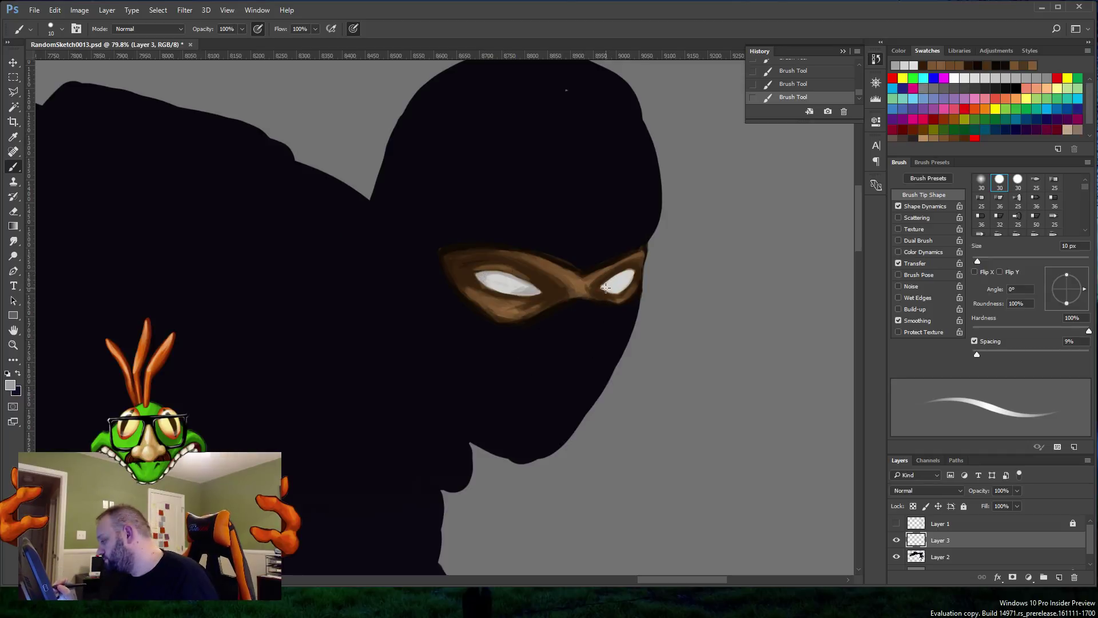
pyautogui.moveTo(616, 278); pyautogui.dragTo(627, 270)
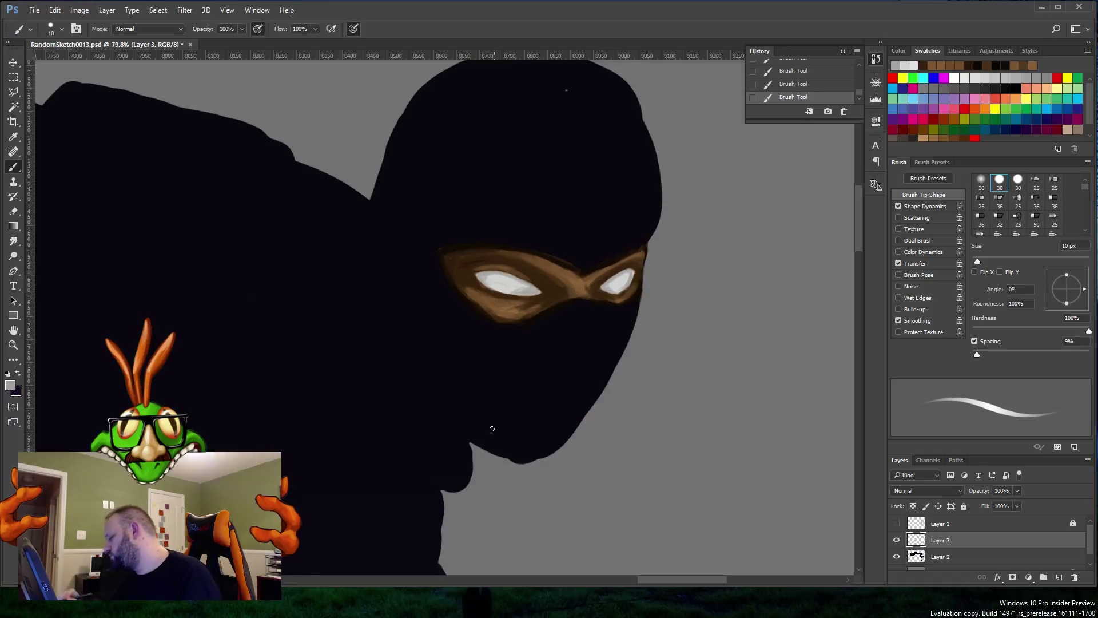
# Step: Switch the painting colour to white, then swap so black is active
pyautogui.click(955, 78)
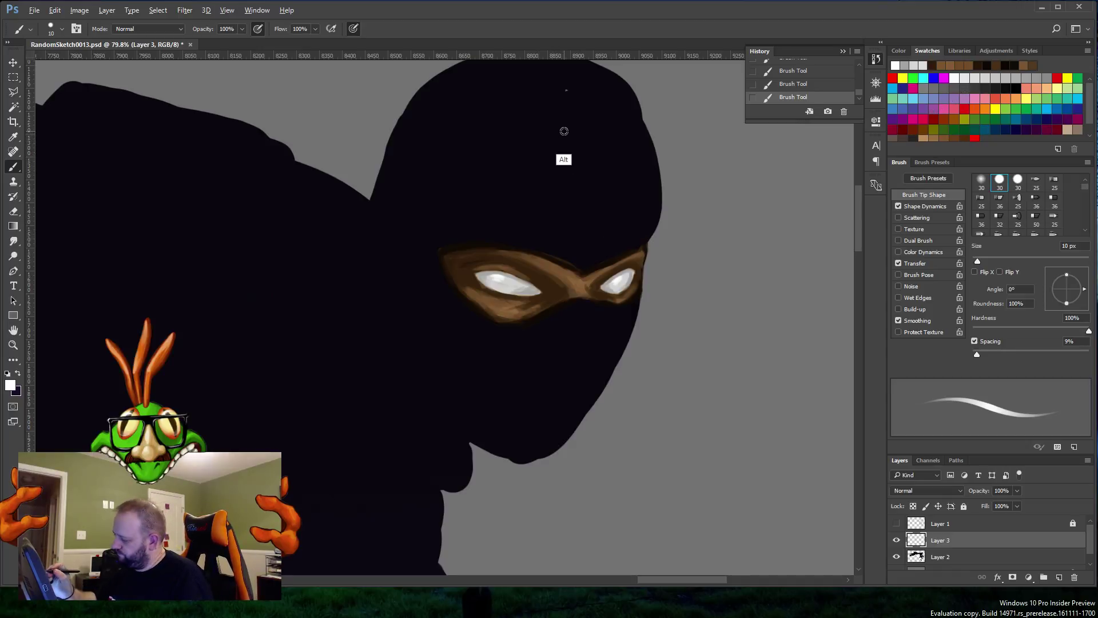
pyautogui.press('x')
pyautogui.click(568, 87)
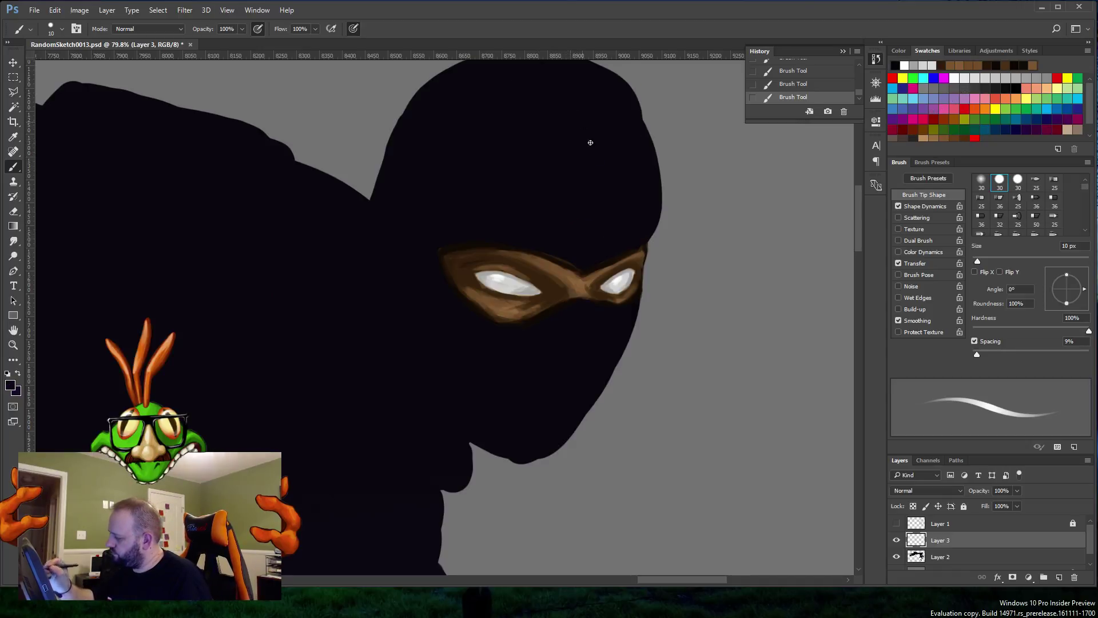
# Step: Check the sketch, hide it again, and set the foreground colour to dark violet 272036
pyautogui.click(897, 524)
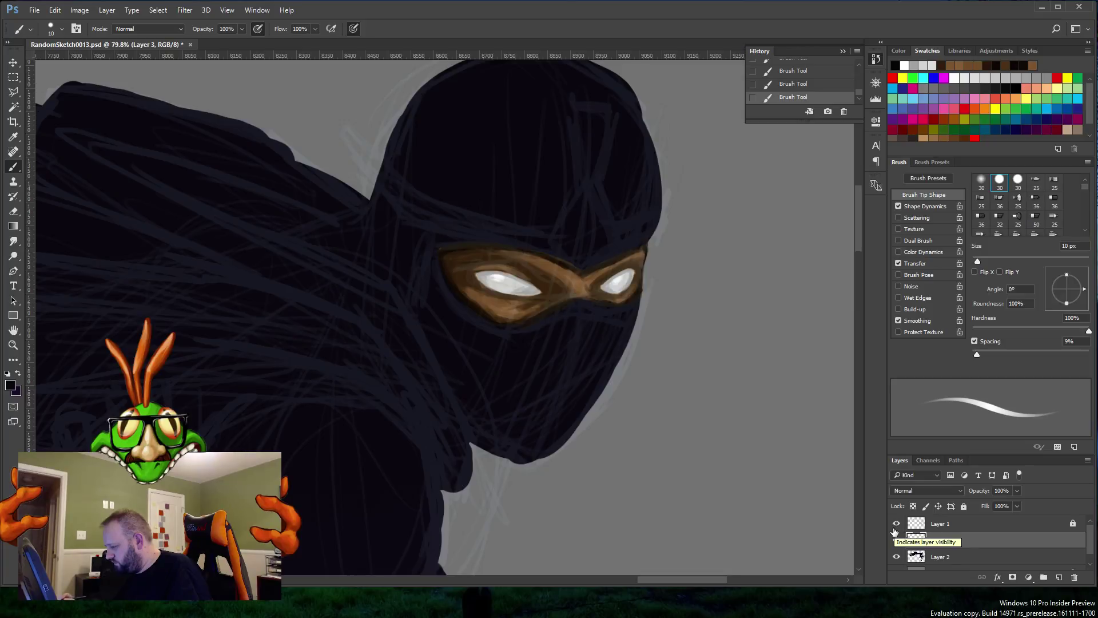
pyautogui.click(897, 525)
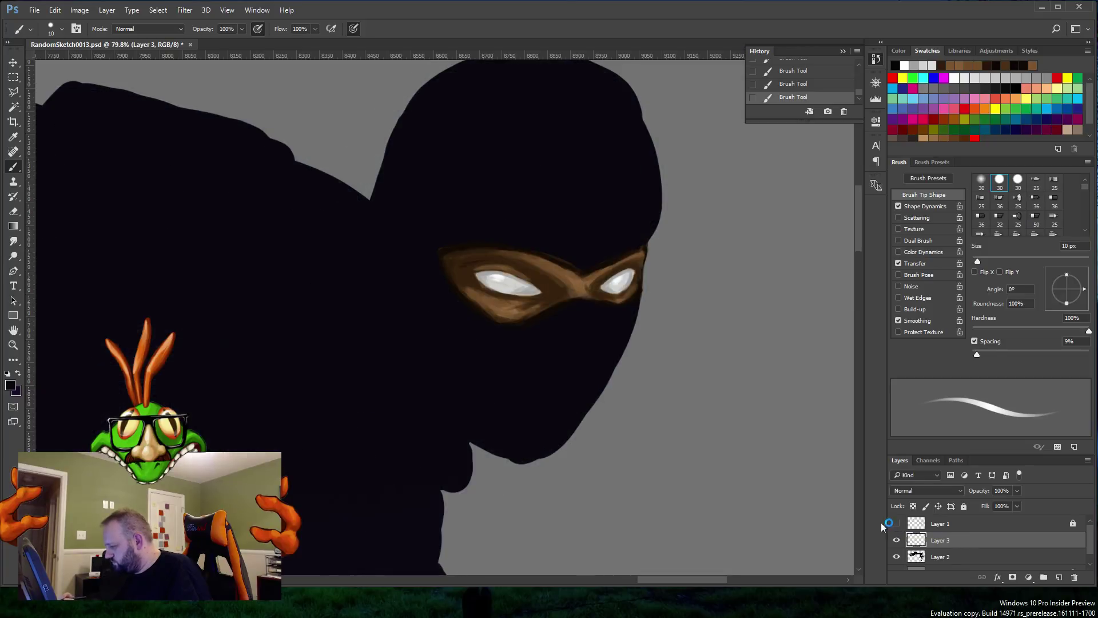
pyautogui.press('alt')
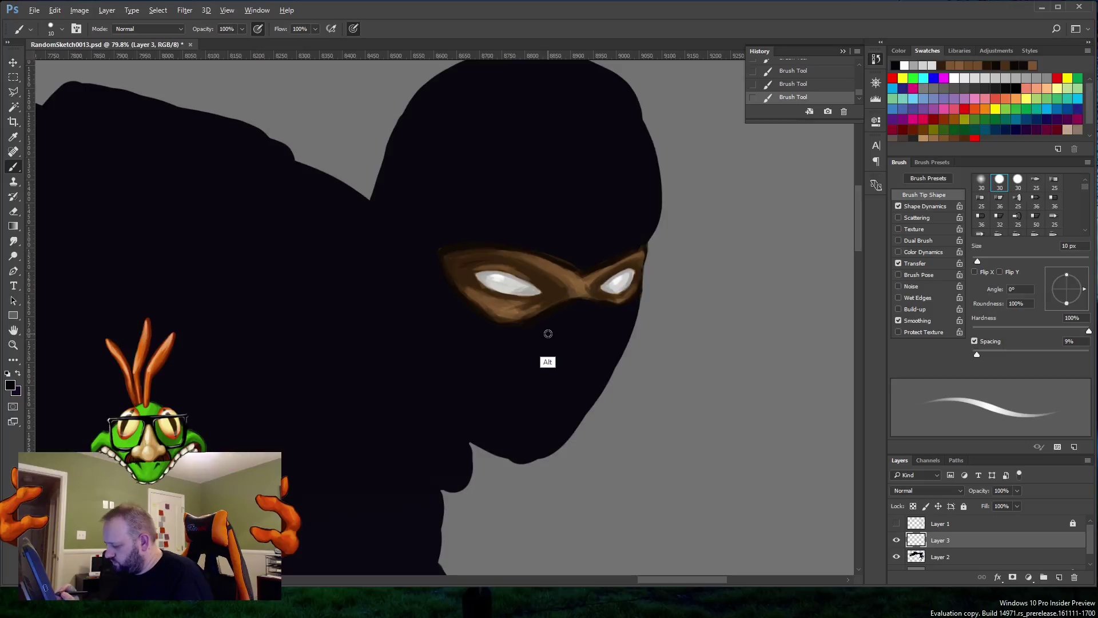
pyautogui.click(10, 385)
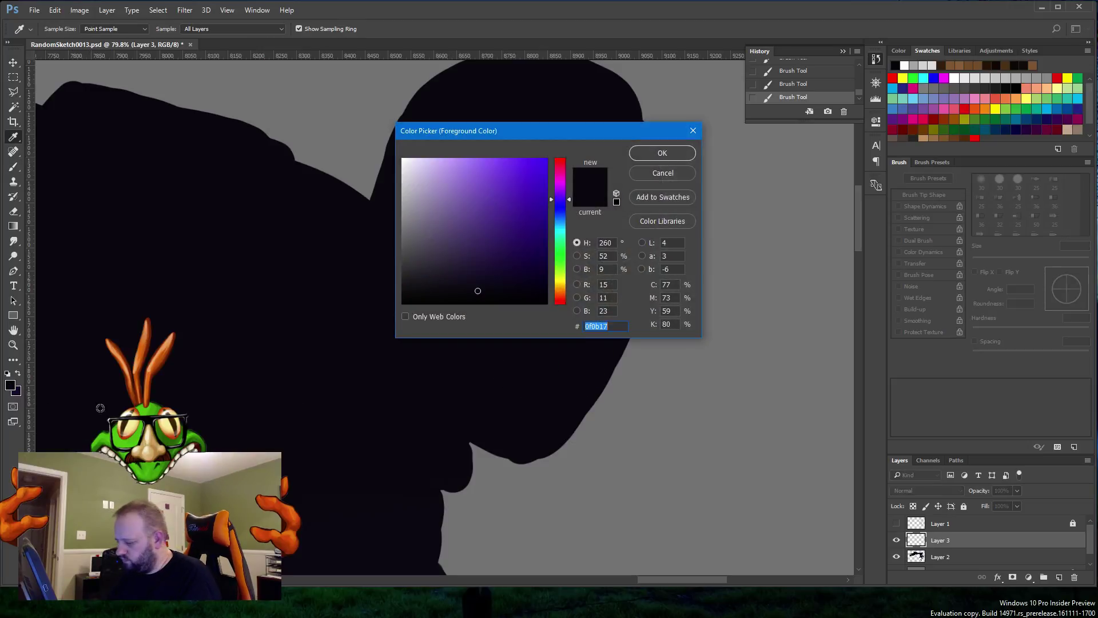
pyautogui.moveTo(496, 252)
pyautogui.mouseDown()
pyautogui.moveTo(495, 264)
pyautogui.moveTo(460, 273)
pyautogui.mouseUp()
pyautogui.click(662, 153)
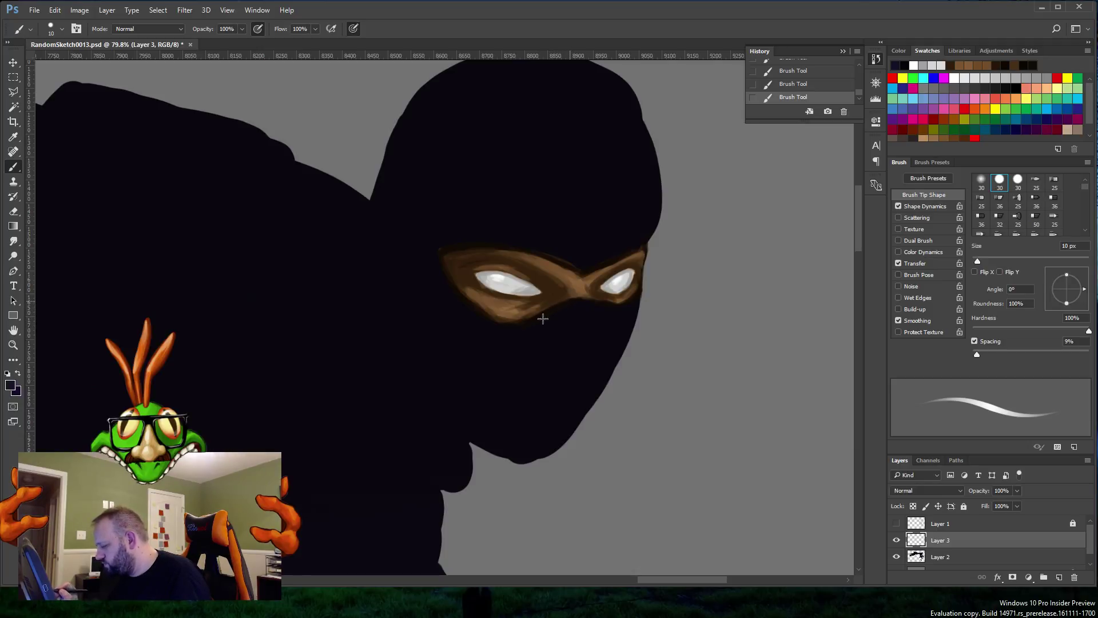
# Step: Paint the dark violet mask's V-shape under the left eye, extending it down the lower face
pyautogui.moveTo(536, 322)
pyautogui.mouseDown()
pyautogui.moveTo(567, 304)
pyautogui.moveTo(569, 327)
pyautogui.moveTo(571, 309)
pyautogui.moveTo(530, 347)
pyautogui.mouseUp()
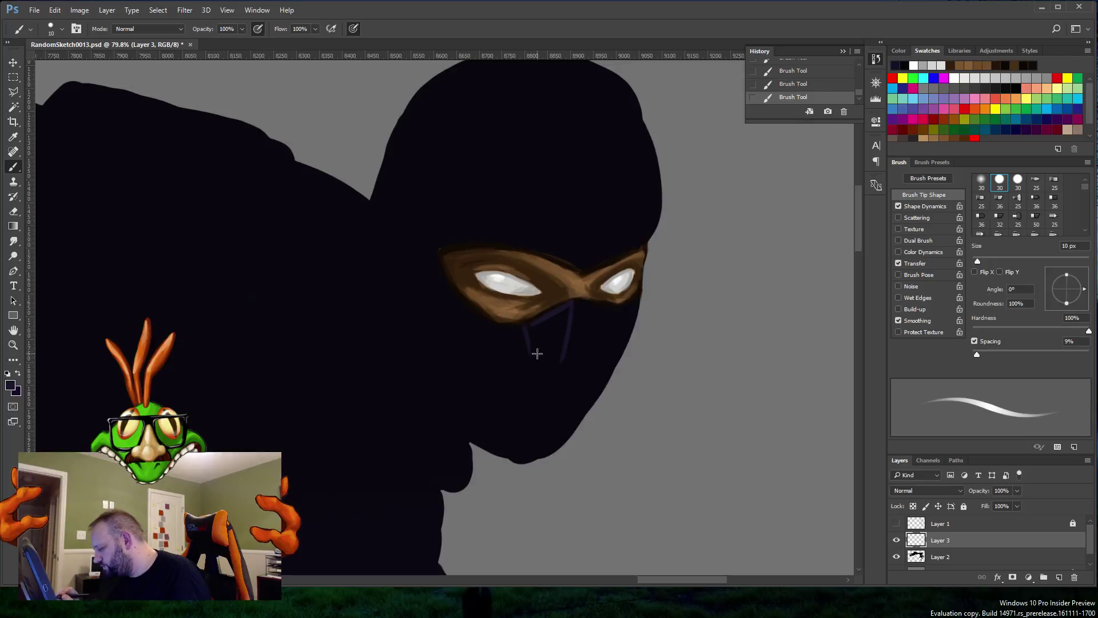
pyautogui.moveTo(562, 358)
pyautogui.mouseDown()
pyautogui.moveTo(537, 350)
pyautogui.moveTo(557, 370)
pyautogui.mouseUp()
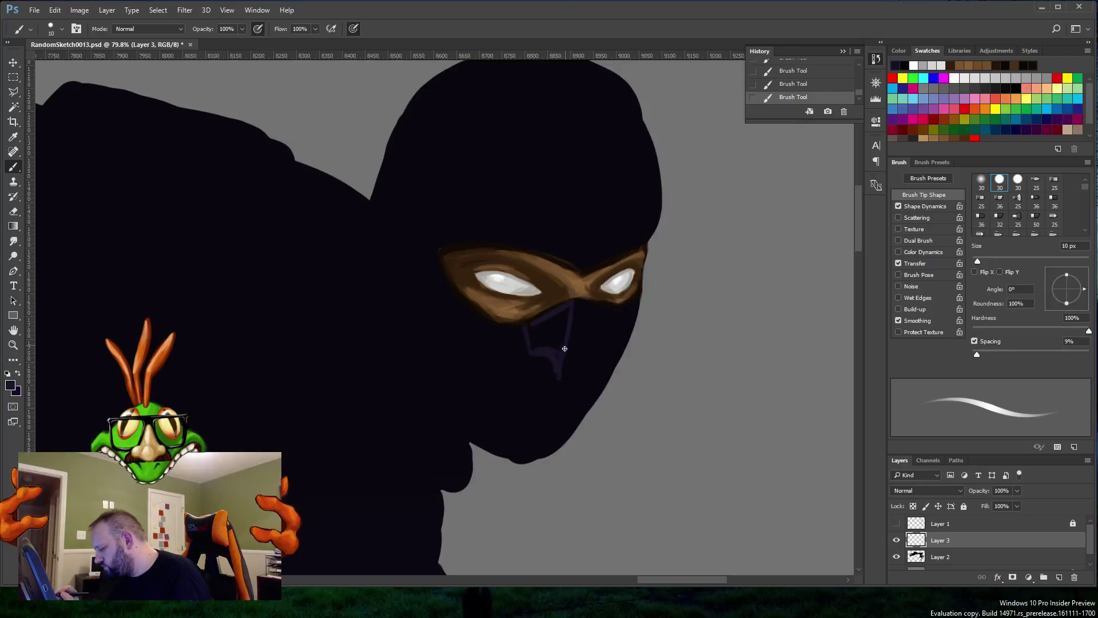
pyautogui.moveTo(559, 346)
pyautogui.mouseDown()
pyautogui.moveTo(546, 343)
pyautogui.moveTo(550, 330)
pyautogui.moveTo(530, 337)
pyautogui.moveTo(569, 310)
pyautogui.moveTo(562, 327)
pyautogui.mouseUp()
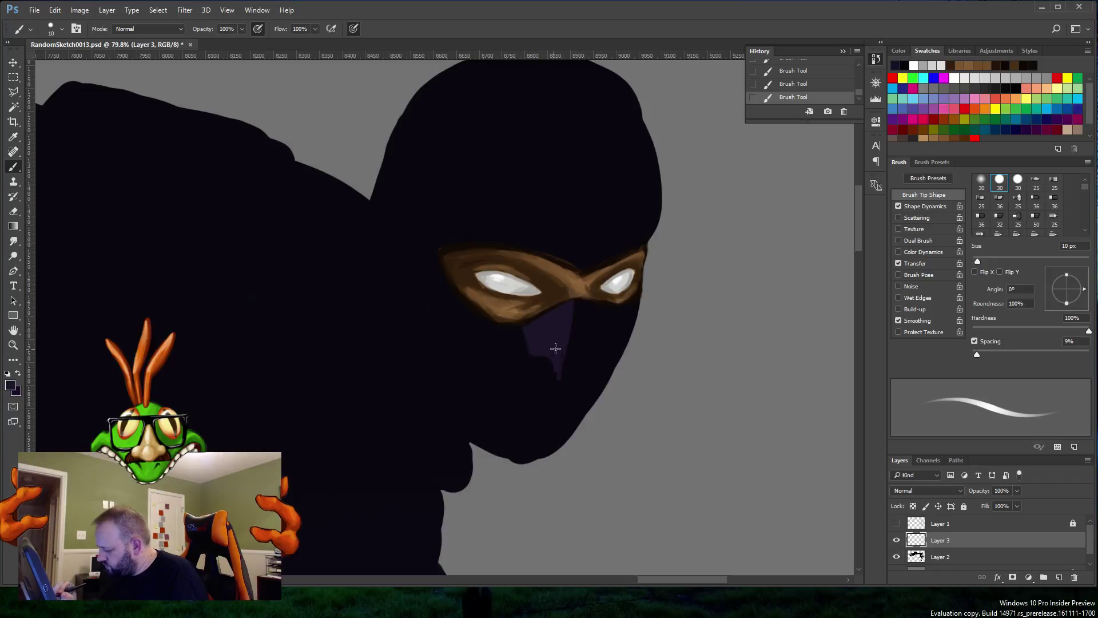
pyautogui.moveTo(558, 375)
pyautogui.mouseDown()
pyautogui.moveTo(556, 349)
pyautogui.moveTo(557, 383)
pyautogui.moveTo(573, 302)
pyautogui.mouseUp()
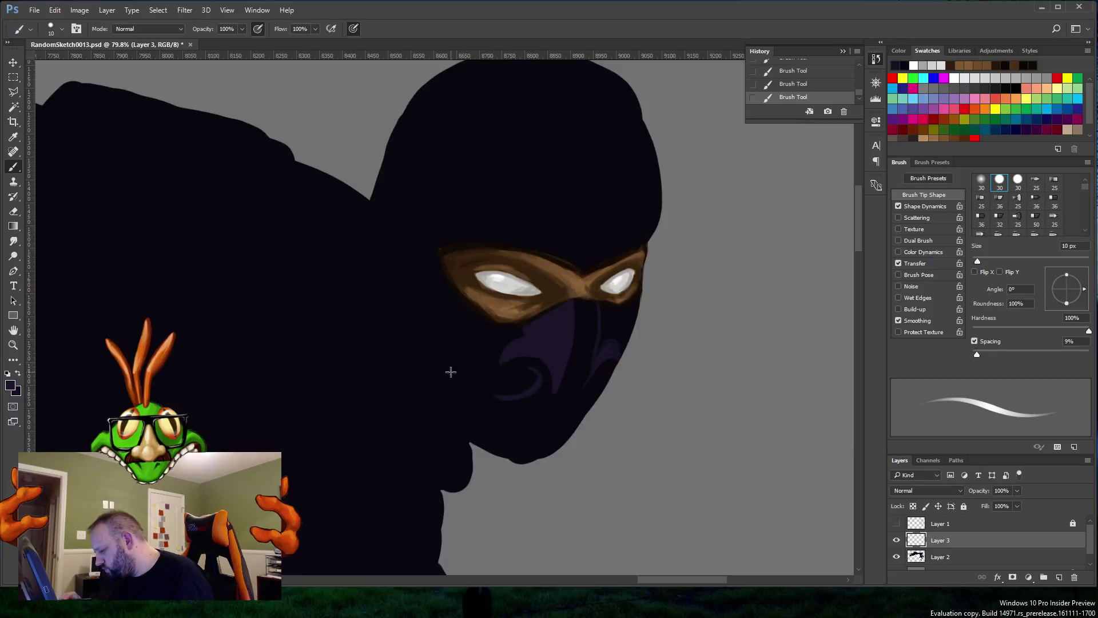
# Step: Paint a curved violet shape left of the mouth on the mask
pyautogui.moveTo(445, 366)
pyautogui.mouseDown()
pyautogui.moveTo(472, 373)
pyautogui.moveTo(446, 373)
pyautogui.moveTo(475, 378)
pyautogui.moveTo(464, 359)
pyautogui.moveTo(447, 372)
pyautogui.moveTo(472, 367)
pyautogui.moveTo(466, 357)
pyautogui.moveTo(483, 382)
pyautogui.mouseUp()
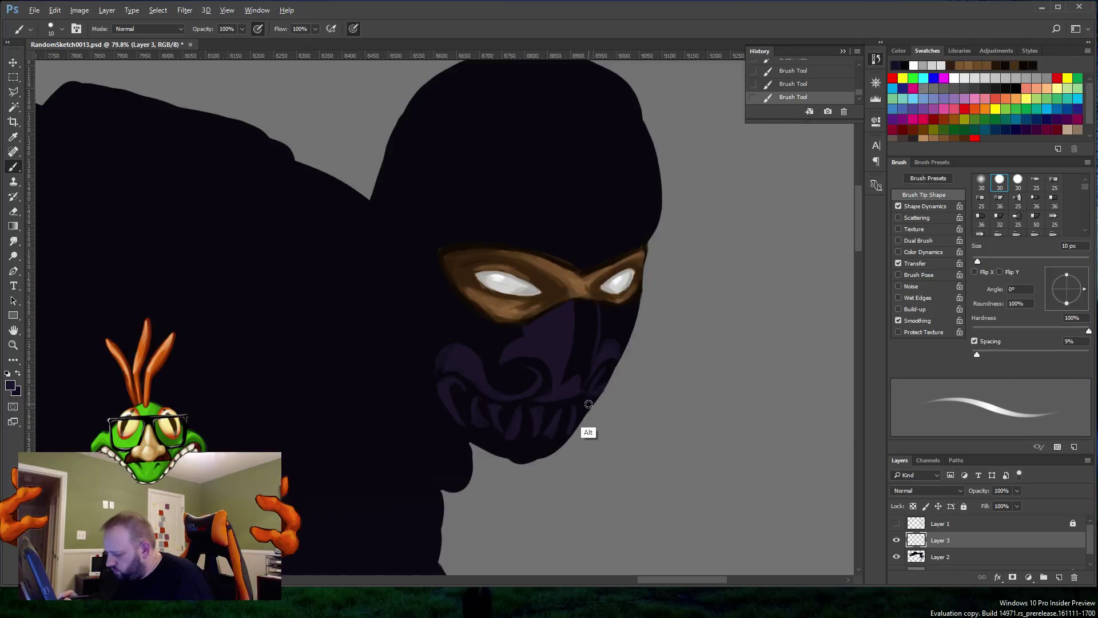
# Step: Darken the mask's jaw edge with dark violet and fill the chin below the fangs
pyautogui.moveTo(589, 431)
pyautogui.mouseDown()
pyautogui.moveTo(622, 360)
pyautogui.moveTo(576, 435)
pyautogui.mouseUp()
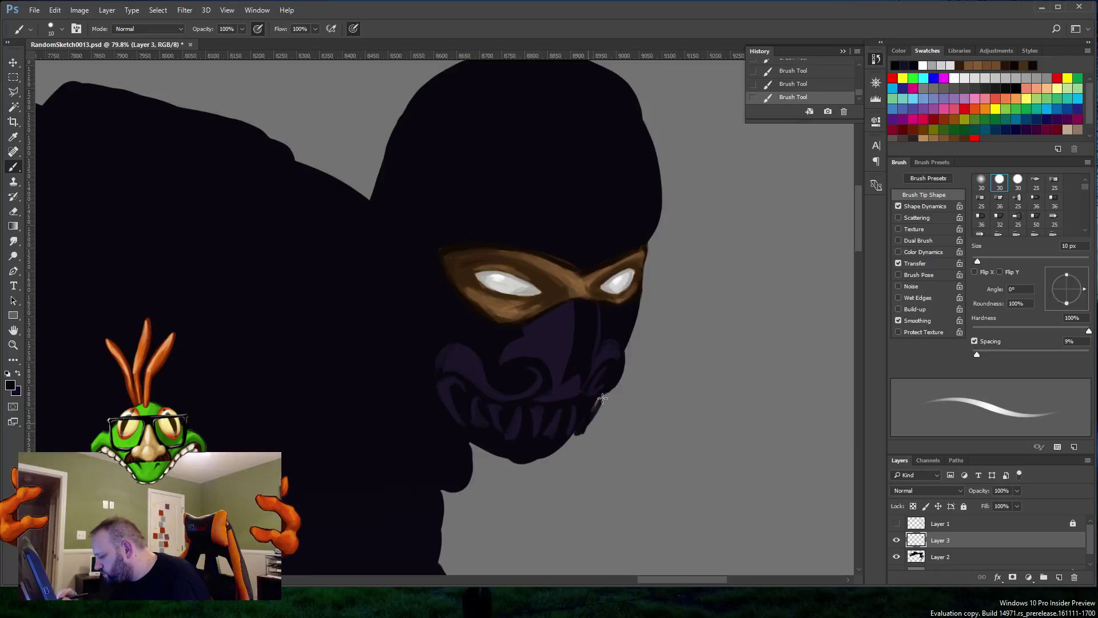
pyautogui.moveTo(602, 399)
pyautogui.mouseDown()
pyautogui.moveTo(584, 430)
pyautogui.moveTo(613, 388)
pyautogui.mouseUp()
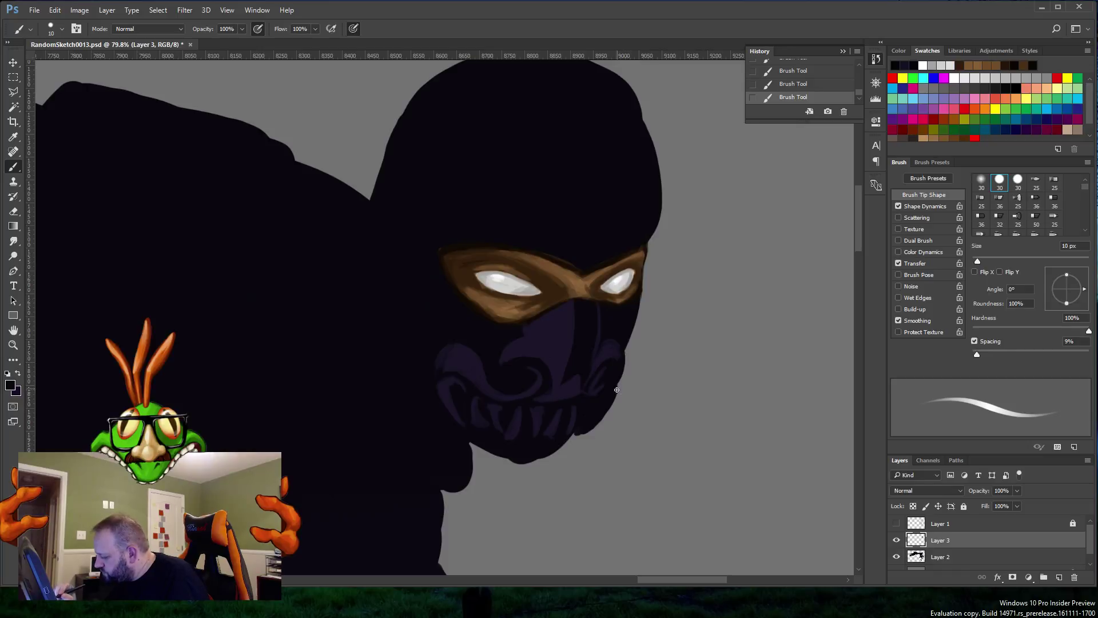
pyautogui.moveTo(620, 380); pyautogui.dragTo(623, 346)
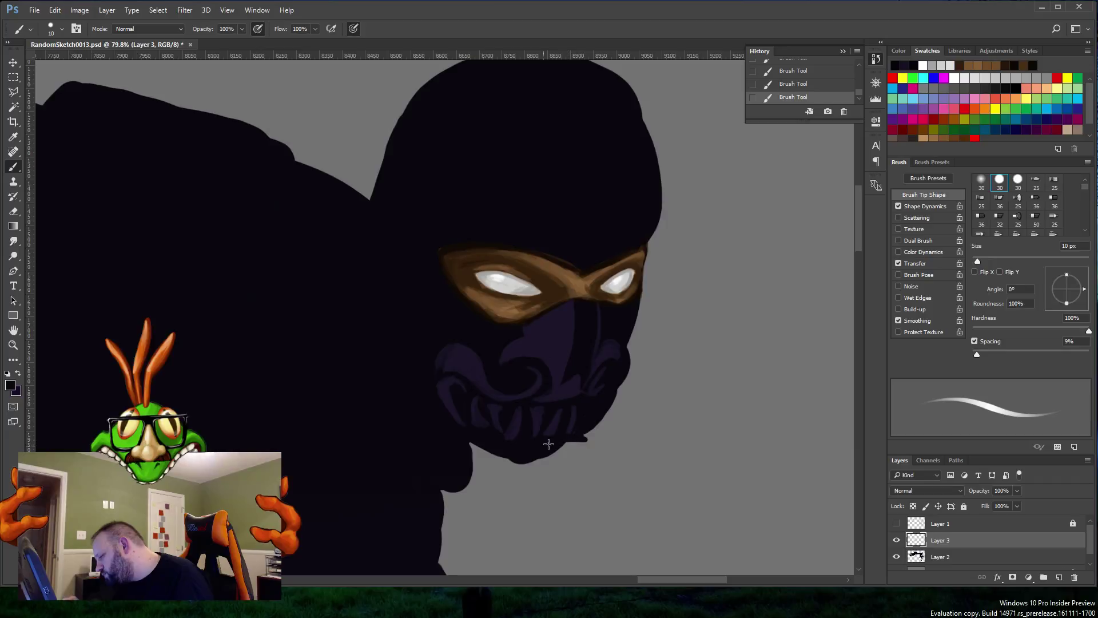
pyautogui.moveTo(594, 436)
pyautogui.mouseDown()
pyautogui.moveTo(557, 444)
pyautogui.moveTo(584, 443)
pyautogui.moveTo(594, 417)
pyautogui.moveTo(570, 449)
pyautogui.moveTo(557, 446)
pyautogui.moveTo(593, 446)
pyautogui.mouseUp()
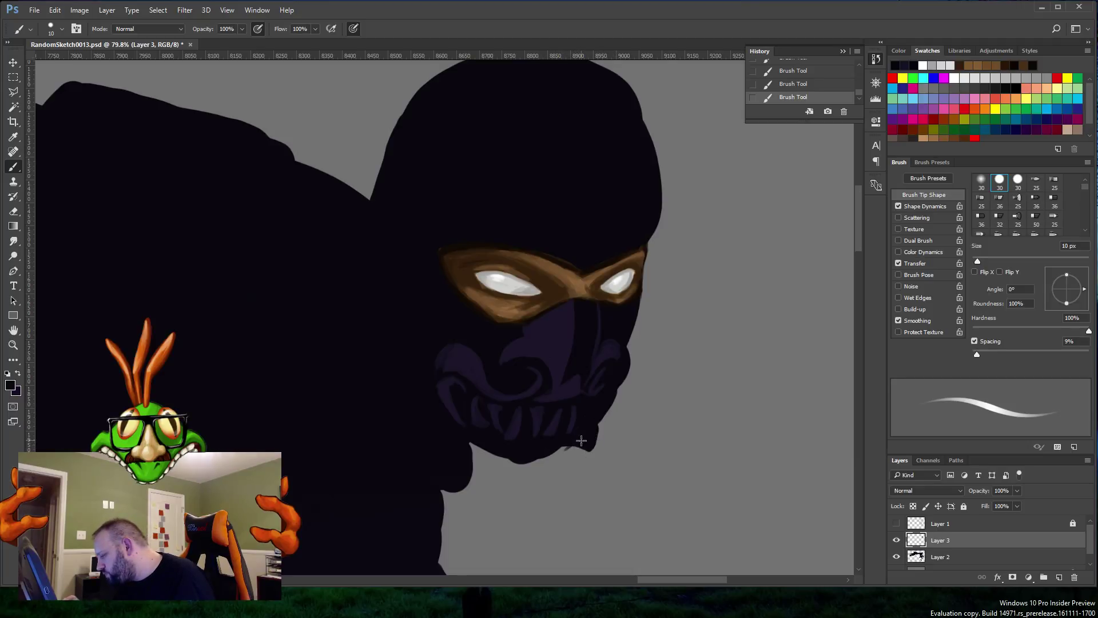
pyautogui.moveTo(570, 447)
pyautogui.mouseDown()
pyautogui.moveTo(547, 469)
pyautogui.moveTo(523, 469)
pyautogui.moveTo(561, 455)
pyautogui.moveTo(546, 466)
pyautogui.moveTo(555, 452)
pyautogui.moveTo(511, 467)
pyautogui.moveTo(499, 457)
pyautogui.moveTo(509, 461)
pyautogui.mouseUp()
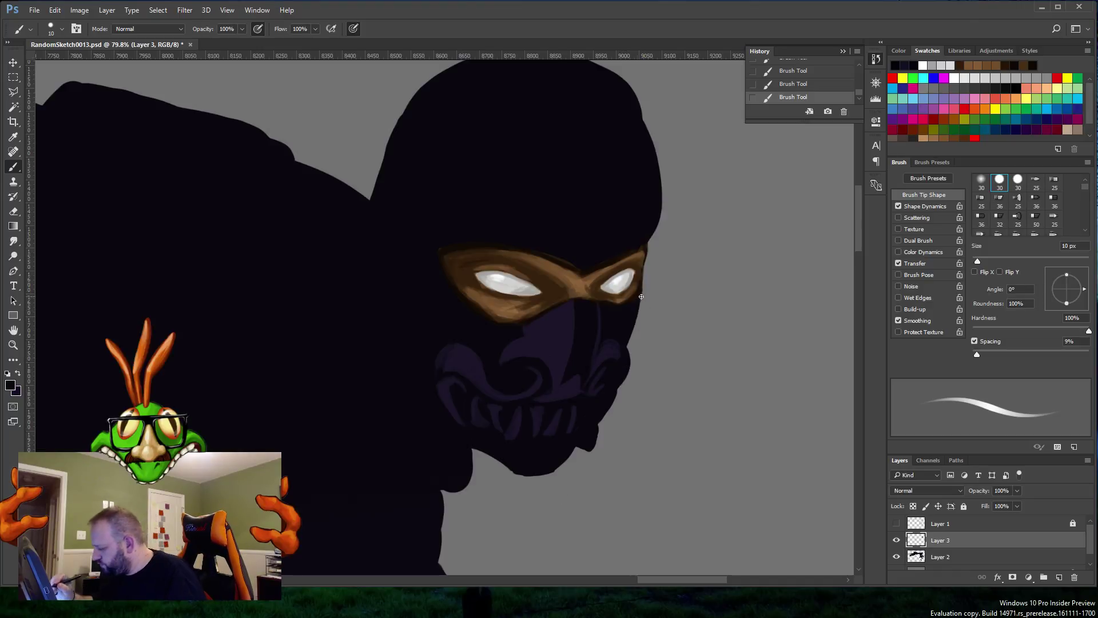
# Step: Darken the gap beside the right eye and extend the hood's right edge upward
pyautogui.moveTo(645, 291)
pyautogui.mouseDown()
pyautogui.moveTo(627, 353)
pyautogui.moveTo(649, 312)
pyautogui.moveTo(634, 336)
pyautogui.mouseUp()
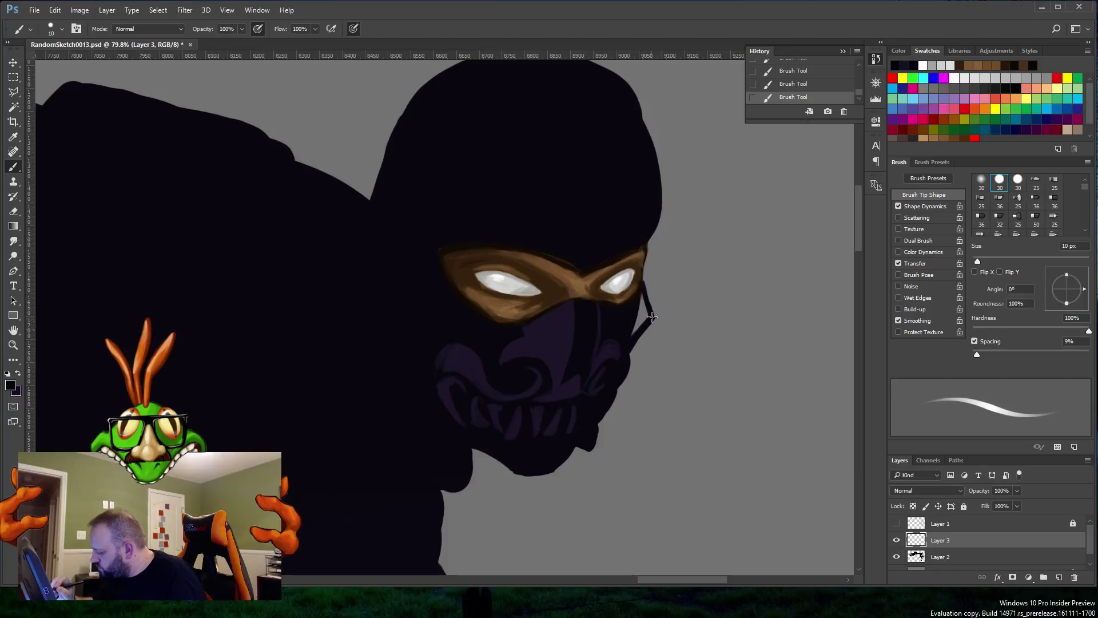
pyautogui.moveTo(635, 316)
pyautogui.mouseDown()
pyautogui.moveTo(638, 329)
pyautogui.moveTo(646, 305)
pyautogui.moveTo(652, 316)
pyautogui.mouseUp()
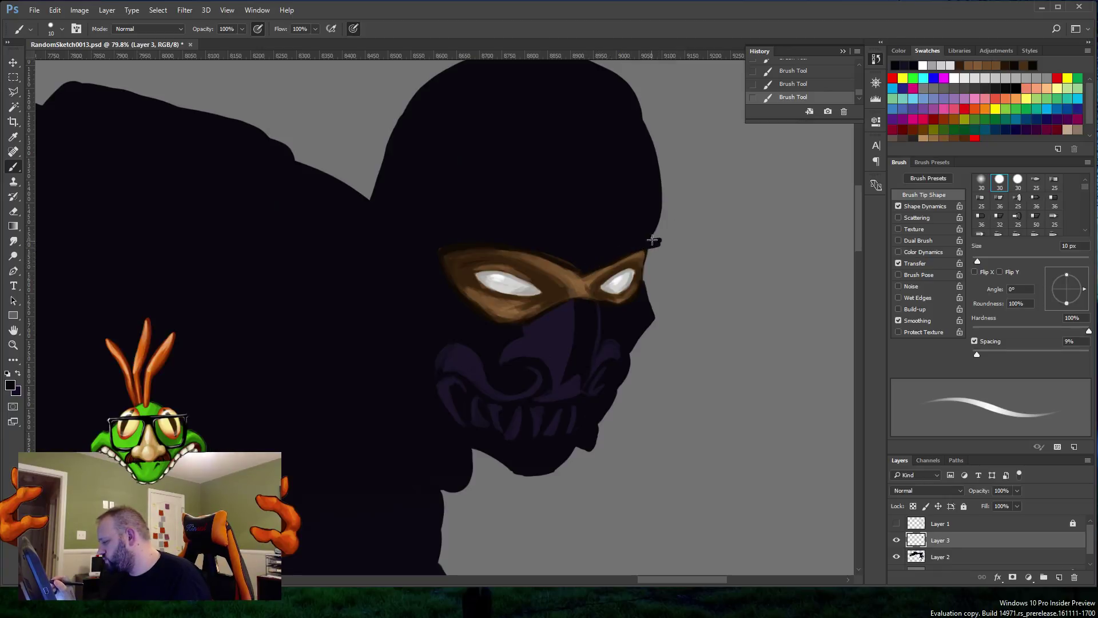
pyautogui.moveTo(657, 245)
pyautogui.mouseDown()
pyautogui.moveTo(667, 219)
pyautogui.moveTo(661, 245)
pyautogui.moveTo(663, 222)
pyautogui.moveTo(651, 234)
pyautogui.moveTo(662, 215)
pyautogui.moveTo(656, 189)
pyautogui.moveTo(668, 218)
pyautogui.moveTo(660, 165)
pyautogui.moveTo(635, 101)
pyautogui.moveTo(648, 145)
pyautogui.mouseUp()
pyautogui.moveTo(660, 194); pyautogui.dragTo(665, 210)
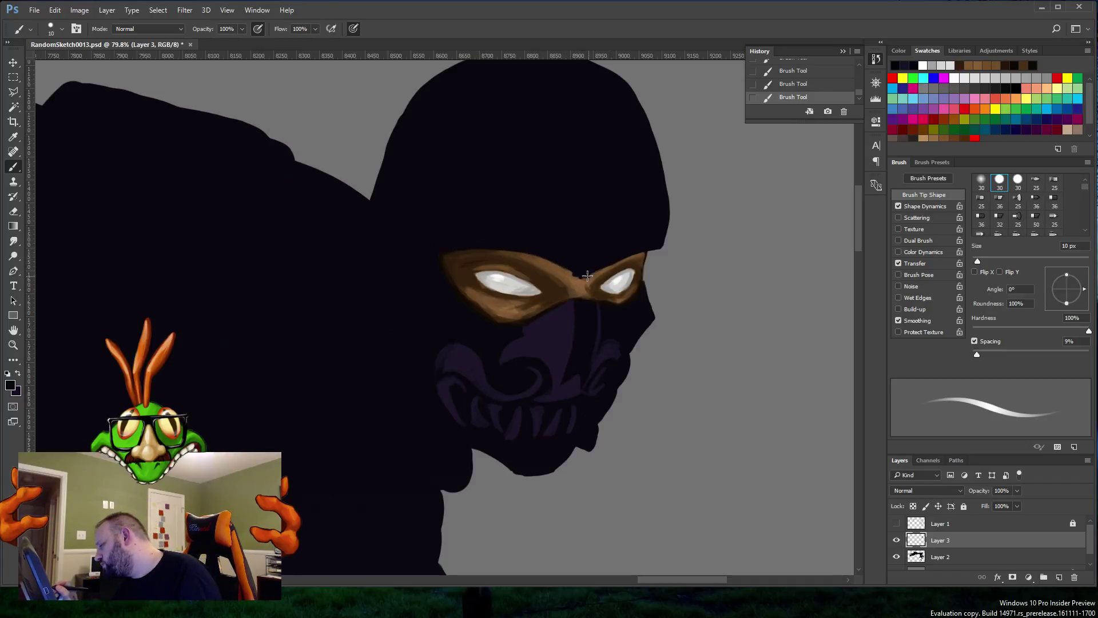
# Step: Darken the band between the eyes and add faint strokes along the mask's left cheek edge
pyautogui.moveTo(585, 277); pyautogui.dragTo(581, 277)
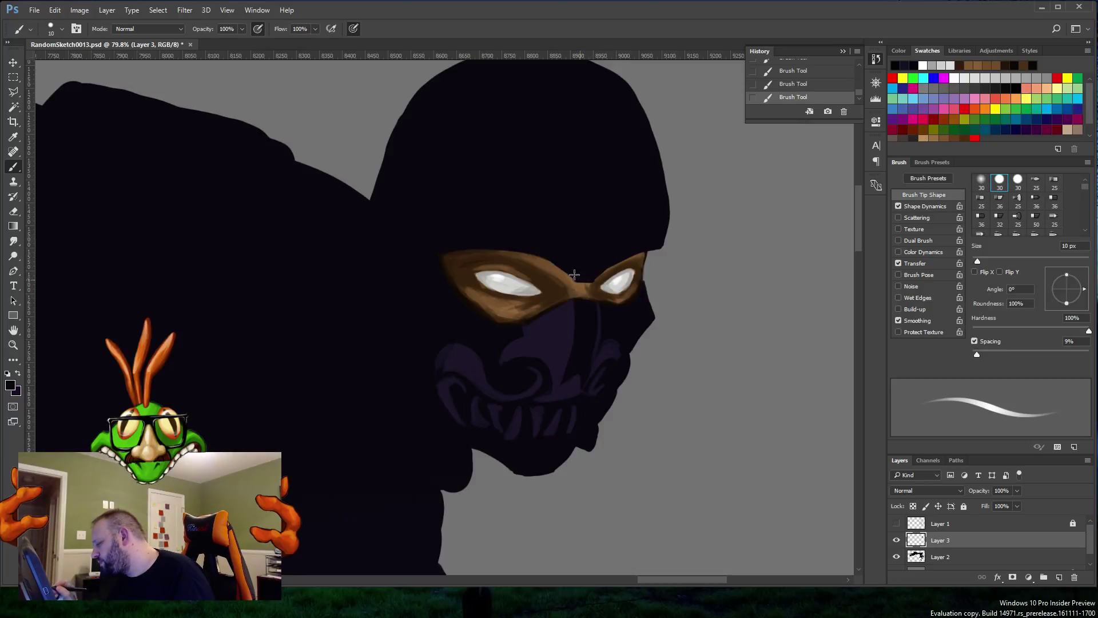
pyautogui.keyDown('alt'); pyautogui.click(548, 333); pyautogui.keyUp('alt')
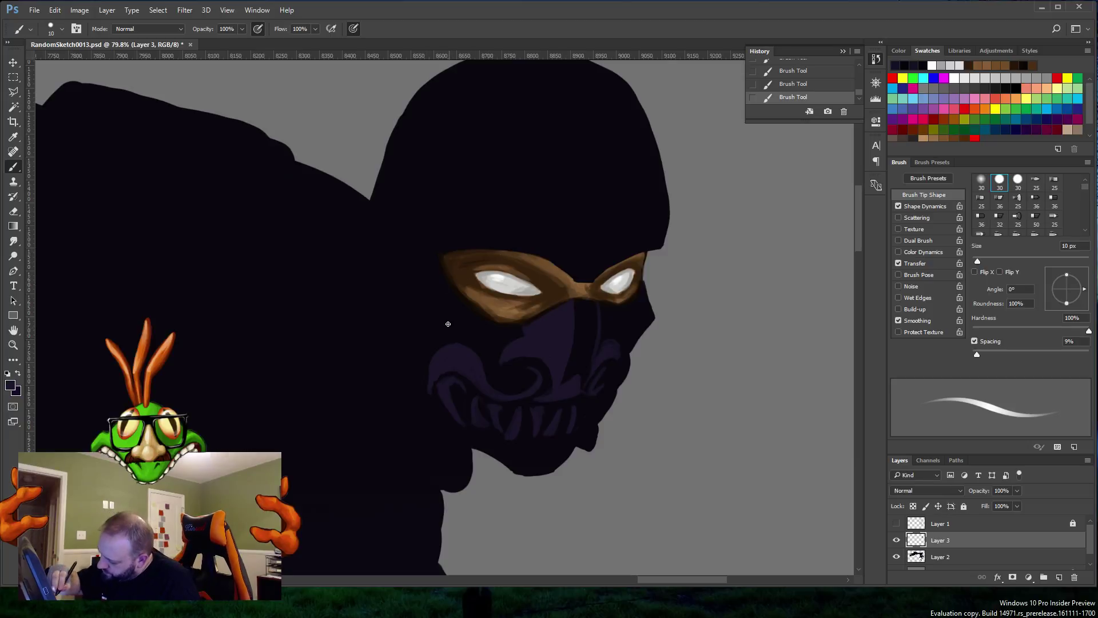
pyautogui.moveTo(467, 336); pyautogui.dragTo(423, 280)
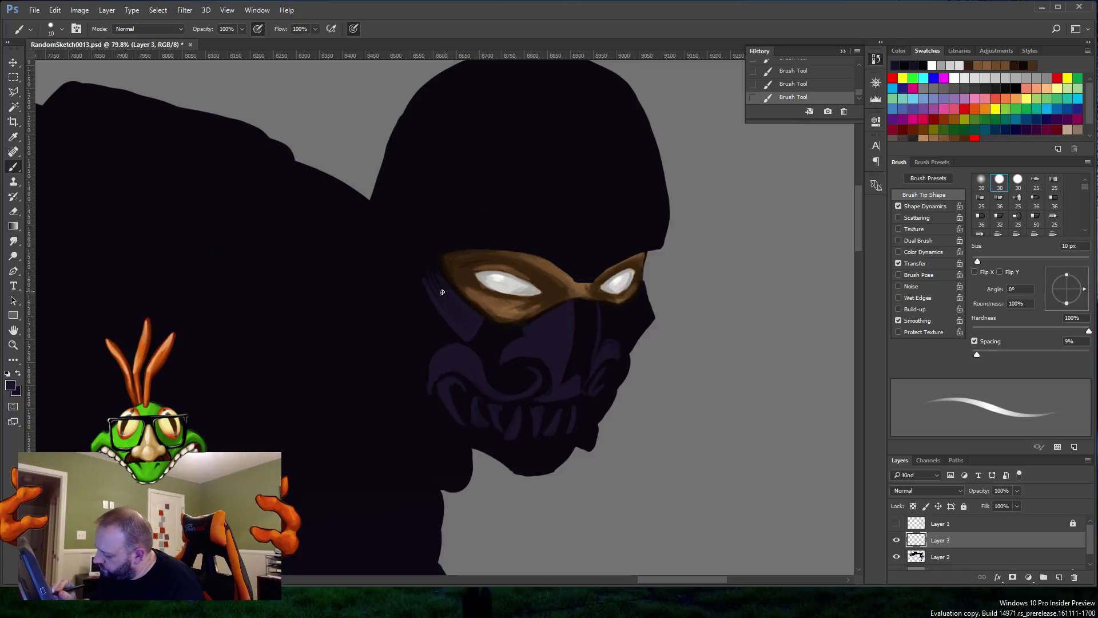
pyautogui.moveTo(441, 290); pyautogui.dragTo(437, 282)
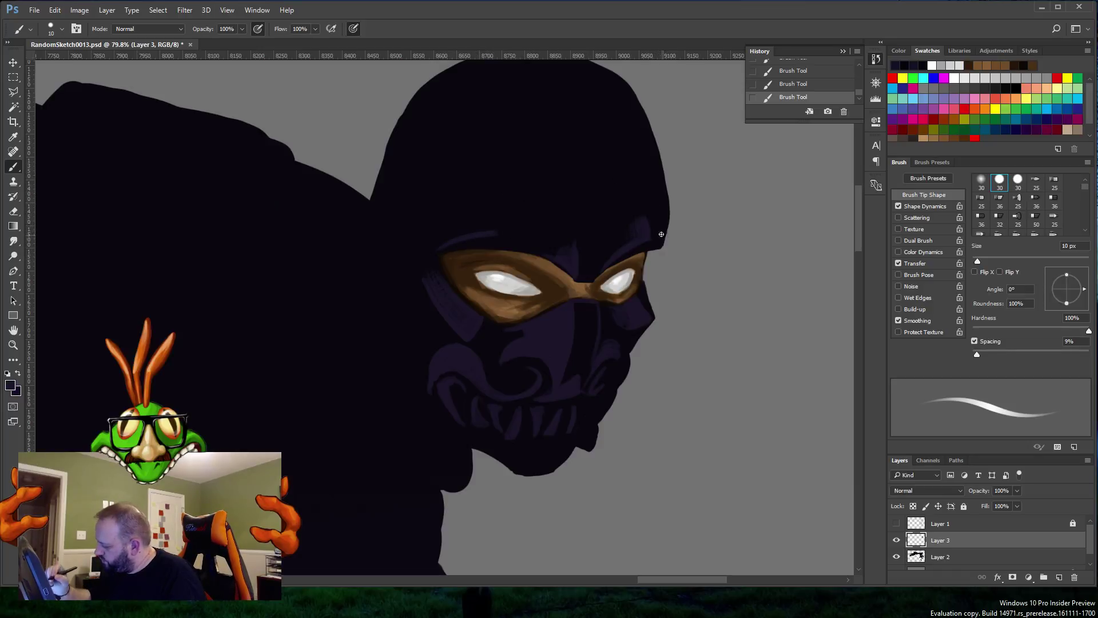
# Step: Paint a short vertical stroke on the hood just above the eye band
pyautogui.moveTo(509, 236); pyautogui.dragTo(509, 210)
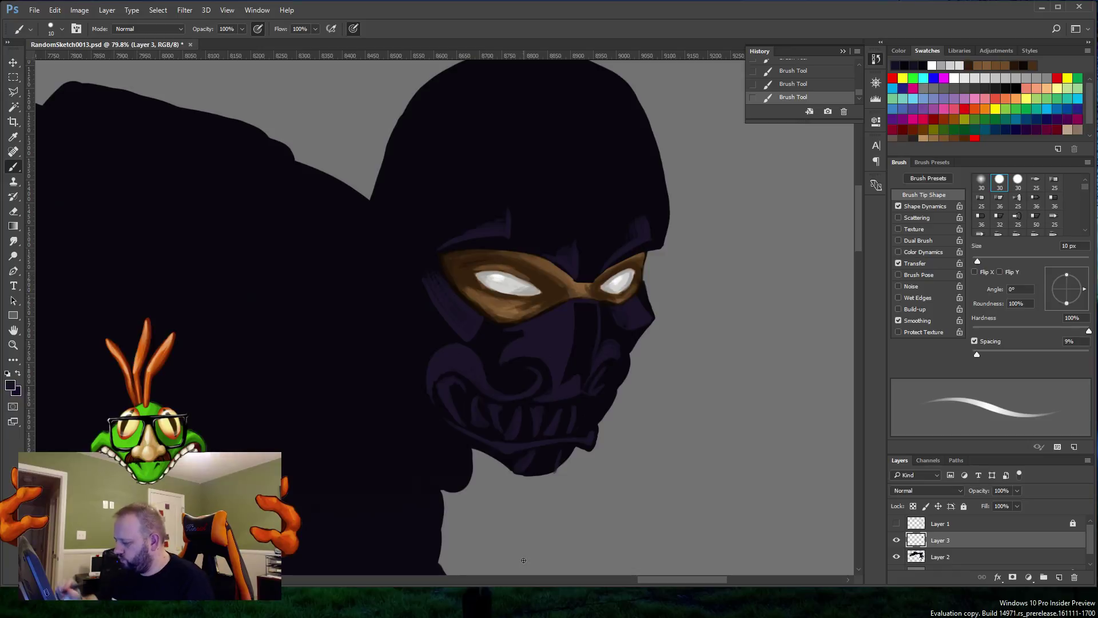
# Step: Set the foreground colour to the lighter muted purple 54486c in the Color Picker
pyautogui.click(10, 386)
pyautogui.moveTo(449, 250); pyautogui.dragTo(447, 240)
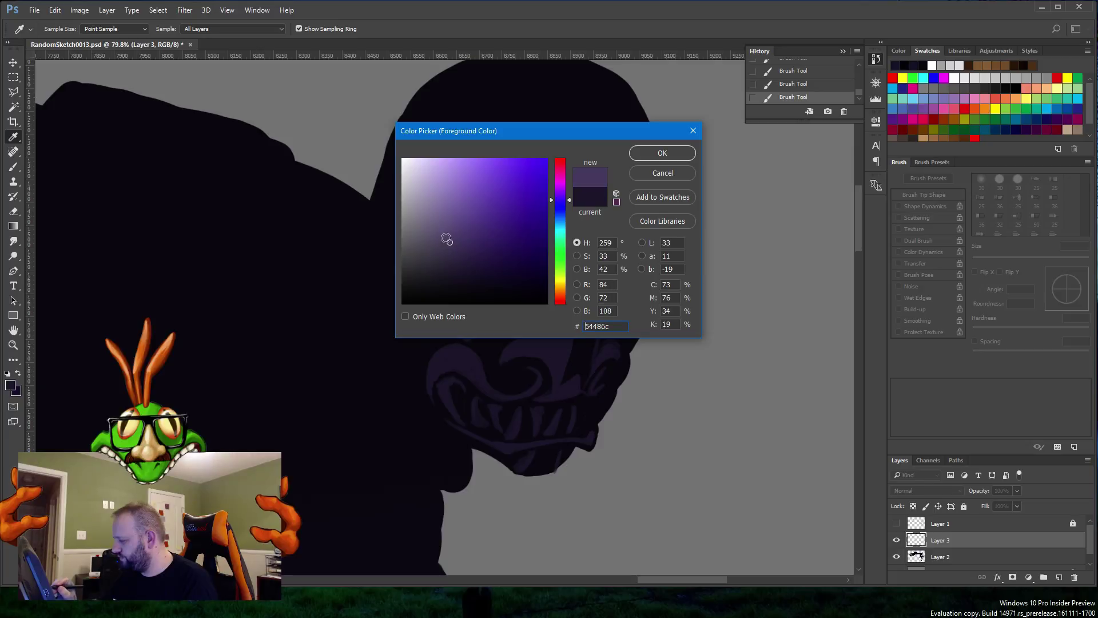
pyautogui.click(657, 155)
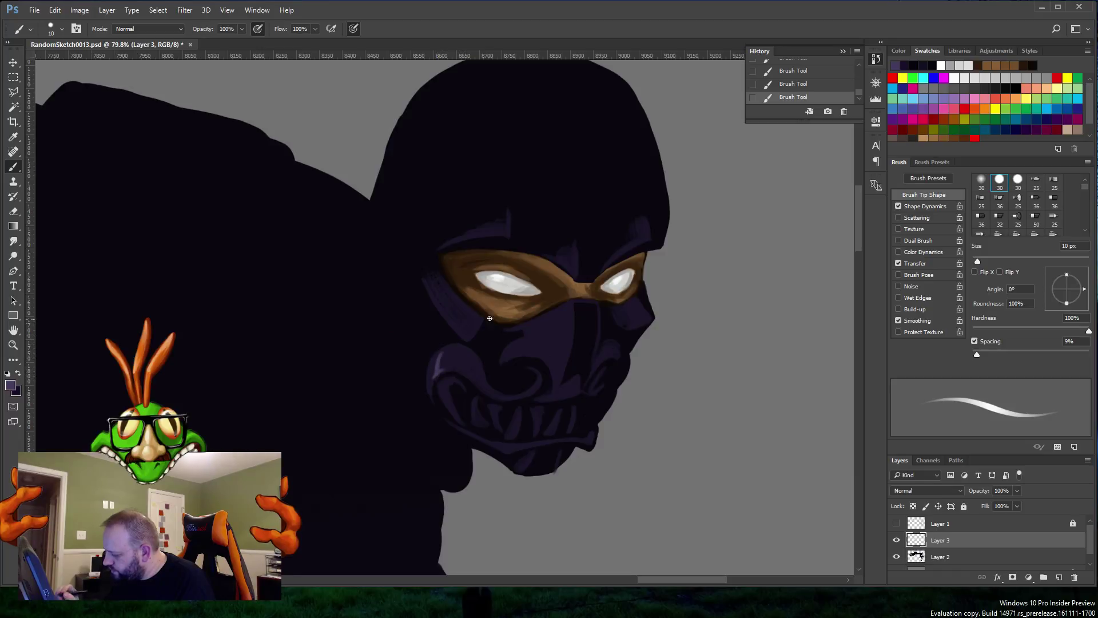
# Step: Brush lighter purple highlights on the face, between the eyes and cheek edge, then sample the eye-band brown
pyautogui.moveTo(481, 319); pyautogui.dragTo(465, 342)
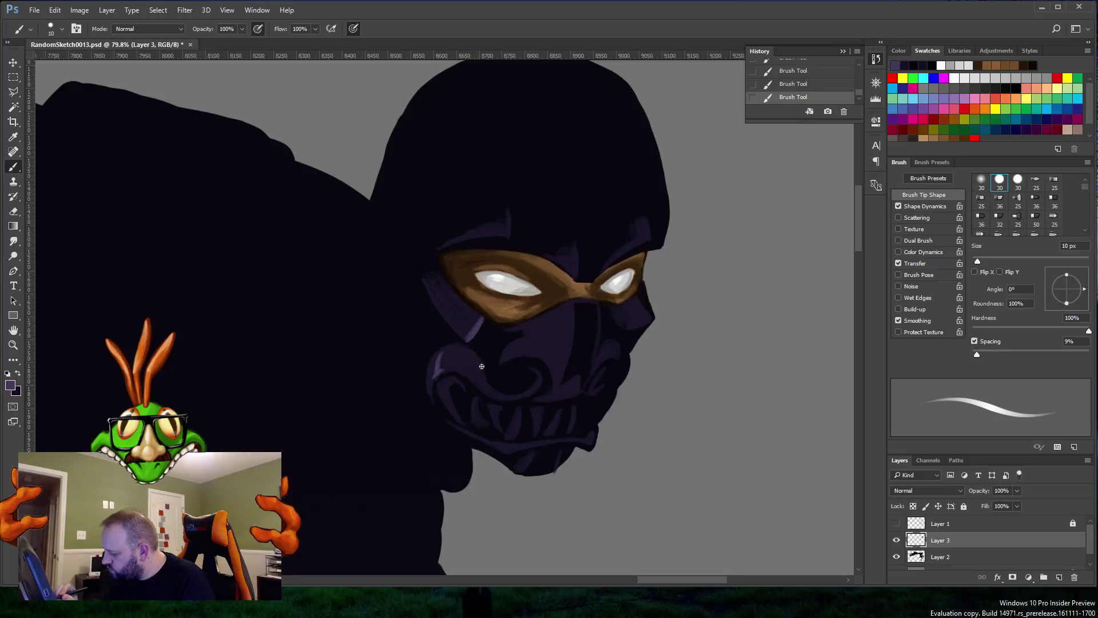
pyautogui.moveTo(570, 302); pyautogui.dragTo(568, 349)
pyautogui.moveTo(574, 300); pyautogui.dragTo(565, 312)
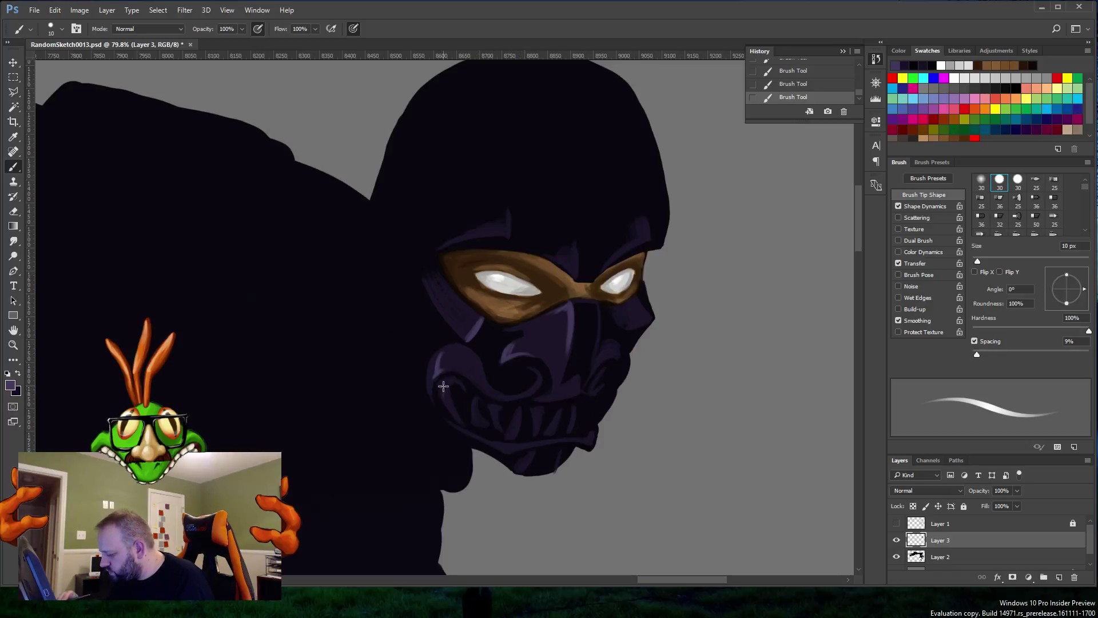
pyautogui.moveTo(443, 386)
pyautogui.mouseDown()
pyautogui.moveTo(445, 400)
pyautogui.moveTo(442, 388)
pyautogui.mouseUp()
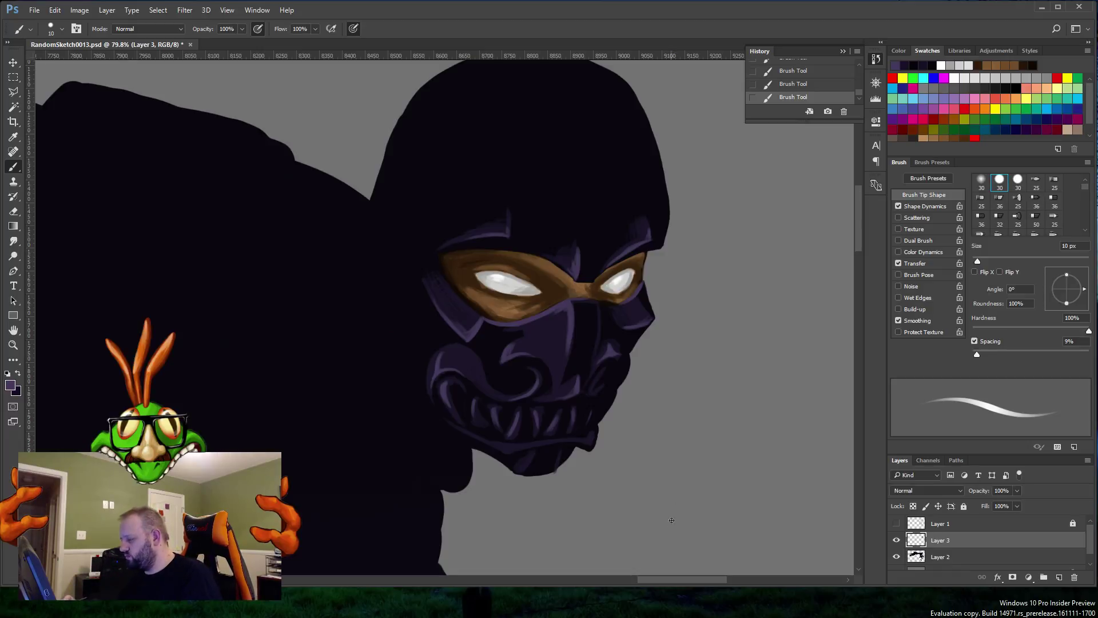
pyautogui.keyDown('alt'); pyautogui.click(443, 264); pyautogui.keyUp('alt')
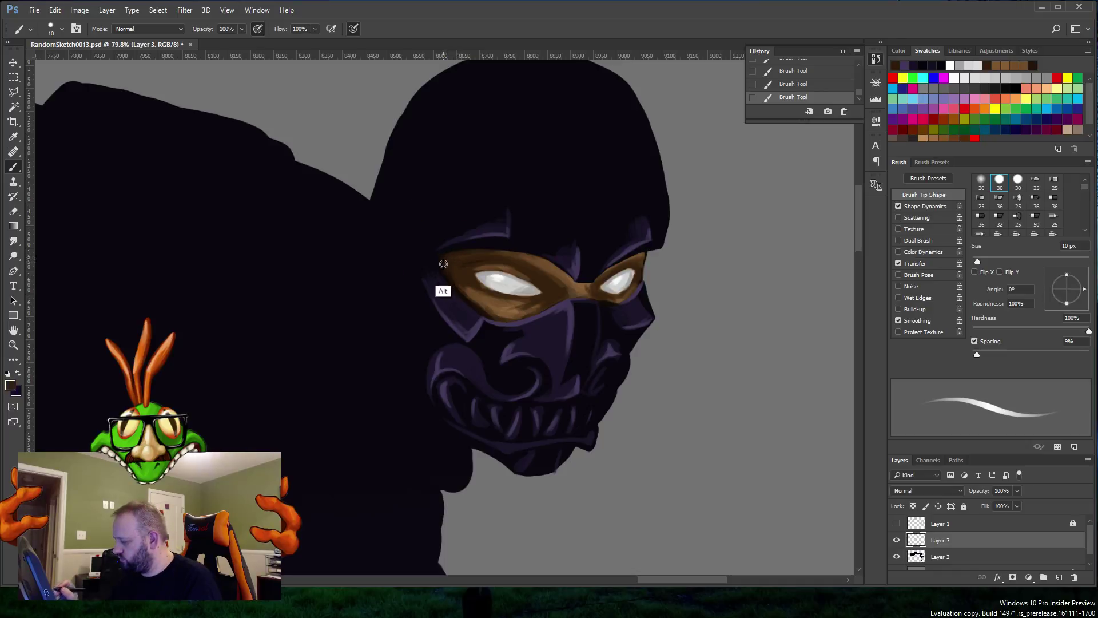
# Step: Change the foreground colour to the near-black brown 1a1612
pyautogui.click(10, 385)
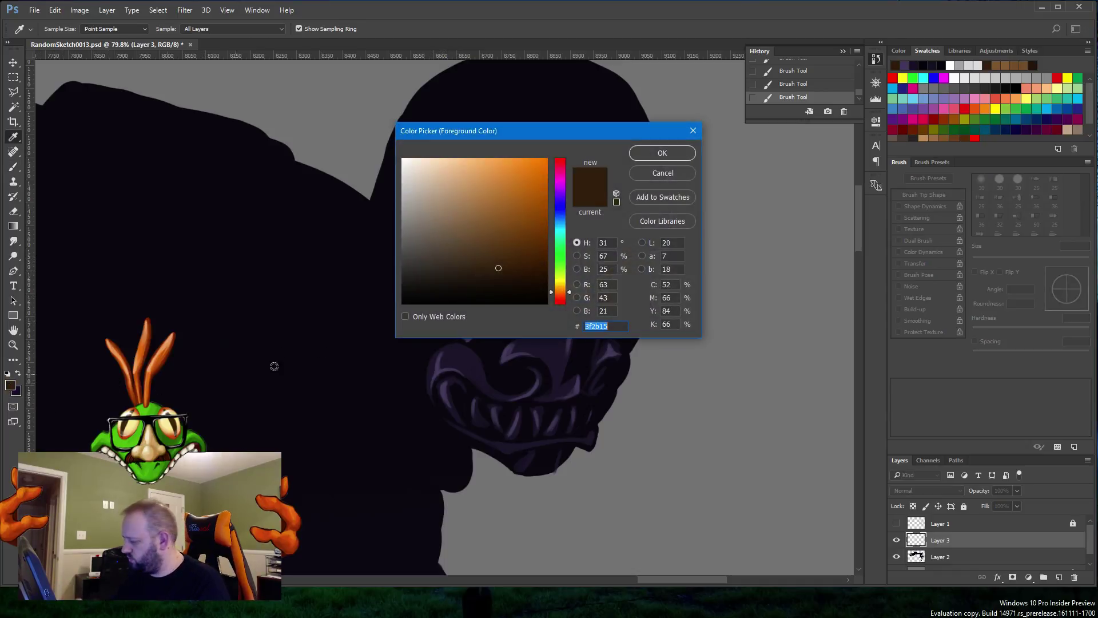
pyautogui.click(444, 289)
pyautogui.moveTo(445, 289); pyautogui.dragTo(448, 289)
pyautogui.click(663, 153)
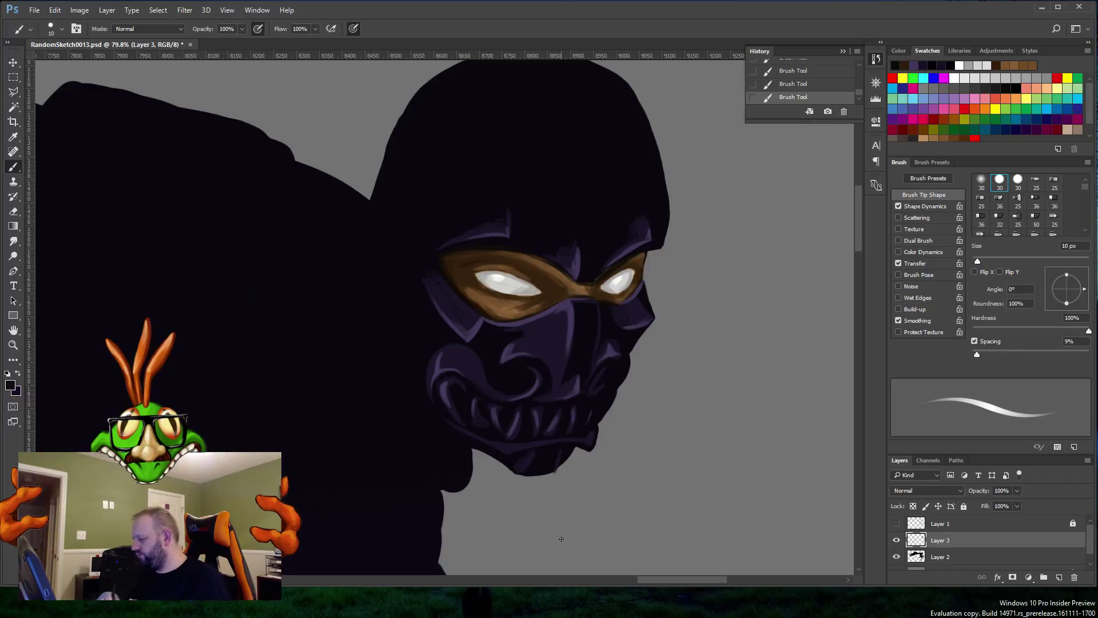
pyautogui.press('alt')
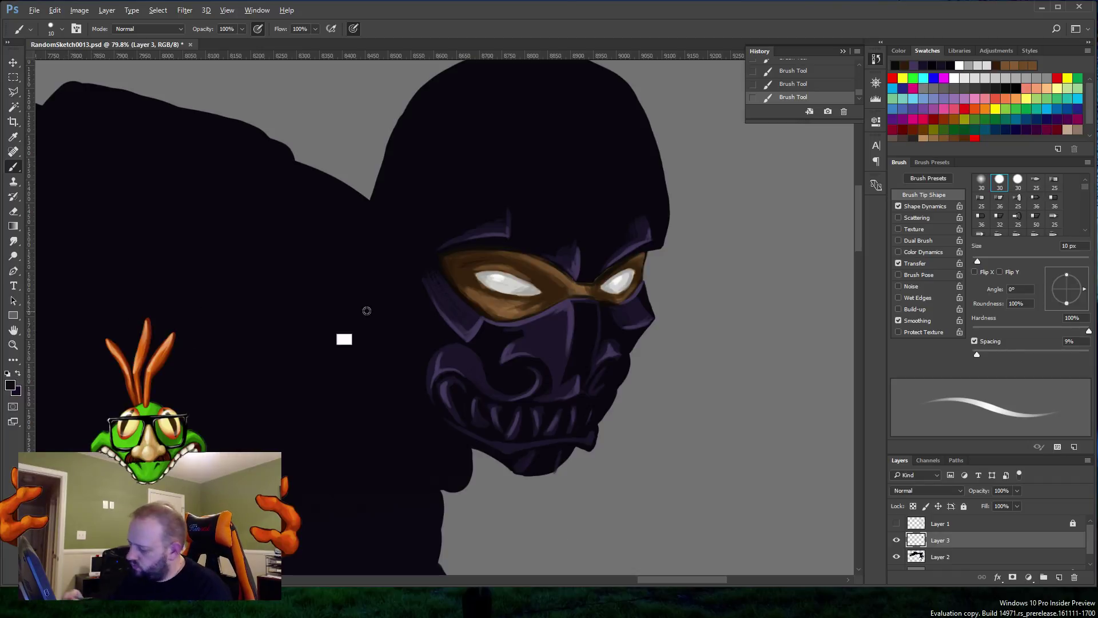
# Step: Sample the mask purple, switch to light lavender, and paint a highlight down the nose ridge
pyautogui.keyDown('alt'); pyautogui.click(476, 330); pyautogui.keyUp('alt')
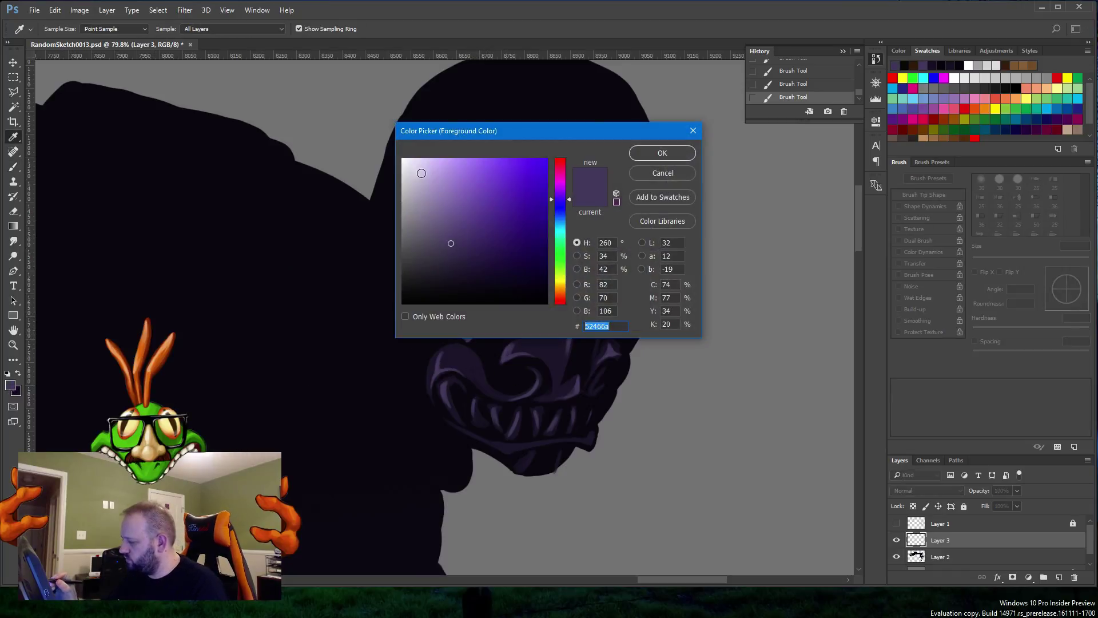
pyautogui.moveTo(423, 172); pyautogui.dragTo(409, 166)
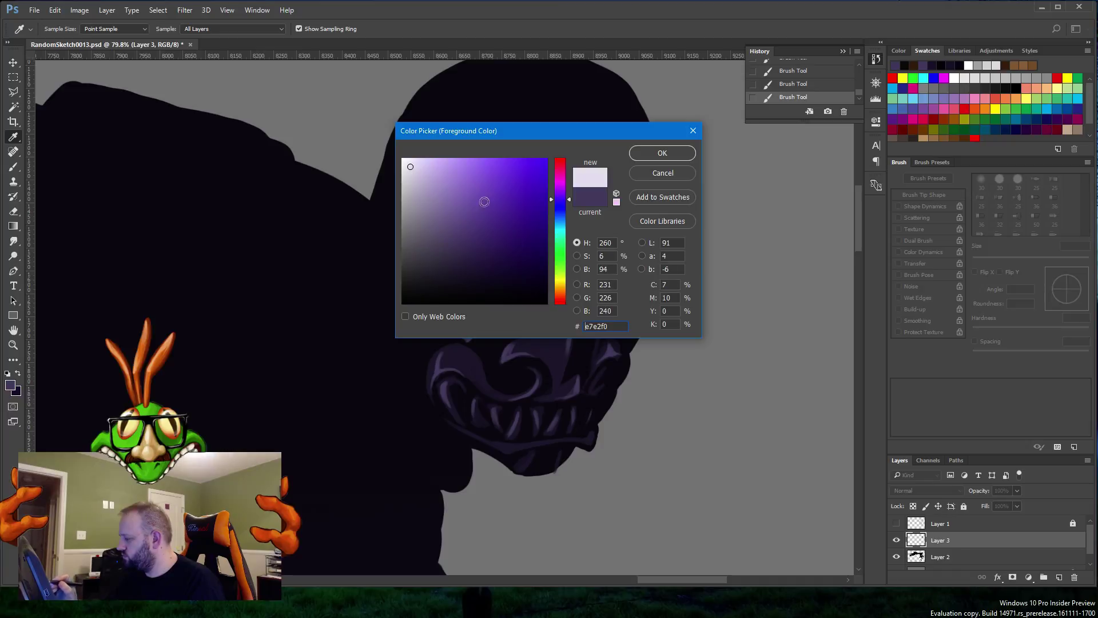
pyautogui.click(663, 153)
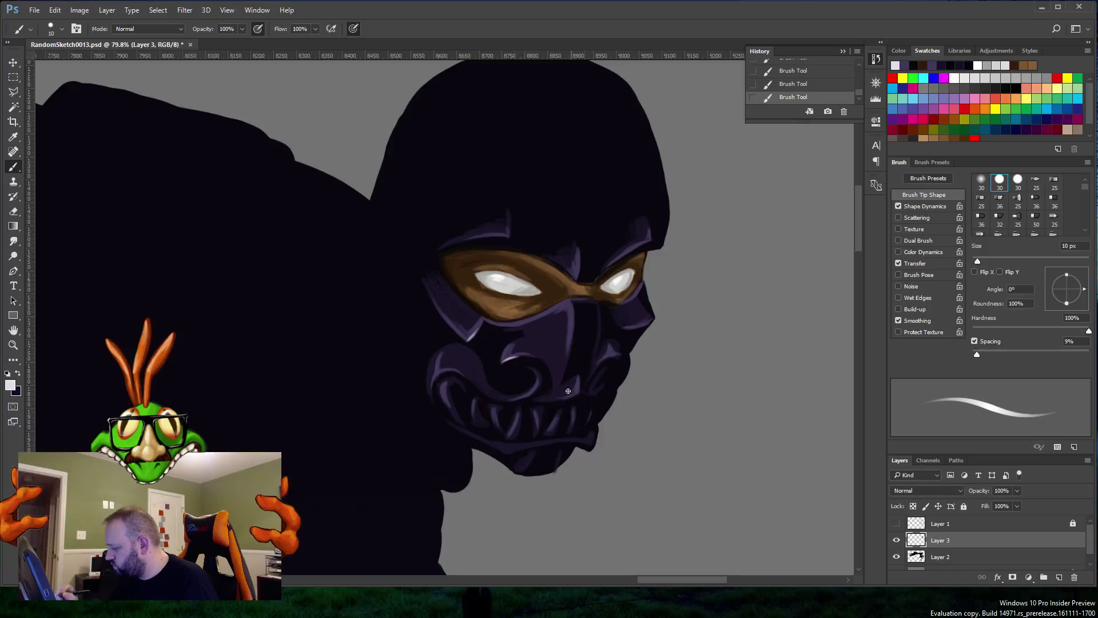
pyautogui.moveTo(569, 302); pyautogui.dragTo(566, 324)
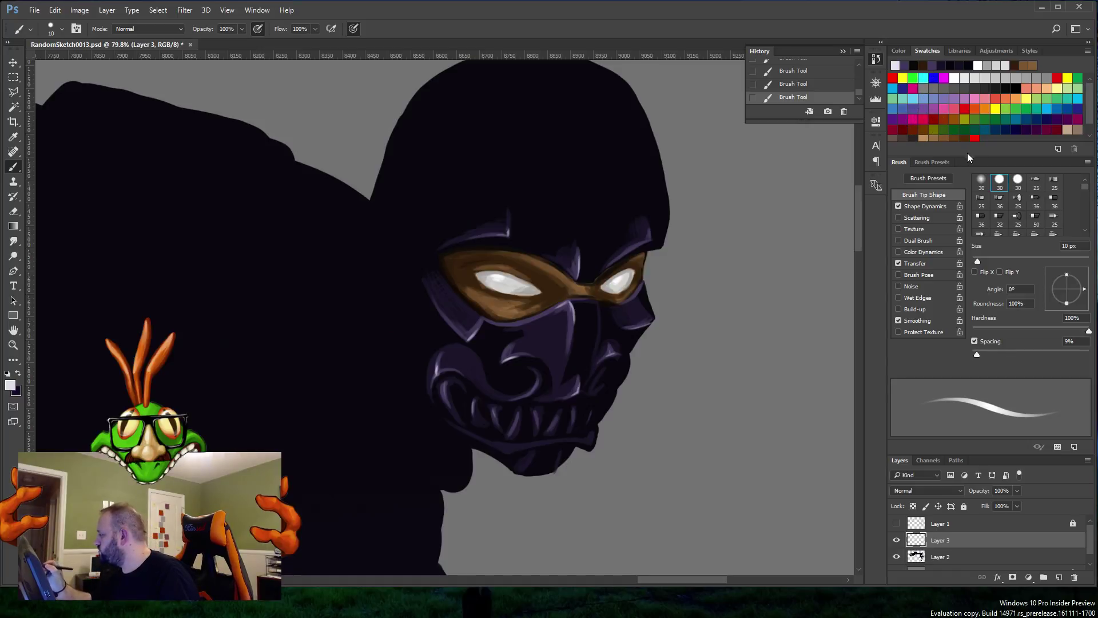
# Step: Paint thin red rim-light strokes along the mask's right jaw, chin and upper-right edge
pyautogui.click(966, 108)
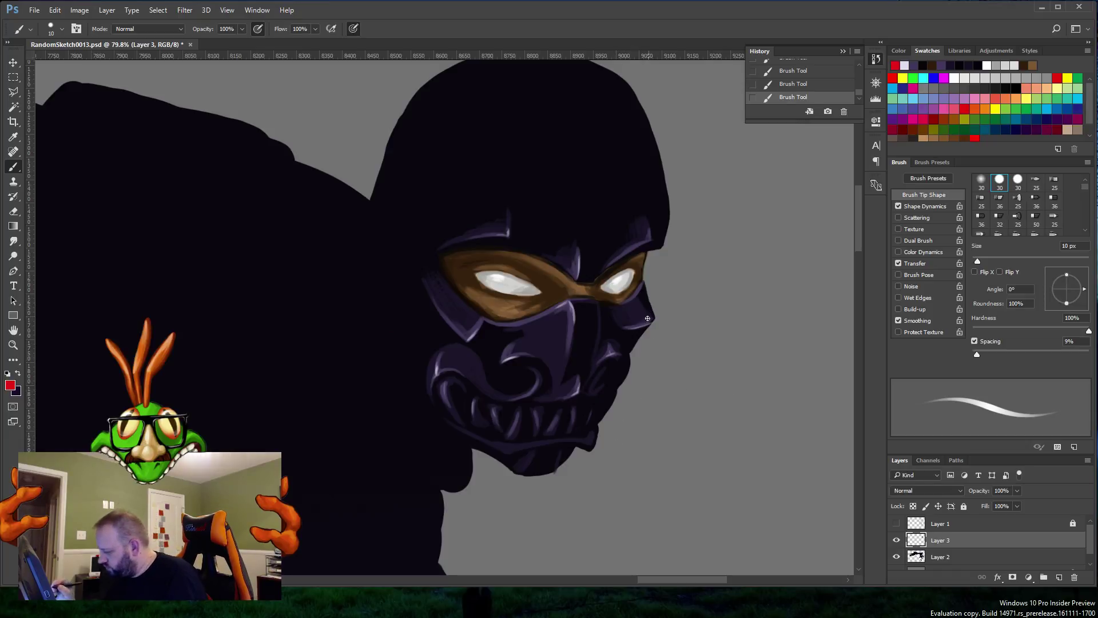
pyautogui.moveTo(631, 353); pyautogui.dragTo(652, 323)
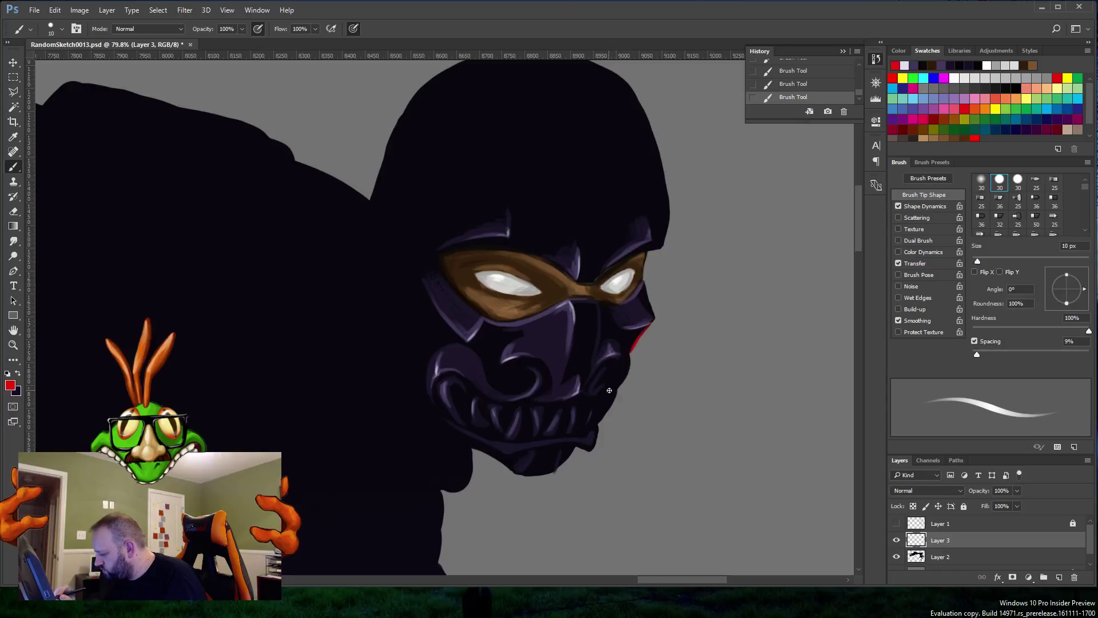
pyautogui.moveTo(614, 390); pyautogui.dragTo(637, 353)
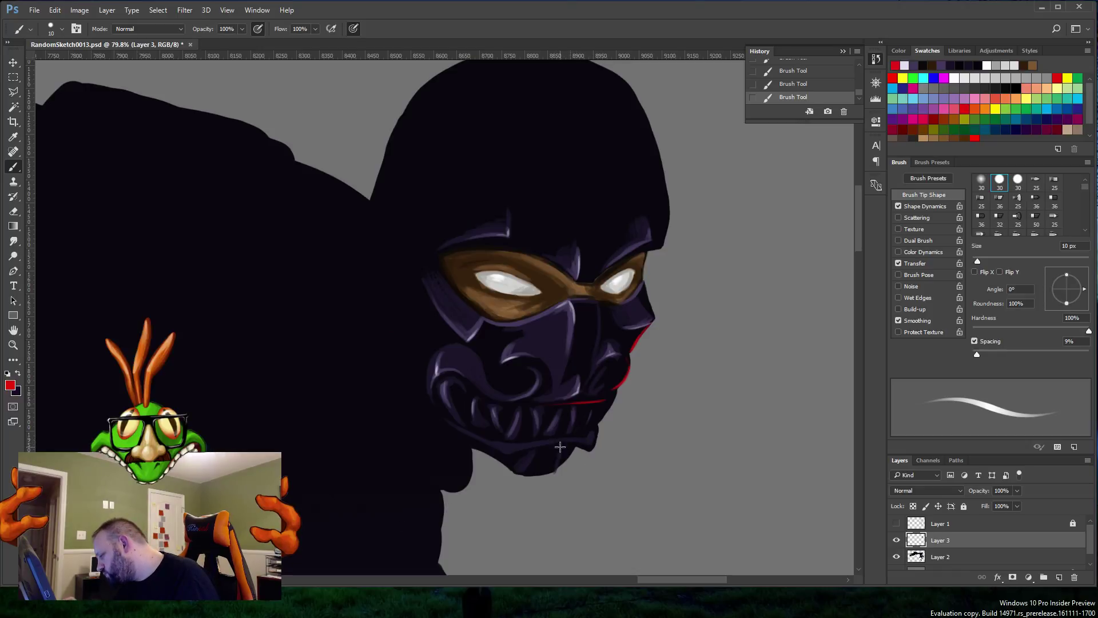
pyautogui.moveTo(569, 446)
pyautogui.mouseDown()
pyautogui.moveTo(594, 452)
pyautogui.moveTo(546, 446)
pyautogui.mouseUp()
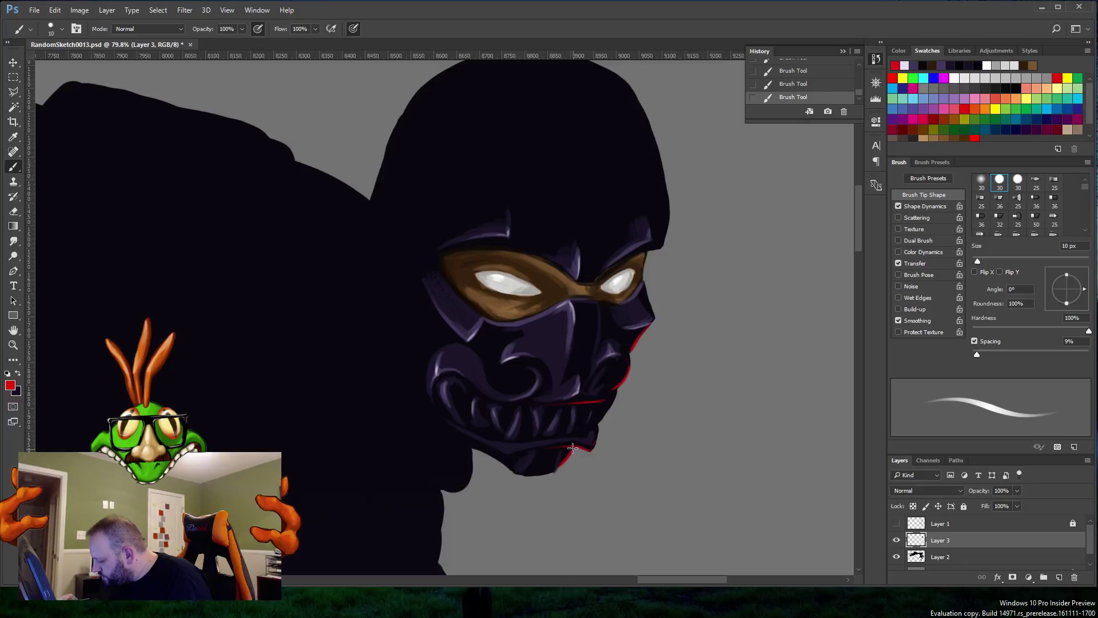
pyautogui.moveTo(572, 450); pyautogui.dragTo(556, 471)
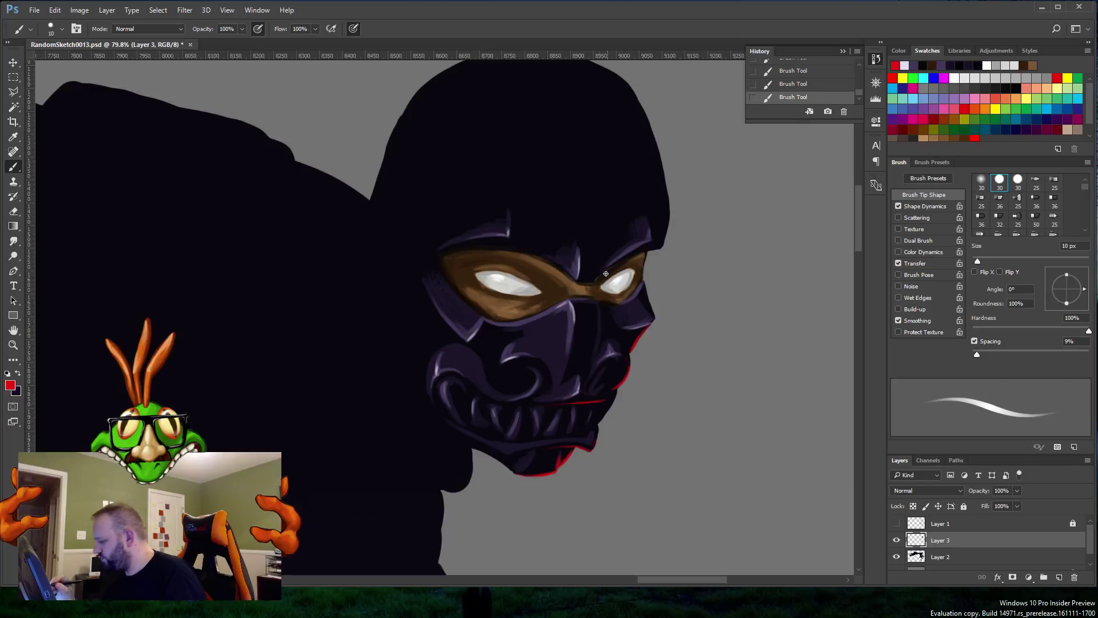
pyautogui.moveTo(652, 248); pyautogui.dragTo(588, 284)
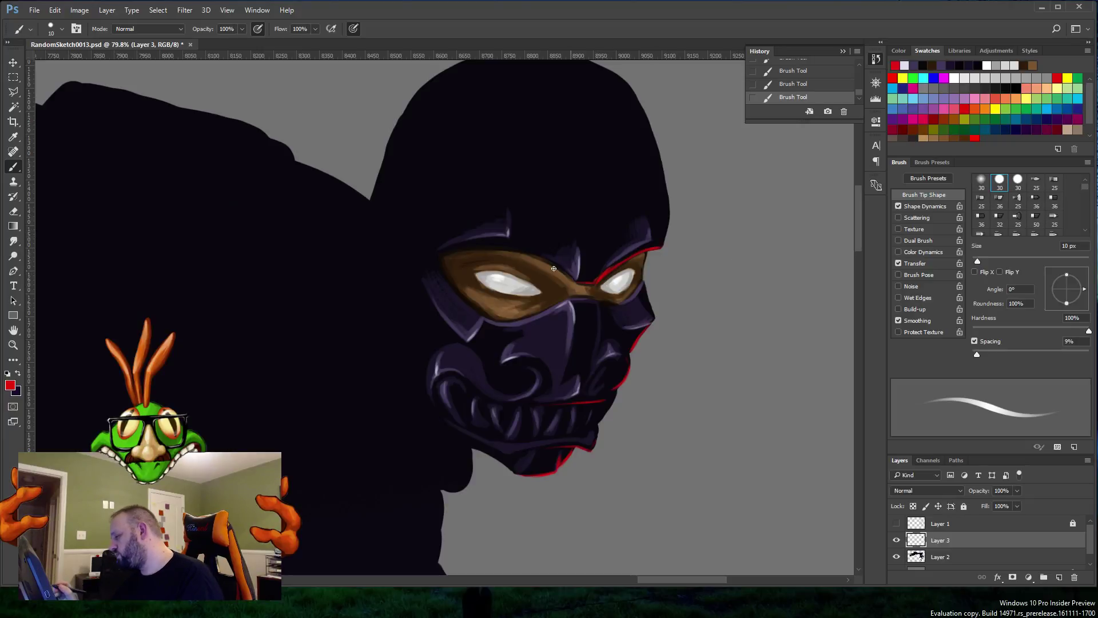
# Step: Add red rim strokes along the eye band top, the cheek ridges and the mouth line
pyautogui.moveTo(450, 254); pyautogui.dragTo(476, 252)
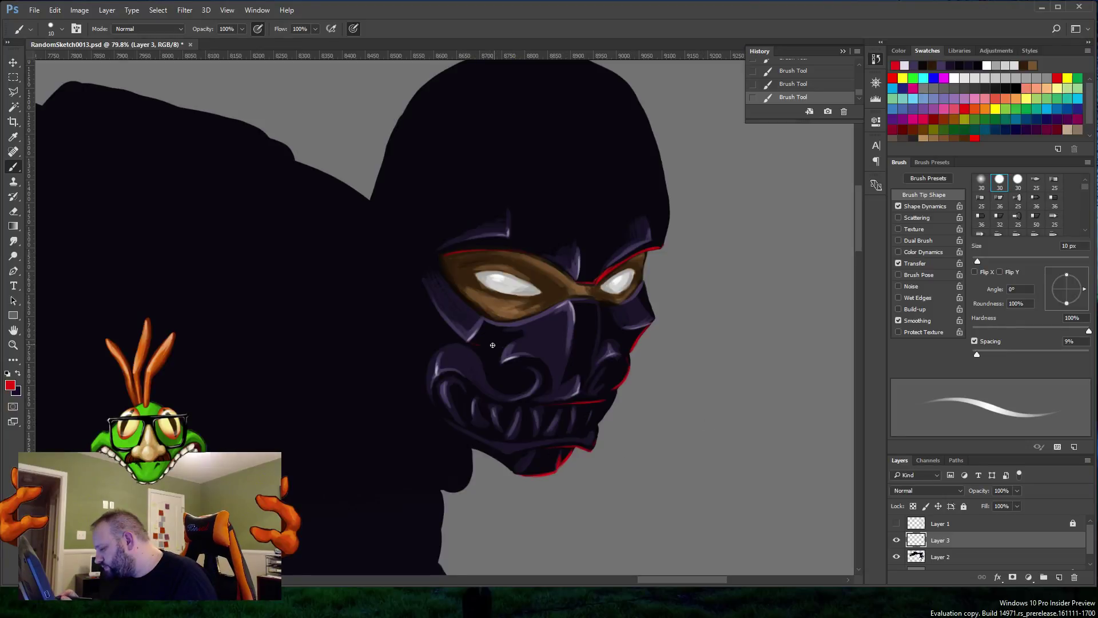
pyautogui.moveTo(470, 344); pyautogui.dragTo(499, 342)
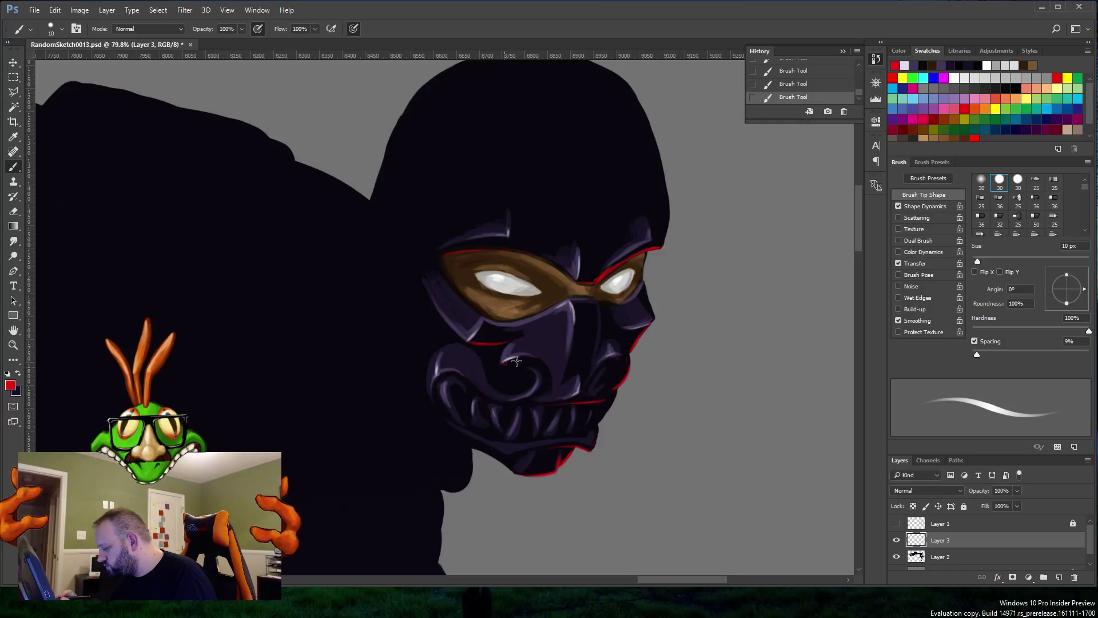
pyautogui.moveTo(516, 361); pyautogui.dragTo(541, 361)
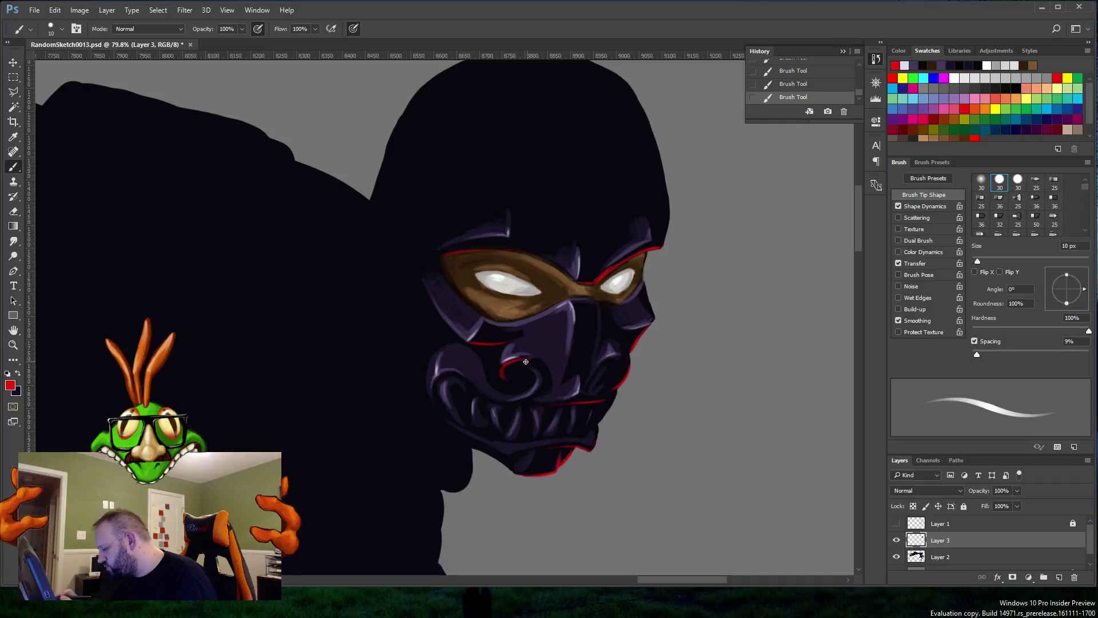
pyautogui.moveTo(502, 374); pyautogui.dragTo(505, 365)
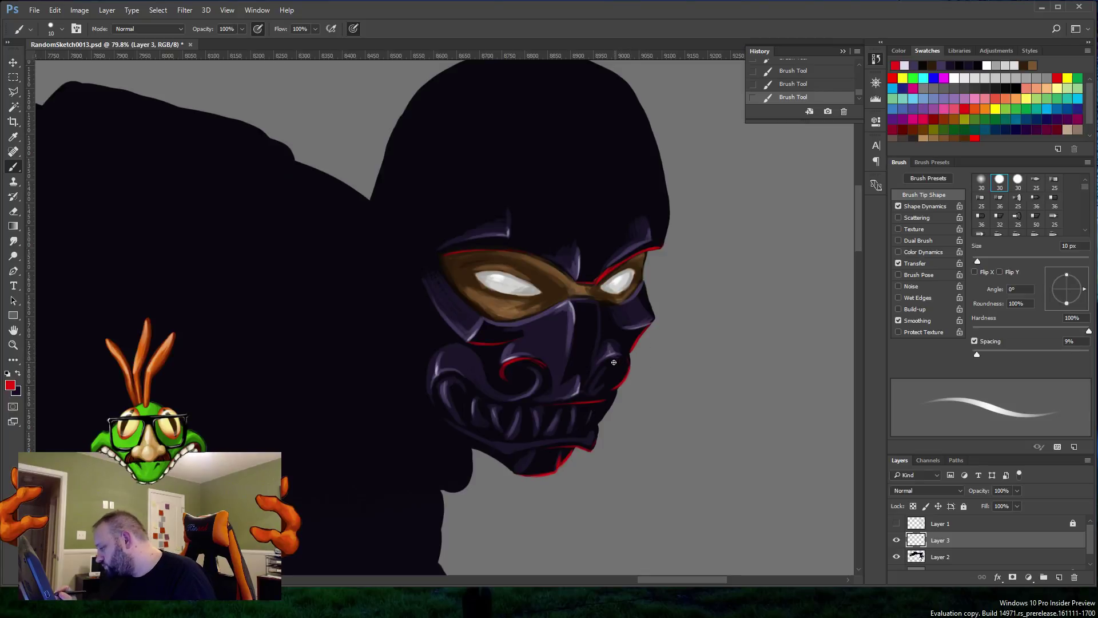
pyautogui.moveTo(595, 377); pyautogui.dragTo(621, 361)
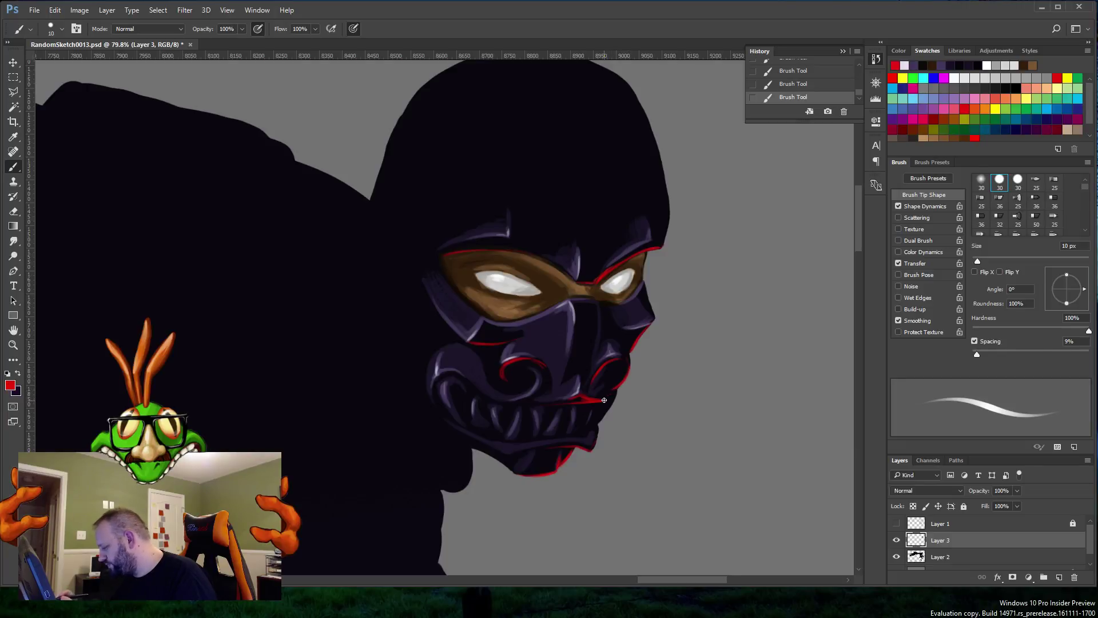
pyautogui.moveTo(604, 400); pyautogui.dragTo(619, 394)
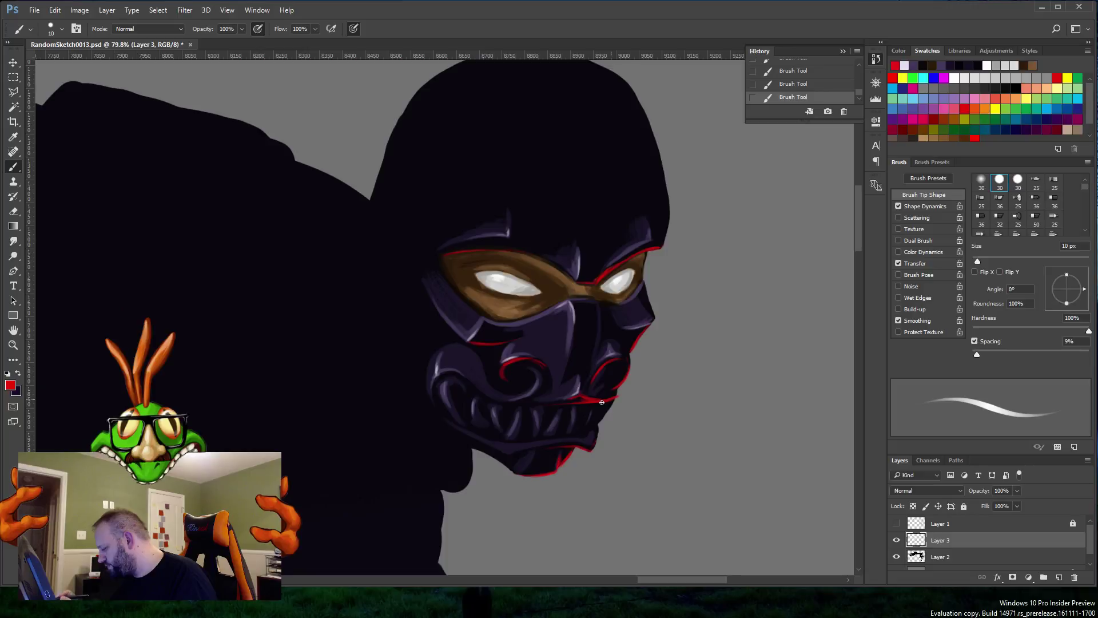
# Step: Shade the mouth corner in near-black, then resample red and add a curving stroke there
pyautogui.keyDown('alt'); pyautogui.click(612, 423); pyautogui.keyUp('alt')
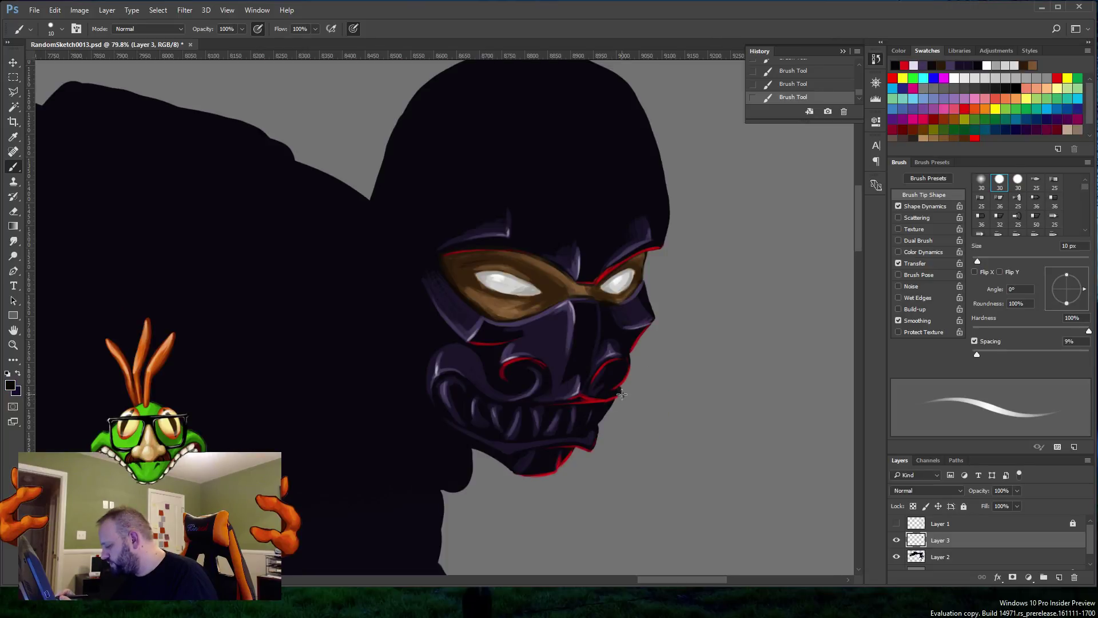
pyautogui.moveTo(623, 396); pyautogui.dragTo(614, 408)
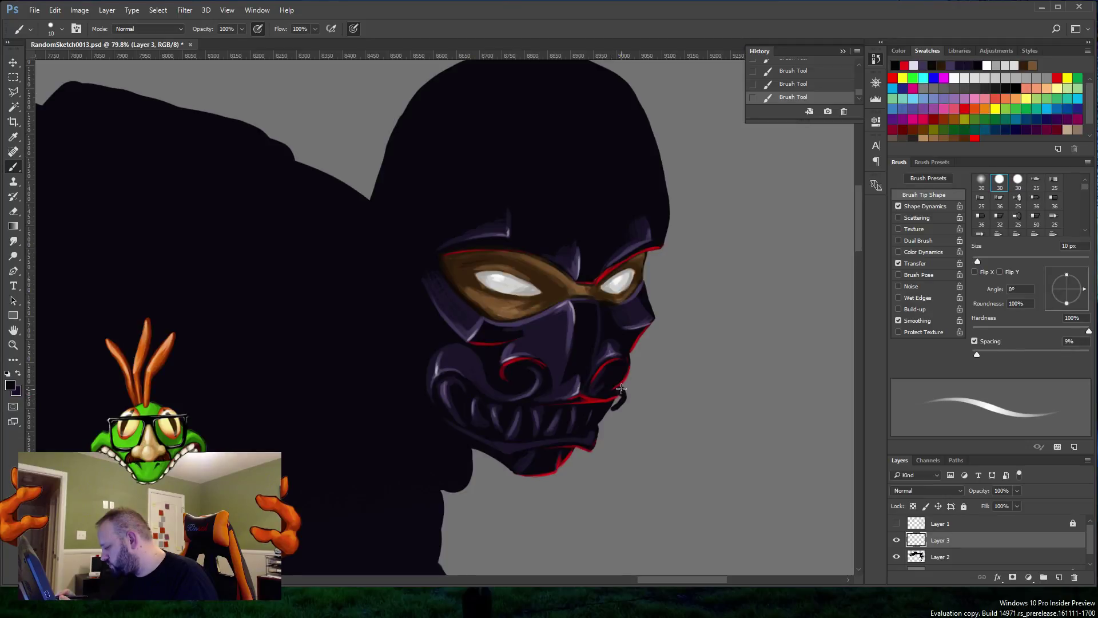
pyautogui.moveTo(622, 389); pyautogui.dragTo(600, 421)
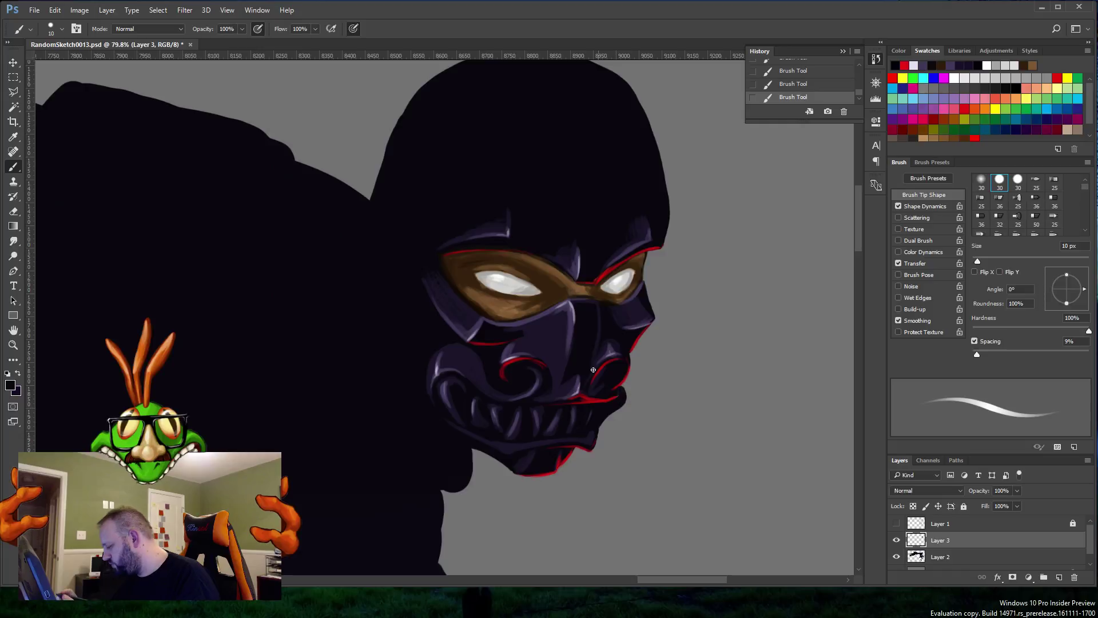
pyautogui.press('alt')
pyautogui.keyDown('alt'); pyautogui.click(593, 401); pyautogui.keyUp('alt')
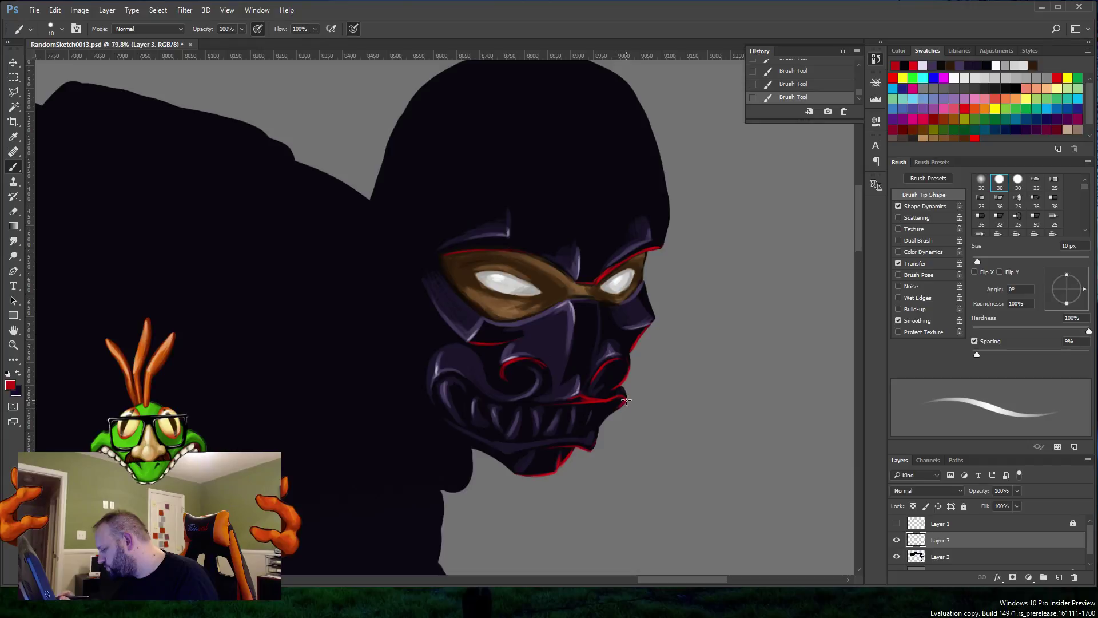
pyautogui.moveTo(624, 399); pyautogui.dragTo(608, 414)
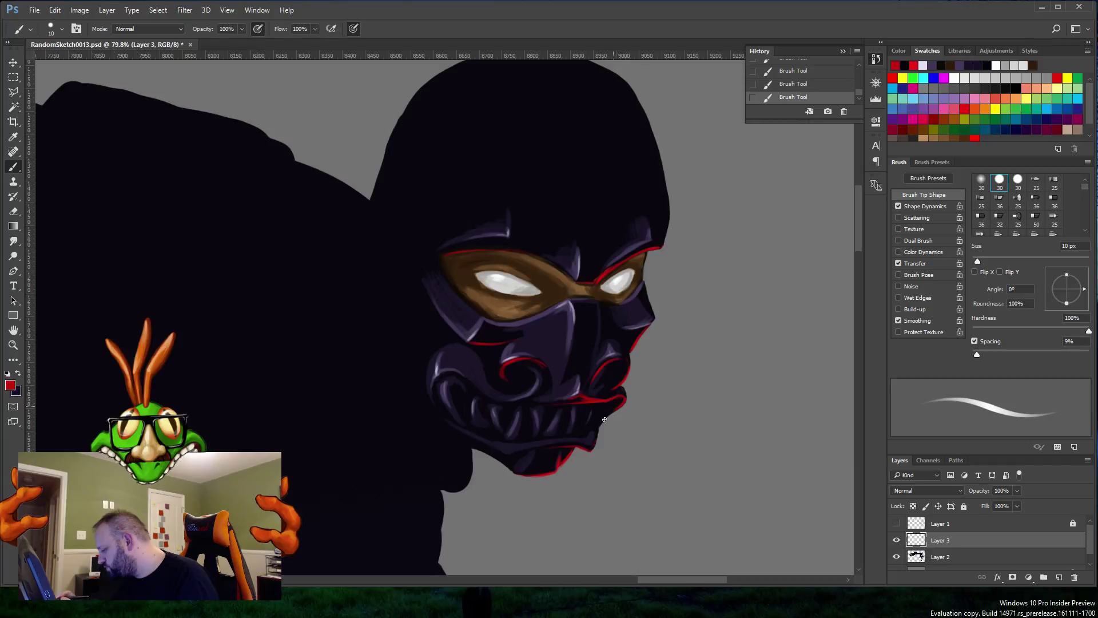
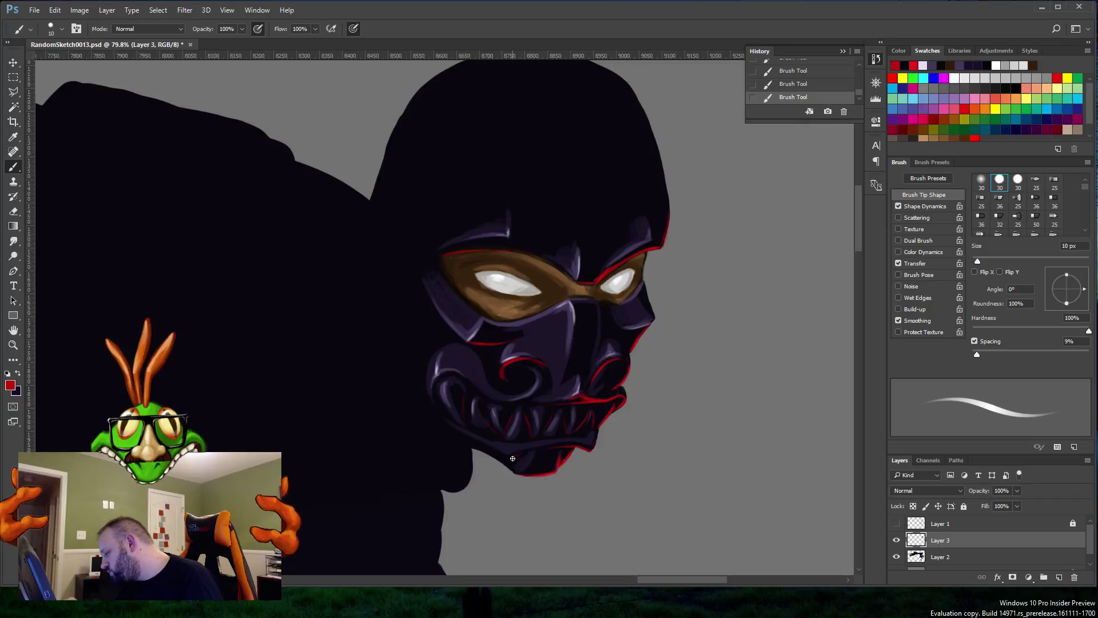
# Step: Add red rim light along the lower jaw edge and a faint red stroke under the left eye
pyautogui.moveTo(512, 458); pyautogui.dragTo(535, 455)
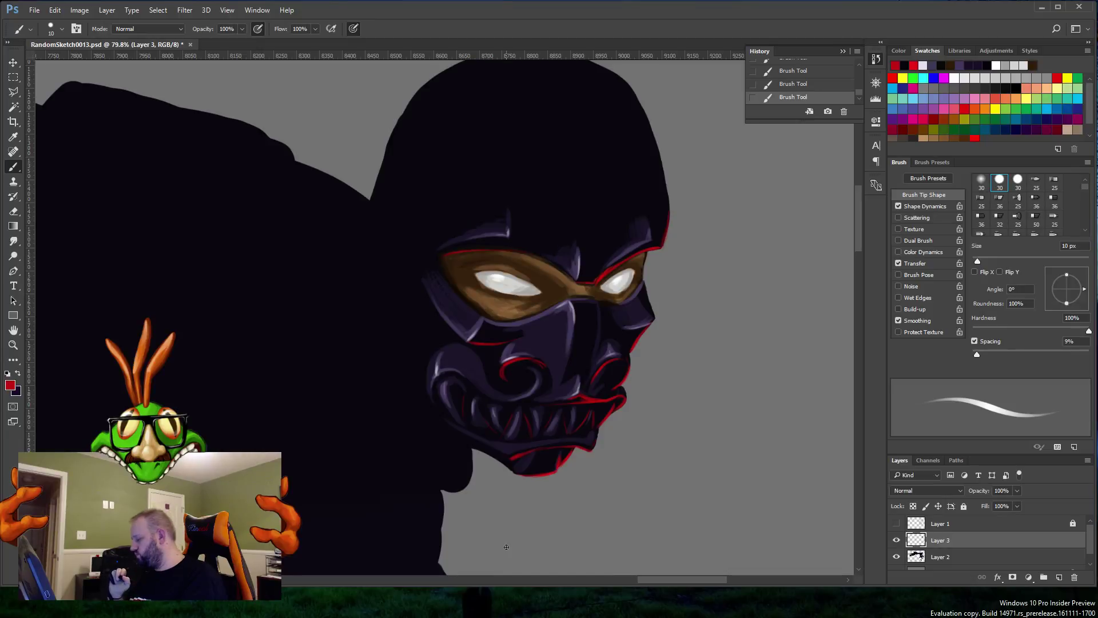
pyautogui.click(896, 524)
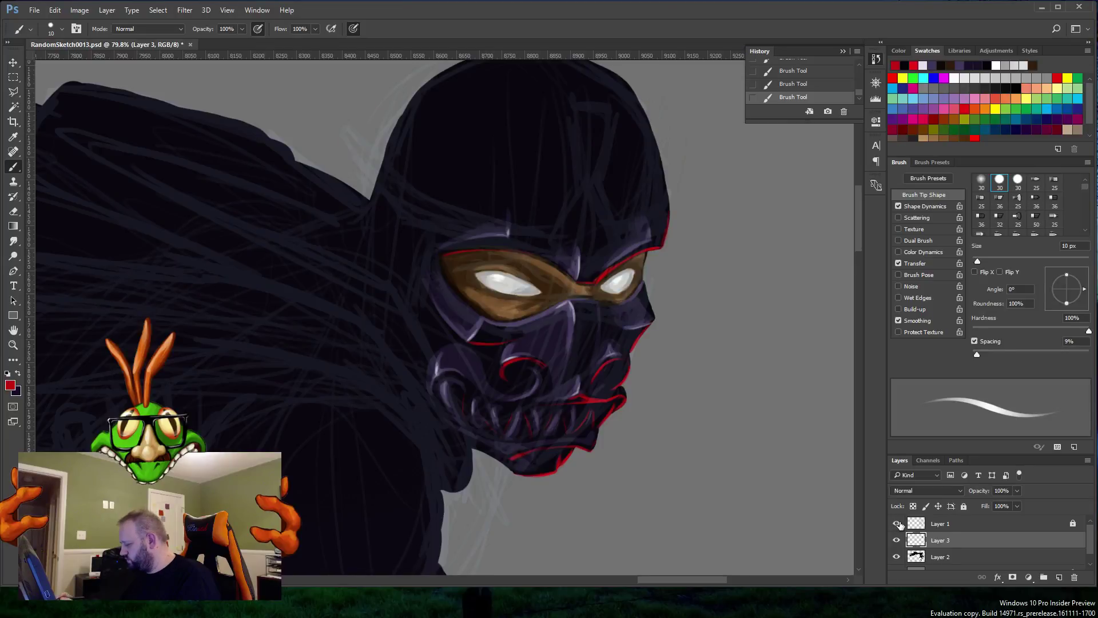
pyautogui.click(897, 524)
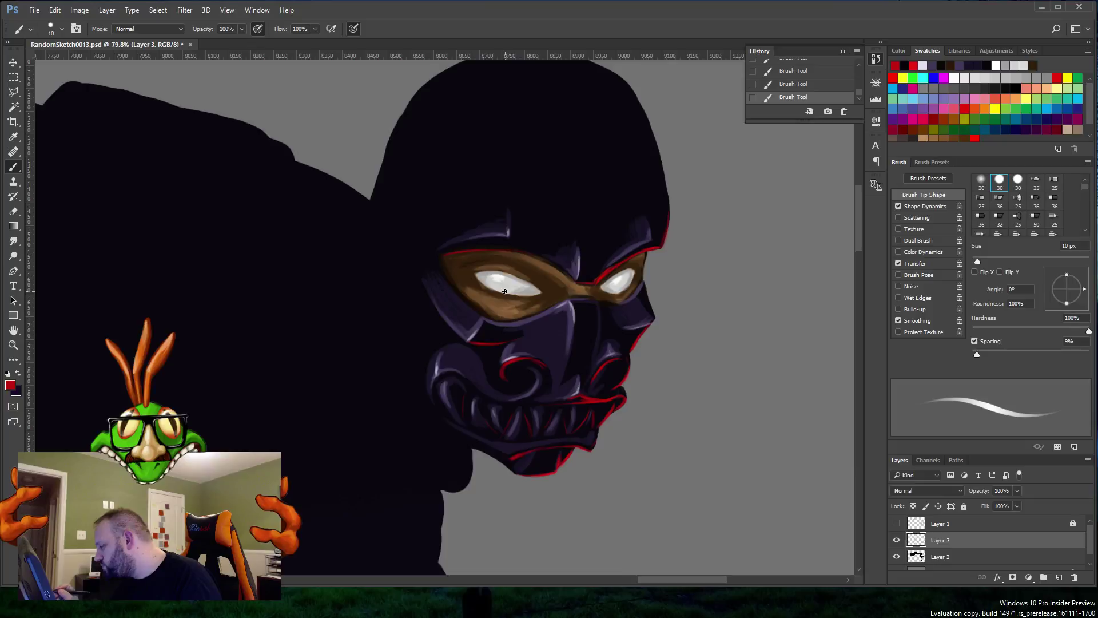
pyautogui.moveTo(506, 292); pyautogui.dragTo(524, 293)
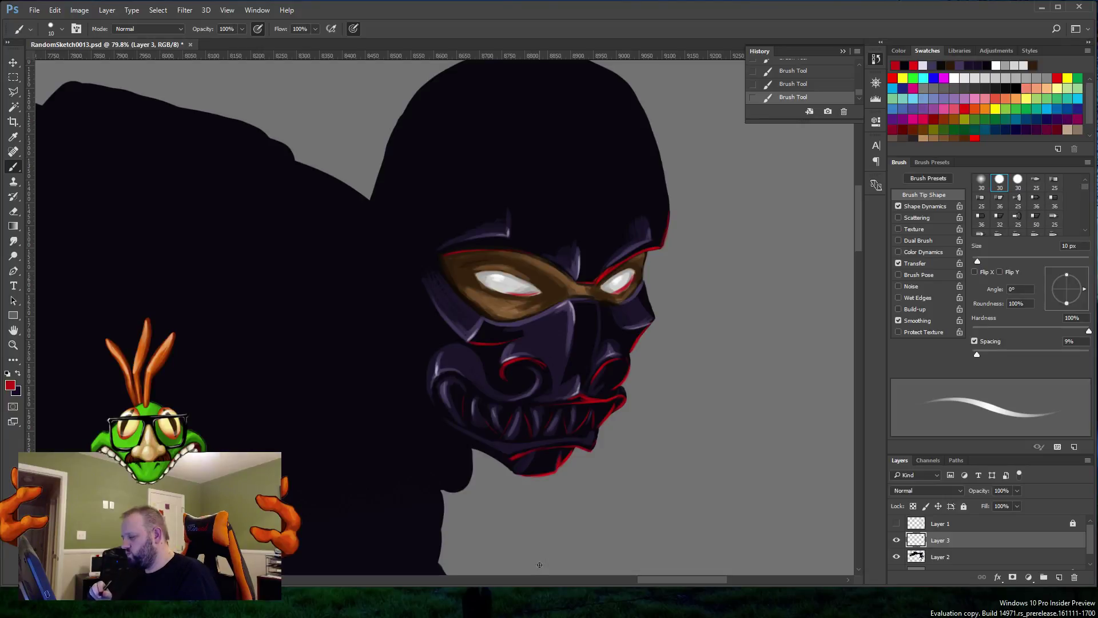
# Step: Pick a brown swatch as the paint colour
pyautogui.moveTo(859, 242); pyautogui.dragTo(858, 260)
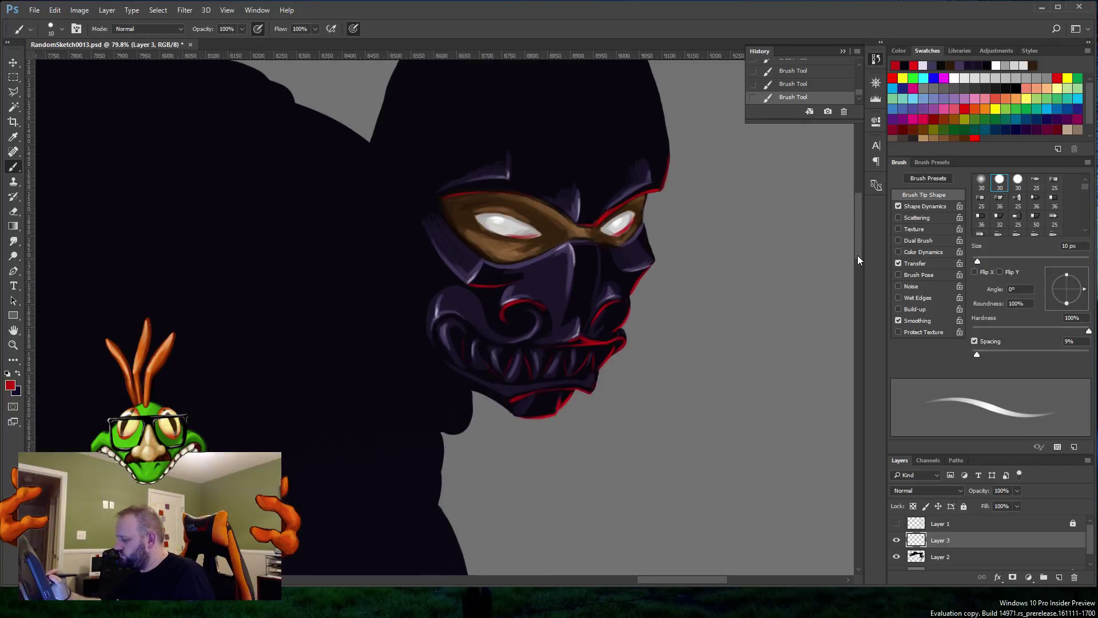
pyautogui.scroll(-2, 857, 255)
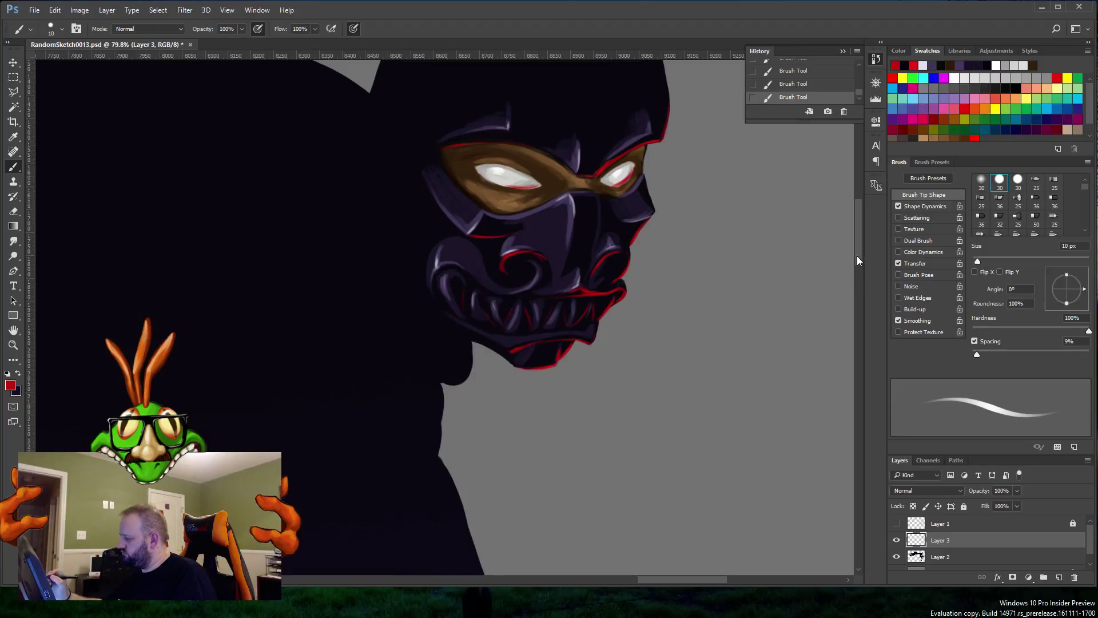
pyautogui.scroll(2, 857, 256)
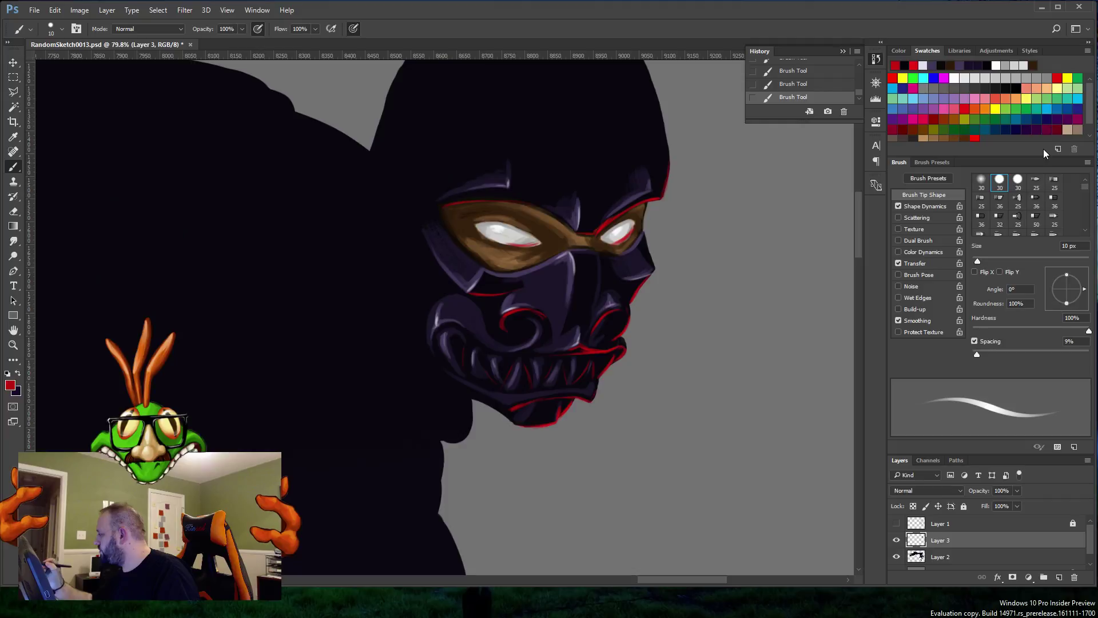
pyautogui.click(967, 132)
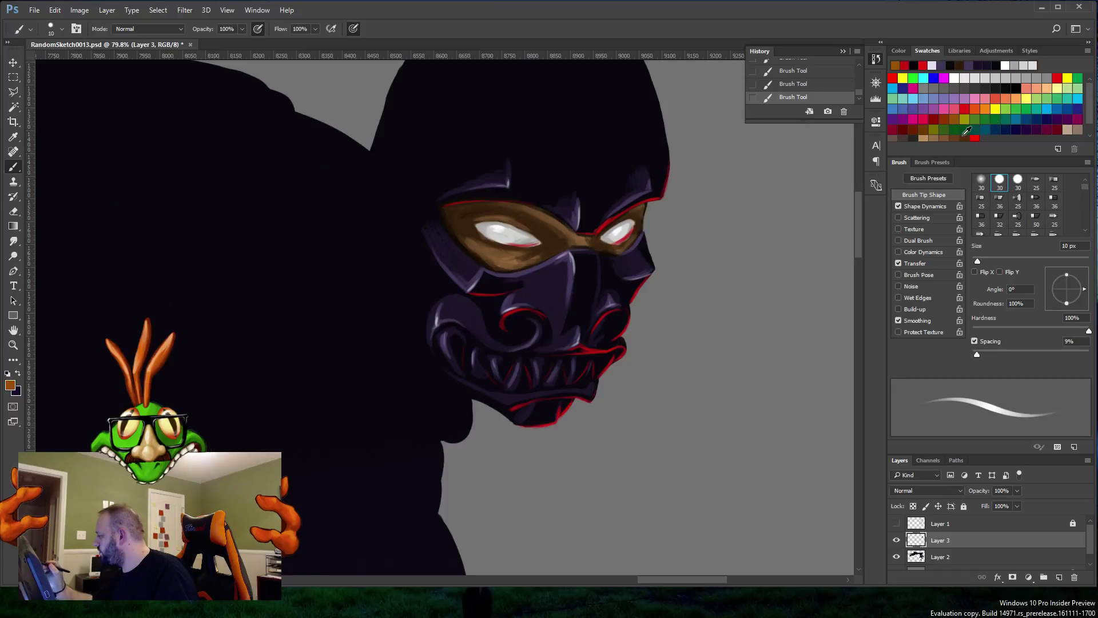
pyautogui.scroll(3, 862, 232)
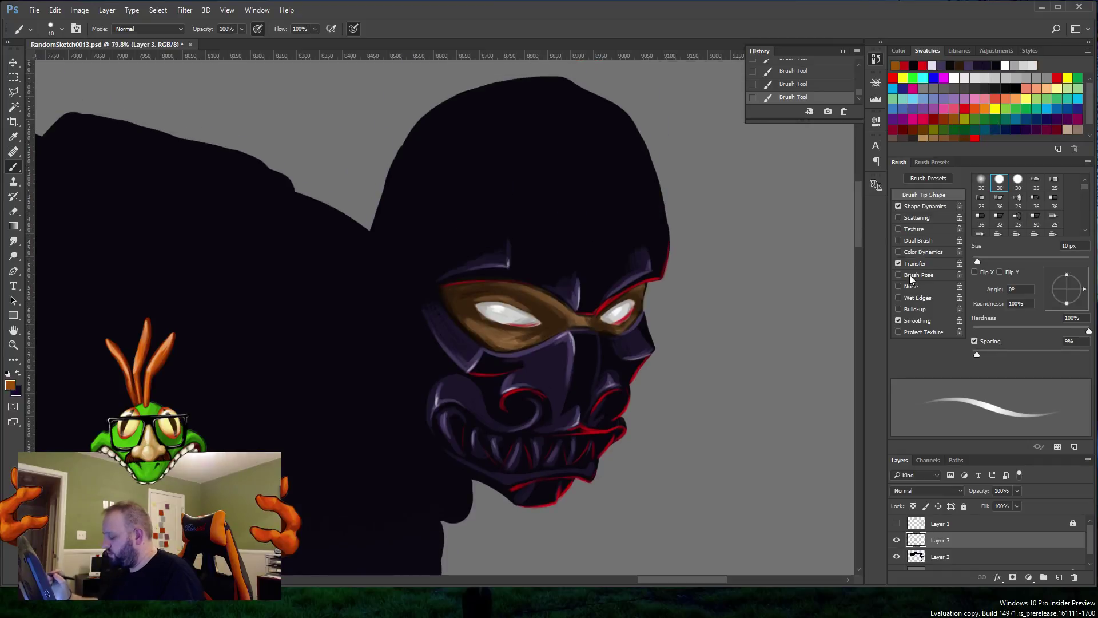
# Step: Show Layer 1, then brush an orange V between the eyes, extend its arms upward, join and fill them
pyautogui.click(897, 524)
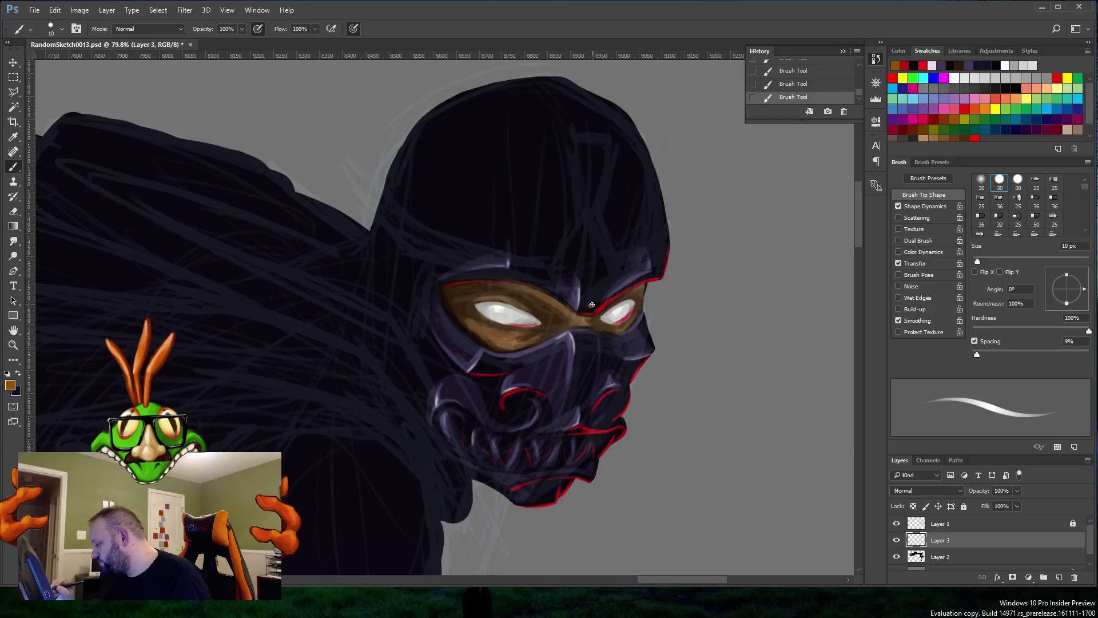
pyautogui.moveTo(619, 275); pyautogui.dragTo(594, 302)
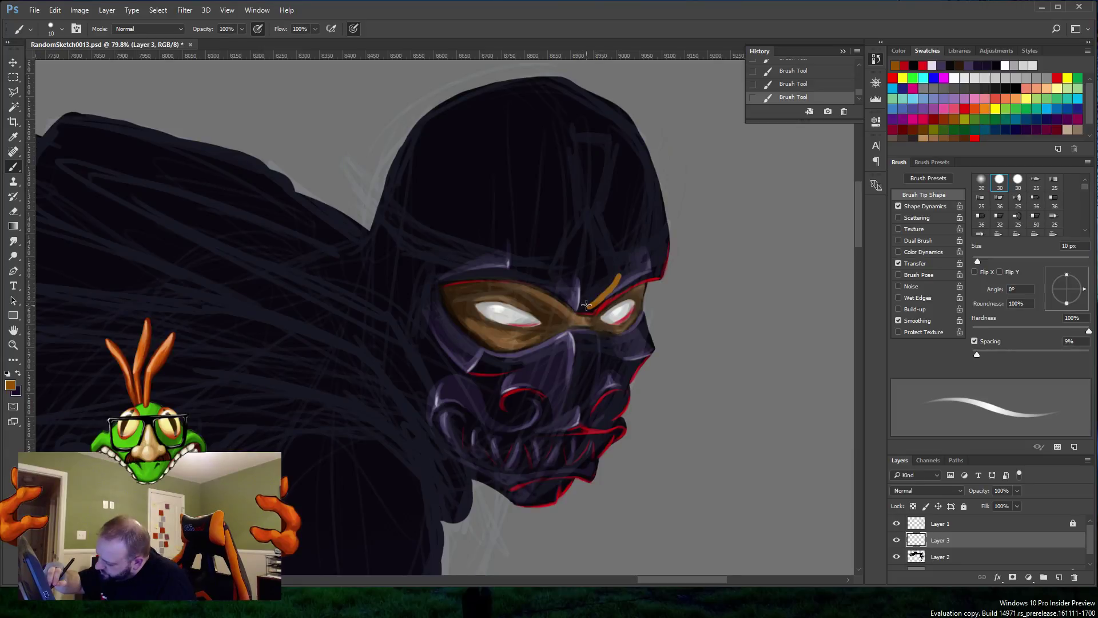
pyautogui.moveTo(560, 274); pyautogui.dragTo(581, 299)
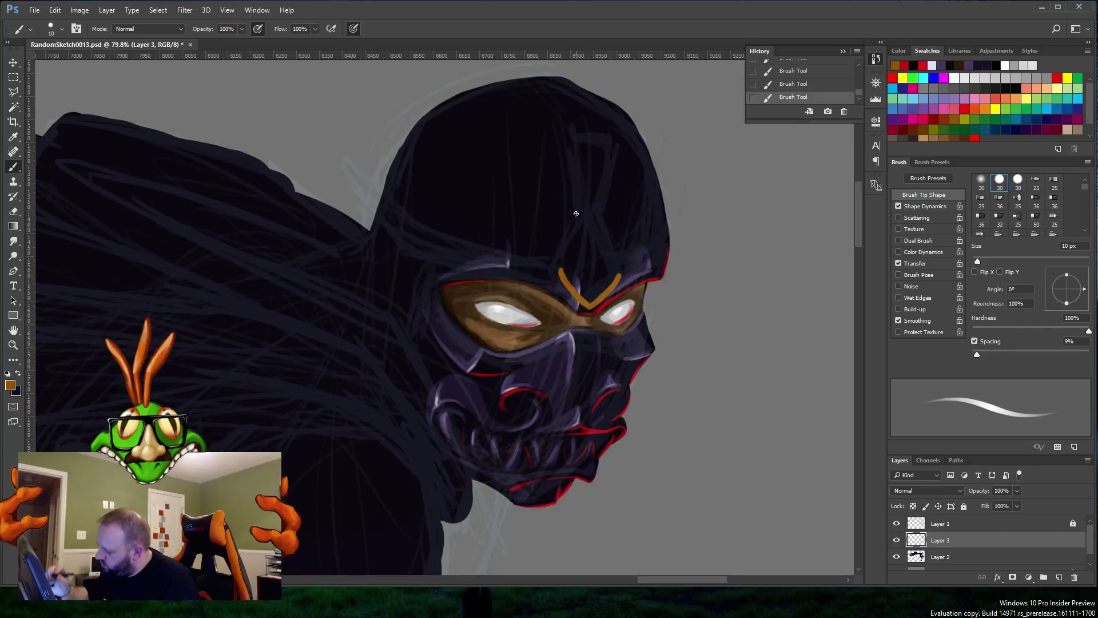
pyautogui.moveTo(574, 240)
pyautogui.mouseDown()
pyautogui.moveTo(618, 274)
pyautogui.moveTo(601, 223)
pyautogui.moveTo(585, 218)
pyautogui.moveTo(571, 157)
pyautogui.mouseUp()
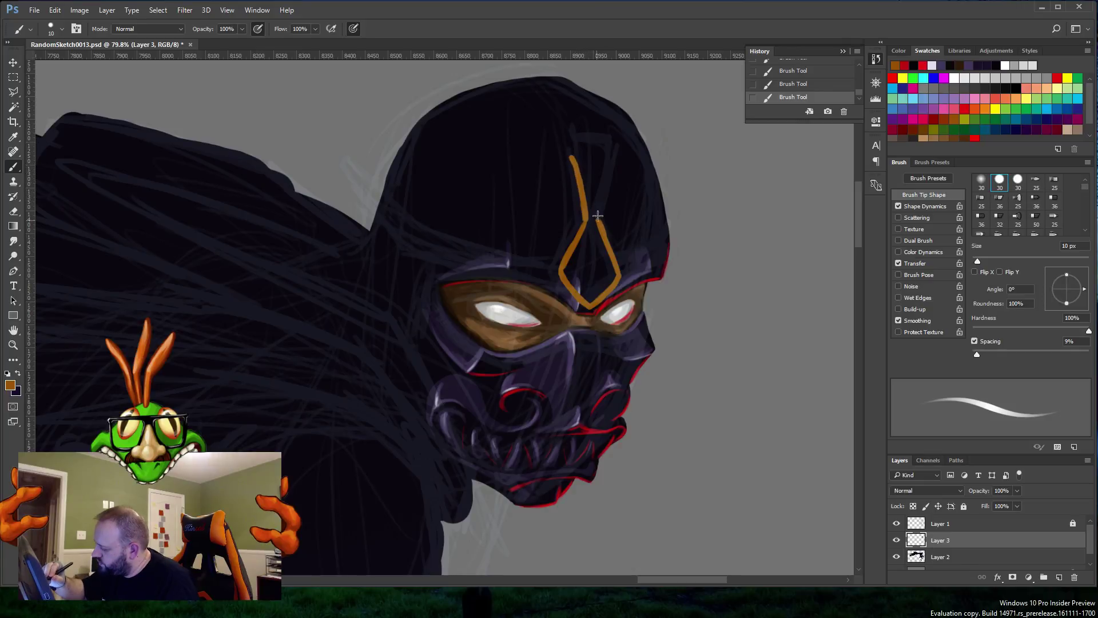
pyautogui.moveTo(597, 221); pyautogui.dragTo(612, 156)
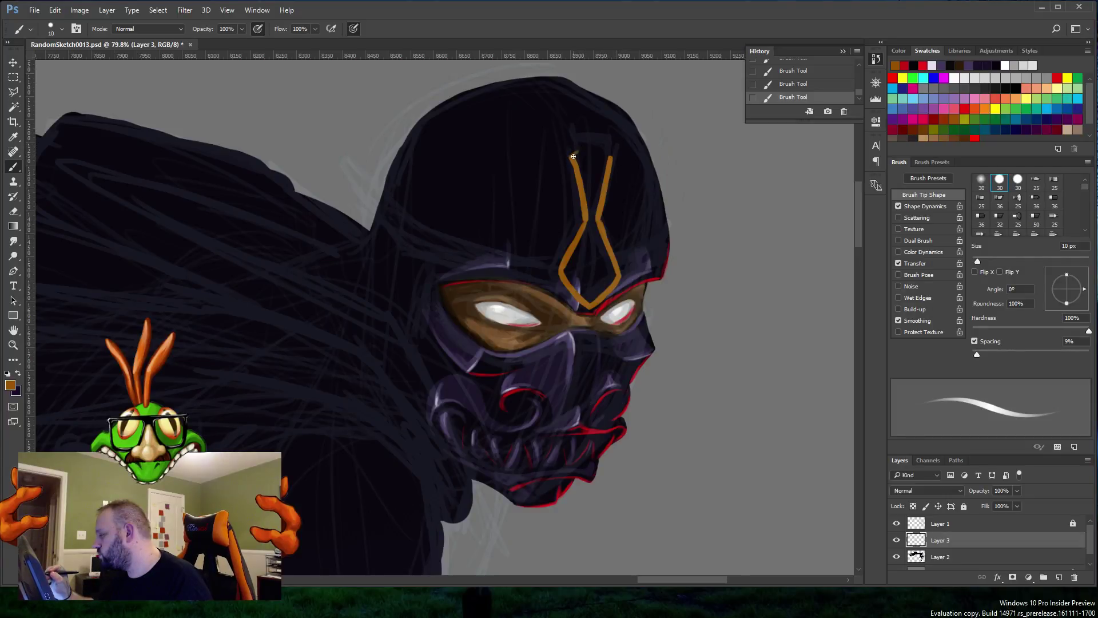
pyautogui.moveTo(573, 156); pyautogui.dragTo(611, 156)
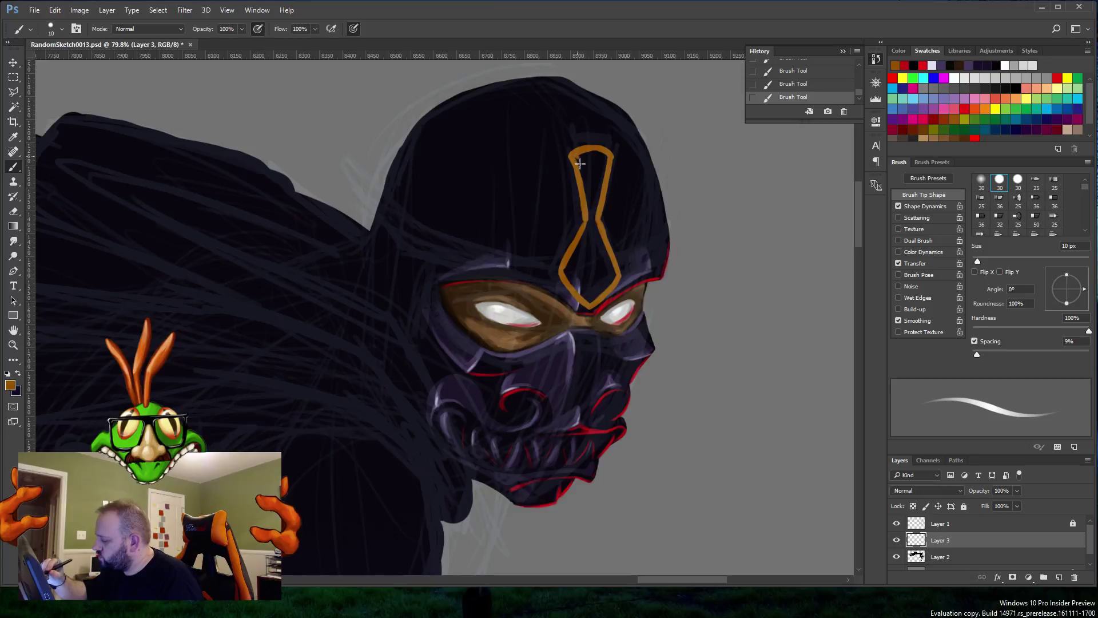
pyautogui.moveTo(579, 164)
pyautogui.mouseDown()
pyautogui.moveTo(592, 210)
pyautogui.moveTo(566, 270)
pyautogui.moveTo(585, 234)
pyautogui.moveTo(569, 277)
pyautogui.moveTo(580, 257)
pyautogui.moveTo(605, 250)
pyautogui.moveTo(611, 262)
pyautogui.moveTo(589, 301)
pyautogui.moveTo(577, 290)
pyautogui.moveTo(609, 269)
pyautogui.mouseUp()
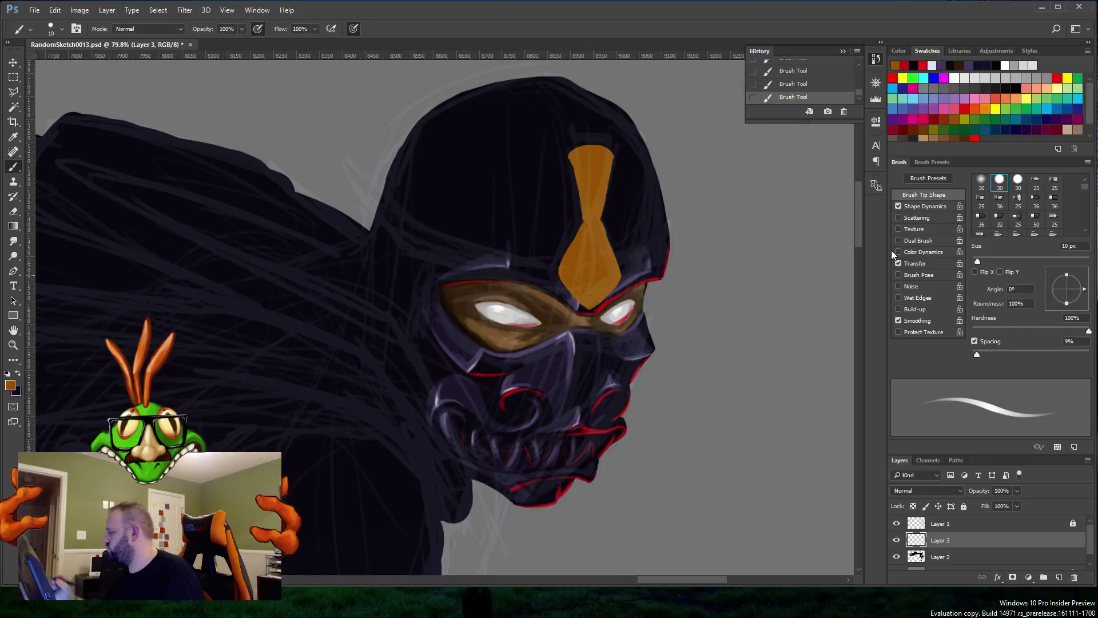
# Step: Set the foreground to a darker brown and Magic Wand-select the orange forehead ornament
pyautogui.click(9, 385)
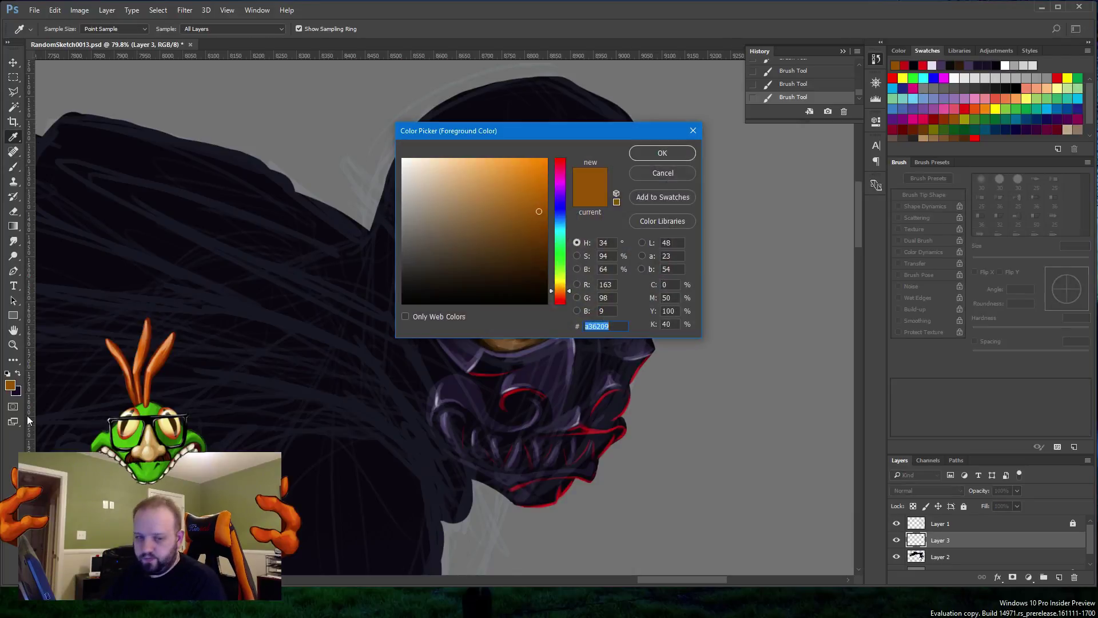
pyautogui.moveTo(517, 246); pyautogui.dragTo(508, 260)
pyautogui.press('Return')
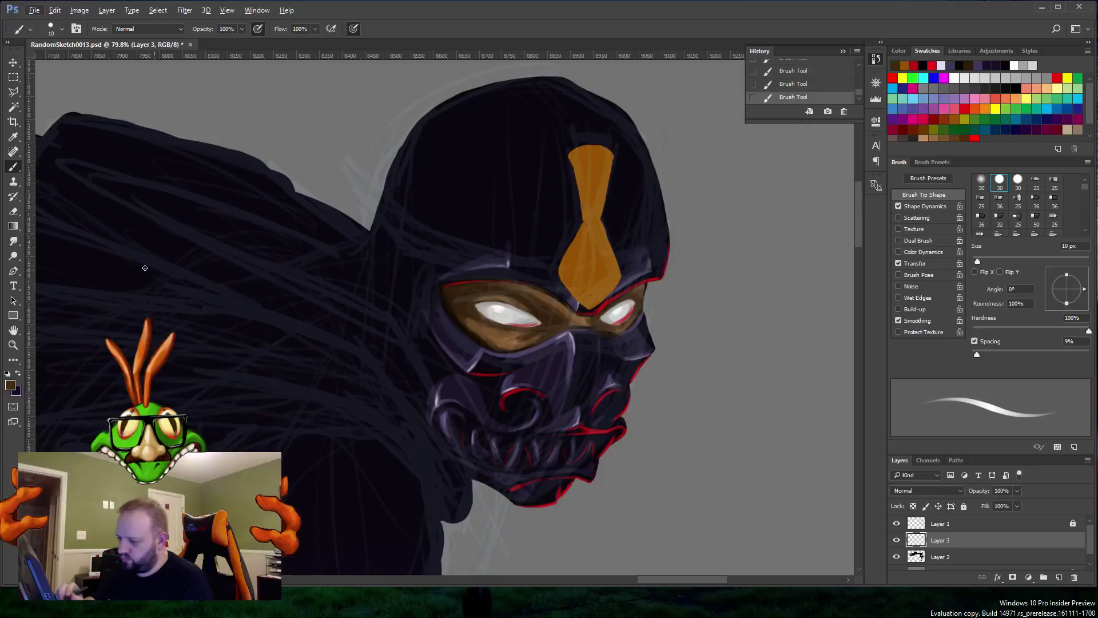
pyautogui.press('i')
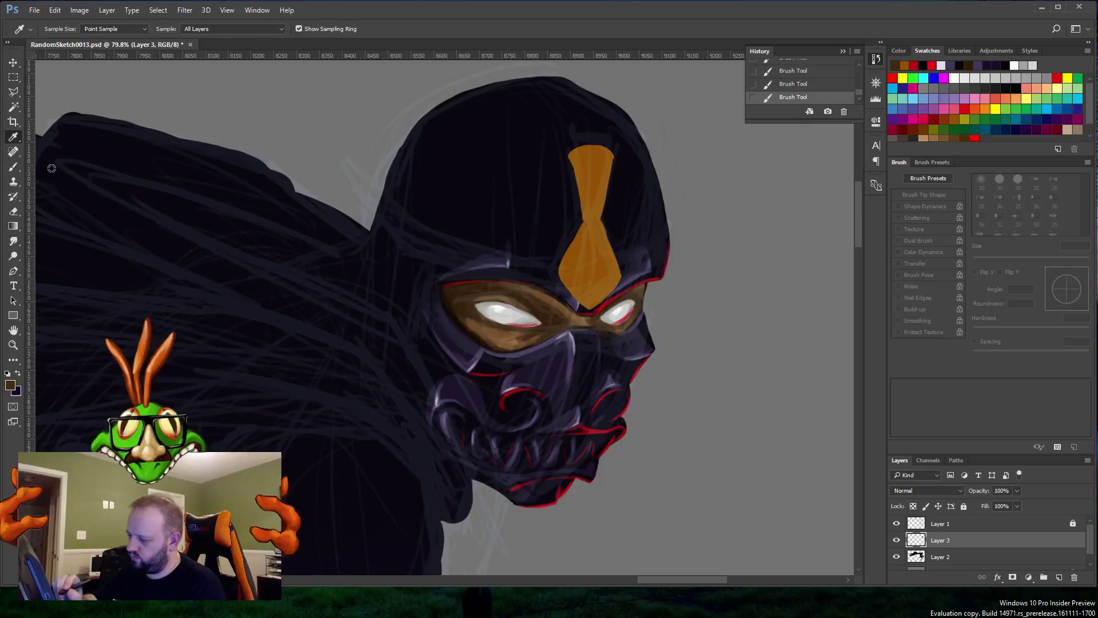
pyautogui.click(14, 109)
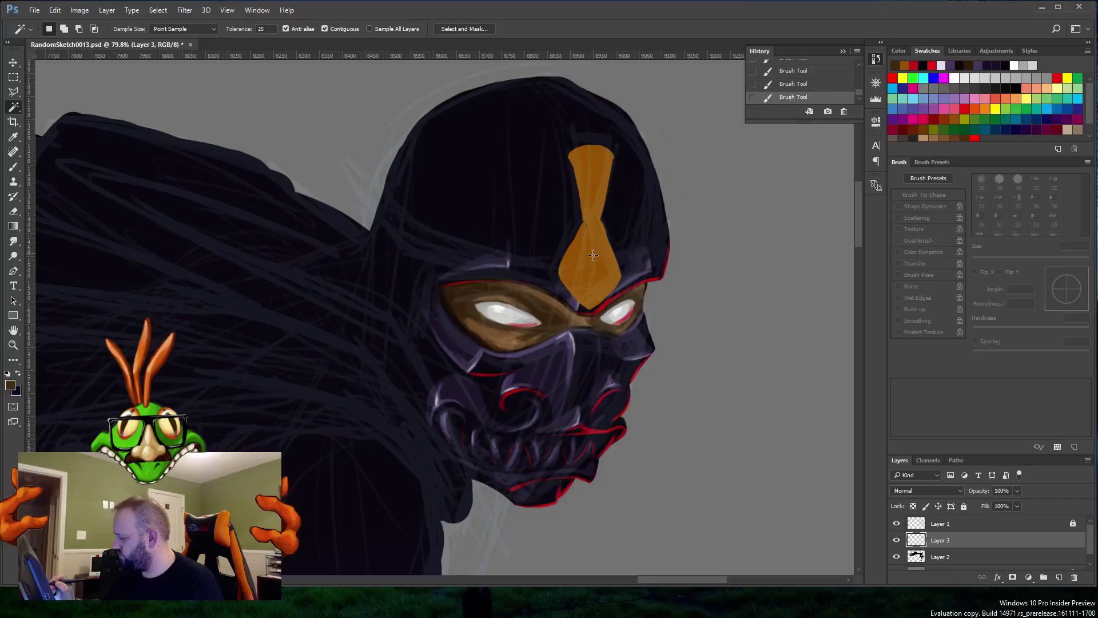
pyautogui.click(593, 255)
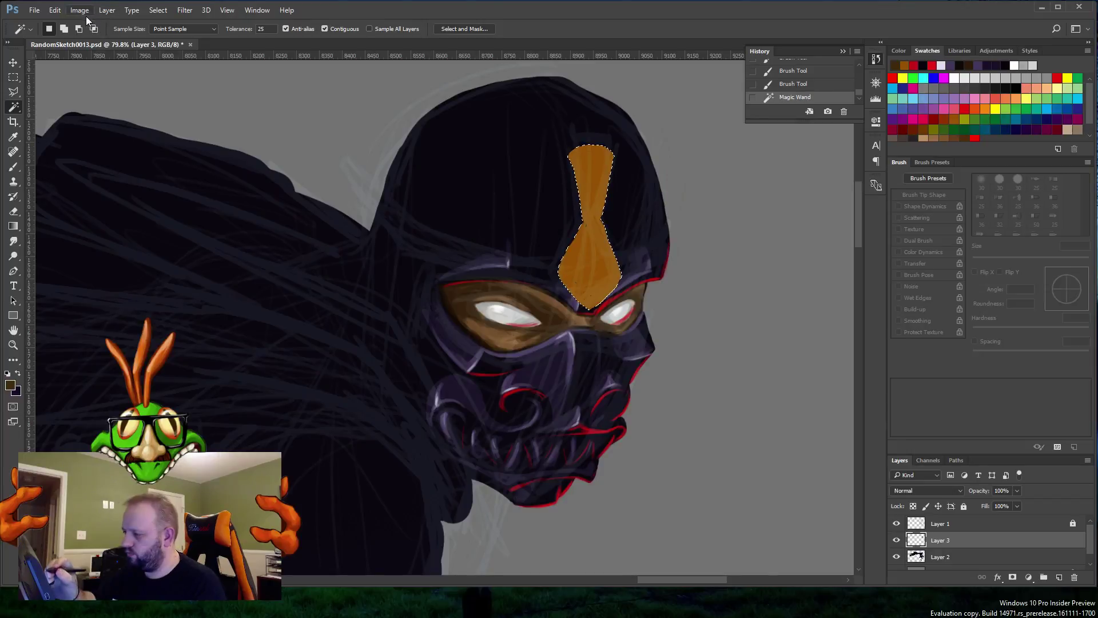
# Step: Fill the ornament selection with the dark brown foreground colour, then deselect
pyautogui.click(55, 10)
pyautogui.moveTo(103, 12)
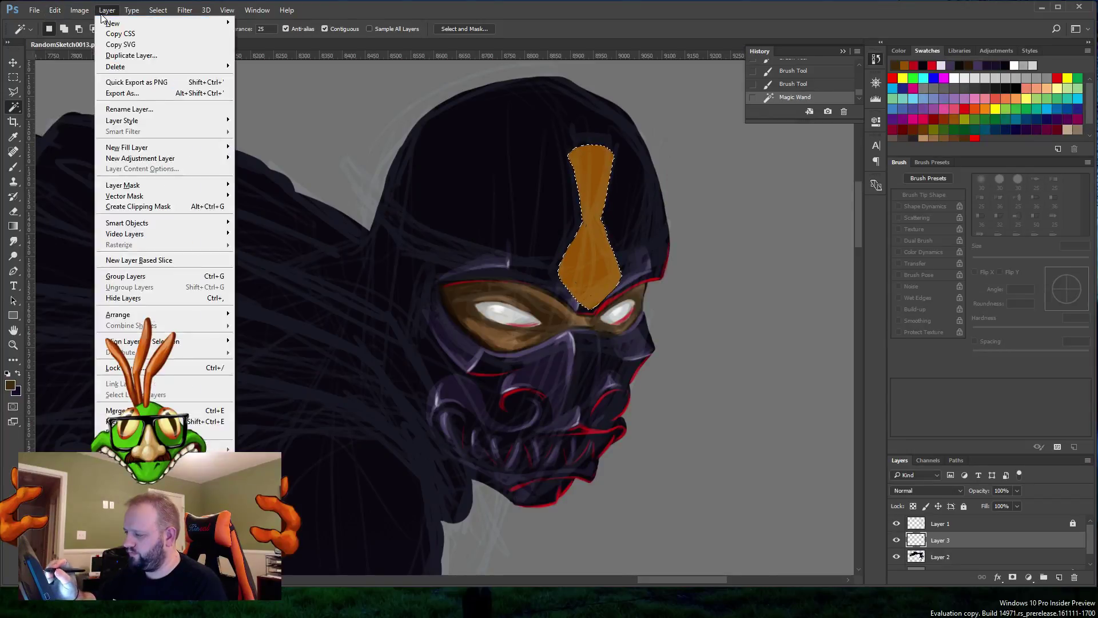
pyautogui.press('Escape')
pyautogui.hotkey('shift', 'BackSpace')
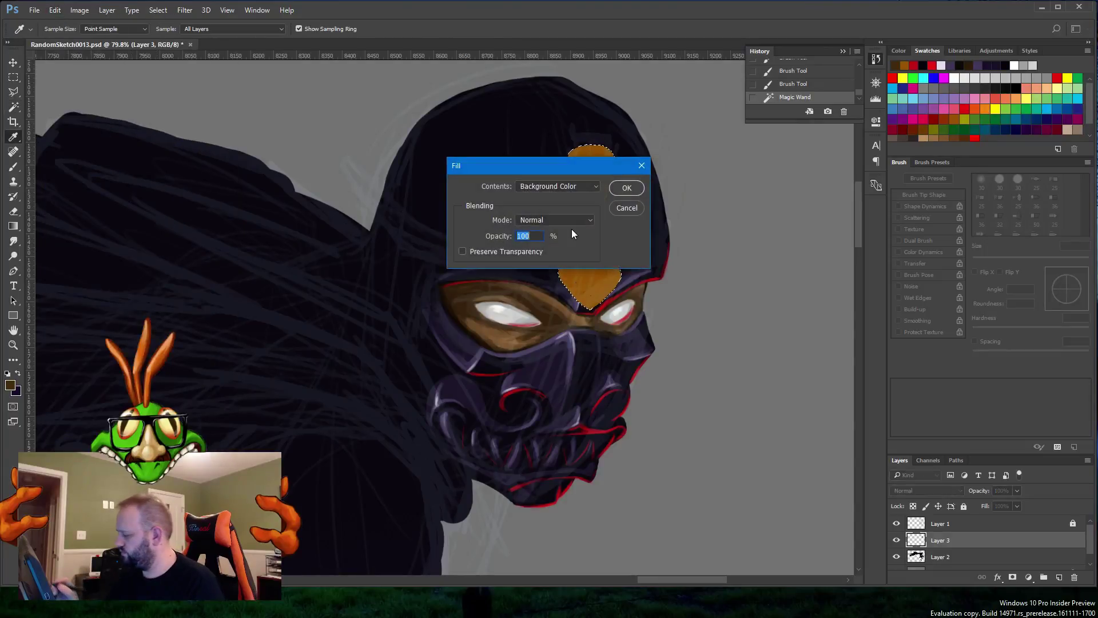
pyautogui.click(558, 186)
pyautogui.click(548, 197)
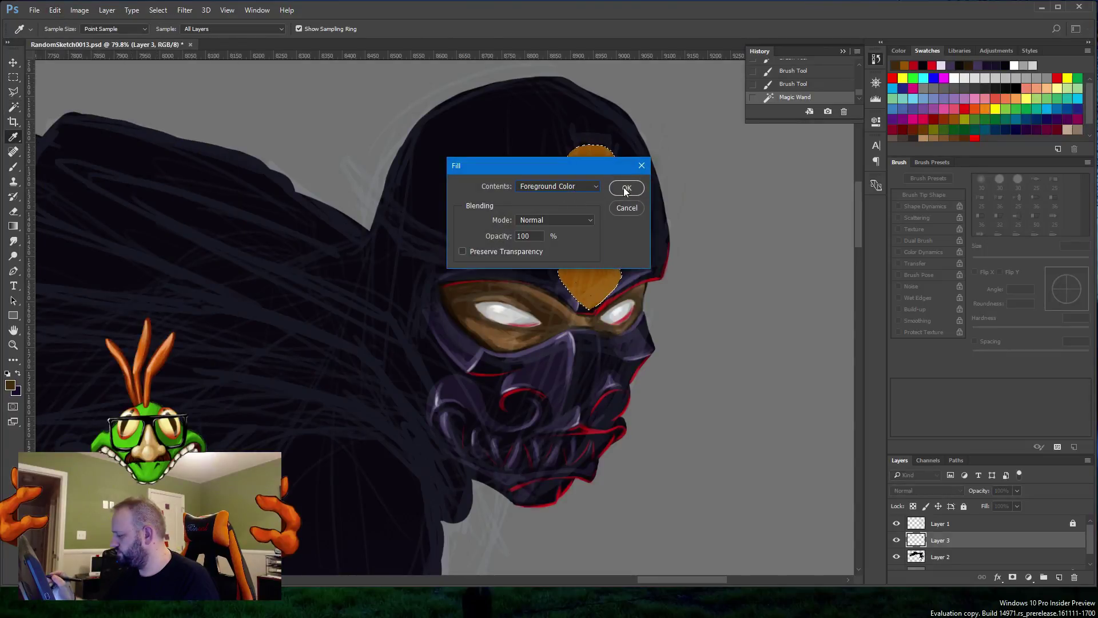
pyautogui.click(626, 191)
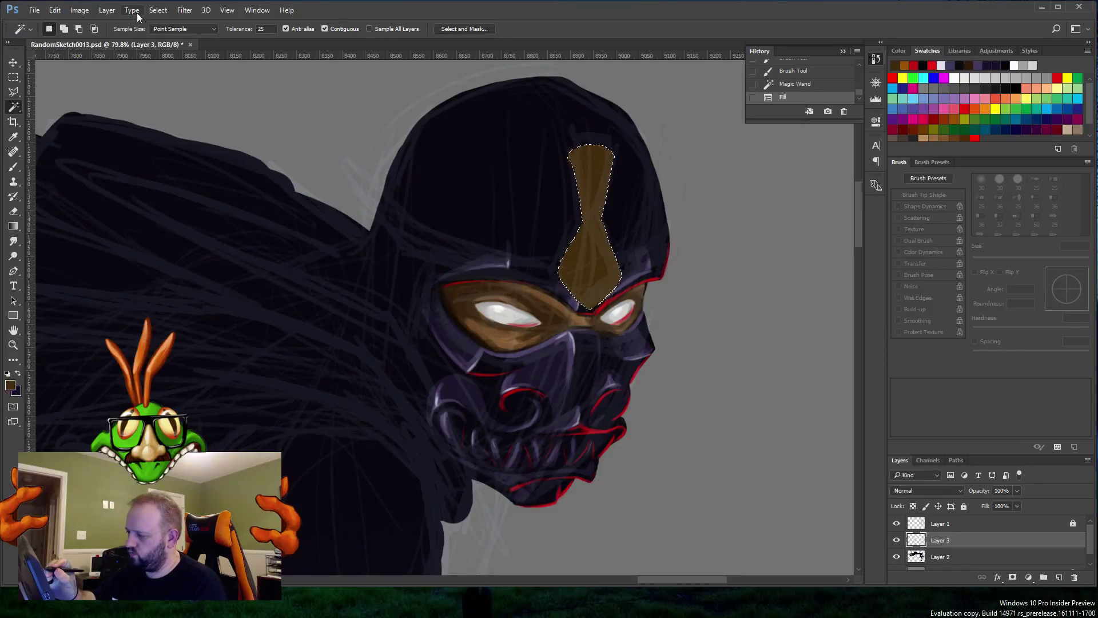
pyautogui.click(158, 10)
pyautogui.click(172, 37)
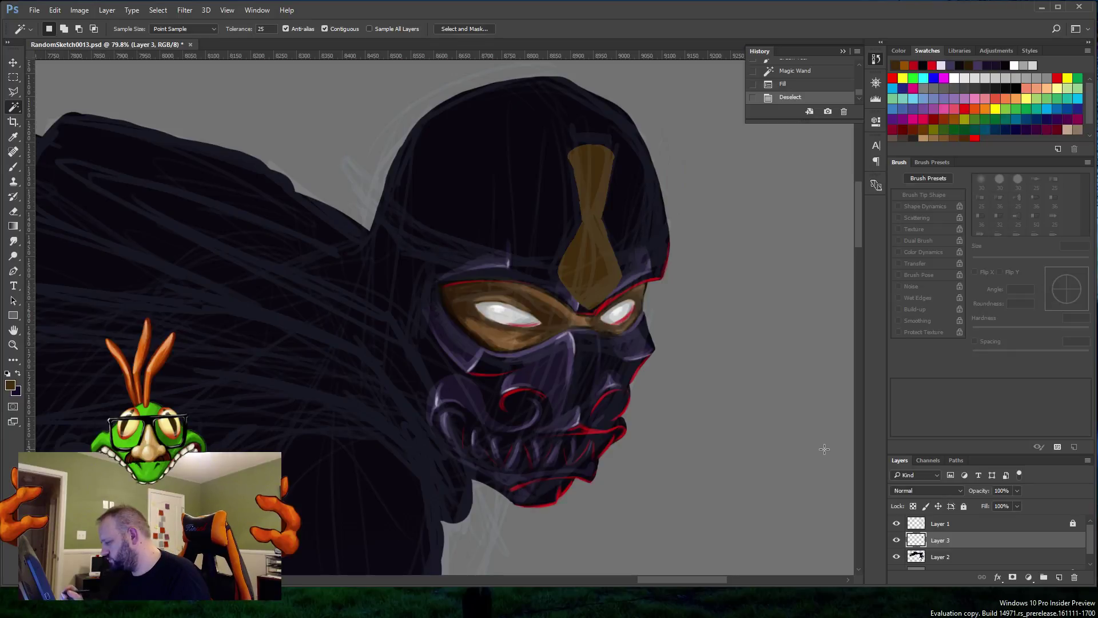
# Step: Clear an accidental selection made near the mask's right edge
pyautogui.click(633, 273)
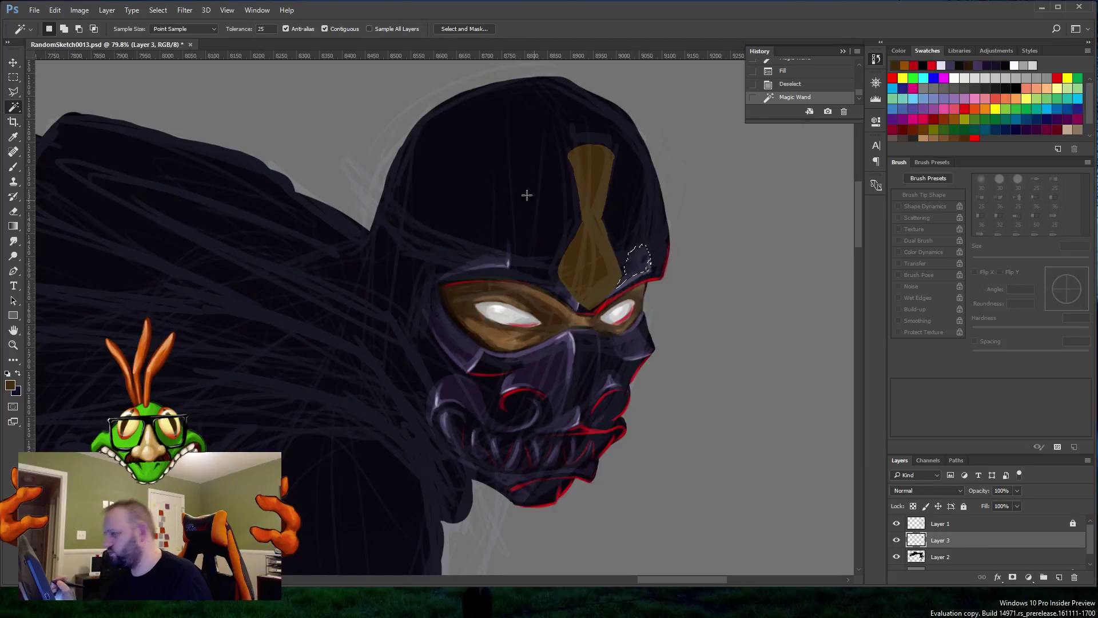
pyautogui.click(158, 9)
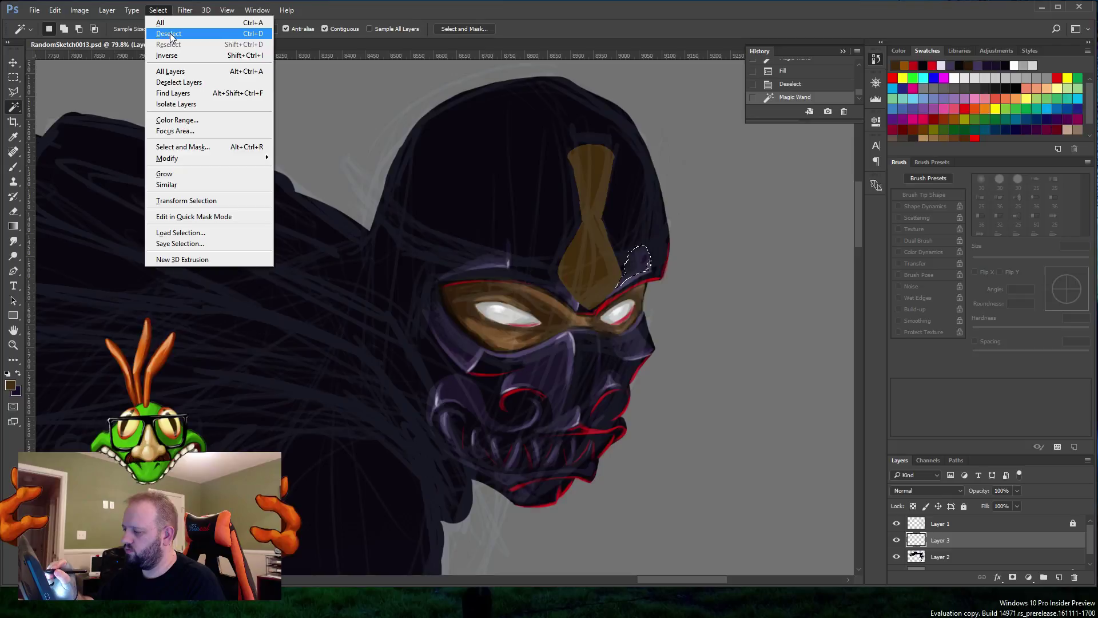
pyautogui.click(170, 33)
# Step: Paint brown headband strokes from the mask's right edge and along the brow, then hide Layer 1
pyautogui.press('b')
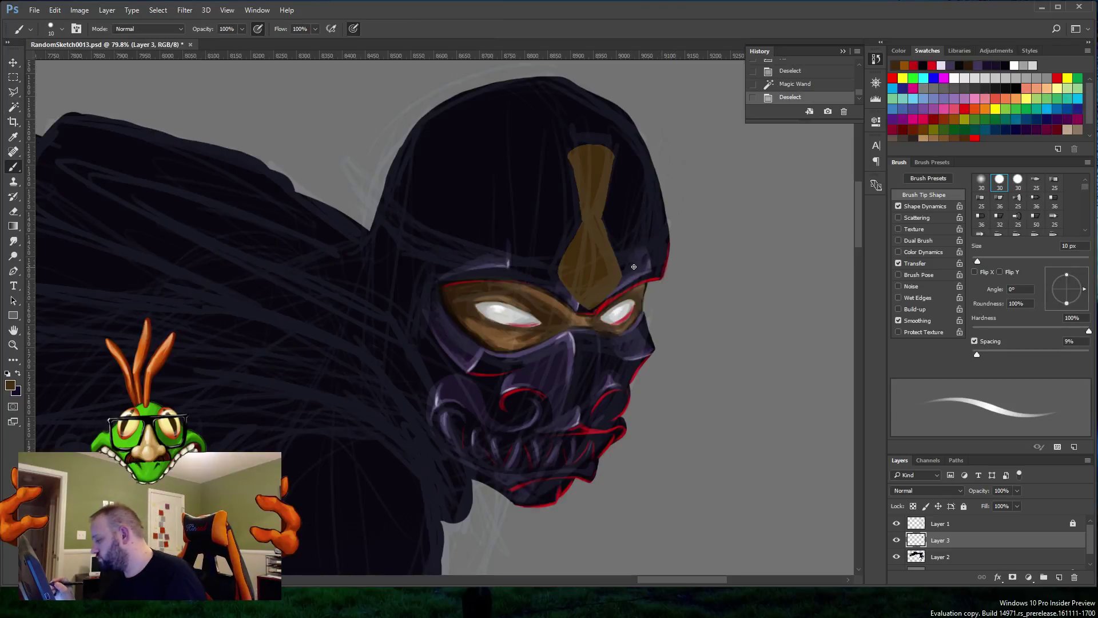
pyautogui.moveTo(634, 272)
pyautogui.mouseDown()
pyautogui.moveTo(624, 277)
pyautogui.moveTo(649, 269)
pyautogui.mouseUp()
pyautogui.moveTo(648, 269); pyautogui.dragTo(674, 260)
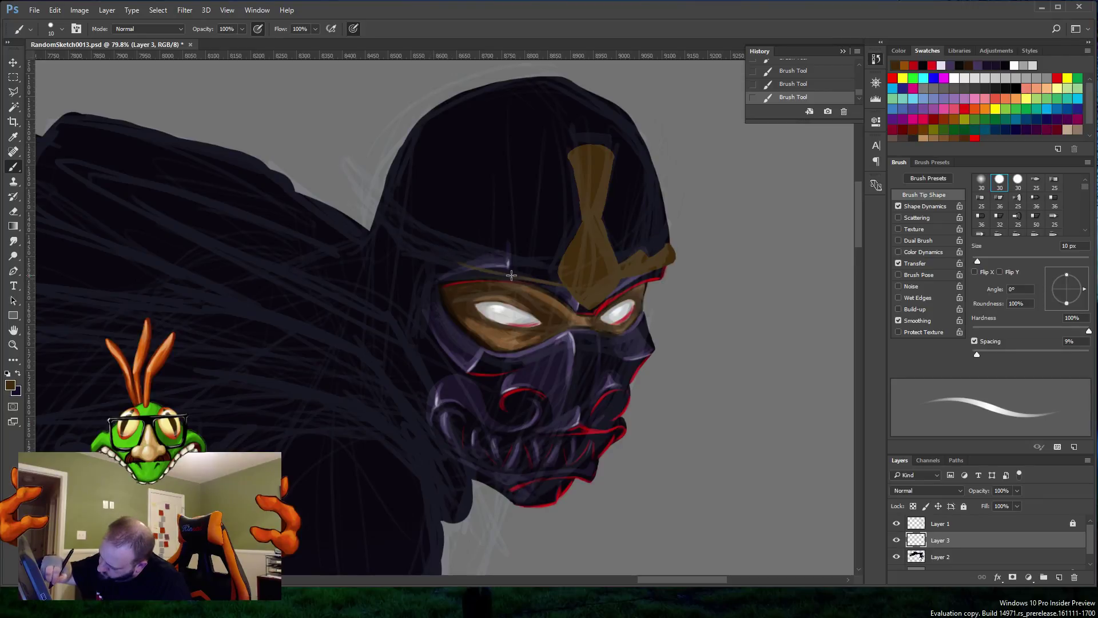
pyautogui.moveTo(511, 275)
pyautogui.mouseDown()
pyautogui.moveTo(393, 235)
pyautogui.moveTo(498, 272)
pyautogui.moveTo(552, 279)
pyautogui.moveTo(446, 250)
pyautogui.moveTo(567, 275)
pyautogui.moveTo(512, 266)
pyautogui.mouseUp()
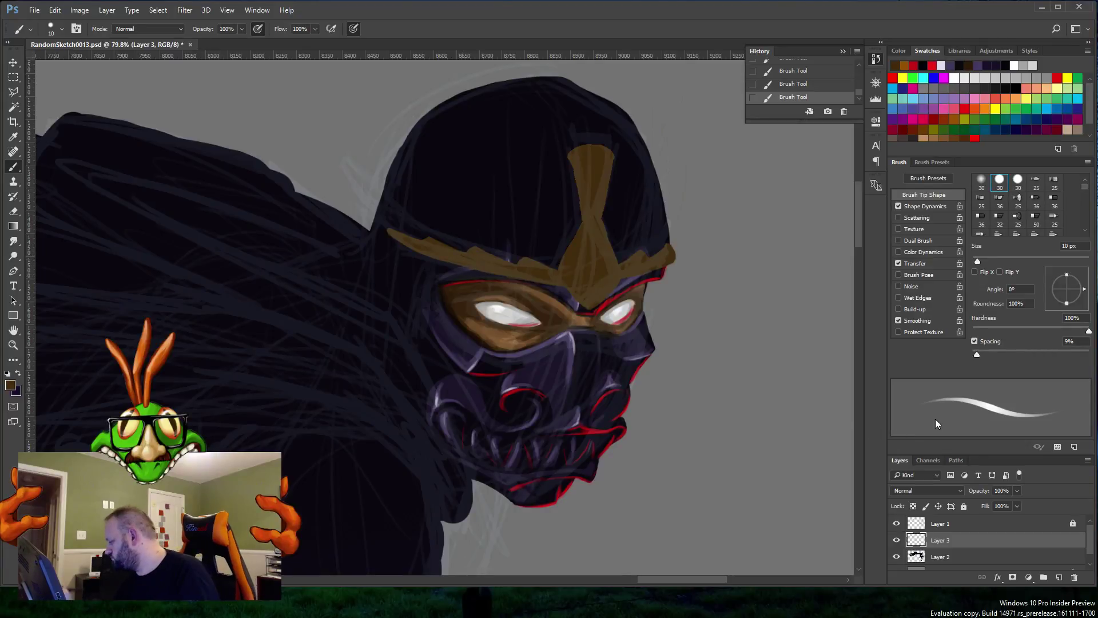
pyautogui.click(896, 523)
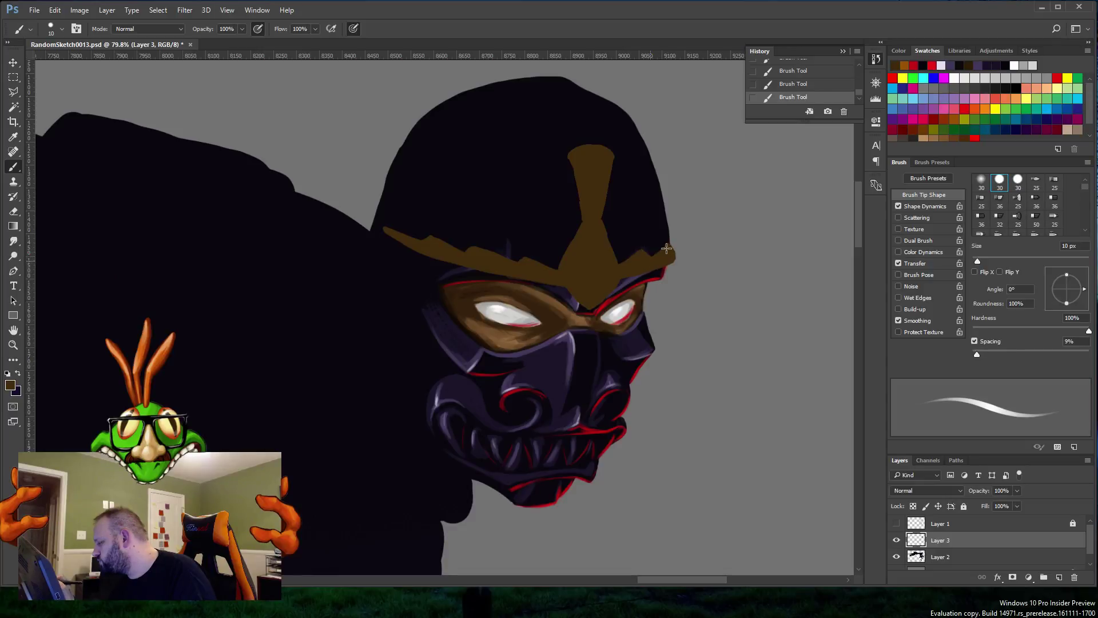
# Step: Extend the headband's right tip and set the foreground colour to dark brown 2f2314
pyautogui.moveTo(666, 248); pyautogui.dragTo(670, 262)
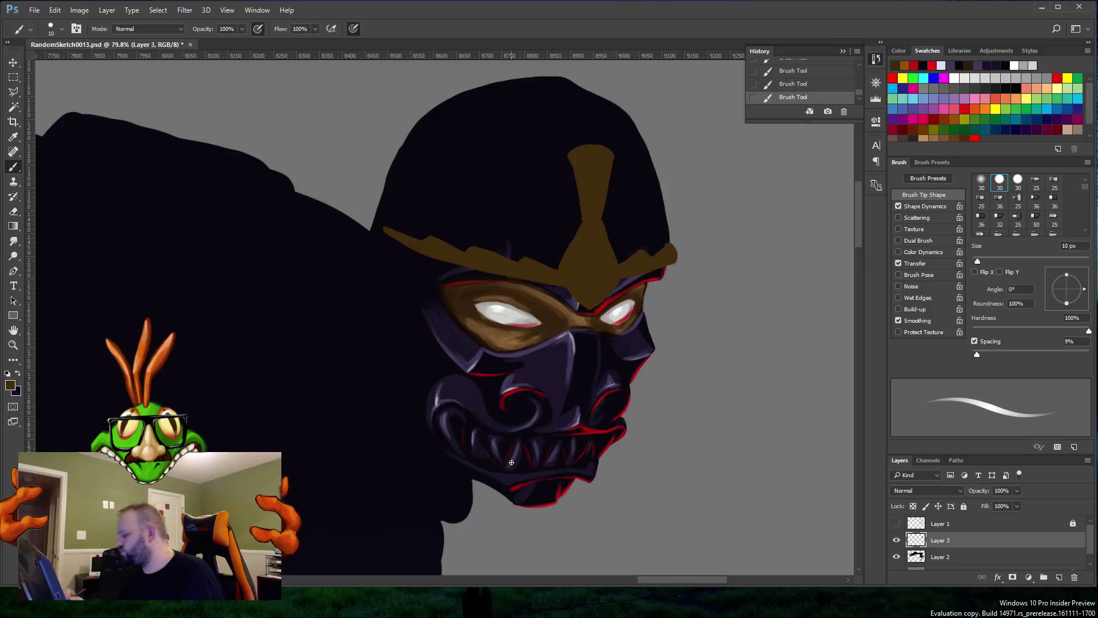
pyautogui.click(11, 389)
pyautogui.moveTo(486, 274); pyautogui.dragTo(486, 279)
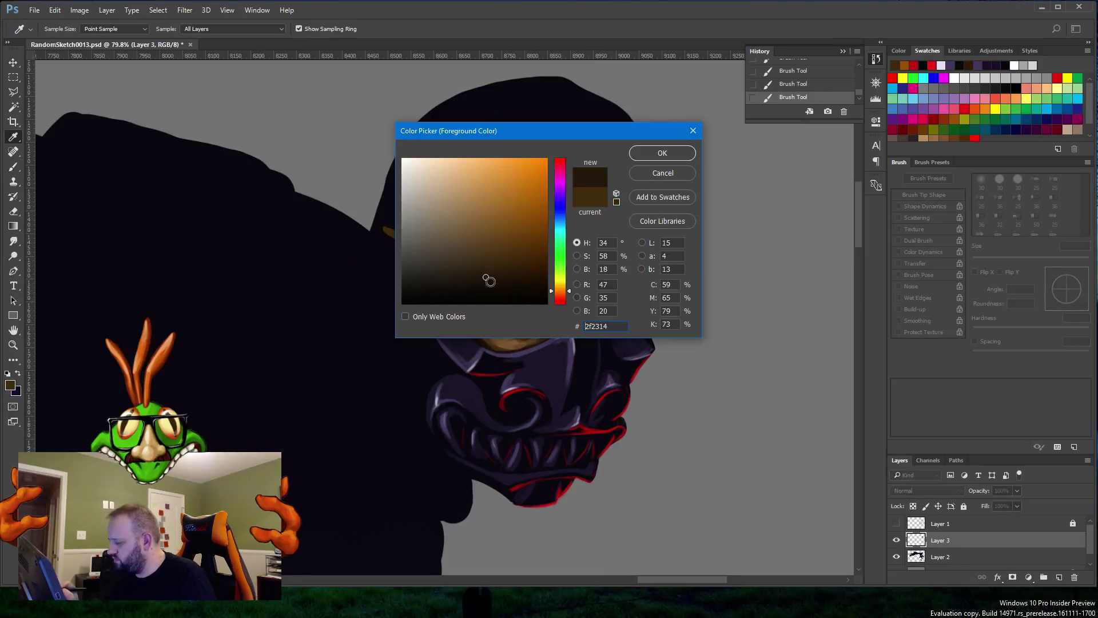
pyautogui.press('Return')
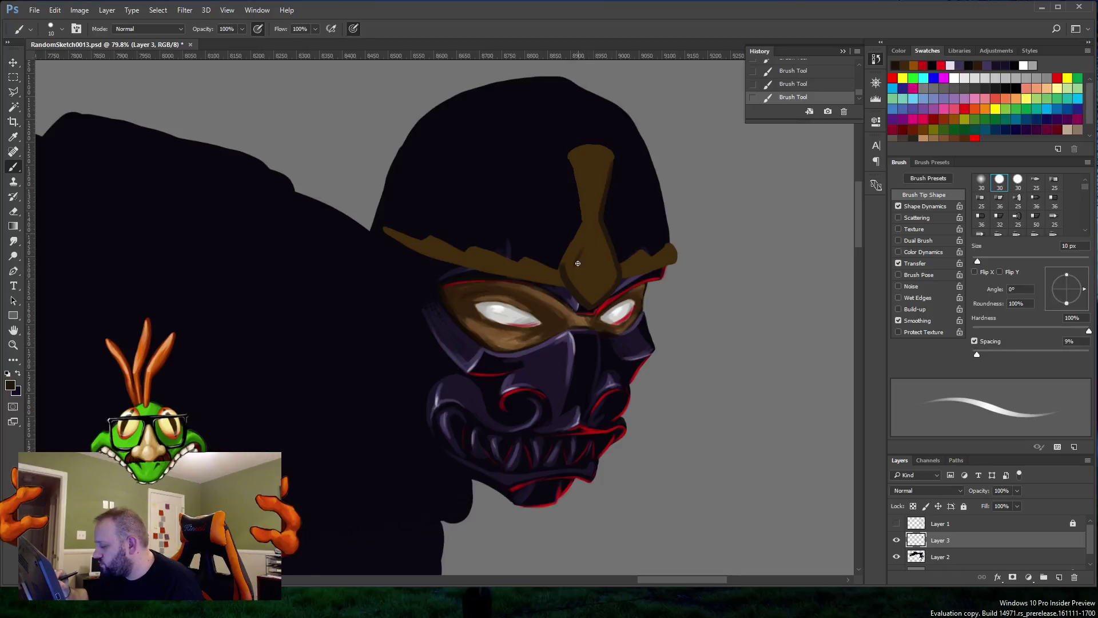
# Step: Paint dark brown lines down the centre, left edge, top and right edge of the forehead stripe
pyautogui.moveTo(592, 231); pyautogui.dragTo(576, 268)
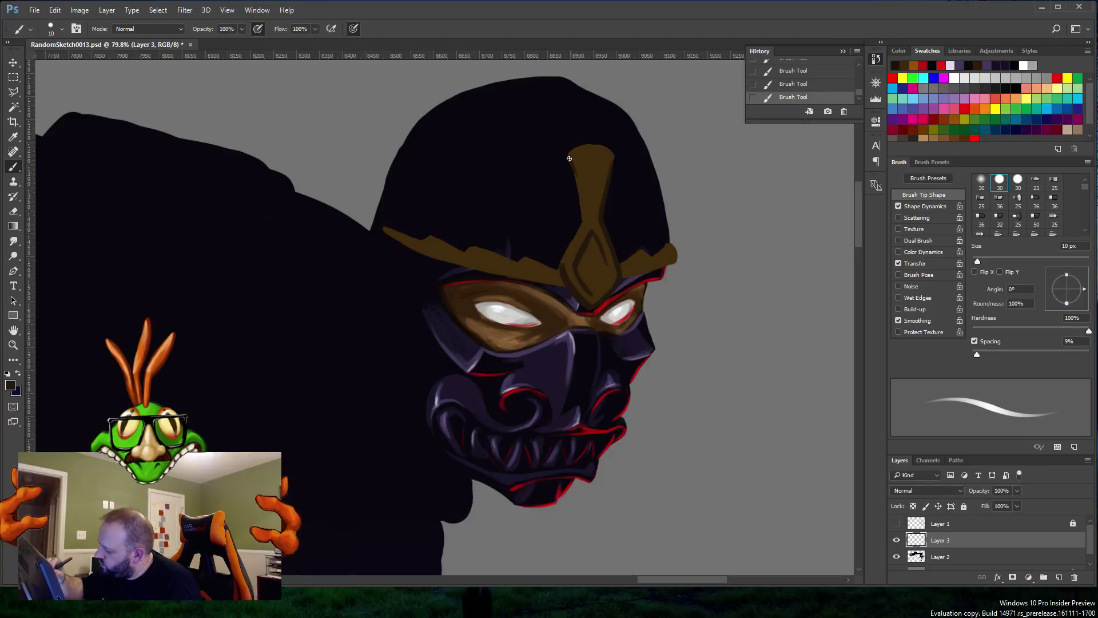
pyautogui.moveTo(574, 173); pyautogui.dragTo(585, 216)
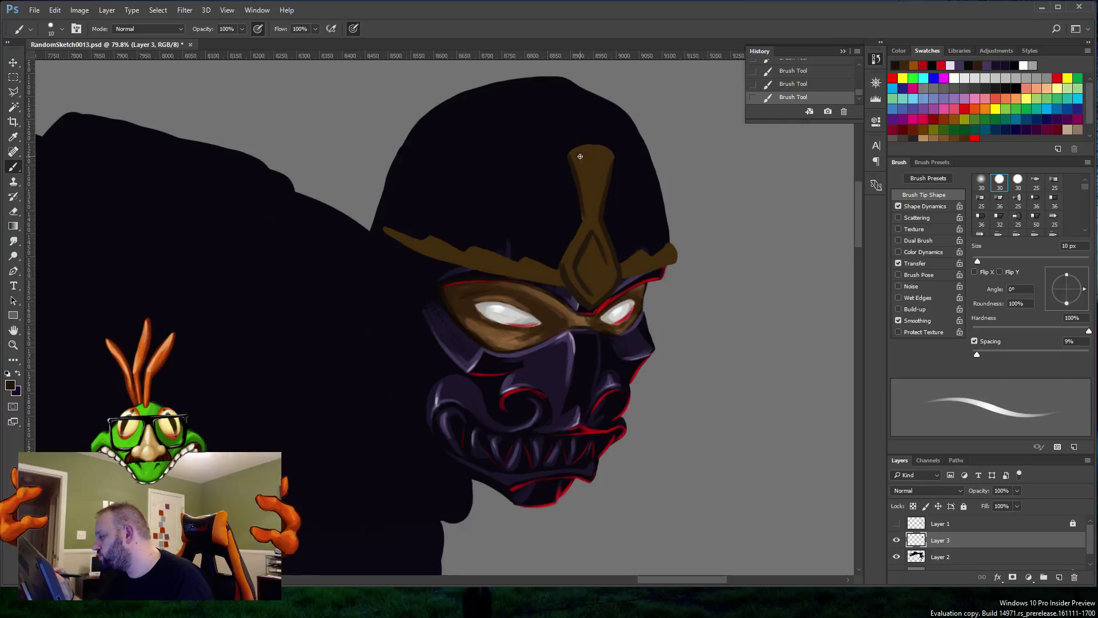
pyautogui.moveTo(580, 156); pyautogui.dragTo(594, 153)
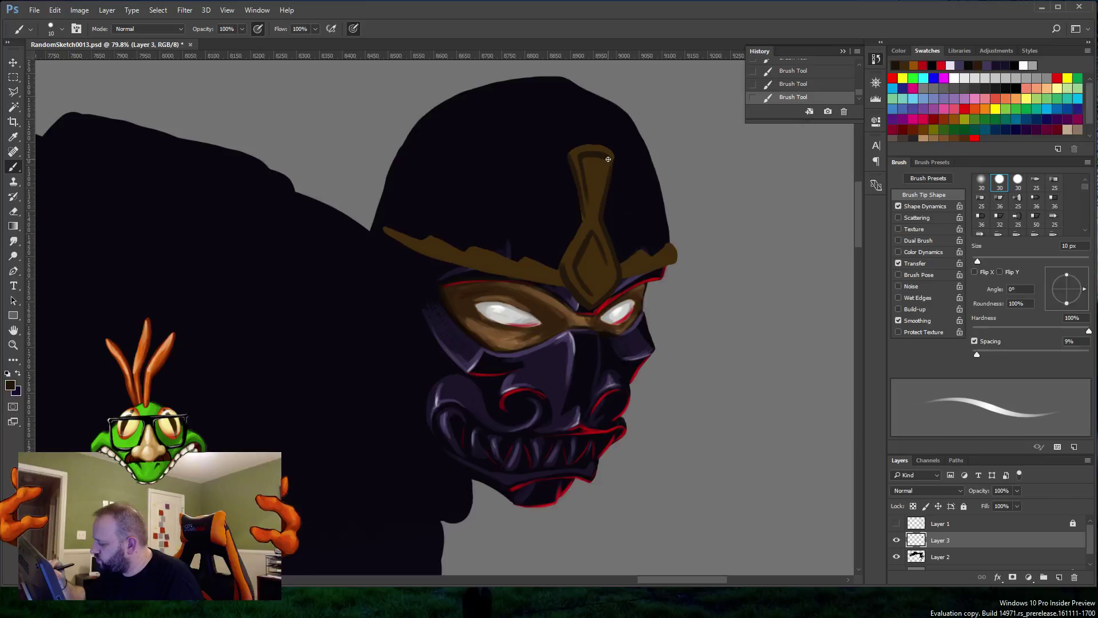
pyautogui.moveTo(608, 159); pyautogui.dragTo(598, 202)
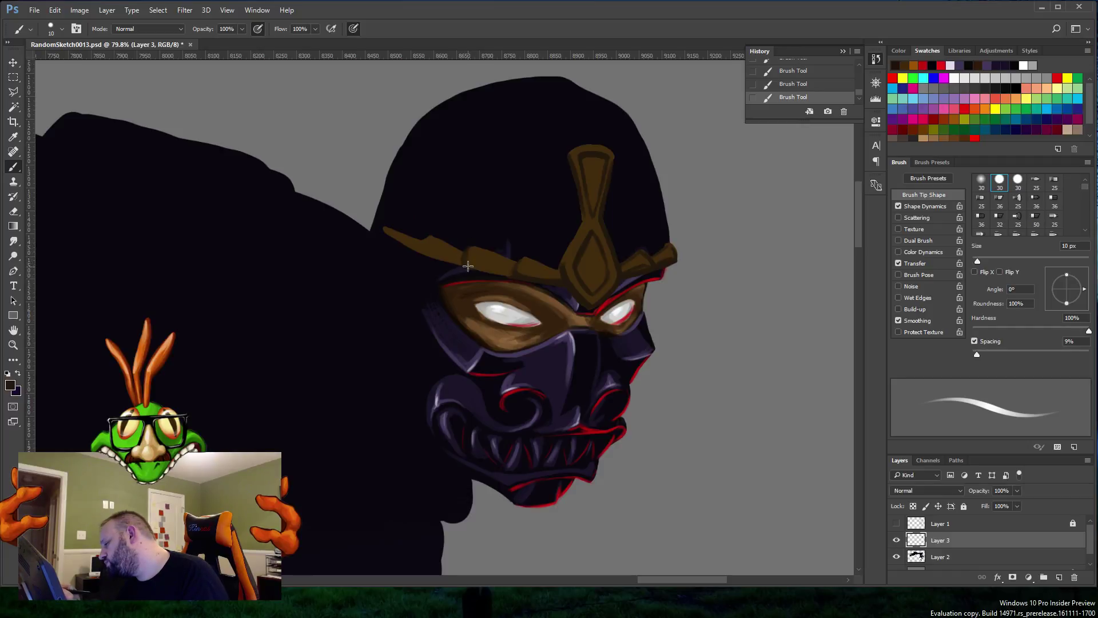
# Step: Darken the headband's lower edge and sample the headband's brown as the foreground colour
pyautogui.moveTo(468, 270); pyautogui.dragTo(492, 272)
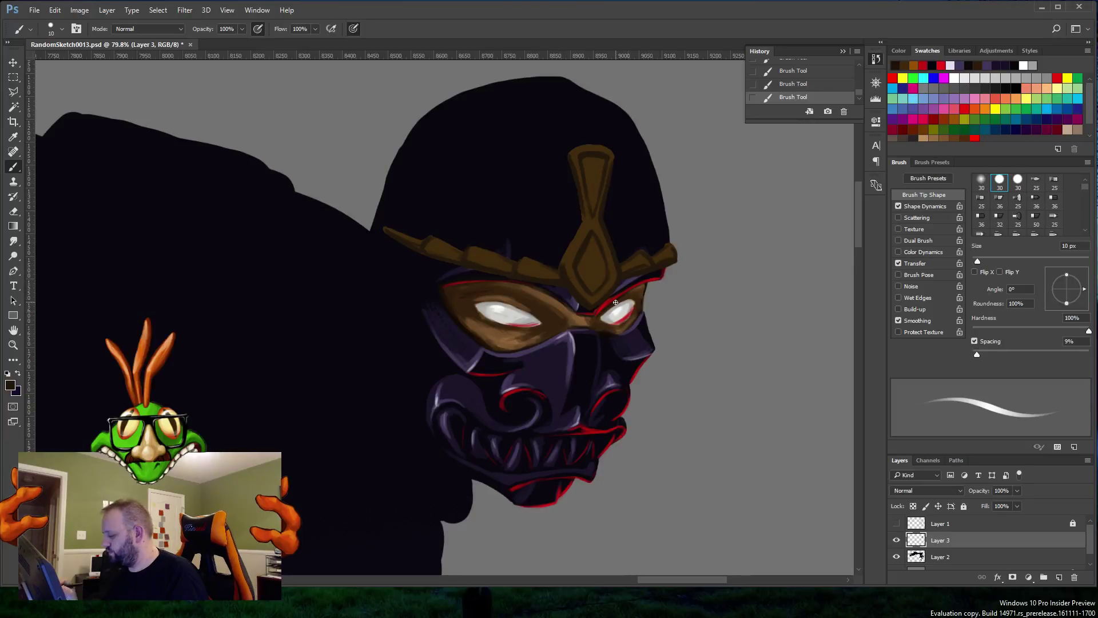
pyautogui.keyDown('alt'); pyautogui.click(591, 239); pyautogui.keyUp('alt')
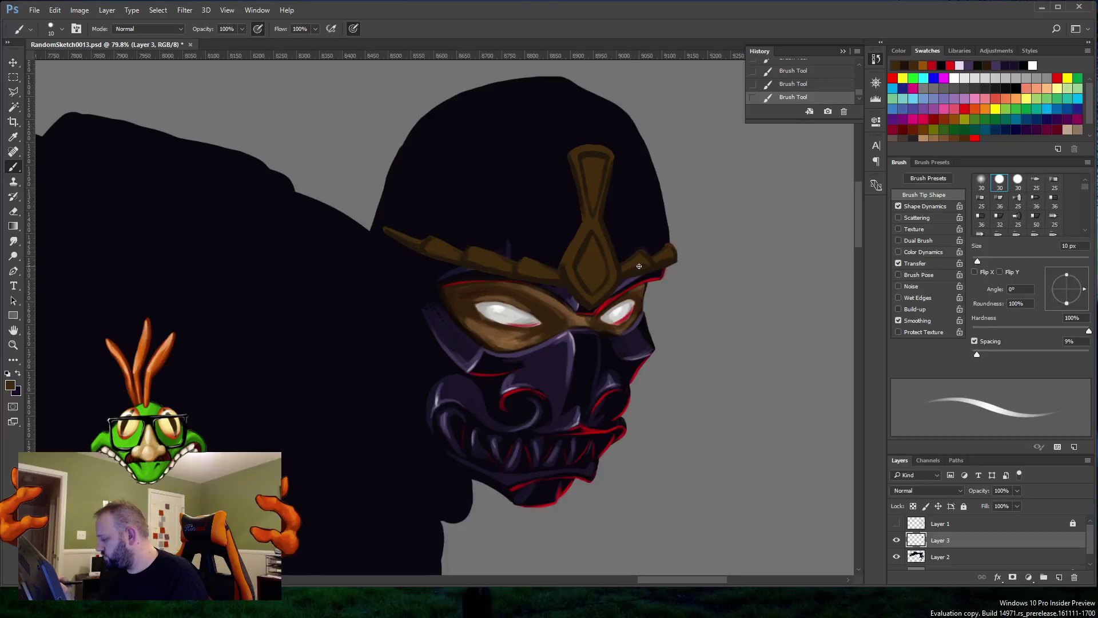
pyautogui.keyDown('alt'); pyautogui.click(639, 266); pyautogui.keyUp('alt')
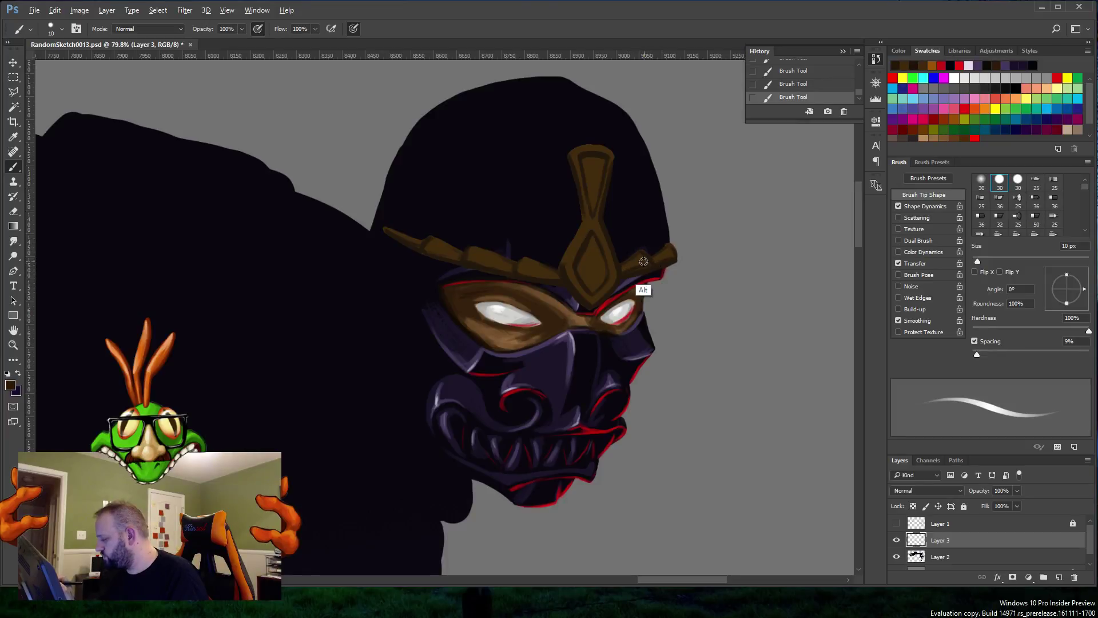
pyautogui.keyDown('alt'); pyautogui.click(647, 264); pyautogui.keyUp('alt')
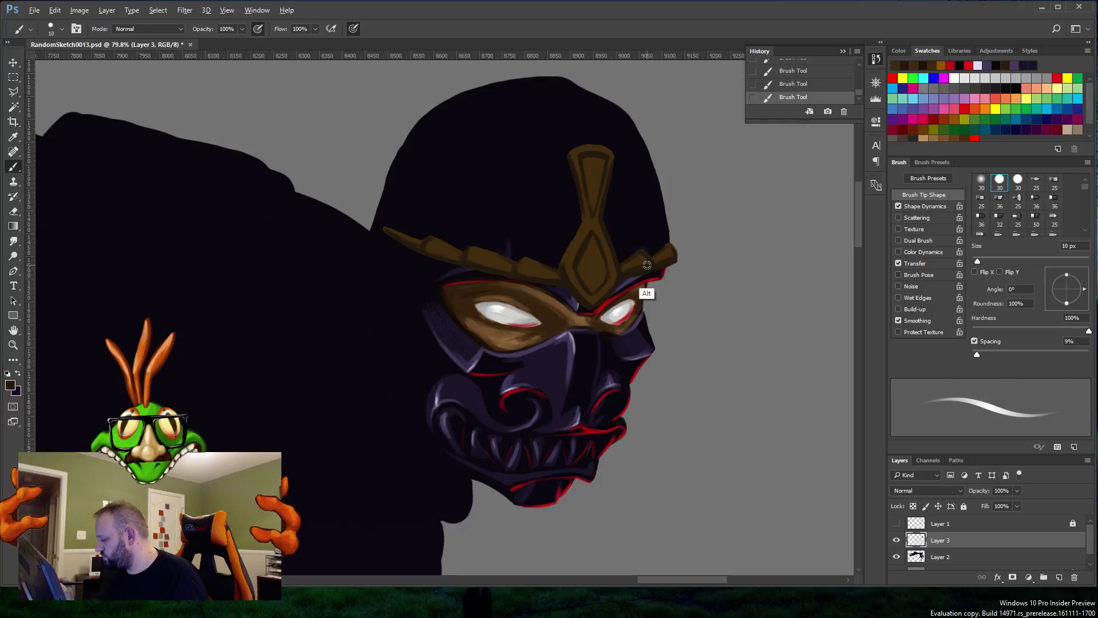
pyautogui.keyDown('alt'); pyautogui.click(643, 270); pyautogui.keyUp('alt')
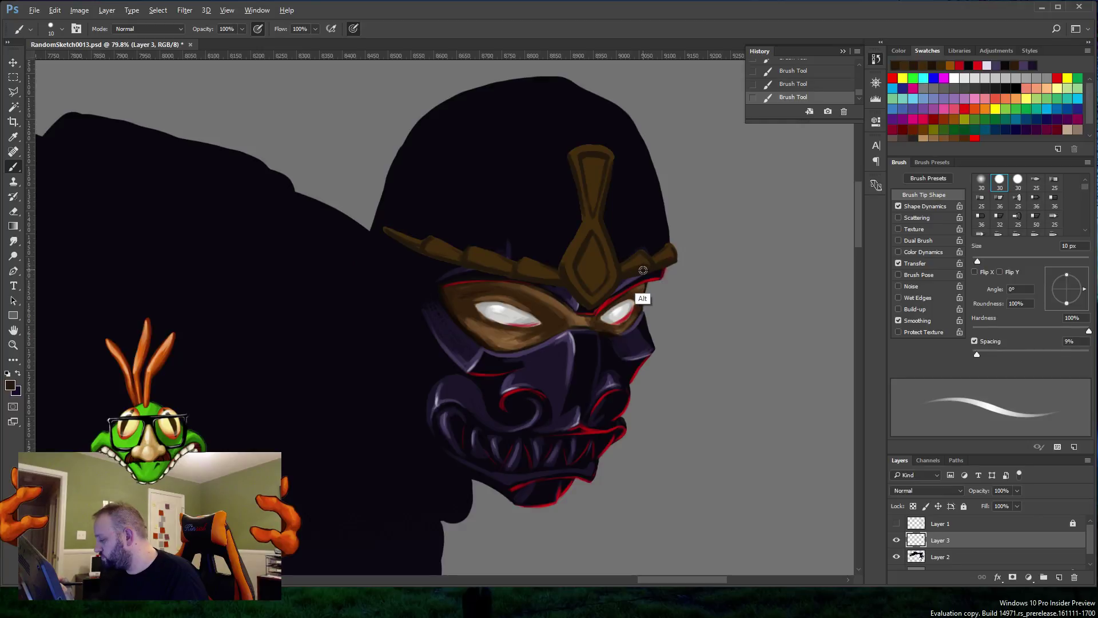
pyautogui.keyDown('alt'); pyautogui.click(643, 269); pyautogui.keyUp('alt')
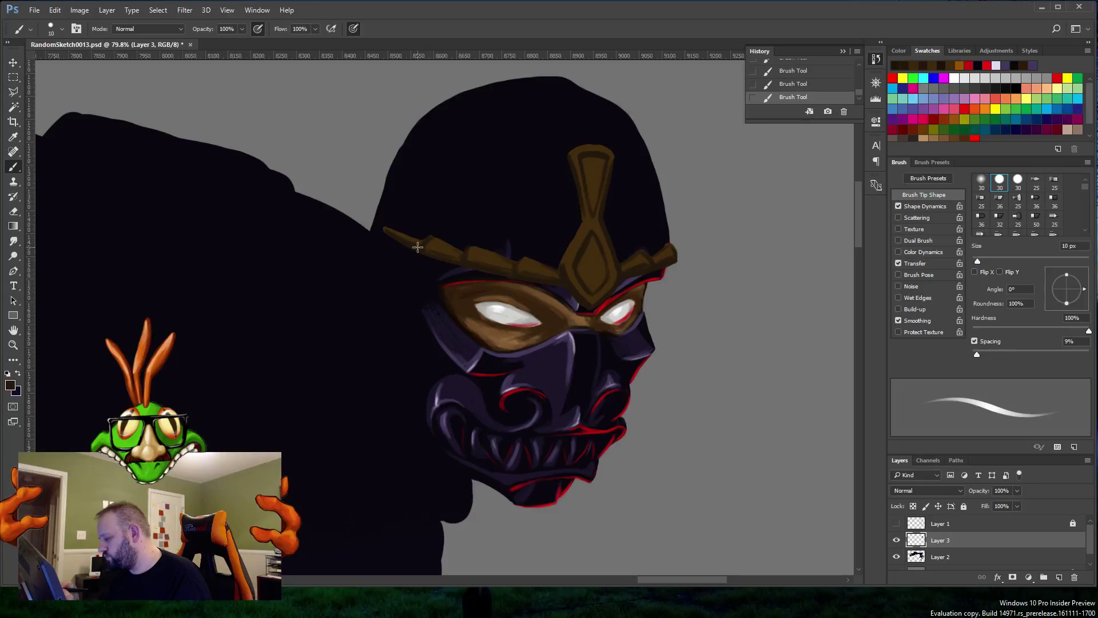
pyautogui.press('alt')
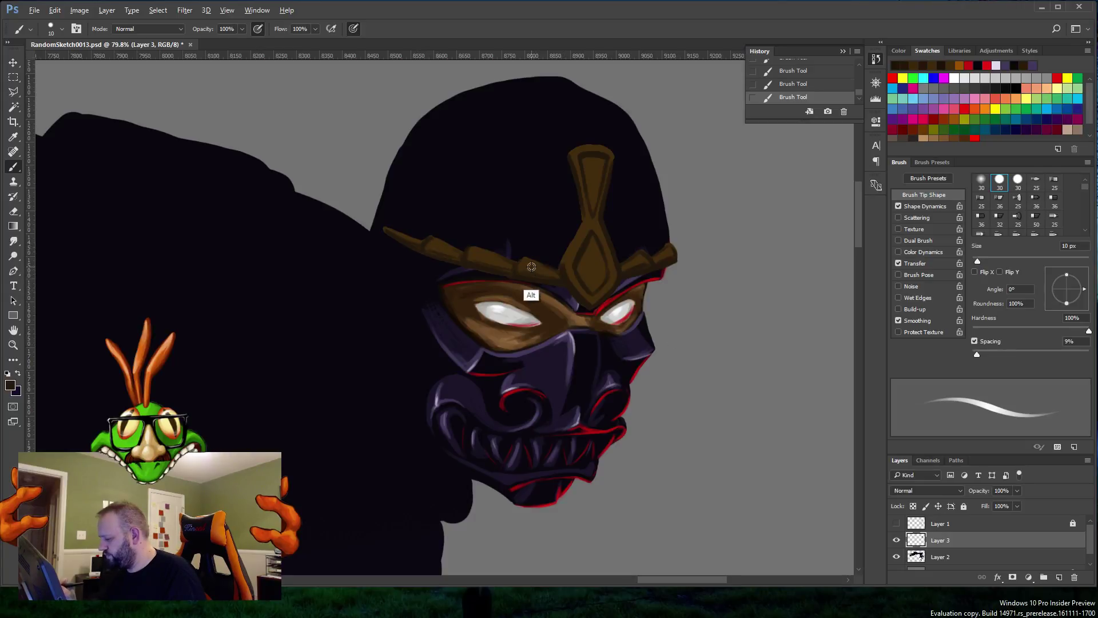
pyautogui.keyDown('alt'); pyautogui.click(532, 267); pyautogui.keyUp('alt')
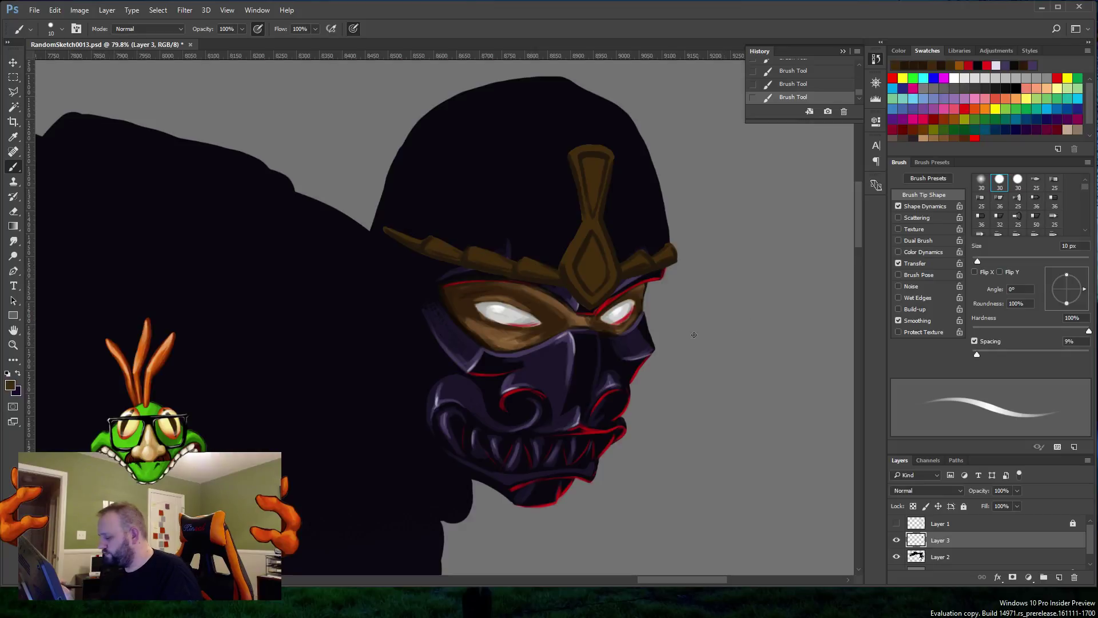
# Step: Set the foreground colour to a lighter tan brown, b38f5d
pyautogui.click(10, 385)
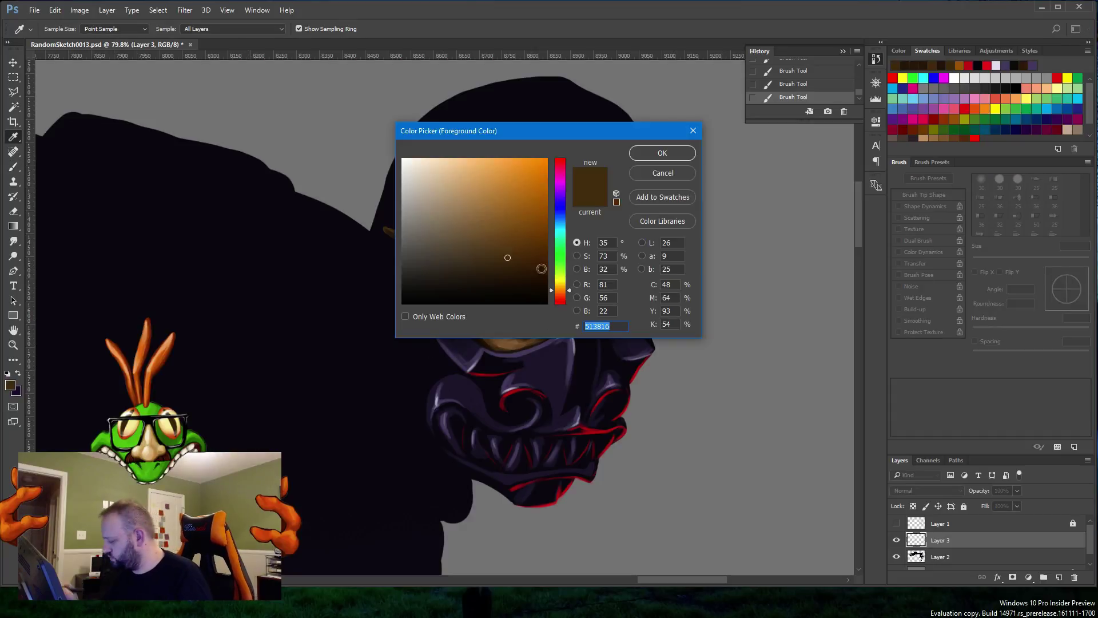
pyautogui.moveTo(511, 212)
pyautogui.mouseDown()
pyautogui.moveTo(469, 217)
pyautogui.moveTo(470, 204)
pyautogui.mouseUp()
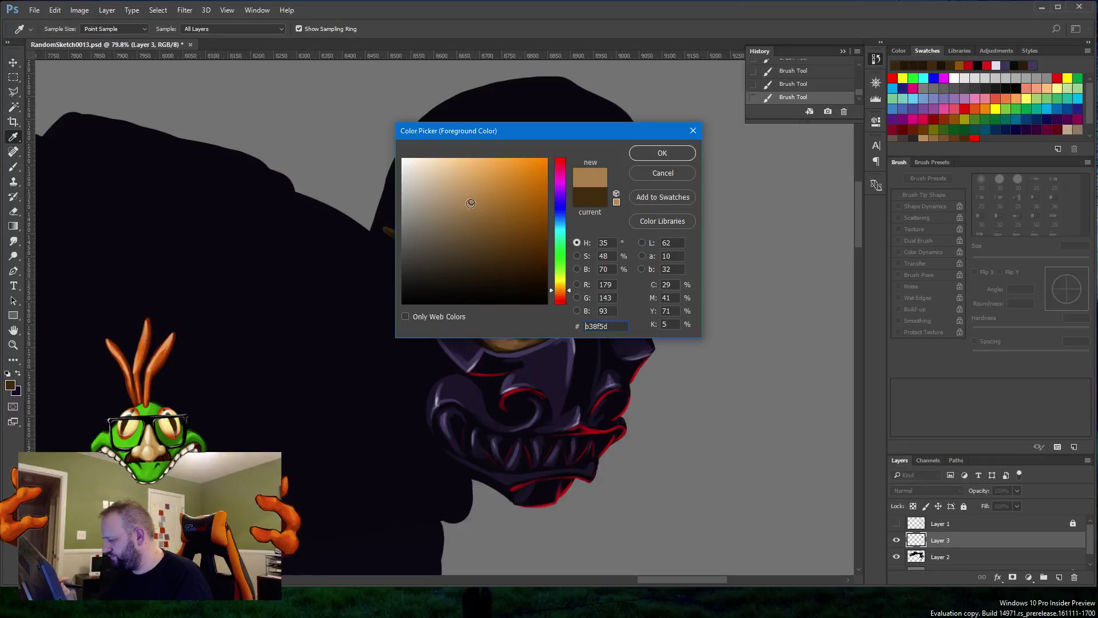
pyautogui.press('Return')
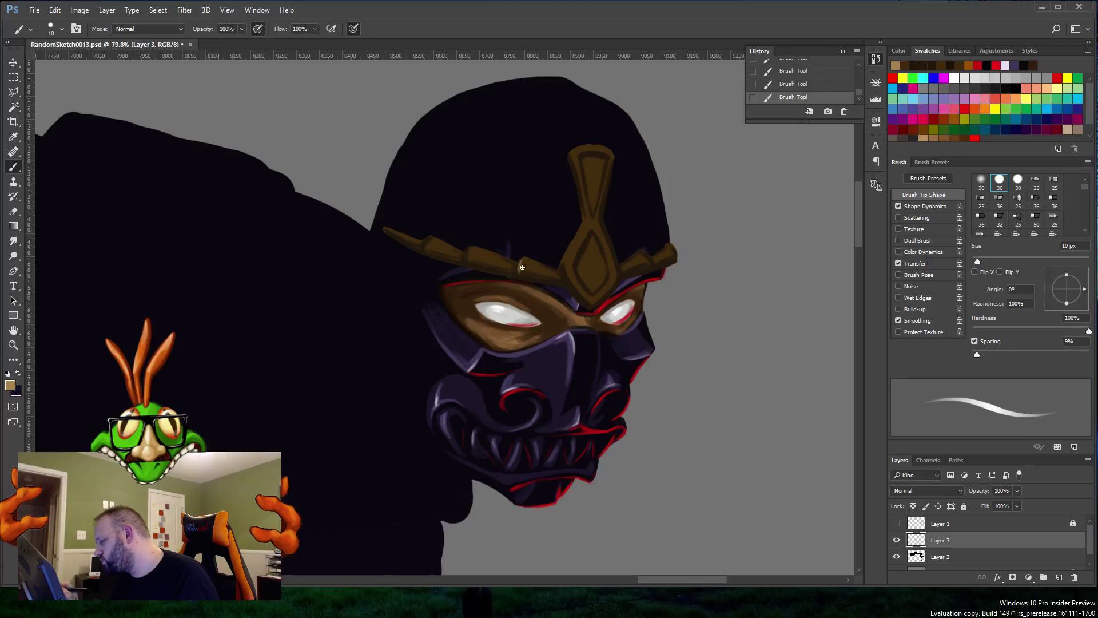
# Step: Paint tan highlights on the headband, the forehead spike's edge and the left spike
pyautogui.moveTo(522, 267); pyautogui.dragTo(529, 274)
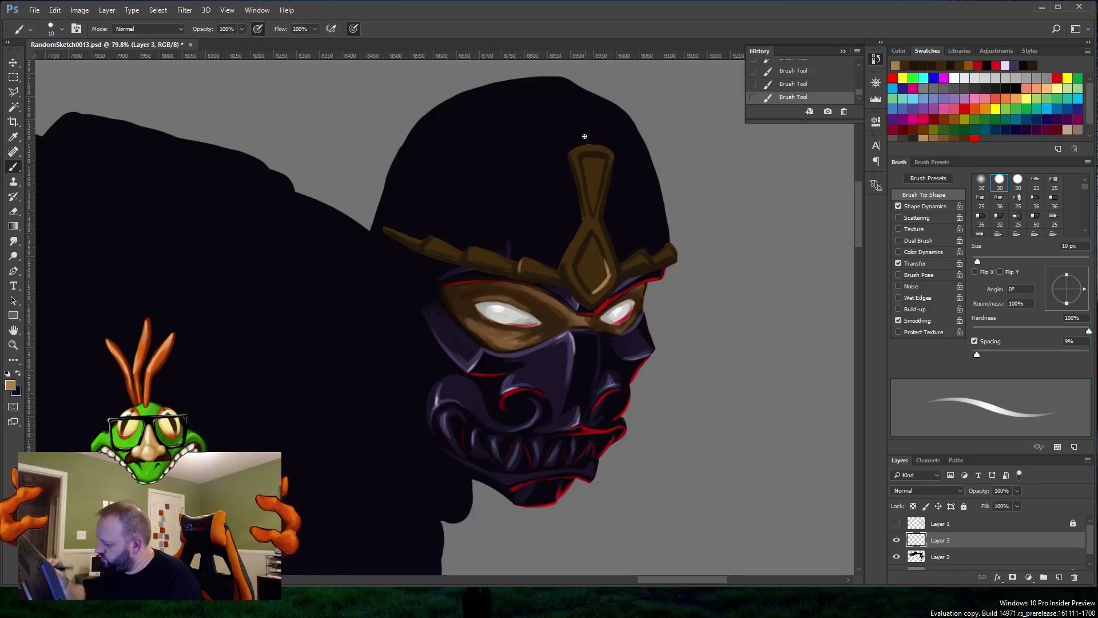
pyautogui.moveTo(605, 168); pyautogui.dragTo(596, 213)
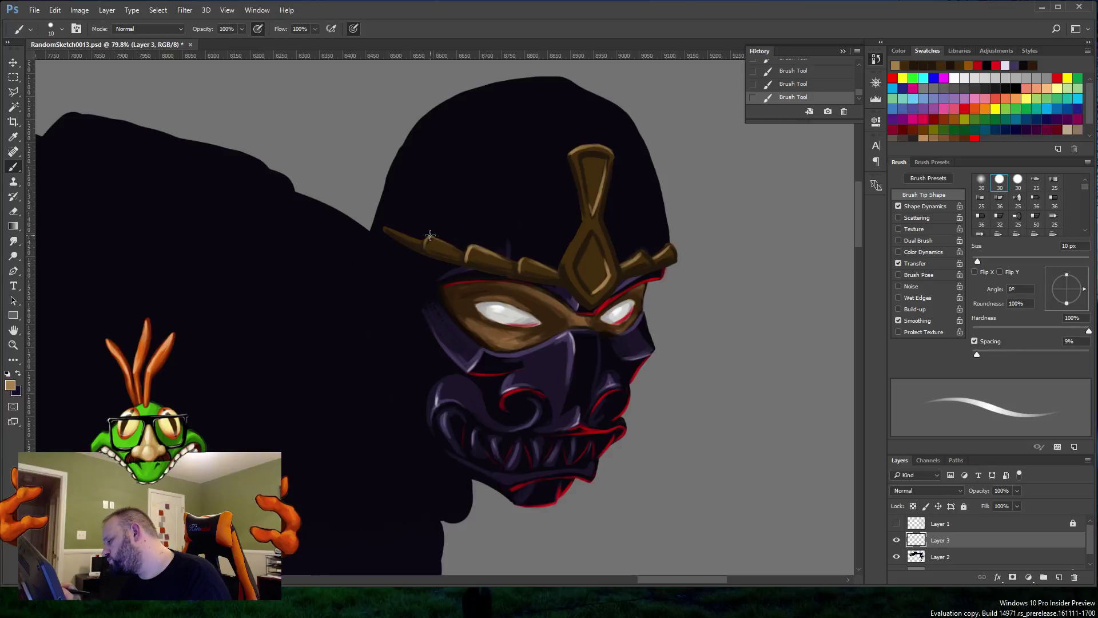
pyautogui.moveTo(430, 235); pyautogui.dragTo(455, 250)
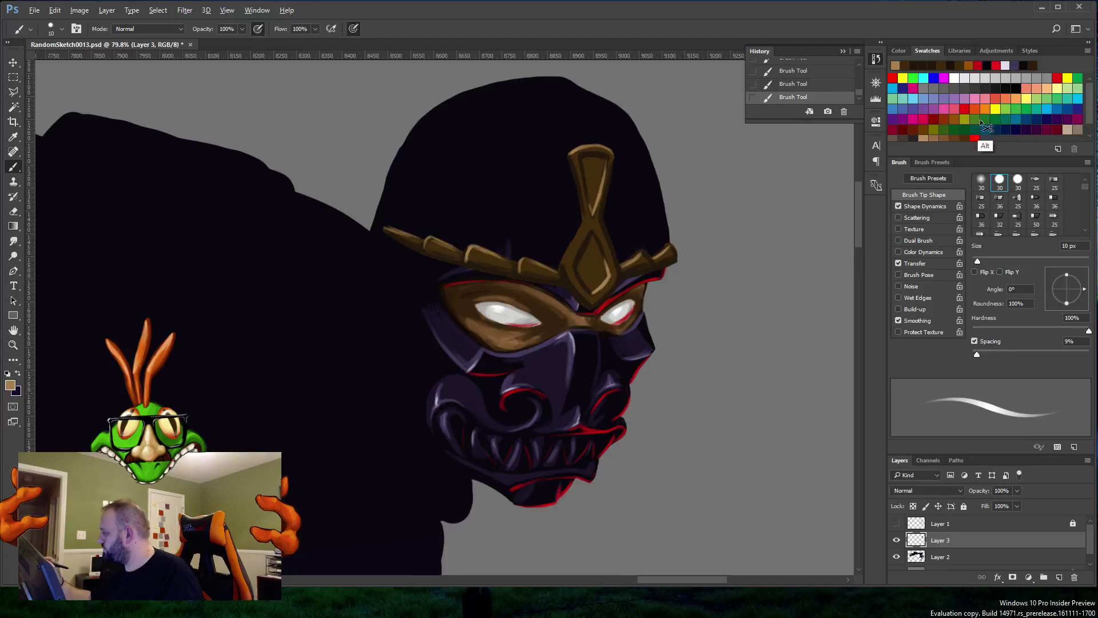
# Step: Set the foreground colour to yellower gold b39c5d in the Color Picker
pyautogui.hotkey('shift', 'F5')
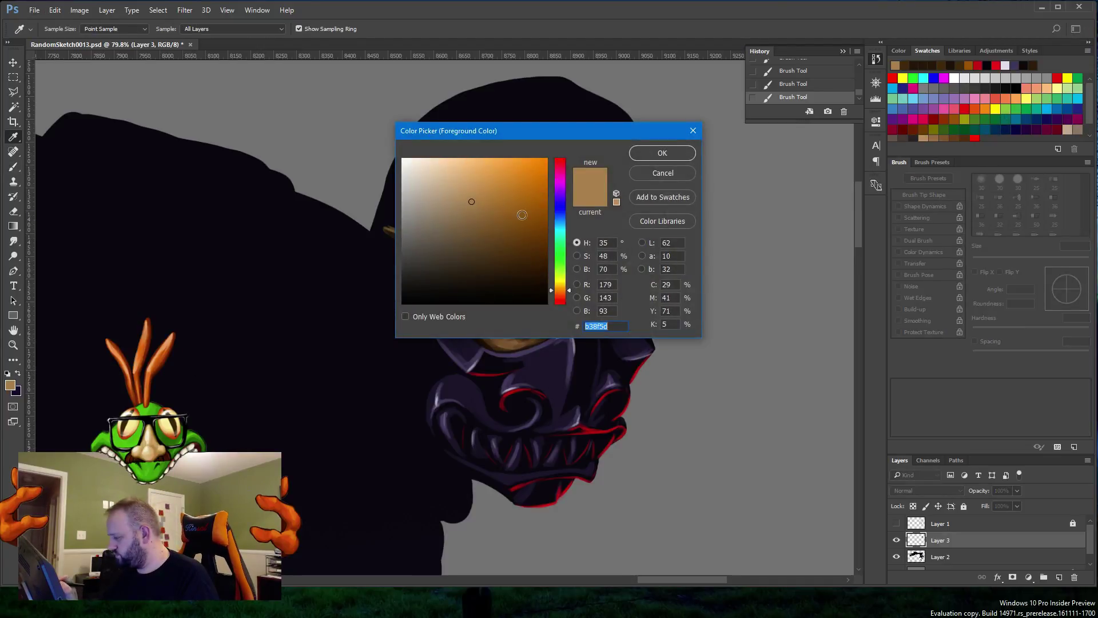
pyautogui.write('b39c5d')
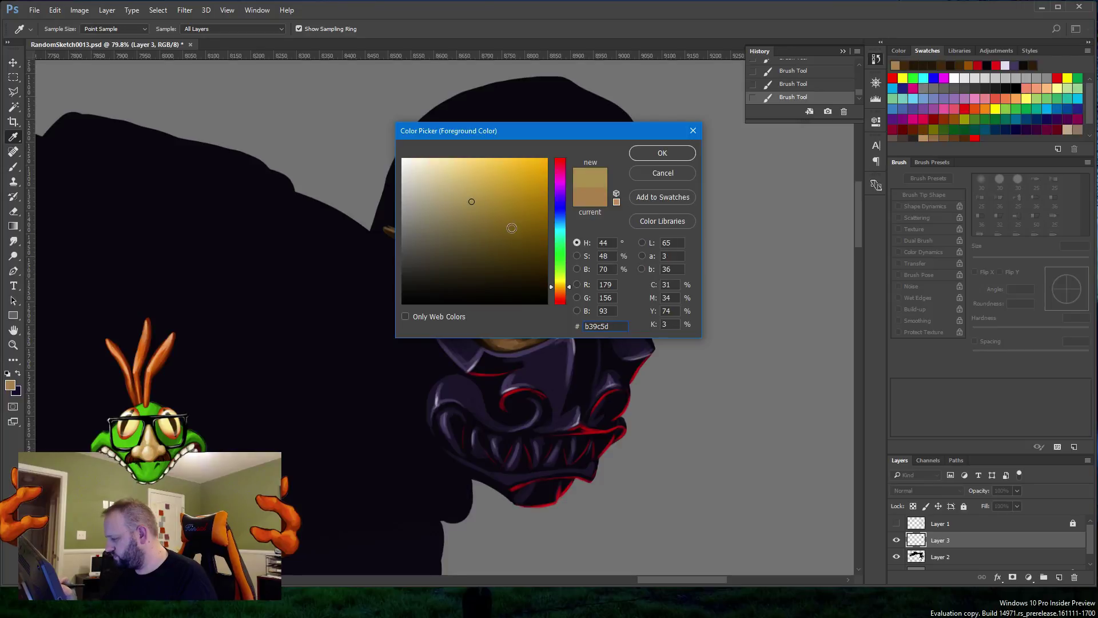
pyautogui.click(660, 153)
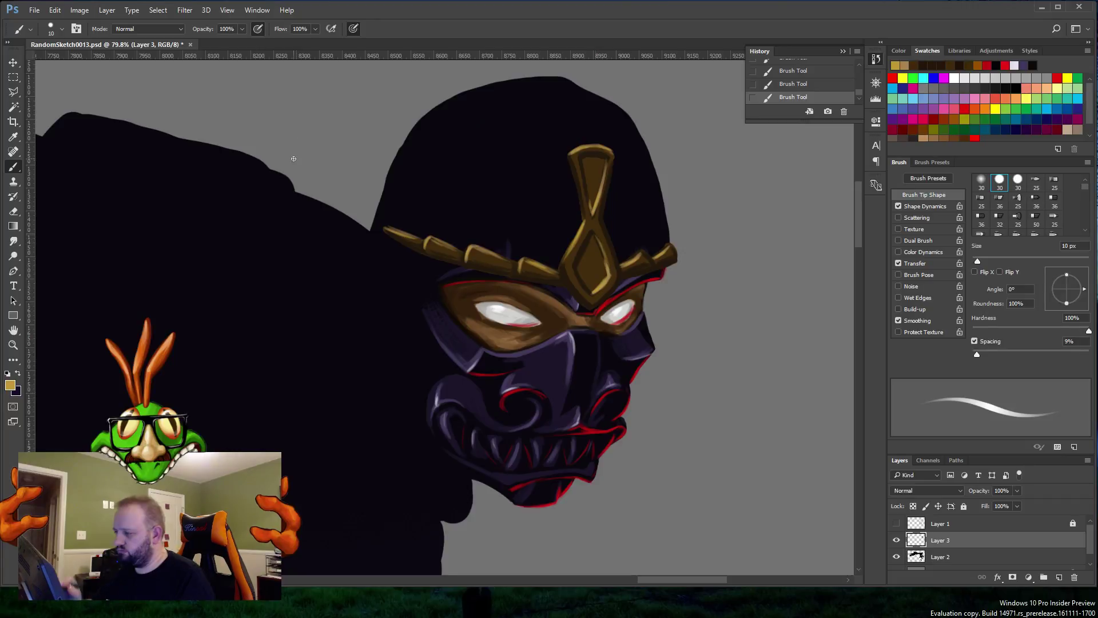
# Step: Lower brush opacity to 22% and glaze faint gold along the forehead stem
pyautogui.click(243, 30)
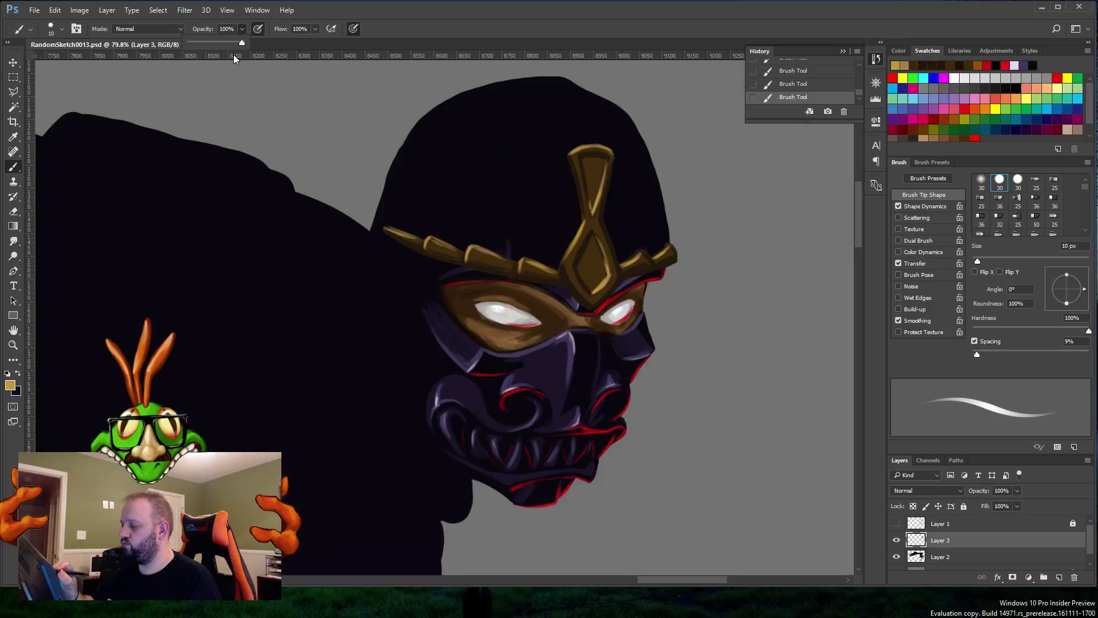
pyautogui.press('2')
pyautogui.press('2')
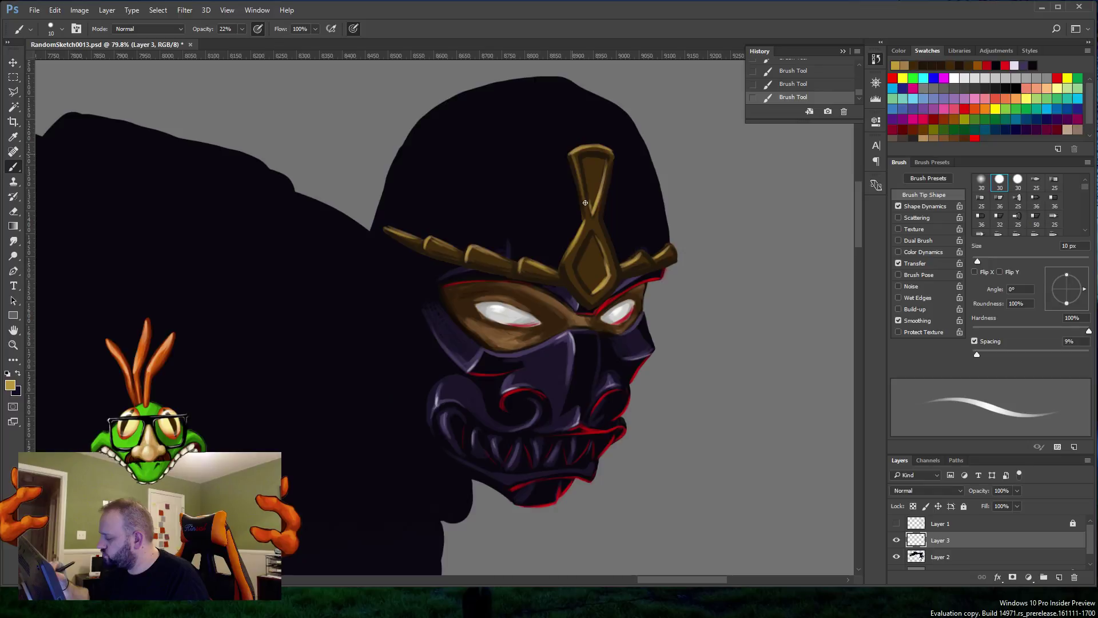
pyautogui.moveTo(595, 201); pyautogui.dragTo(600, 172)
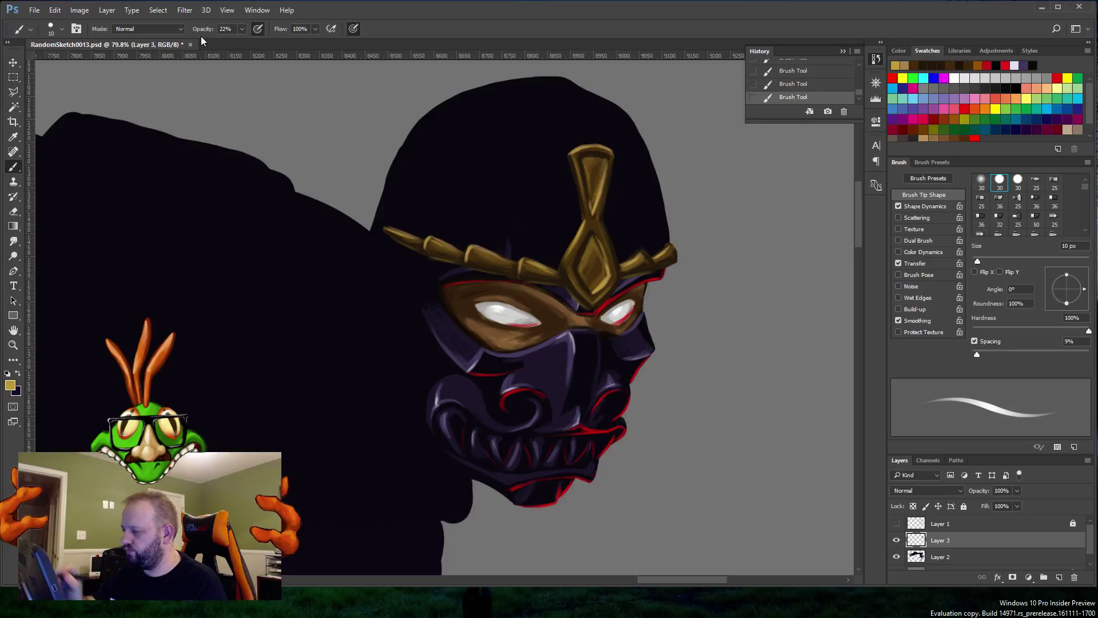
# Step: Set the brush to 100% opacity in red and paint rim lines under the crown's right tip and along its spike
pyautogui.click(242, 28)
pyautogui.moveTo(241, 43); pyautogui.dragTo(283, 43)
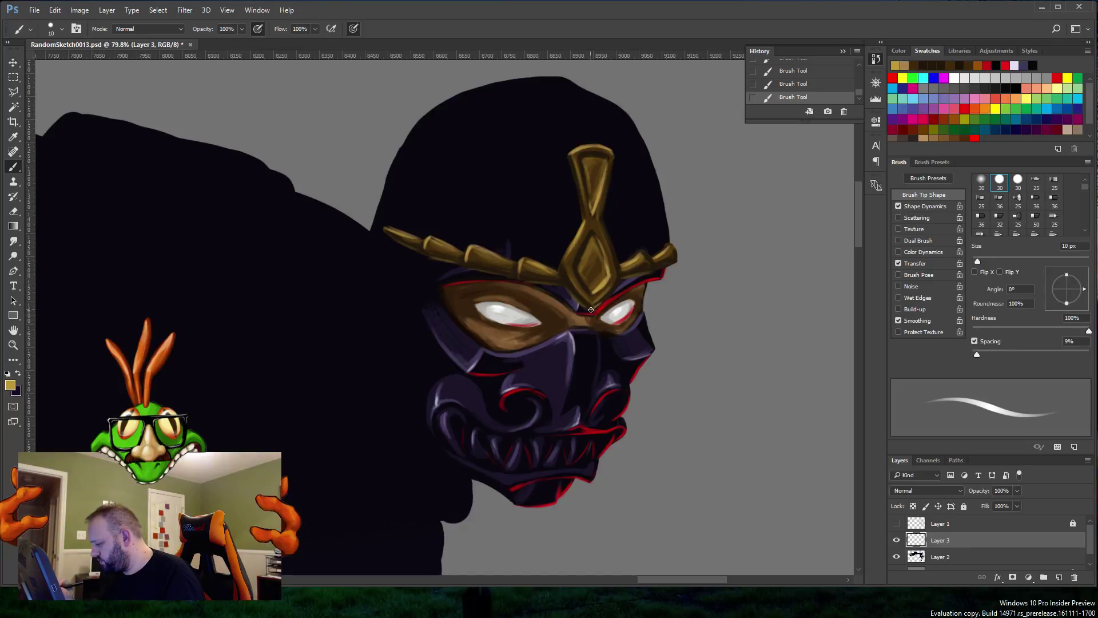
pyautogui.click(1005, 65)
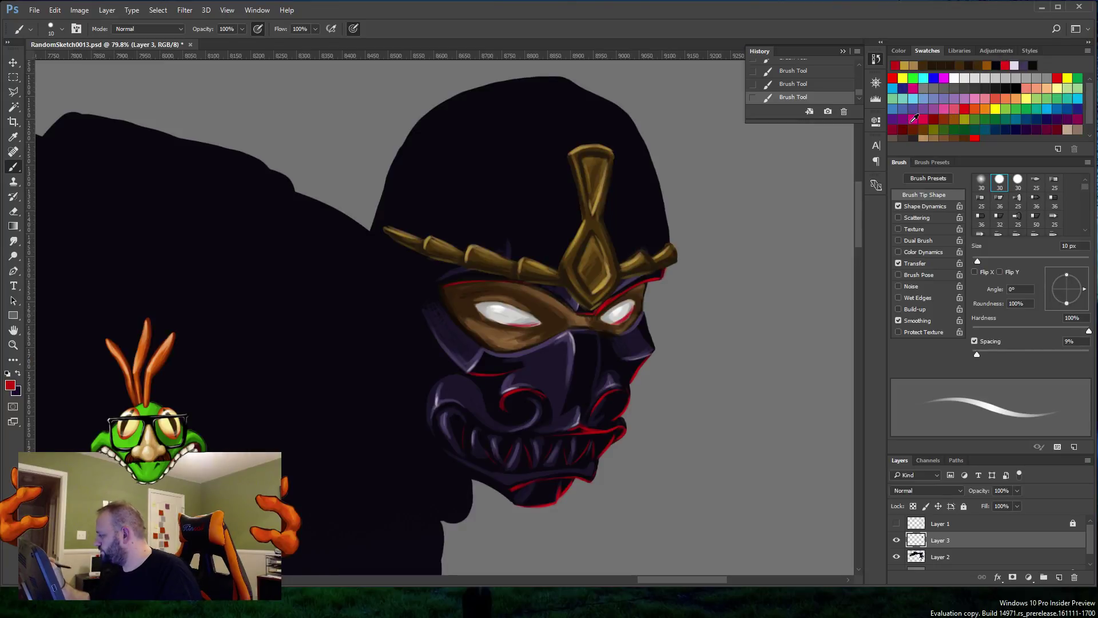
pyautogui.click(598, 454)
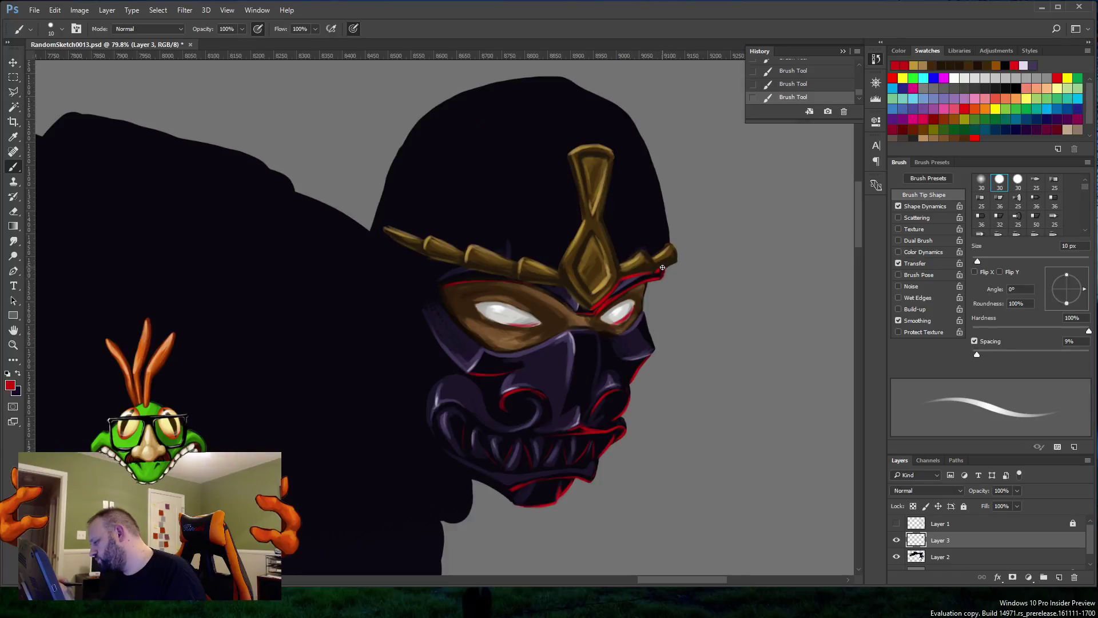
pyautogui.moveTo(658, 272); pyautogui.dragTo(666, 267)
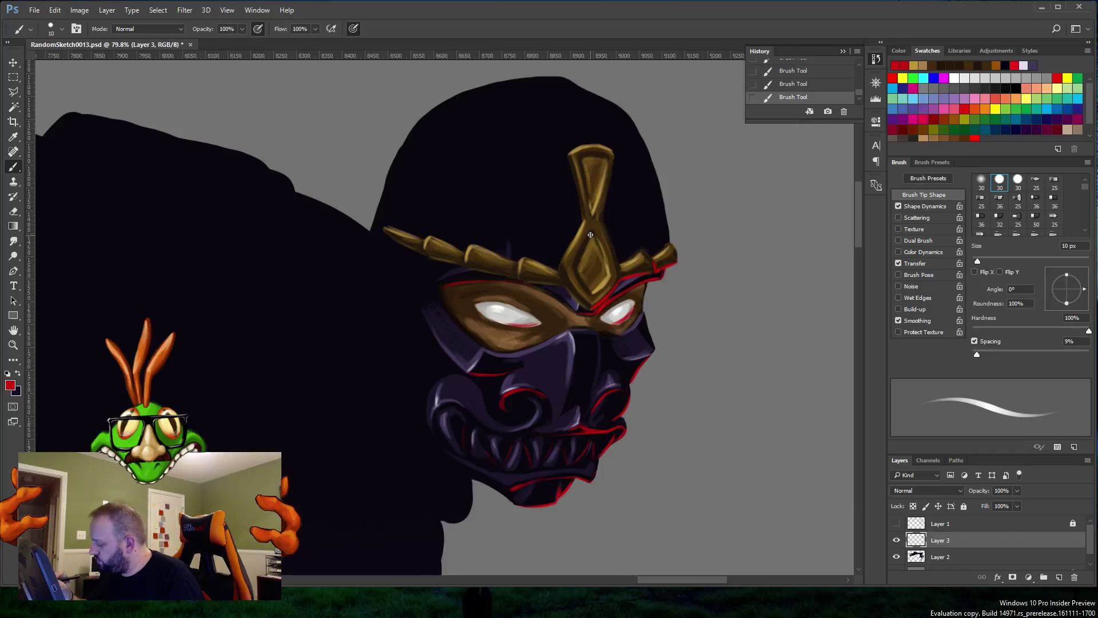
pyautogui.moveTo(590, 235); pyautogui.dragTo(576, 267)
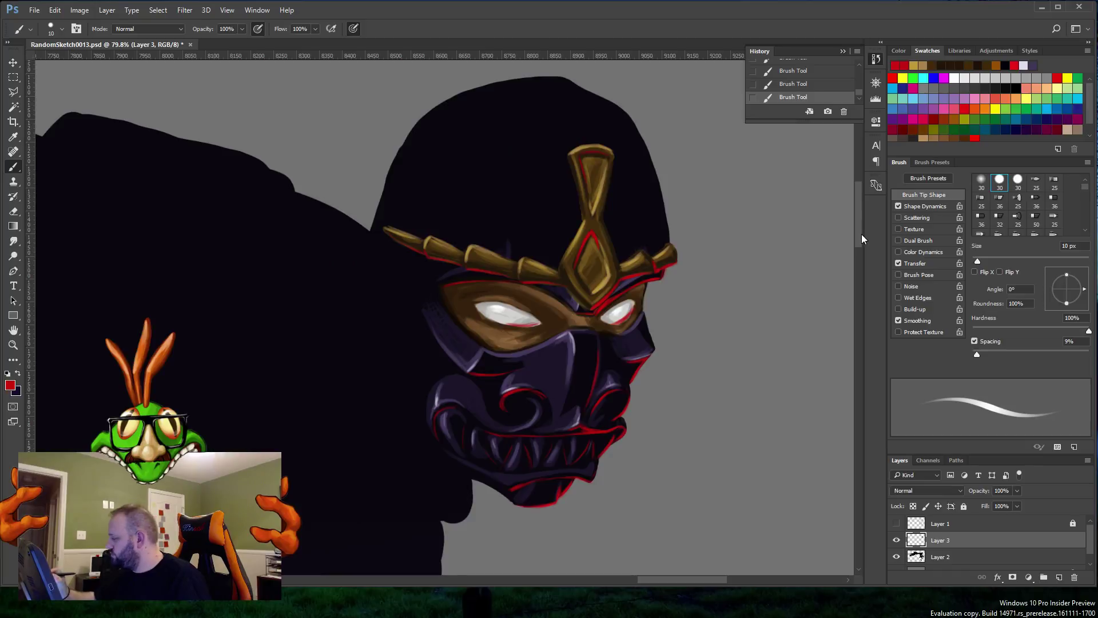
# Step: Briefly show and hide Layer 1's sketch lines, then add a new empty Layer 4 above Layer 3
pyautogui.scroll(-1, 861, 234)
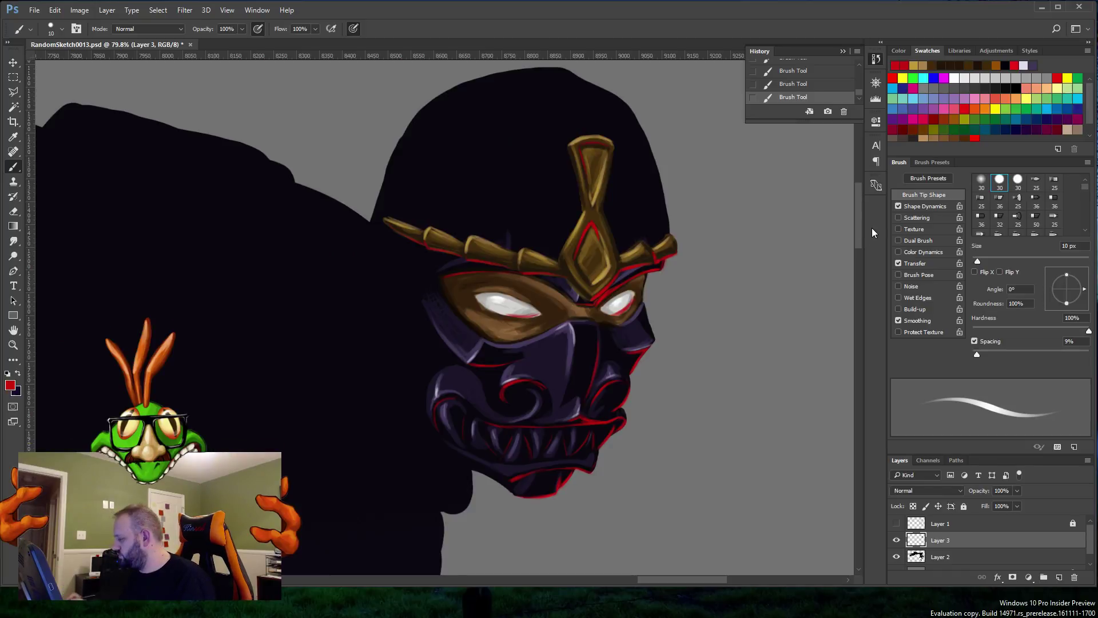
pyautogui.click(897, 524)
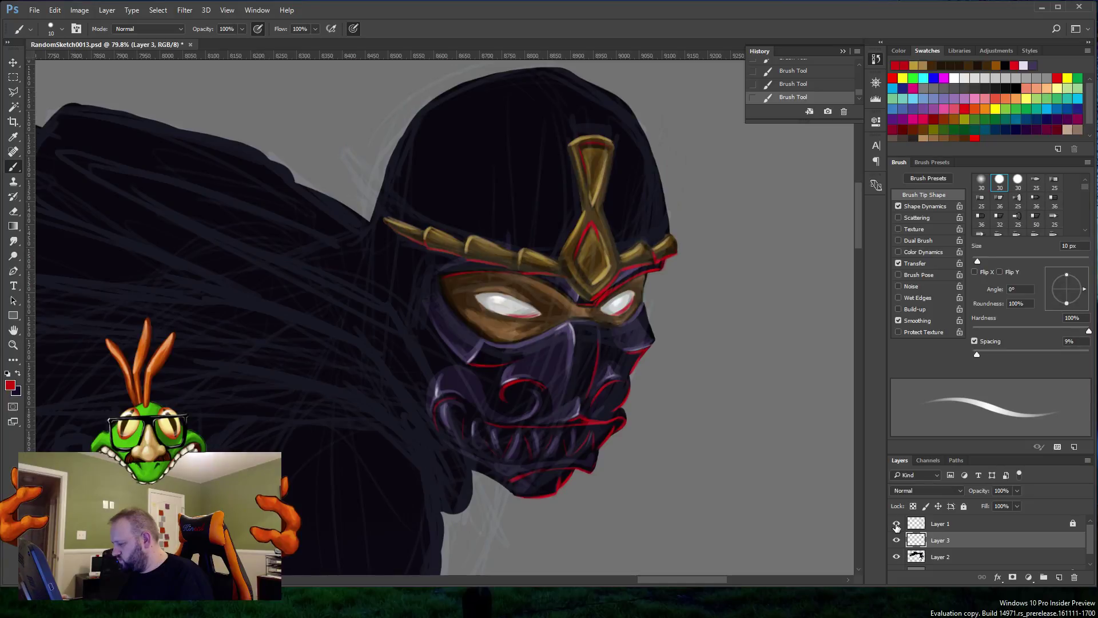
pyautogui.click(896, 524)
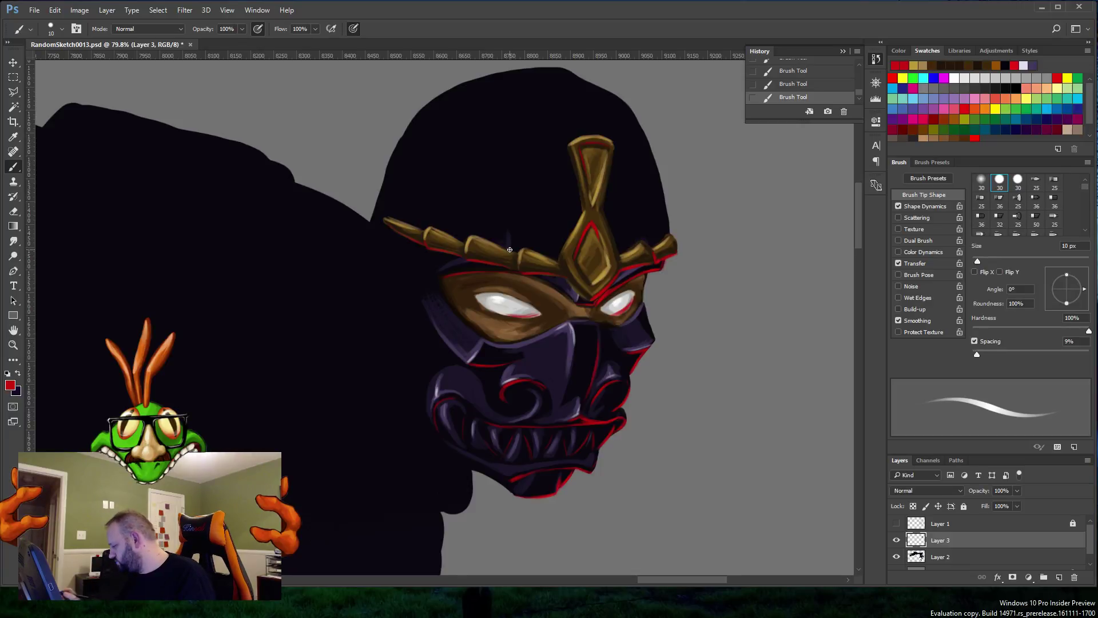
pyautogui.click(1058, 579)
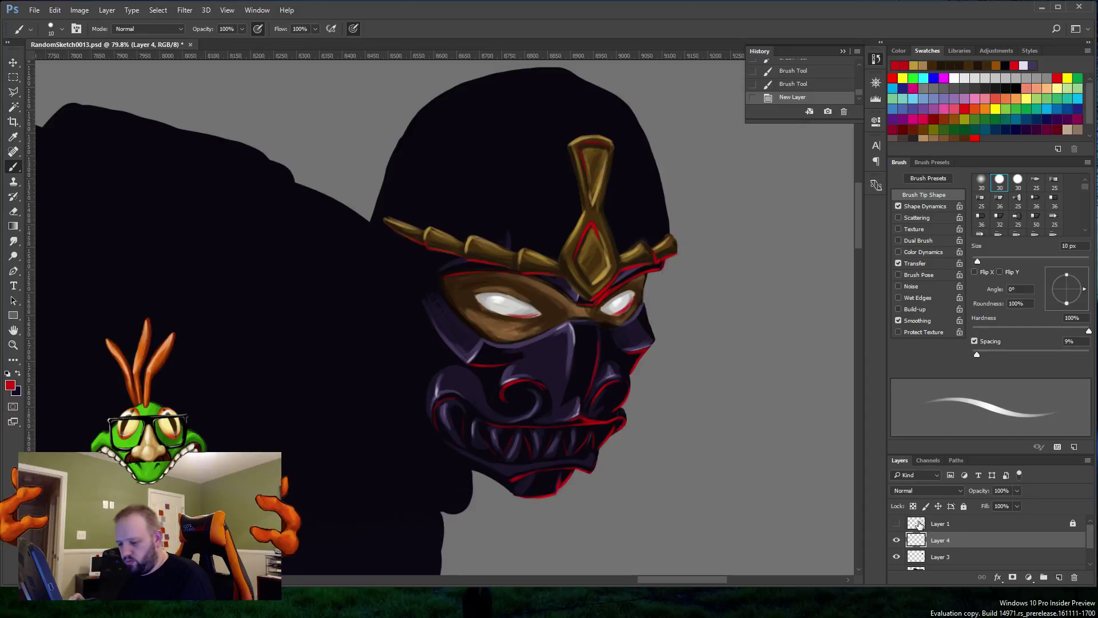
# Step: Alt-sample the mask's purple and refine it in the Color Picker to dark muted 24202c
pyautogui.press('alt')
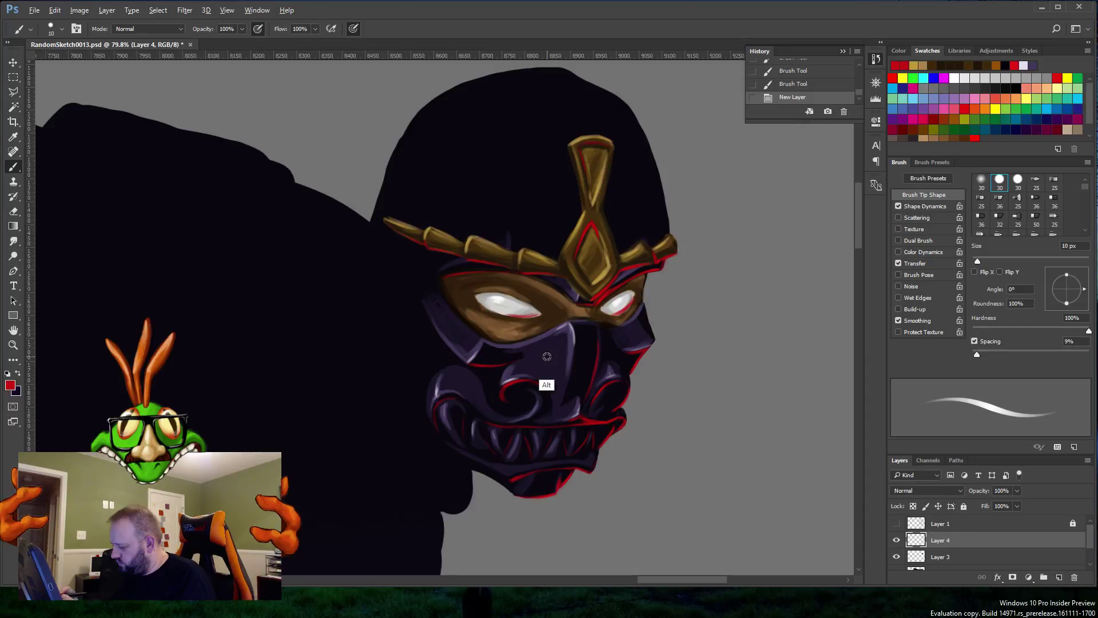
pyautogui.keyDown('alt'); pyautogui.click(546, 356); pyautogui.keyUp('alt')
pyautogui.click(10, 385)
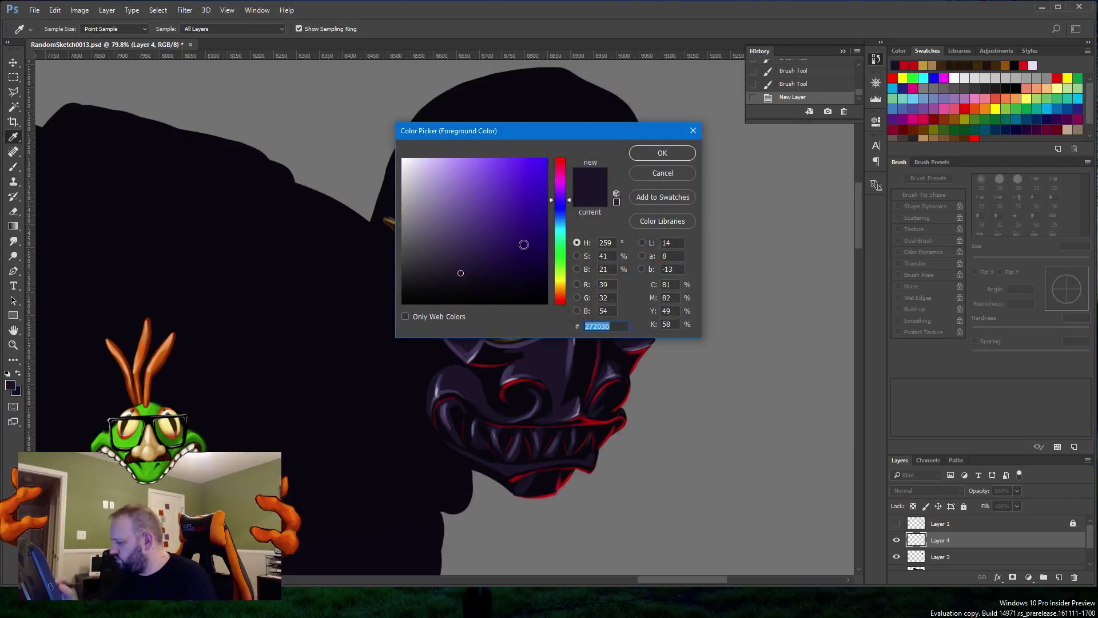
pyautogui.click(487, 270)
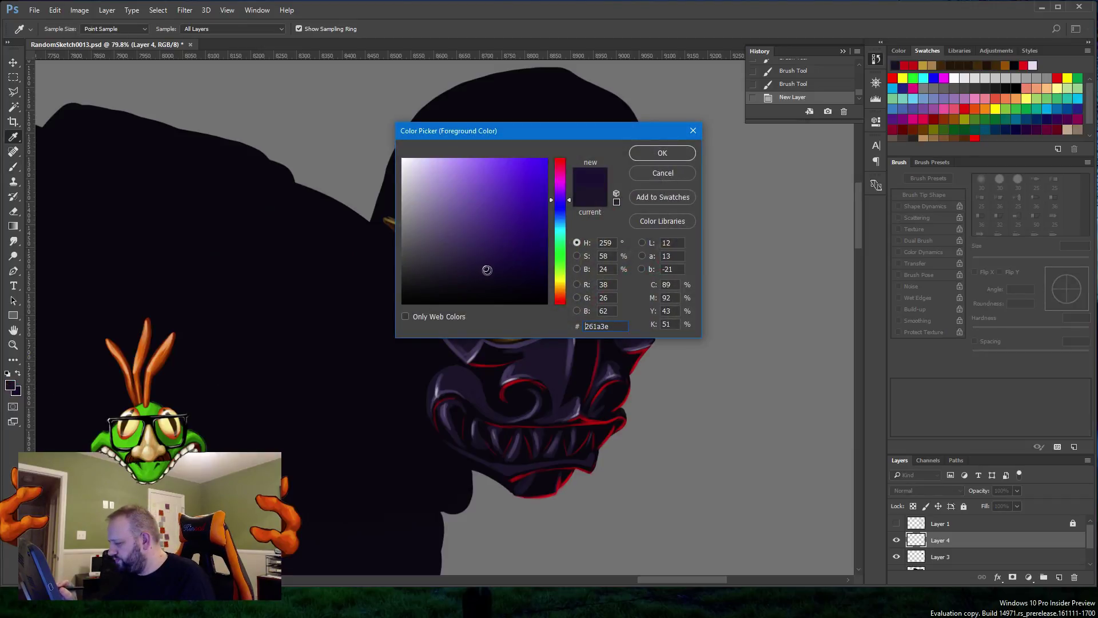
pyautogui.click(443, 277)
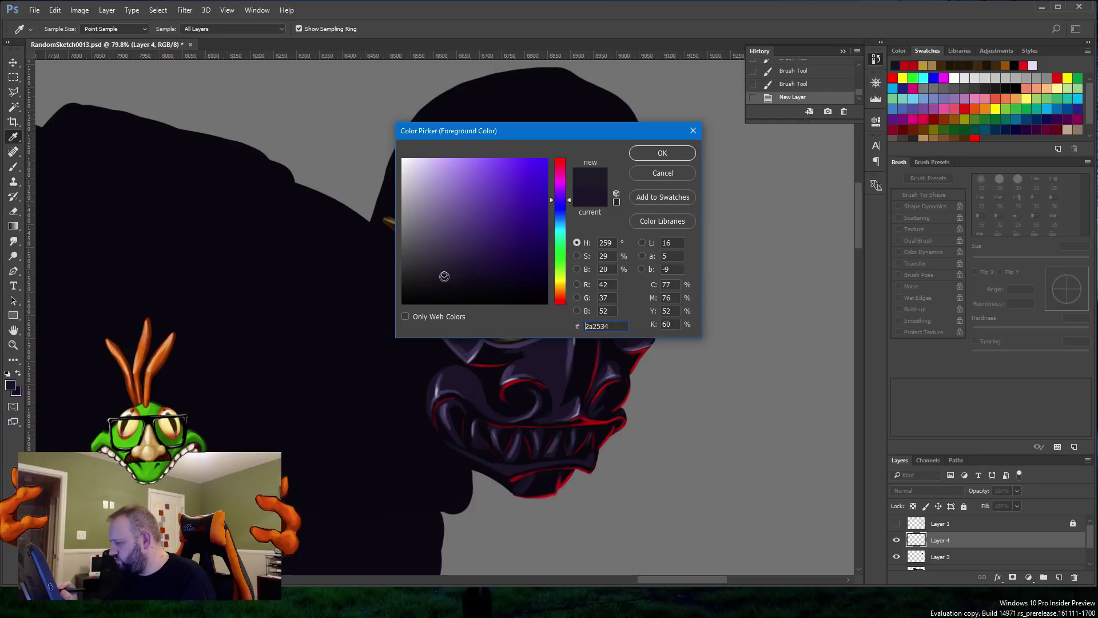
pyautogui.click(442, 278)
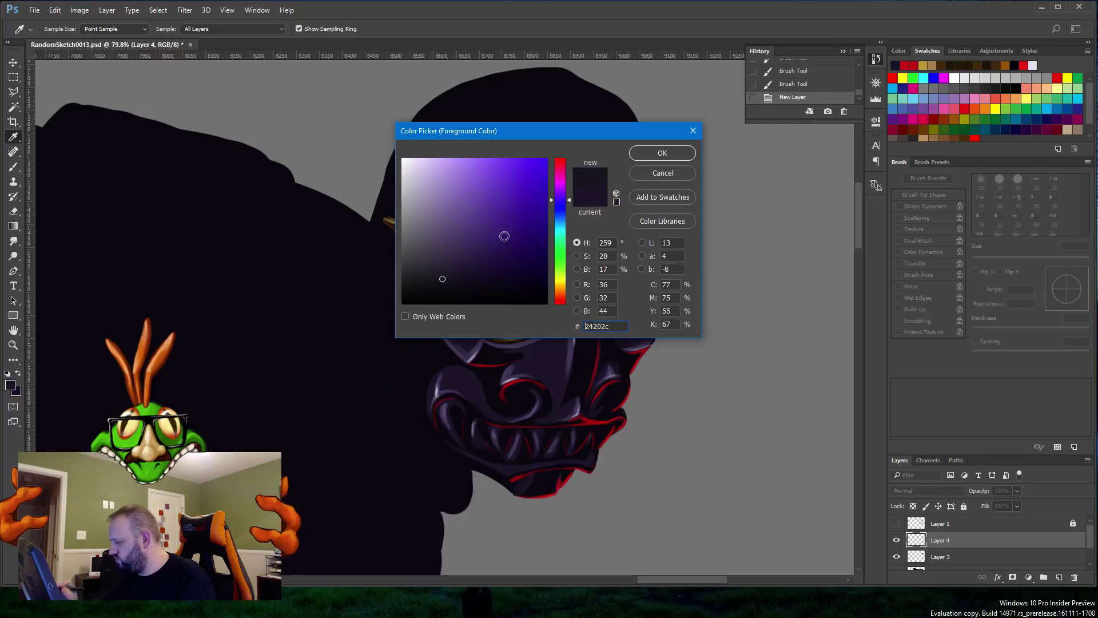
pyautogui.click(663, 153)
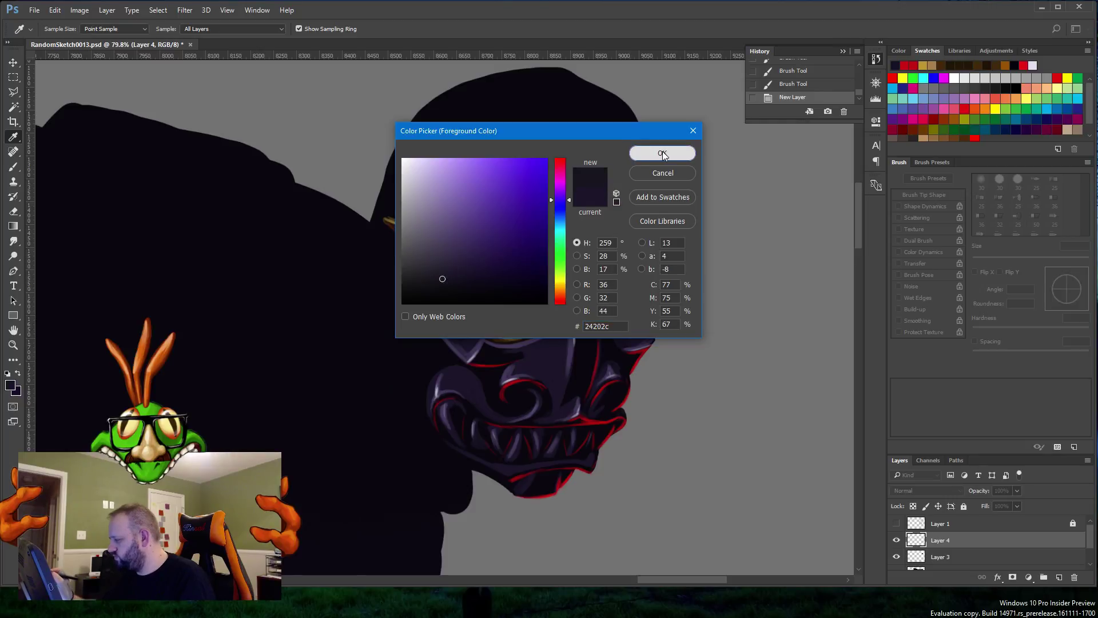
pyautogui.click(663, 152)
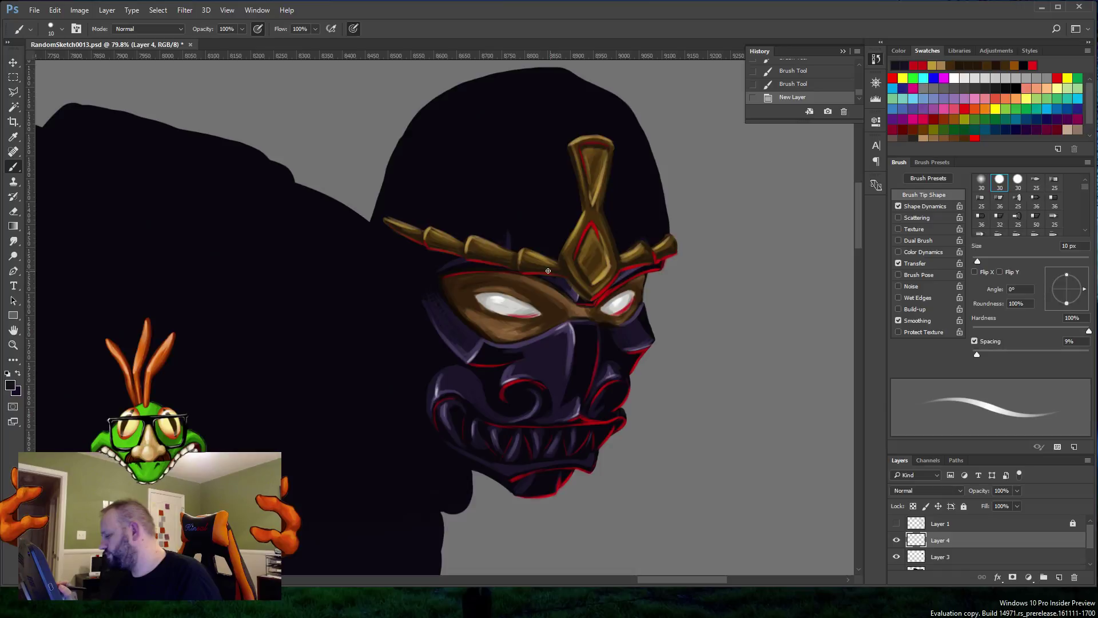
# Step: Paint the first short dark-purple hatch strokes on the hood just above the crown on Layer 4
pyautogui.click(545, 253)
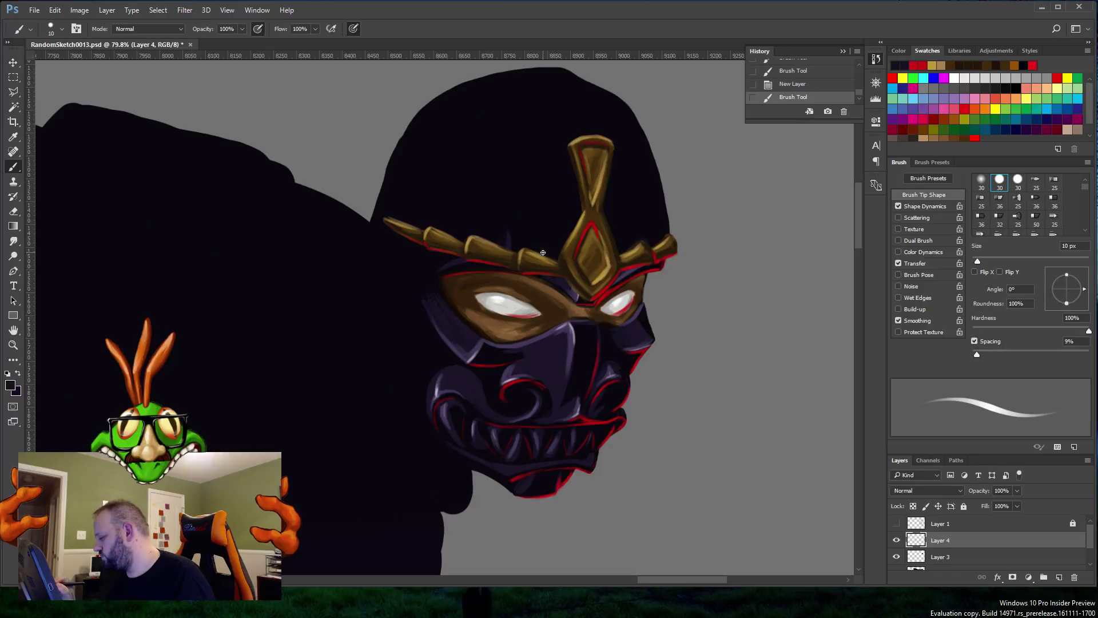
pyautogui.click(566, 242)
pyautogui.click(572, 230)
pyautogui.click(546, 248)
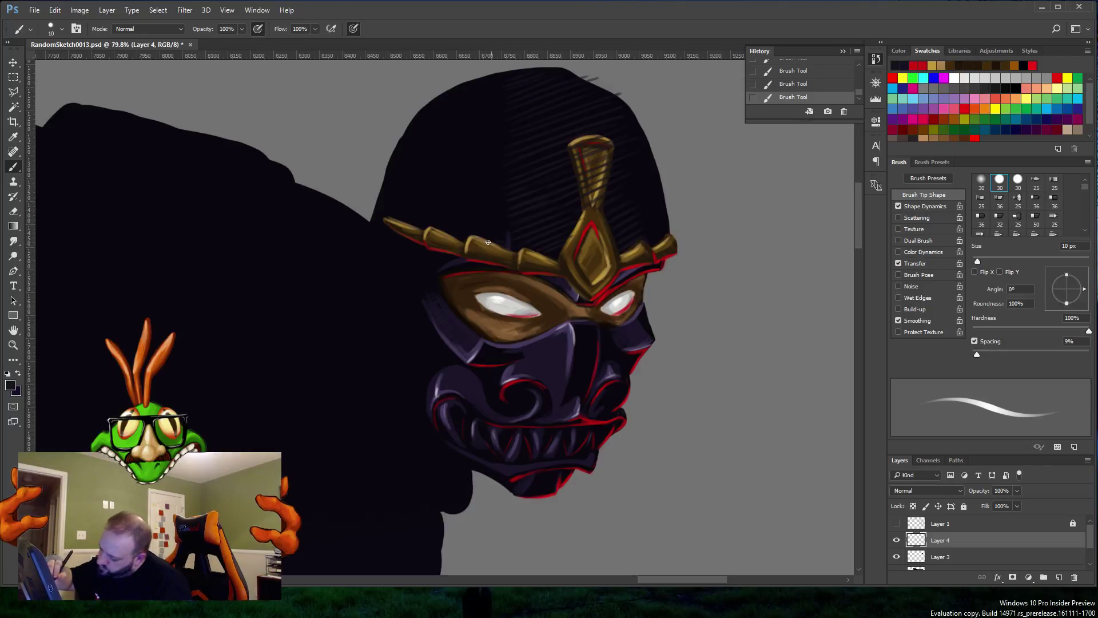
# Step: Nudge the foreground purple slightly more saturated in the Color Picker and accept it
pyautogui.press('f')
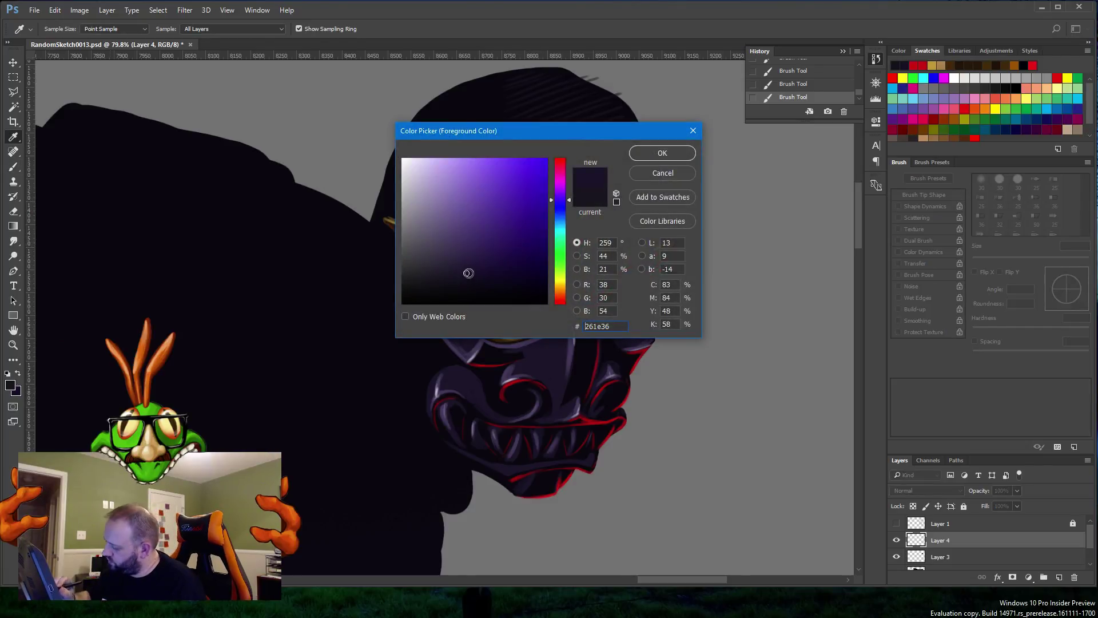
pyautogui.click(469, 273)
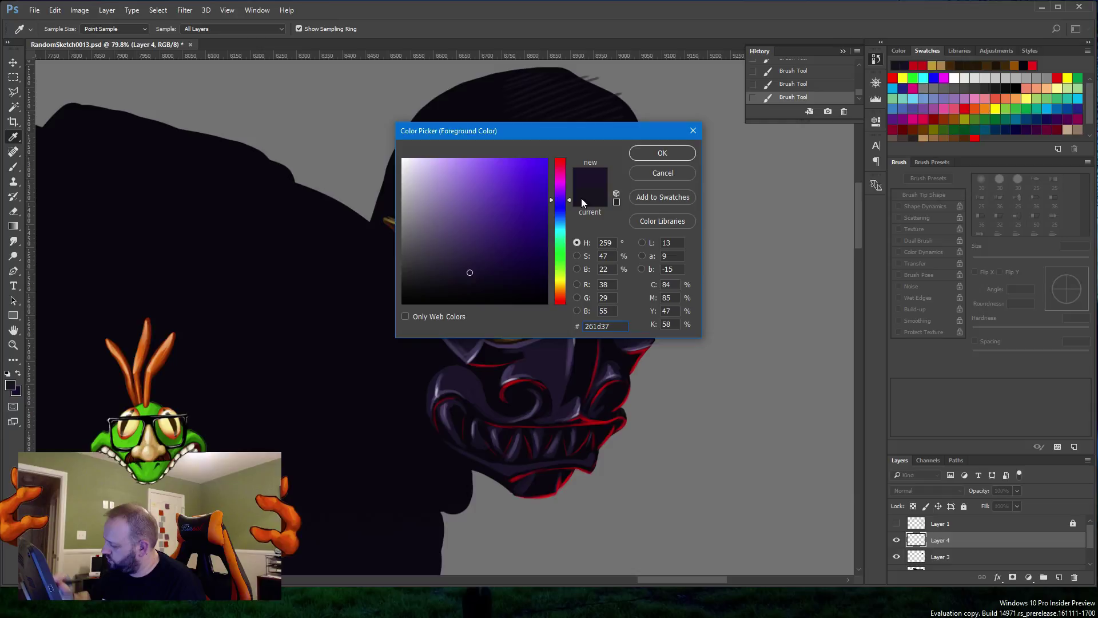
pyautogui.press('Return')
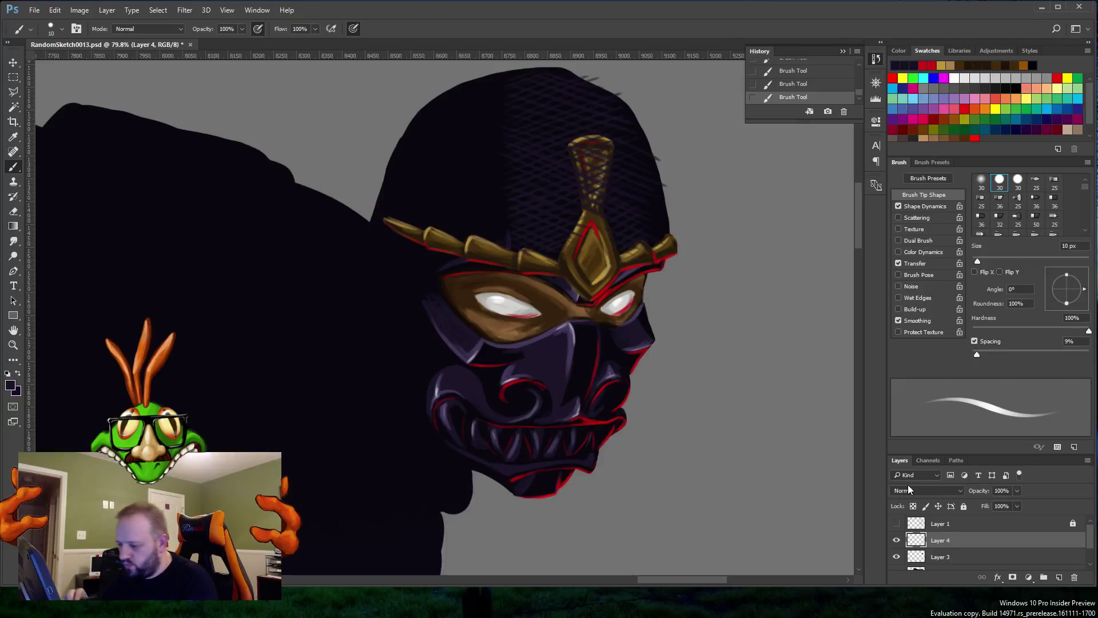
# Step: Set the Eraser to 25 px and erase the hatching off the crown's stem and top loop
pyautogui.click(14, 211)
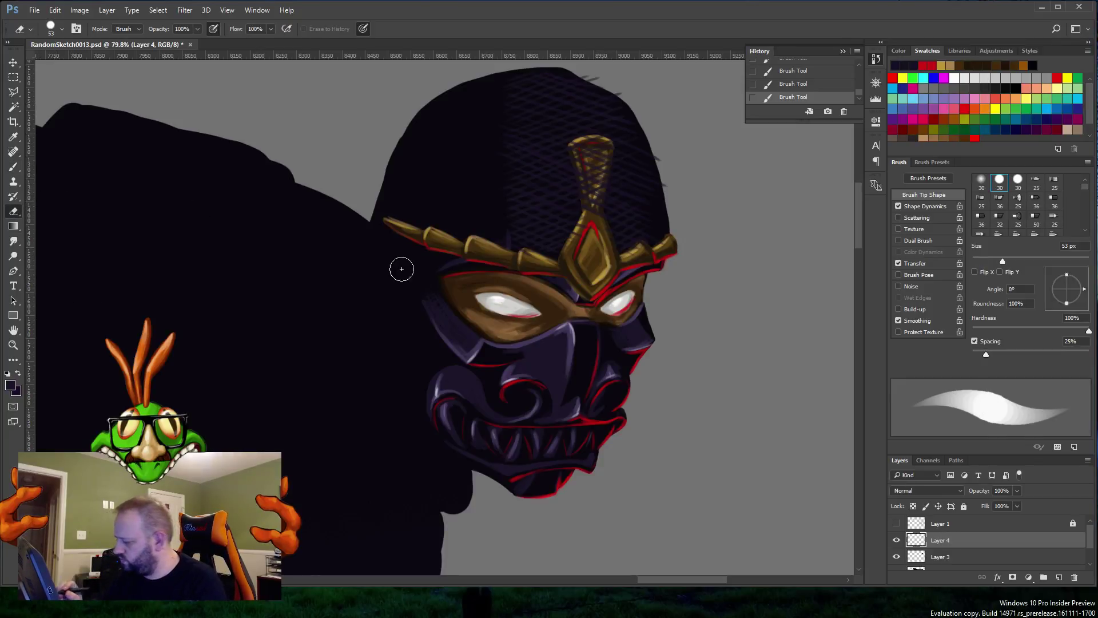
pyautogui.rightClick(698, 300)
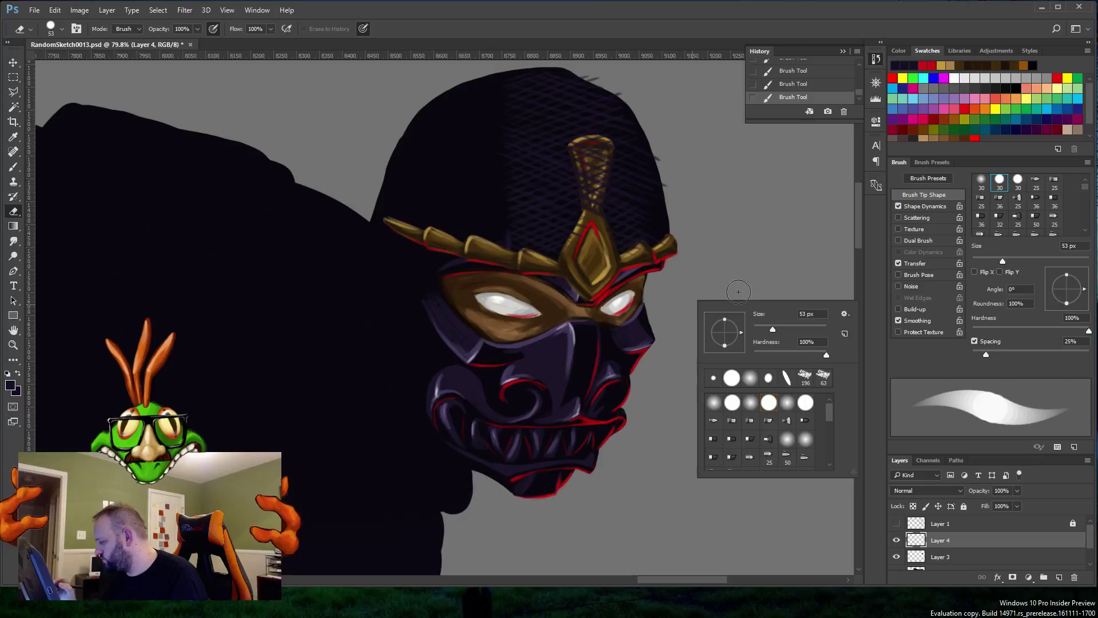
pyautogui.moveTo(759, 313); pyautogui.dragTo(744, 309)
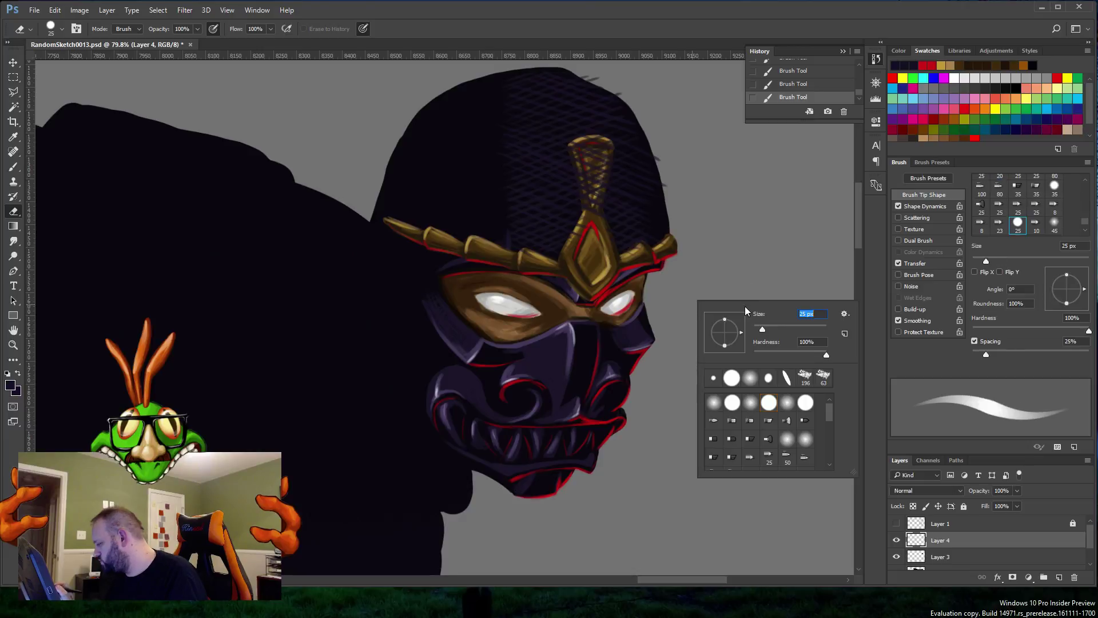
pyautogui.press('Return')
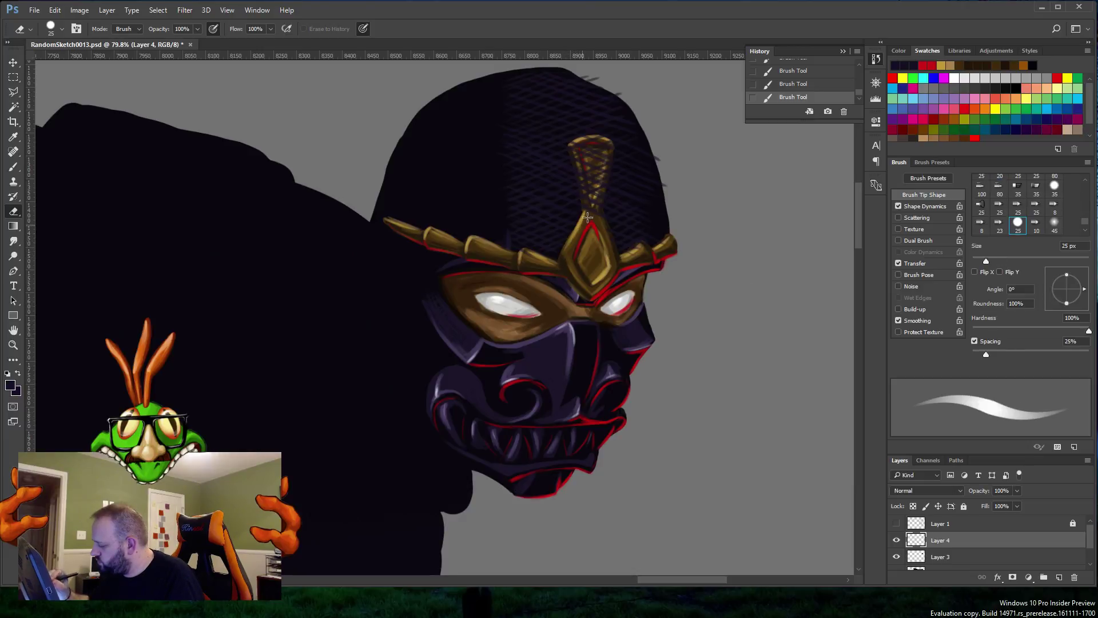
pyautogui.moveTo(588, 216)
pyautogui.mouseDown()
pyautogui.moveTo(586, 175)
pyautogui.moveTo(589, 202)
pyautogui.mouseUp()
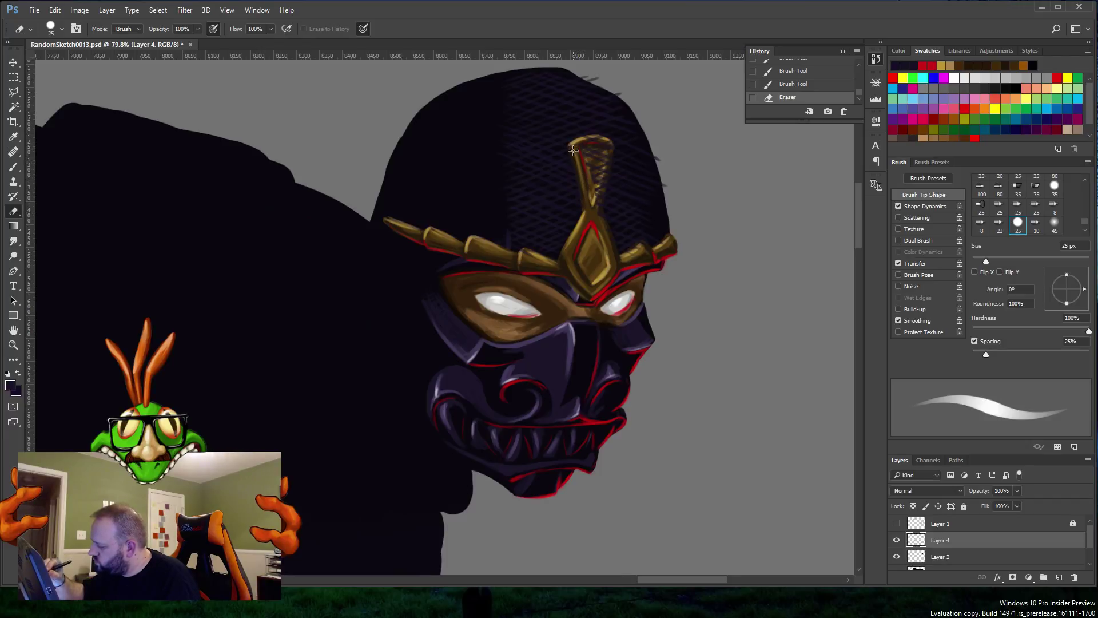
pyautogui.moveTo(604, 176)
pyautogui.mouseDown()
pyautogui.moveTo(607, 146)
pyautogui.moveTo(590, 140)
pyautogui.moveTo(594, 205)
pyautogui.moveTo(606, 147)
pyautogui.mouseUp()
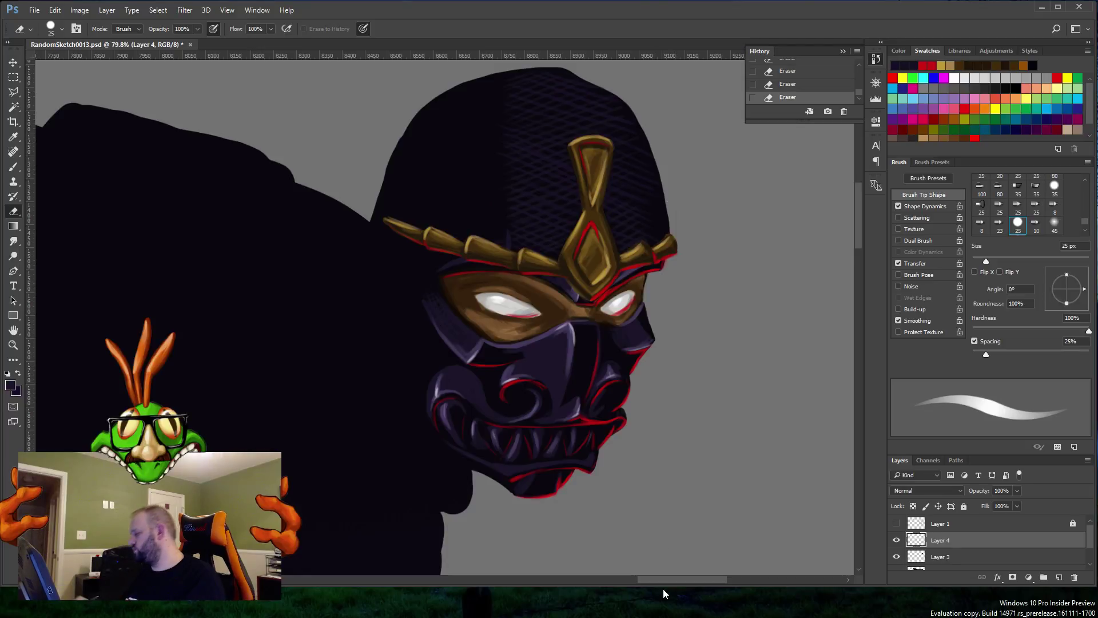
# Step: Try lower opacities for Layer 4's hatching, then settle it at 60%
pyautogui.click(1017, 492)
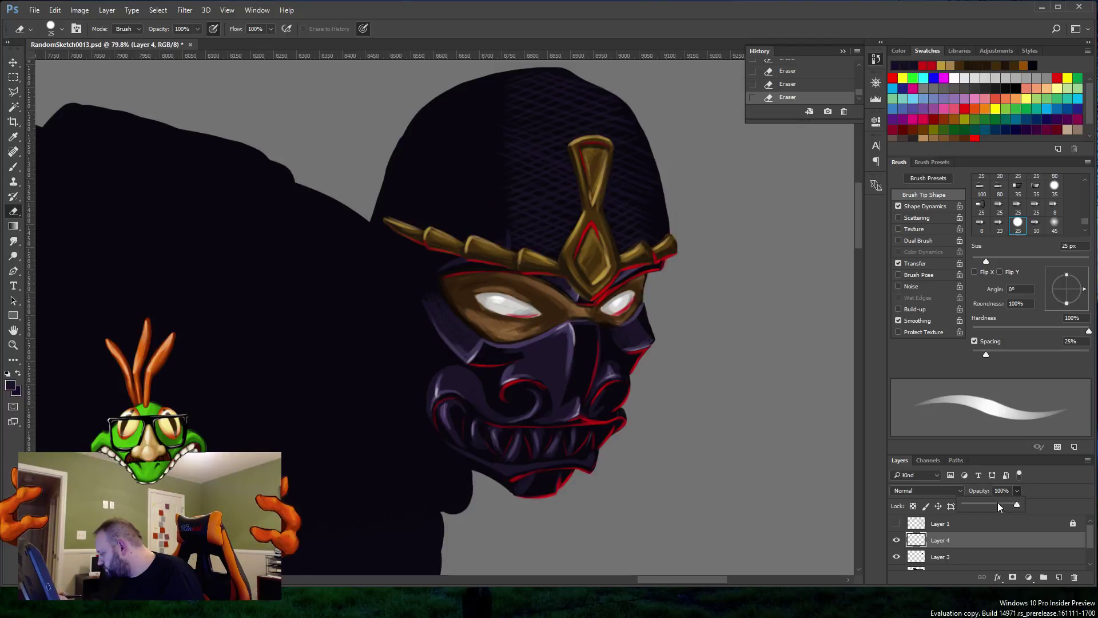
pyautogui.click(997, 503)
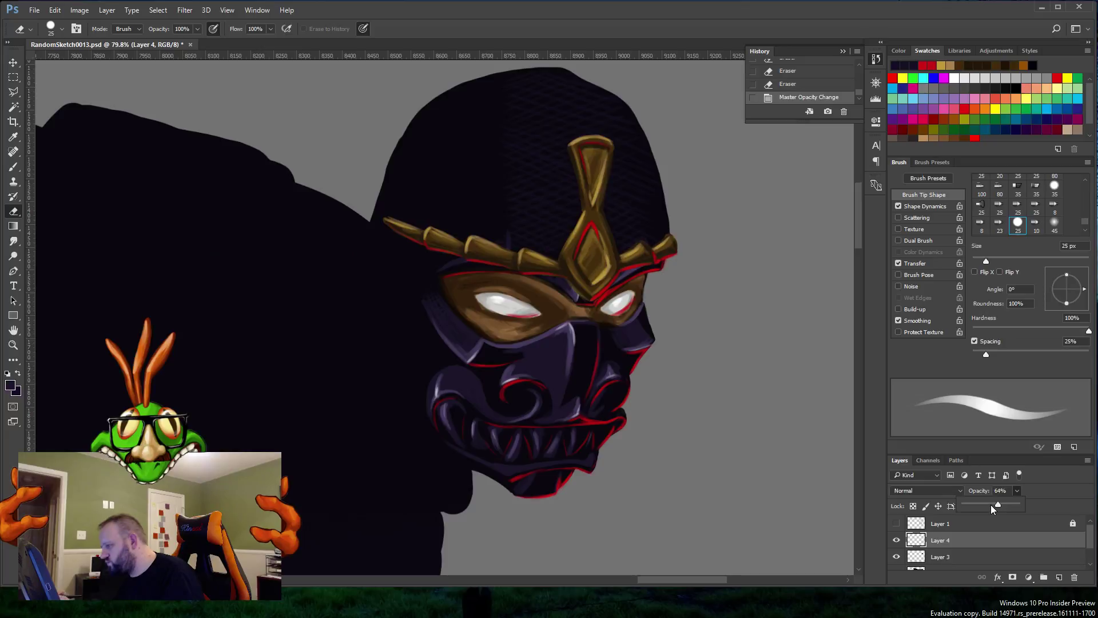
pyautogui.moveTo(992, 505); pyautogui.dragTo(992, 505)
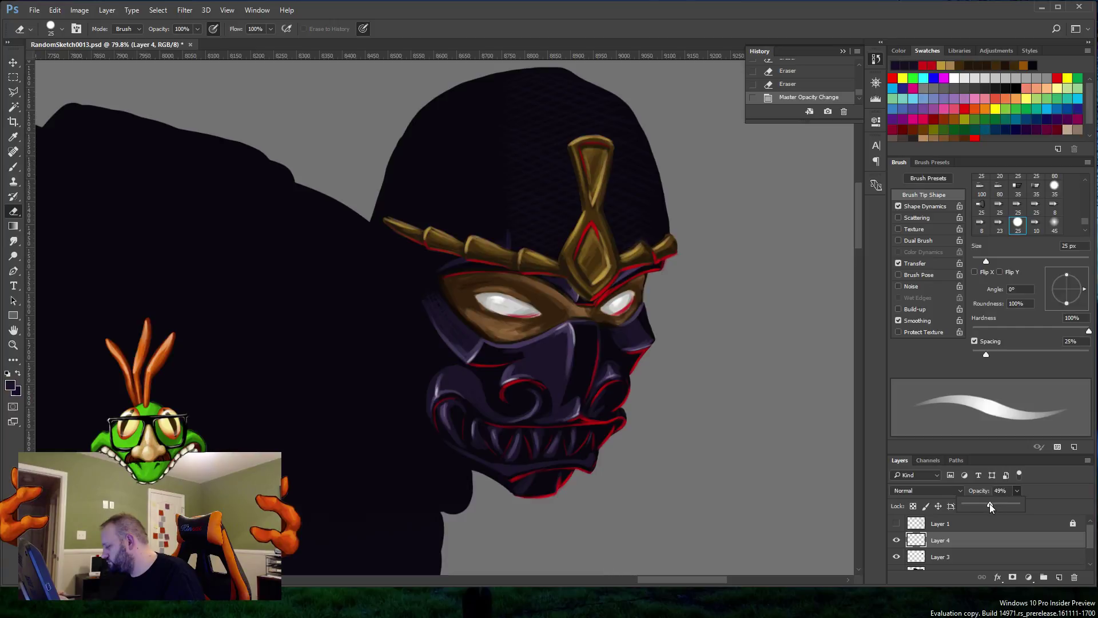
pyautogui.moveTo(989, 505); pyautogui.dragTo(988, 508)
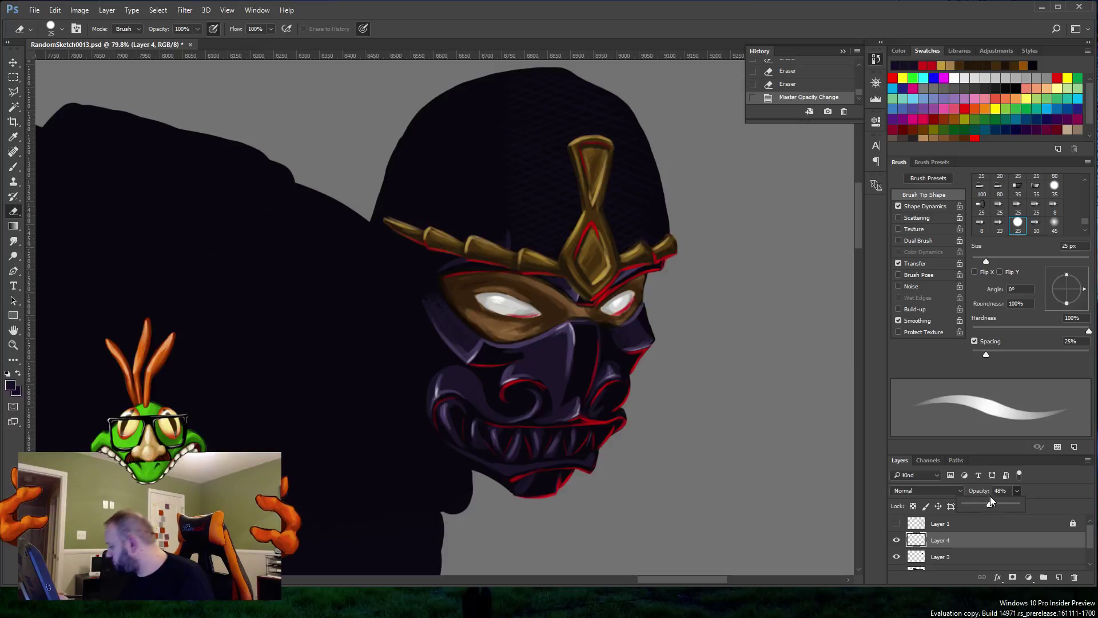
pyautogui.moveTo(988, 504); pyautogui.dragTo(995, 503)
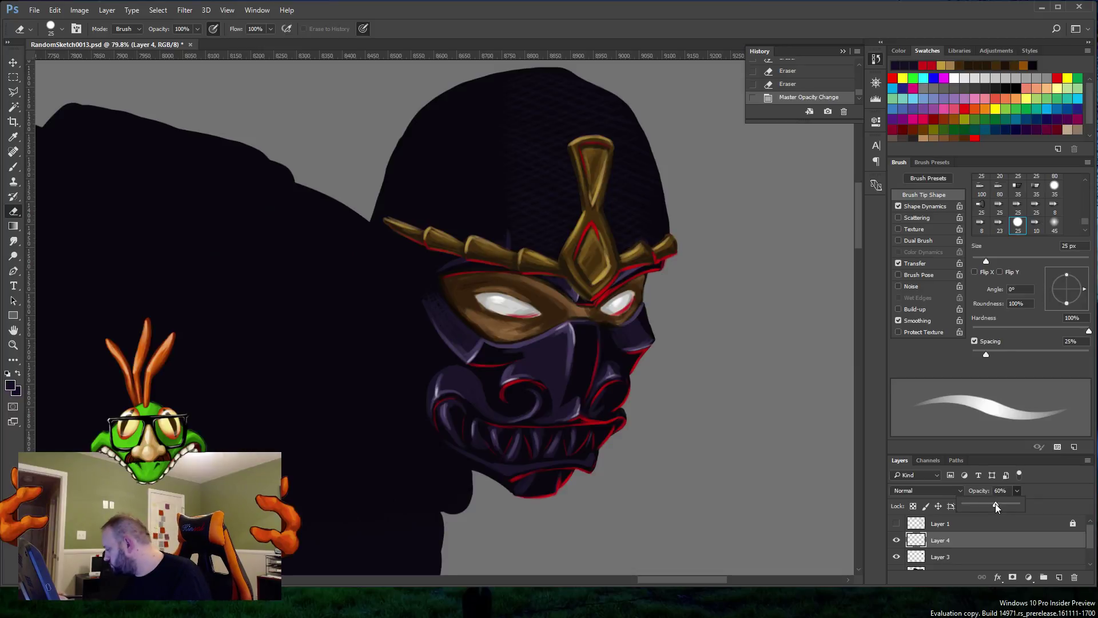
pyautogui.click(1017, 491)
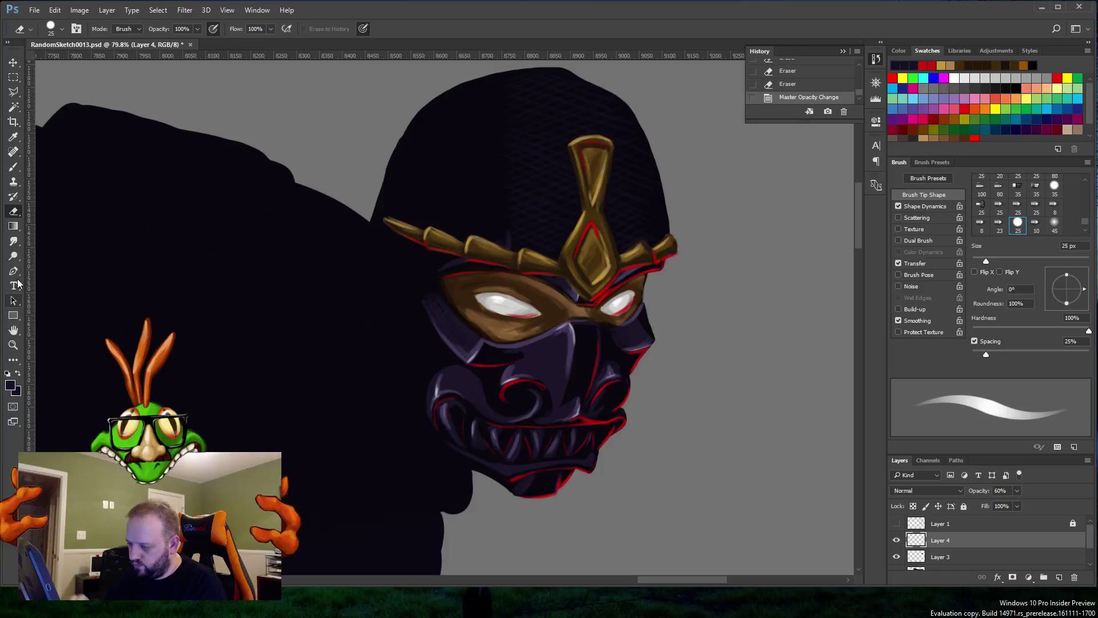
# Step: Switch back to the Brush, add a short stroke near the crown, and merge Layer 4 down into Layer 3
pyautogui.press('b')
pyautogui.press('alt')
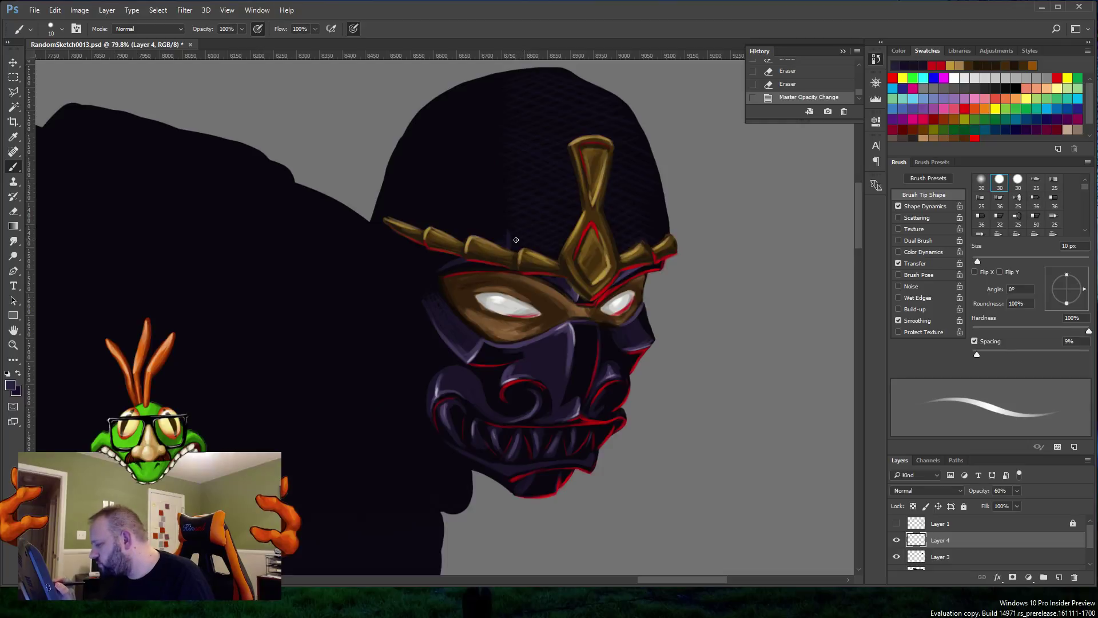
pyautogui.moveTo(519, 240)
pyautogui.mouseDown()
pyautogui.moveTo(529, 237)
pyautogui.moveTo(518, 239)
pyautogui.mouseUp()
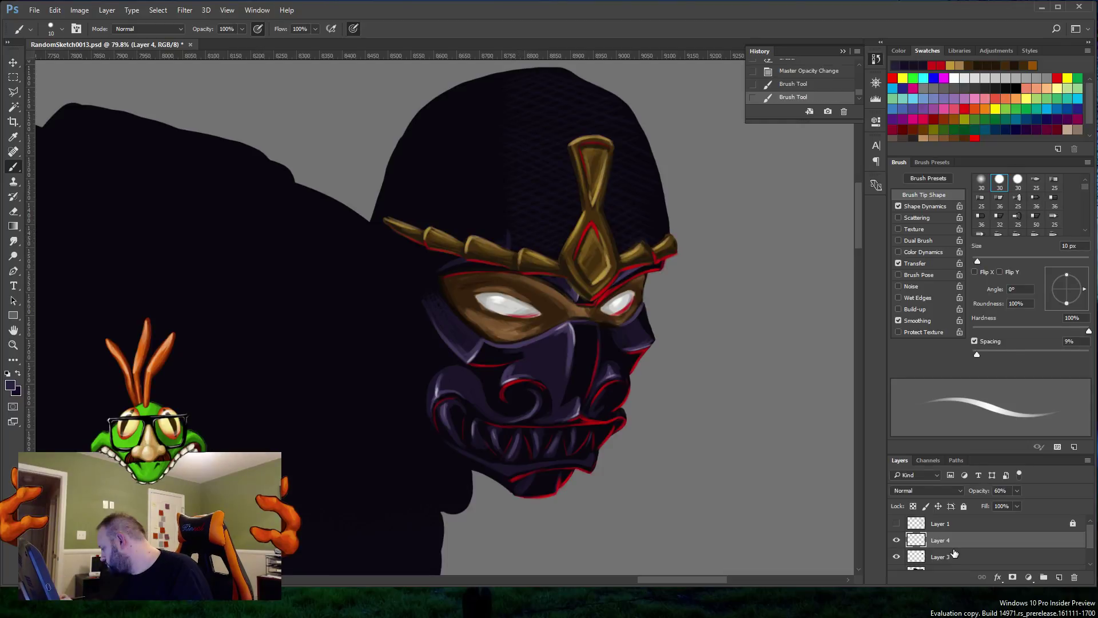
pyautogui.rightClick(993, 525)
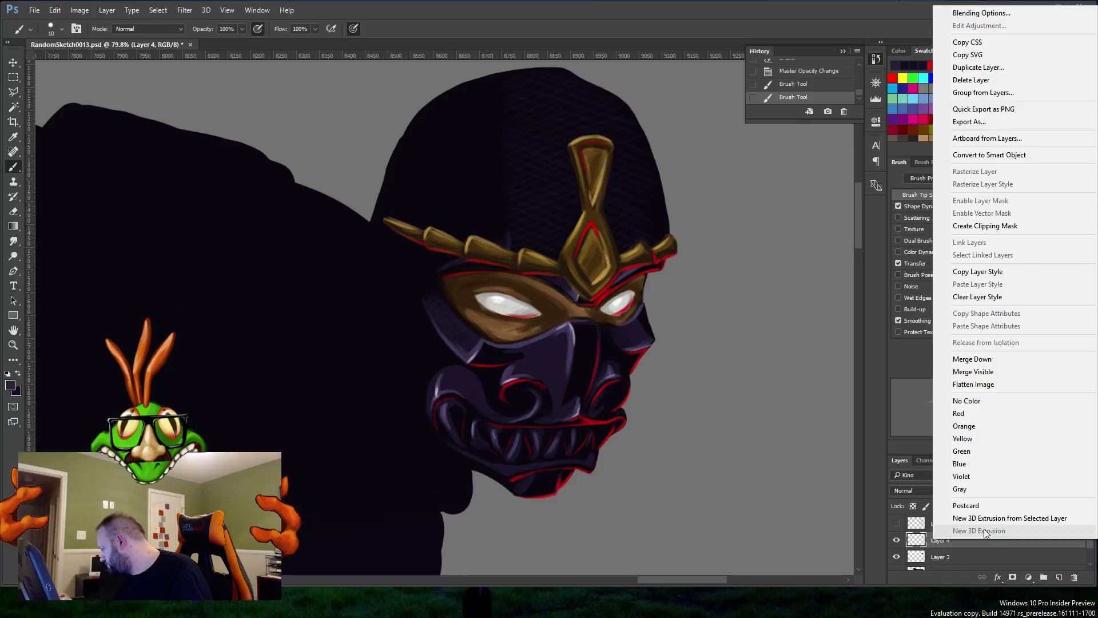
pyautogui.click(976, 360)
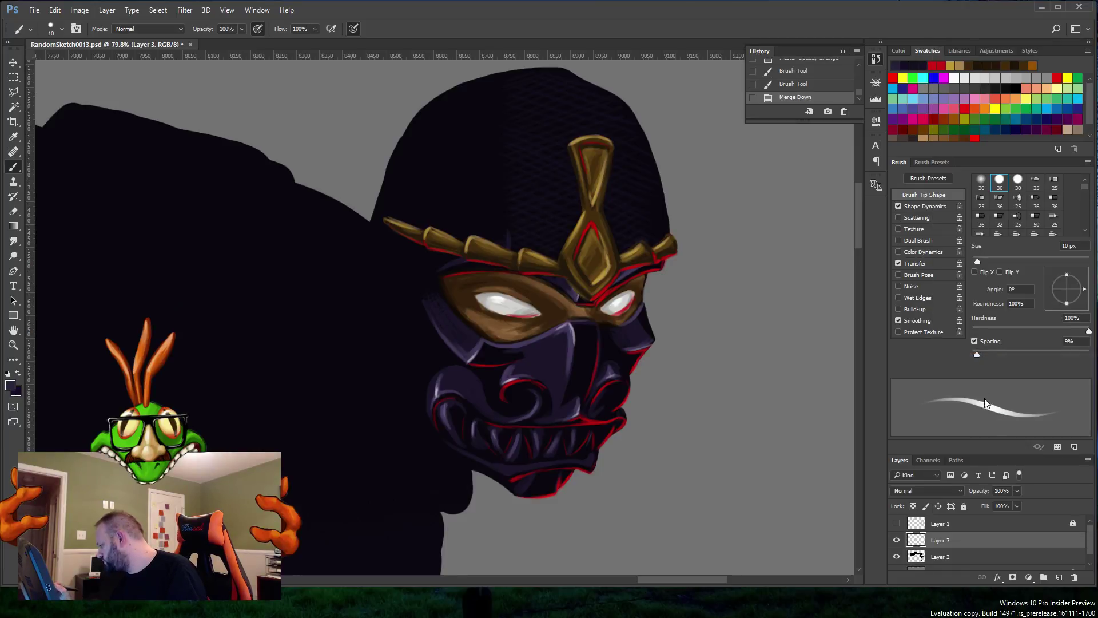
# Step: Create a new layer and dab dark texture along the crown's top edge
pyautogui.click(1059, 579)
pyautogui.click(532, 240)
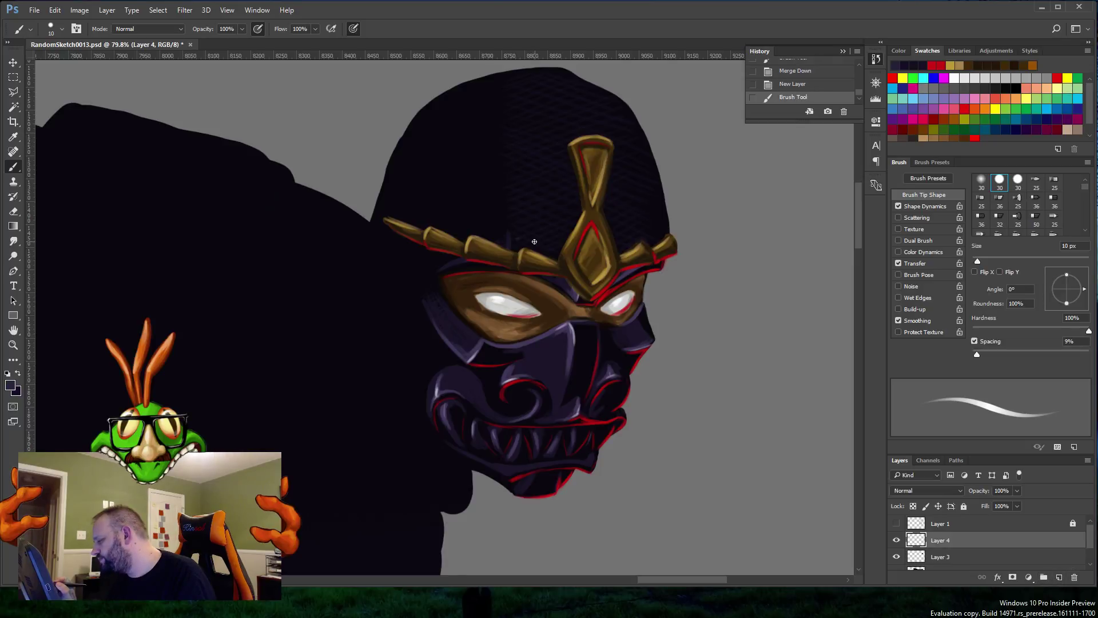
pyautogui.click(534, 240)
pyautogui.click(528, 237)
# Step: Dab texture at the crown's edge and sweep scaly dark strokes across the top of the hood
pyautogui.click(520, 233)
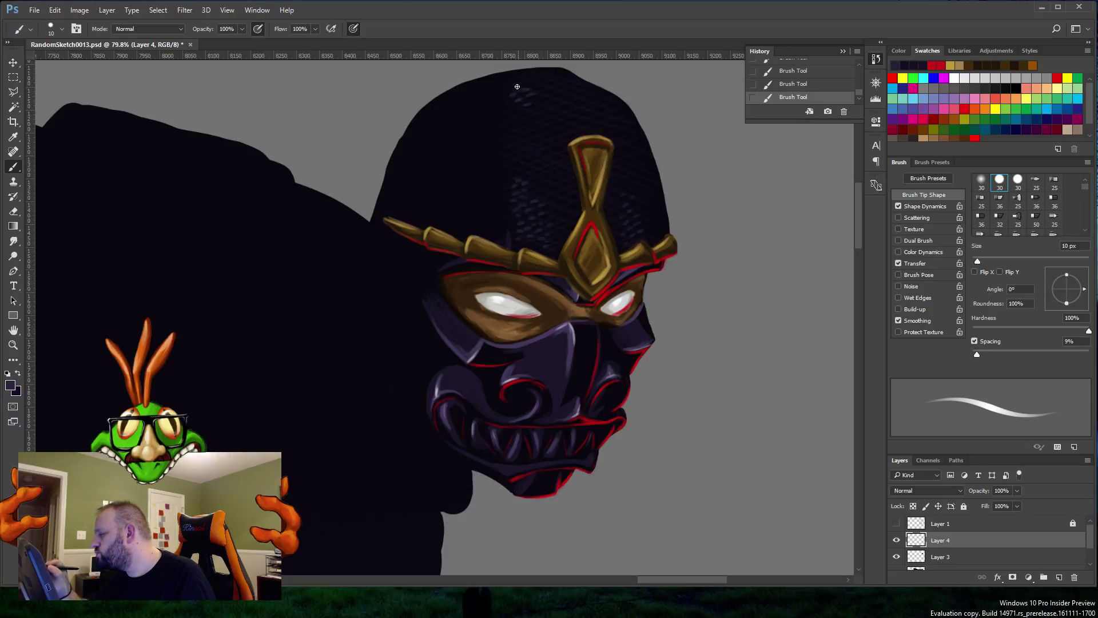
pyautogui.moveTo(512, 90); pyautogui.dragTo(561, 80)
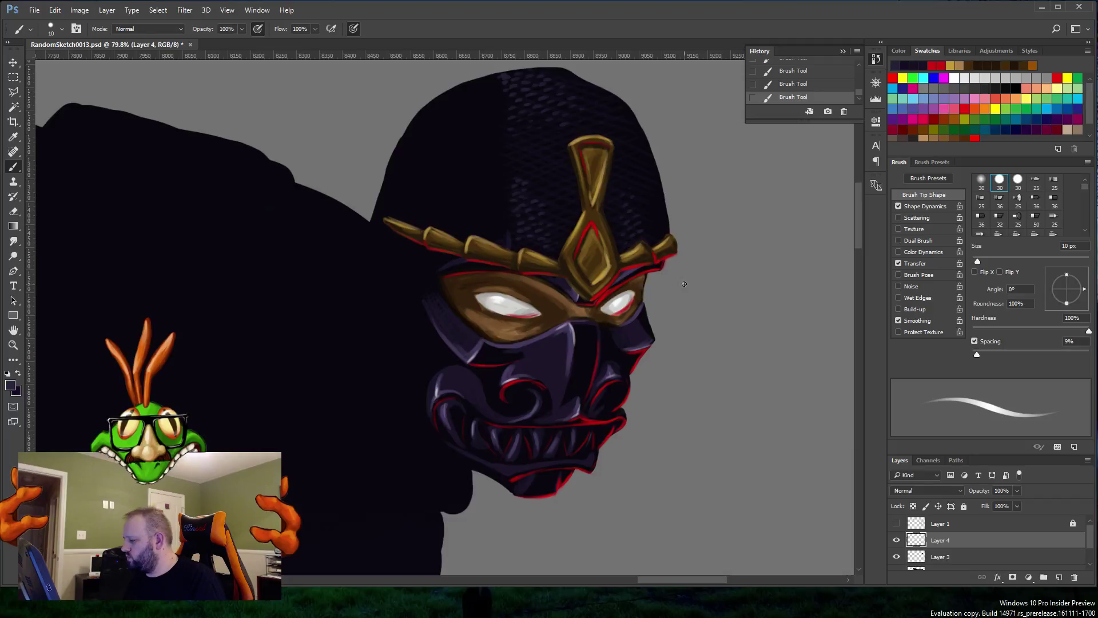
# Step: Zoom out with the Zoom tool to view the whole crouching figure
pyautogui.scroll(-4, 856, 235)
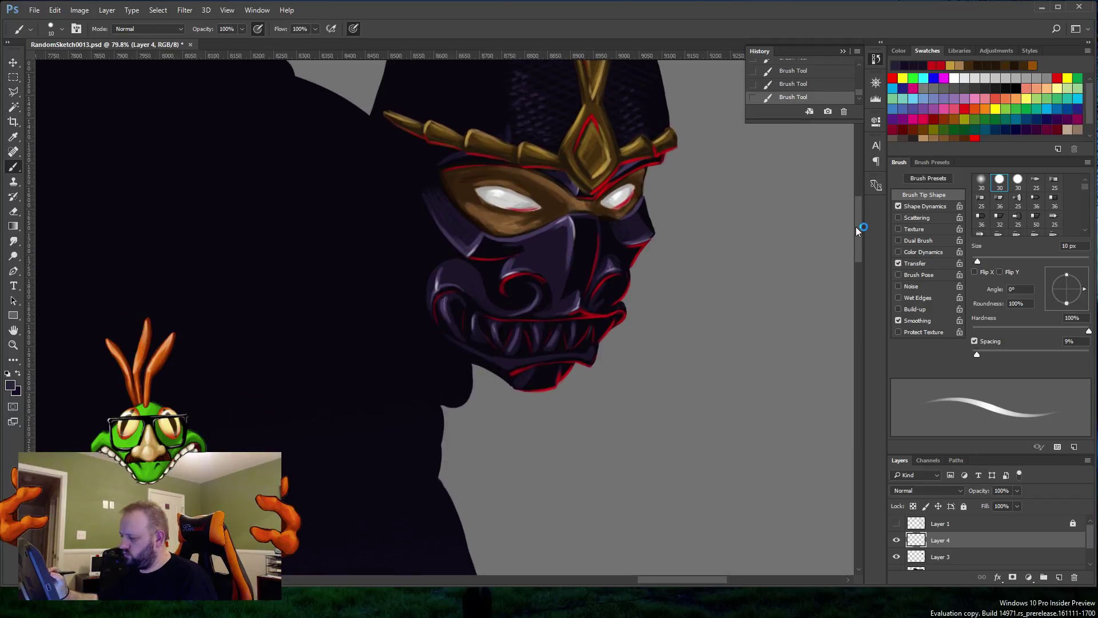
pyautogui.click(12, 345)
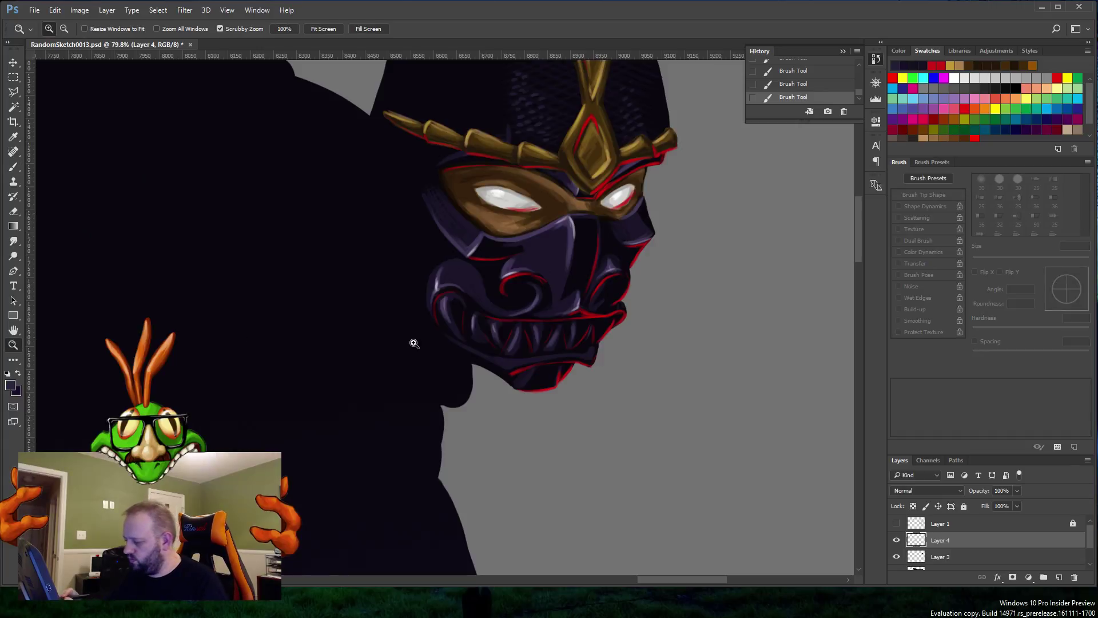
pyautogui.moveTo(406, 348); pyautogui.dragTo(362, 364)
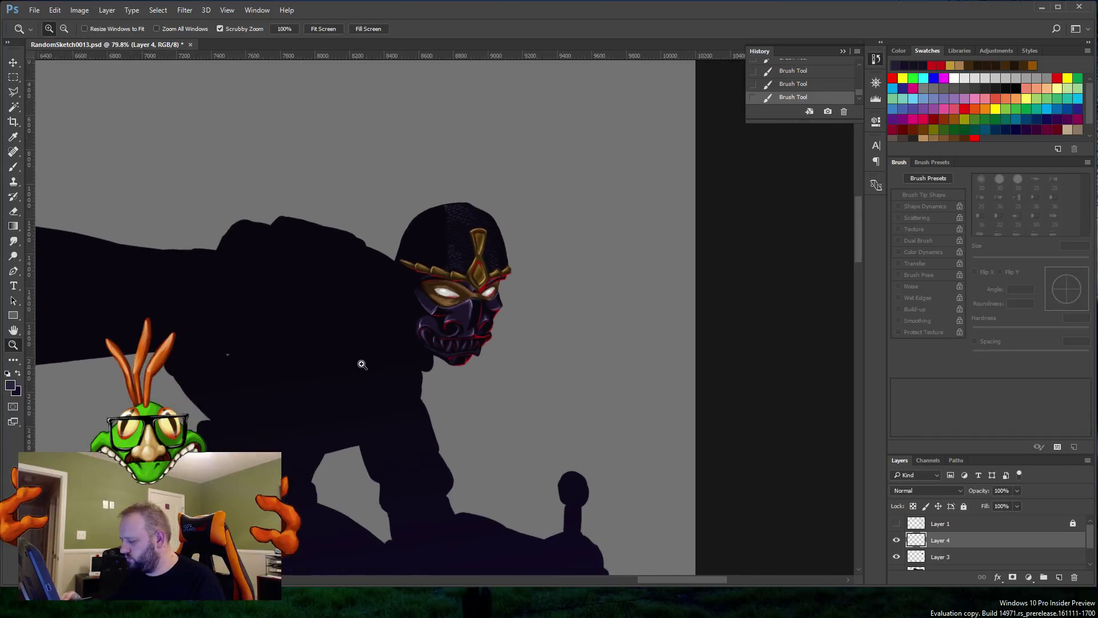
pyautogui.moveTo(859, 283); pyautogui.dragTo(854, 310)
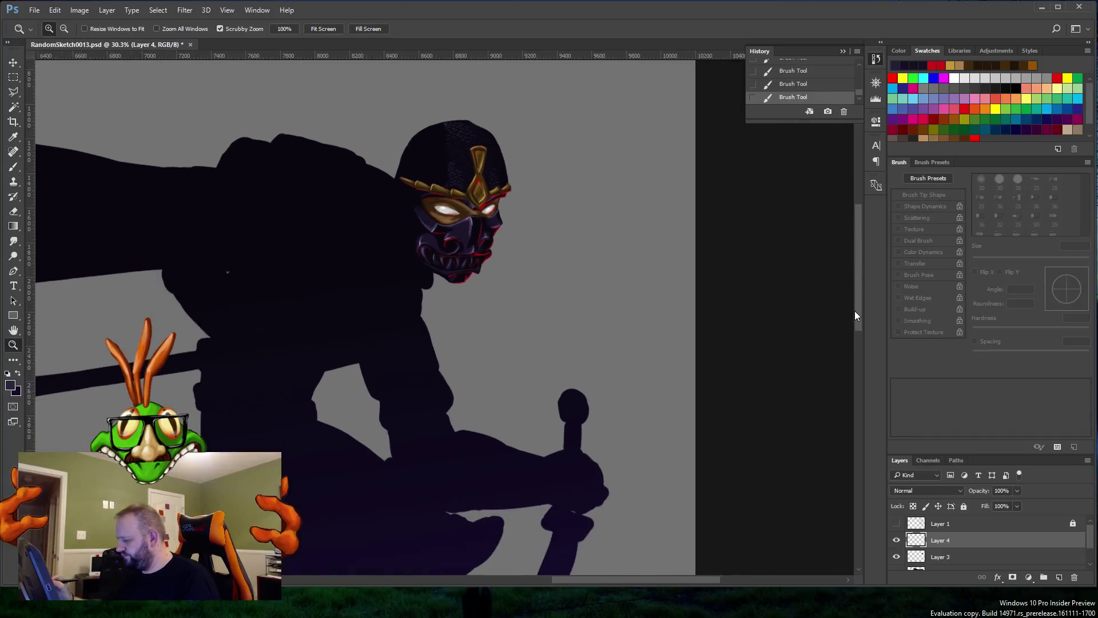
pyautogui.scroll(-3, 855, 315)
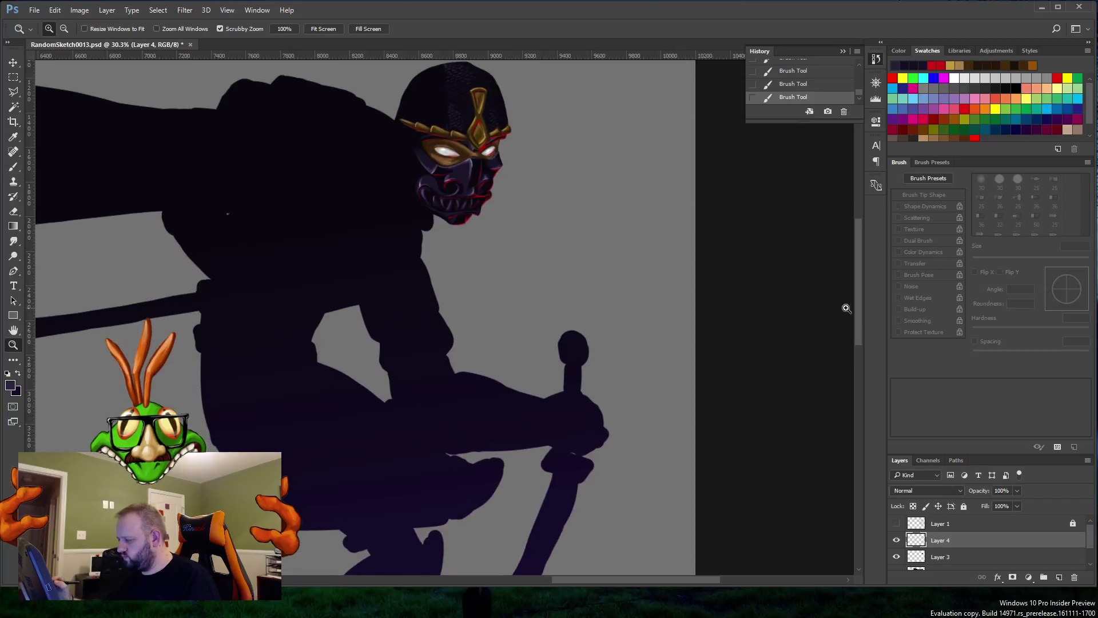
# Step: Turn on Layer 1's sketch lines, then reselect Layer 4 for painting
pyautogui.click(916, 527)
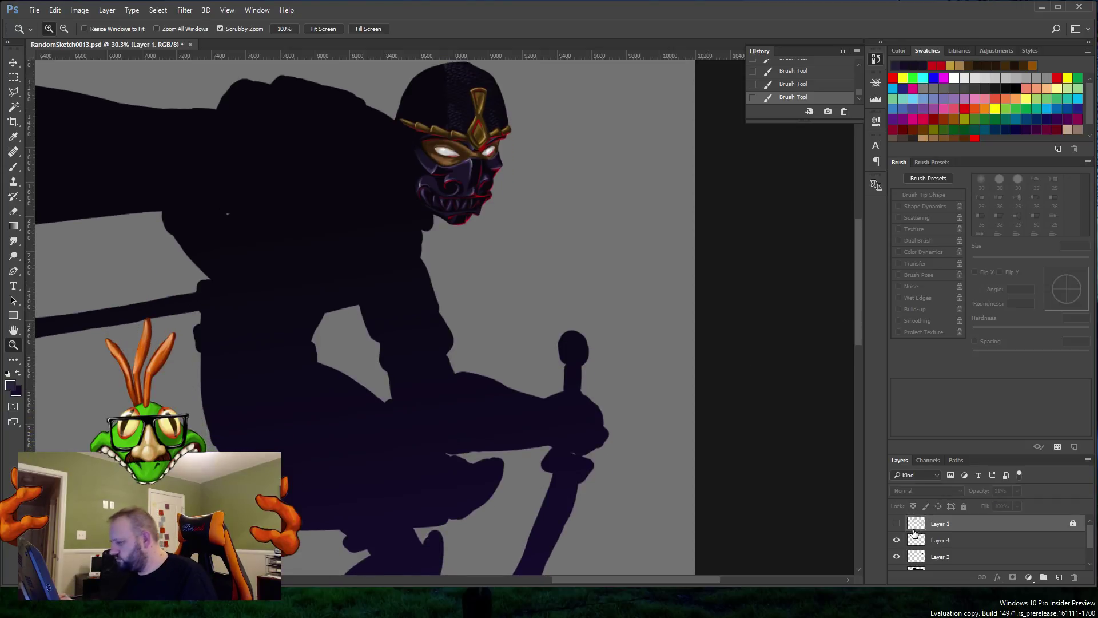
pyautogui.click(896, 523)
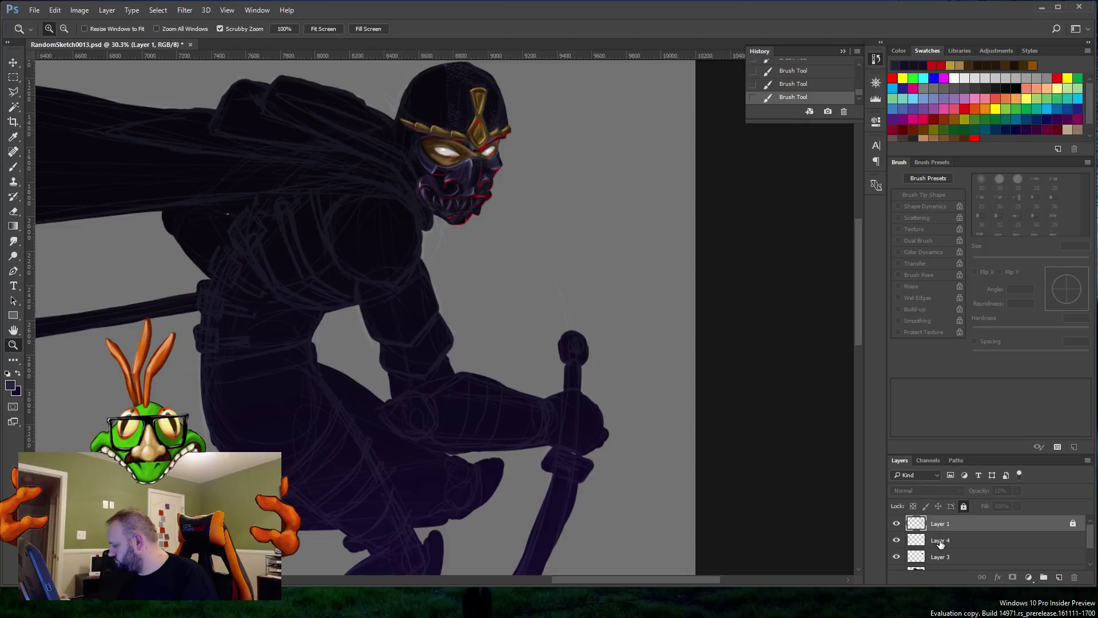
pyautogui.click(930, 541)
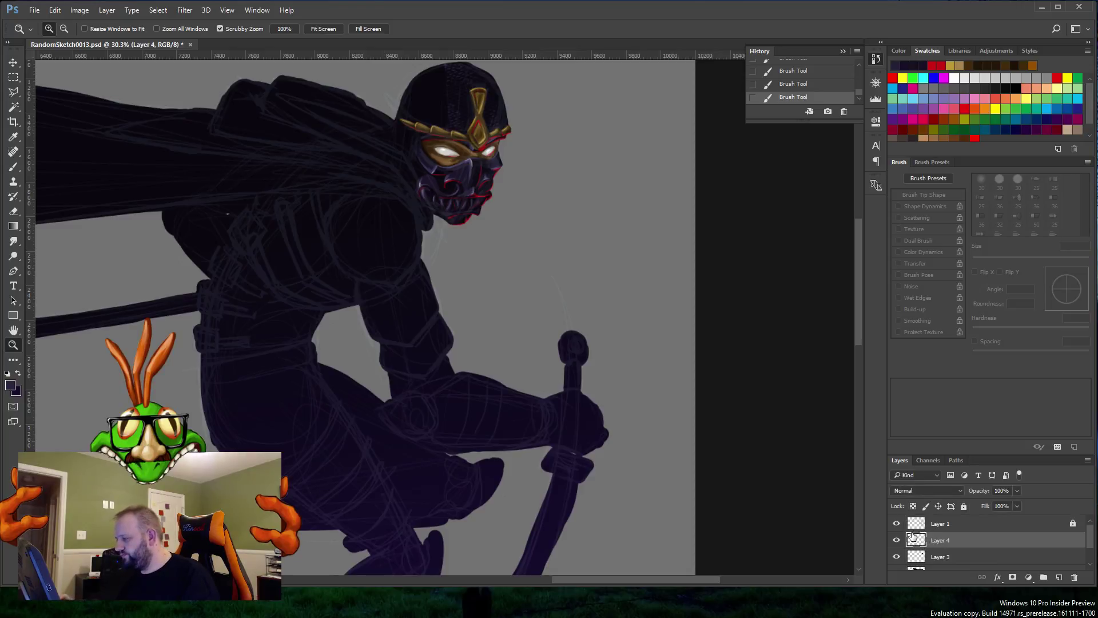
# Step: Merge the hood texture on Layer 4 down into Layer 3
pyautogui.rightClick(919, 544)
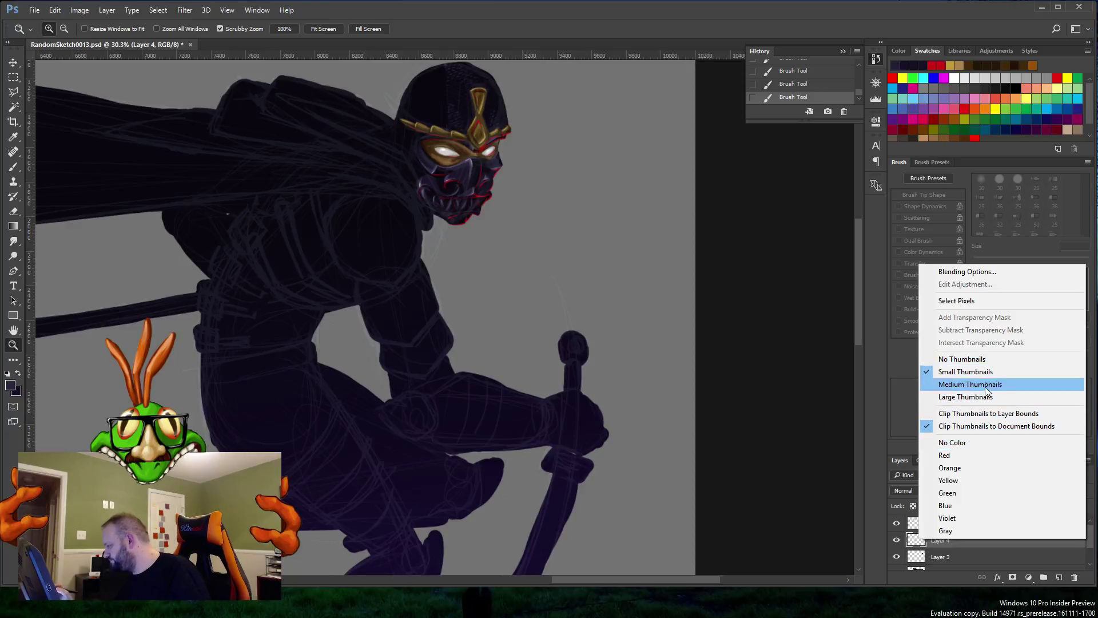
pyautogui.click(910, 545)
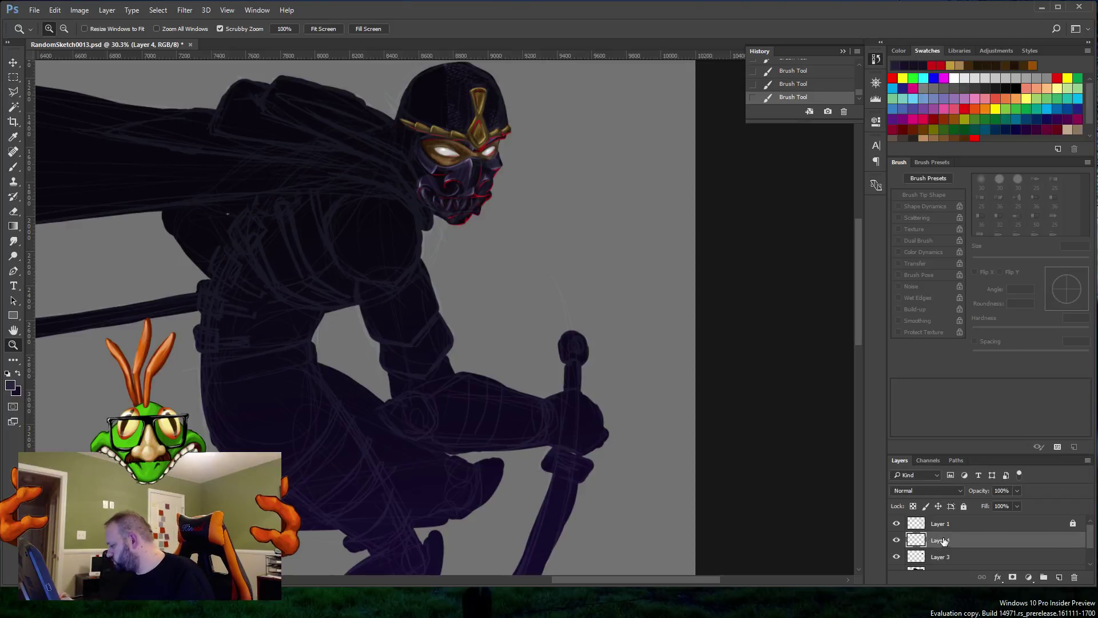
pyautogui.rightClick(948, 537)
pyautogui.click(980, 358)
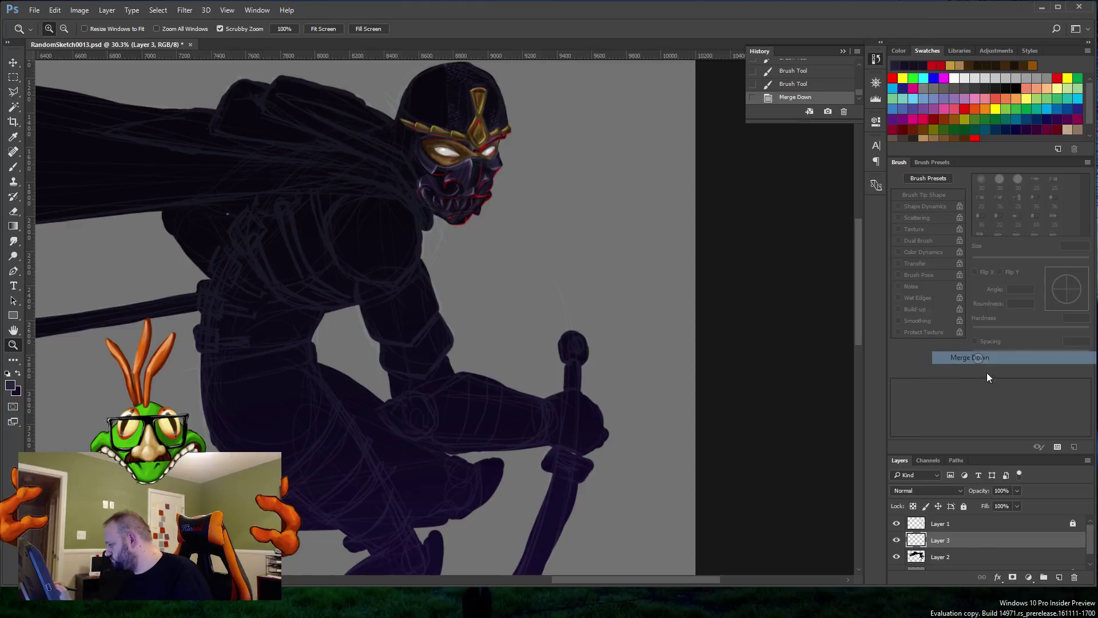
# Step: Reselect Layer 3 and toggle its visibility twice to check the merged result
pyautogui.click(949, 558)
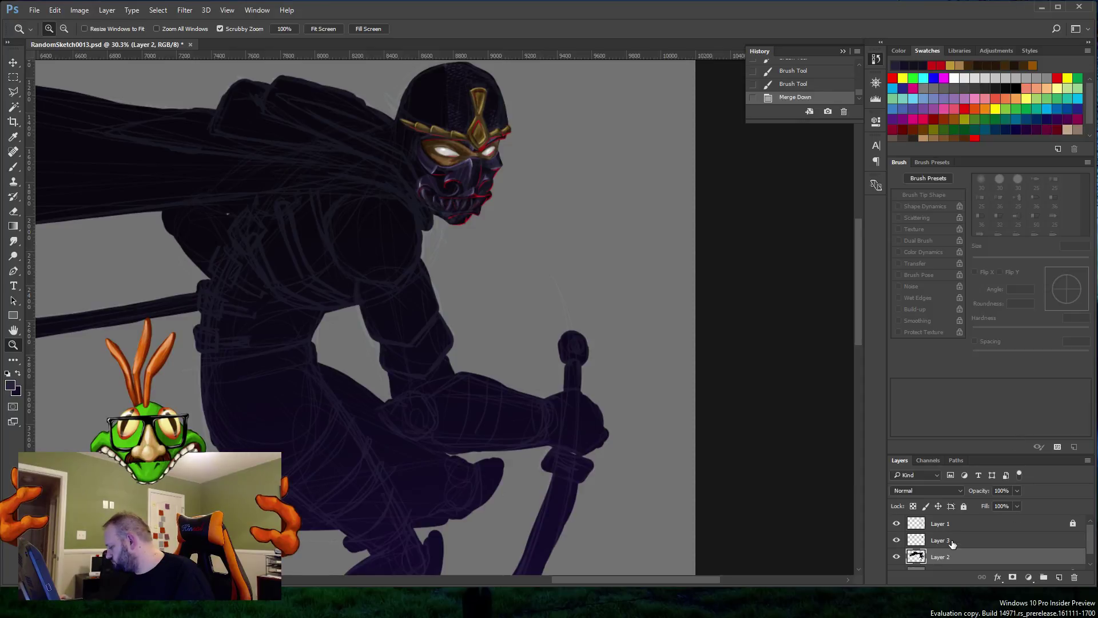
pyautogui.click(938, 544)
pyautogui.click(897, 541)
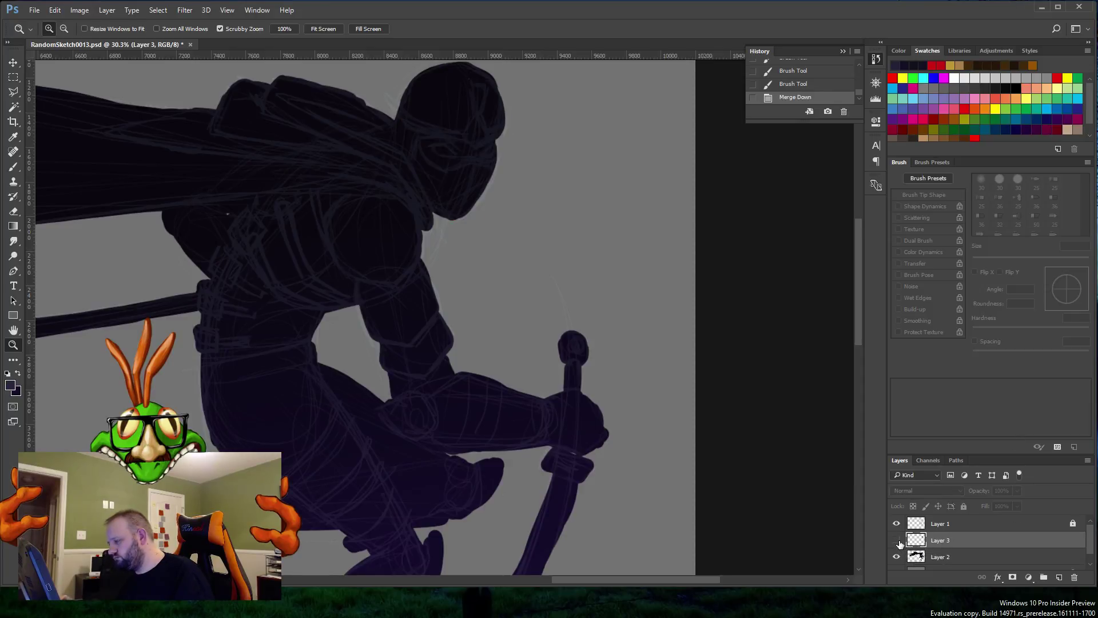
pyautogui.click(897, 540)
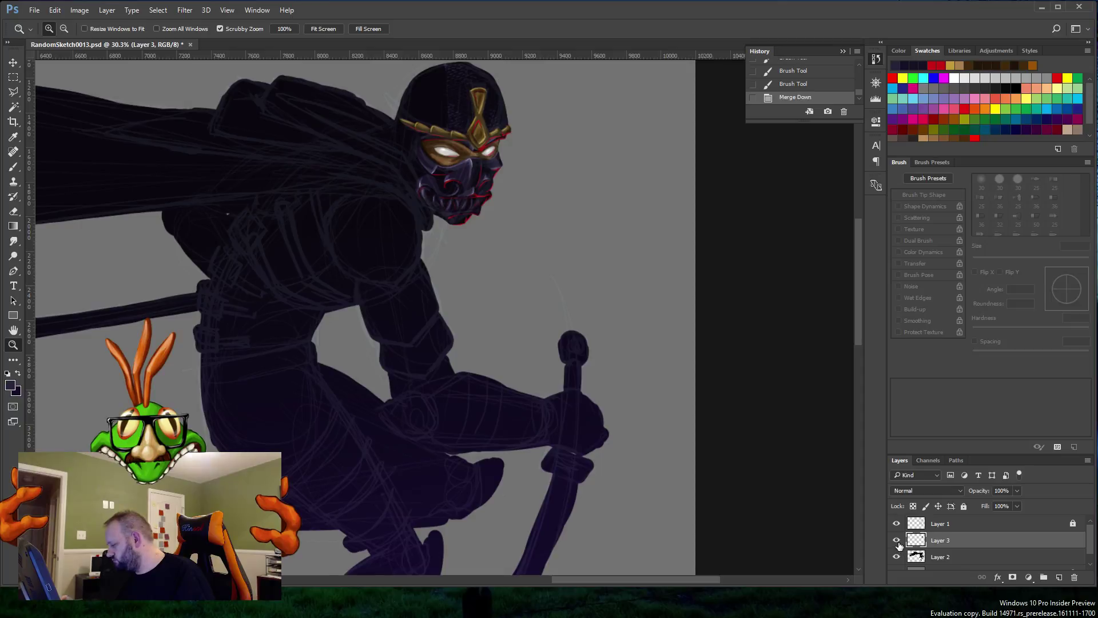
pyautogui.click(897, 540)
pyautogui.click(897, 541)
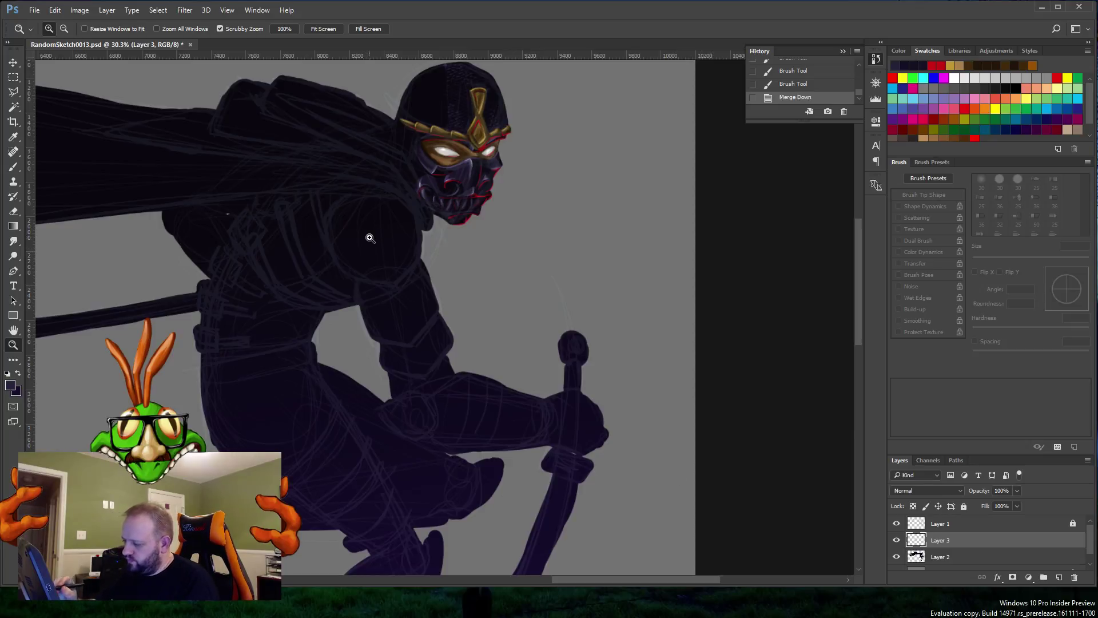
pyautogui.click(388, 238)
# Step: Paint a few small strokes and a short curved stroke on the dark body with the Brush
pyautogui.moveTo(387, 238); pyautogui.dragTo(410, 235)
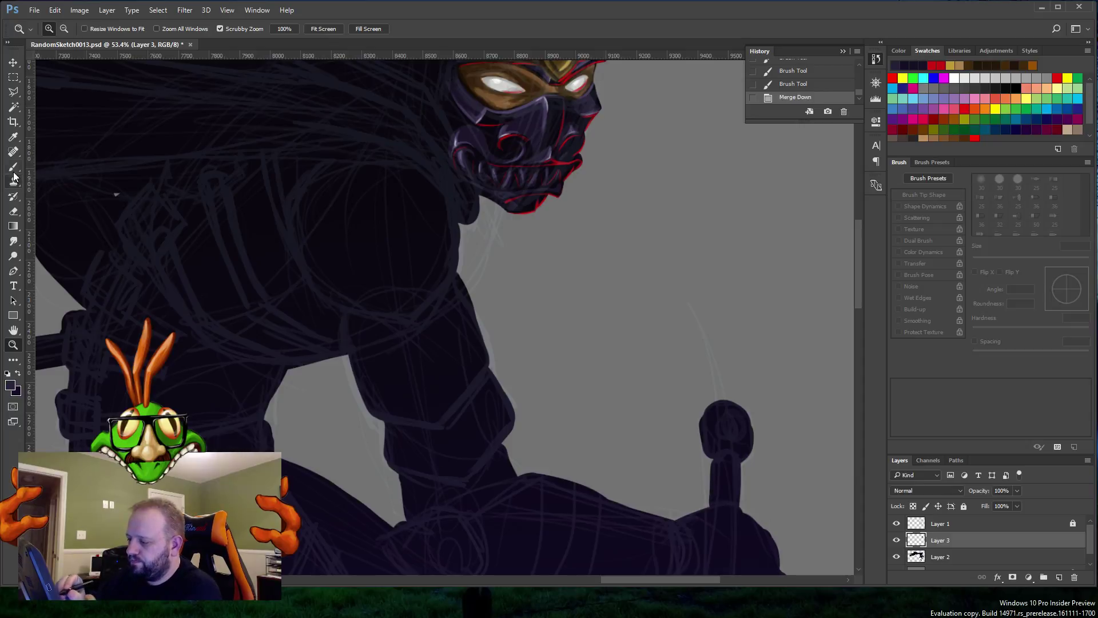
pyautogui.press('b')
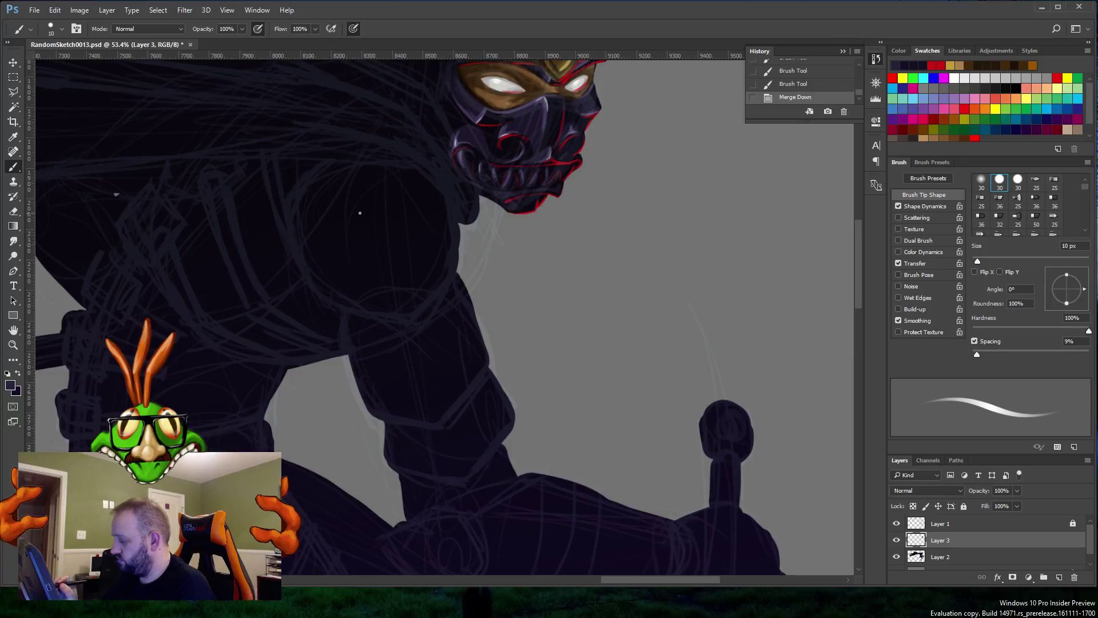
pyautogui.click(326, 226)
pyautogui.click(327, 225)
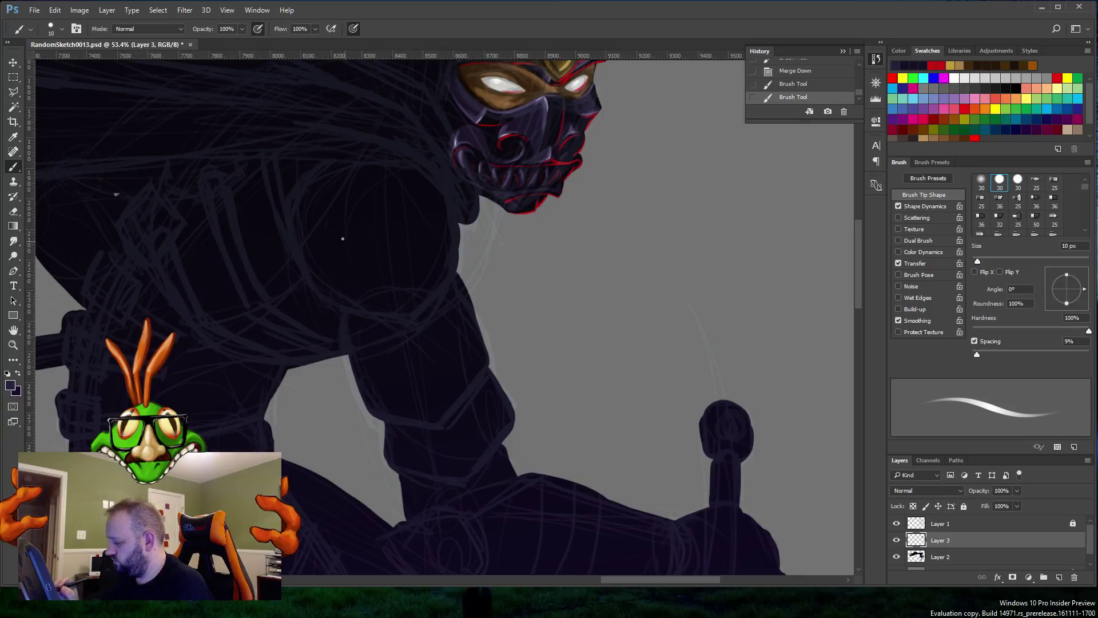
pyautogui.moveTo(324, 231); pyautogui.dragTo(338, 218)
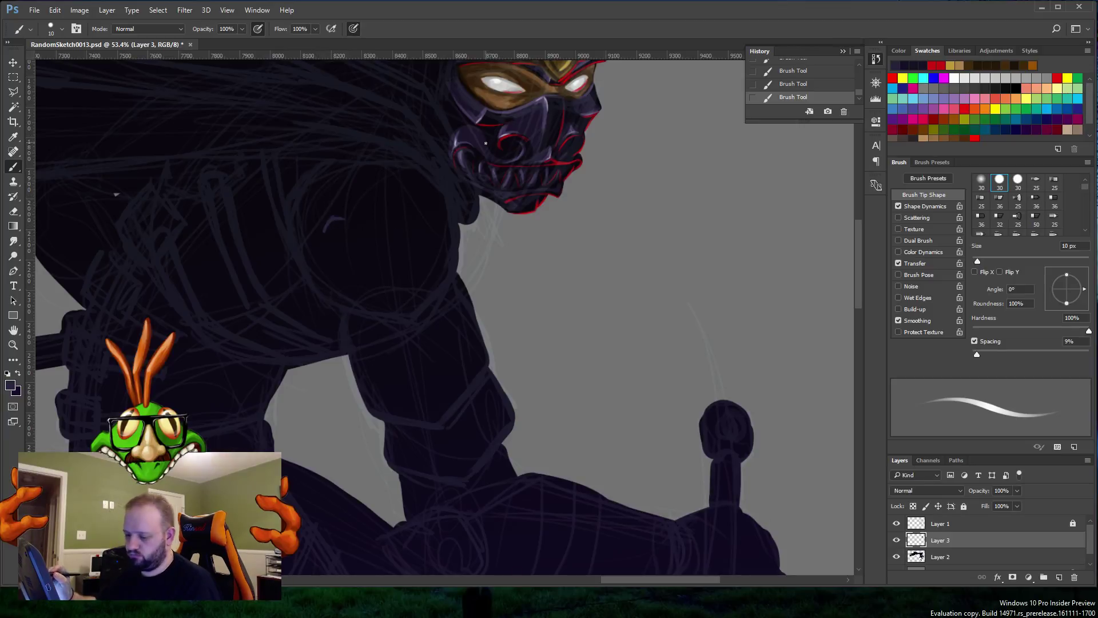
# Step: Sample a dark colour from the mask and paint a small dark-purple mark on the shoulder
pyautogui.press('ctrl')
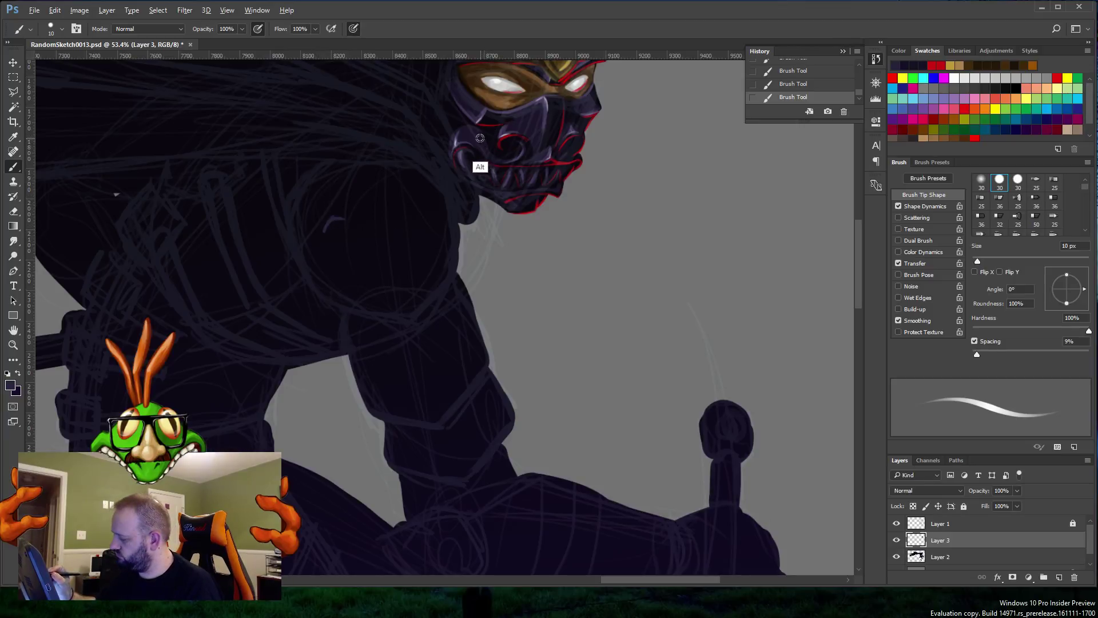
pyautogui.keyDown('alt'); pyautogui.click(478, 135); pyautogui.keyUp('alt')
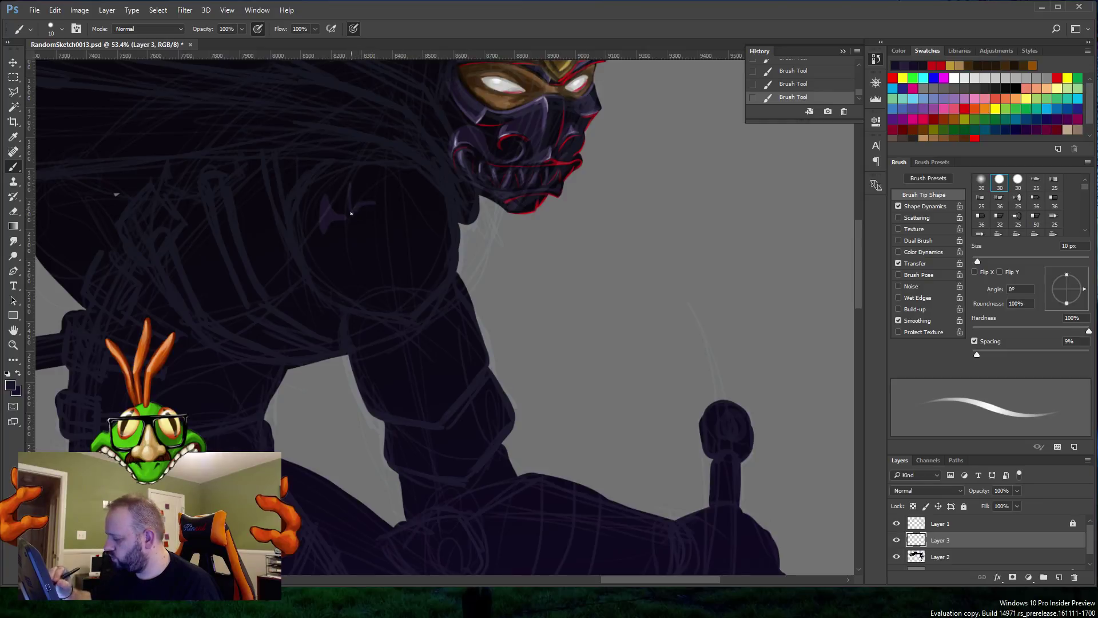
pyautogui.moveTo(351, 198); pyautogui.dragTo(350, 208)
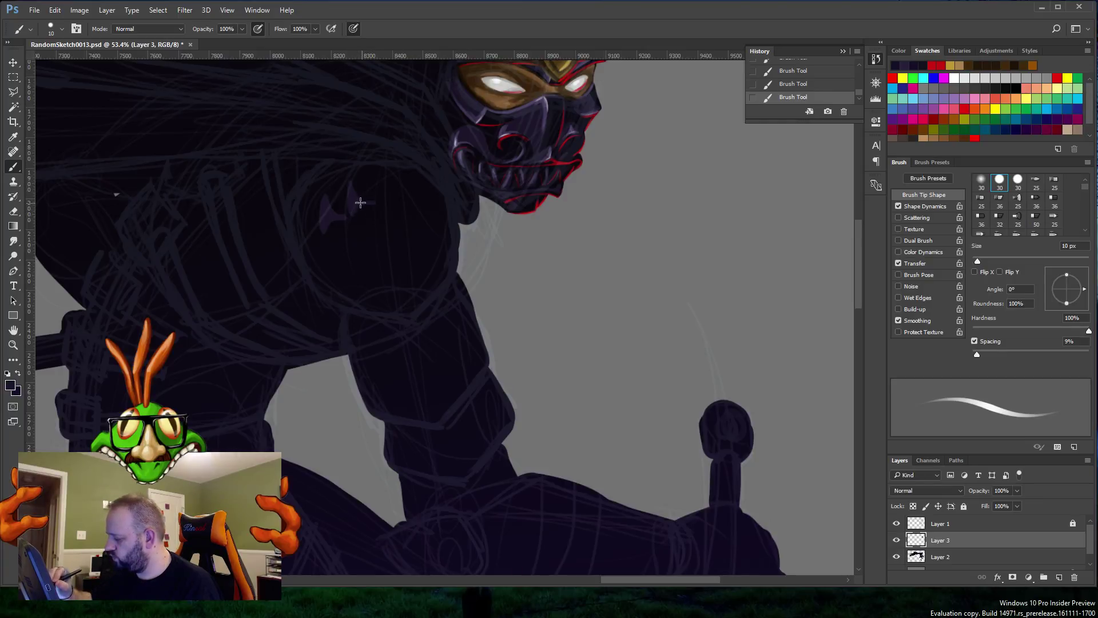
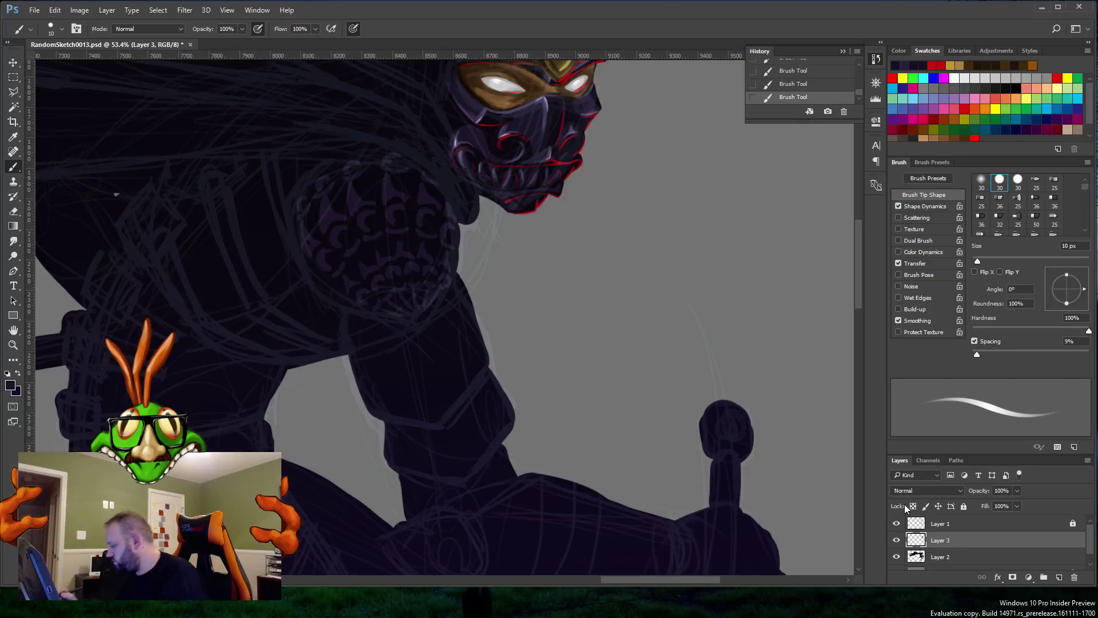
# Step: Hide Layer 1 so the sketch's construction lines no longer show over the painting
pyautogui.click(897, 523)
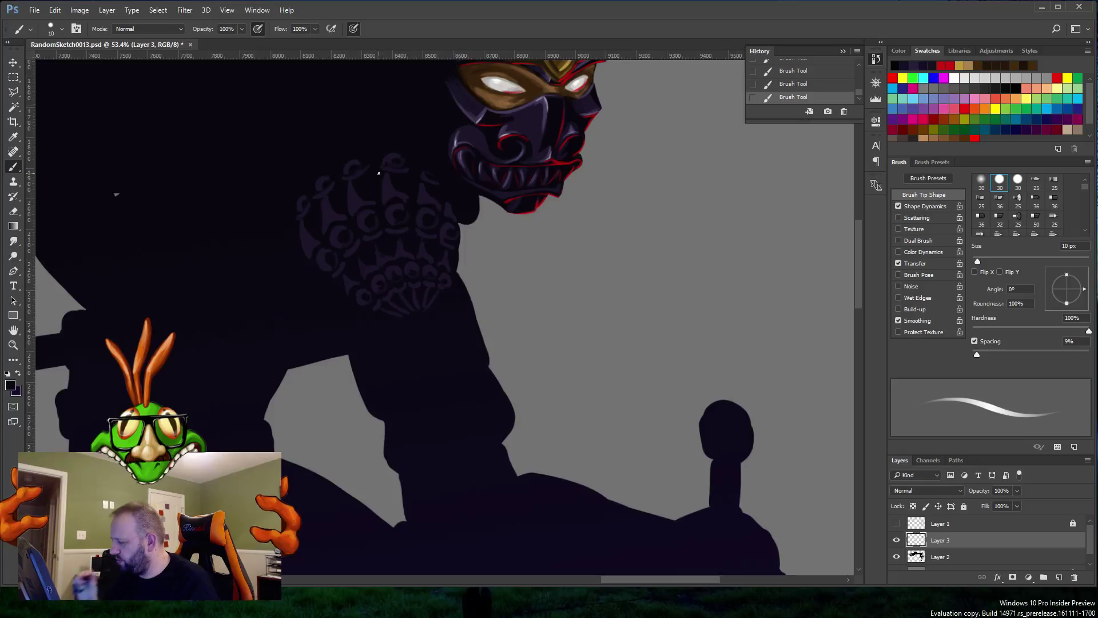
# Step: Sample a colour from the mask's mouth and highlight three shoulder-armor studs with it
pyautogui.keyDown('alt'); pyautogui.click(465, 140); pyautogui.keyUp('alt')
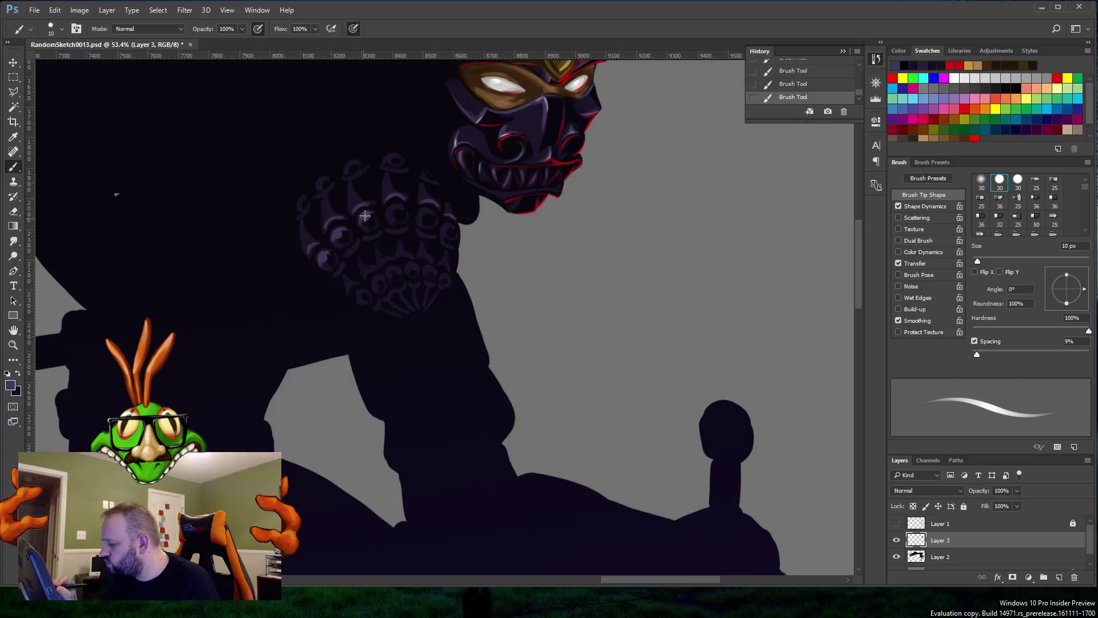
pyautogui.click(396, 209)
pyautogui.click(426, 214)
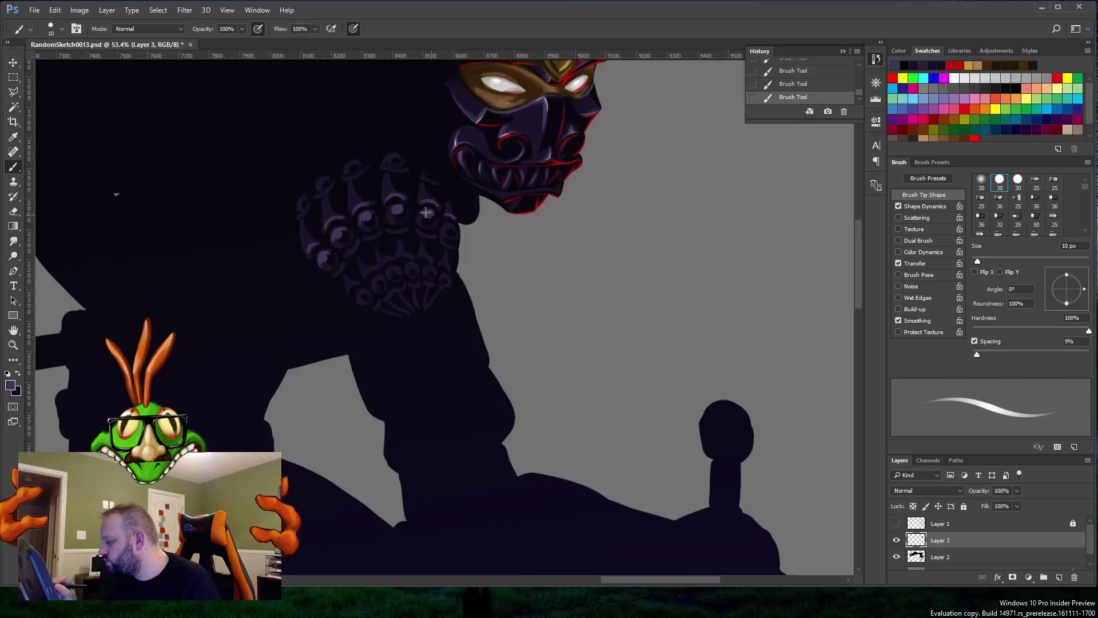
pyautogui.click(450, 227)
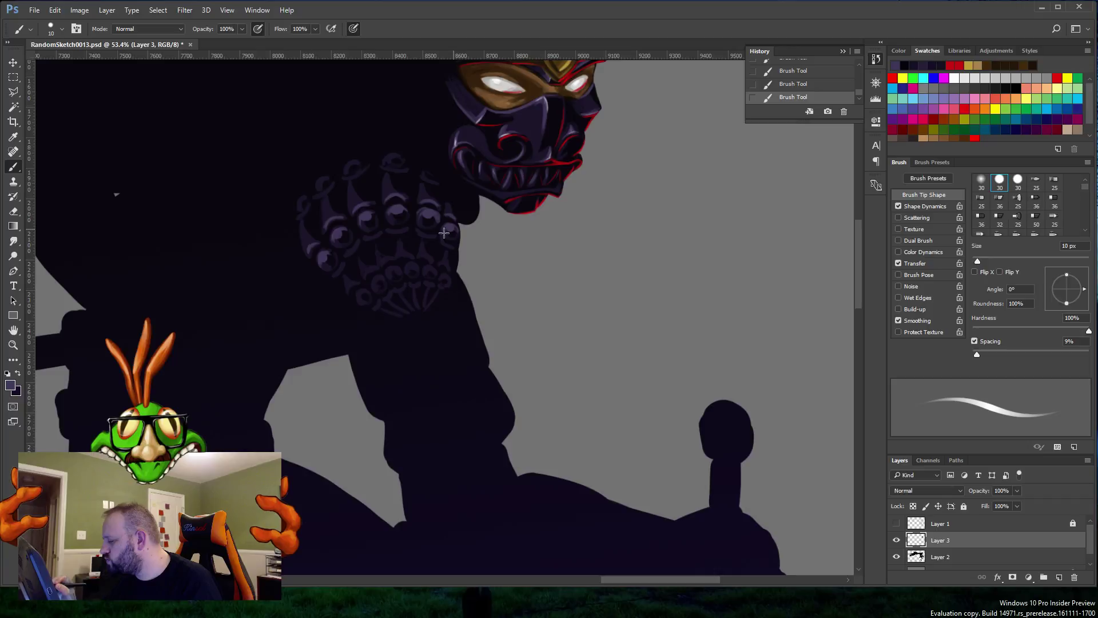
# Step: Dab bright highlights onto three of the upper shoulder-armor studs
pyautogui.click(323, 182)
pyautogui.click(351, 166)
pyautogui.click(392, 157)
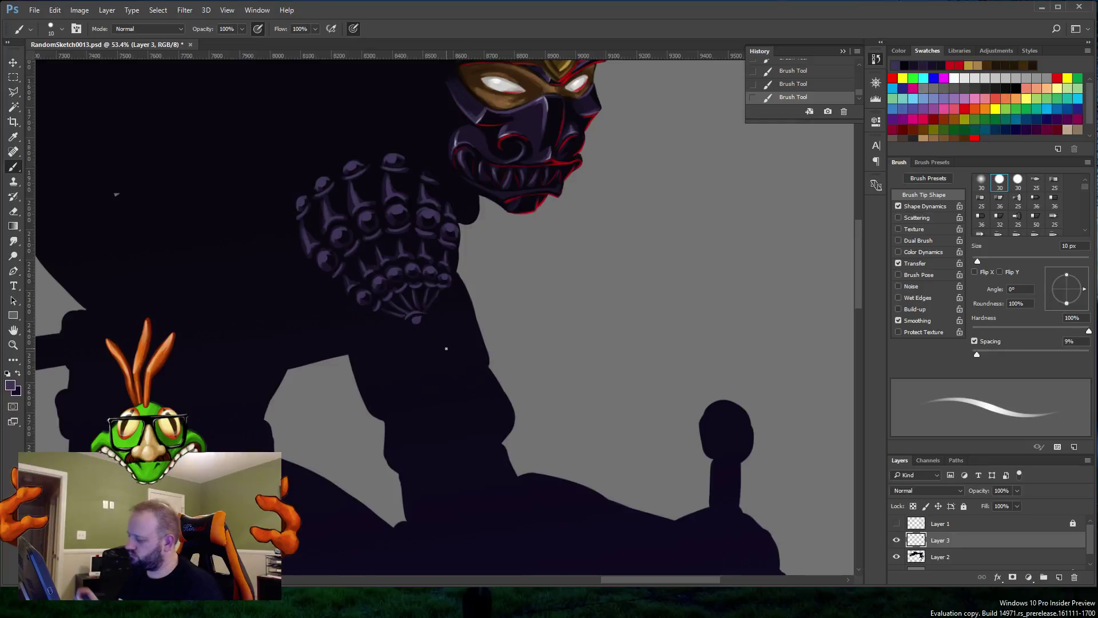
# Step: Sample a colour from the lower studs, then pick up the mask outline's red as foreground
pyautogui.keyDown('alt'); pyautogui.click(350, 204); pyautogui.keyUp('alt')
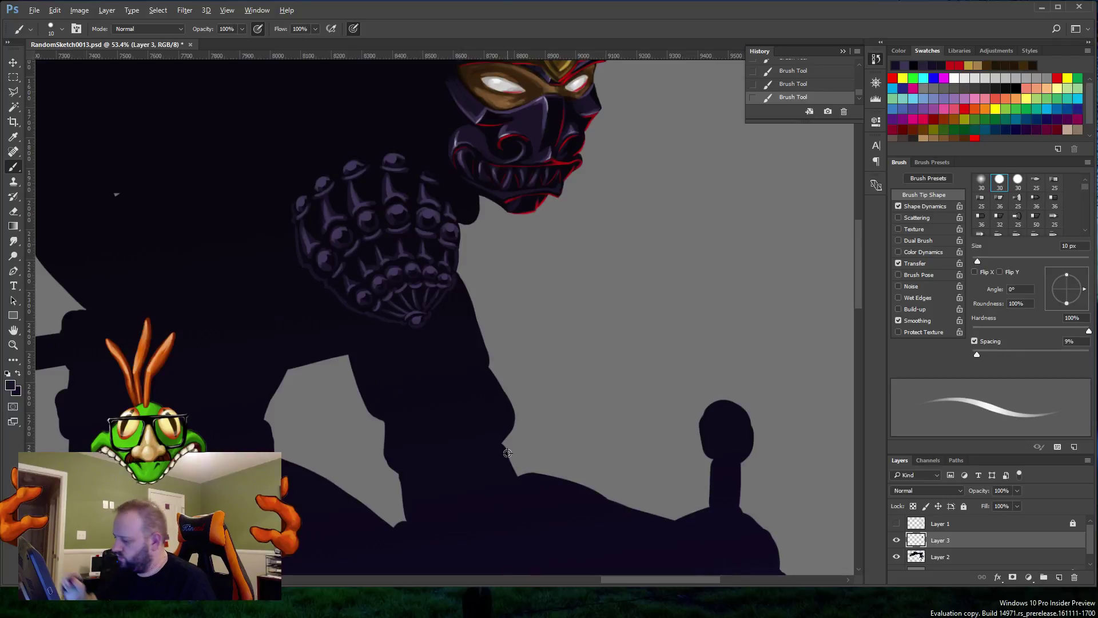
pyautogui.keyDown('alt'); pyautogui.click(559, 163); pyautogui.keyUp('alt')
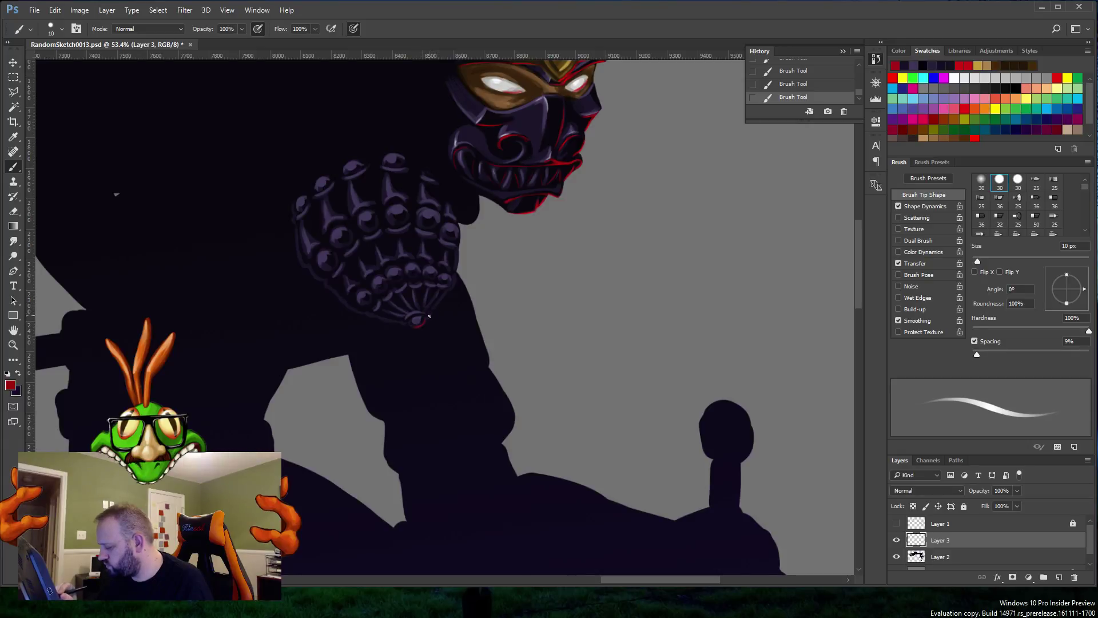
# Step: Paint red rims along the armor's lower and right edges, then sample the forehead's grey-purple
pyautogui.moveTo(419, 325); pyautogui.dragTo(429, 316)
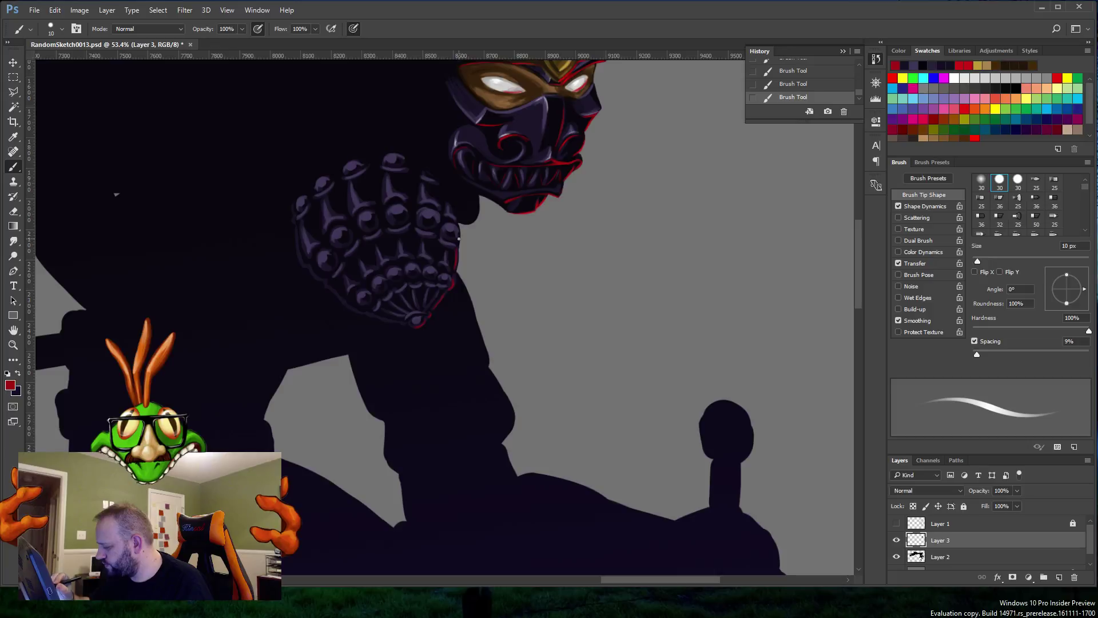
pyautogui.moveTo(456, 264); pyautogui.dragTo(458, 245)
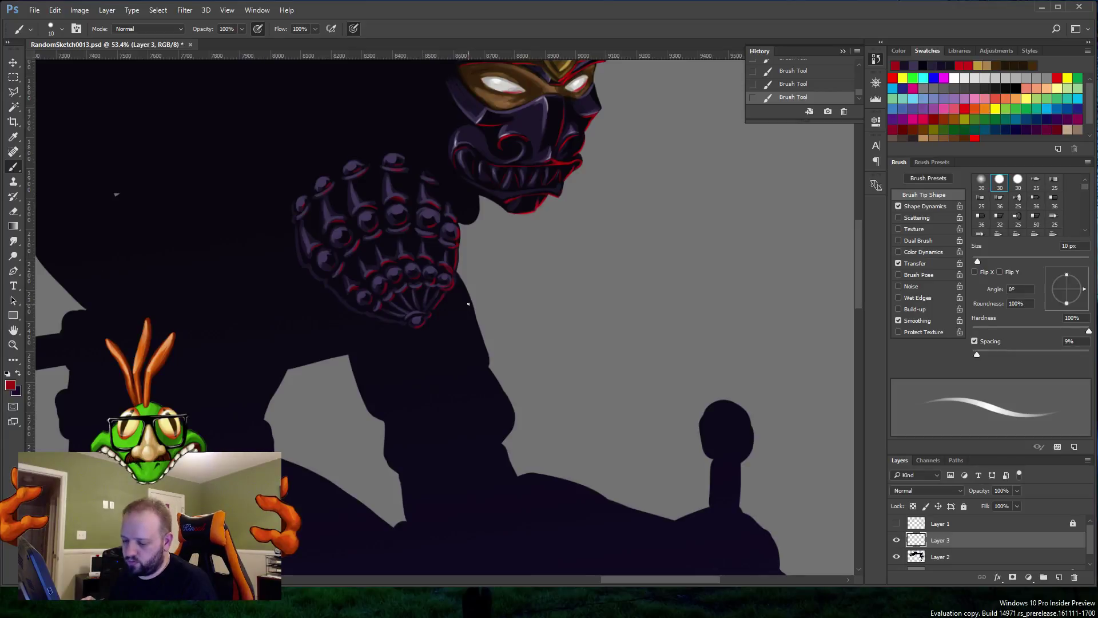
pyautogui.keyDown('alt'); pyautogui.click(544, 97); pyautogui.keyUp('alt')
# Step: Choose a light grey-lavender and dab highlights on three forearm guard spheres
pyautogui.keyDown('alt'); pyautogui.click(544, 98); pyautogui.keyUp('alt')
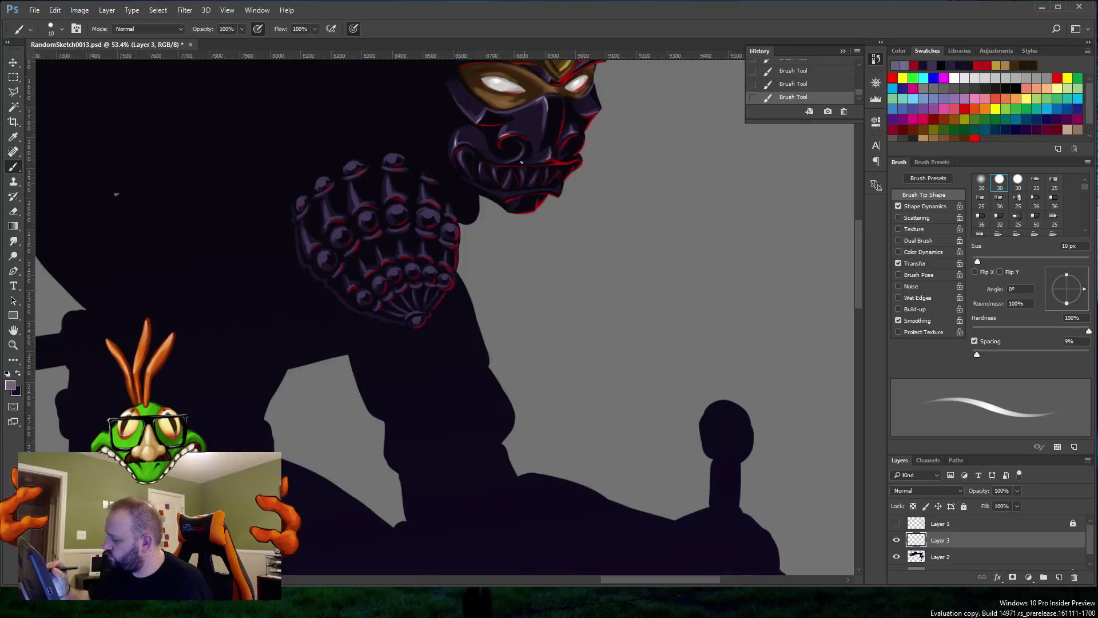
pyautogui.keyDown('alt'); pyautogui.click(496, 204); pyautogui.keyUp('alt')
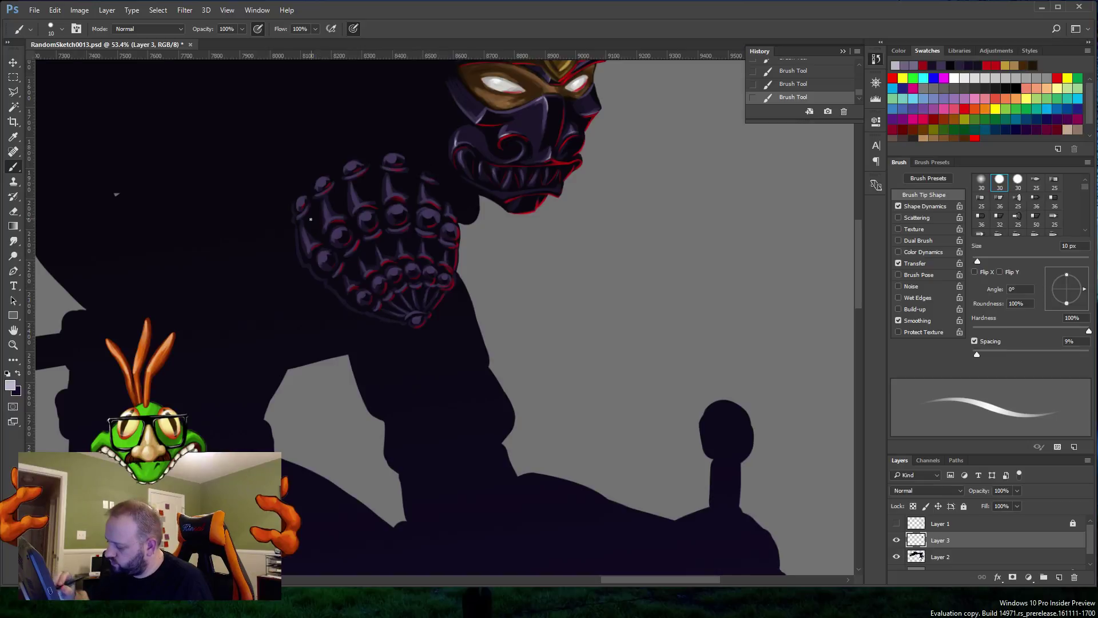
pyautogui.moveTo(308, 248); pyautogui.dragTo(314, 245)
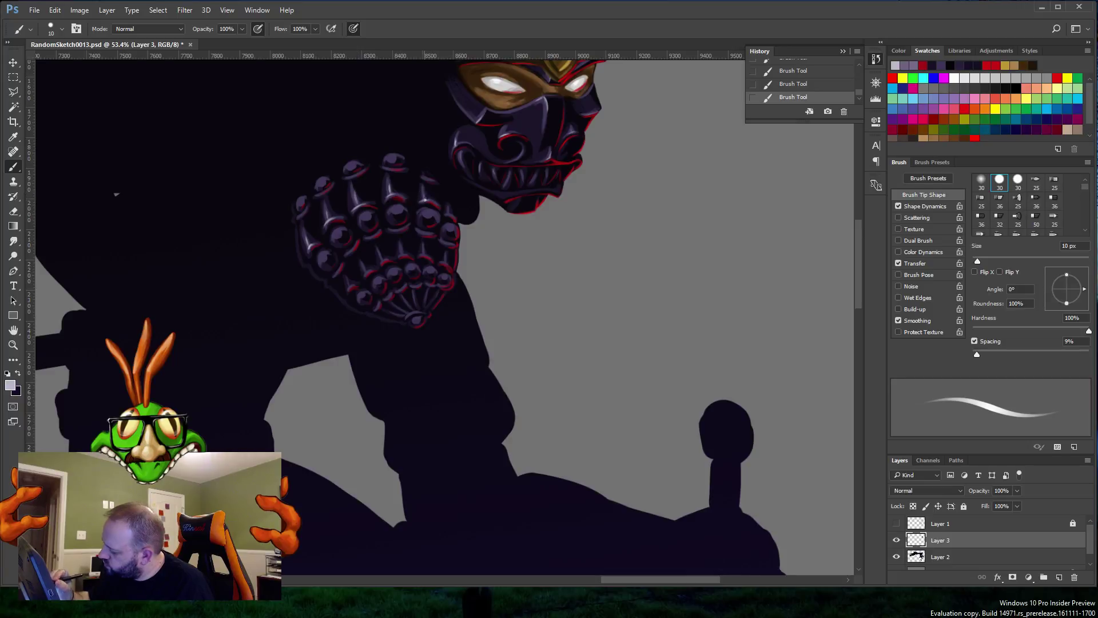
pyautogui.click(322, 259)
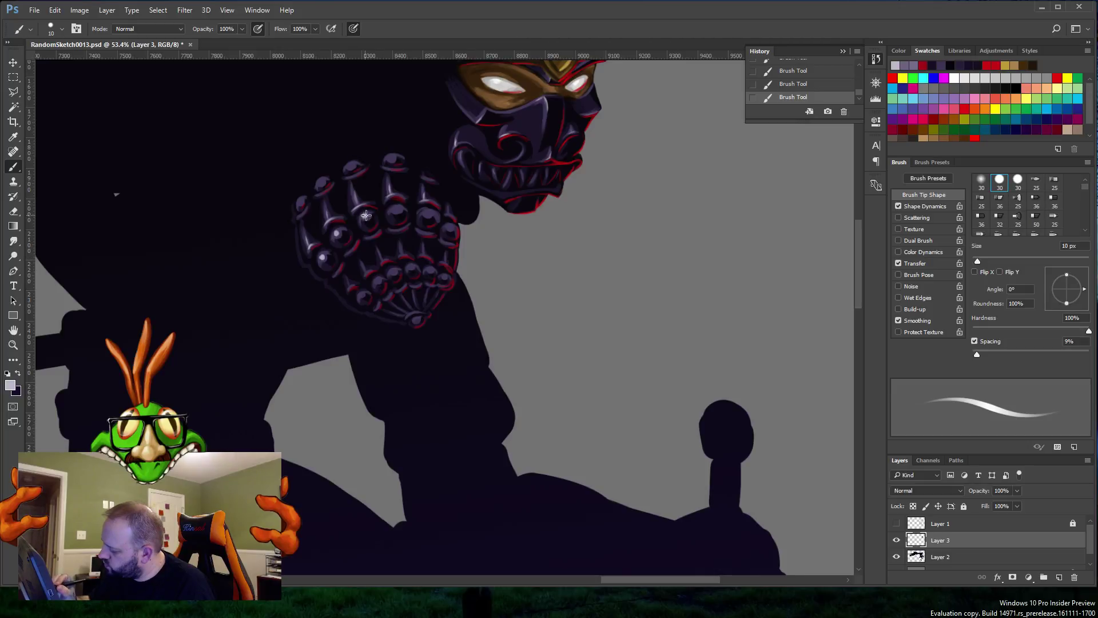
pyautogui.click(395, 208)
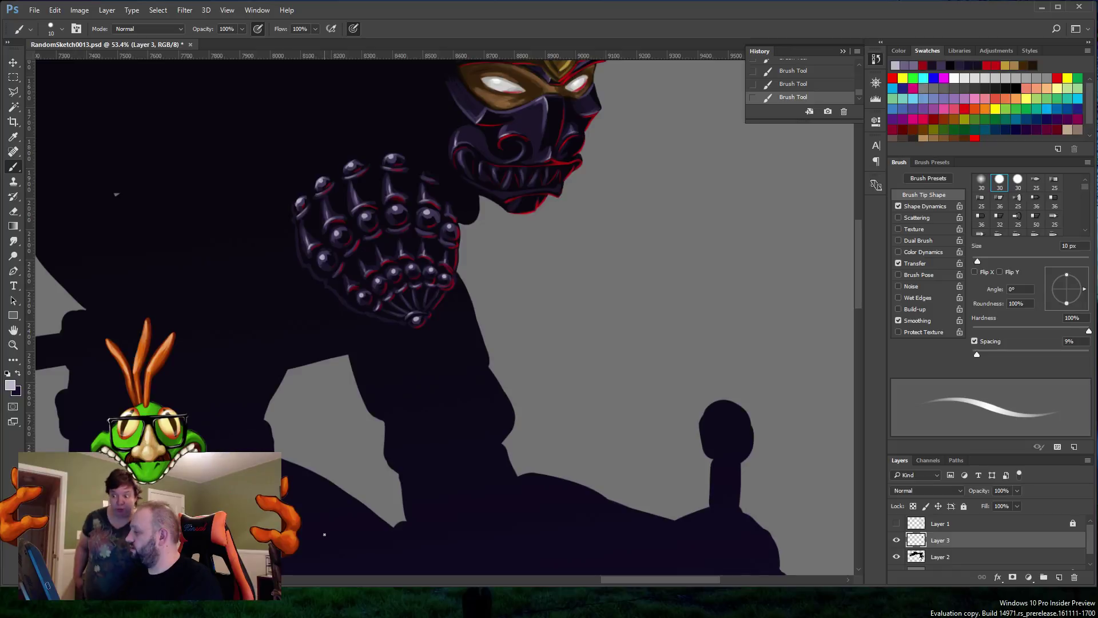
pyautogui.scroll(5, 859, 246)
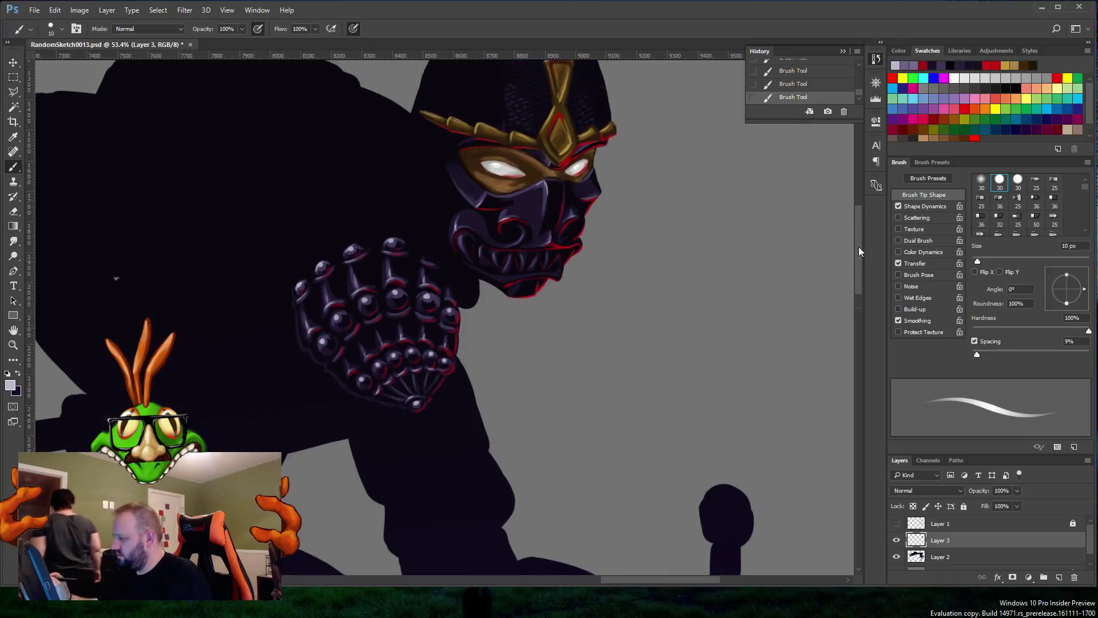
pyautogui.scroll(-1, 858, 280)
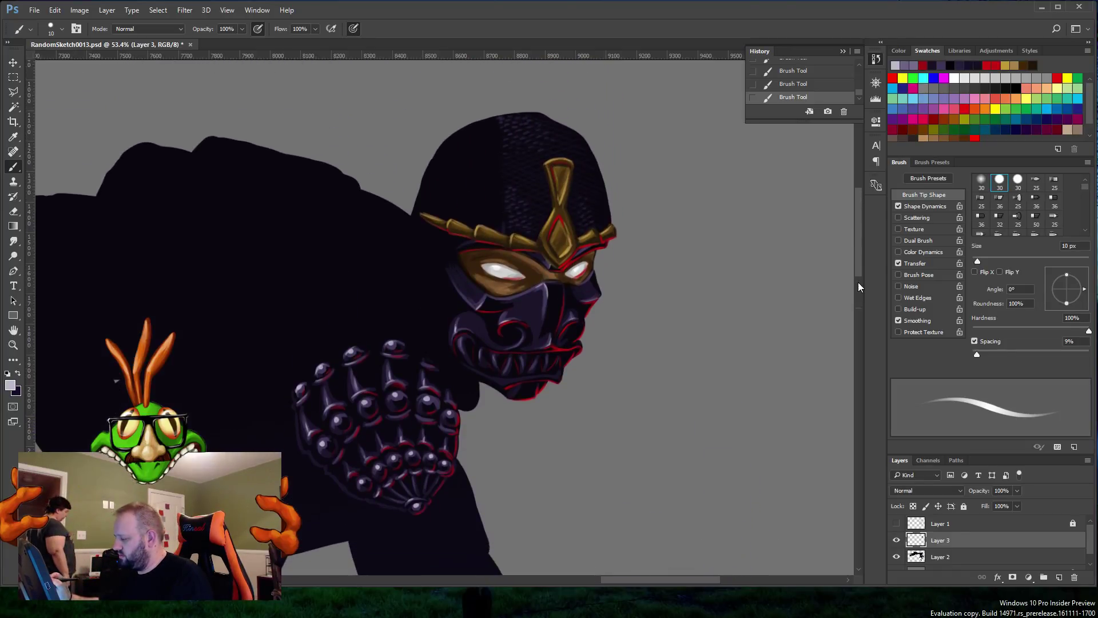
pyautogui.scroll(-5, 858, 282)
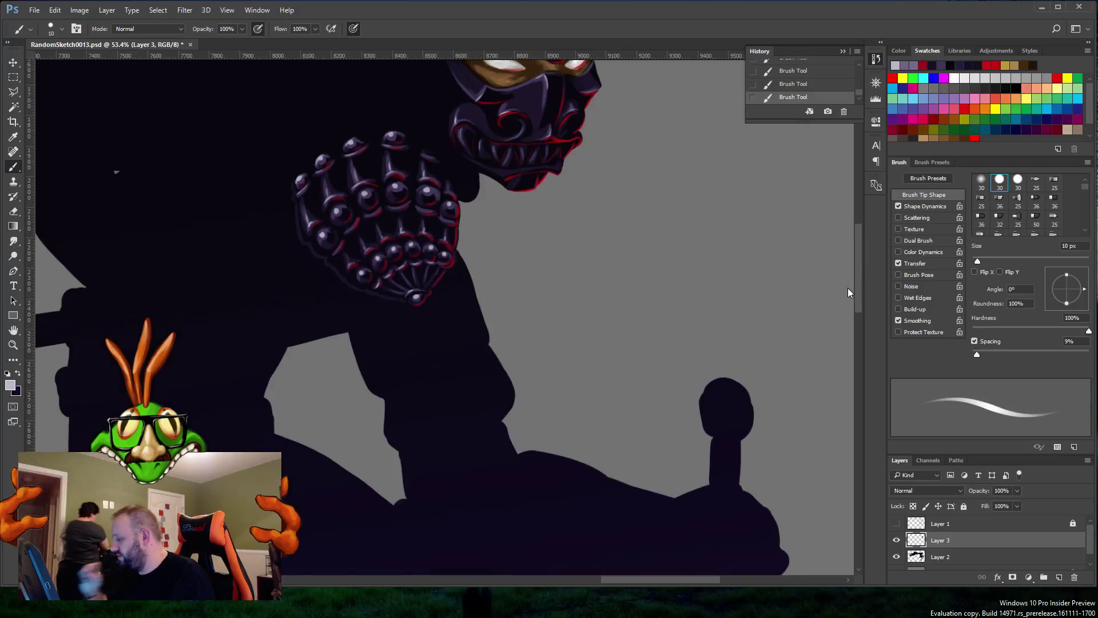
pyautogui.scroll(-3, 848, 287)
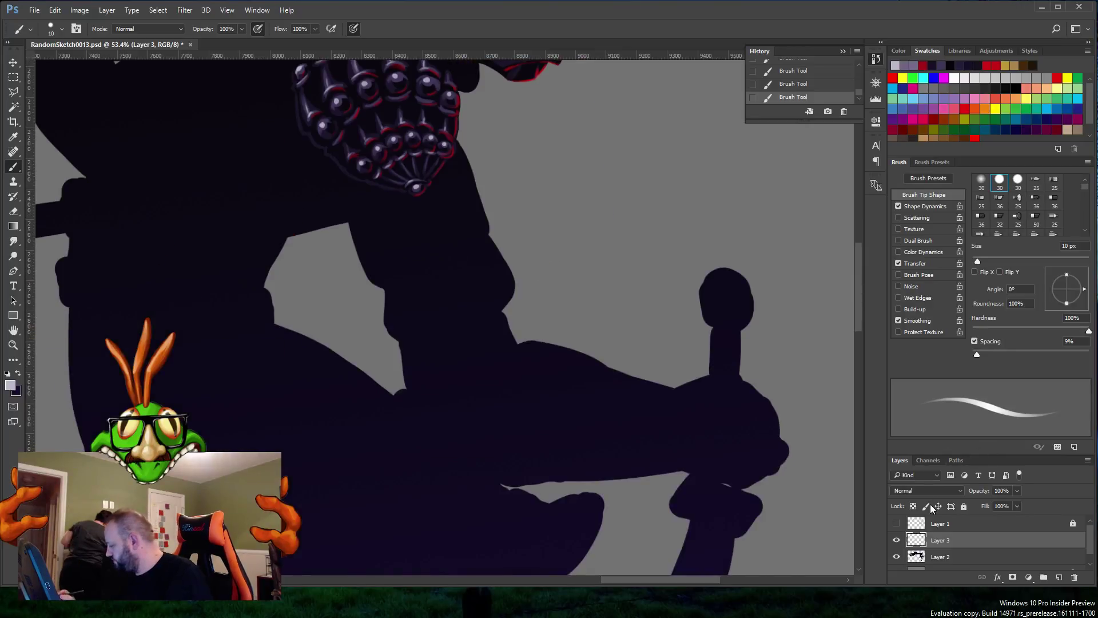
# Step: Show the sketch layer and sample the dark colour from the sphere-studded armor
pyautogui.click(897, 523)
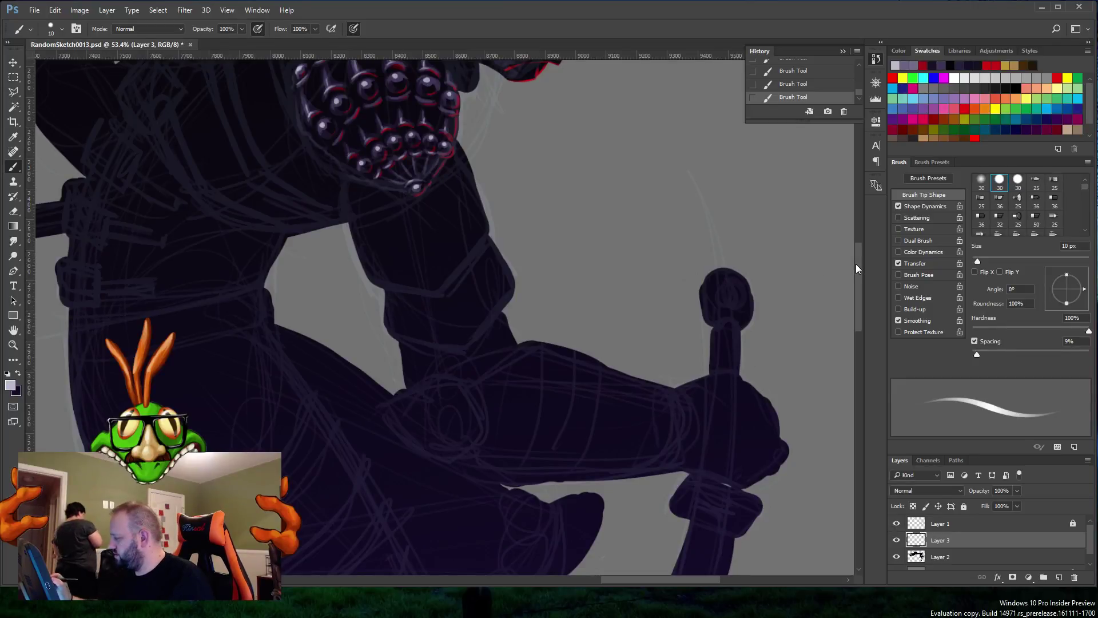
pyautogui.scroll(1, 856, 263)
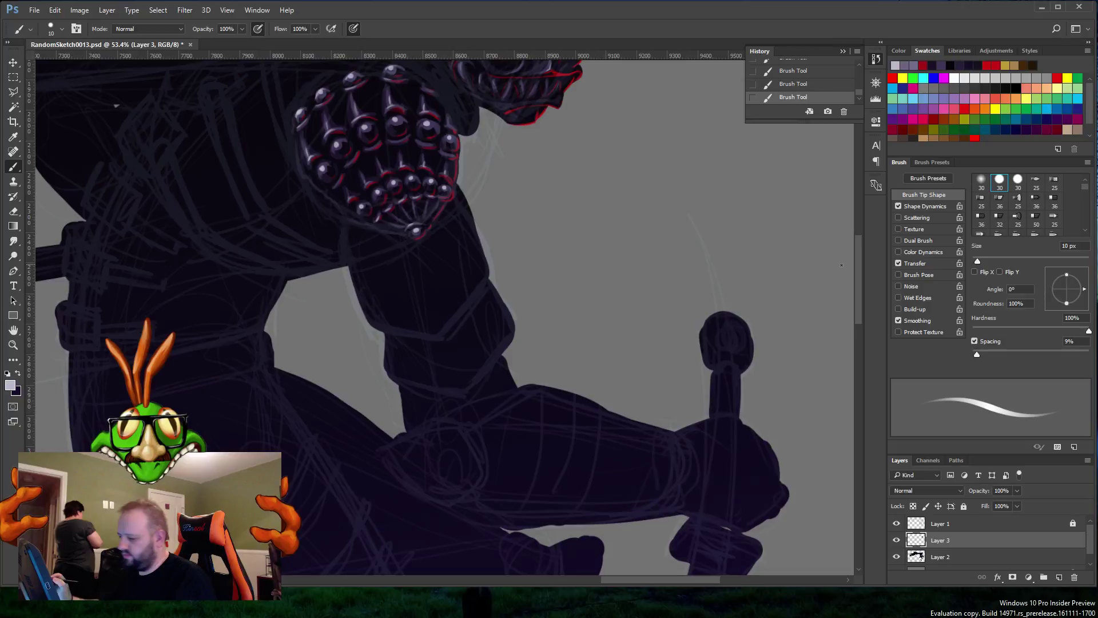
pyautogui.press('alt')
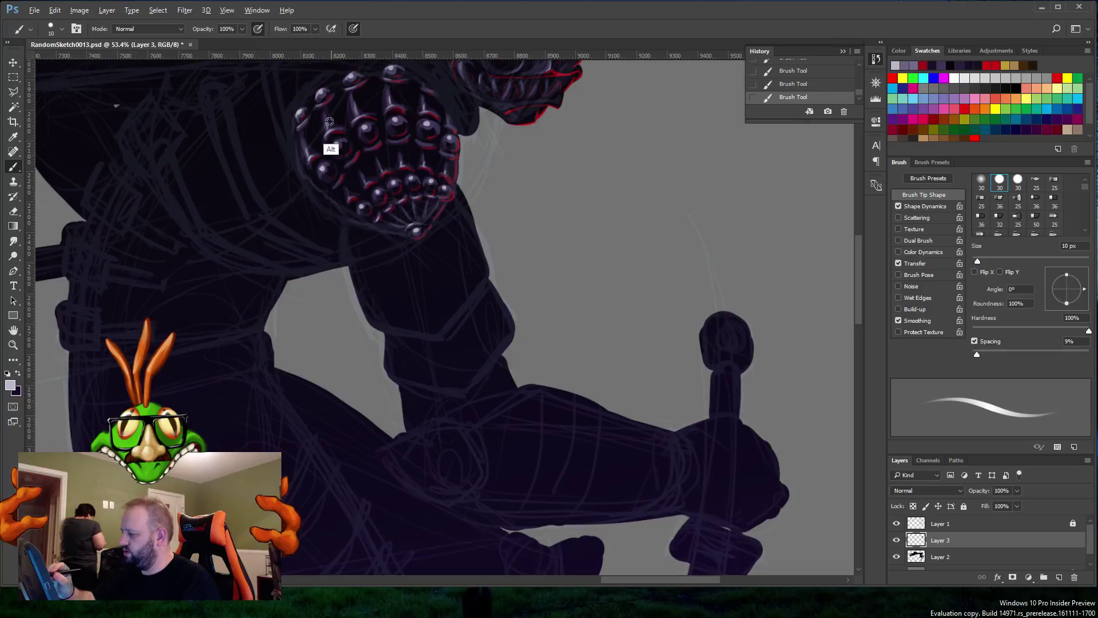
pyautogui.keyDown('alt'); pyautogui.click(330, 121); pyautogui.keyUp('alt')
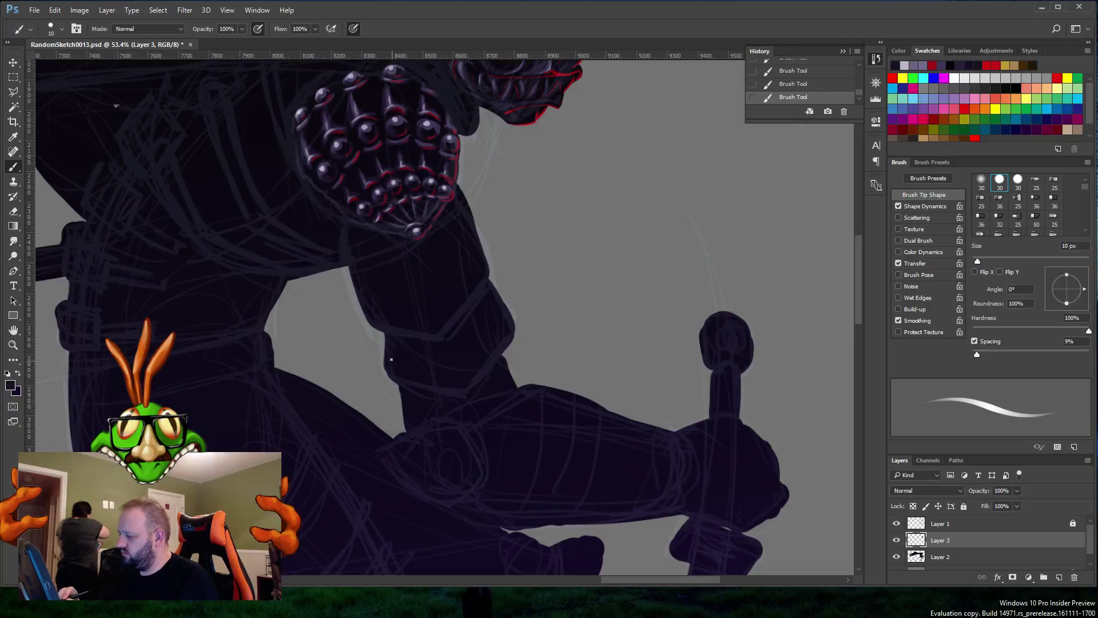
# Step: Brush a small dark stroke along the arm's edge and hide the sketch layer again
pyautogui.press('alt')
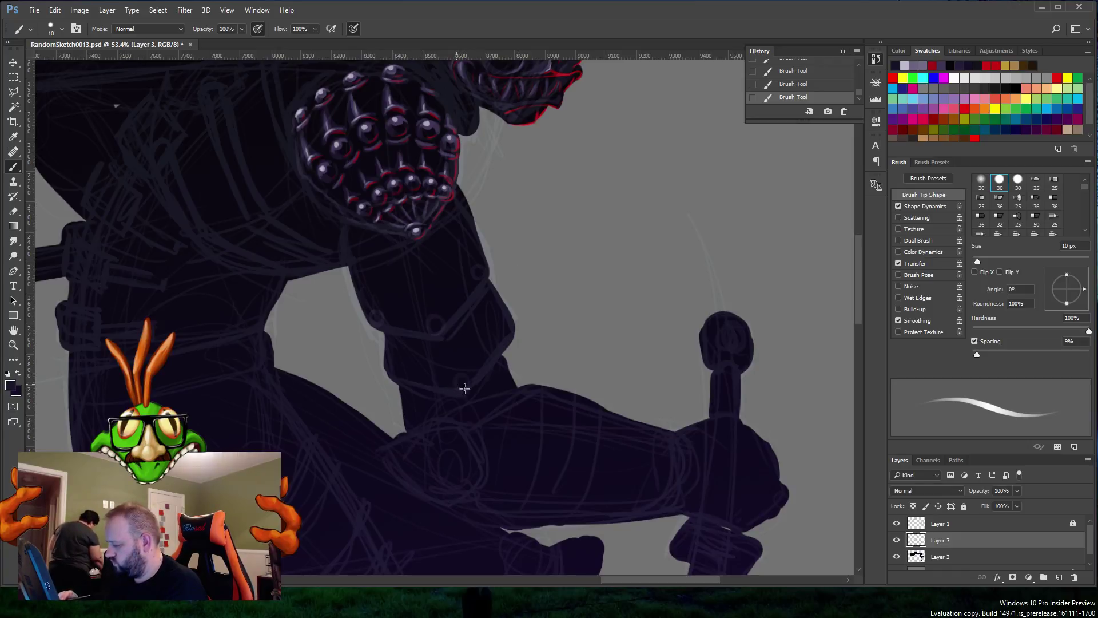
pyautogui.moveTo(509, 324)
pyautogui.mouseDown()
pyautogui.moveTo(500, 315)
pyautogui.moveTo(514, 335)
pyautogui.mouseUp()
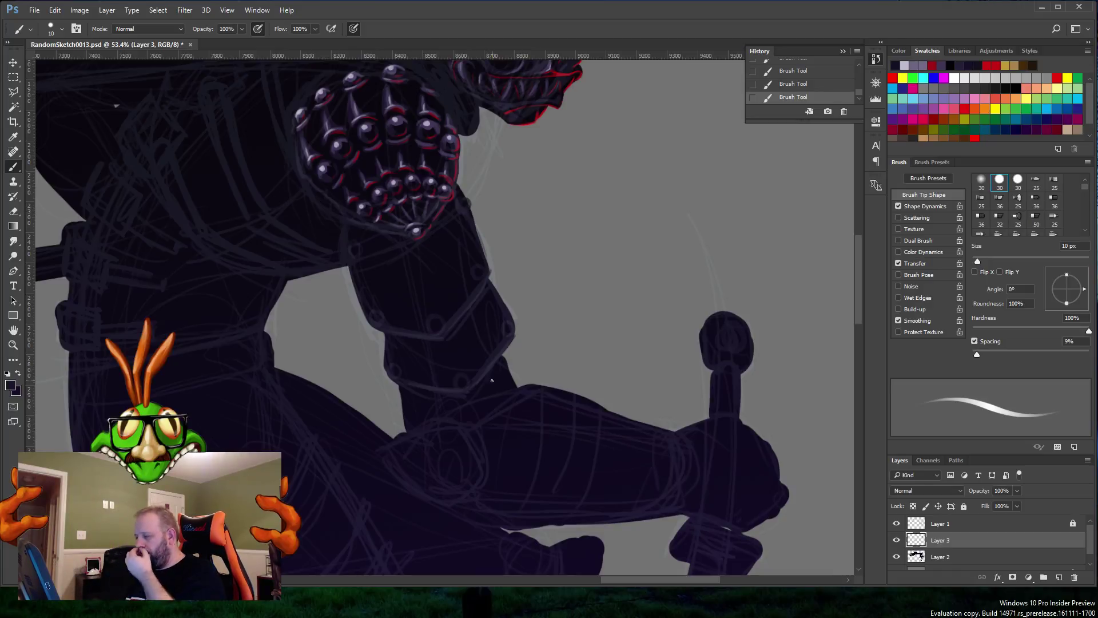
pyautogui.click(897, 524)
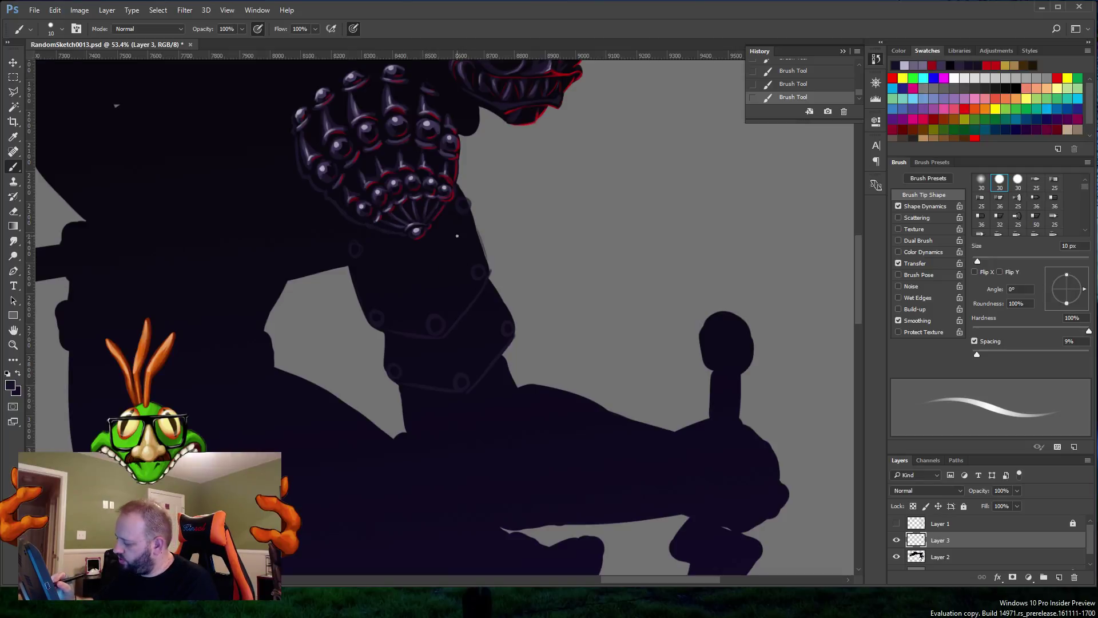
# Step: Sample a colour, then erase a small stray bit along the upper arm's edge
pyautogui.keyDown('alt'); pyautogui.click(456, 259); pyautogui.keyUp('alt')
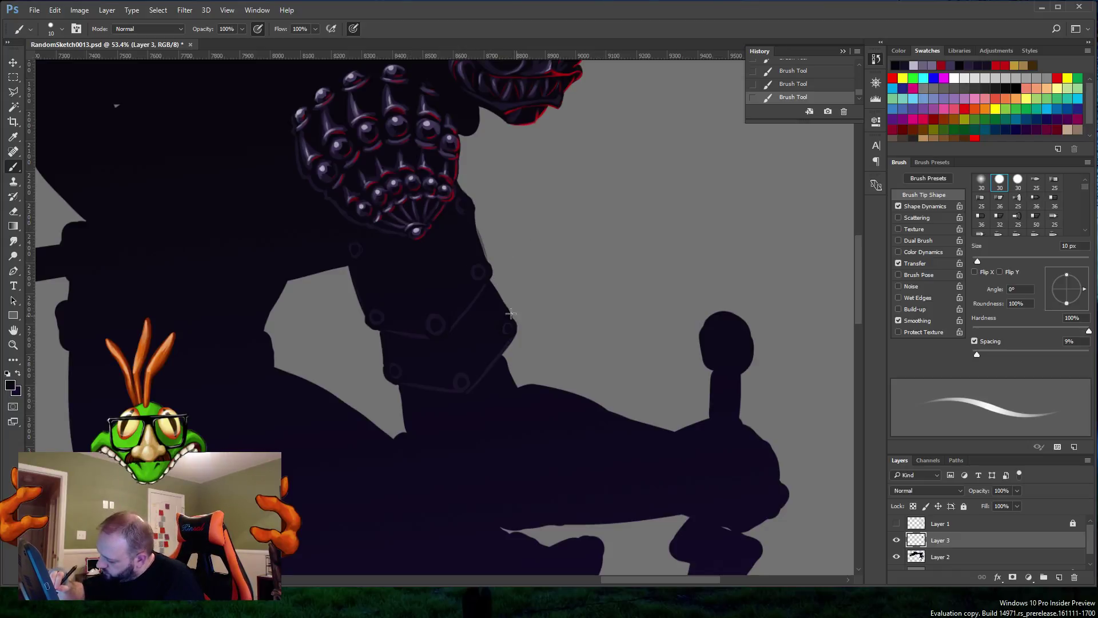
pyautogui.moveTo(511, 314); pyautogui.dragTo(514, 319)
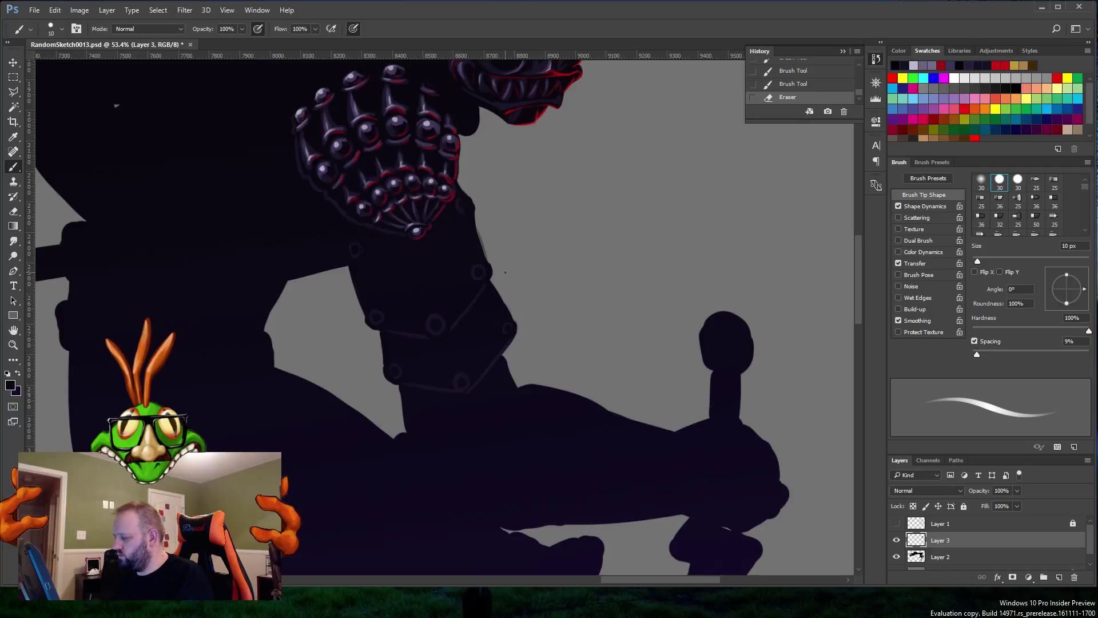
# Step: Sample a colour from the armor spheres and paint three small dabs on the dark arm
pyautogui.press('alt')
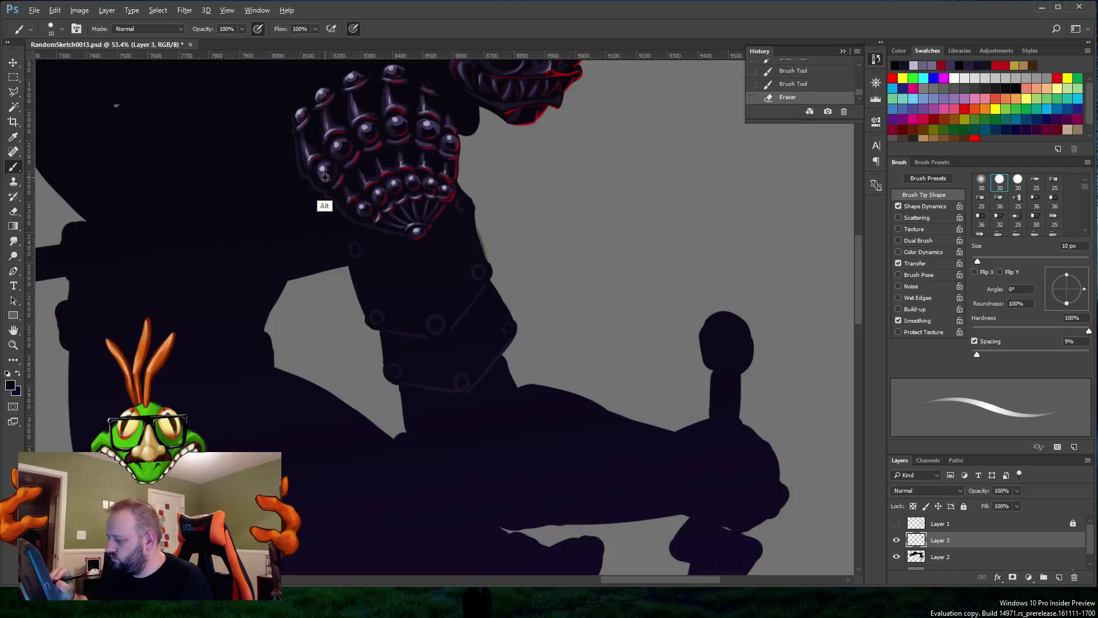
pyautogui.click(412, 252)
pyautogui.click(408, 259)
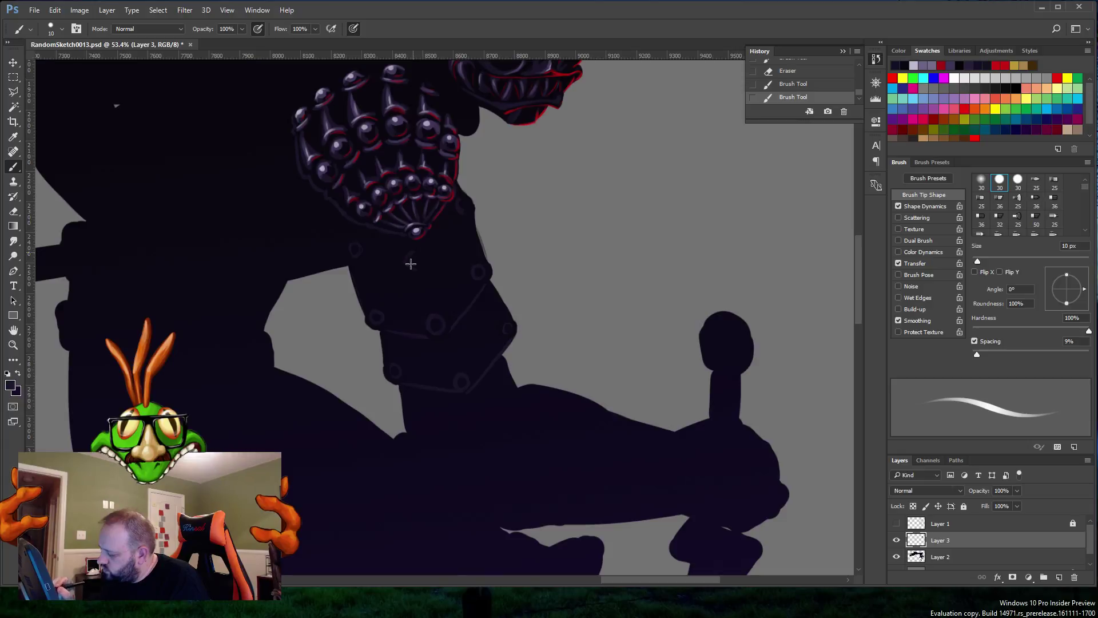
pyautogui.click(414, 260)
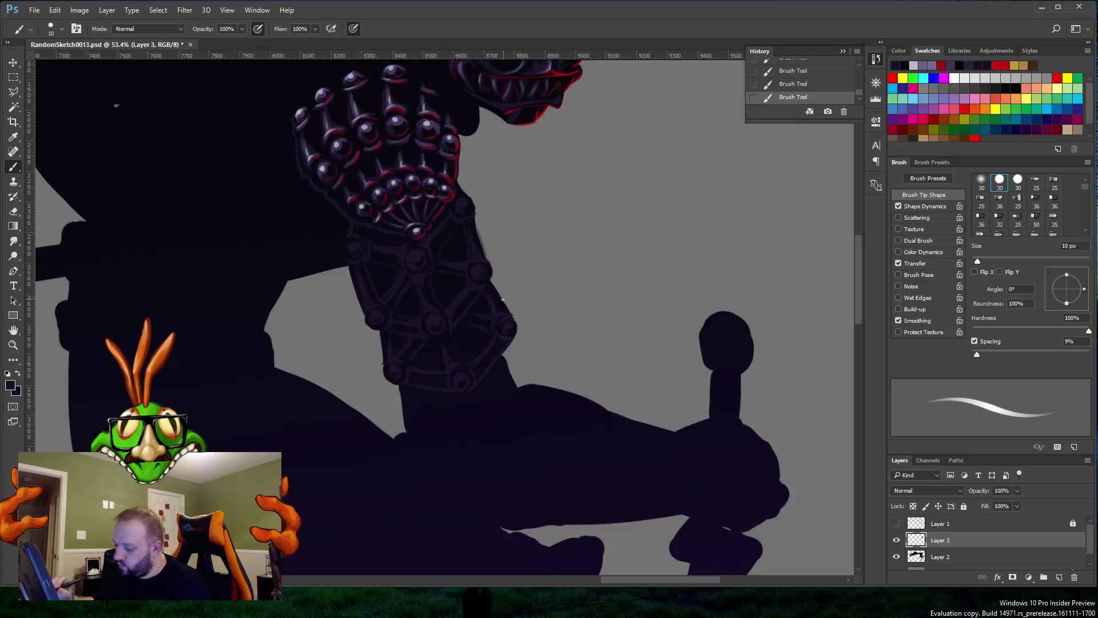
# Step: Sample the forearm armour colour, paint along its right edge, and erase the excess
pyautogui.press('alt')
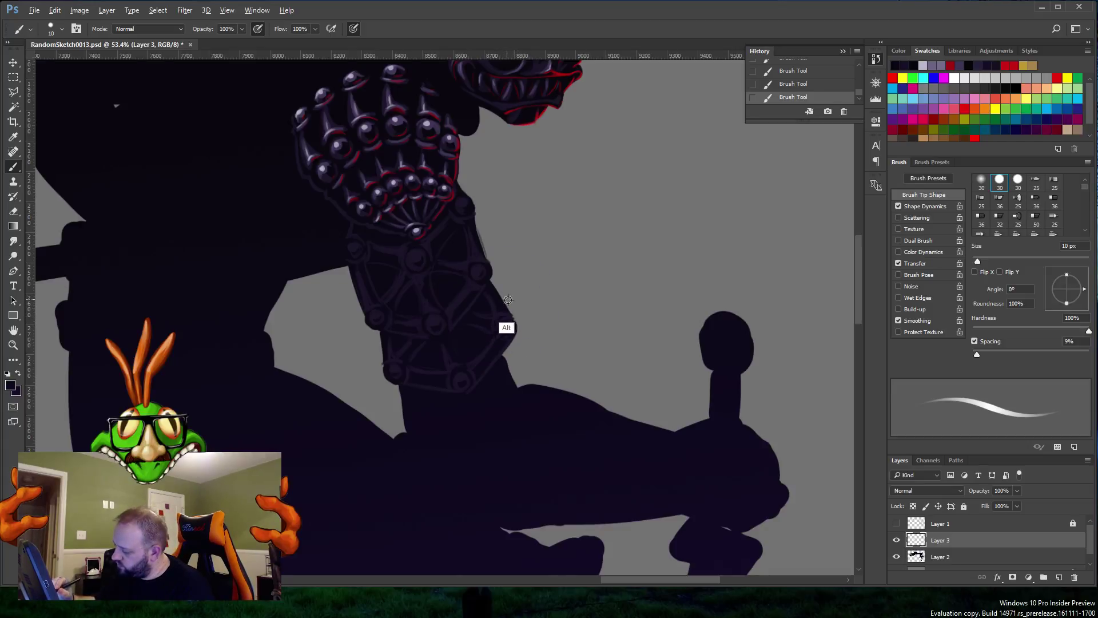
pyautogui.keyDown('alt'); pyautogui.click(505, 315); pyautogui.keyUp('alt')
pyautogui.moveTo(514, 315); pyautogui.dragTo(514, 334)
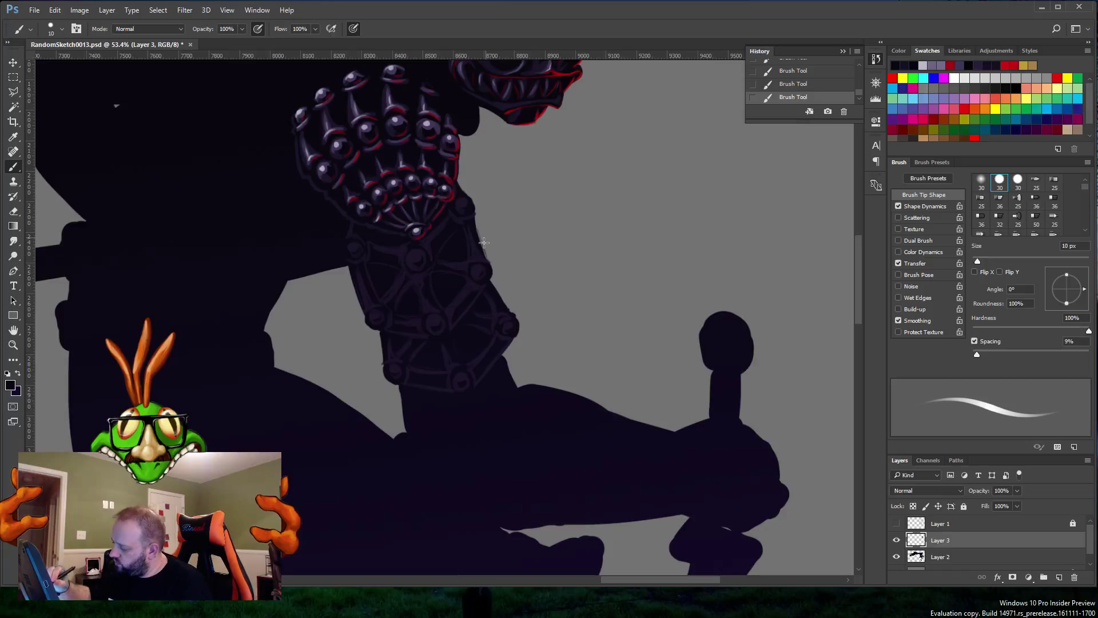
pyautogui.moveTo(480, 226); pyautogui.dragTo(501, 193)
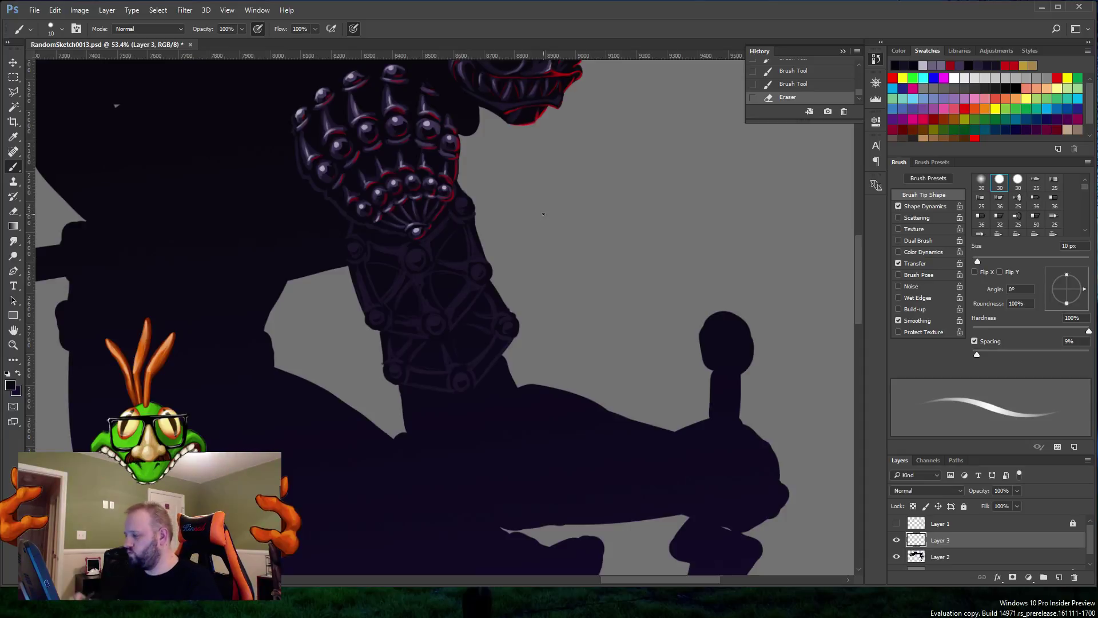
# Step: Pick a lighter purple from the gauntlet and paint three studs at the lattice joints
pyautogui.press('alt')
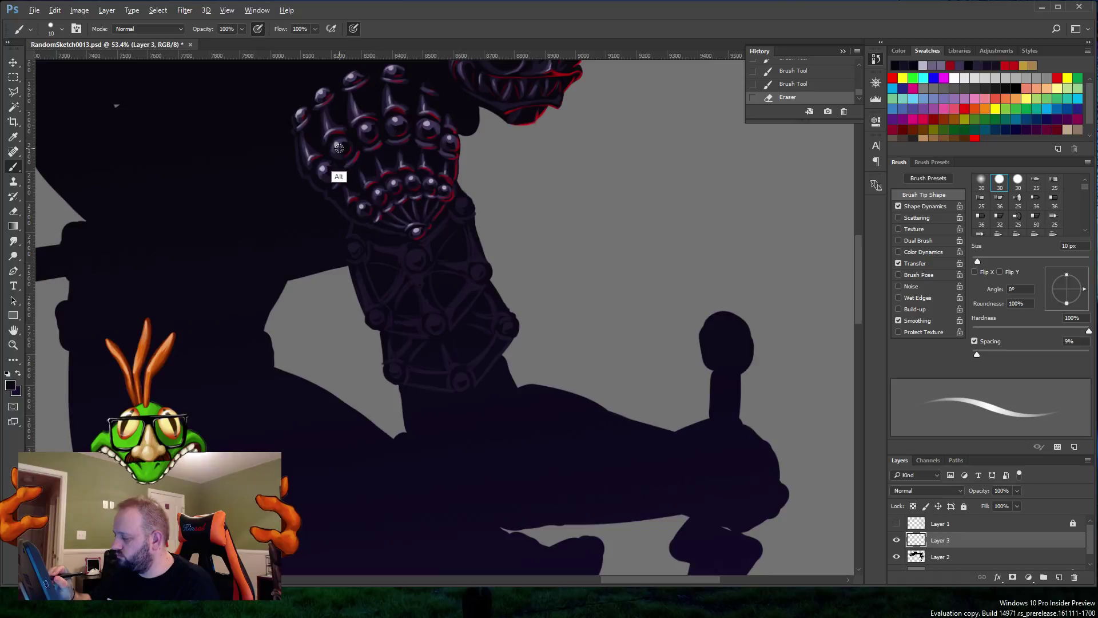
pyautogui.keyDown('alt'); pyautogui.click(343, 148); pyautogui.keyUp('alt')
pyautogui.moveTo(352, 239)
pyautogui.mouseDown()
pyautogui.moveTo(355, 250)
pyautogui.moveTo(351, 241)
pyautogui.mouseUp()
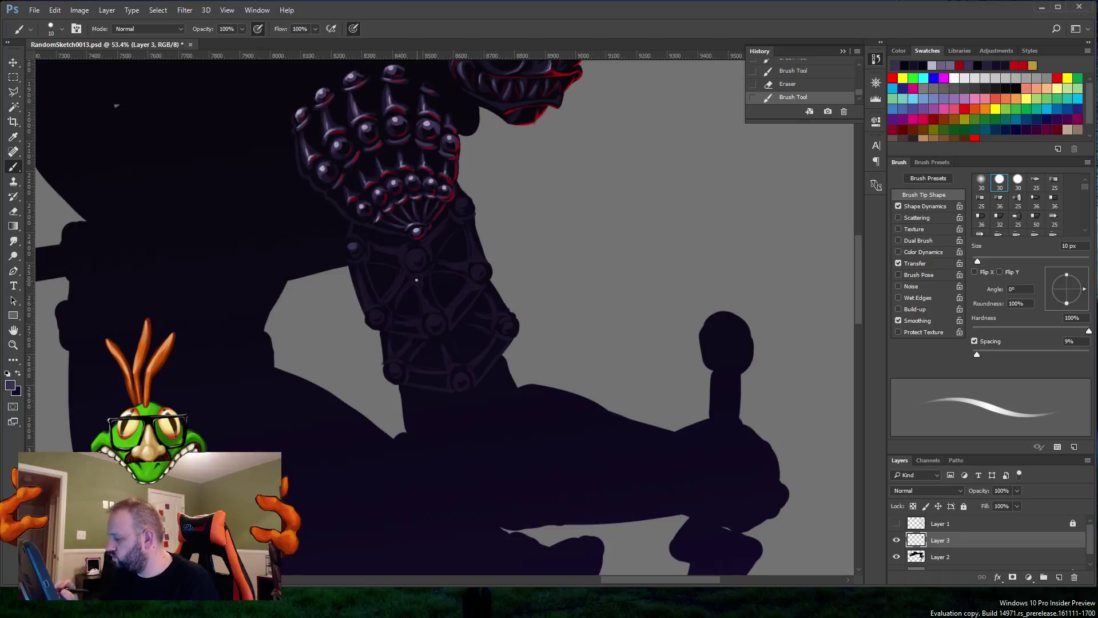
pyautogui.moveTo(414, 256); pyautogui.dragTo(414, 250)
pyautogui.moveTo(475, 271)
pyautogui.mouseDown()
pyautogui.moveTo(482, 264)
pyautogui.moveTo(484, 275)
pyautogui.moveTo(477, 267)
pyautogui.mouseUp()
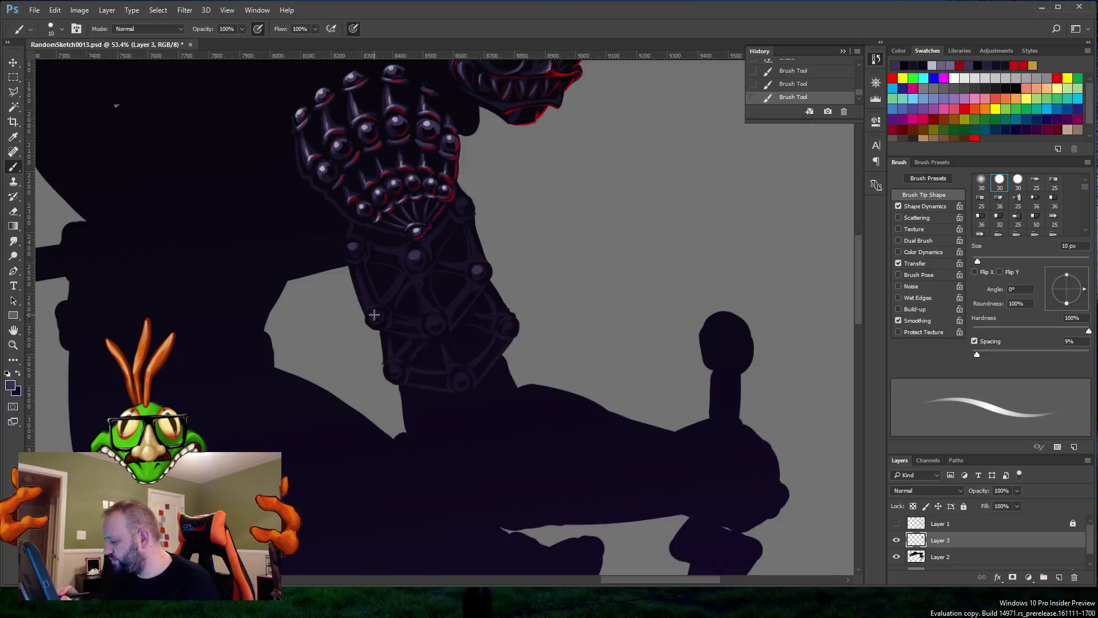
# Step: Repaint the left-edge, lower and right-side lattice studs with clean highlights
pyautogui.moveTo(374, 314); pyautogui.dragTo(380, 312)
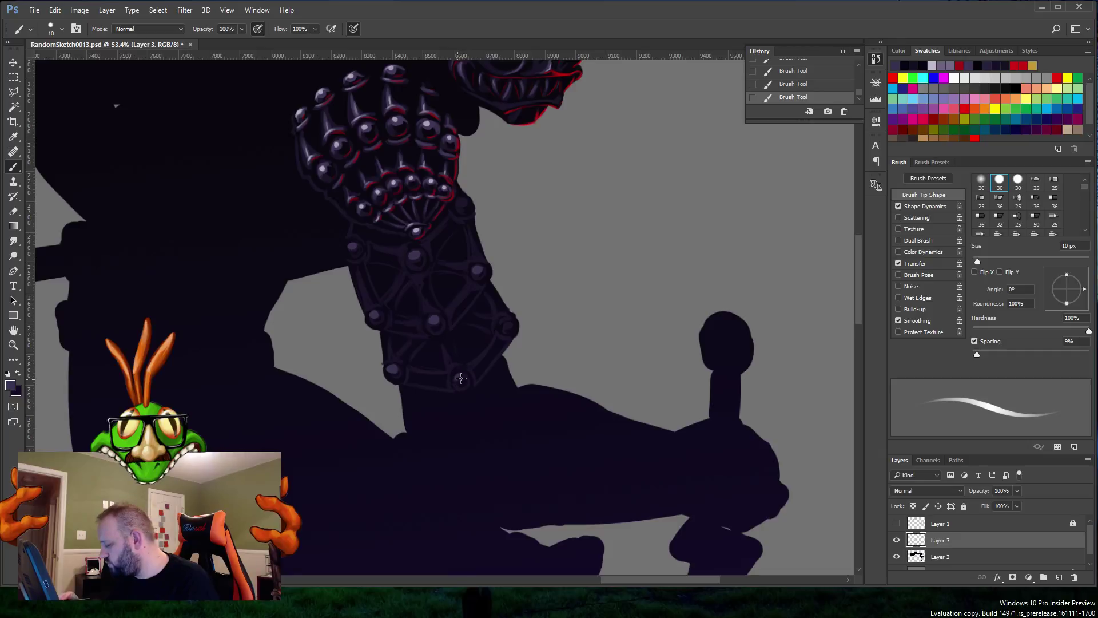
pyautogui.moveTo(461, 377); pyautogui.dragTo(462, 377)
pyautogui.moveTo(507, 326); pyautogui.dragTo(509, 324)
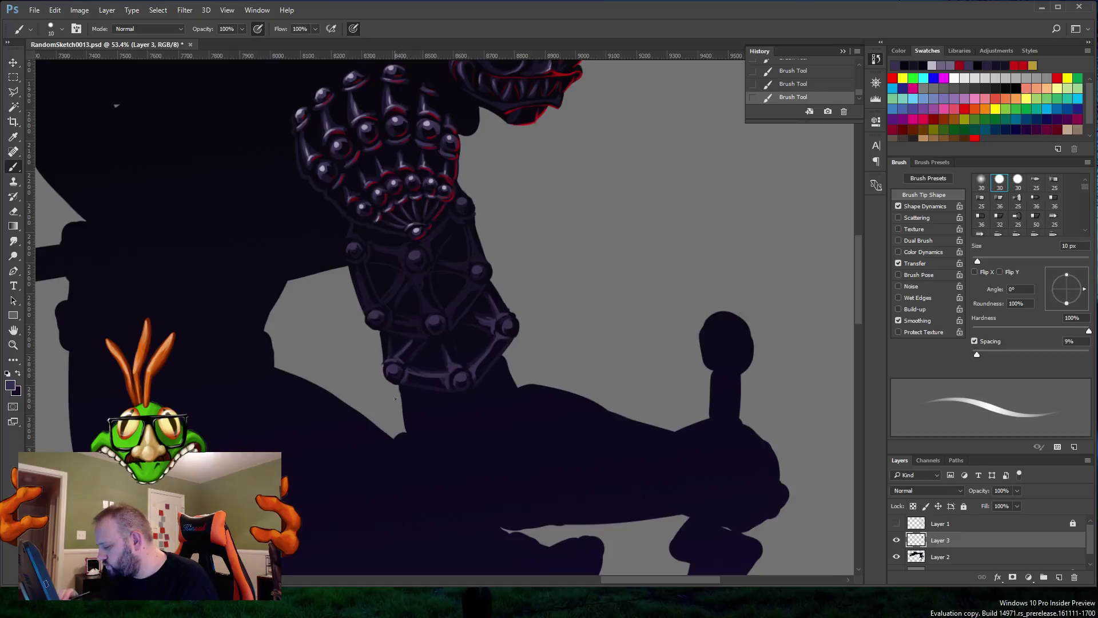
# Step: Highlight the guard's left edge and dab lighter-purple highlights onto four guard balls
pyautogui.moveTo(384, 360); pyautogui.dragTo(382, 336)
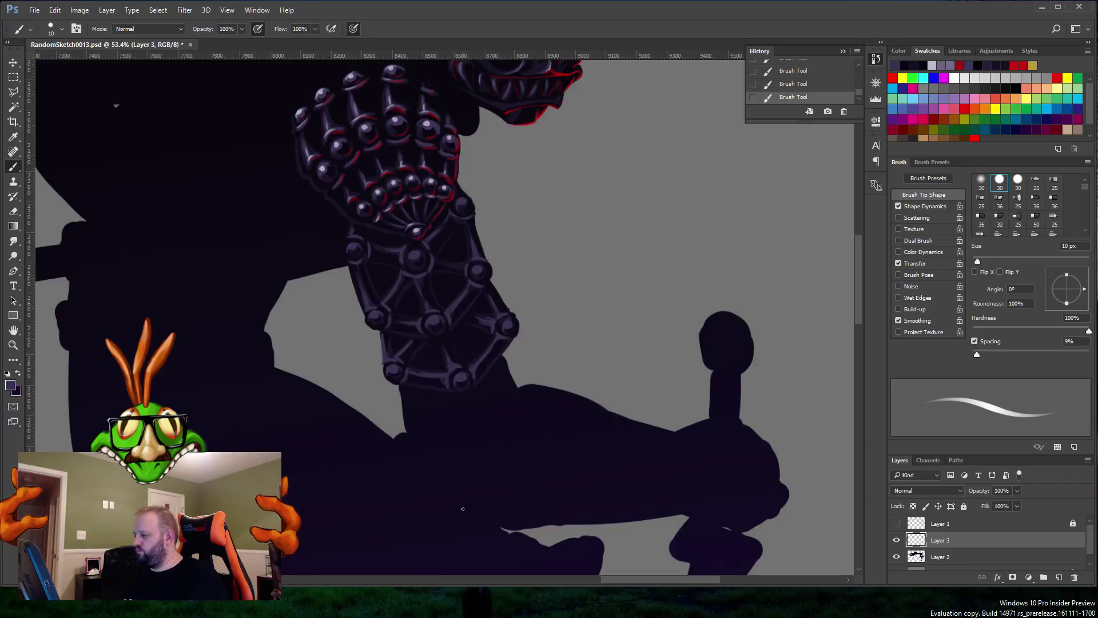
pyautogui.keyDown('alt'); pyautogui.click(398, 119); pyautogui.keyUp('alt')
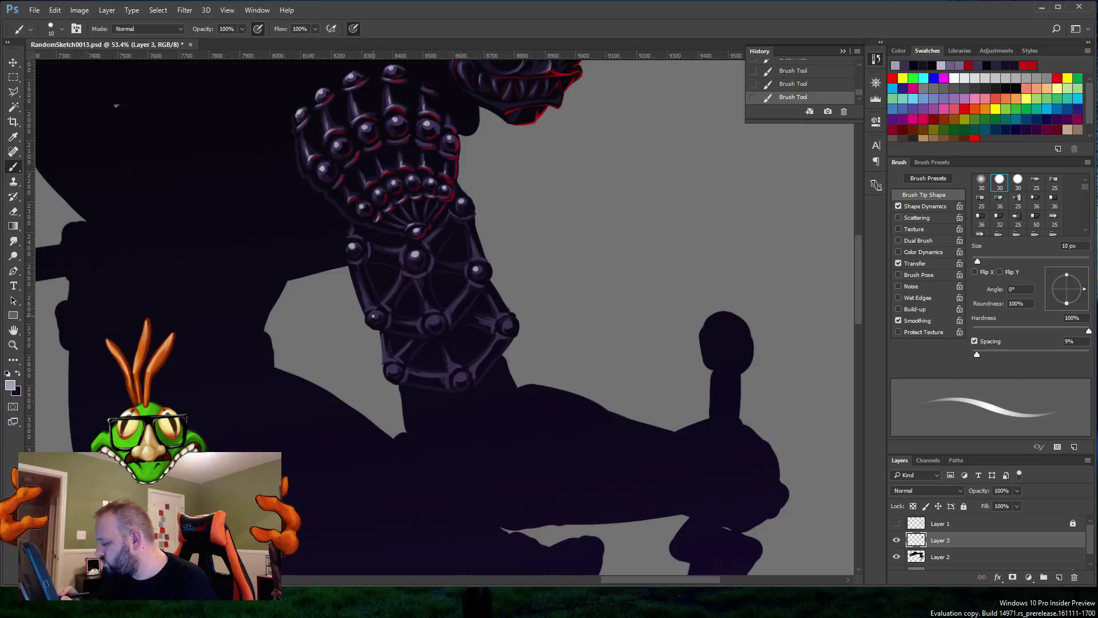
pyautogui.click(432, 321)
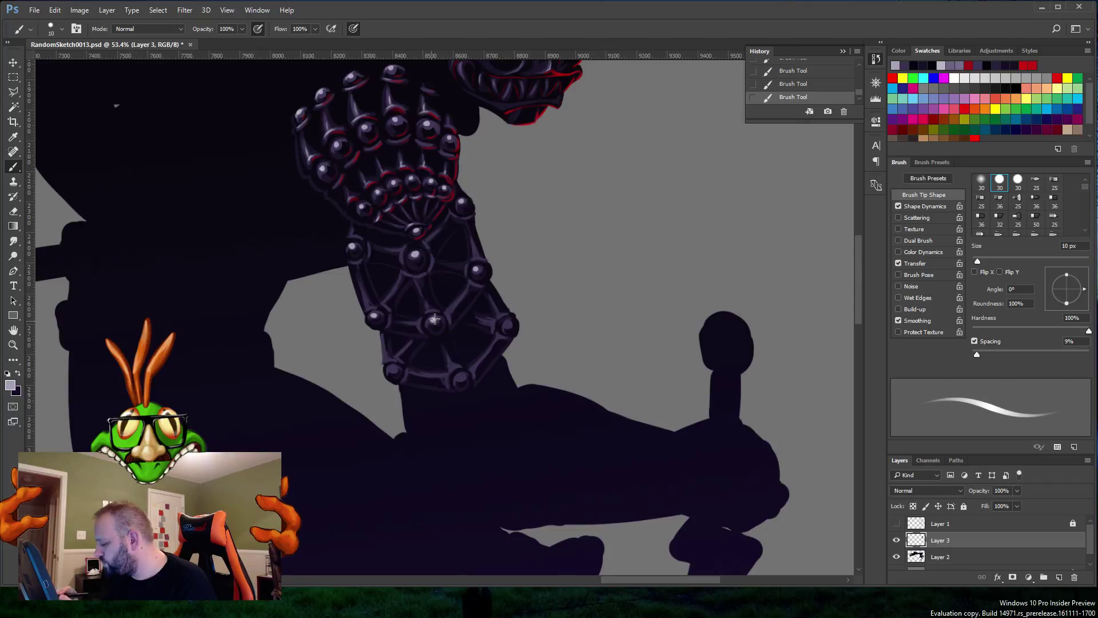
pyautogui.click(392, 369)
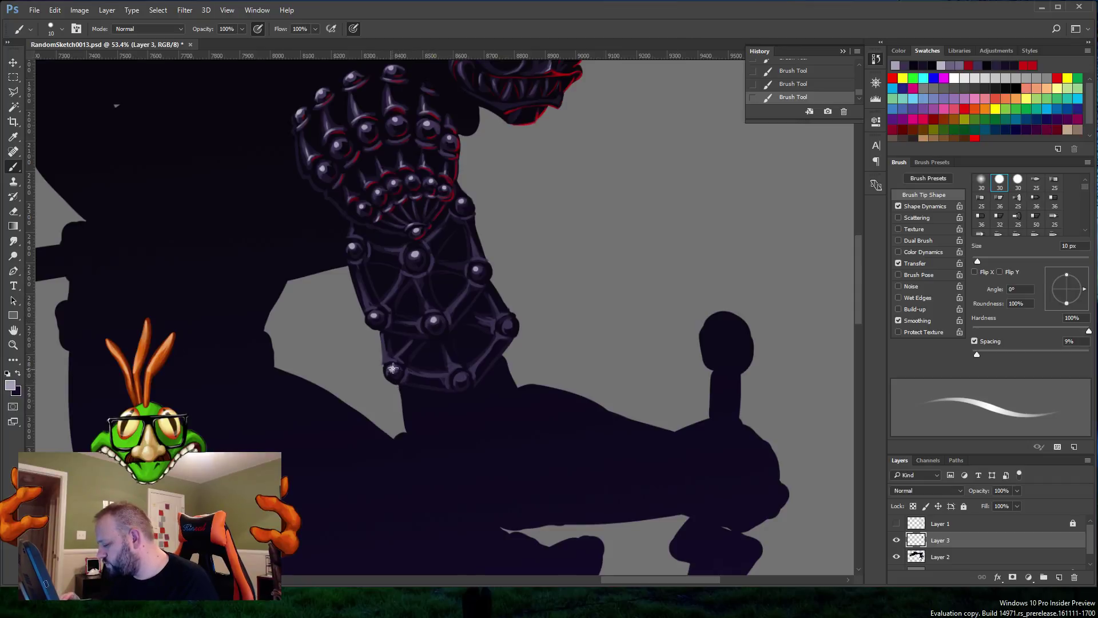
pyautogui.click(459, 376)
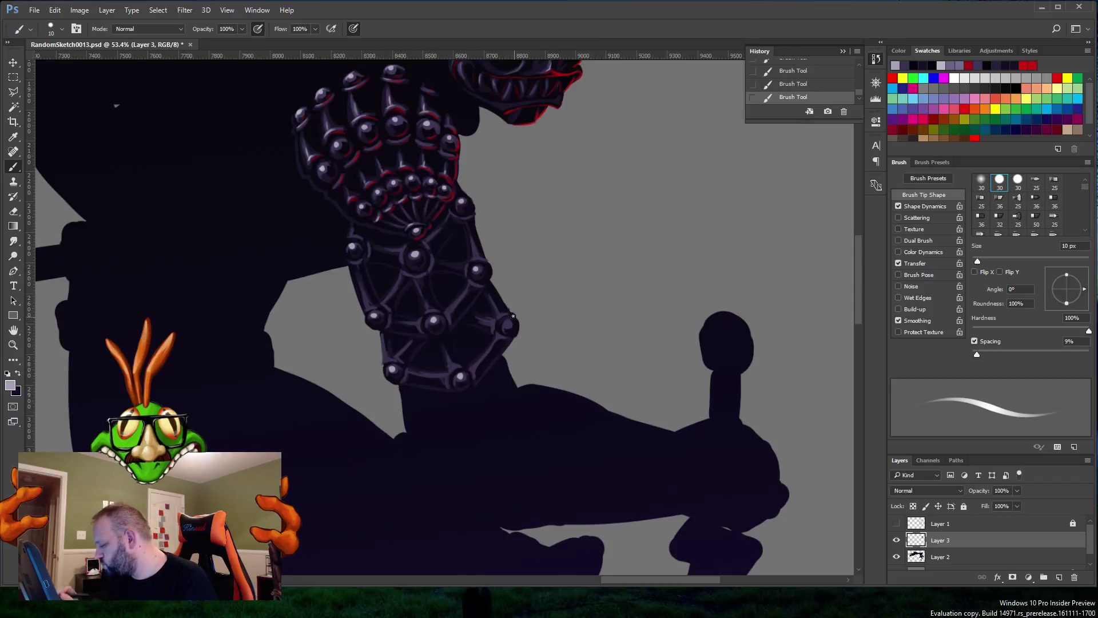
pyautogui.click(507, 324)
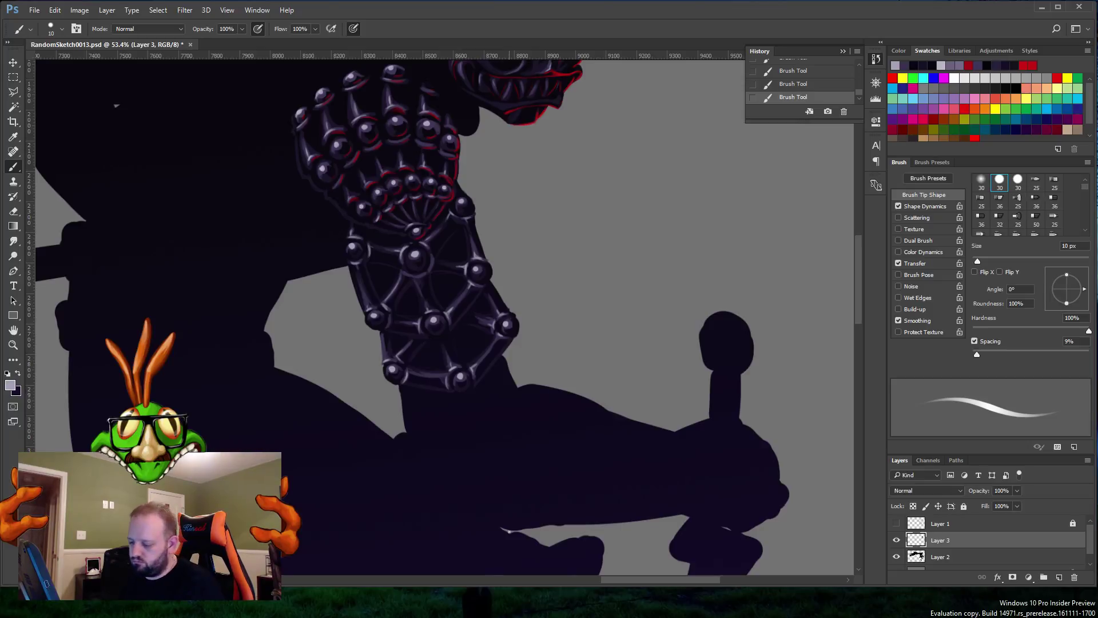
# Step: Sample the mouth's red and paint thin red rims along the guard's right edge and beads
pyautogui.press('alt')
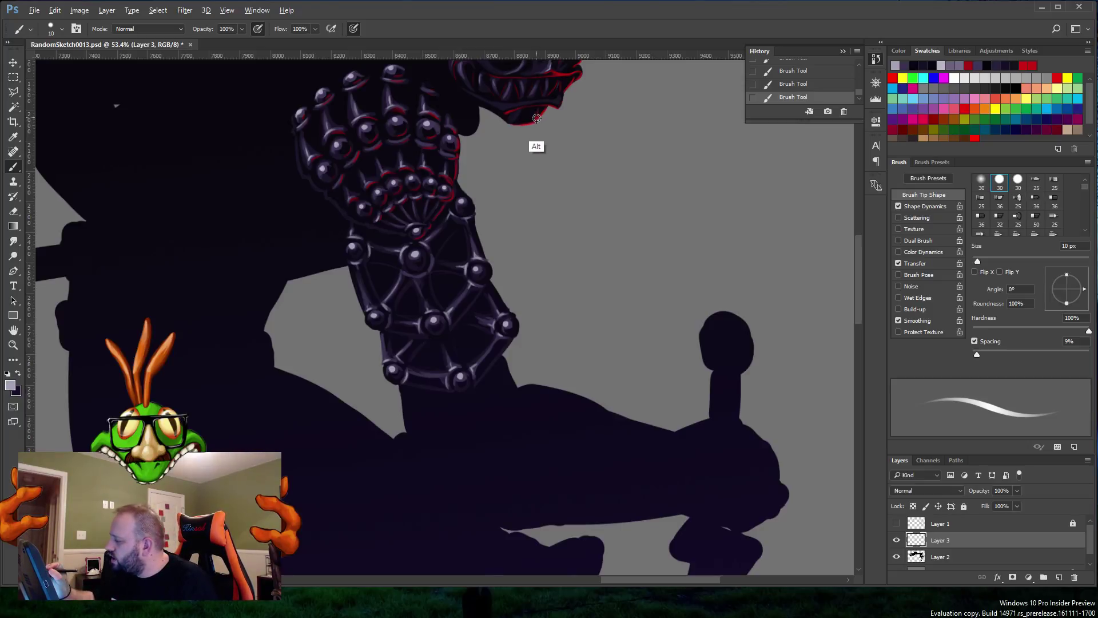
pyautogui.keyDown('alt'); pyautogui.click(538, 119); pyautogui.keyUp('alt')
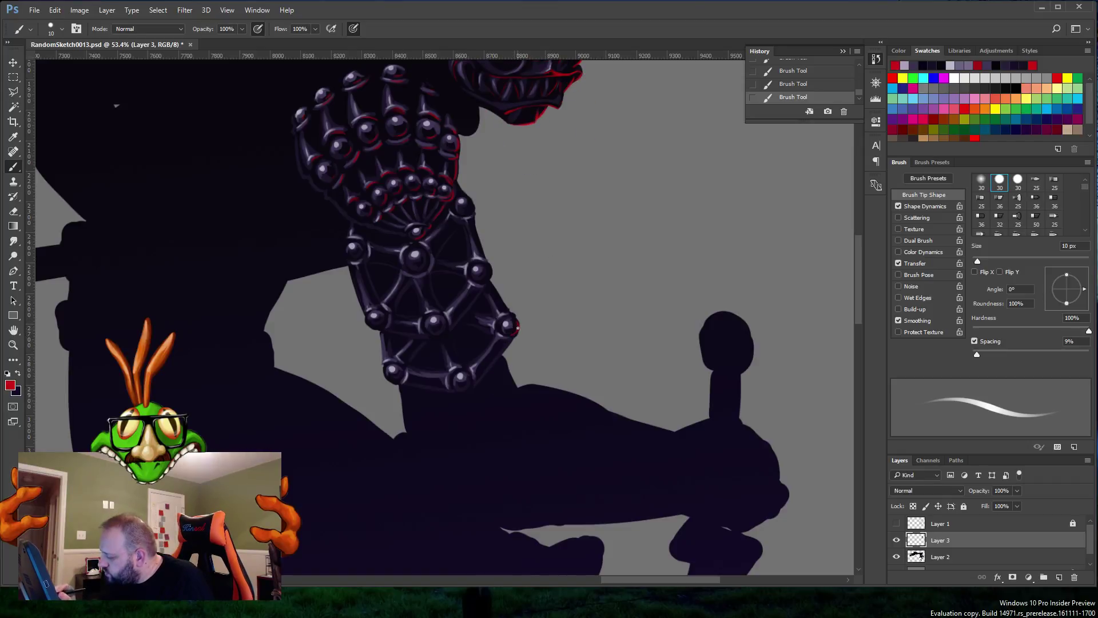
pyautogui.moveTo(513, 319); pyautogui.dragTo(516, 333)
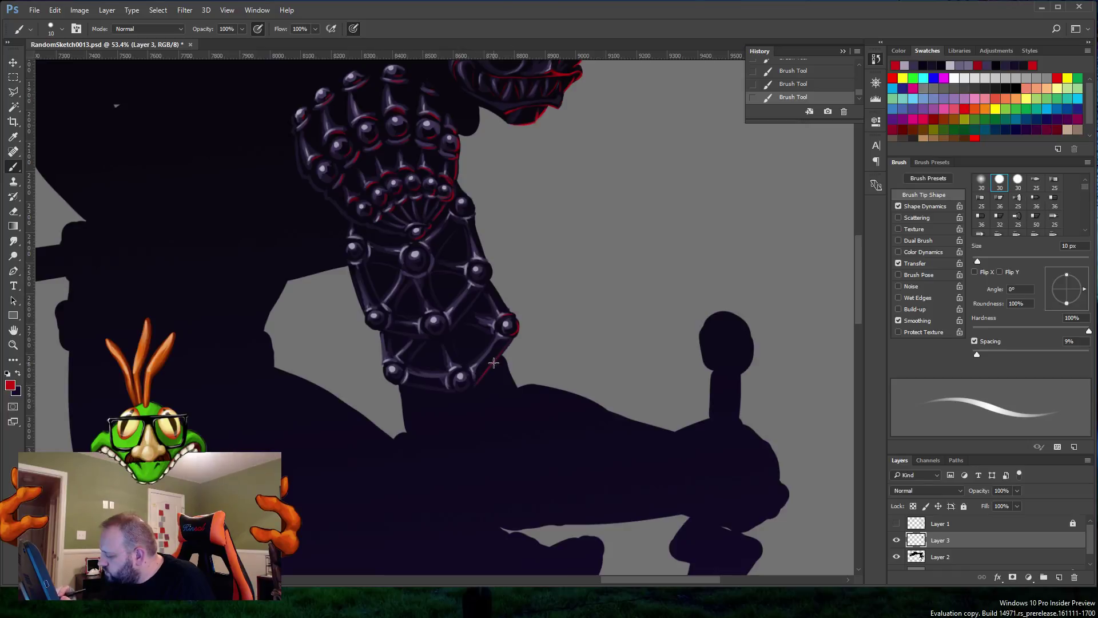
pyautogui.moveTo(479, 381); pyautogui.dragTo(514, 342)
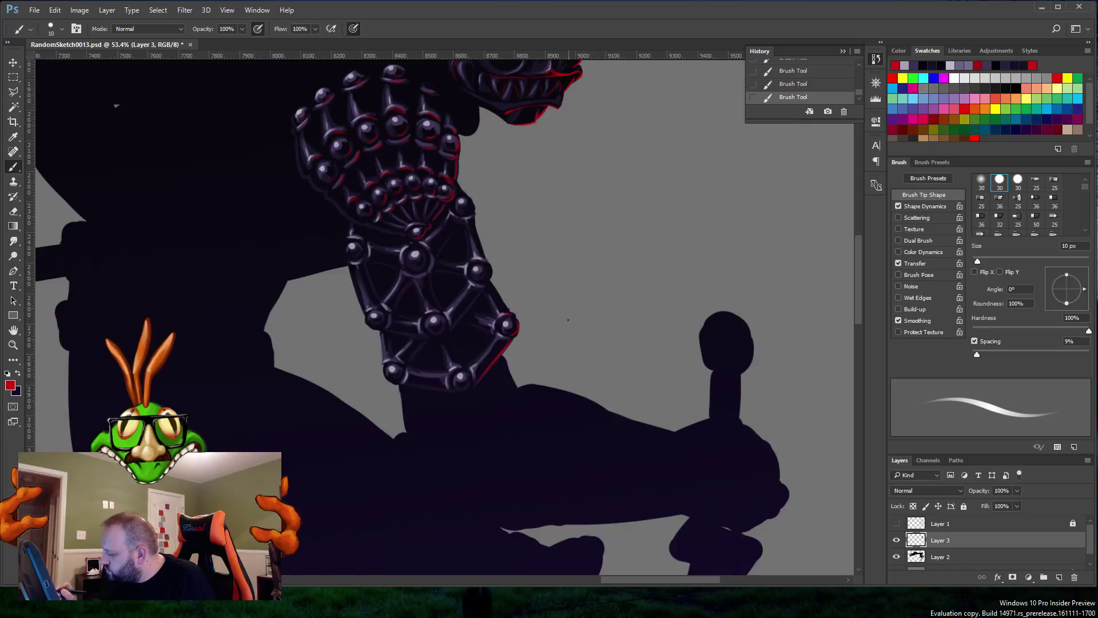
pyautogui.moveTo(474, 382); pyautogui.dragTo(465, 392)
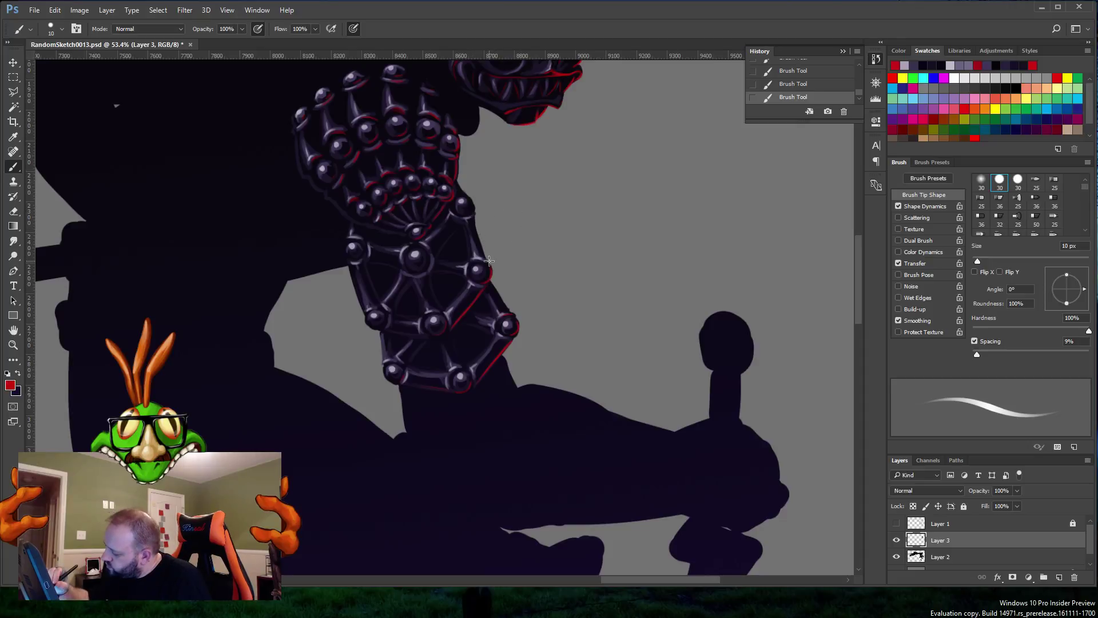
pyautogui.moveTo(474, 211); pyautogui.dragTo(478, 239)
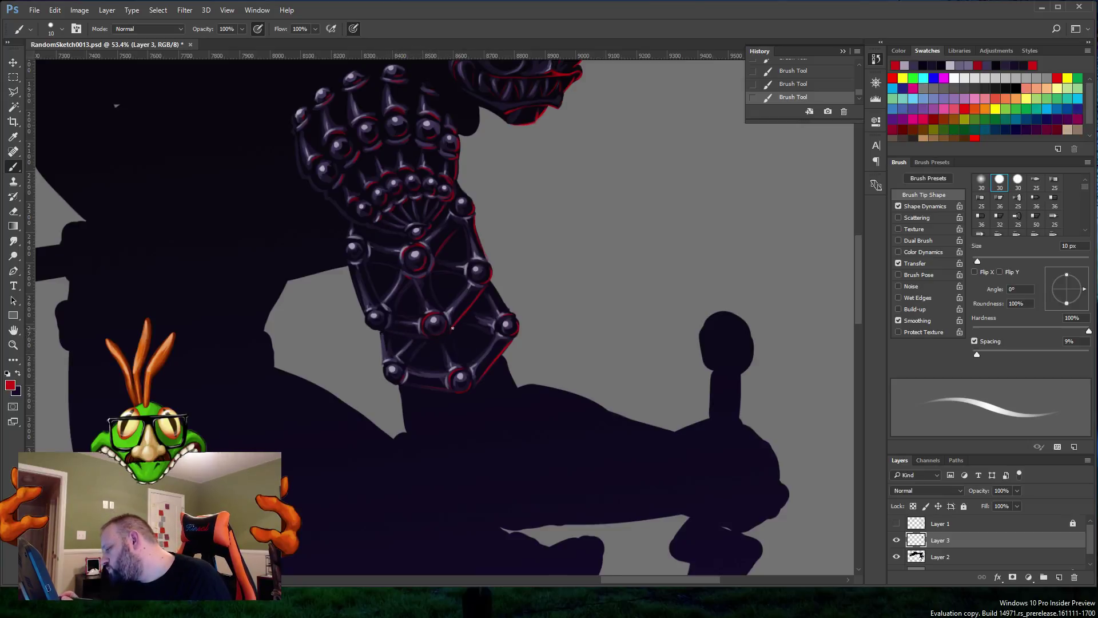
# Step: Paint a red rim under a bead and save the painting
pyautogui.moveTo(424, 337); pyautogui.dragTo(446, 337)
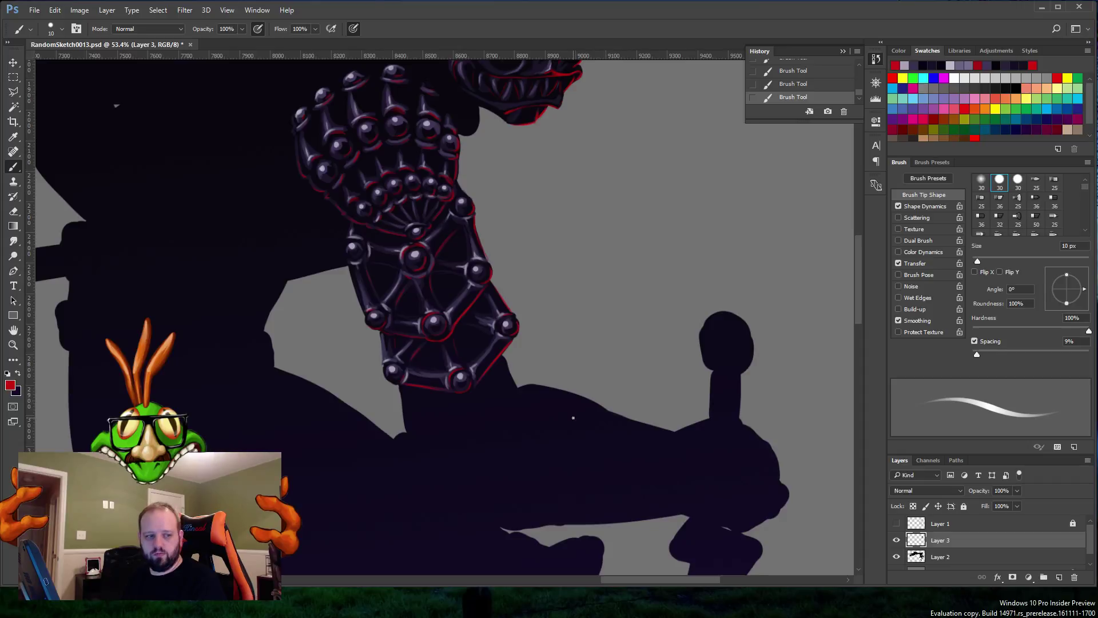
pyautogui.click(37, 11)
pyautogui.click(80, 126)
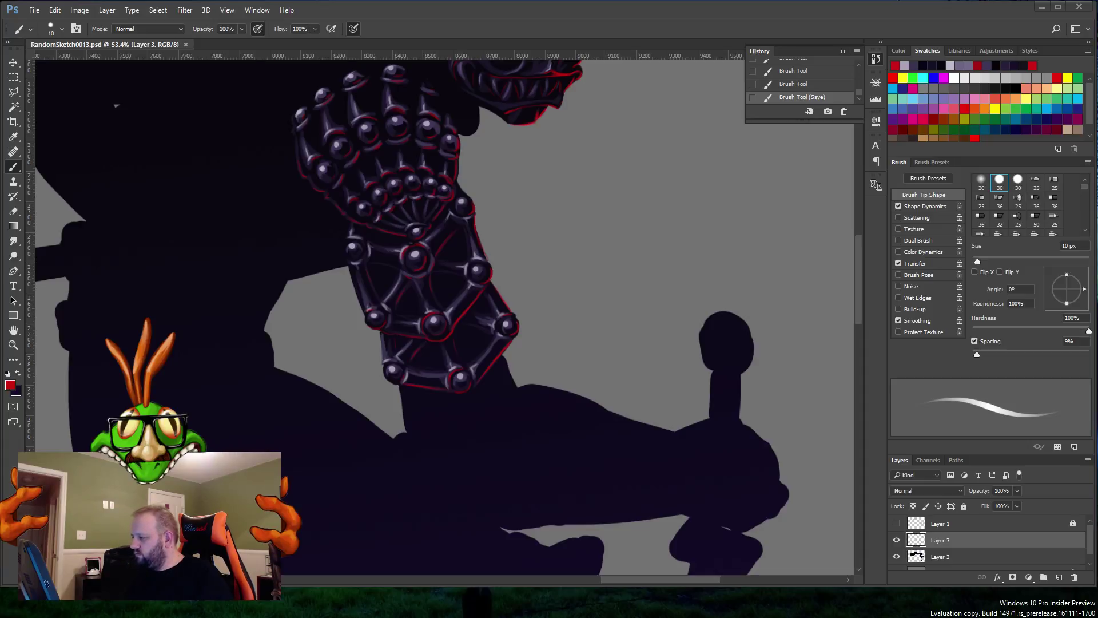
# Step: Scroll down and zoom out to see the whole demon below the forearm guard
pyautogui.moveTo(859, 294); pyautogui.dragTo(851, 257)
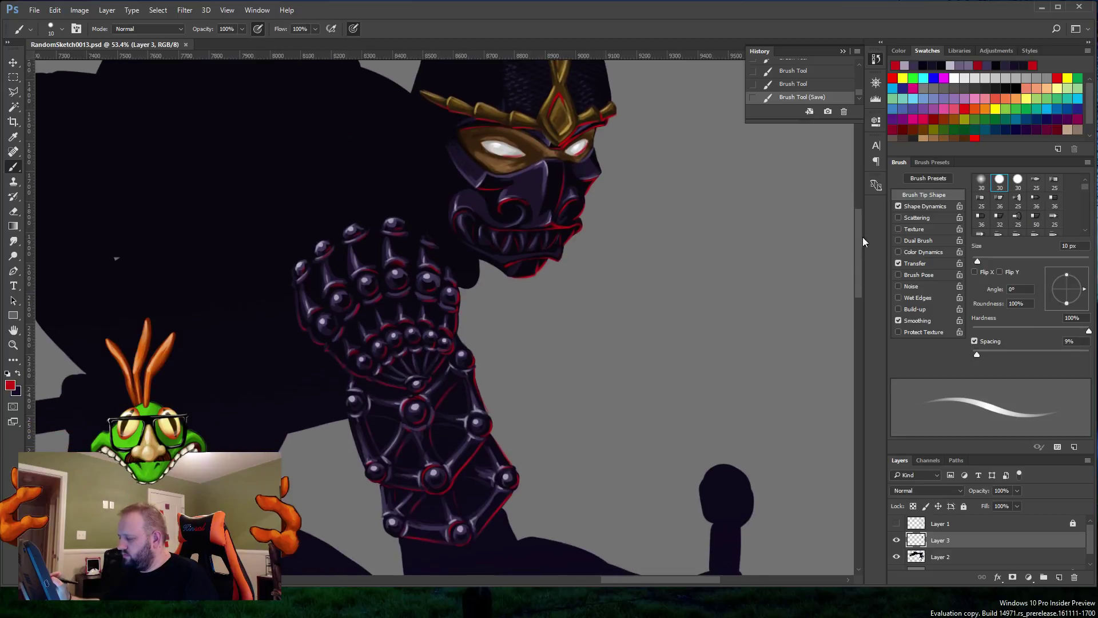
pyautogui.click(34, 9)
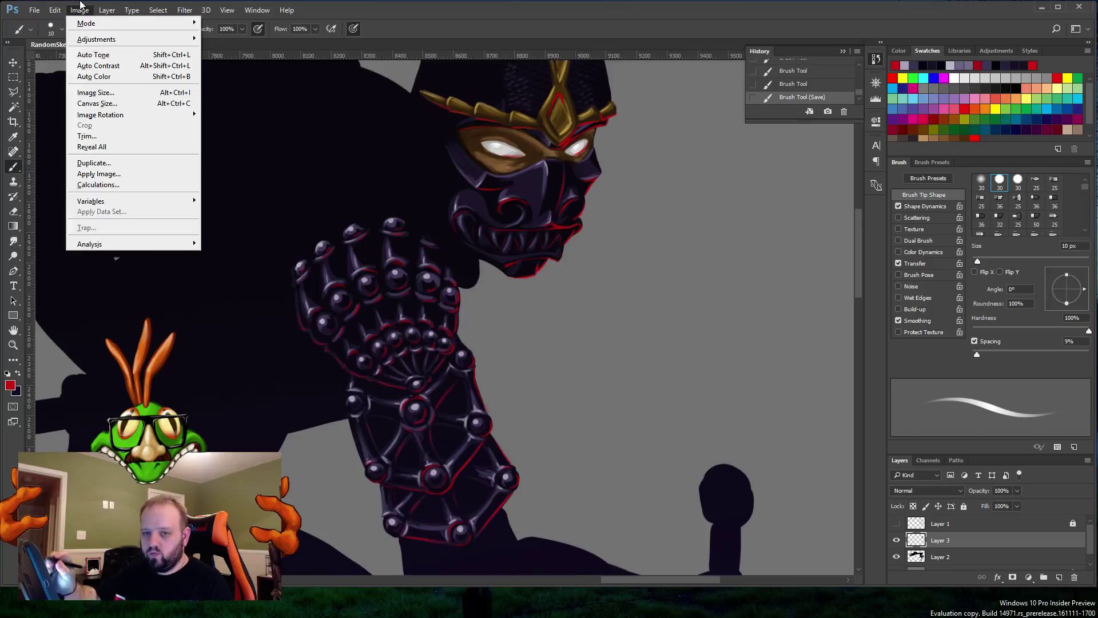
pyautogui.click(861, 246)
pyautogui.moveTo(860, 246); pyautogui.dragTo(860, 259)
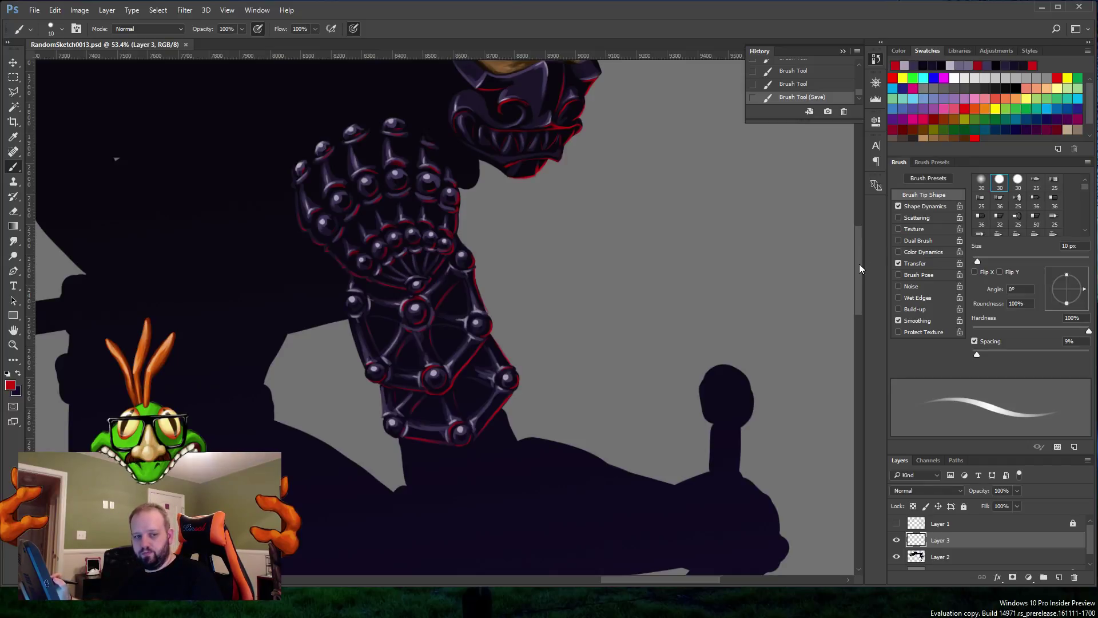
pyautogui.moveTo(857, 309)
pyautogui.mouseDown()
pyautogui.moveTo(858, 325)
pyautogui.moveTo(857, 306)
pyautogui.mouseUp()
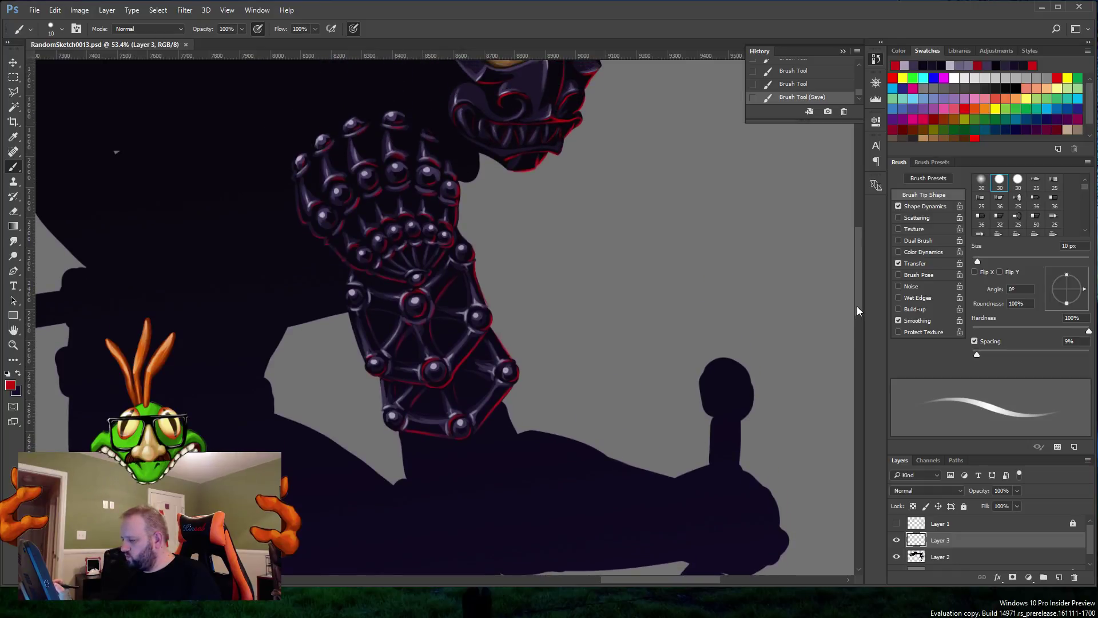
pyautogui.press('z')
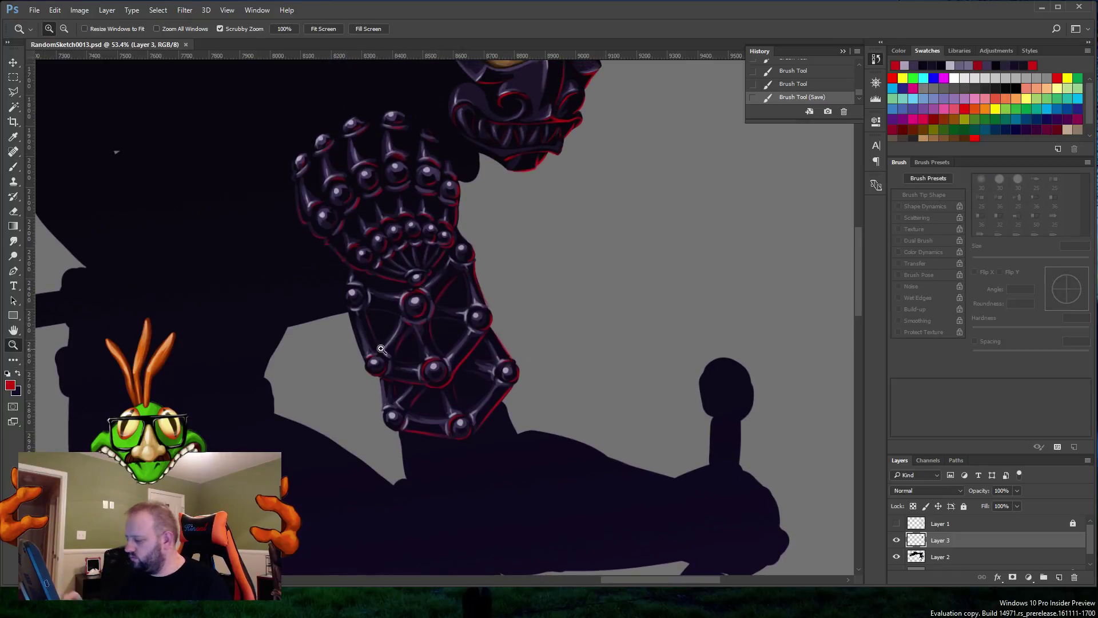
pyautogui.moveTo(467, 361); pyautogui.dragTo(443, 376)
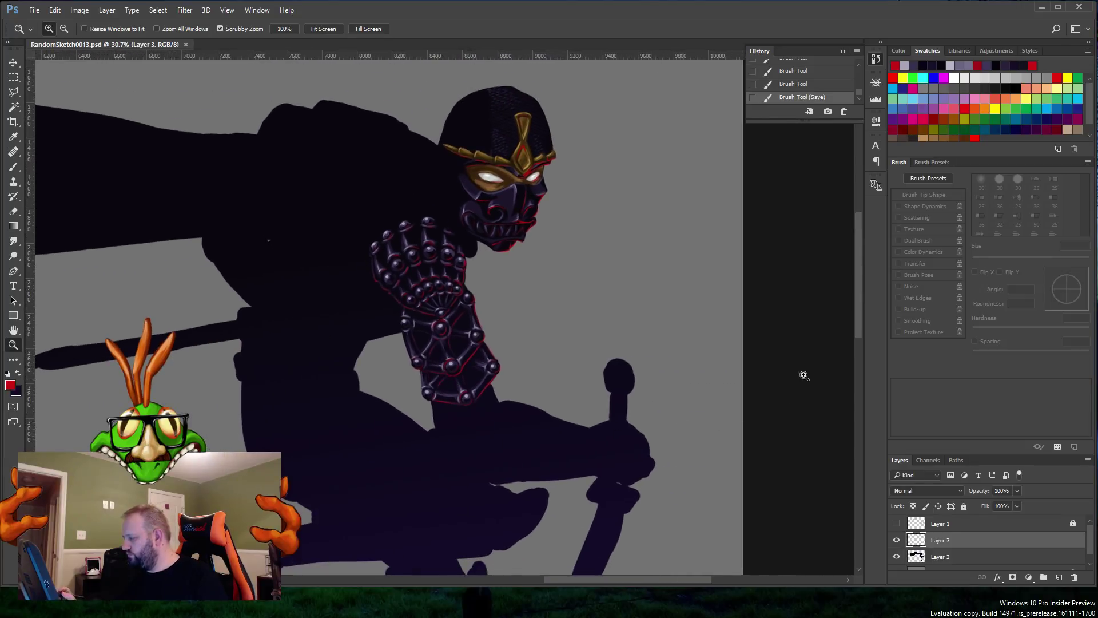
pyautogui.moveTo(858, 285); pyautogui.dragTo(857, 292)
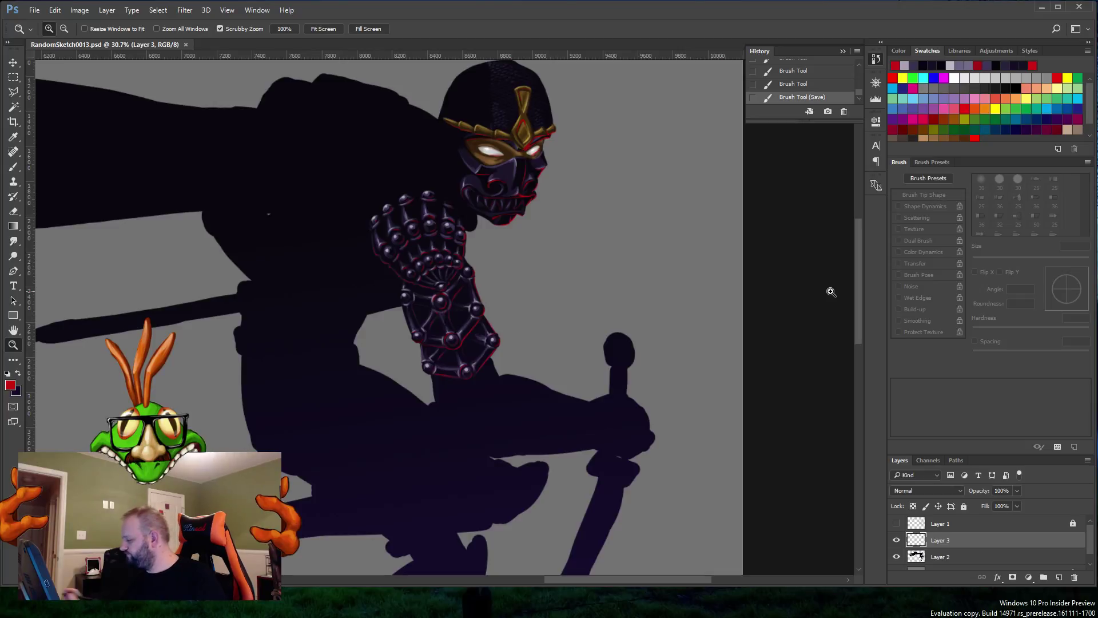
# Step: Show Layer 1's sketch lines and scroll further down to the legs and sword
pyautogui.click(897, 523)
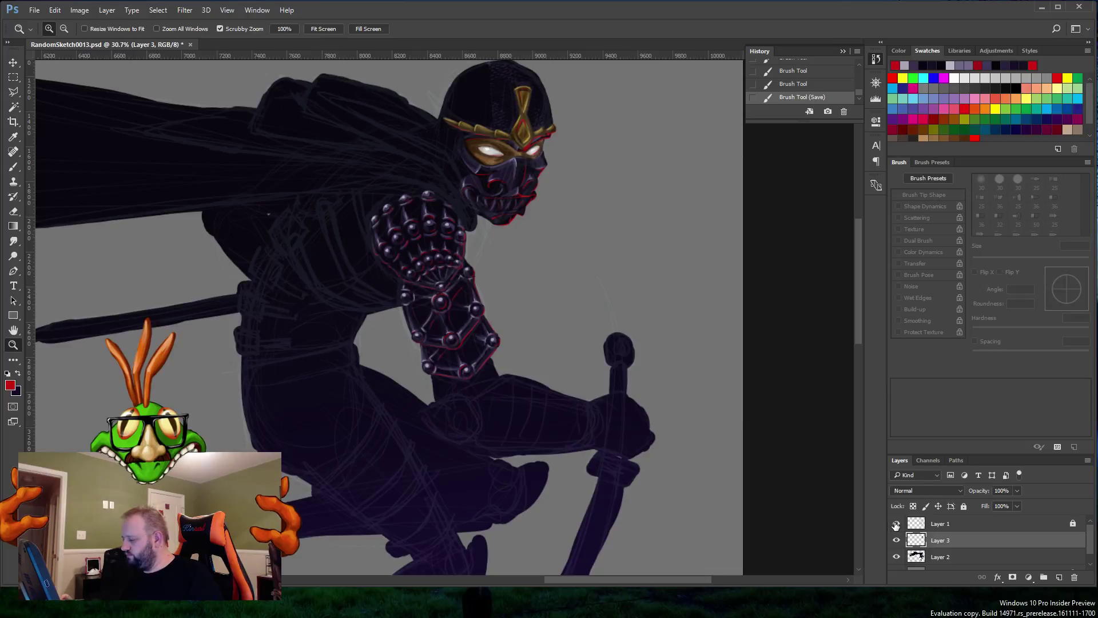
pyautogui.moveTo(860, 301)
pyautogui.mouseDown()
pyautogui.moveTo(861, 314)
pyautogui.moveTo(863, 300)
pyautogui.mouseUp()
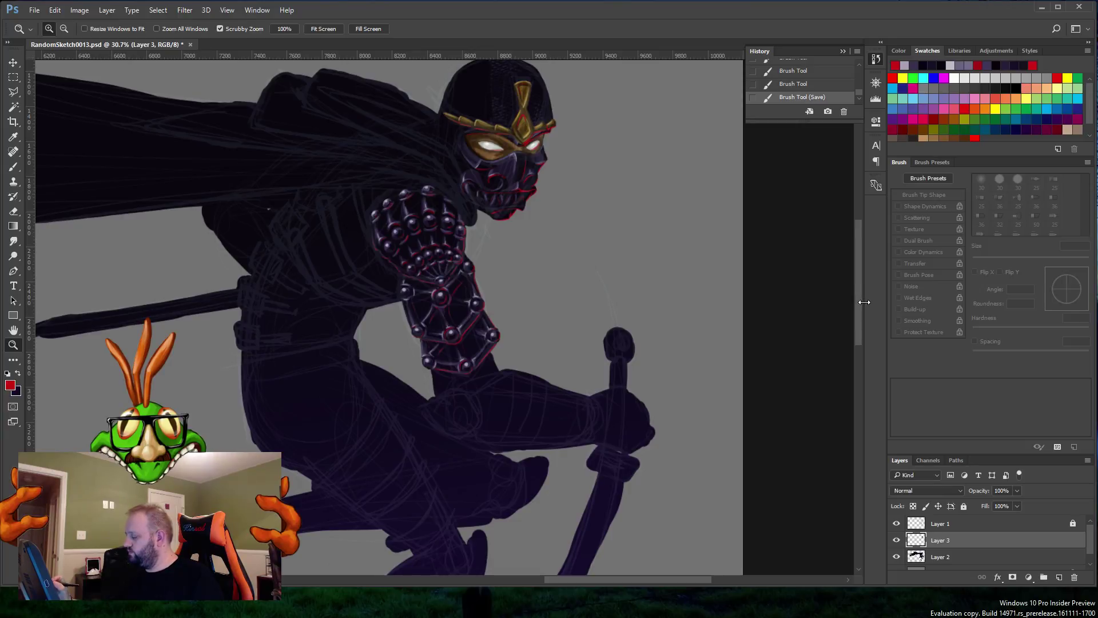
pyautogui.moveTo(860, 307); pyautogui.dragTo(857, 309)
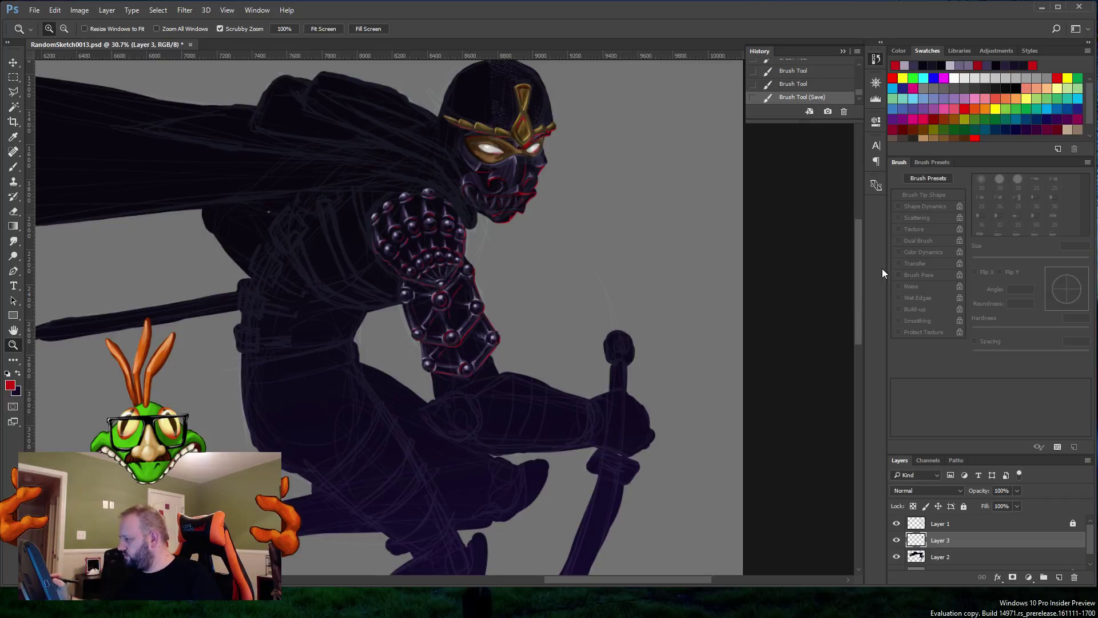
pyautogui.moveTo(857, 306); pyautogui.dragTo(857, 336)
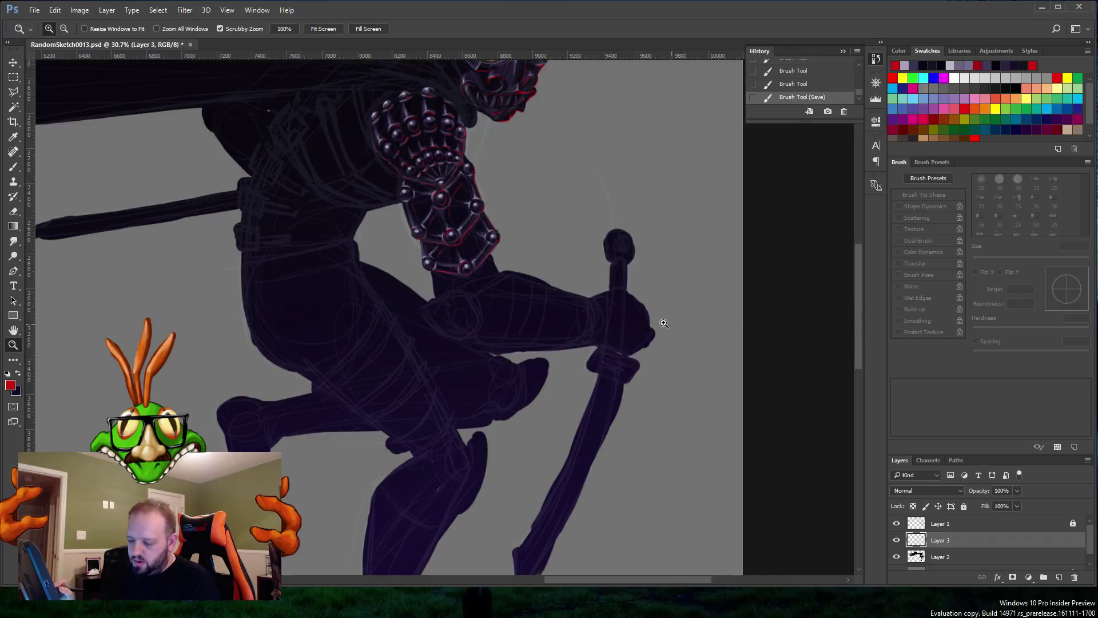
# Step: With the Brush, sample the head's dark purple and stroke it onto the gripping hand
pyautogui.press('alt')
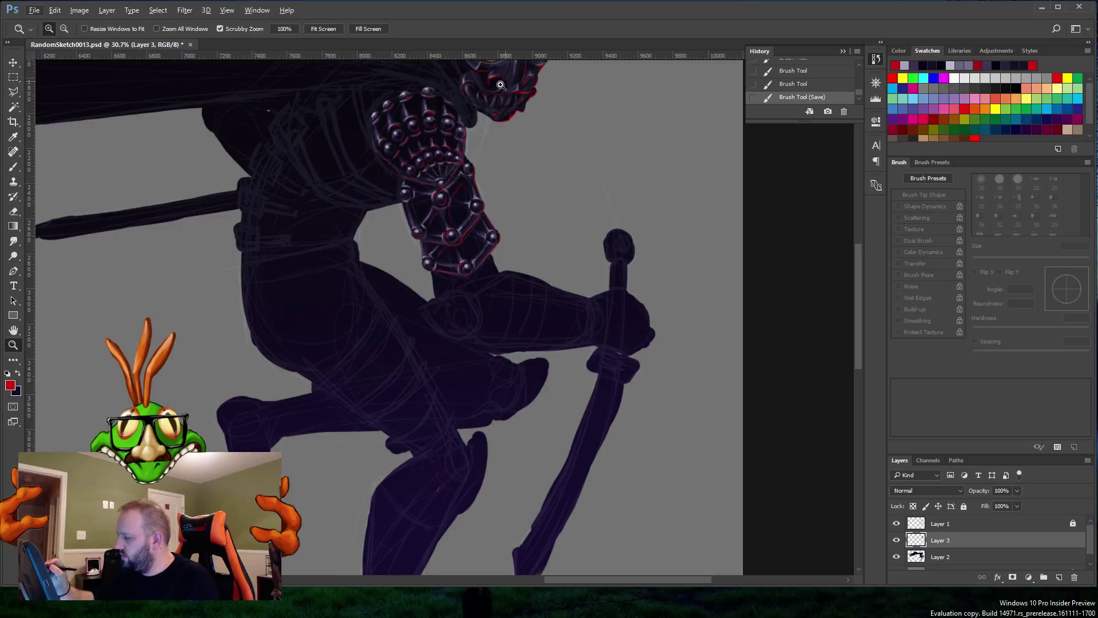
pyautogui.click(13, 168)
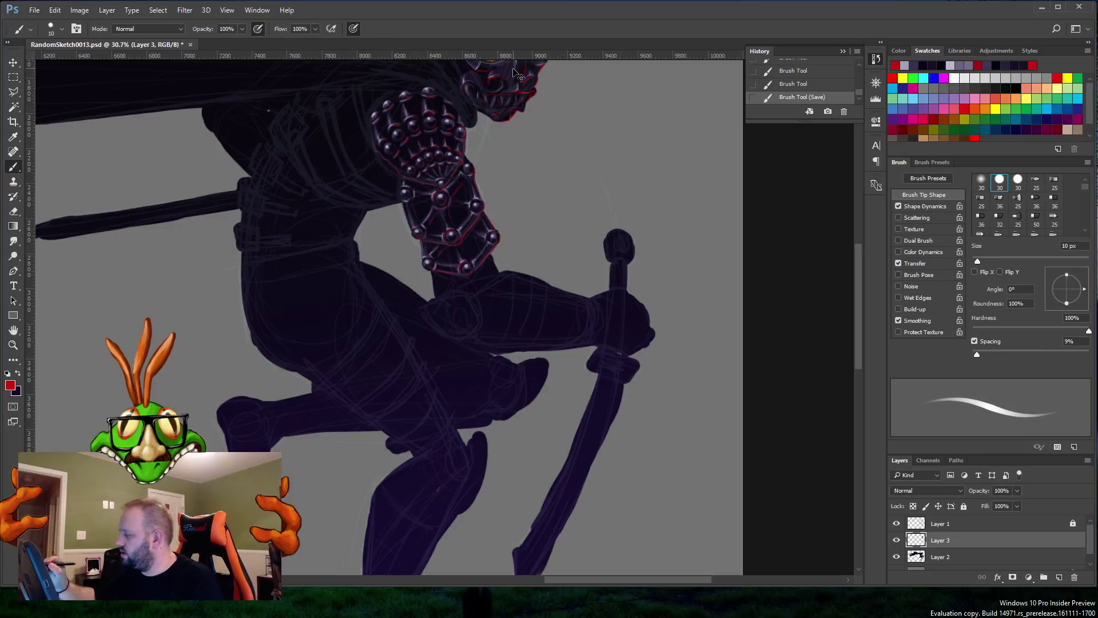
pyautogui.press('alt')
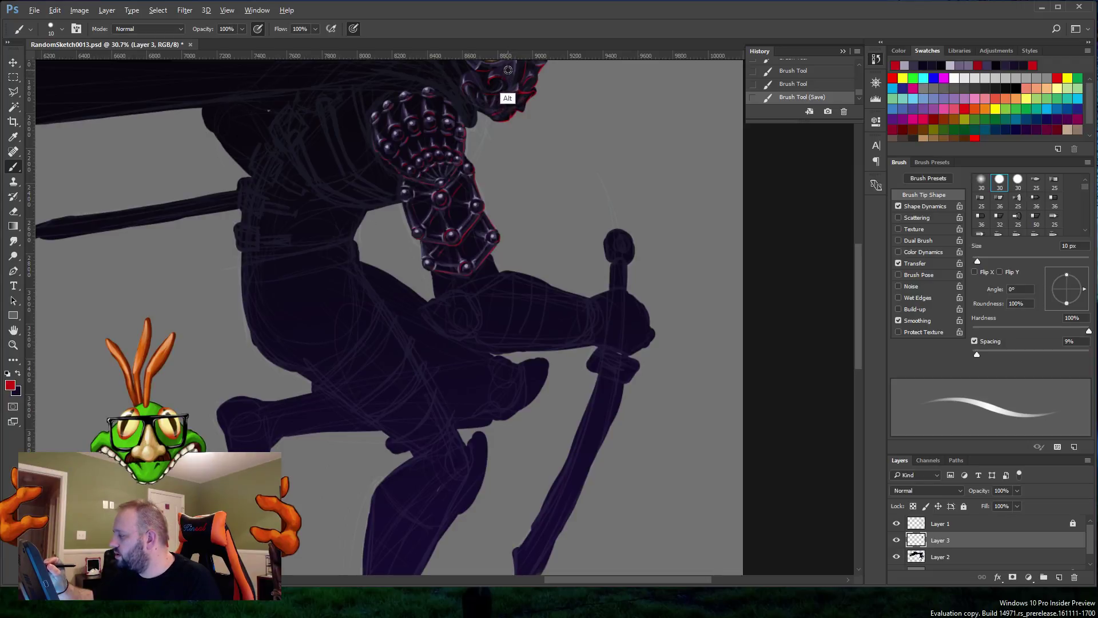
pyautogui.keyDown('alt'); pyautogui.click(508, 70); pyautogui.keyUp('alt')
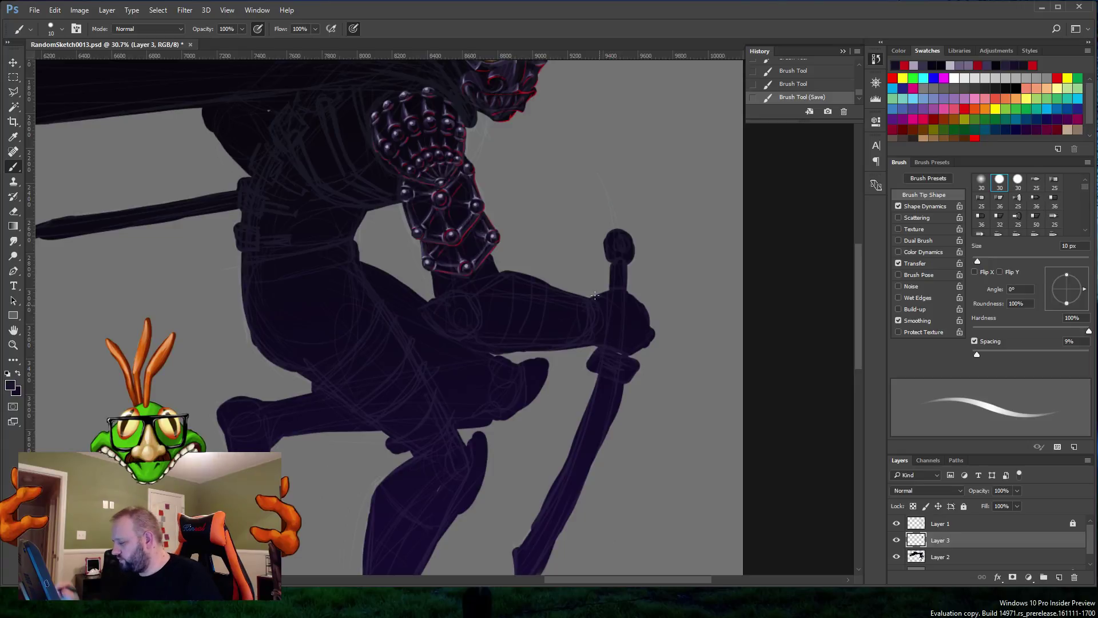
pyautogui.moveTo(599, 313); pyautogui.dragTo(600, 332)
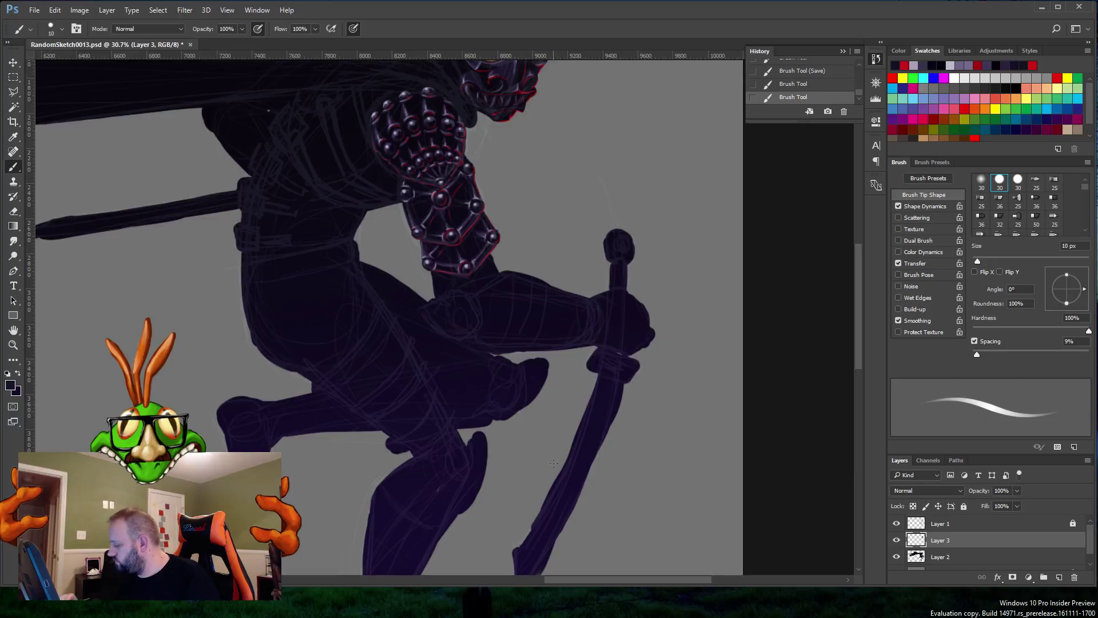
# Step: Toggle Layer 1's sketch lines to compare, and dab a dark stroke below the forearm guard
pyautogui.click(896, 524)
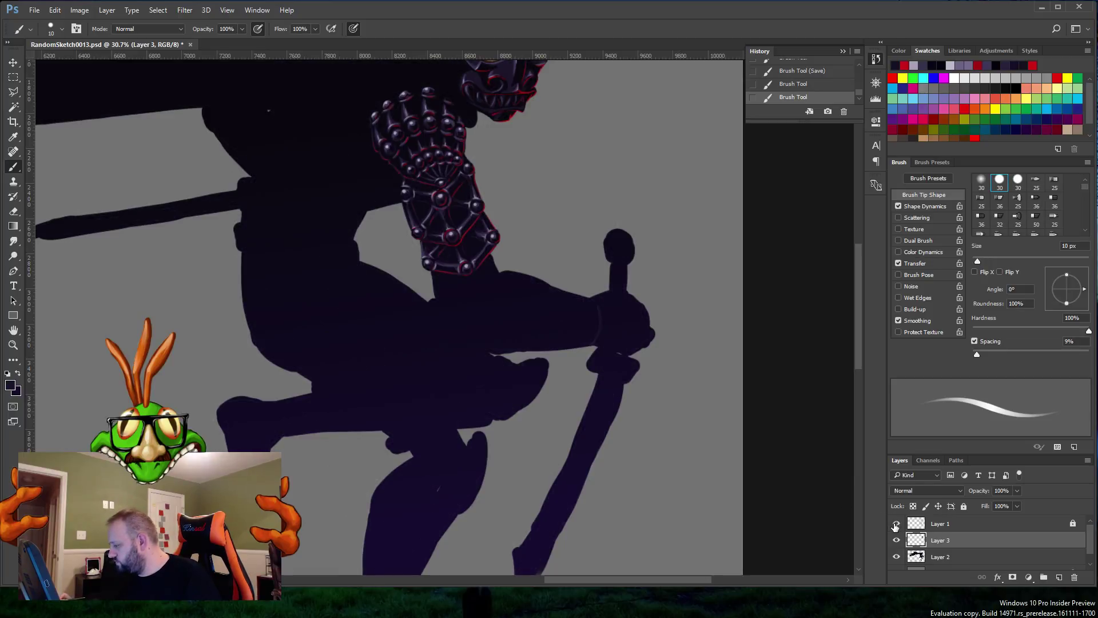
pyautogui.click(896, 524)
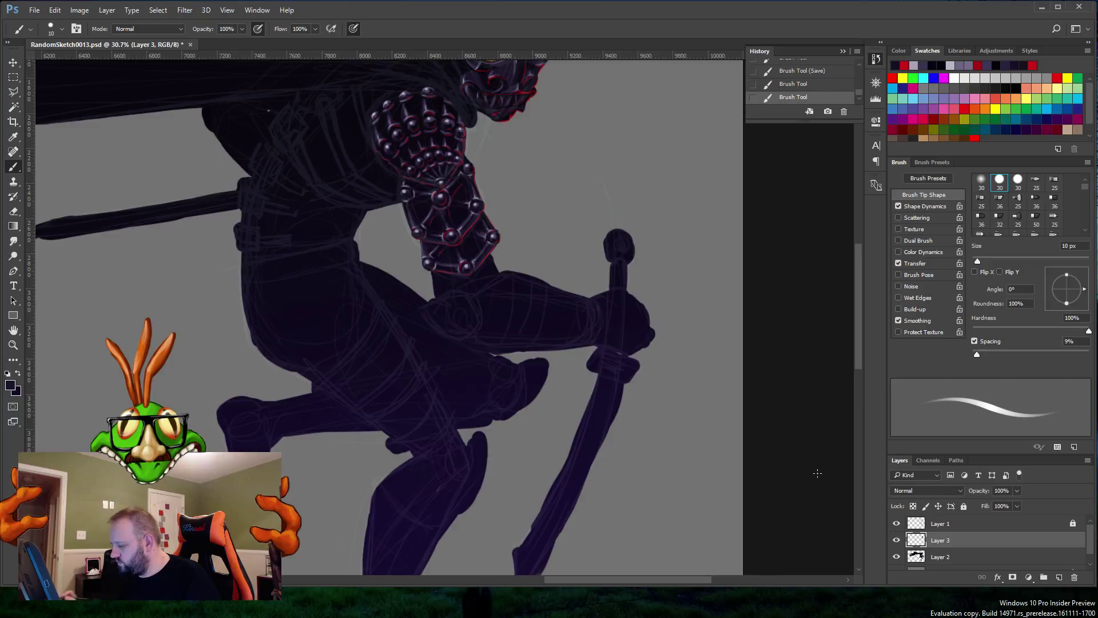
pyautogui.click(453, 340)
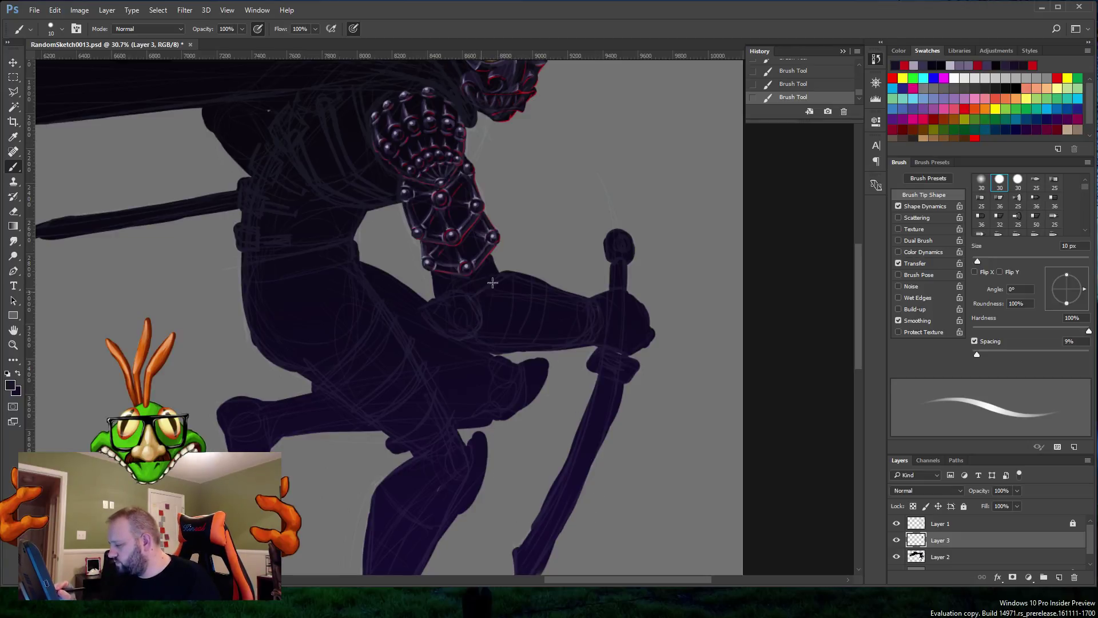
pyautogui.click(896, 524)
pyautogui.click(896, 524)
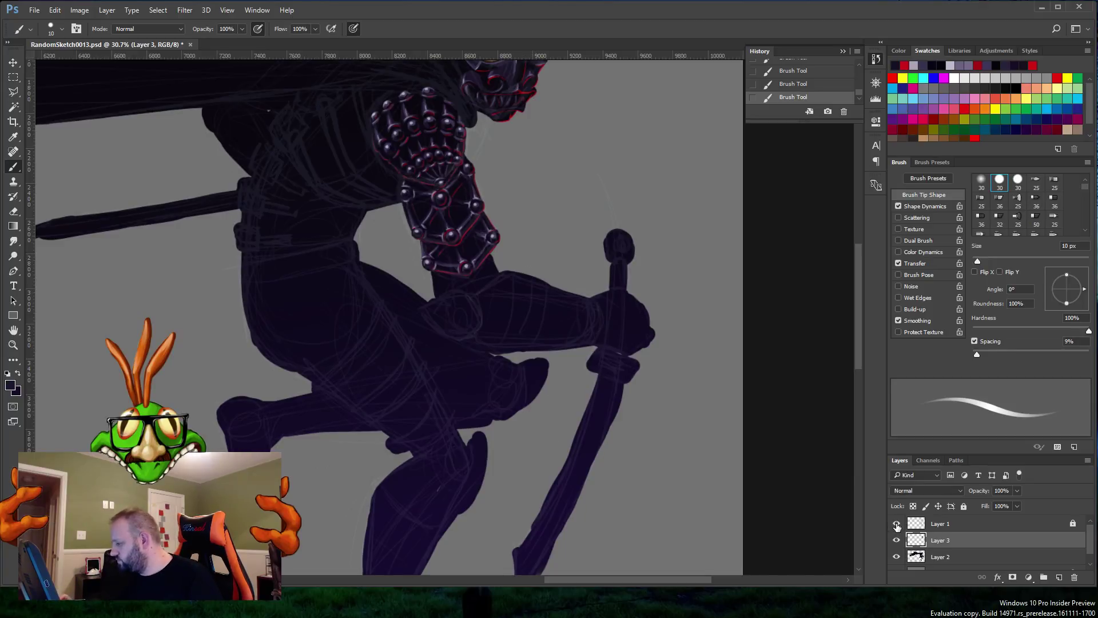
pyautogui.click(897, 523)
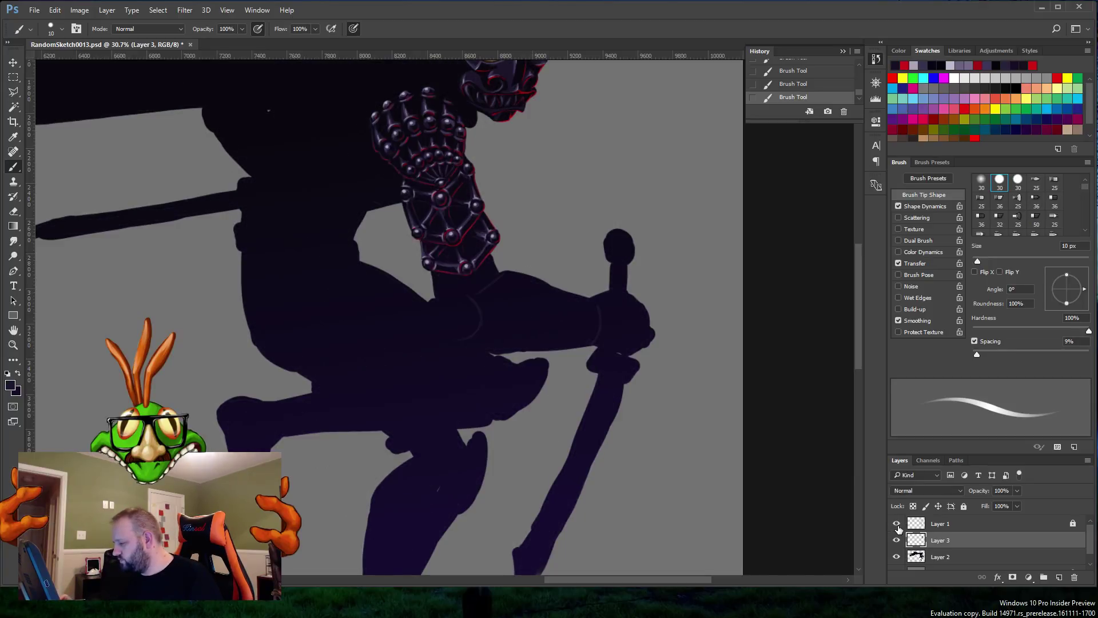
pyautogui.click(896, 523)
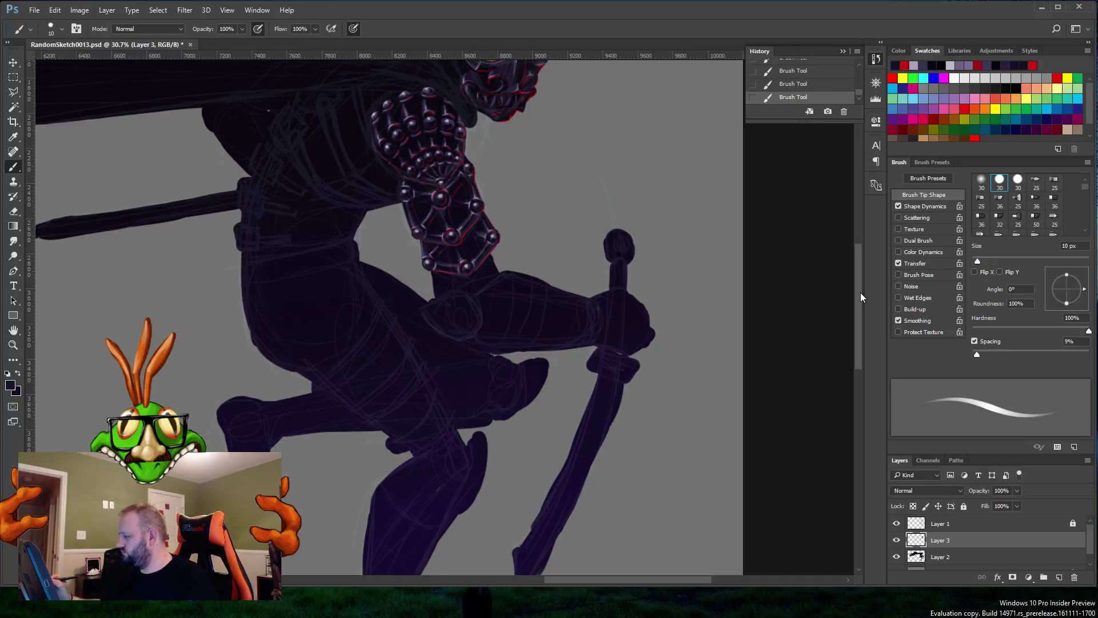
# Step: Scroll back up to the head and set the foreground colour to grey-purple 38363d
pyautogui.moveTo(861, 293)
pyautogui.mouseDown()
pyautogui.moveTo(858, 266)
pyautogui.moveTo(859, 278)
pyautogui.mouseUp()
pyautogui.scroll(4, 858, 260)
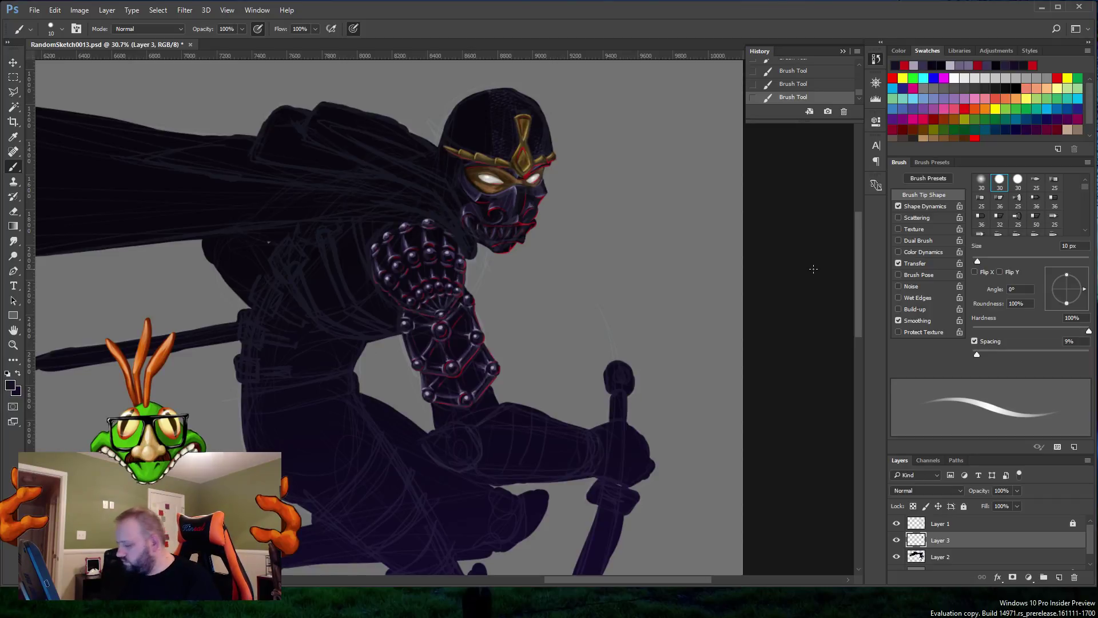
pyautogui.click(10, 385)
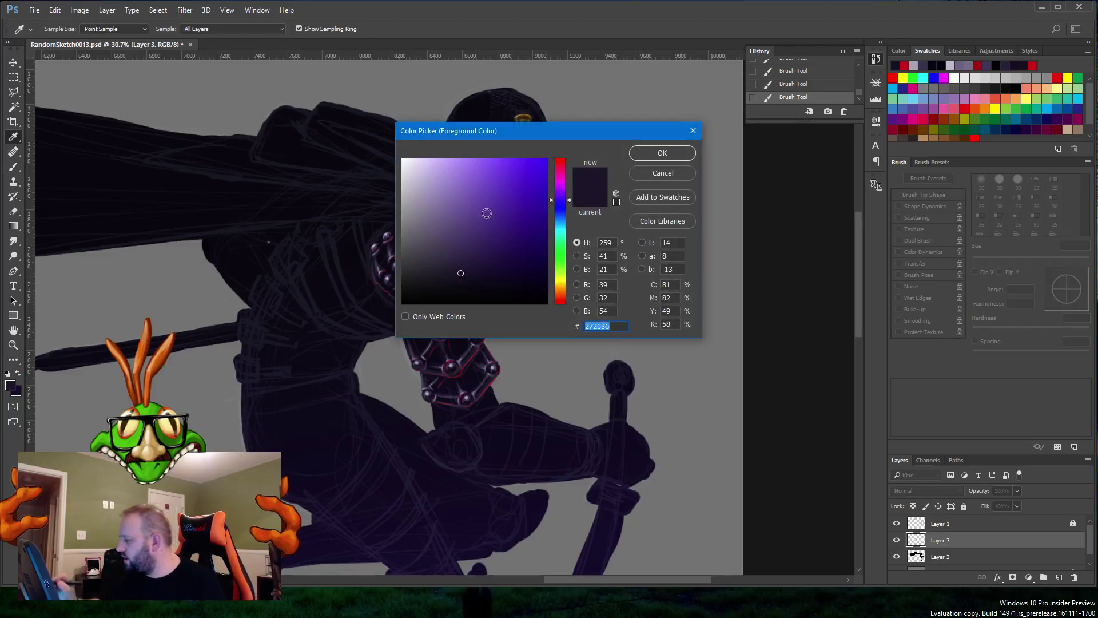
pyautogui.moveTo(432, 273); pyautogui.dragTo(418, 270)
pyautogui.click(652, 153)
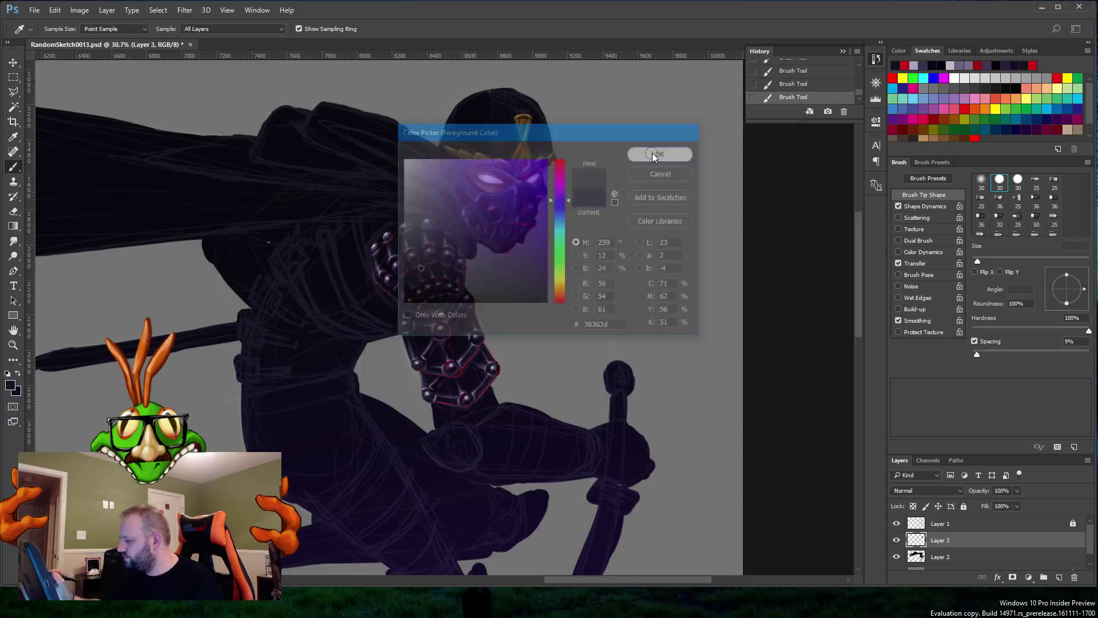
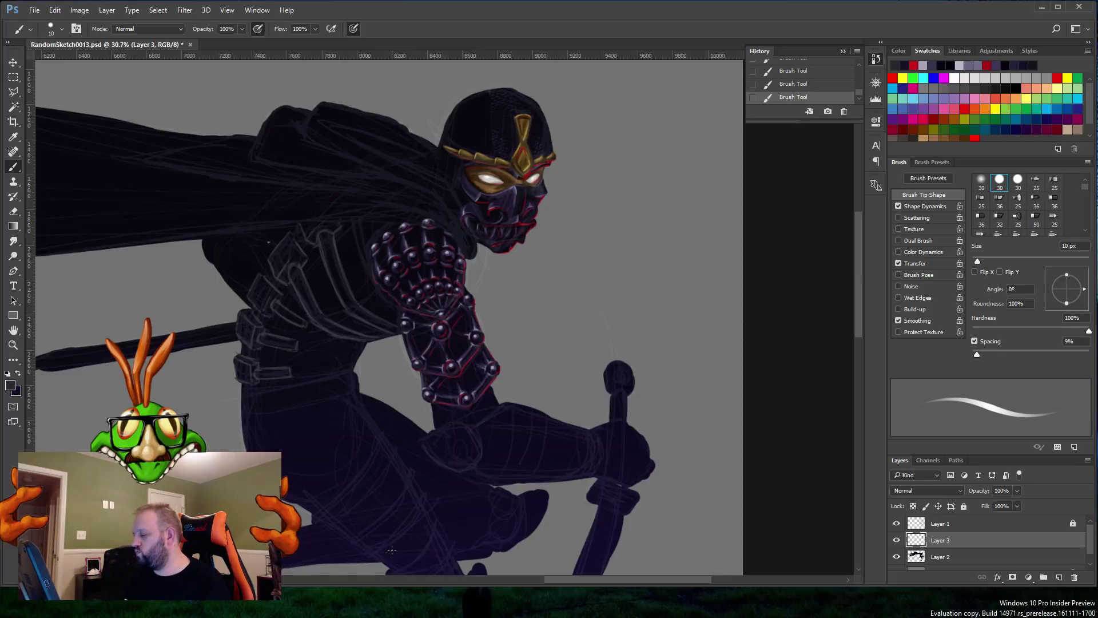
# Step: Compare the painting with and without Layer 1's sketch, add a faint cape stroke, then hide Layer 1
pyautogui.click(897, 524)
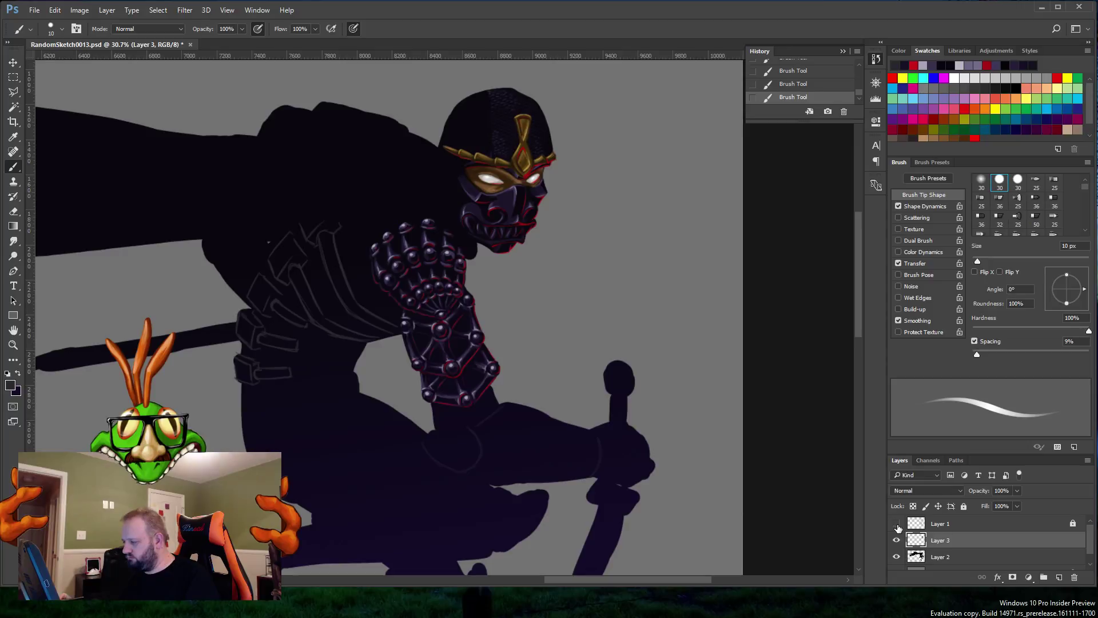
pyautogui.click(897, 524)
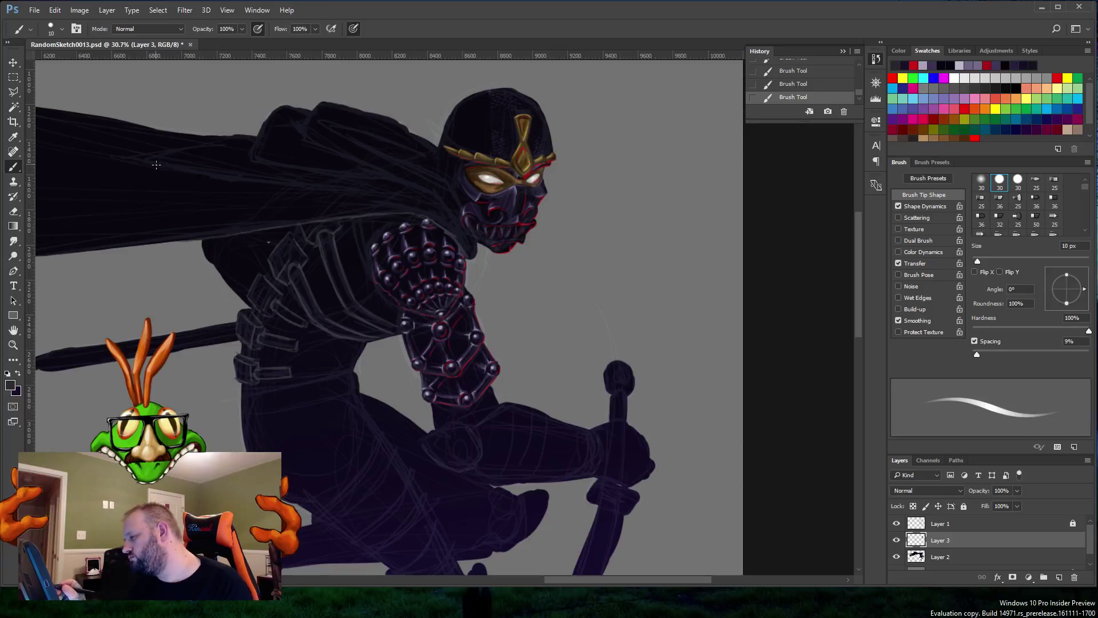
pyautogui.moveTo(256, 176); pyautogui.dragTo(358, 191)
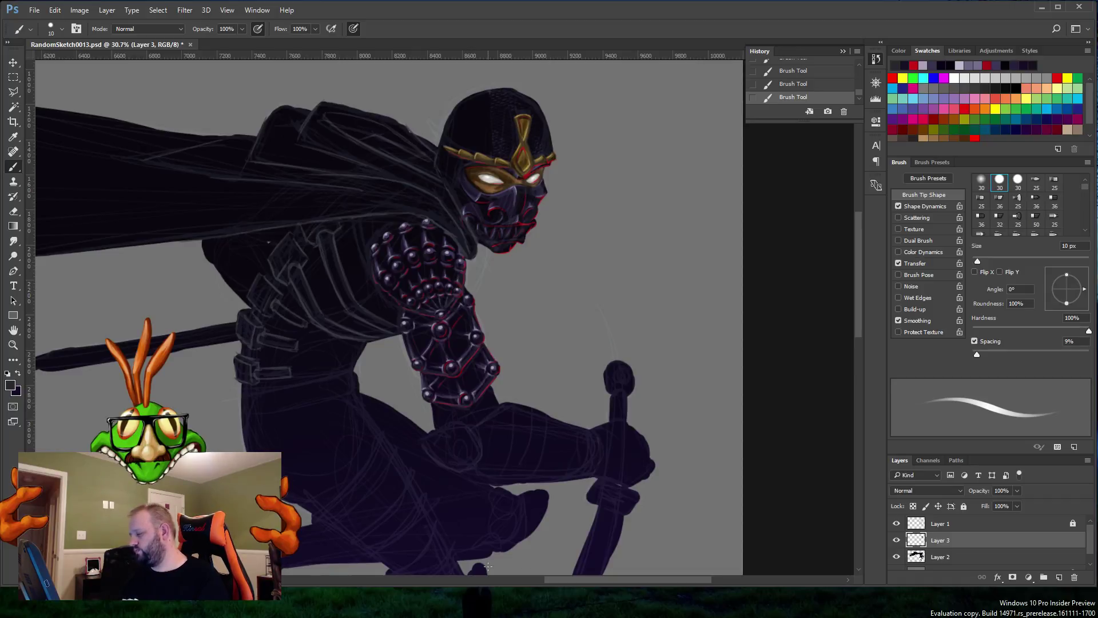
pyautogui.click(896, 524)
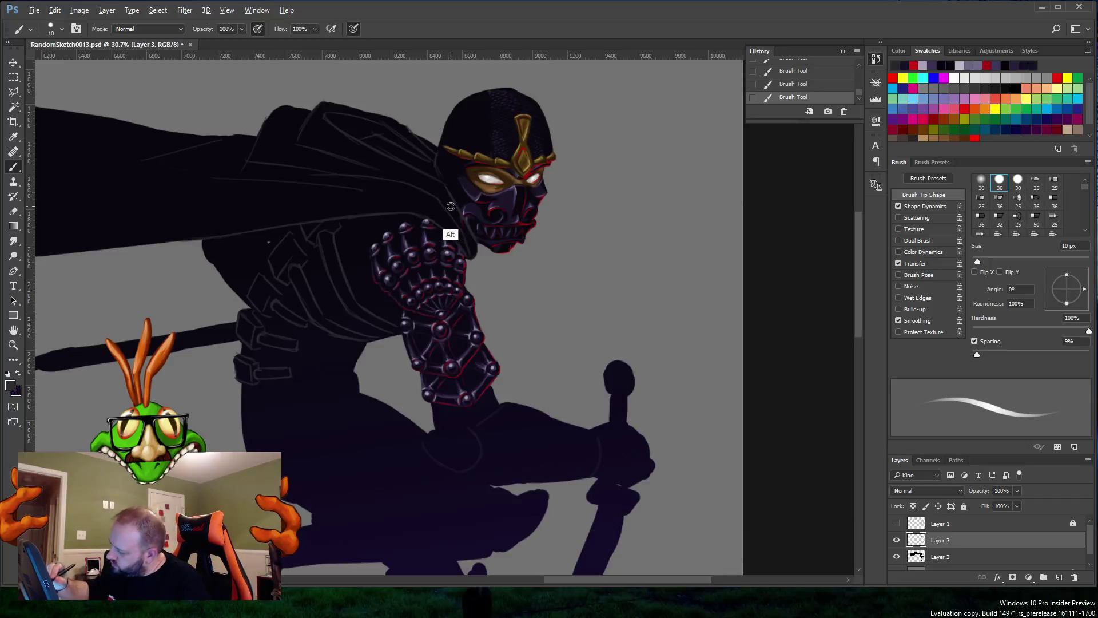
# Step: Sample the dark purple beside the mask as the brush colour and scroll toward the legs
pyautogui.keyDown('alt'); pyautogui.click(449, 233); pyautogui.keyUp('alt')
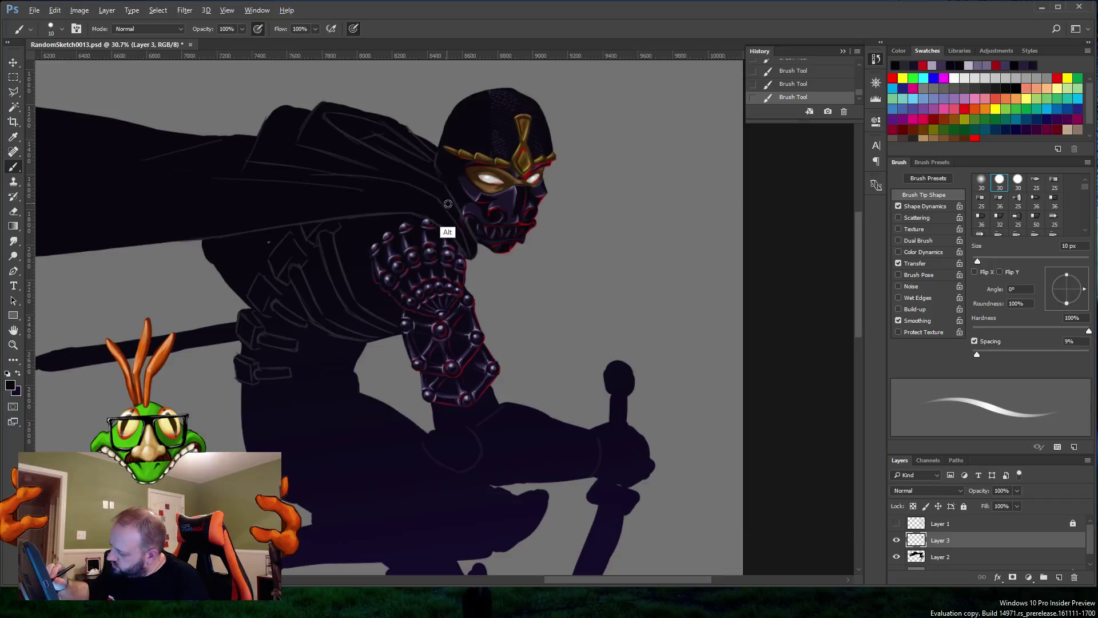
pyautogui.keyDown('alt'); pyautogui.click(450, 232); pyautogui.keyUp('alt')
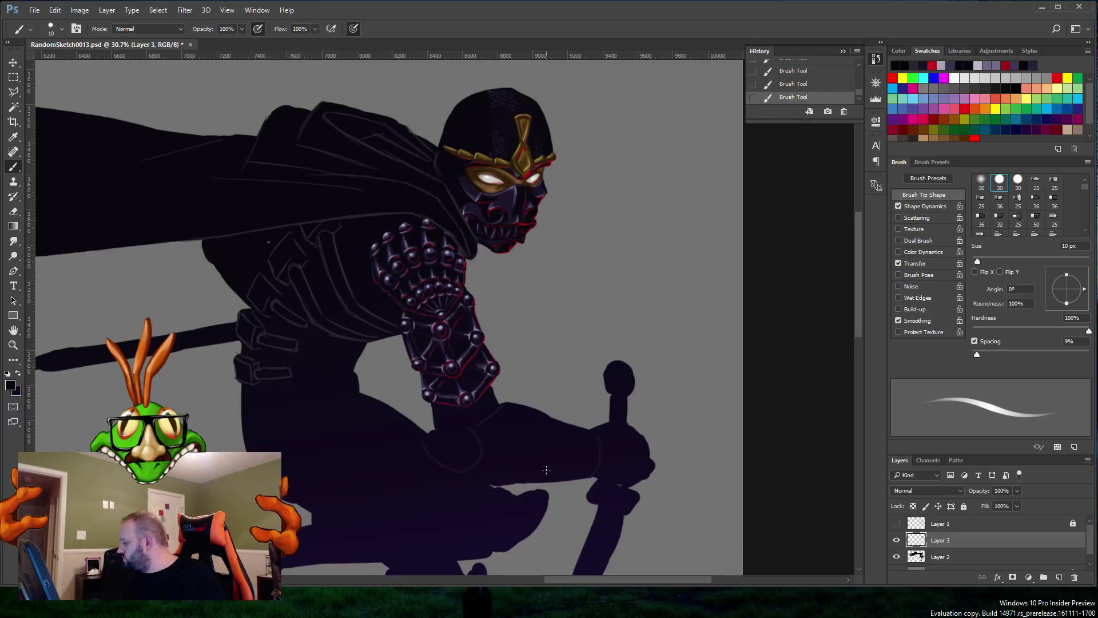
pyautogui.moveTo(860, 288); pyautogui.dragTo(848, 311)
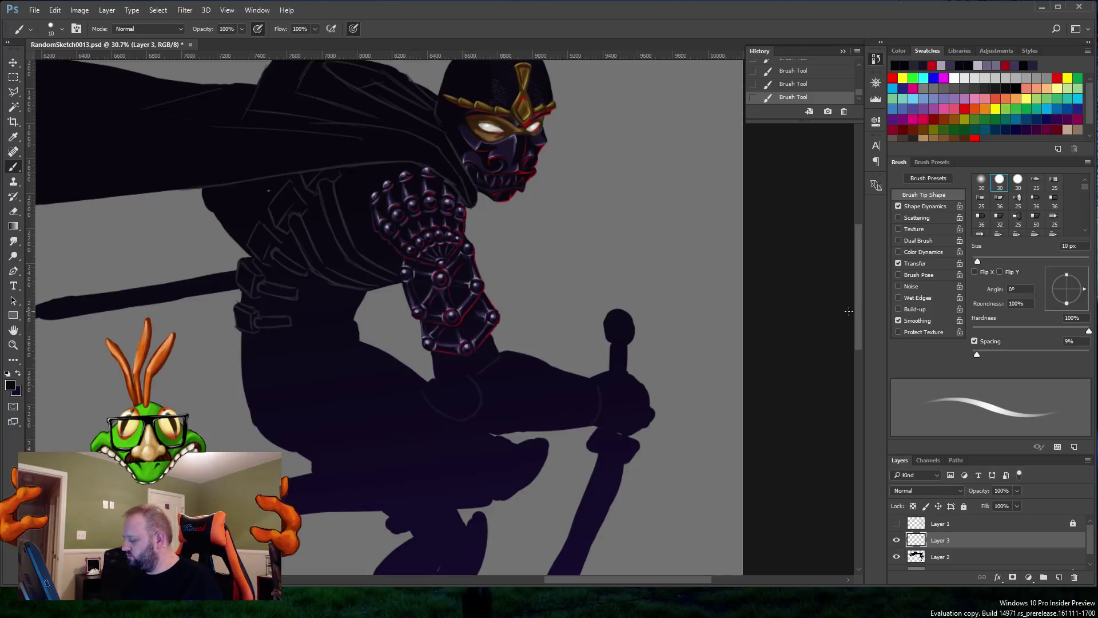
# Step: Switch to the Layer 2 silhouette and paint a dark purple stroke on the leg
pyautogui.scroll(-3, 857, 304)
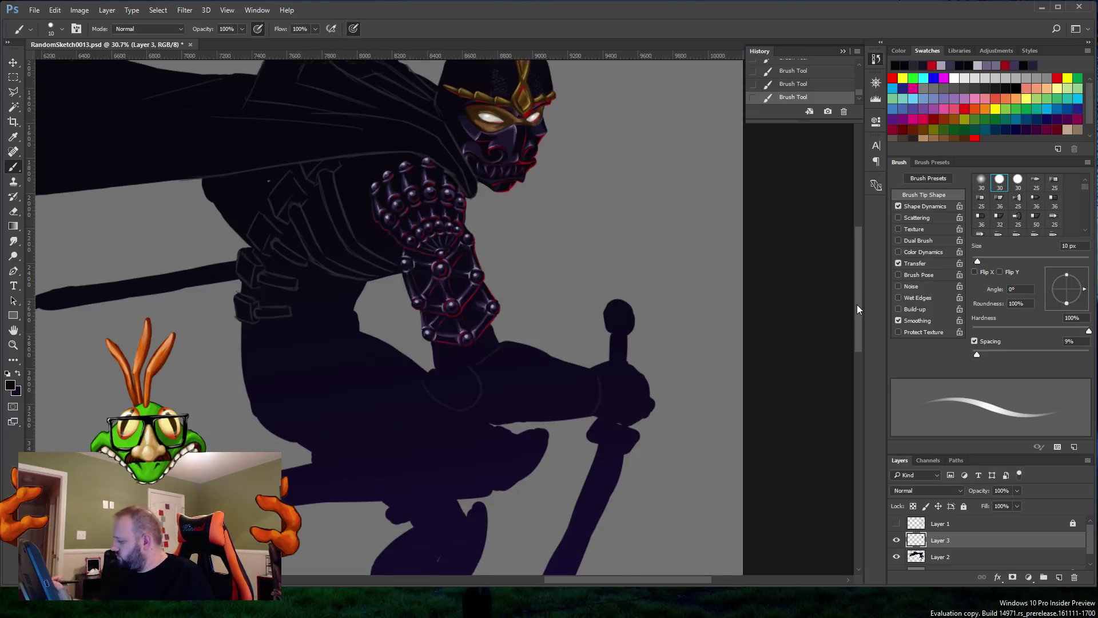
pyautogui.scroll(-5, 858, 351)
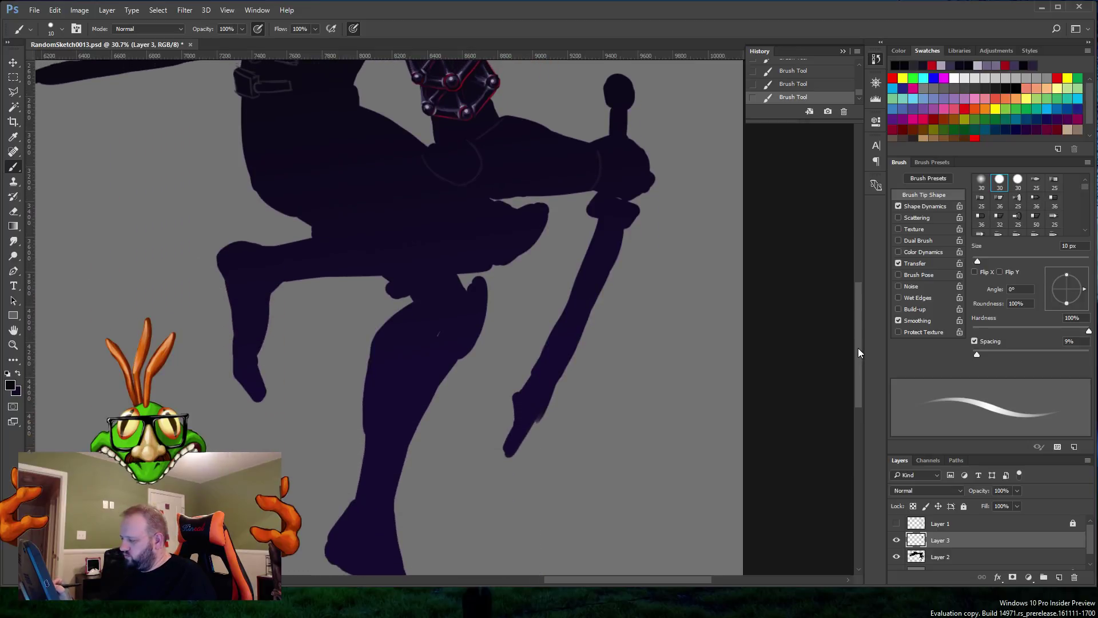
pyautogui.hotkey('alt', '[')
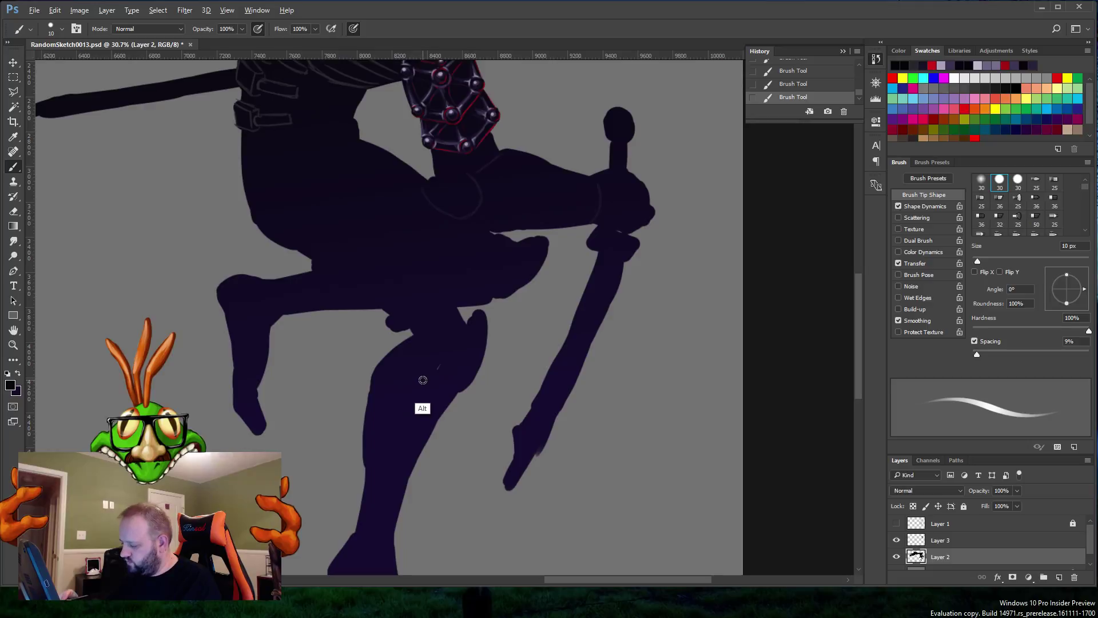
pyautogui.moveTo(424, 379); pyautogui.dragTo(447, 349)
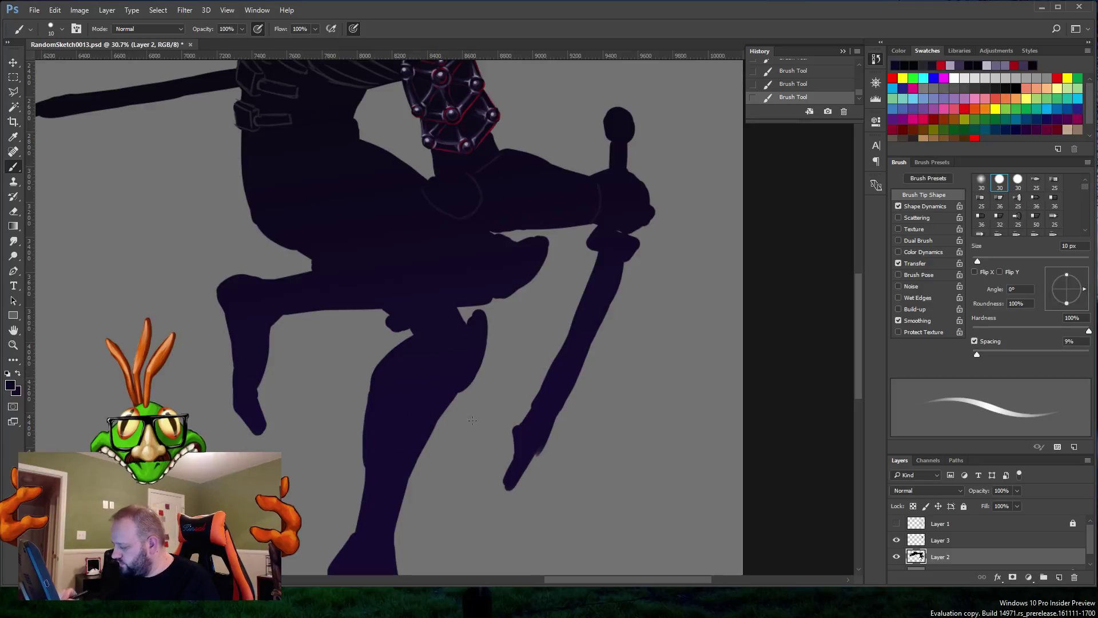
# Step: Set the brush size to 31 px in the brush preset picker
pyautogui.rightClick(462, 355)
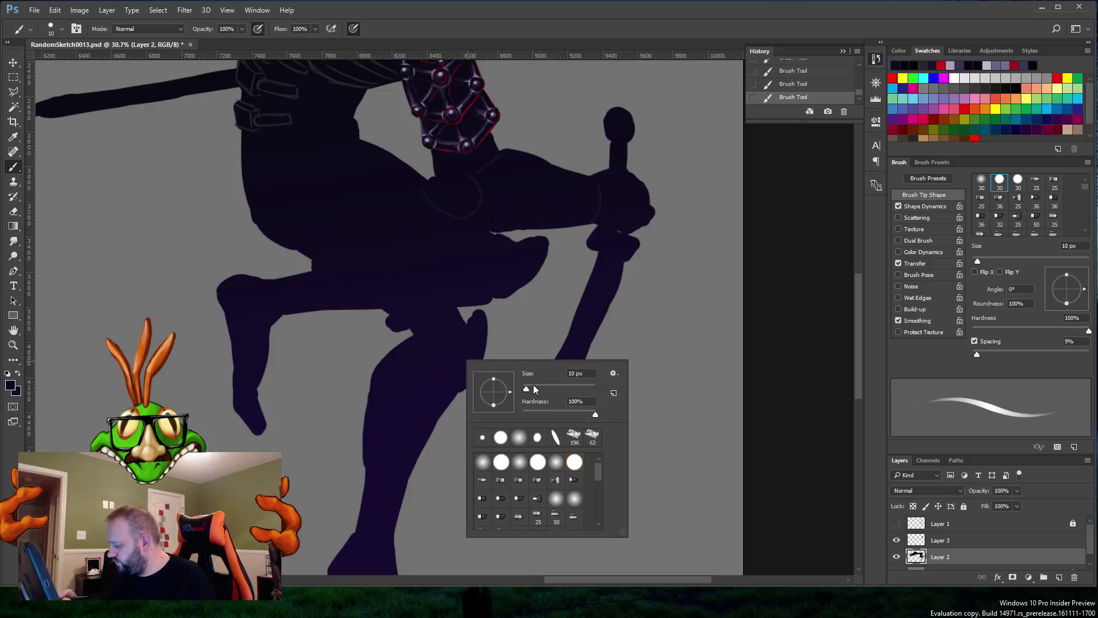
pyautogui.click(533, 388)
pyautogui.click(620, 246)
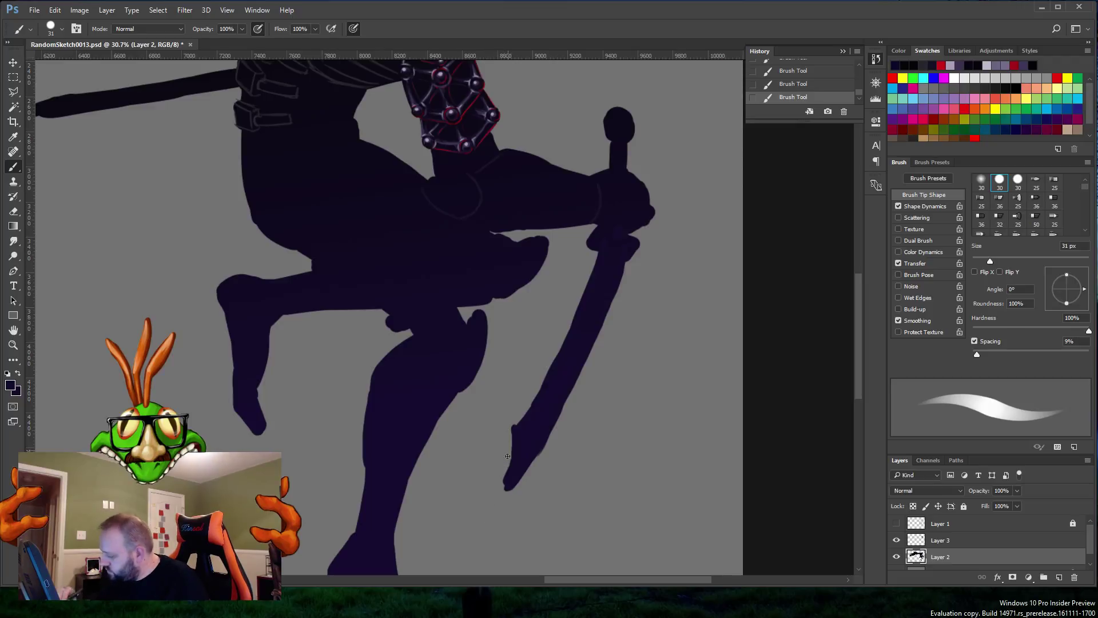
# Step: Erase along the blade's lower edge to slim the curved sword and sharpen its tip
pyautogui.moveTo(508, 424); pyautogui.dragTo(501, 503)
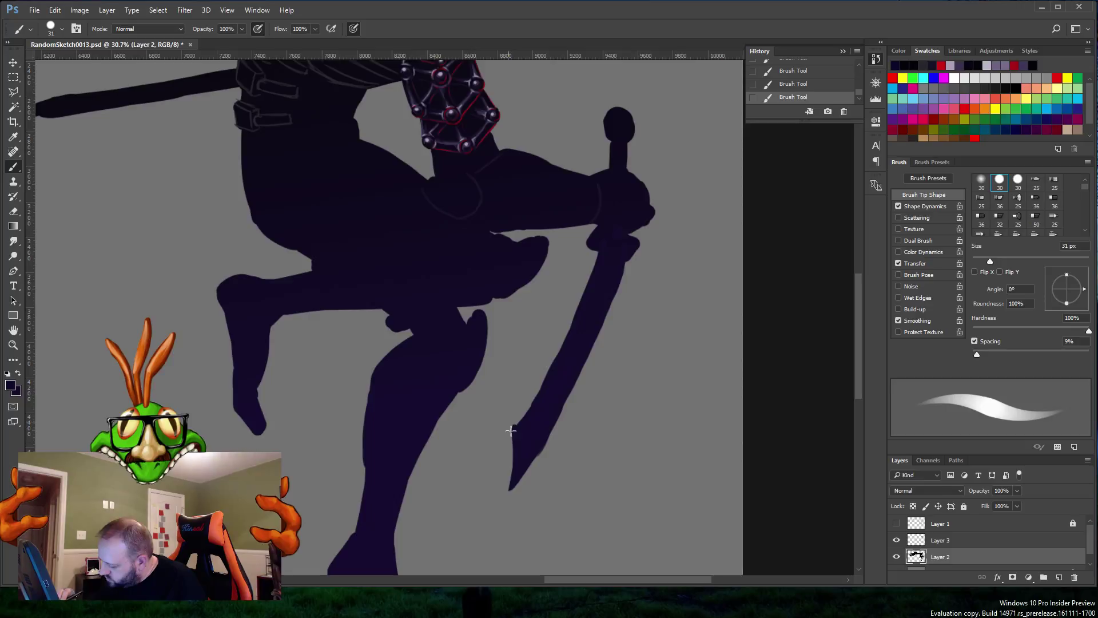
pyautogui.moveTo(510, 430)
pyautogui.mouseDown()
pyautogui.moveTo(504, 499)
pyautogui.moveTo(510, 421)
pyautogui.moveTo(528, 390)
pyautogui.moveTo(507, 434)
pyautogui.moveTo(589, 278)
pyautogui.mouseUp()
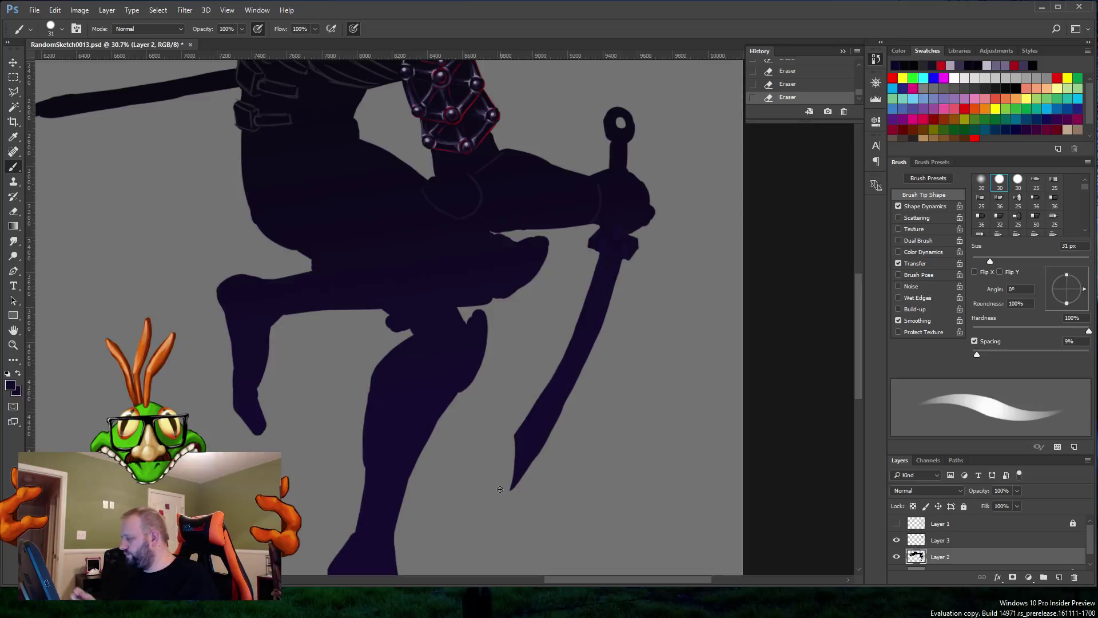
pyautogui.moveTo(860, 354); pyautogui.dragTo(858, 351)
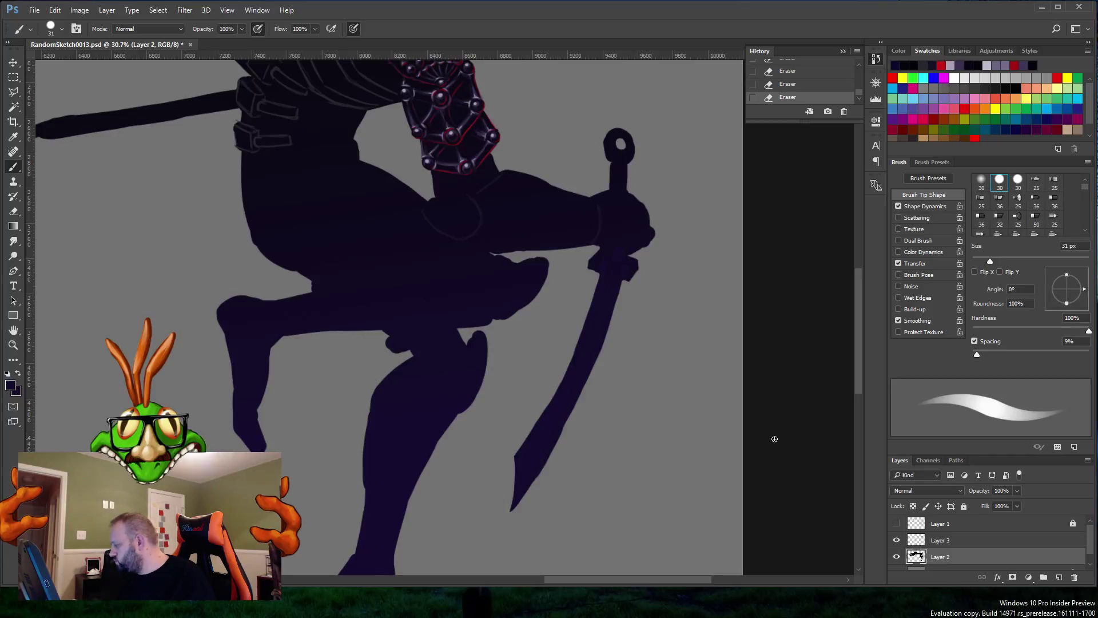
# Step: With Layer 3 active, load Layer 2's silhouette as a selection
pyautogui.click(943, 540)
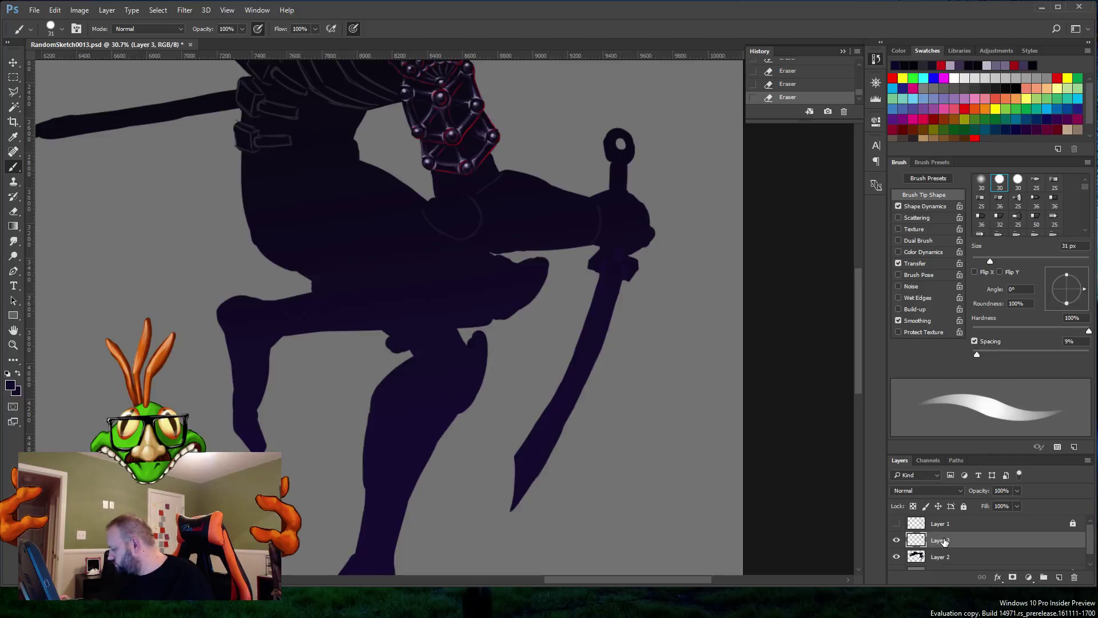
pyautogui.press('alt')
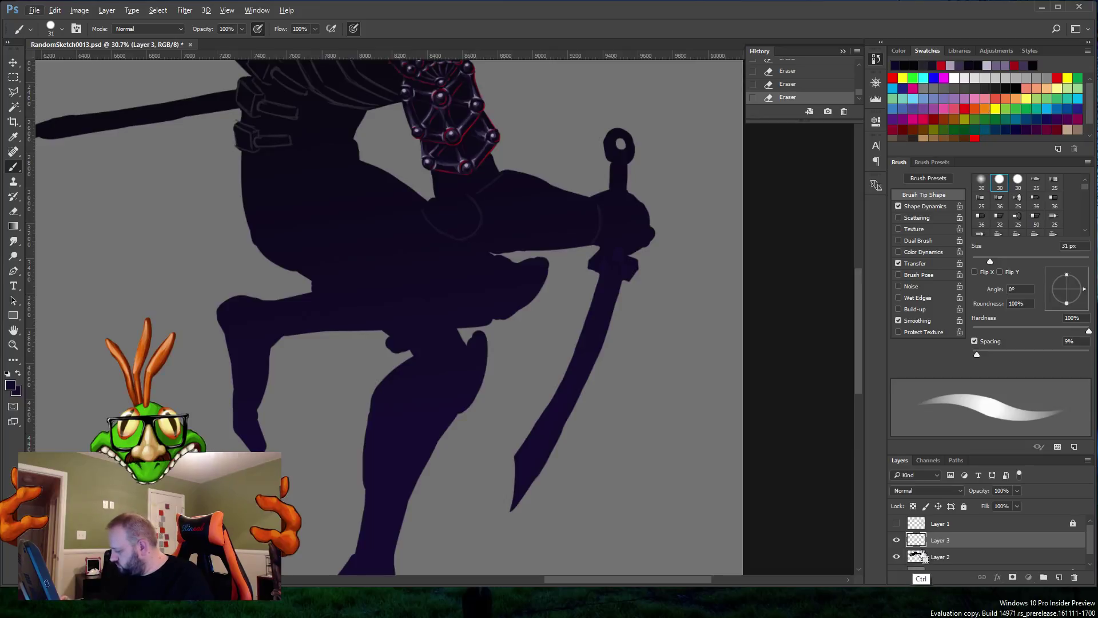
pyautogui.keyDown('ctrl'); pyautogui.click(916, 556); pyautogui.keyUp('ctrl')
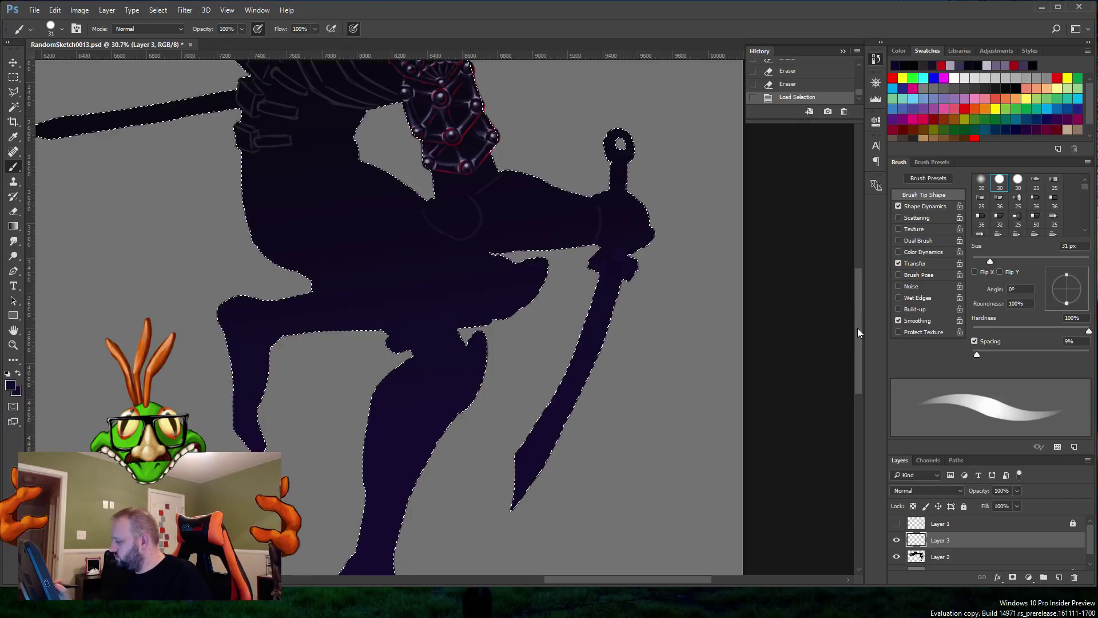
pyautogui.moveTo(858, 331); pyautogui.dragTo(858, 325)
pyautogui.scroll(10, 857, 328)
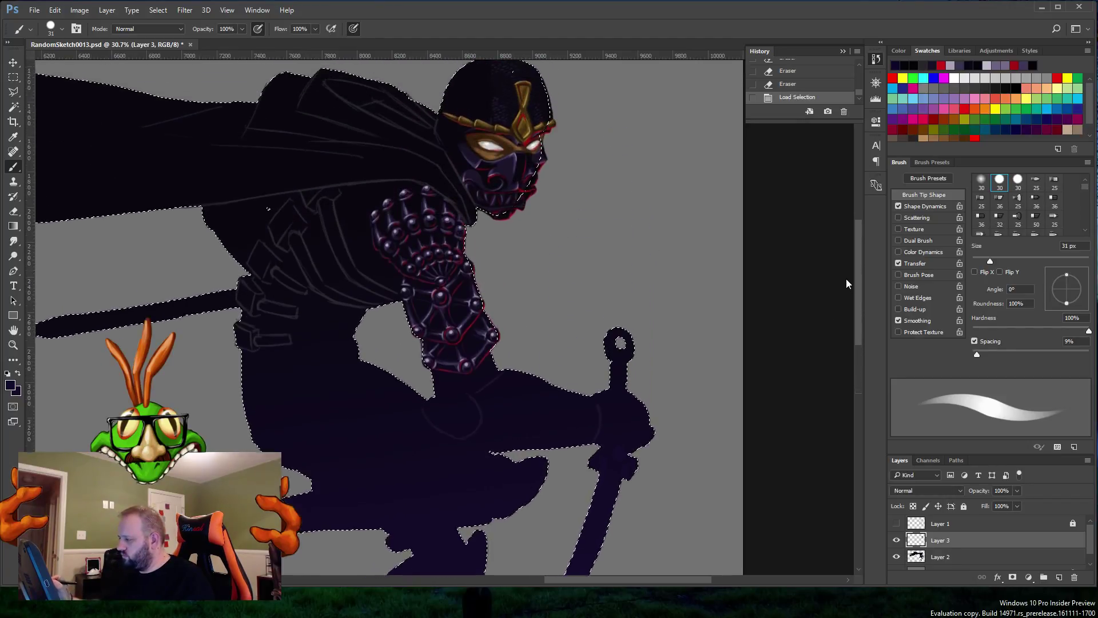
pyautogui.scroll(-1, 856, 289)
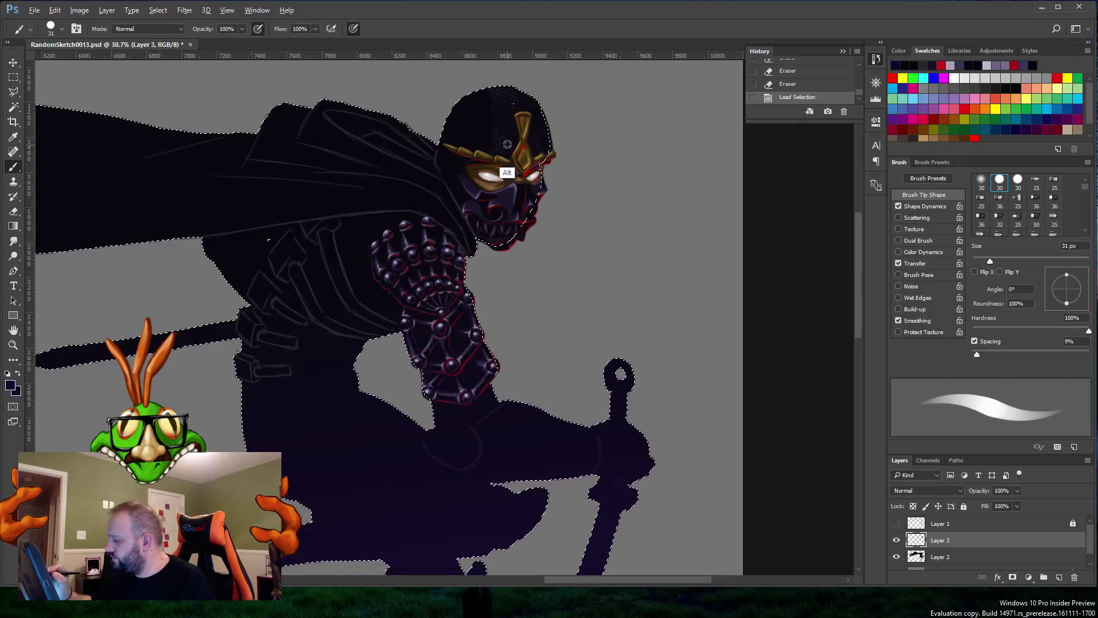
# Step: Sample the golden brown of the helmet and briefly toggle Layer 3's visibility off and on
pyautogui.press('alt')
pyautogui.keyDown('alt'); pyautogui.click(483, 161); pyautogui.keyUp('alt')
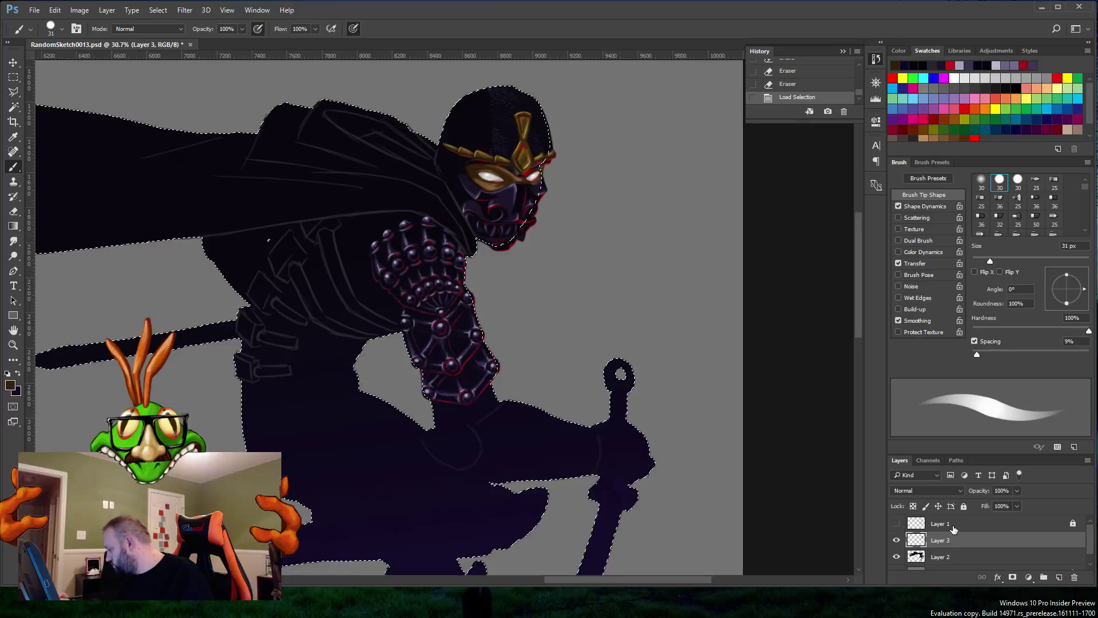
pyautogui.click(897, 540)
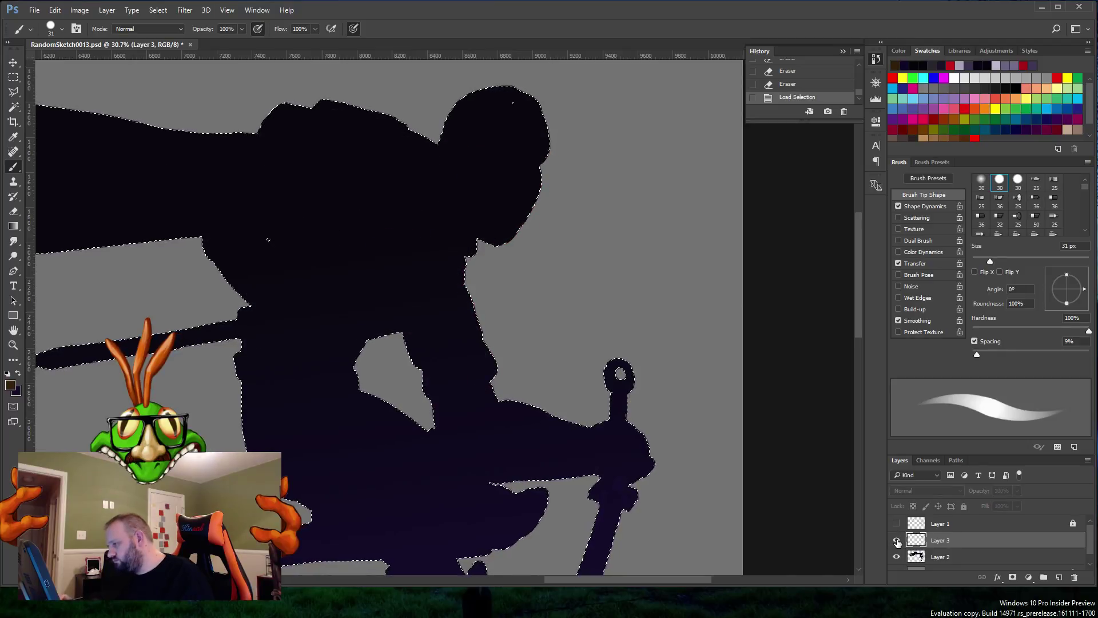
pyautogui.click(897, 540)
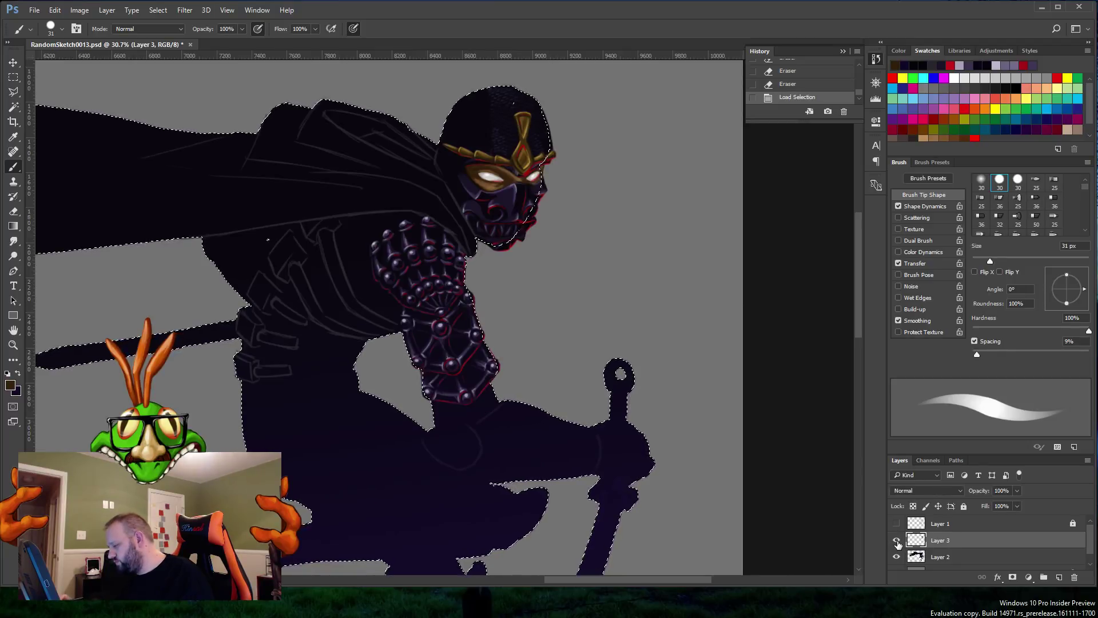
# Step: Paint the sword's ring pommel and crossguard golden brown, then open the foreground Color Picker
pyautogui.click(618, 381)
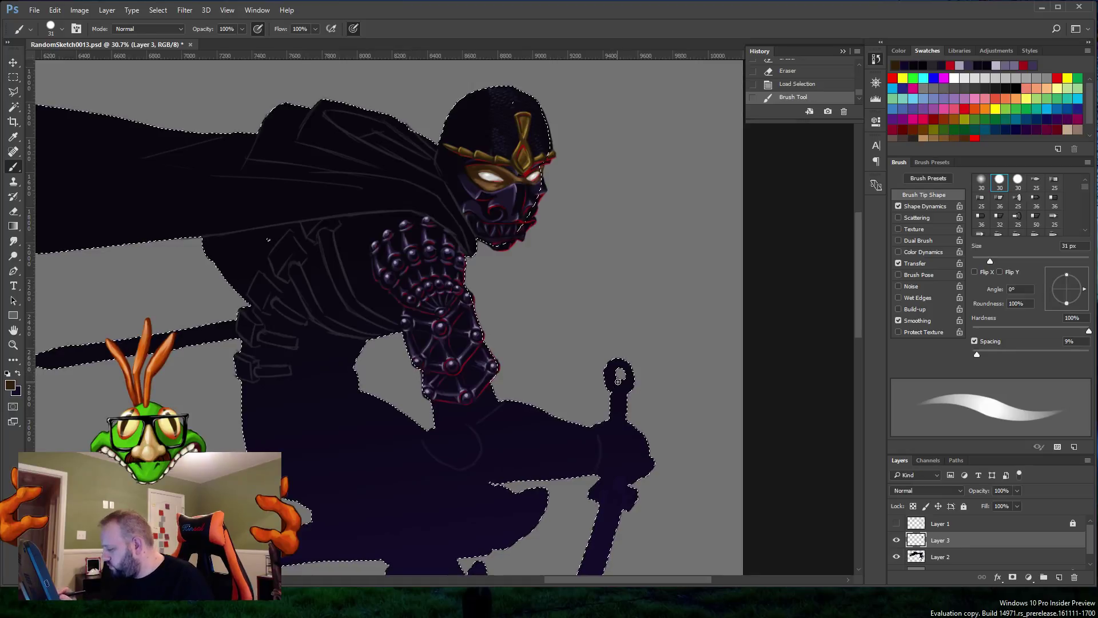
pyautogui.moveTo(629, 389)
pyautogui.mouseDown()
pyautogui.moveTo(607, 377)
pyautogui.moveTo(631, 361)
pyautogui.moveTo(603, 364)
pyautogui.moveTo(626, 351)
pyautogui.mouseUp()
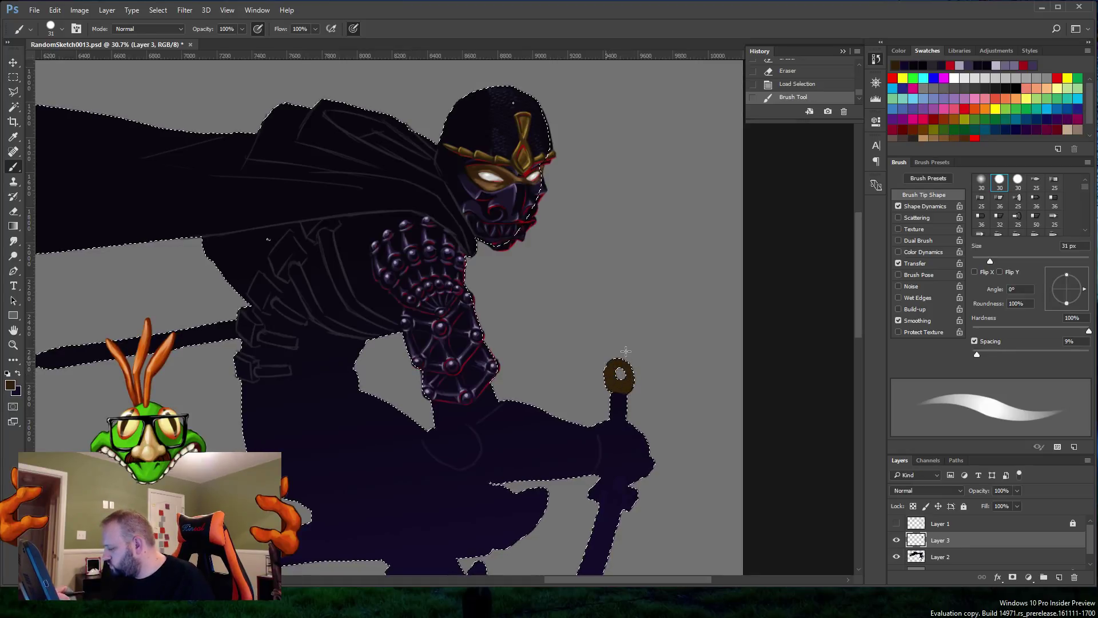
pyautogui.moveTo(858, 319); pyautogui.dragTo(857, 351)
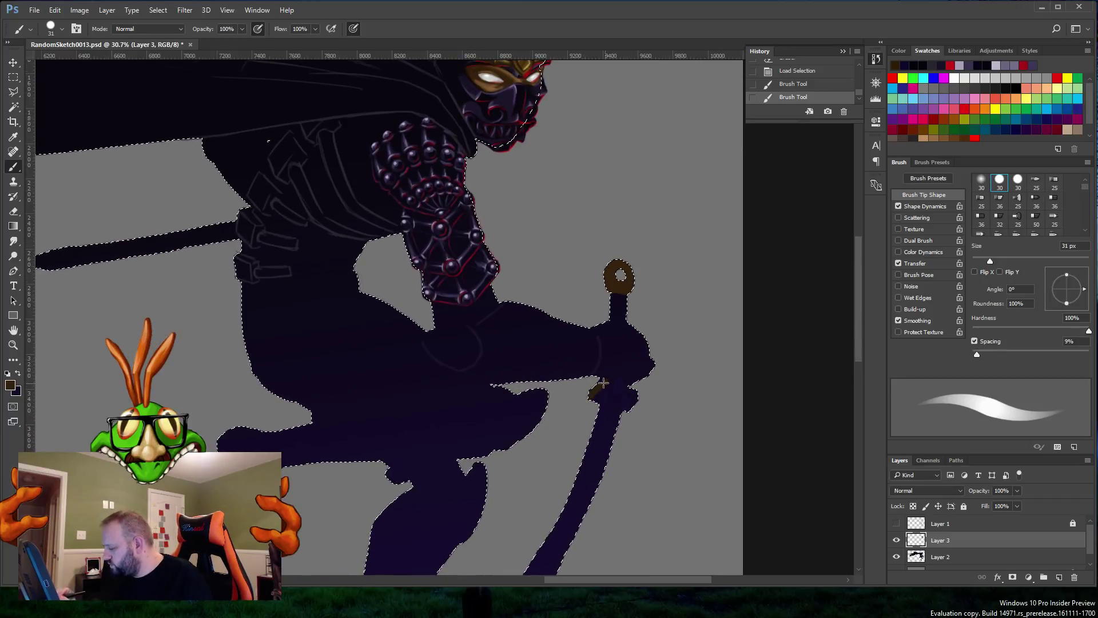
pyautogui.moveTo(595, 391); pyautogui.dragTo(634, 393)
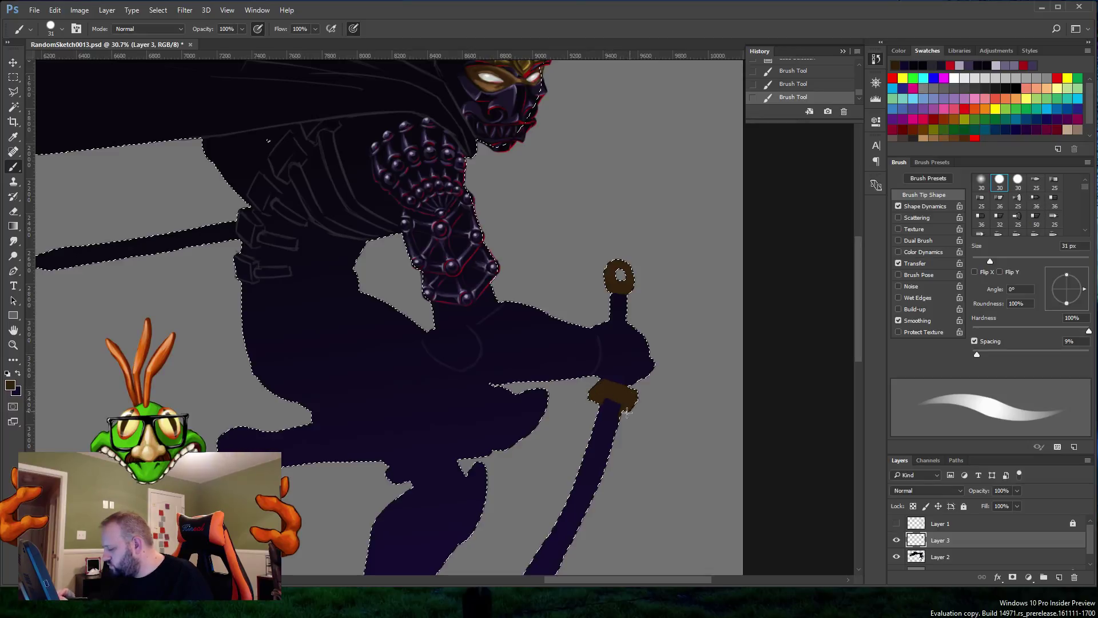
pyautogui.click(638, 404)
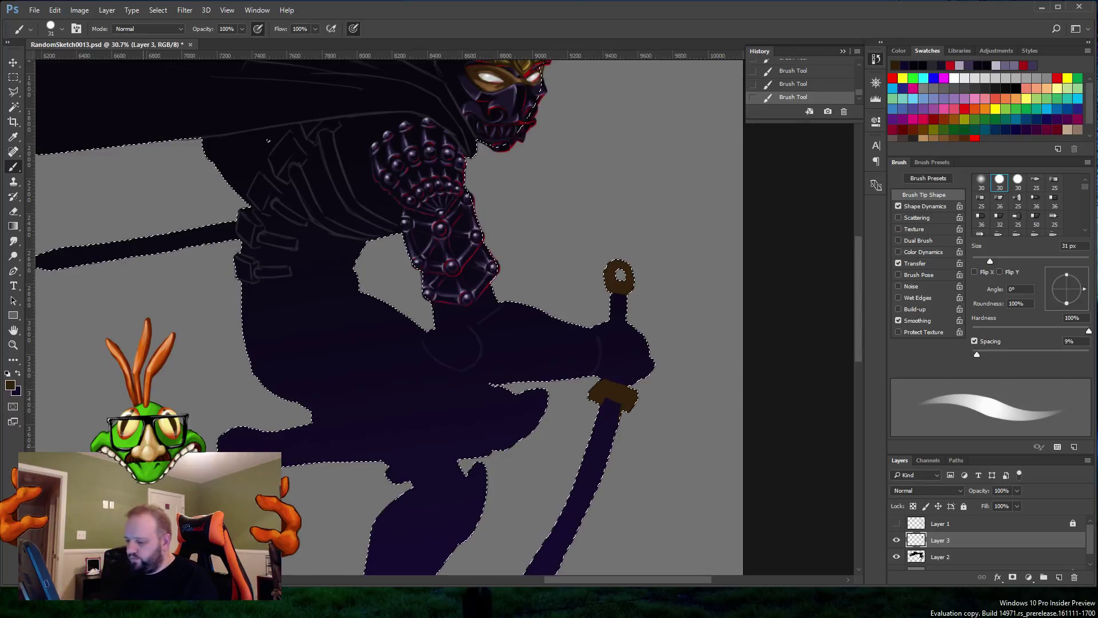
pyautogui.click(10, 387)
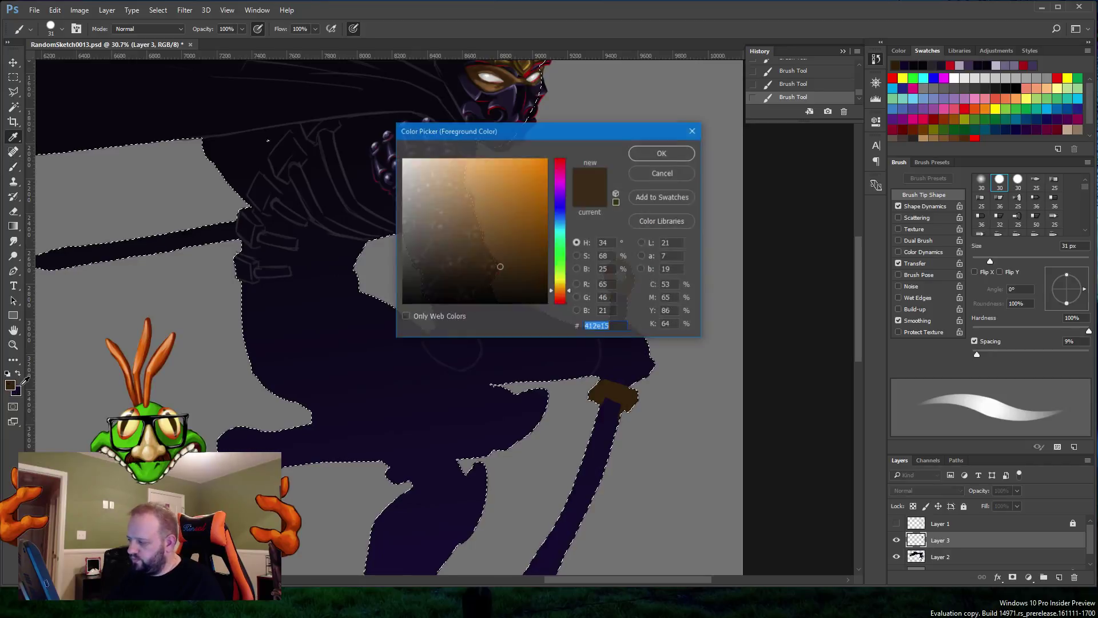
# Step: Sample the figure's dark purple and desaturate it to the near-black grey 363537
pyautogui.click(326, 167)
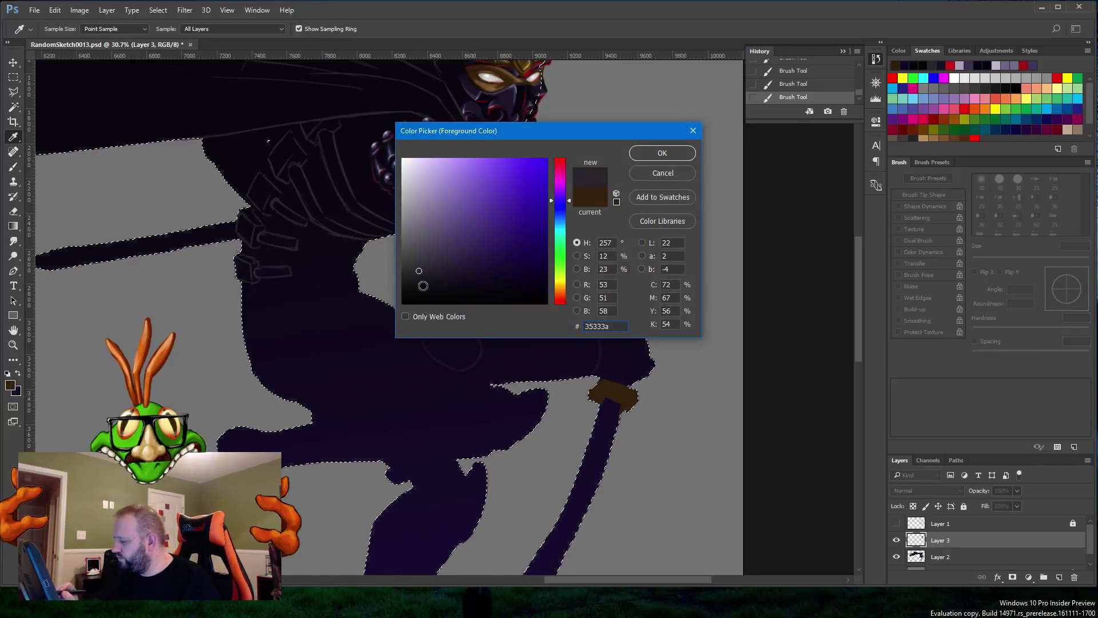
pyautogui.moveTo(419, 274); pyautogui.dragTo(407, 272)
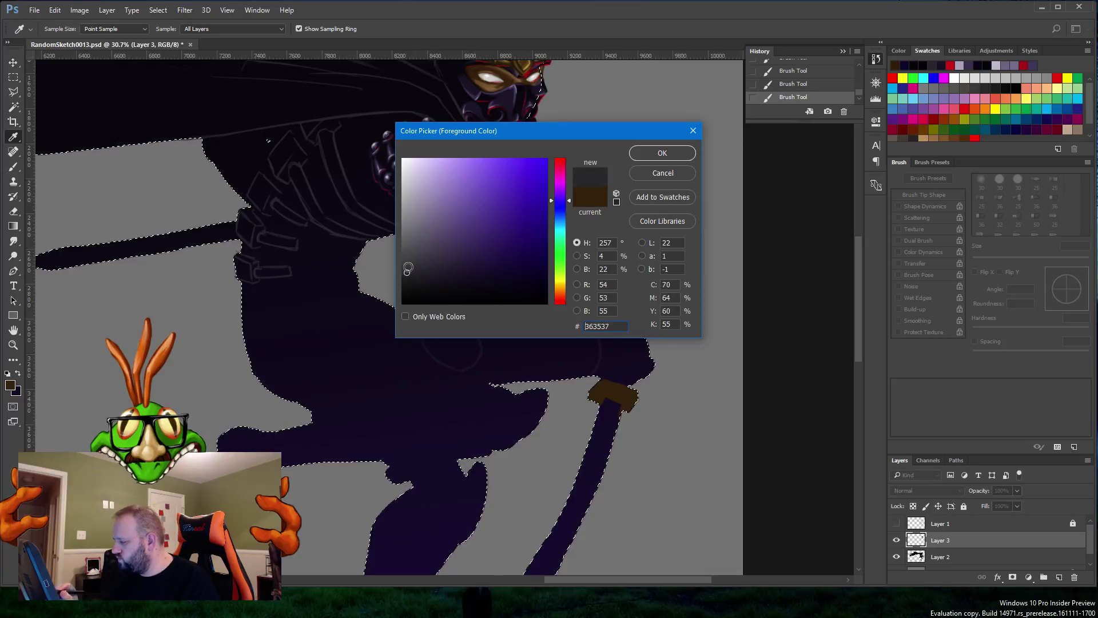
pyautogui.click(662, 153)
# Step: Brush dark grey down the blade from below the guard to the tip, covering the purple
pyautogui.press('b')
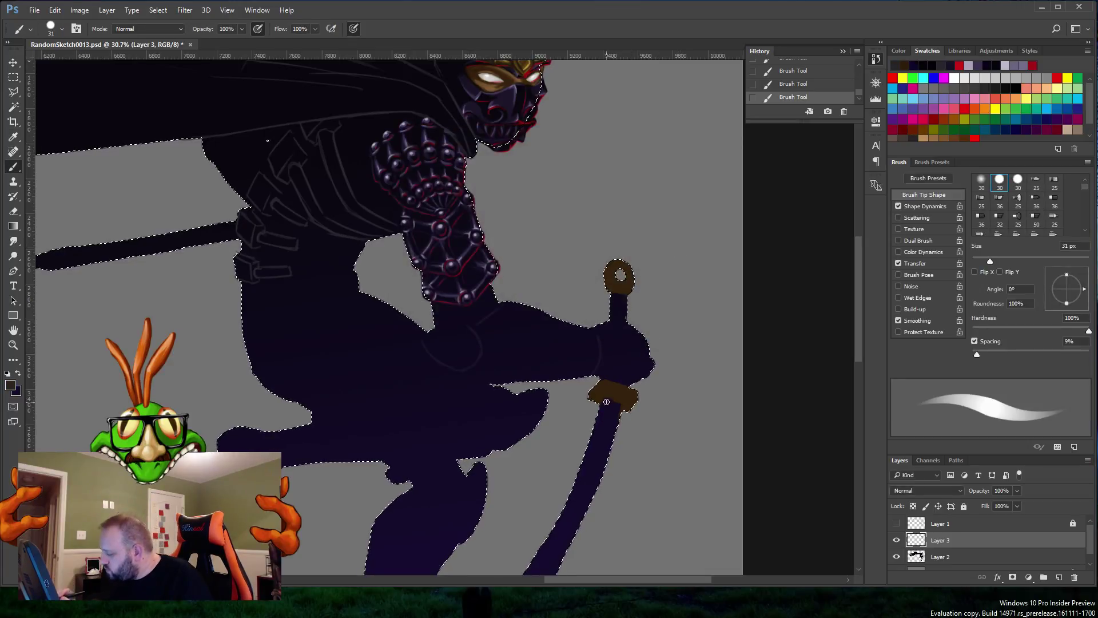
pyautogui.moveTo(597, 432); pyautogui.dragTo(605, 401)
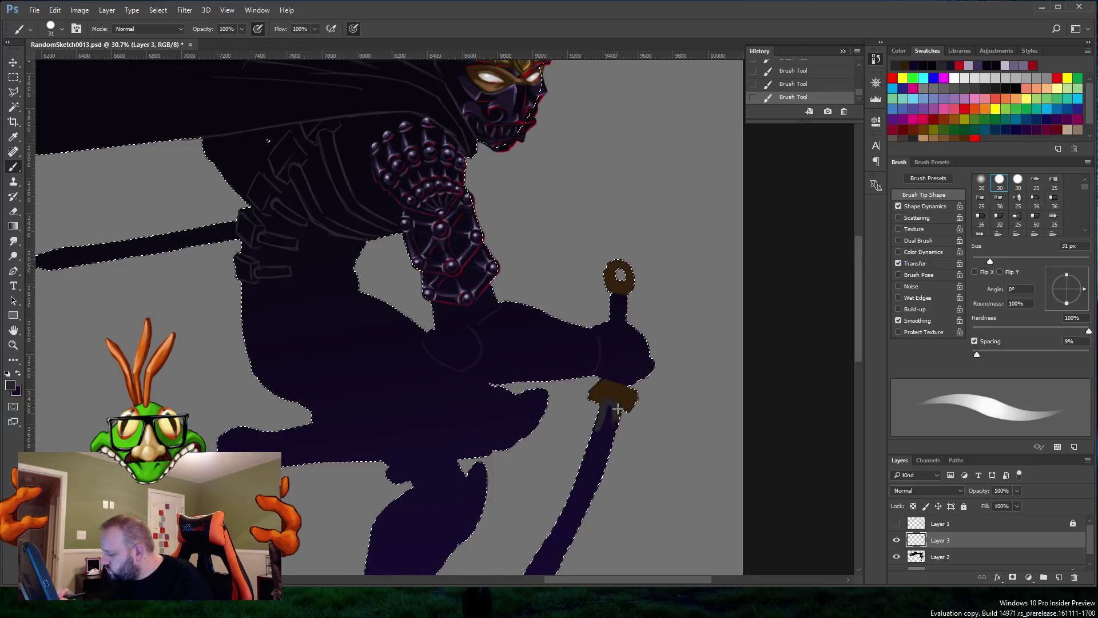
pyautogui.moveTo(615, 425)
pyautogui.mouseDown()
pyautogui.moveTo(600, 427)
pyautogui.moveTo(579, 457)
pyautogui.moveTo(592, 455)
pyautogui.moveTo(588, 469)
pyautogui.moveTo(601, 442)
pyautogui.moveTo(581, 503)
pyautogui.mouseUp()
pyautogui.moveTo(581, 503)
pyautogui.mouseDown()
pyautogui.moveTo(603, 467)
pyautogui.moveTo(556, 538)
pyautogui.mouseUp()
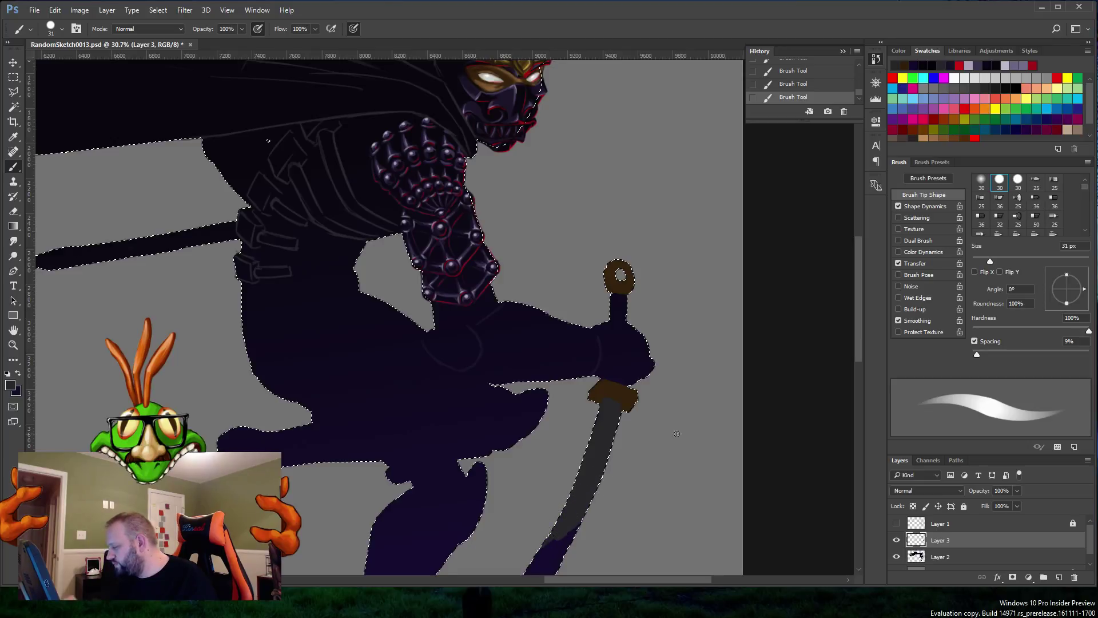
pyautogui.moveTo(859, 346)
pyautogui.mouseDown()
pyautogui.moveTo(855, 372)
pyautogui.moveTo(811, 369)
pyautogui.mouseUp()
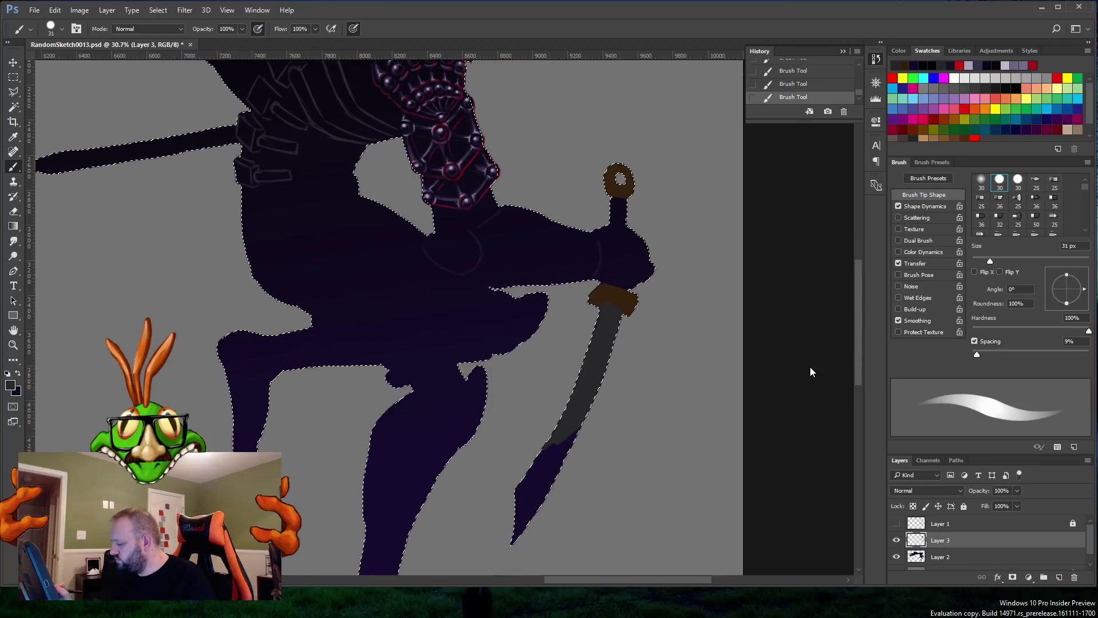
pyautogui.moveTo(517, 470)
pyautogui.mouseDown()
pyautogui.moveTo(520, 490)
pyautogui.moveTo(548, 486)
pyautogui.moveTo(527, 466)
pyautogui.moveTo(567, 441)
pyautogui.moveTo(554, 436)
pyautogui.moveTo(524, 455)
pyautogui.mouseUp()
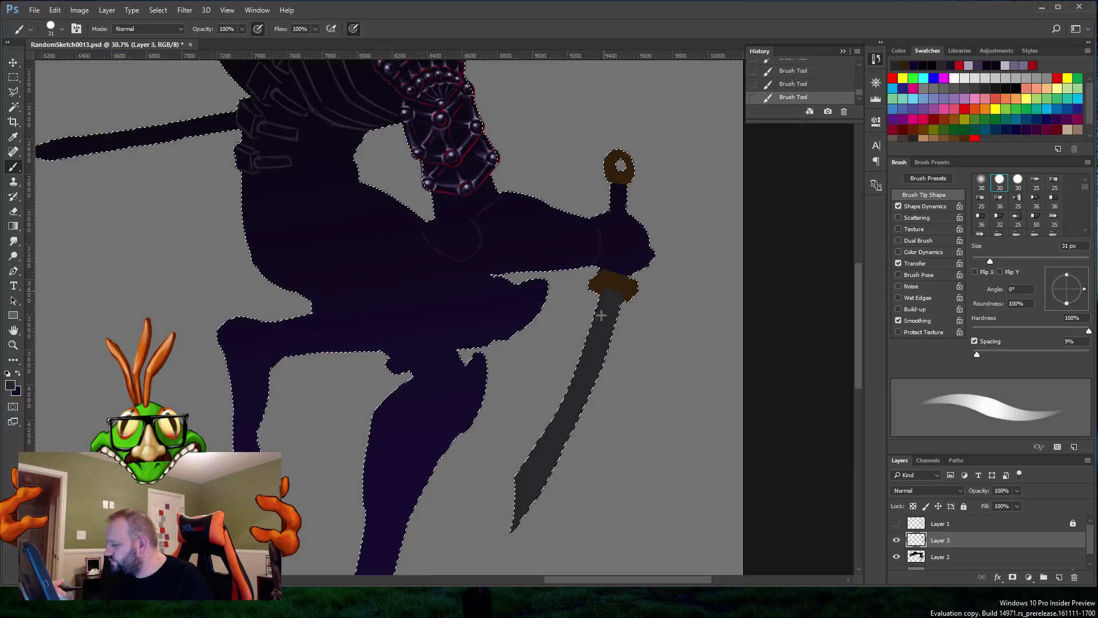
pyautogui.moveTo(860, 377); pyautogui.dragTo(860, 352)
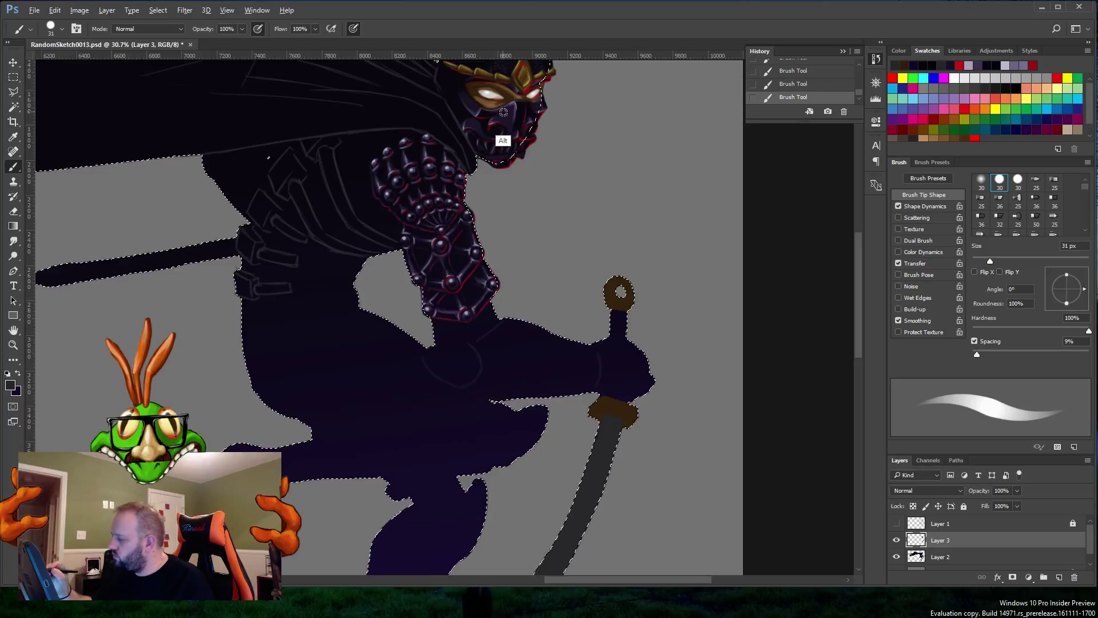
# Step: Sample a darker gold from the mask crest as the new painting colour
pyautogui.press('alt')
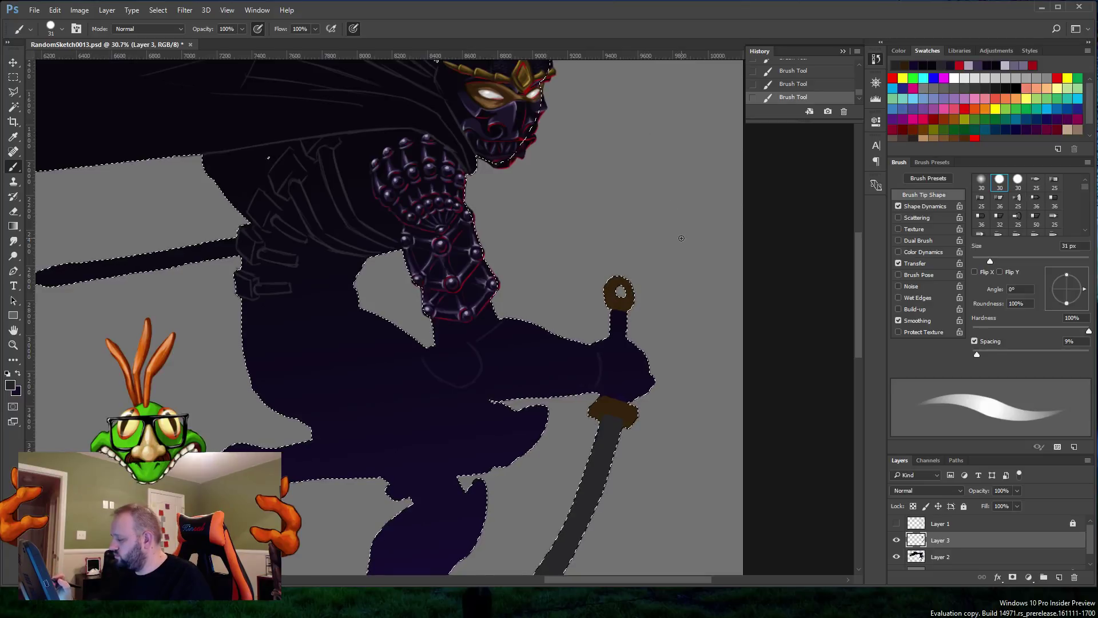
pyautogui.press('alt')
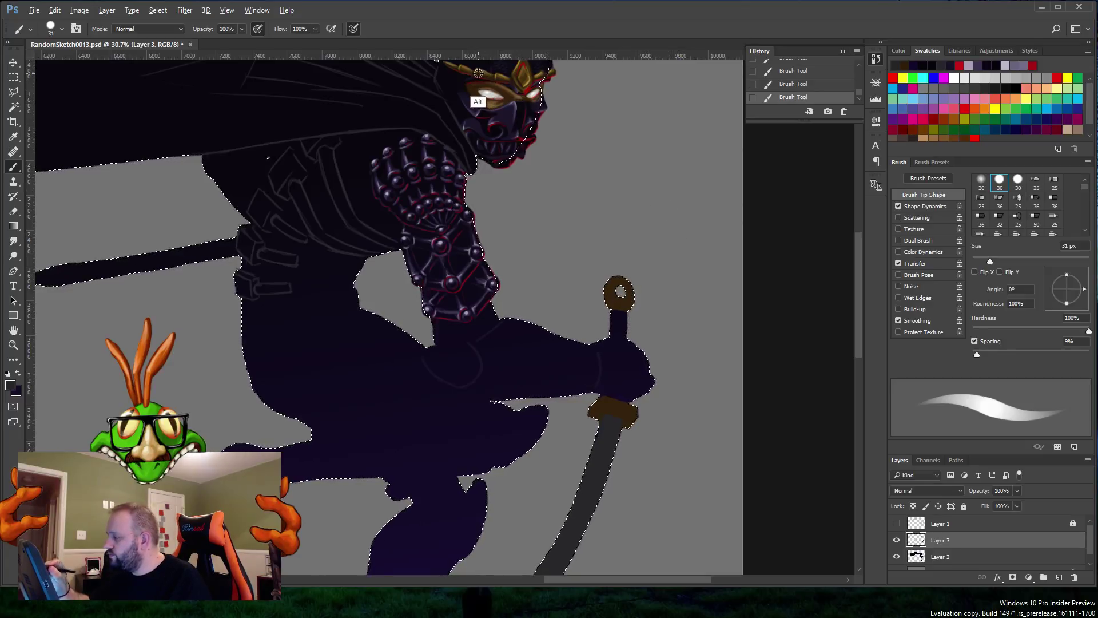
pyautogui.keyDown('alt'); pyautogui.click(517, 85); pyautogui.keyUp('alt')
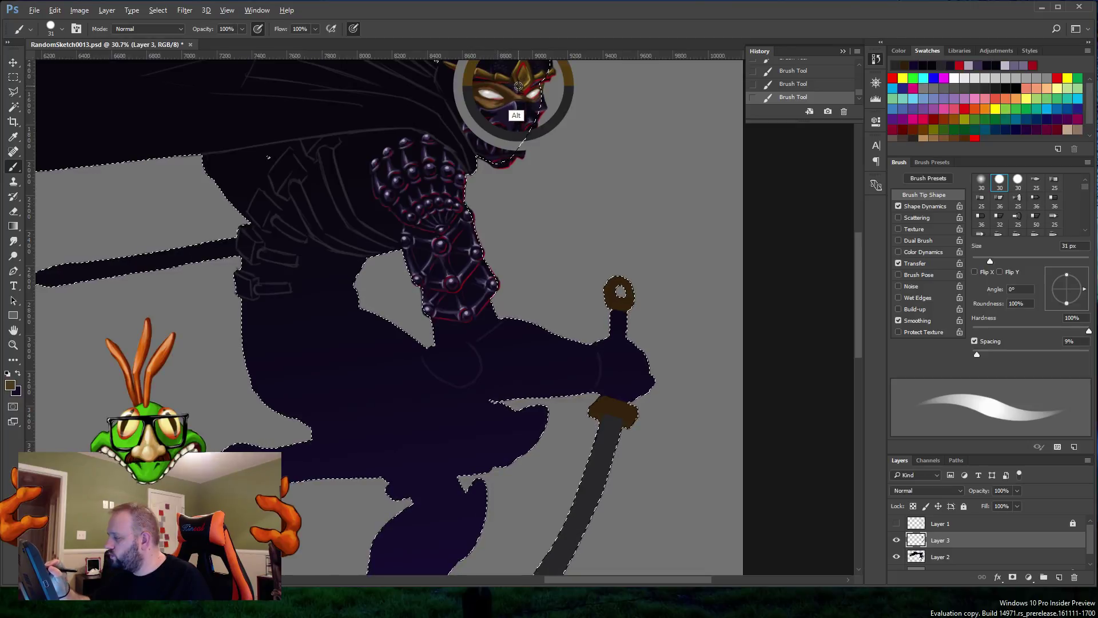
pyautogui.moveTo(518, 85); pyautogui.dragTo(521, 84)
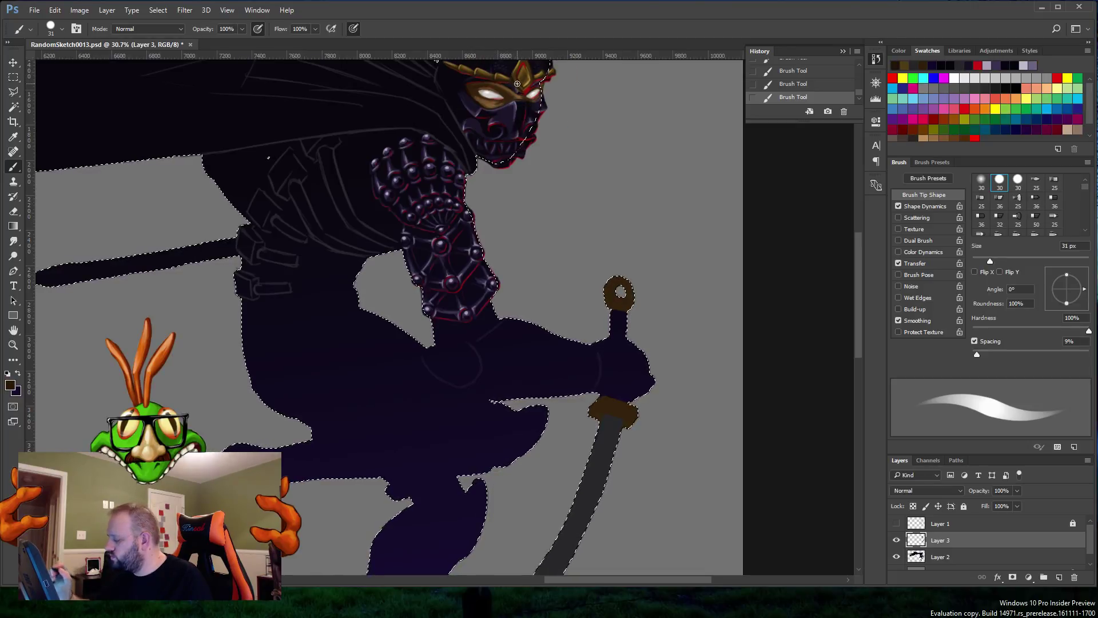
pyautogui.moveTo(858, 312); pyautogui.dragTo(861, 334)
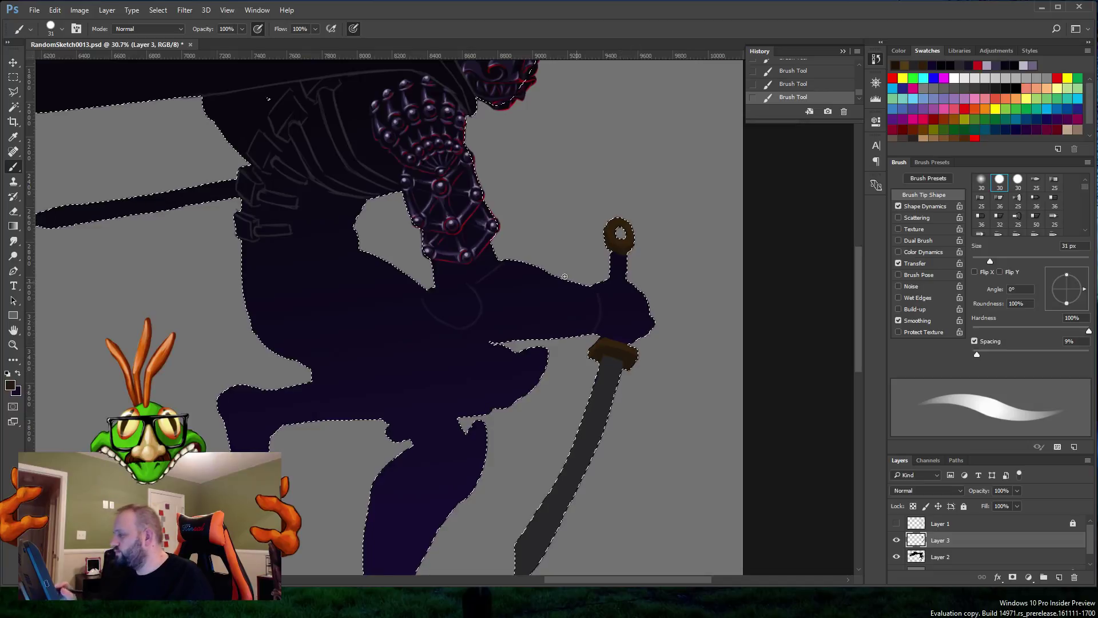
pyautogui.click(158, 9)
# Step: Deselect the figure and set the brush size to 17 px
pyautogui.click(177, 34)
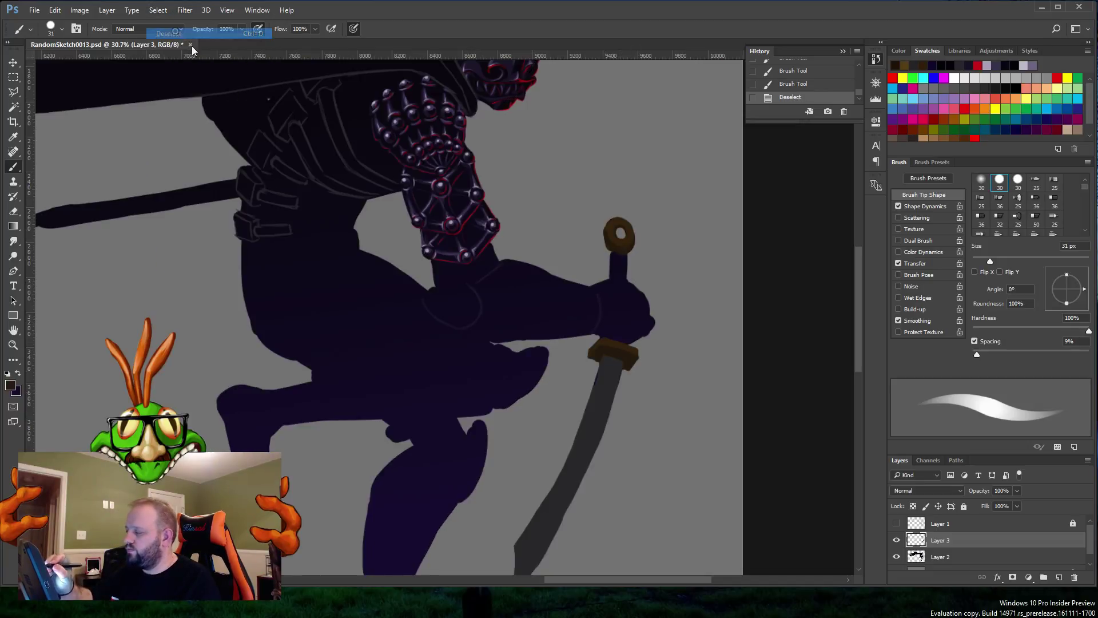
pyautogui.rightClick(631, 222)
pyautogui.moveTo(693, 252); pyautogui.dragTo(695, 251)
pyautogui.click(619, 232)
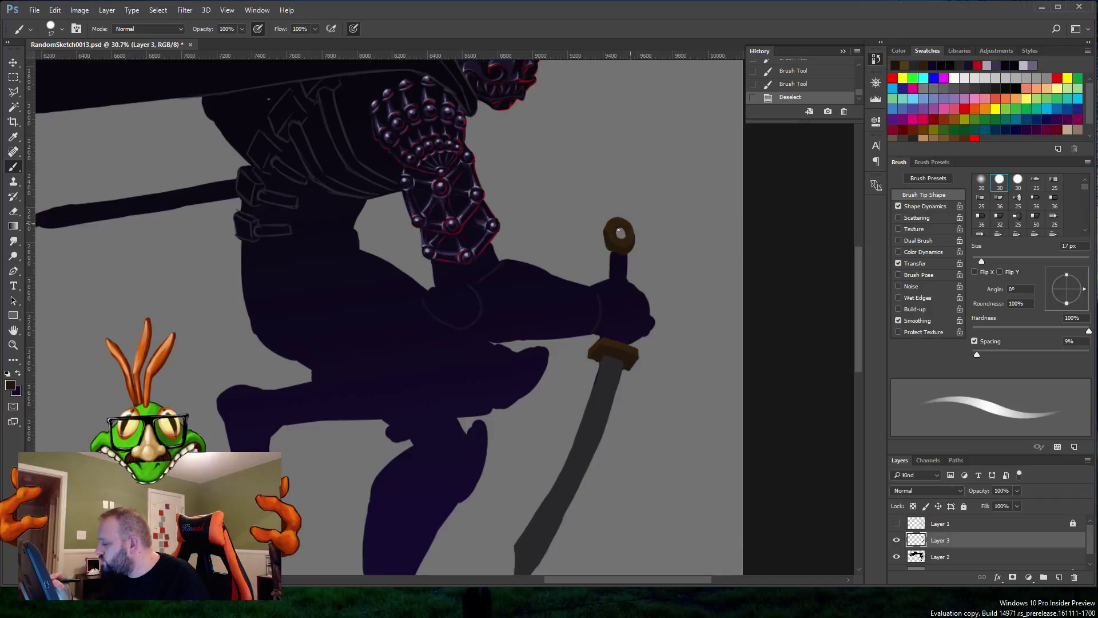
# Step: Dab gold and dark touches onto the ring pommel and erase stray marks around its edge
pyautogui.moveTo(618, 231); pyautogui.dragTo(620, 230)
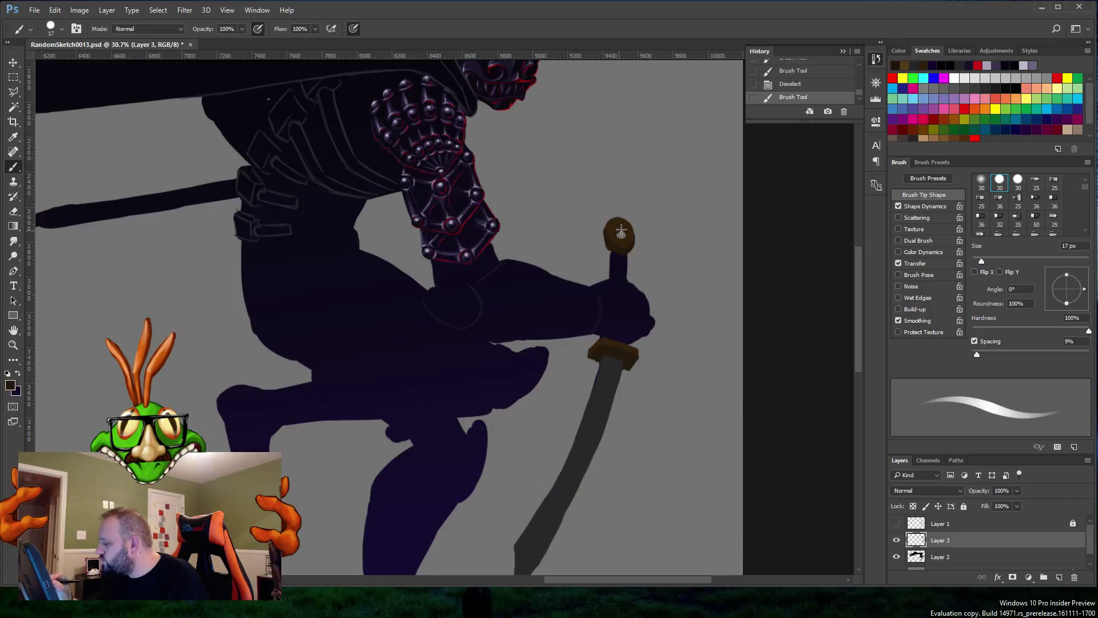
pyautogui.click(620, 234)
pyautogui.click(620, 234)
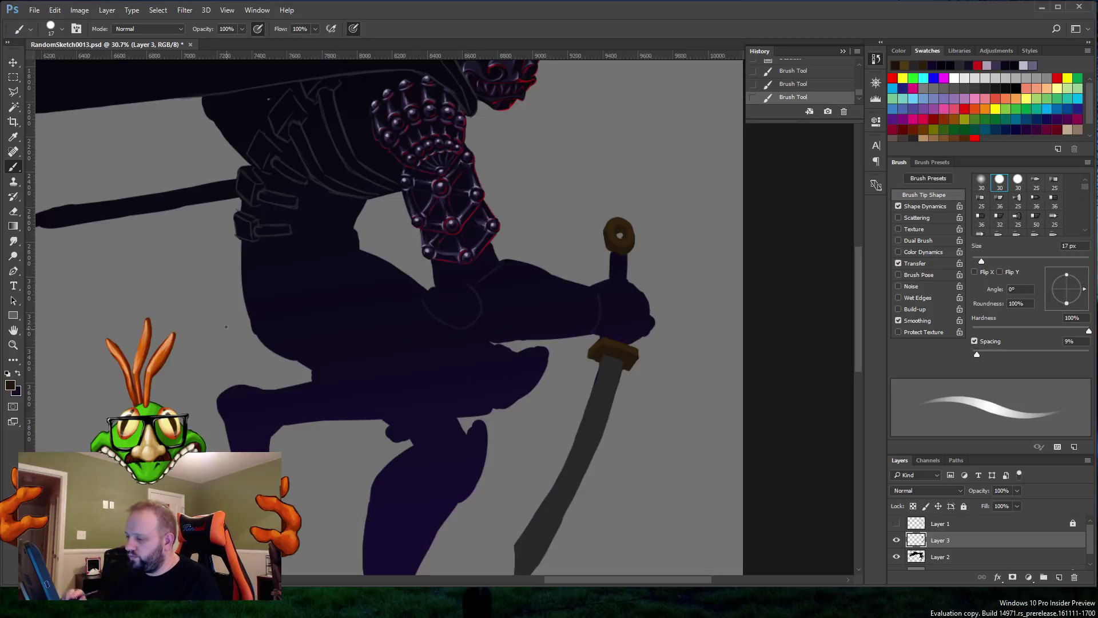
pyautogui.click(621, 234)
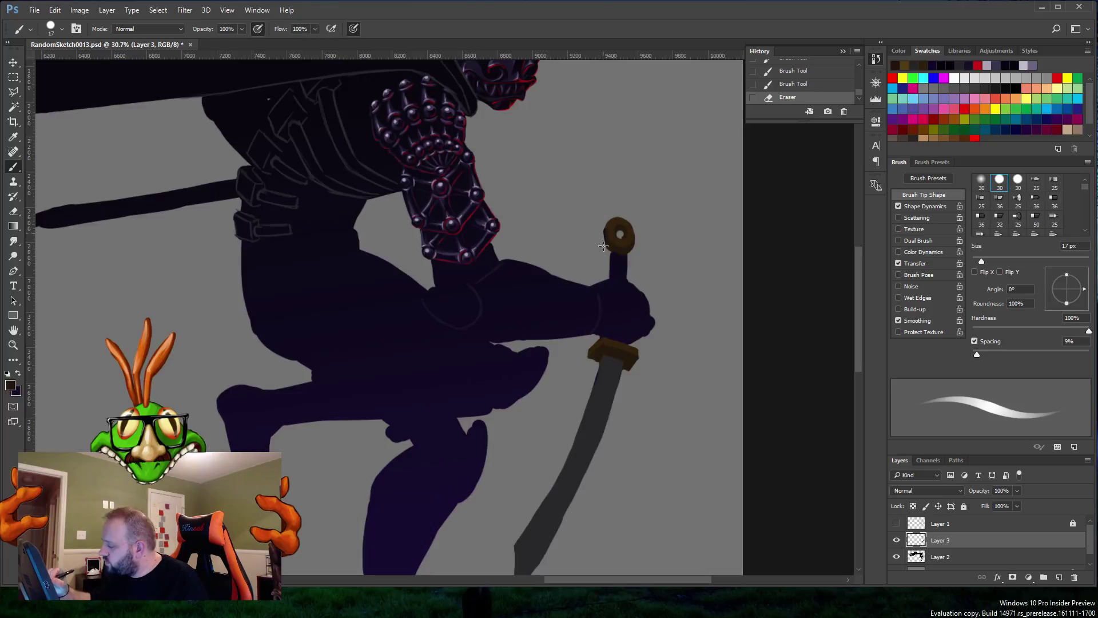
pyautogui.click(605, 229)
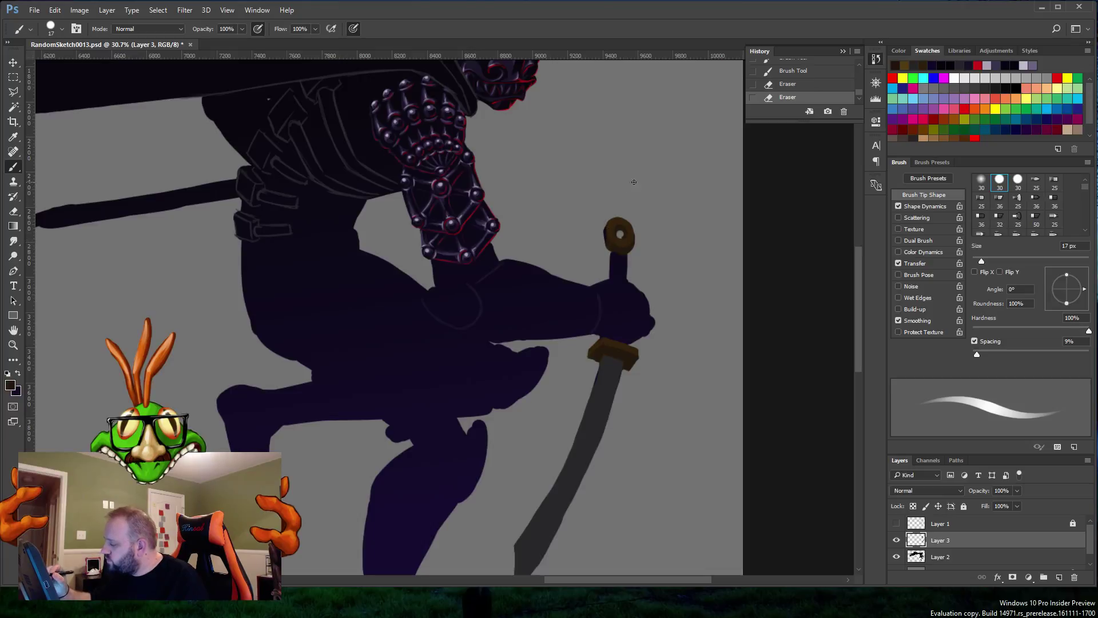
pyautogui.click(639, 248)
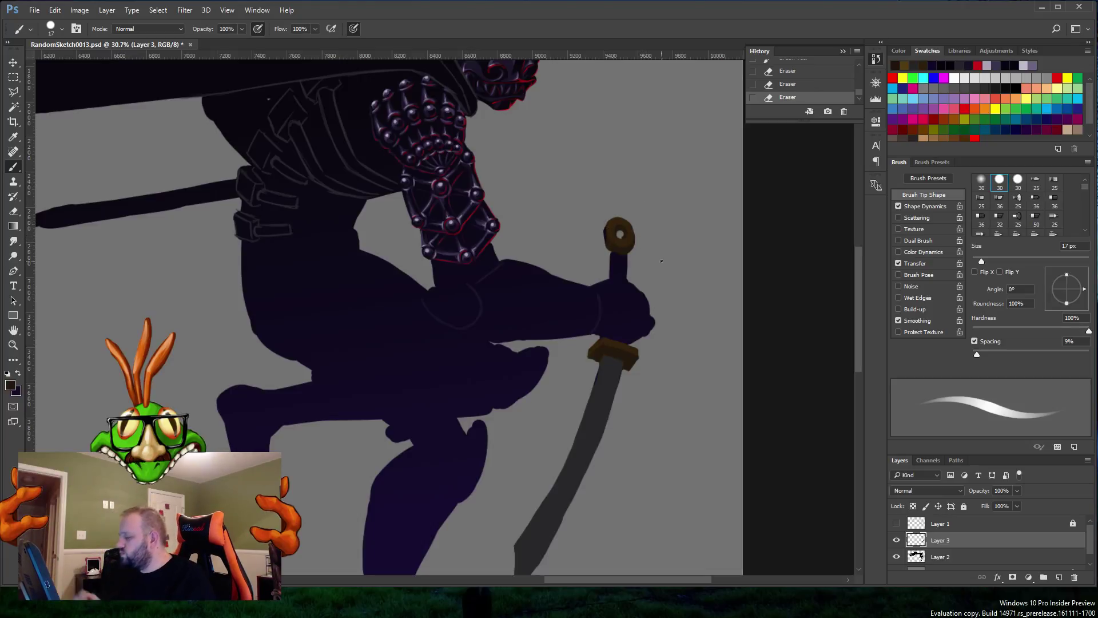
pyautogui.moveTo(605, 233)
pyautogui.mouseDown()
pyautogui.moveTo(608, 245)
pyautogui.moveTo(607, 226)
pyautogui.mouseUp()
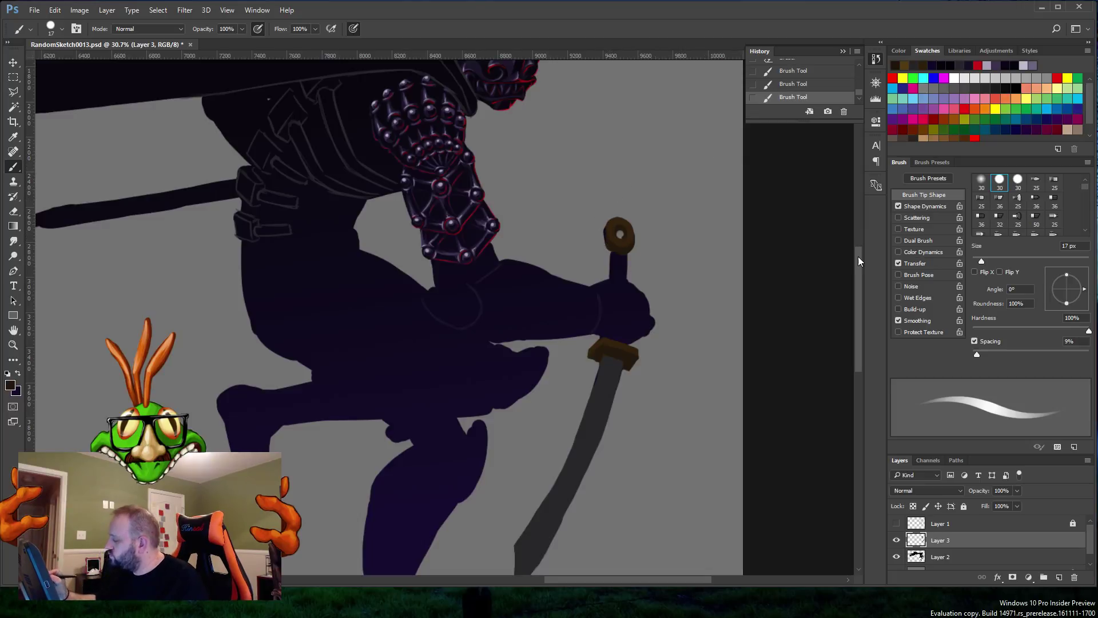
pyautogui.moveTo(858, 257); pyautogui.dragTo(861, 252)
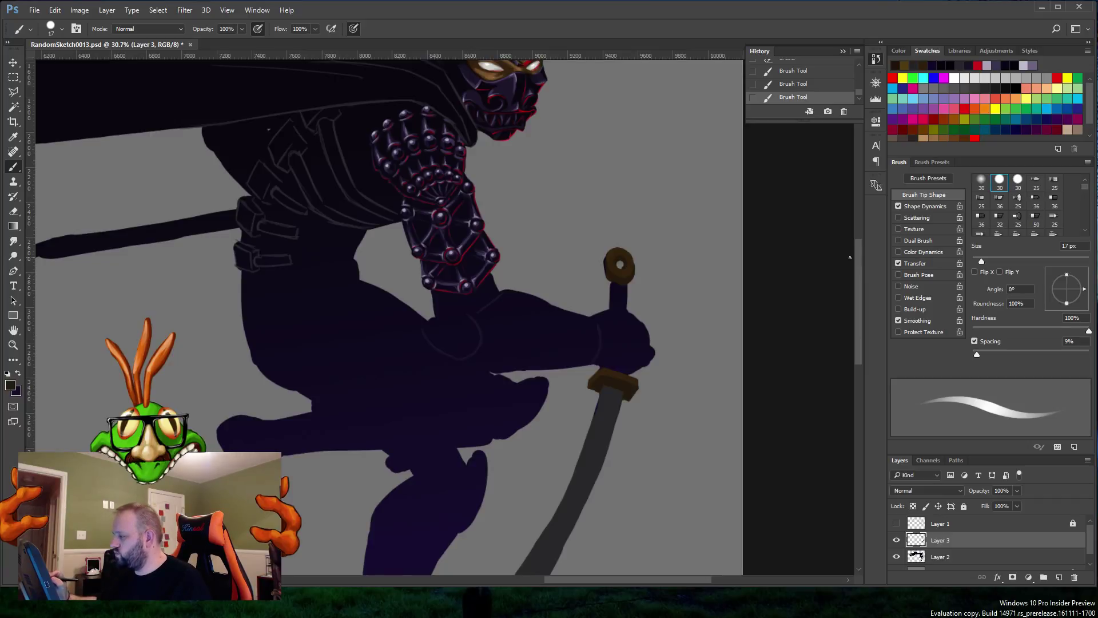
# Step: Sample the helmet's gold, then erase stray marks around the sword's ring pommel
pyautogui.moveTo(861, 266); pyautogui.dragTo(857, 253)
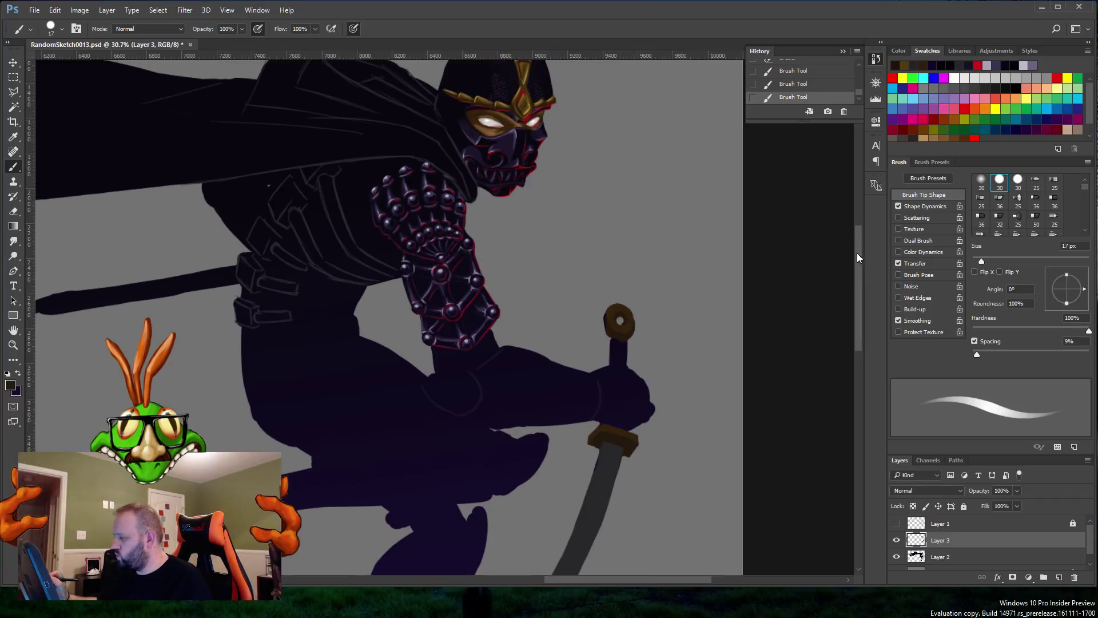
pyautogui.press('alt')
pyautogui.keyDown('alt'); pyautogui.click(484, 101); pyautogui.keyUp('alt')
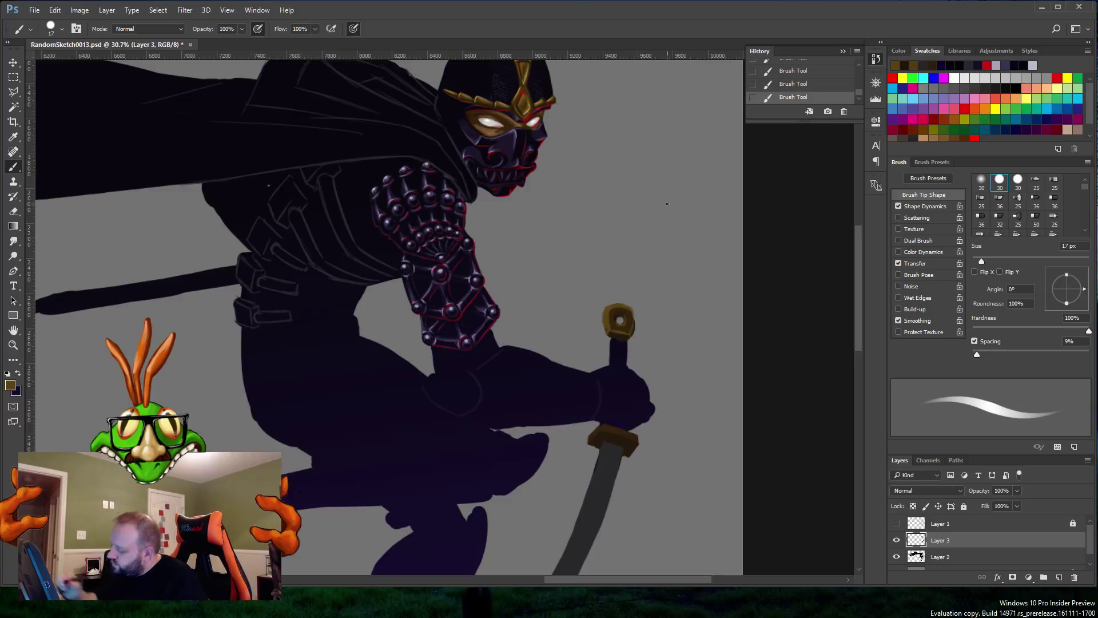
pyautogui.click(602, 299)
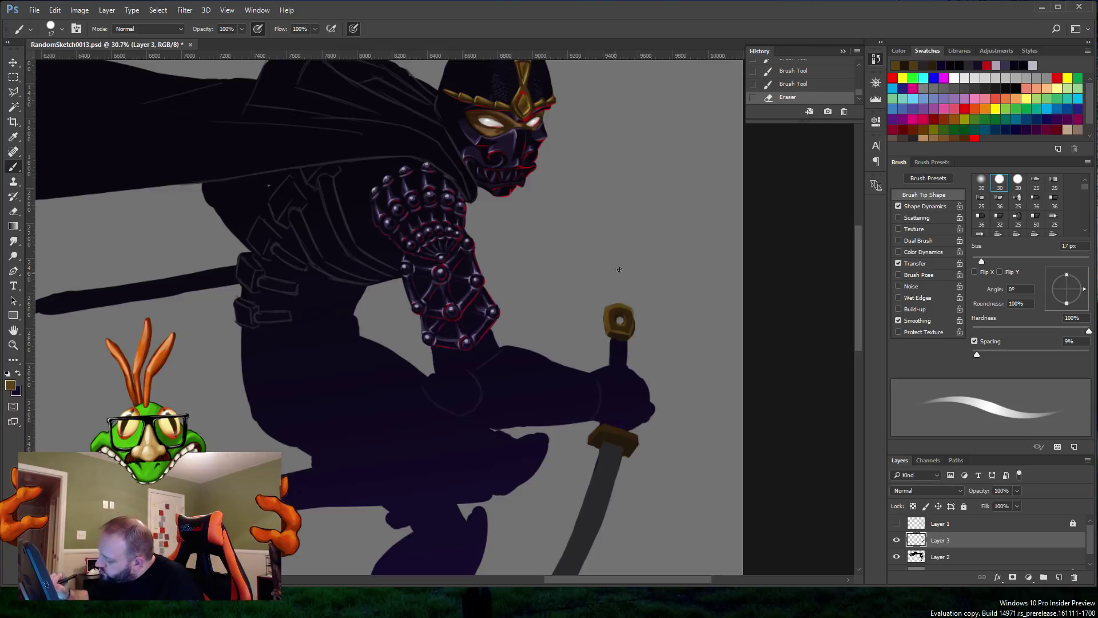
pyautogui.click(638, 316)
pyautogui.click(640, 322)
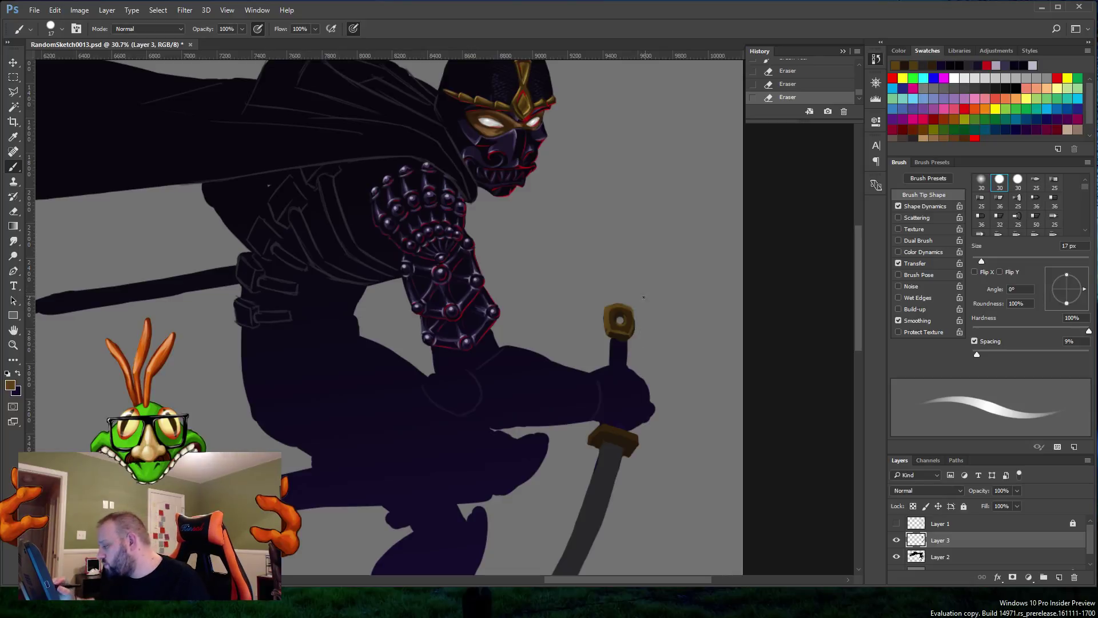
pyautogui.press('alt')
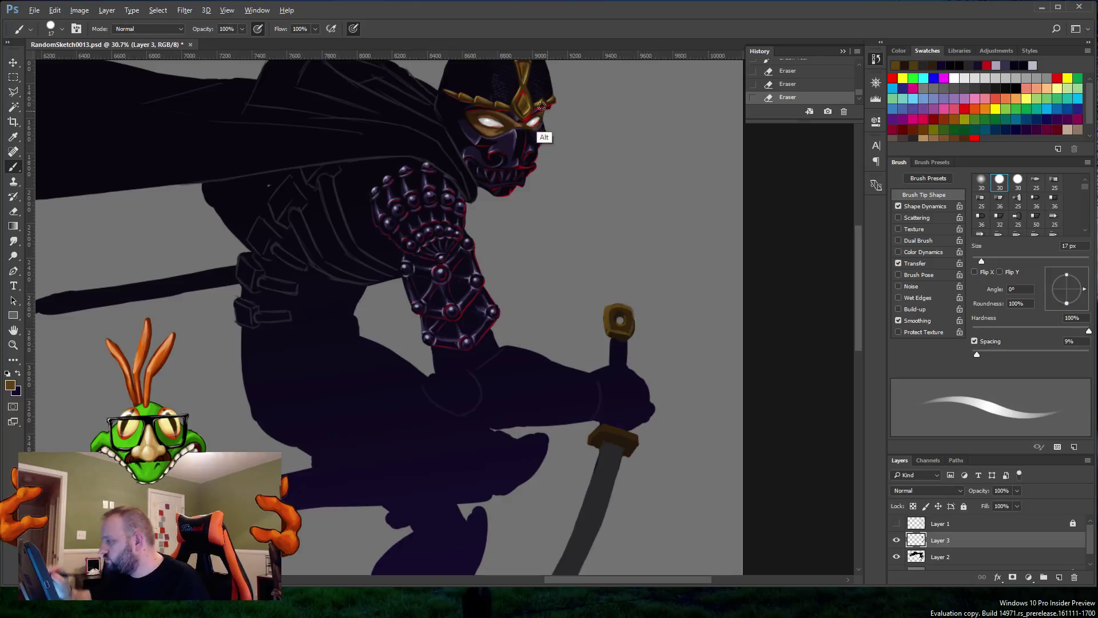
# Step: Sample gold and brown tones from the helmet and pommel and paint a highlight on the pommel's upper edge
pyautogui.keyDown('alt'); pyautogui.click(479, 114); pyautogui.keyUp('alt')
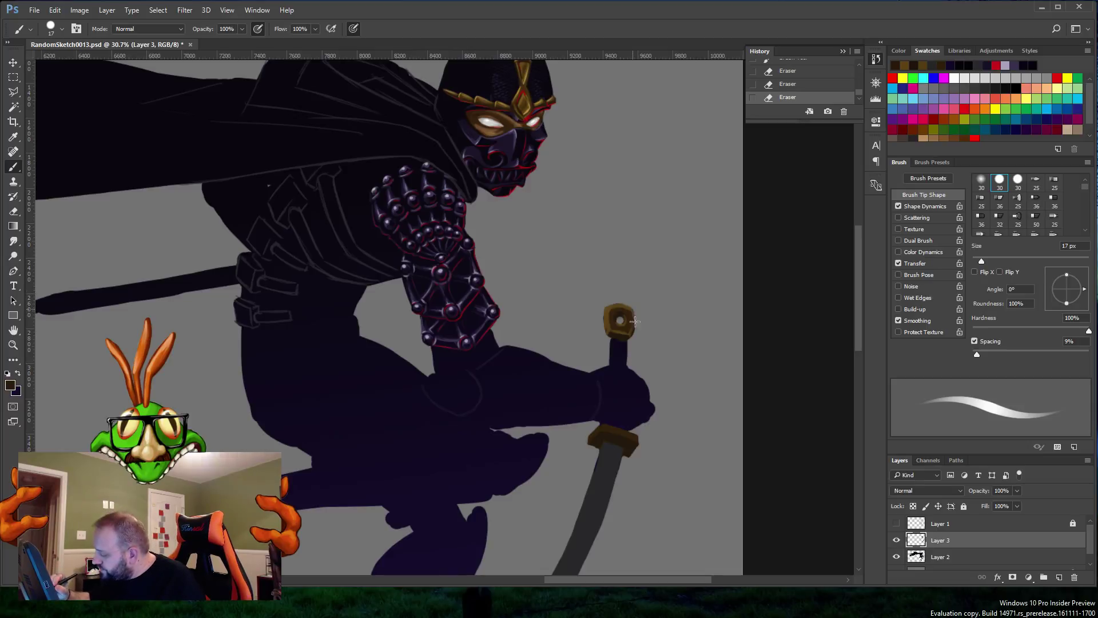
pyautogui.moveTo(635, 321); pyautogui.dragTo(633, 336)
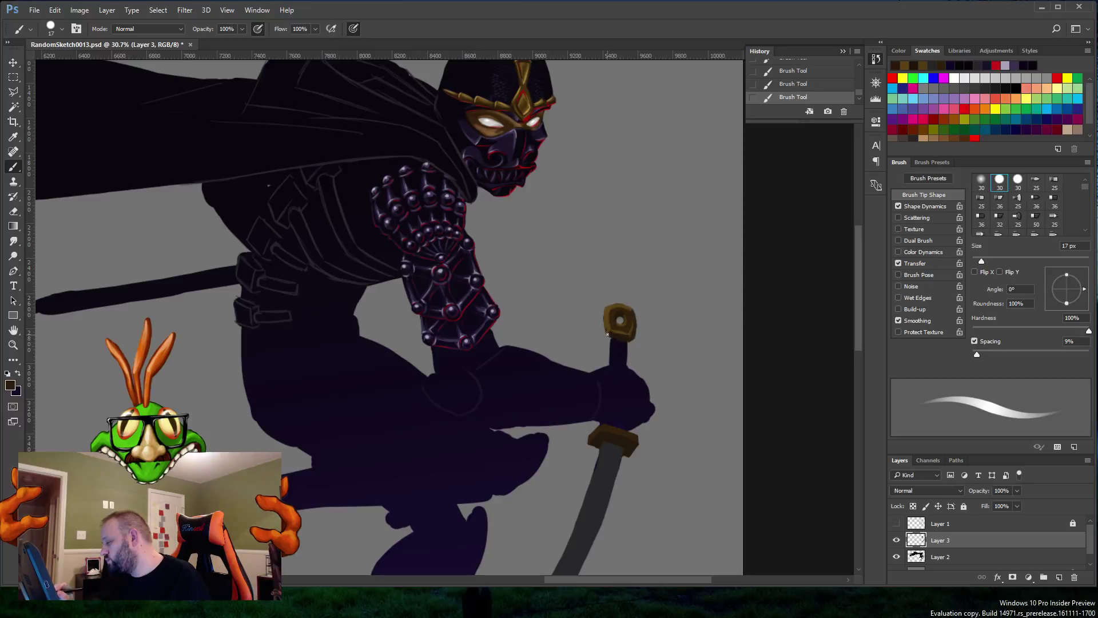
pyautogui.keyDown('alt'); pyautogui.click(607, 356); pyautogui.keyUp('alt')
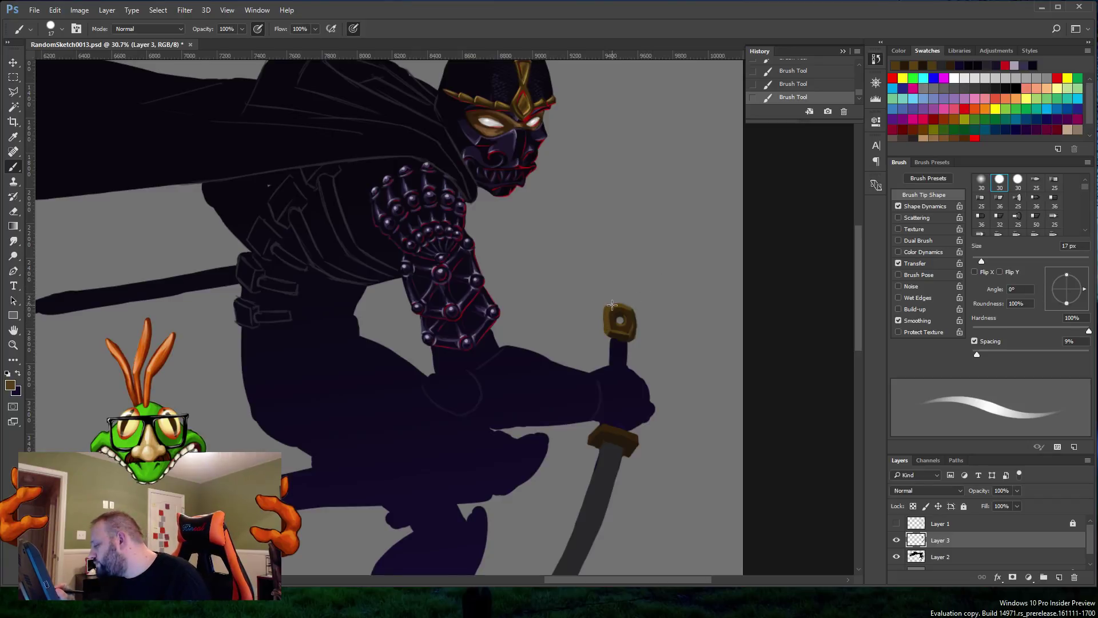
pyautogui.keyDown('alt'); pyautogui.click(612, 336); pyautogui.keyUp('alt')
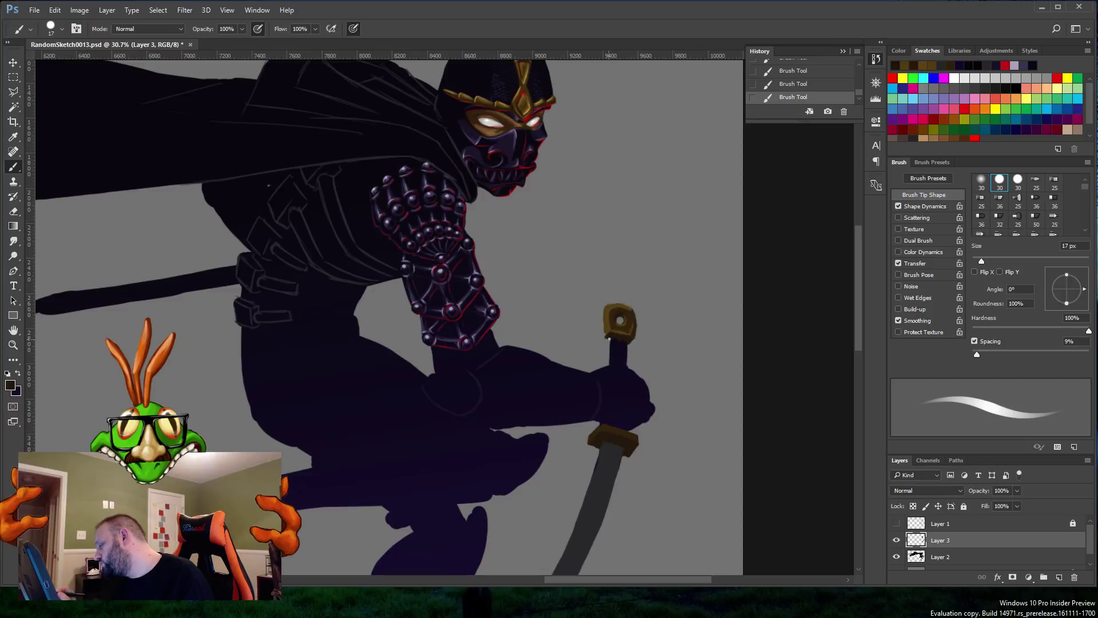
pyautogui.keyDown('alt'); pyautogui.click(607, 335); pyautogui.keyUp('alt')
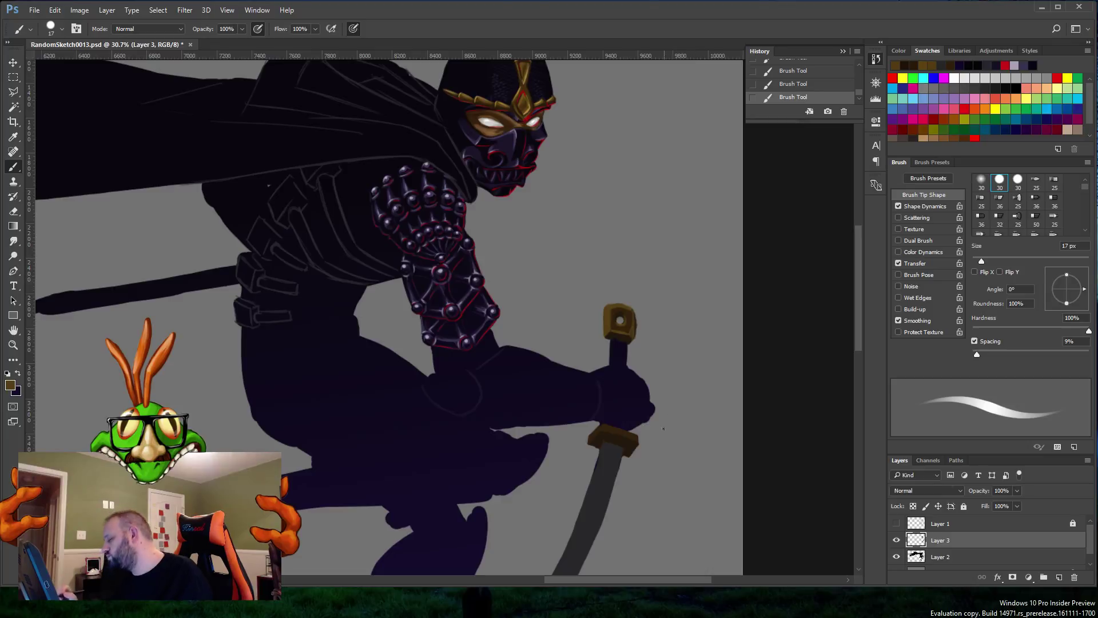
pyautogui.keyDown('alt'); pyautogui.click(649, 417); pyautogui.keyUp('alt')
# Step: Sample browns and golds from the hilt and helmet, then paint a red rim on the guard's right edge
pyautogui.keyDown('alt'); pyautogui.click(620, 363); pyautogui.keyUp('alt')
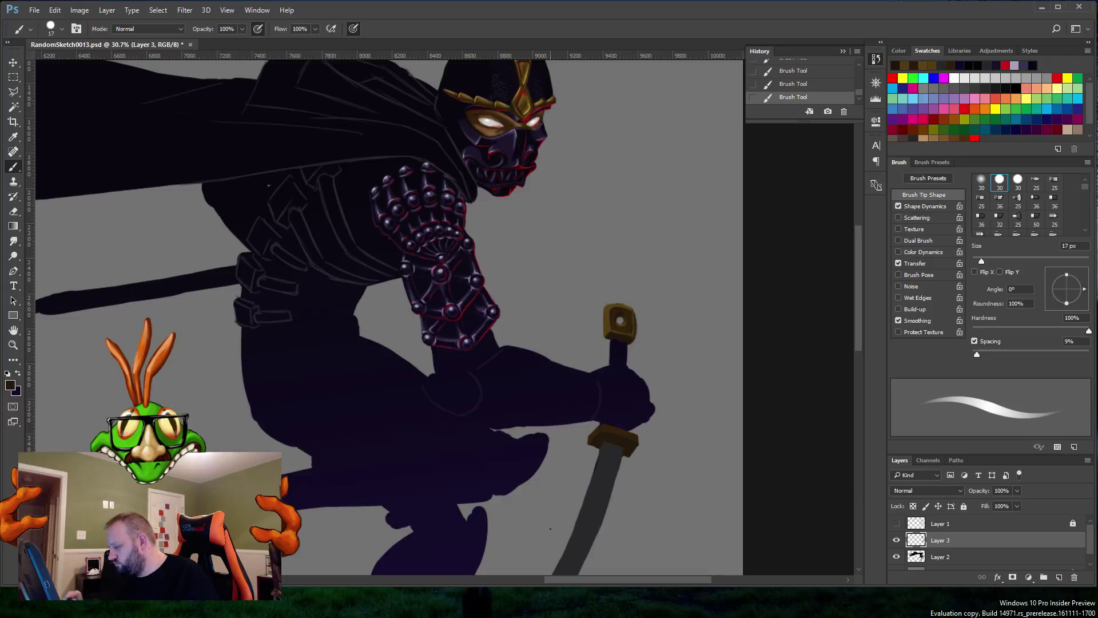
pyautogui.keyDown('alt'); pyautogui.click(614, 321); pyautogui.keyUp('alt')
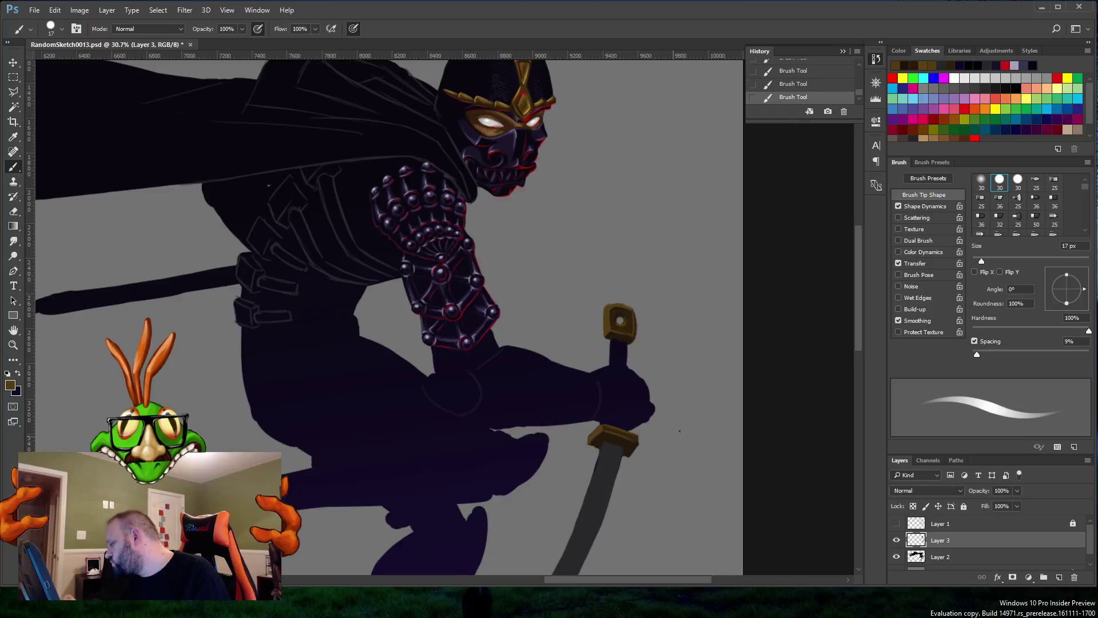
pyautogui.keyDown('alt'); pyautogui.click(630, 447); pyautogui.keyUp('alt')
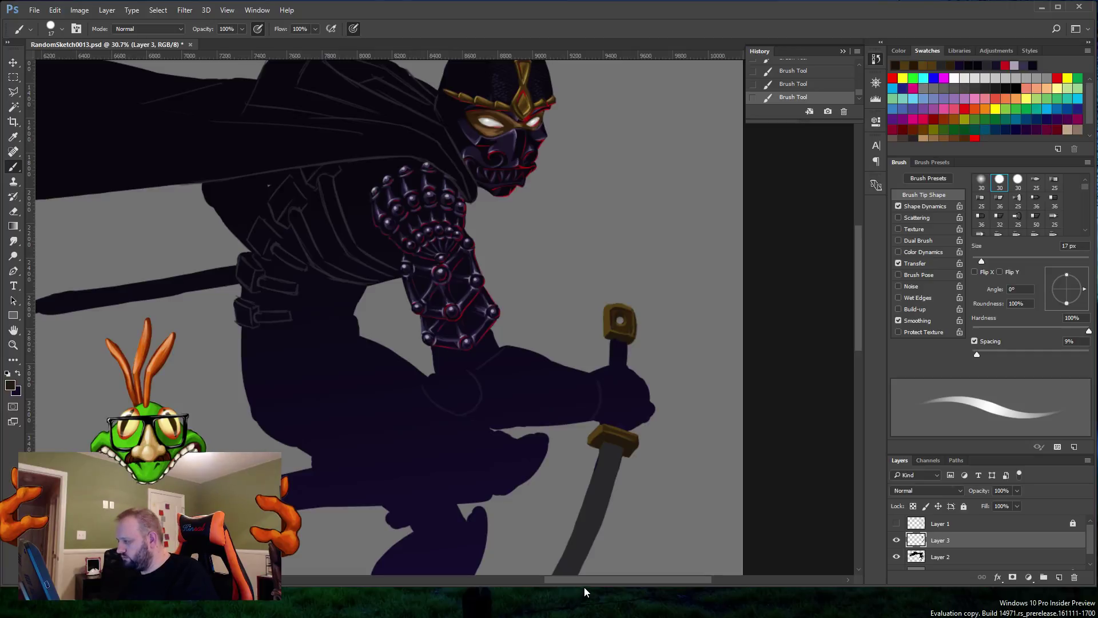
pyautogui.keyDown('alt'); pyautogui.click(501, 104); pyautogui.keyUp('alt')
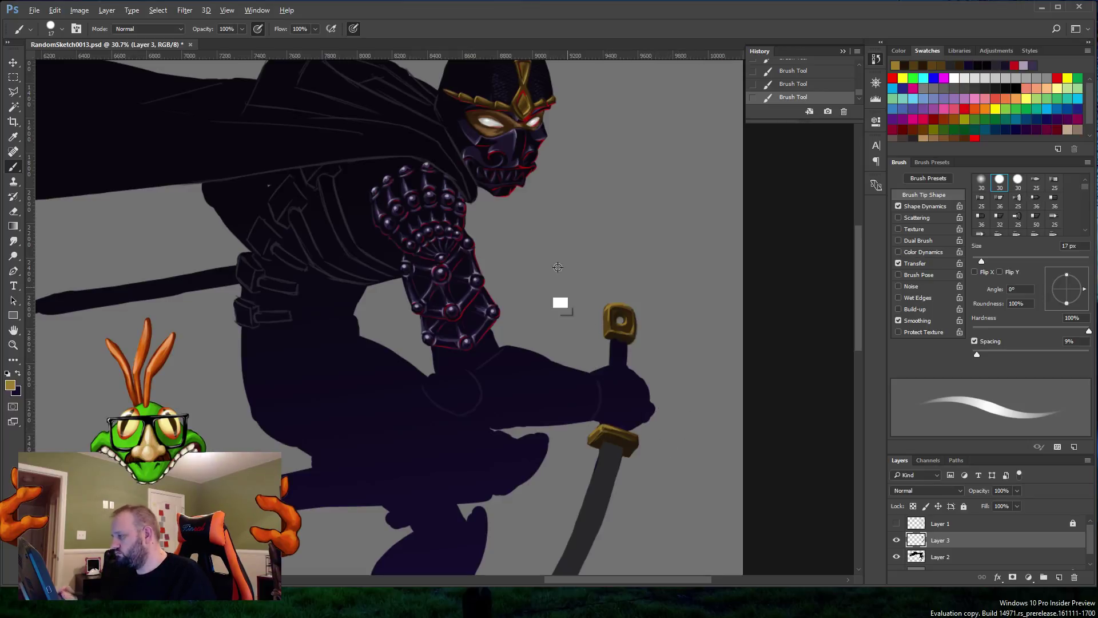
pyautogui.keyDown('alt'); pyautogui.click(483, 129); pyautogui.keyUp('alt')
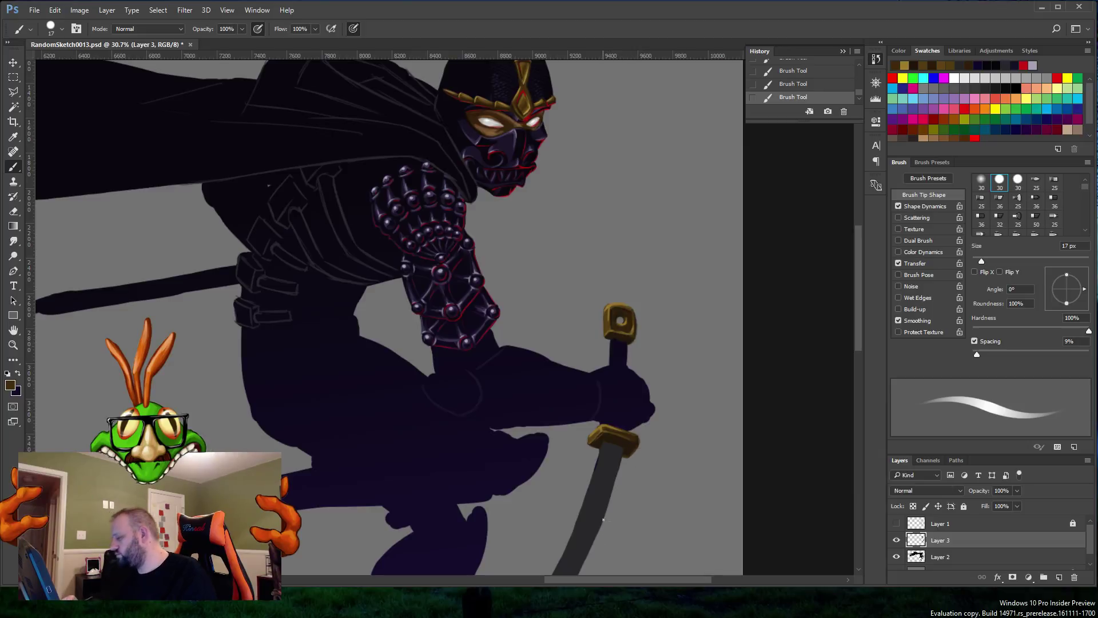
pyautogui.press('alt')
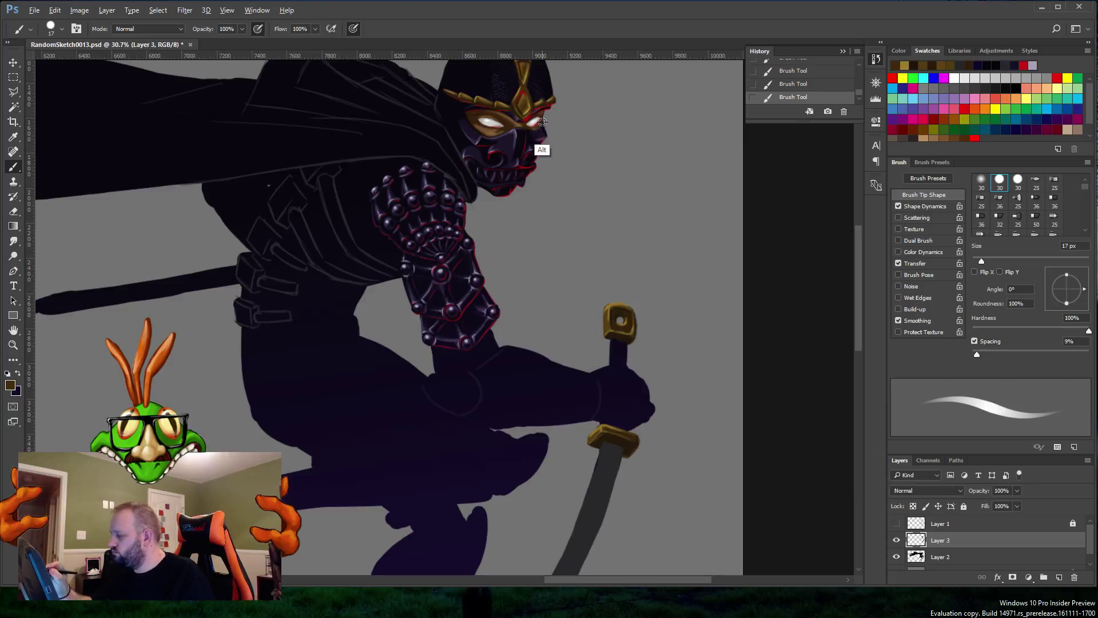
pyautogui.keyDown('alt'); pyautogui.click(522, 168); pyautogui.keyUp('alt')
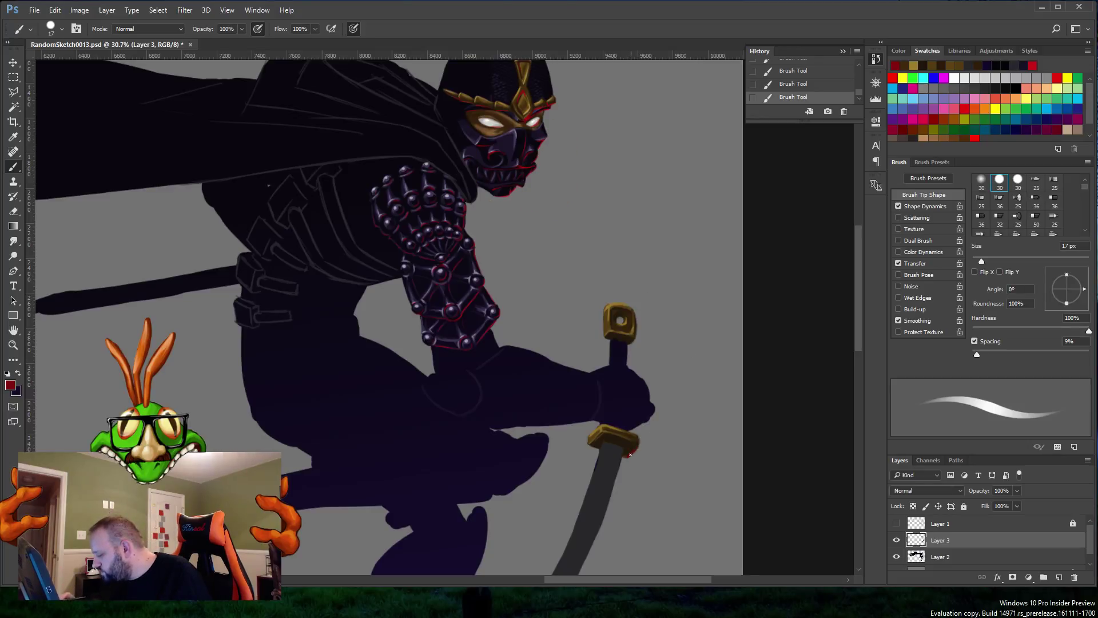
pyautogui.moveTo(628, 458); pyautogui.dragTo(638, 443)
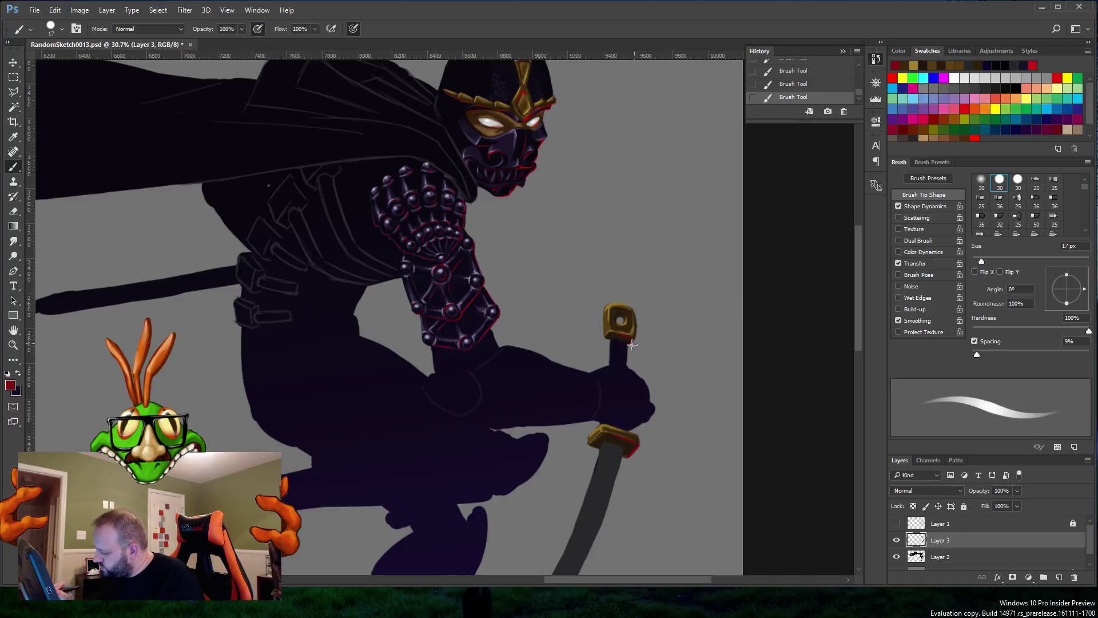
# Step: Erase and touch up small bits of the pommel's right edge
pyautogui.moveTo(629, 346); pyautogui.dragTo(643, 350)
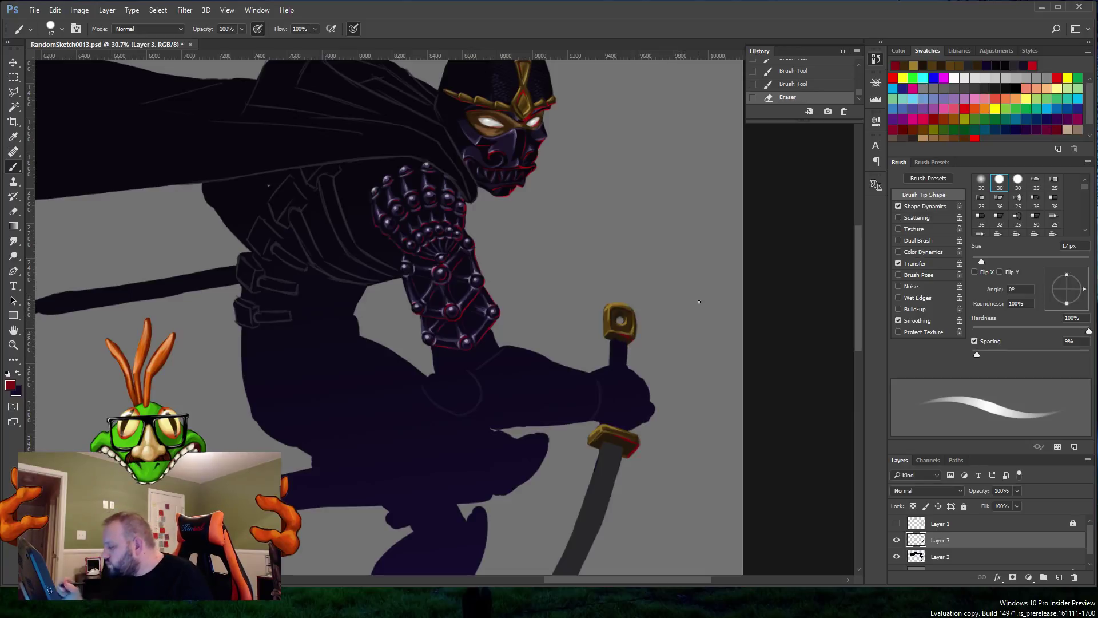
pyautogui.moveTo(634, 332)
pyautogui.mouseDown()
pyautogui.moveTo(636, 344)
pyautogui.moveTo(637, 331)
pyautogui.mouseUp()
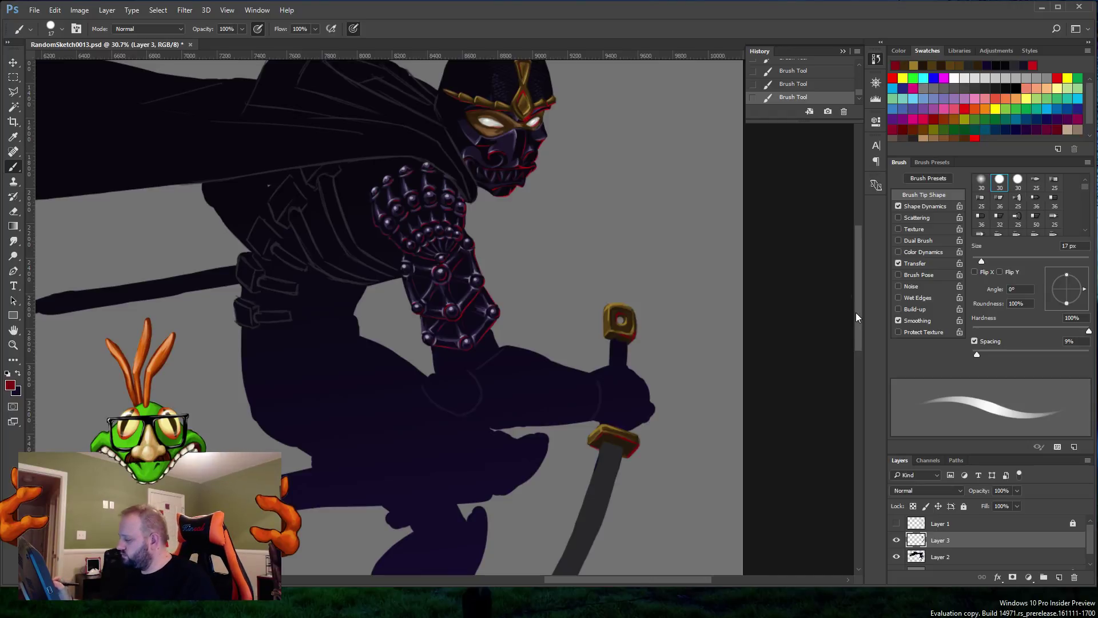
pyautogui.moveTo(856, 312)
pyautogui.mouseDown()
pyautogui.moveTo(852, 363)
pyautogui.moveTo(828, 357)
pyautogui.mouseUp()
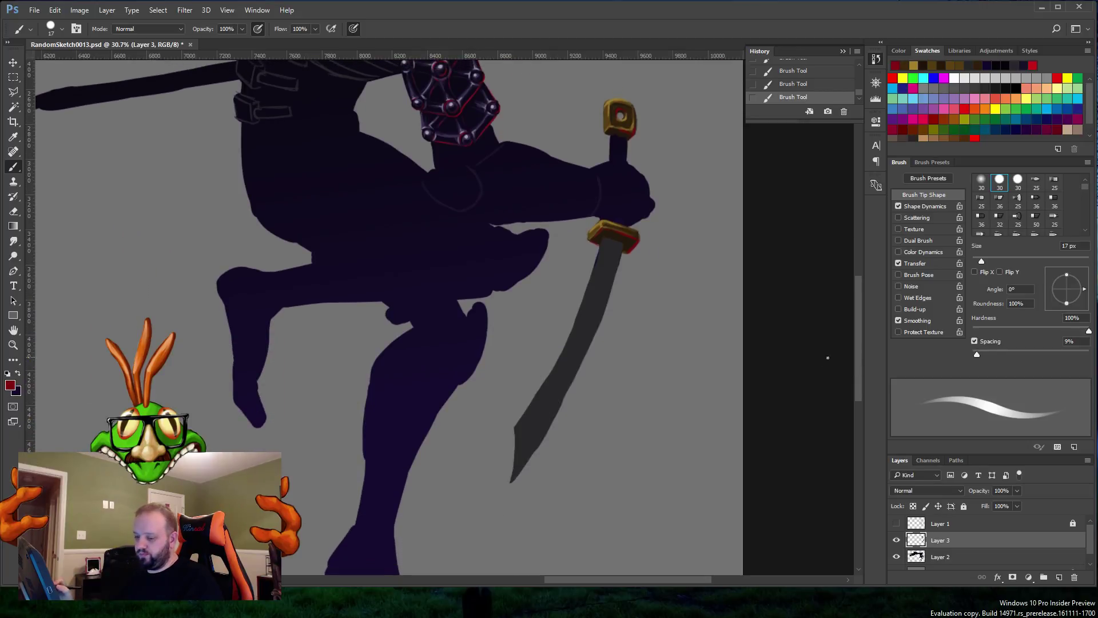
# Step: Select the dark grey sword blade with the Magic Wand
pyautogui.keyDown('alt'); pyautogui.click(580, 350); pyautogui.keyUp('alt')
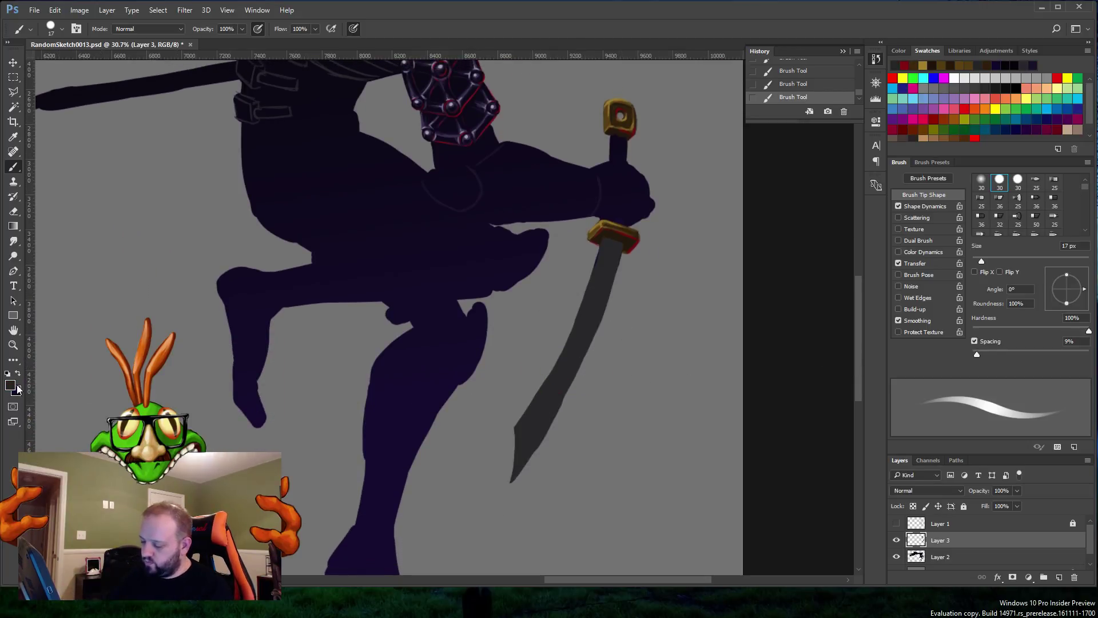
pyautogui.click(13, 91)
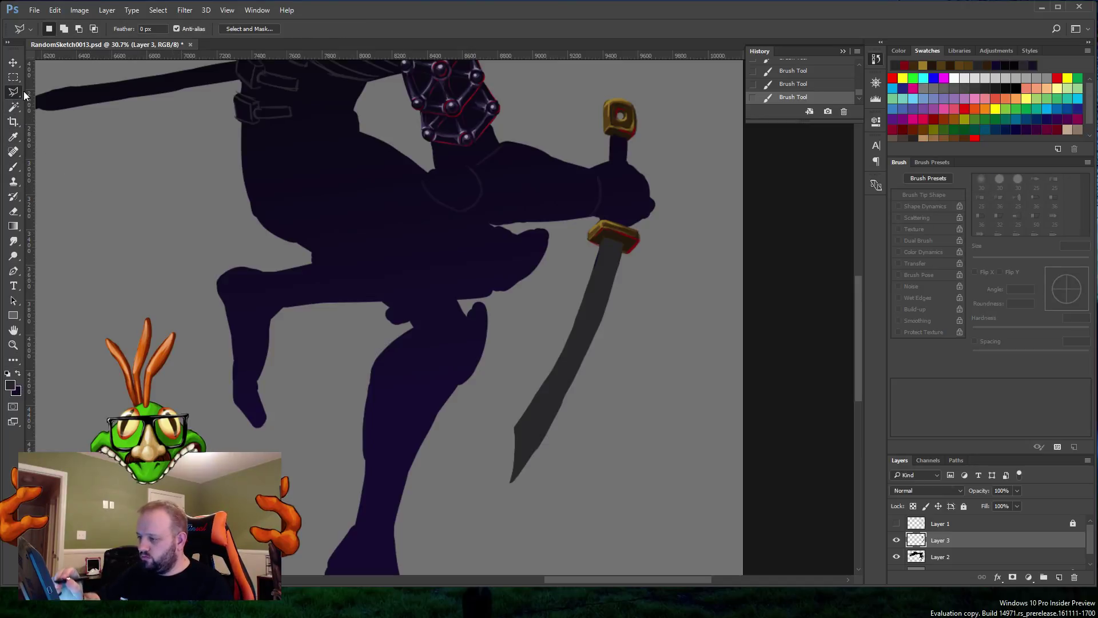
pyautogui.click(15, 108)
pyautogui.click(601, 295)
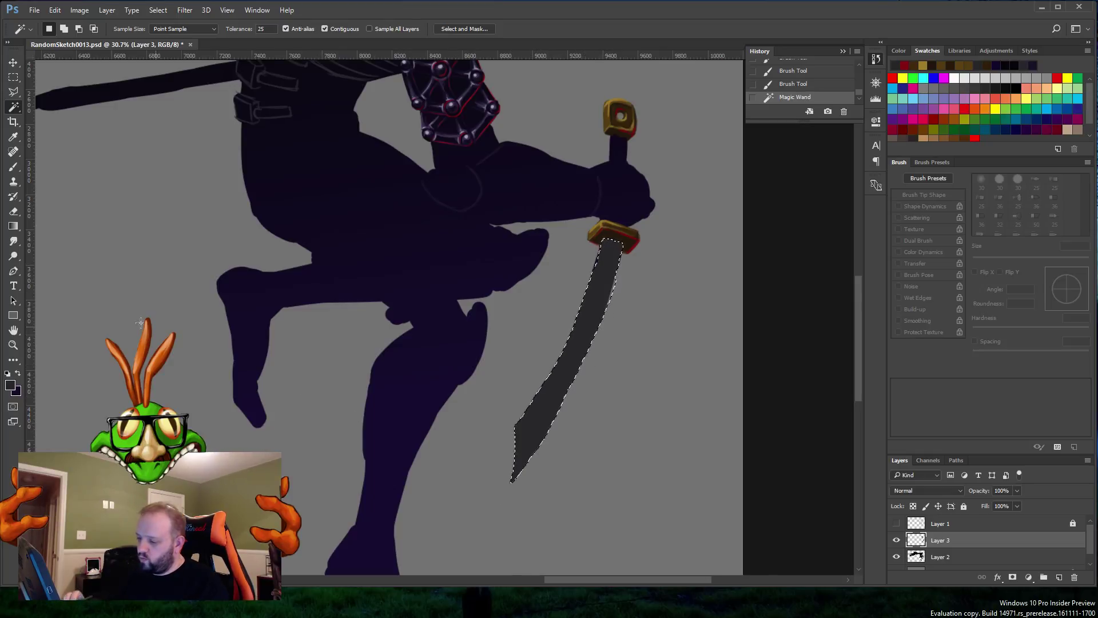
# Step: Set the background colour to light grey a4a4a4
pyautogui.click(17, 390)
pyautogui.moveTo(401, 196); pyautogui.dragTo(401, 210)
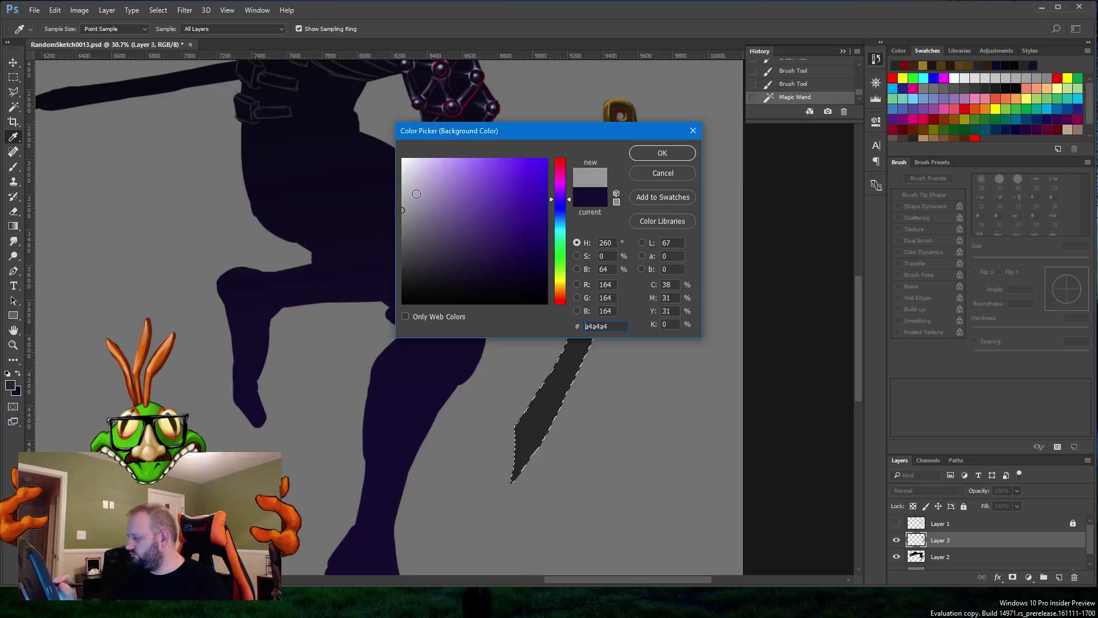
pyautogui.click(649, 154)
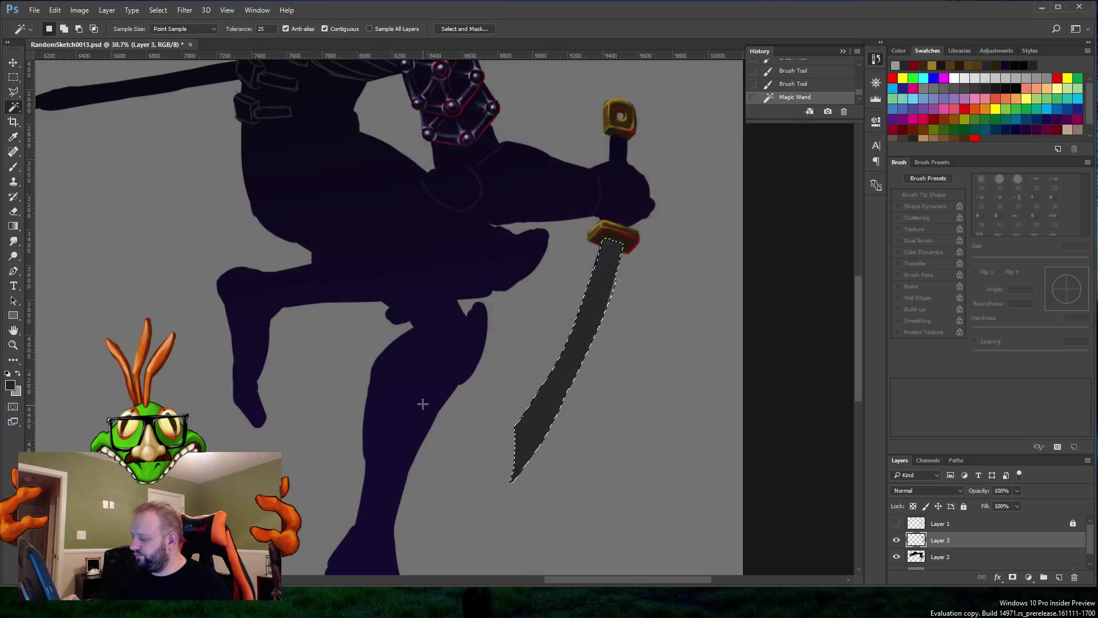
pyautogui.click(14, 226)
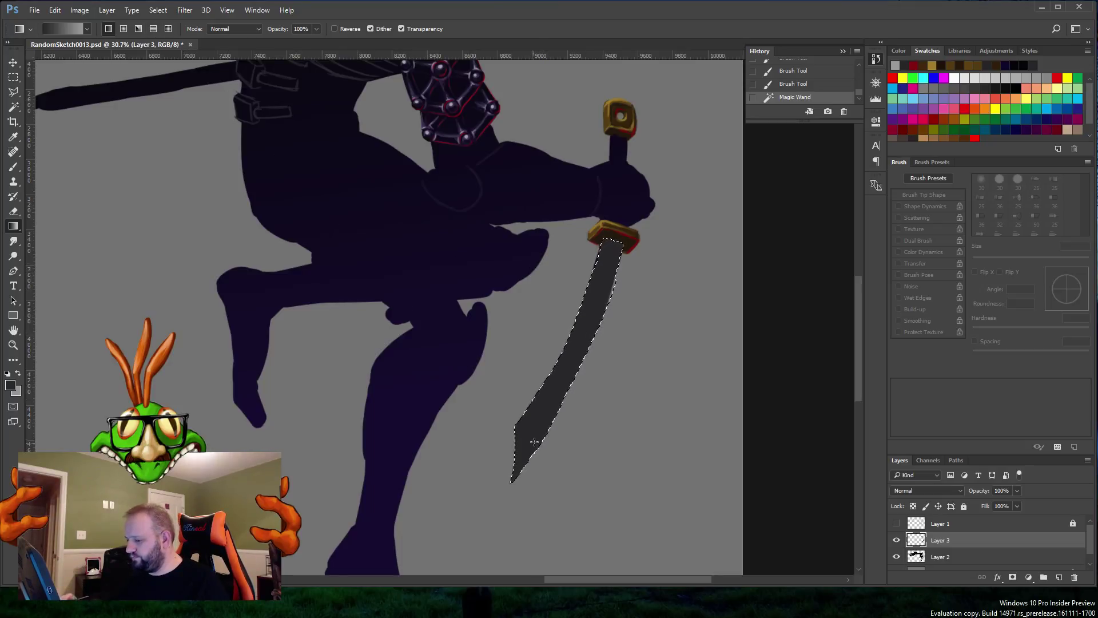
# Step: Drag gradients along the blade until it shades from dark grey at the guard to lighter grey at the tip
pyautogui.moveTo(530, 438); pyautogui.dragTo(530, 437)
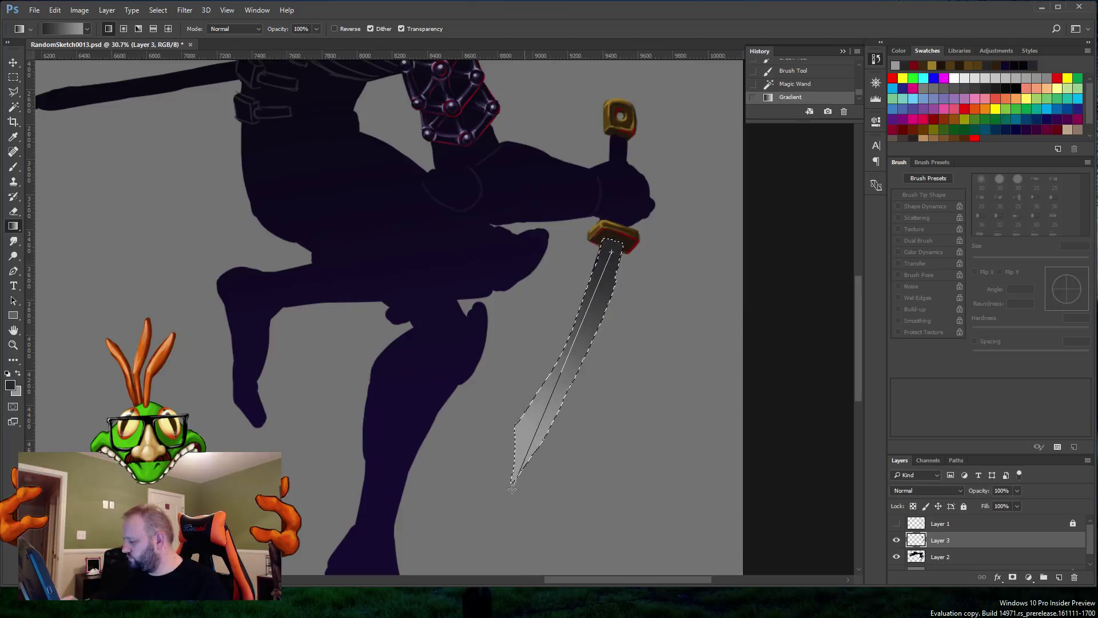
pyautogui.moveTo(500, 511); pyautogui.dragTo(501, 511)
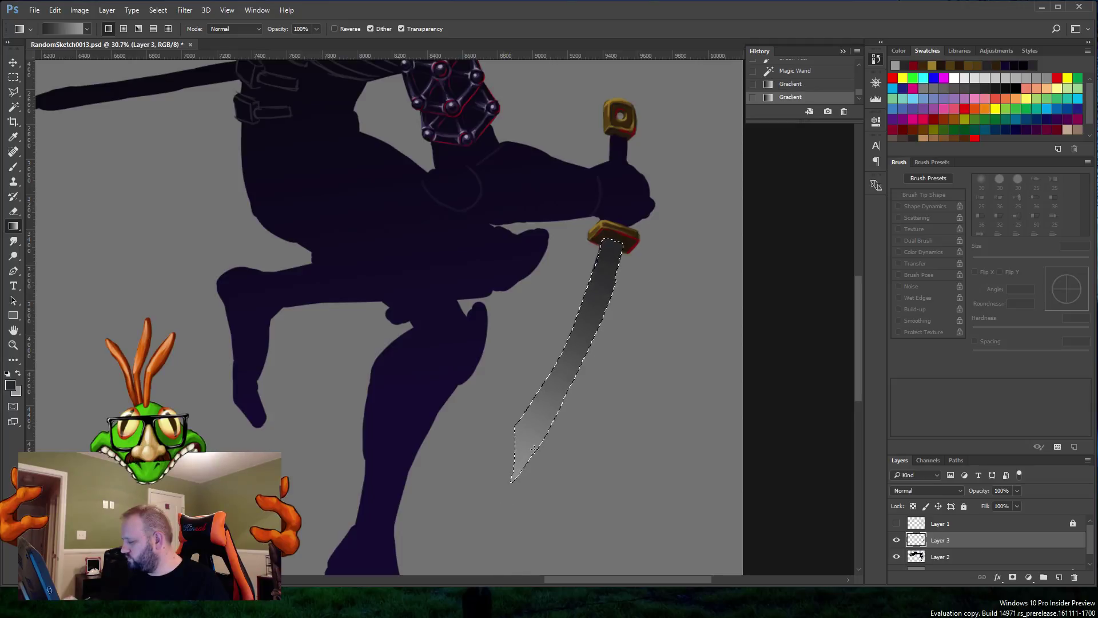
pyautogui.moveTo(612, 245); pyautogui.dragTo(504, 535)
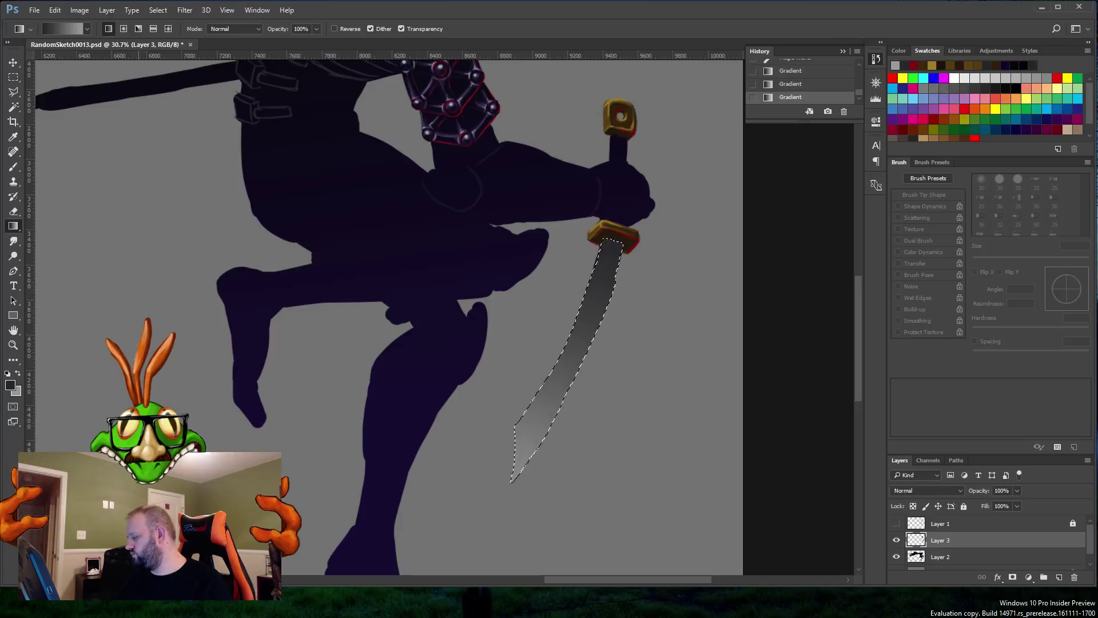
pyautogui.moveTo(628, 186); pyautogui.dragTo(569, 351)
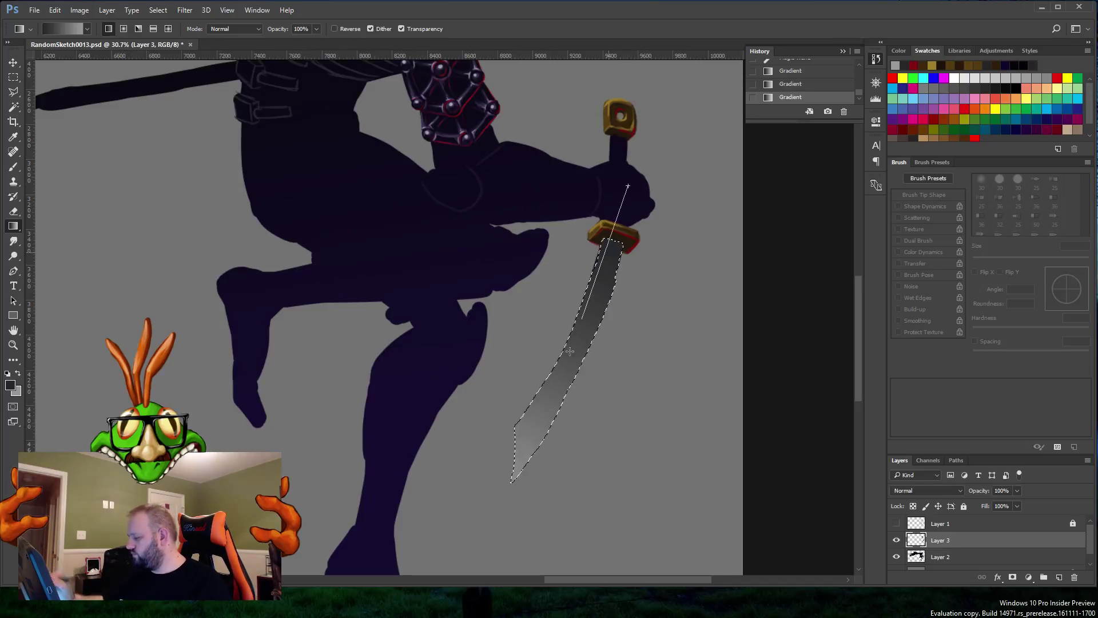
pyautogui.moveTo(488, 557); pyautogui.dragTo(489, 559)
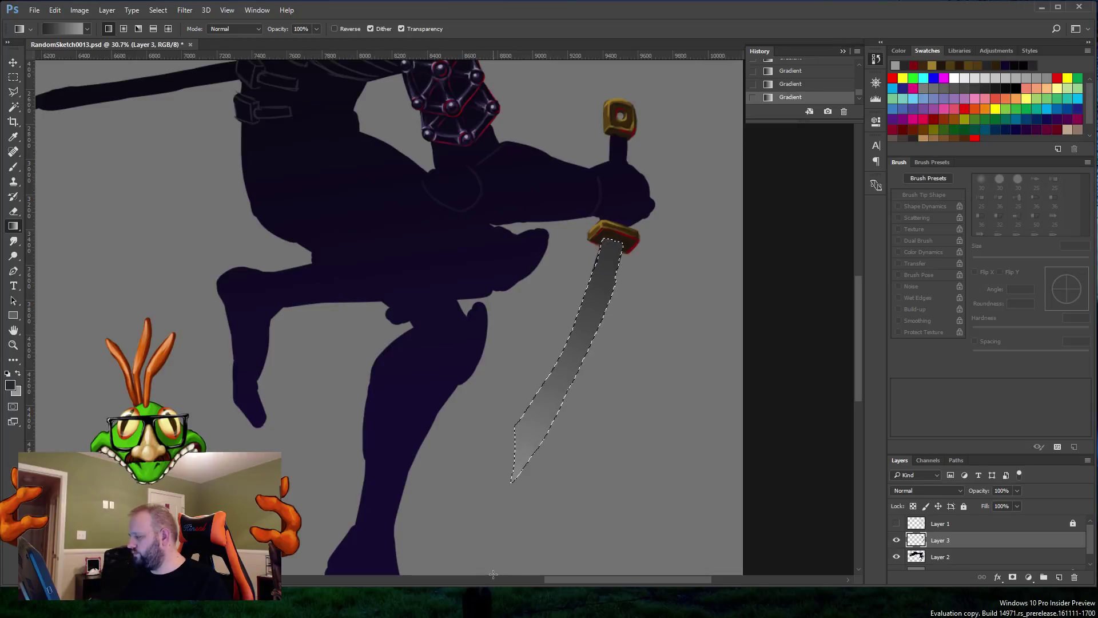
pyautogui.click(158, 11)
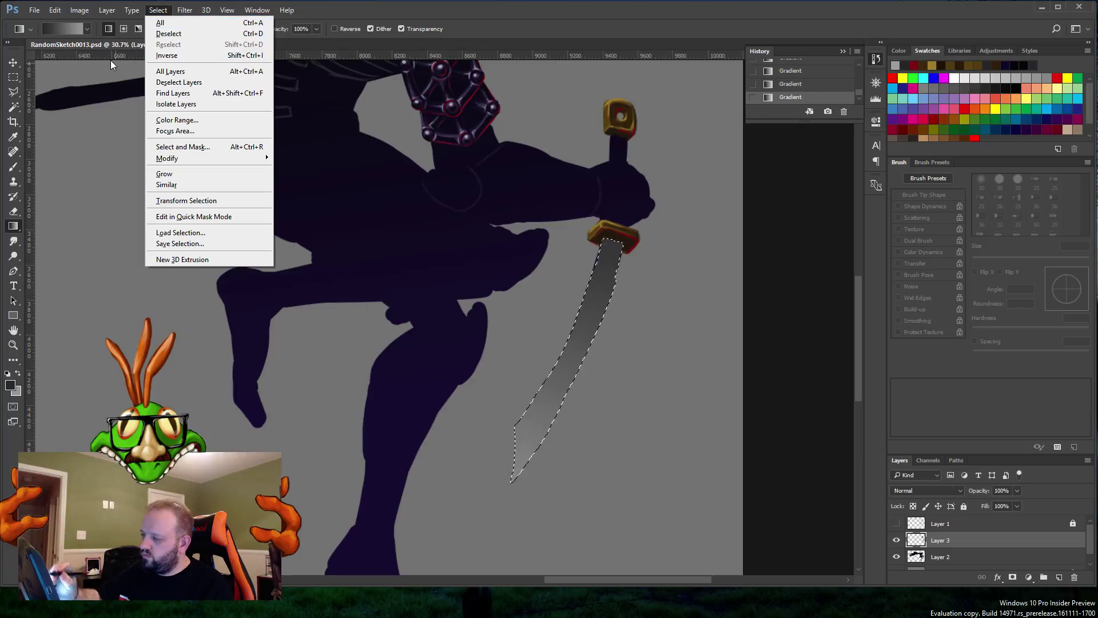
# Step: Deselect the blade and Polygonal Lasso a thin sliver at the sword's tip
pyautogui.click(172, 33)
pyautogui.press('l')
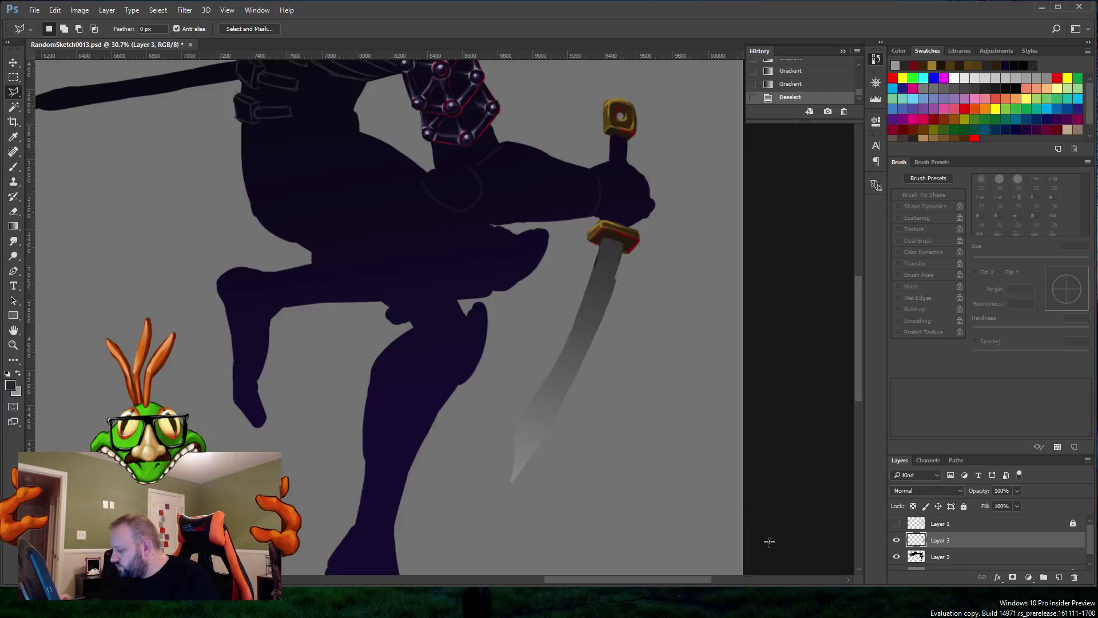
pyautogui.click(511, 482)
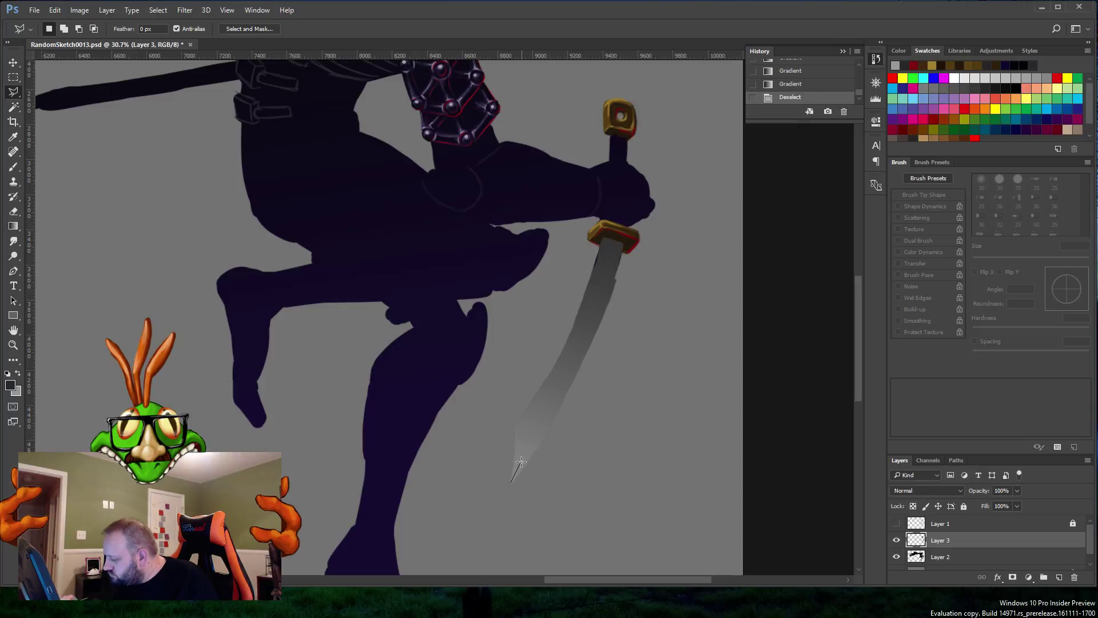
pyautogui.click(521, 462)
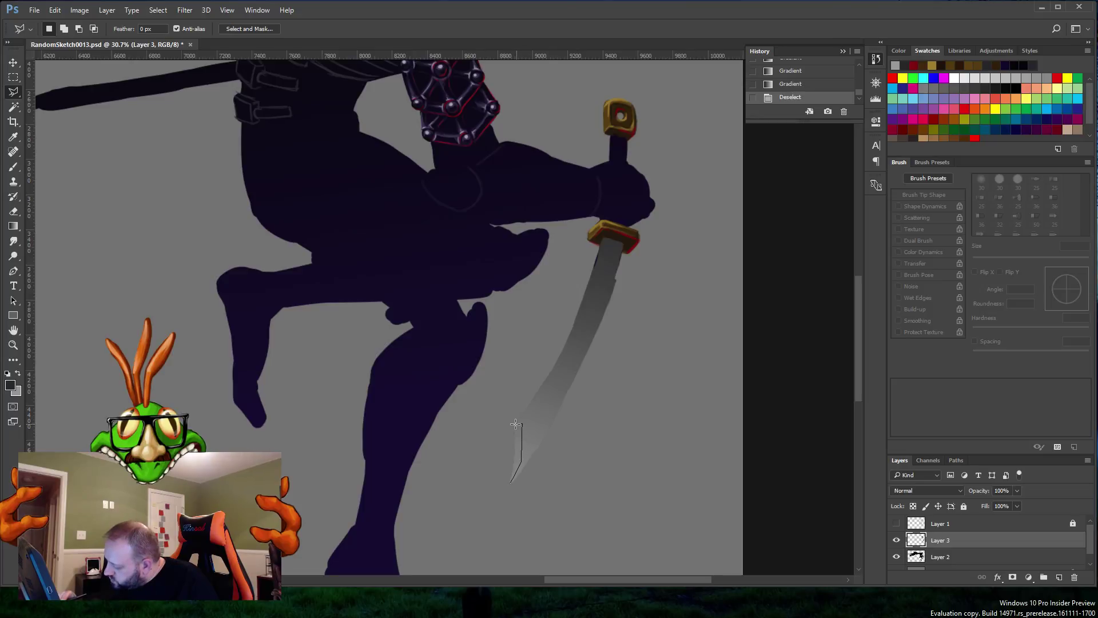
pyautogui.click(510, 482)
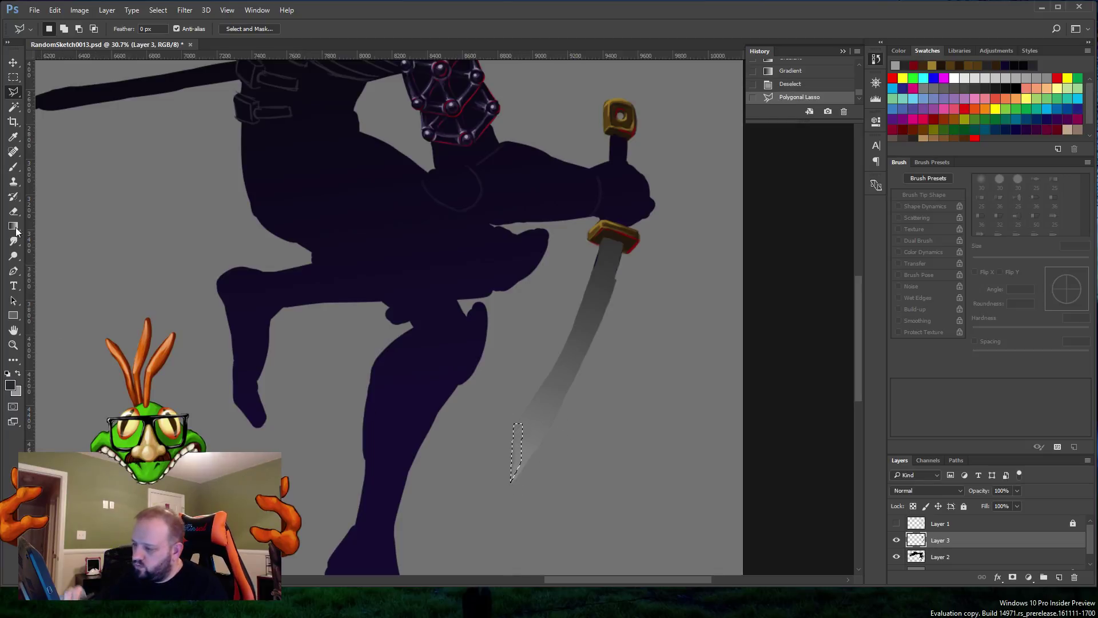
# Step: Set the foreground to grey 6d6d6d and fill the tip selection with a reflected gradient
pyautogui.click(10, 385)
pyautogui.click(223, 455)
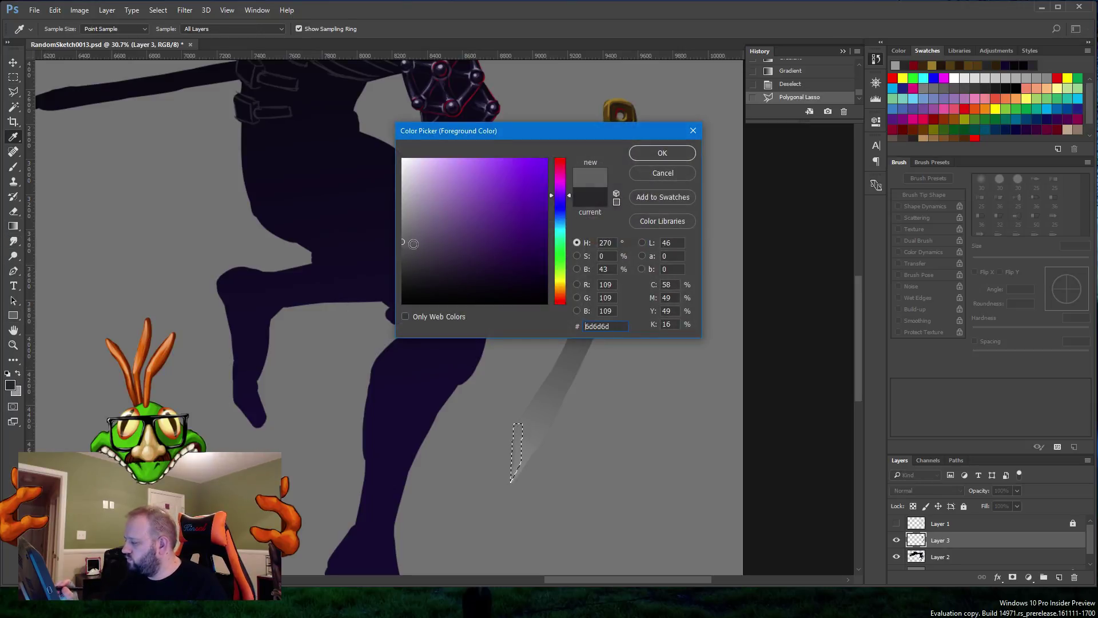
pyautogui.click(663, 153)
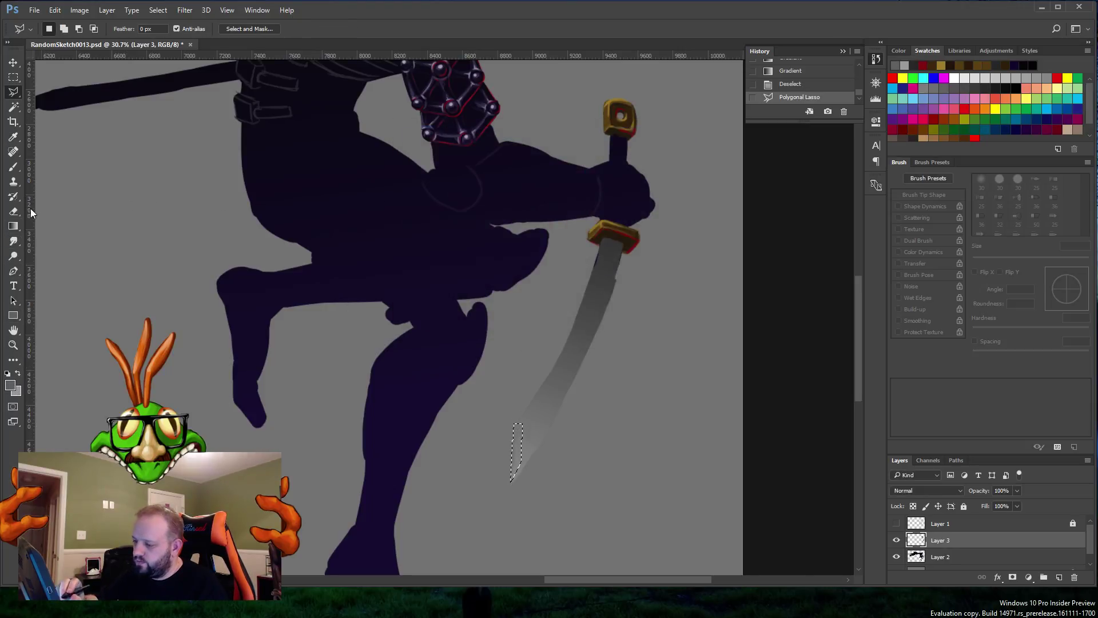
pyautogui.click(15, 227)
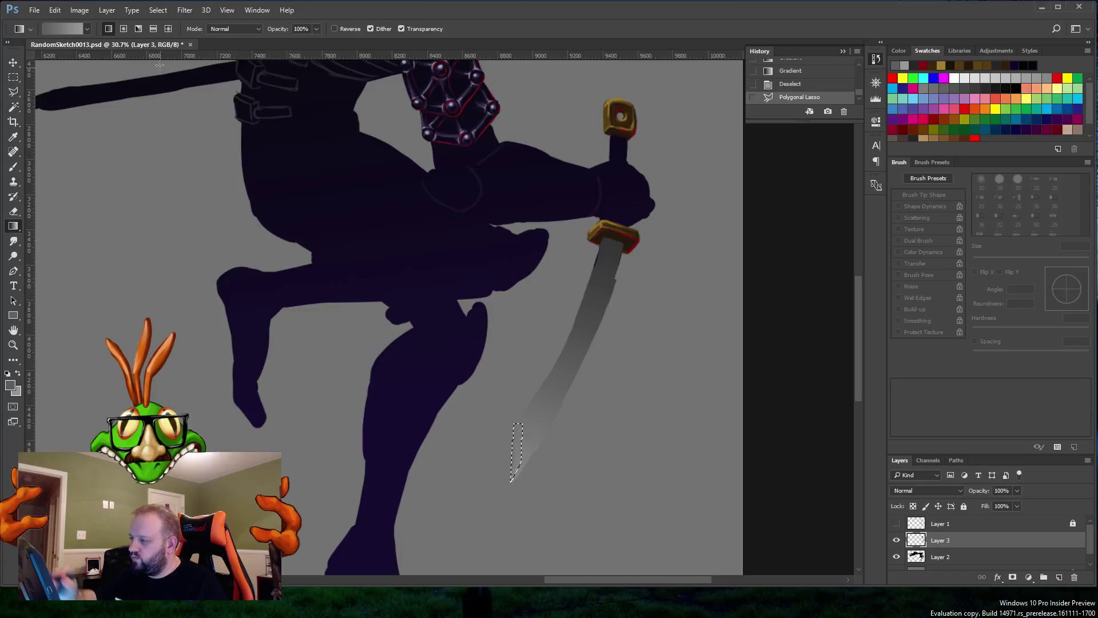
pyautogui.click(153, 29)
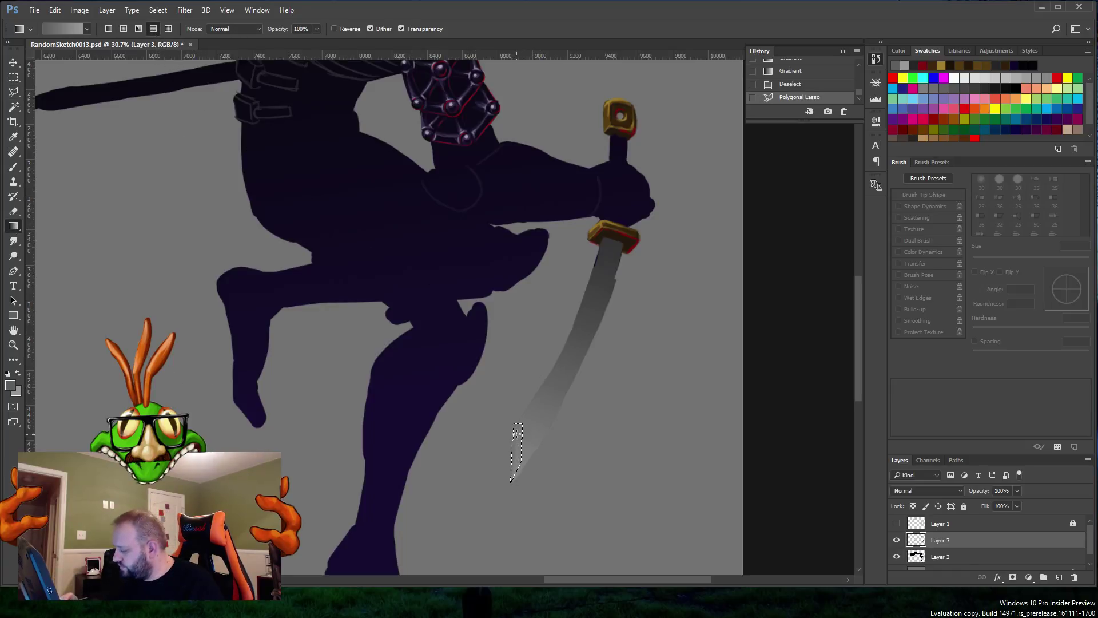
pyautogui.moveTo(517, 433); pyautogui.dragTo(511, 498)
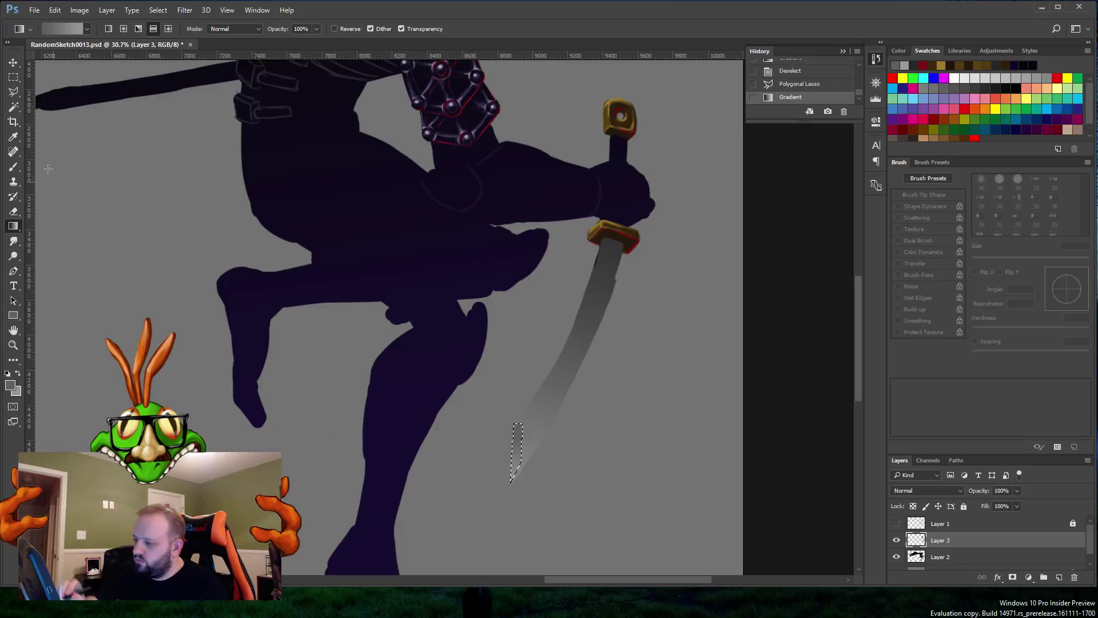
# Step: Polygonal Lasso a thin strip along the blade edge from tip to guard
pyautogui.press('l')
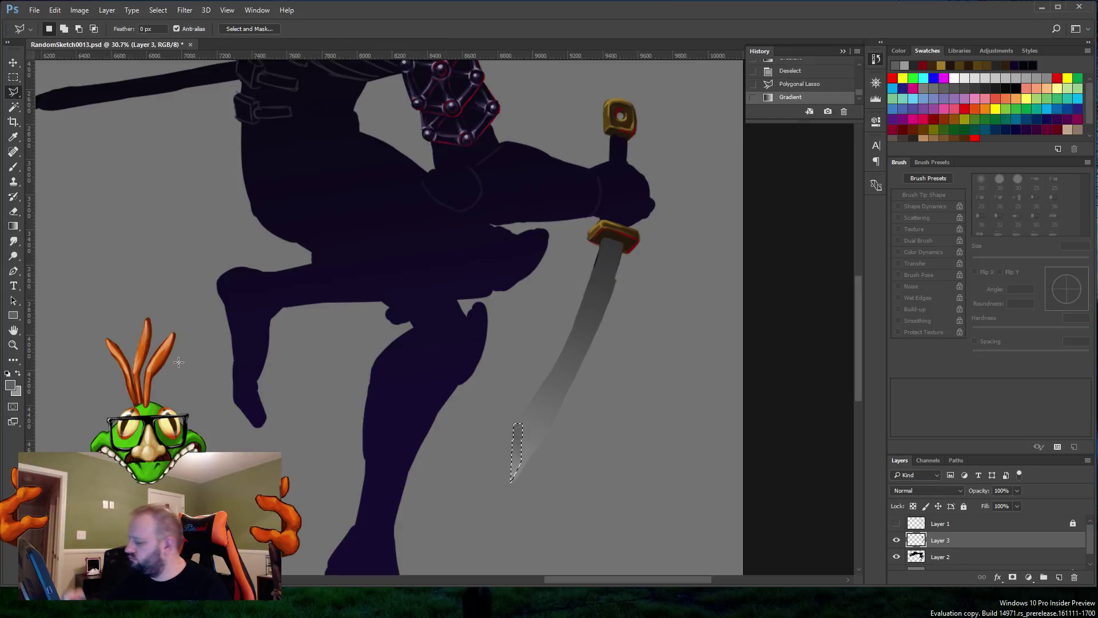
pyautogui.click(520, 464)
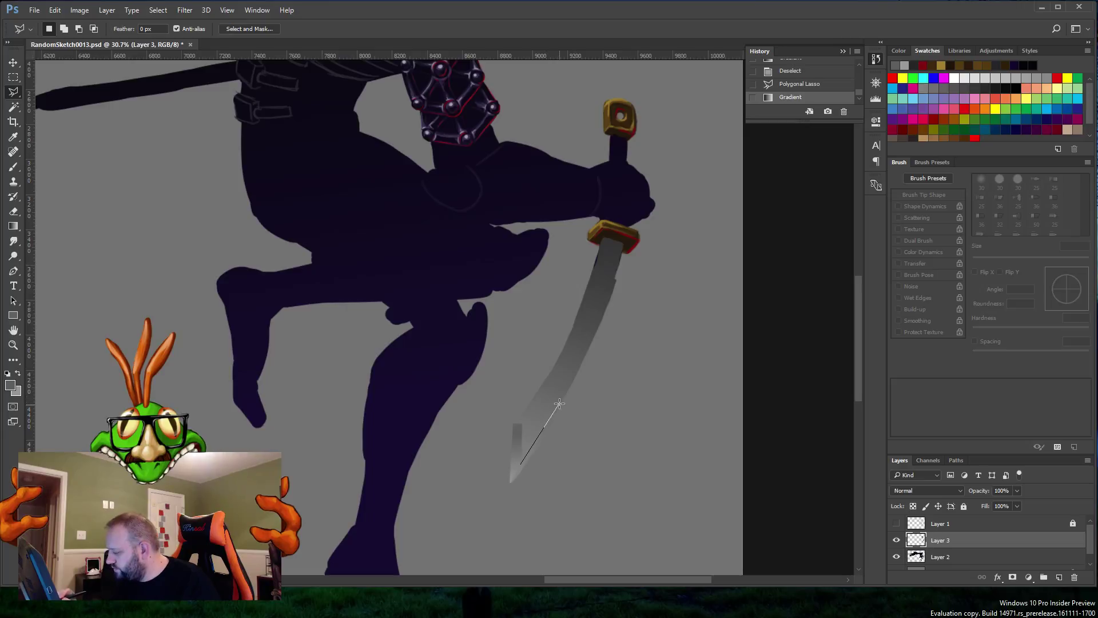
pyautogui.click(573, 378)
pyautogui.click(595, 328)
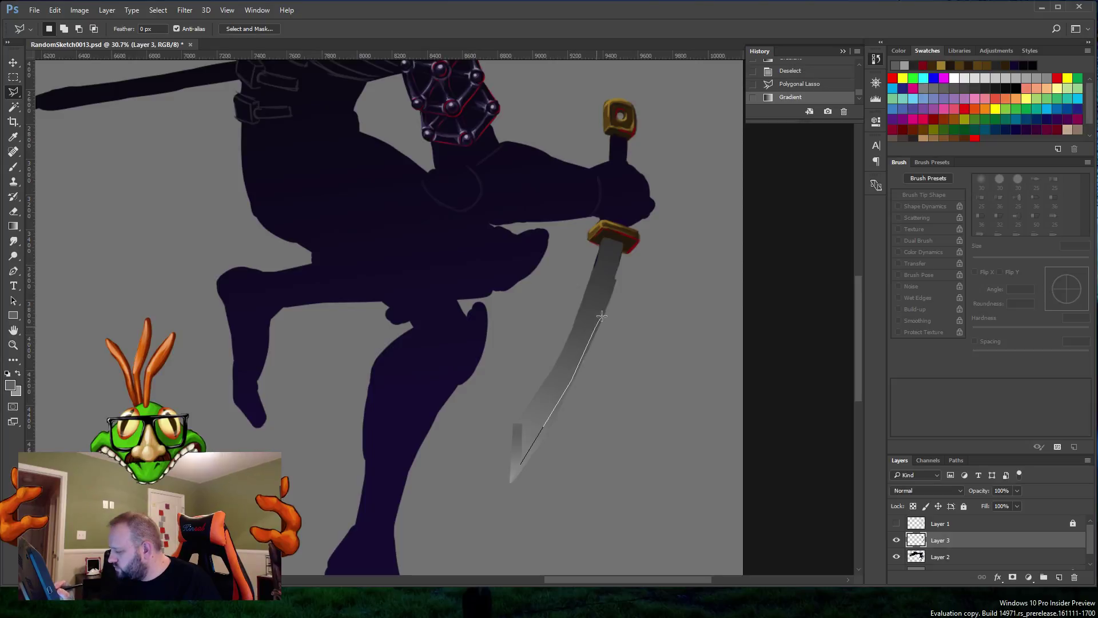
pyautogui.click(612, 278)
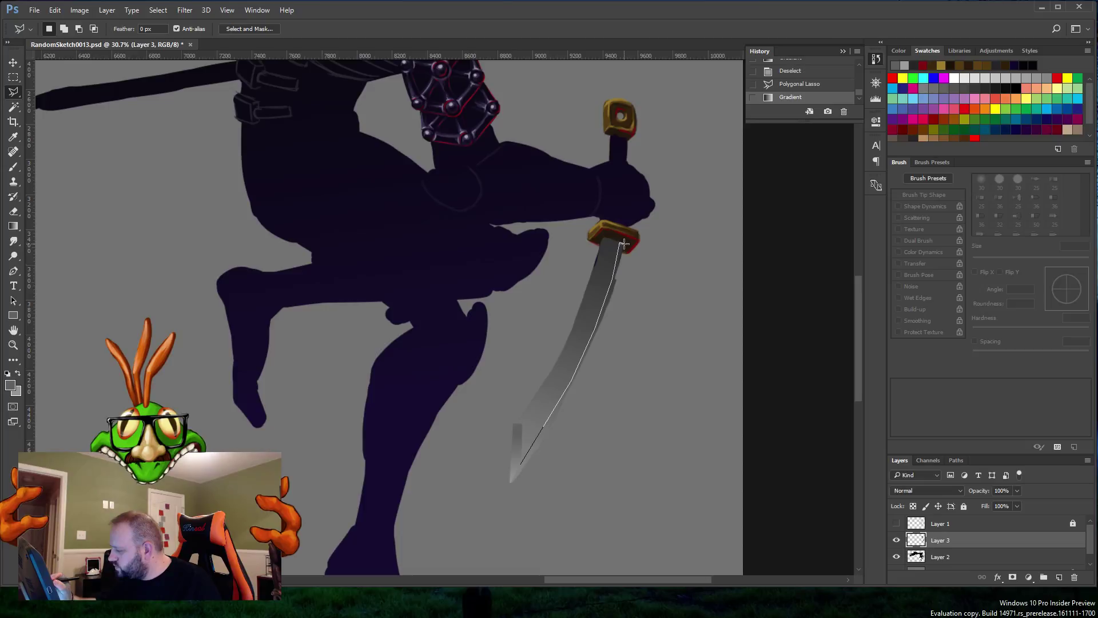
pyautogui.click(623, 244)
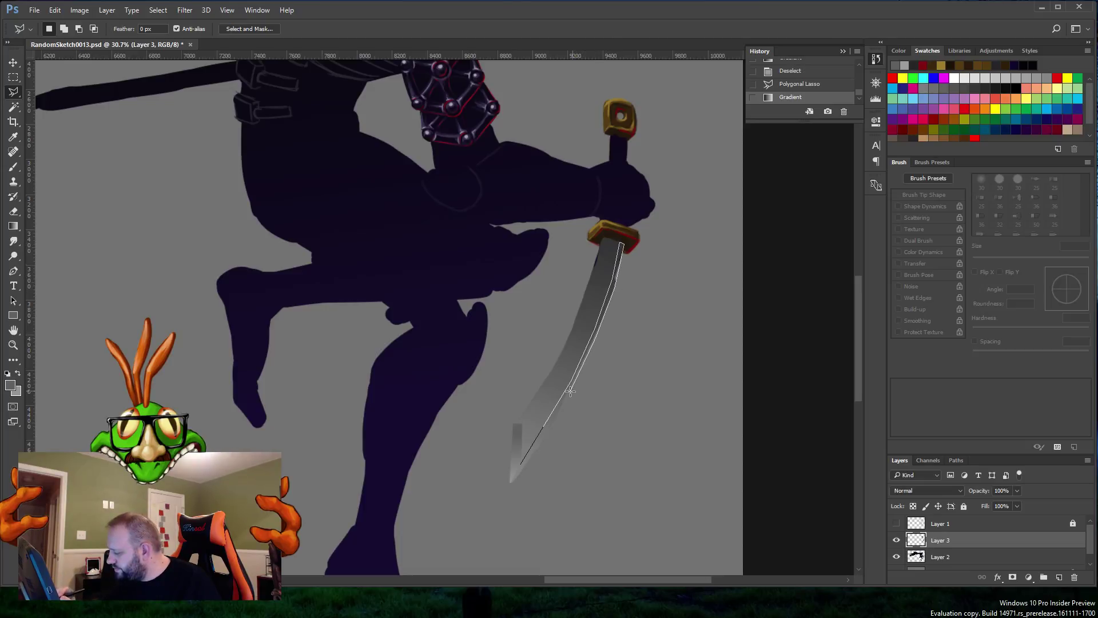
pyautogui.click(510, 486)
pyautogui.doubleClick(521, 467)
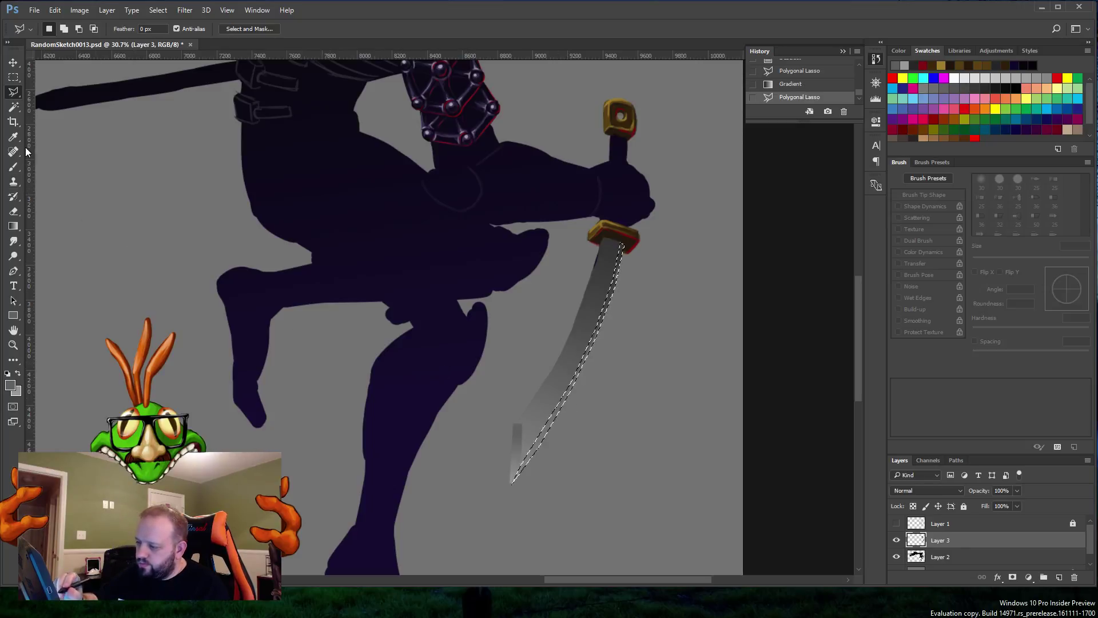
# Step: Fill the blade-edge strip with a lighter gradient falloff
pyautogui.click(13, 226)
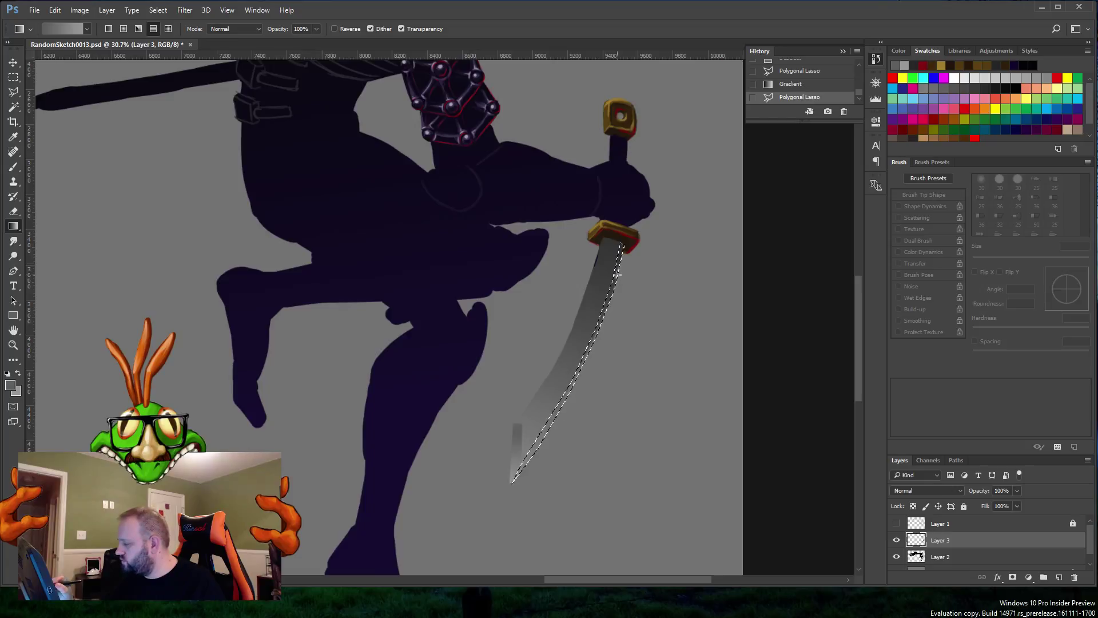
pyautogui.moveTo(557, 426); pyautogui.dragTo(554, 434)
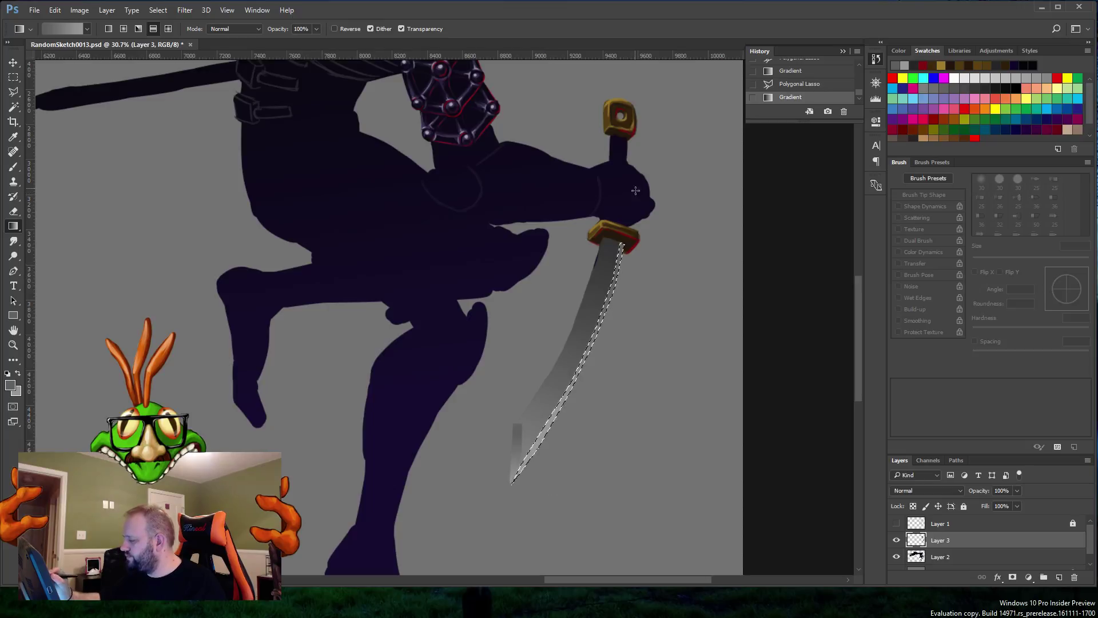
pyautogui.moveTo(633, 189); pyautogui.dragTo(543, 490)
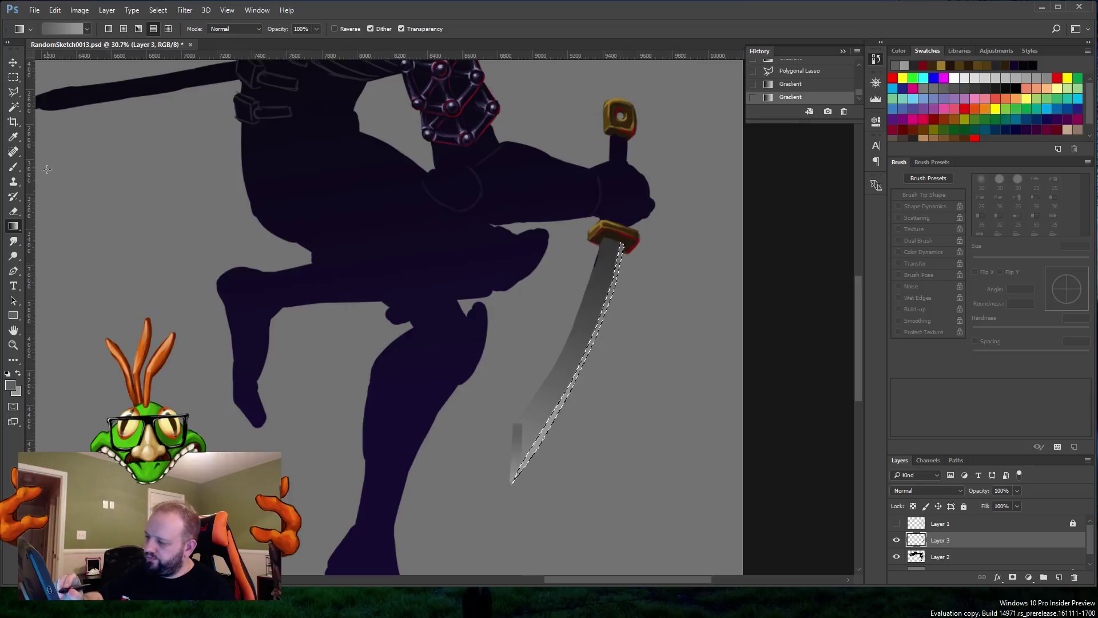
pyautogui.click(13, 92)
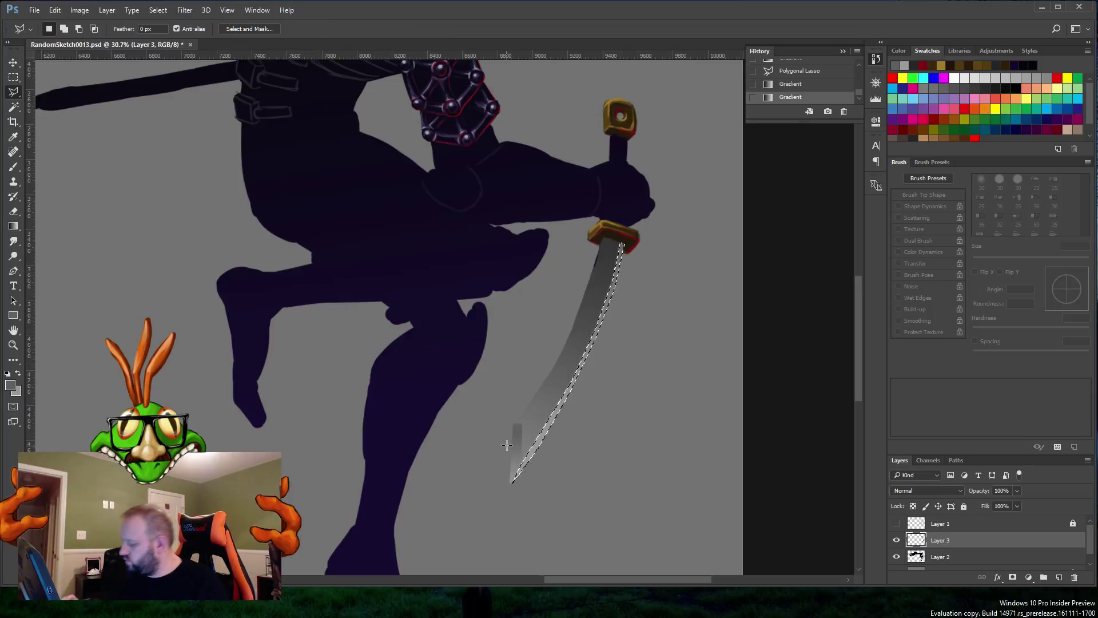
# Step: Polygonal Lasso a narrow strip along the blade's inner edge from tip to guard
pyautogui.hotkey('ctrl', 'h')
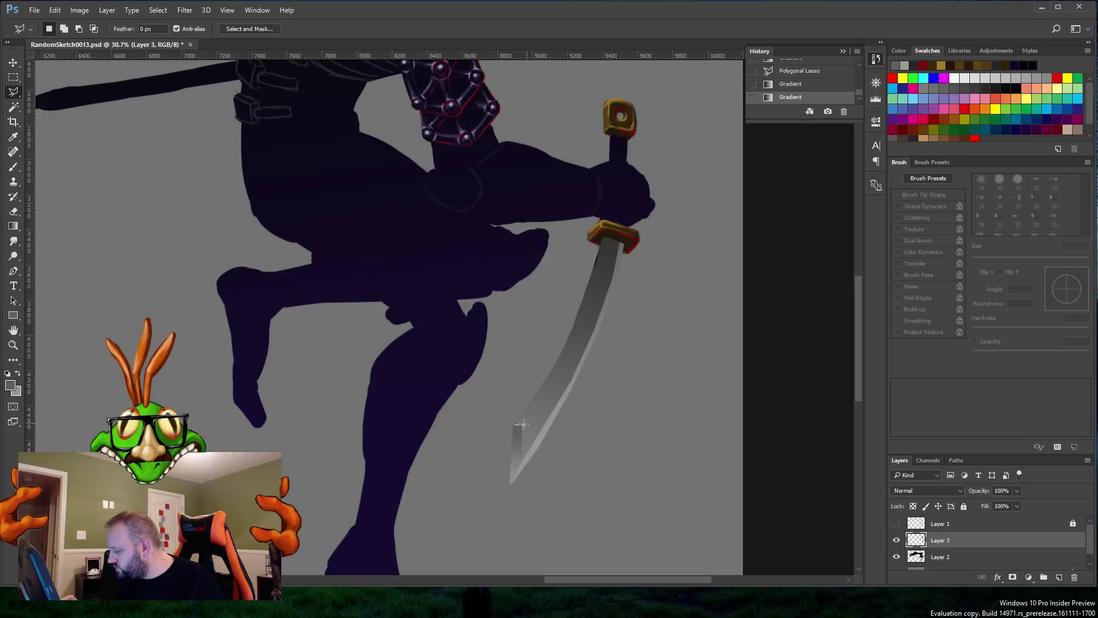
pyautogui.click(518, 424)
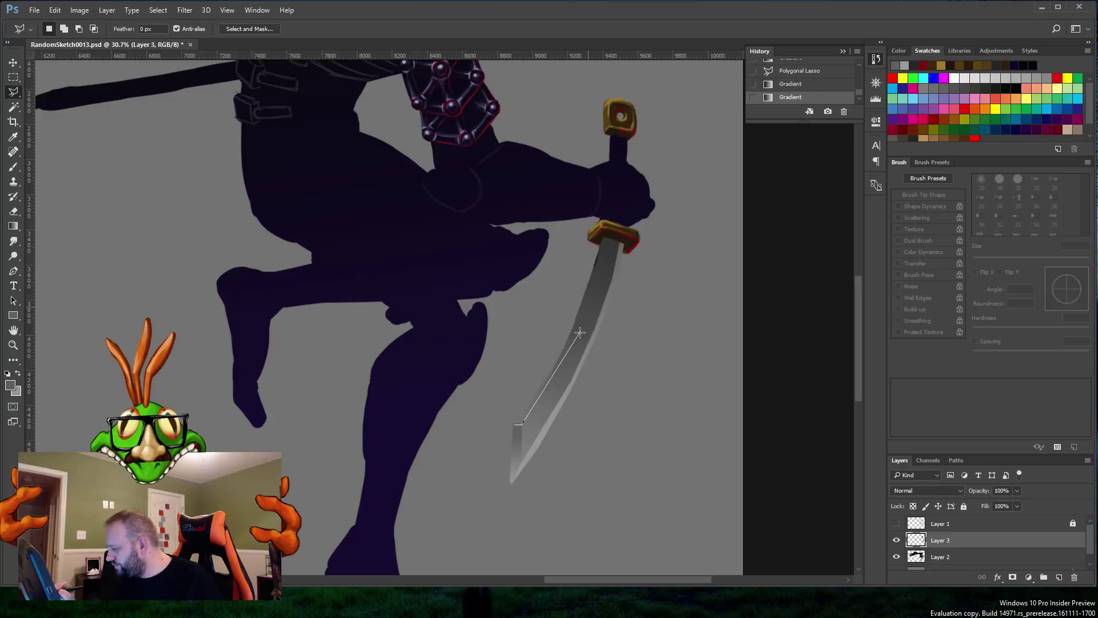
pyautogui.click(558, 374)
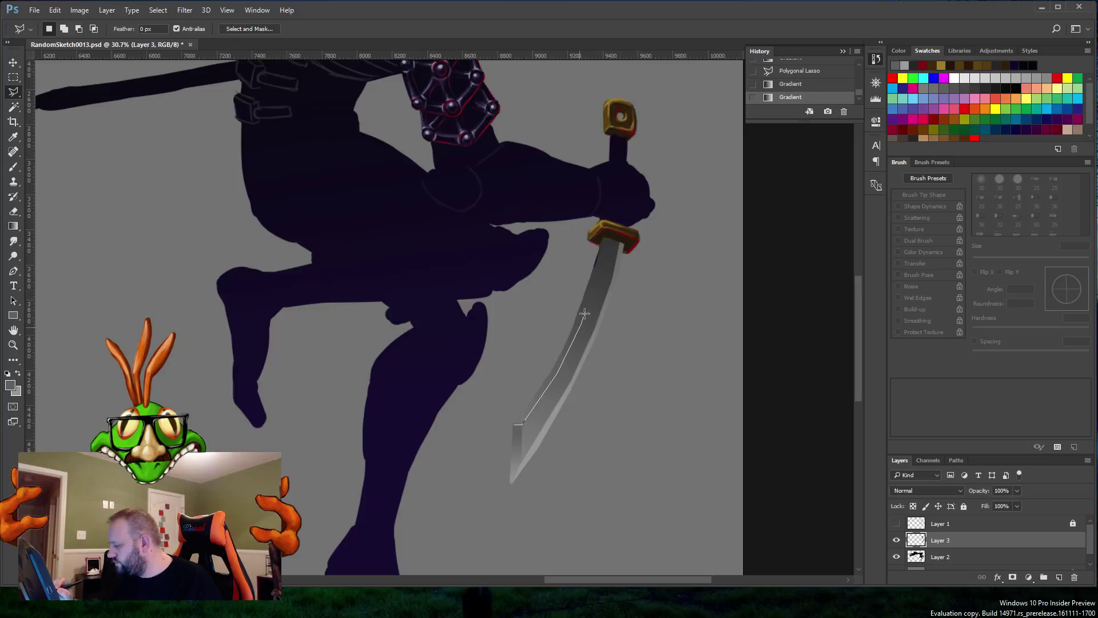
pyautogui.click(603, 237)
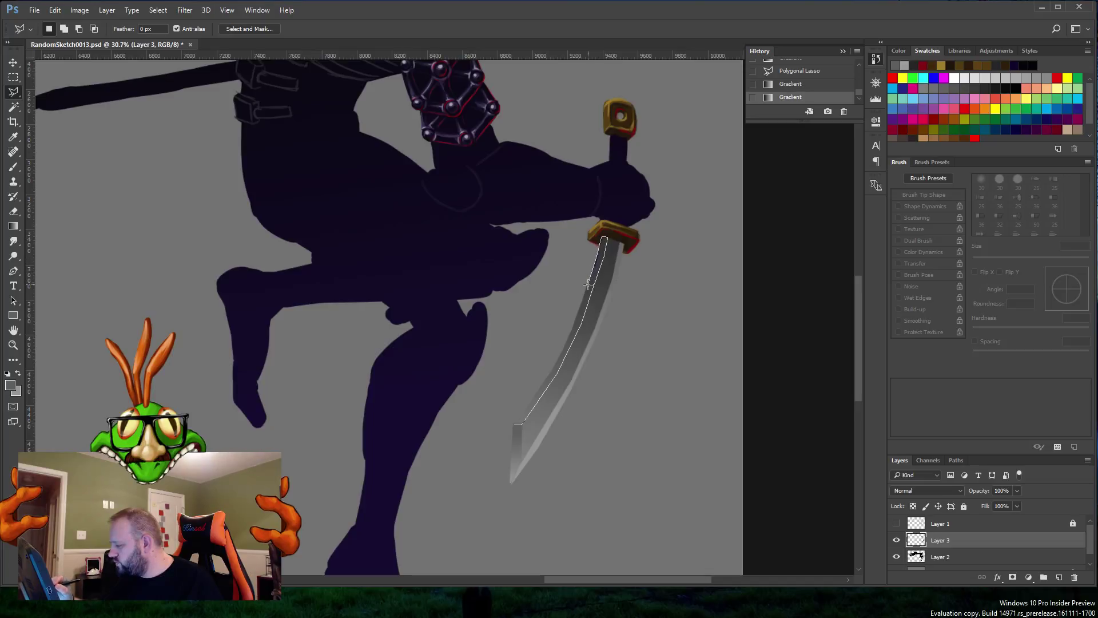
pyautogui.click(576, 325)
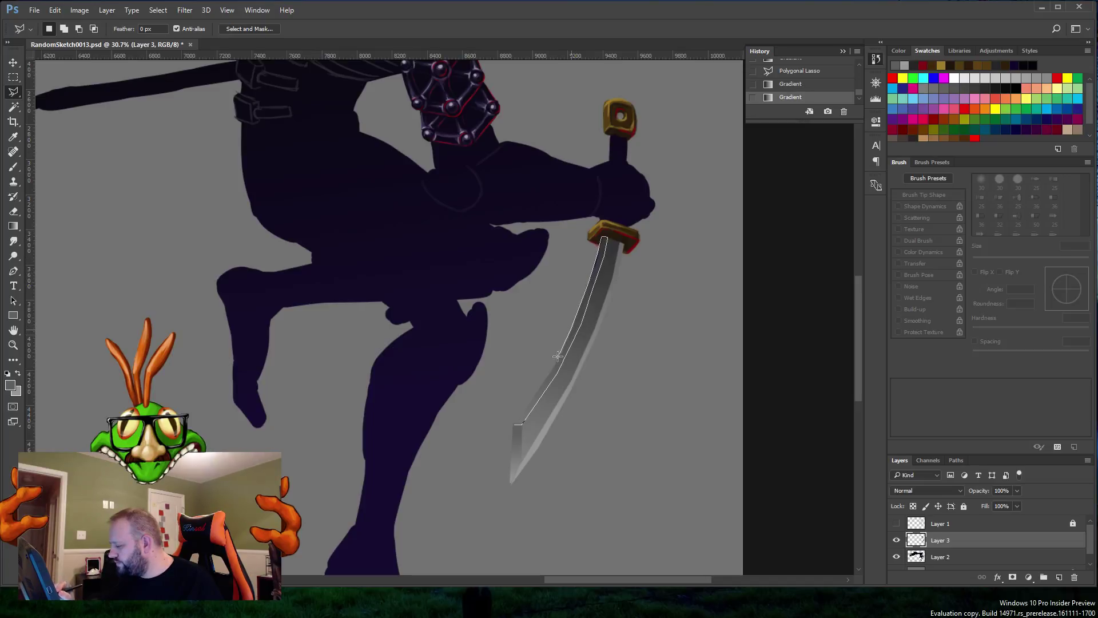
pyautogui.click(554, 364)
pyautogui.doubleClick(516, 423)
# Step: Reselect the strip, shade it with a gradient toward the guard, then deselect
pyautogui.hotkey('ctrl', 'd')
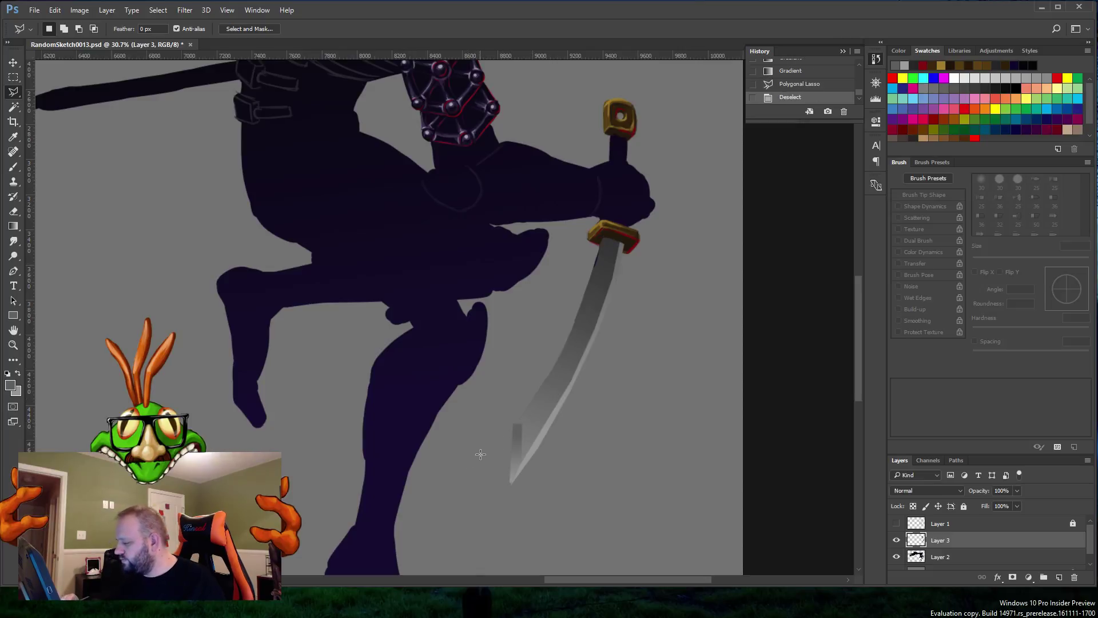
pyautogui.click(158, 10)
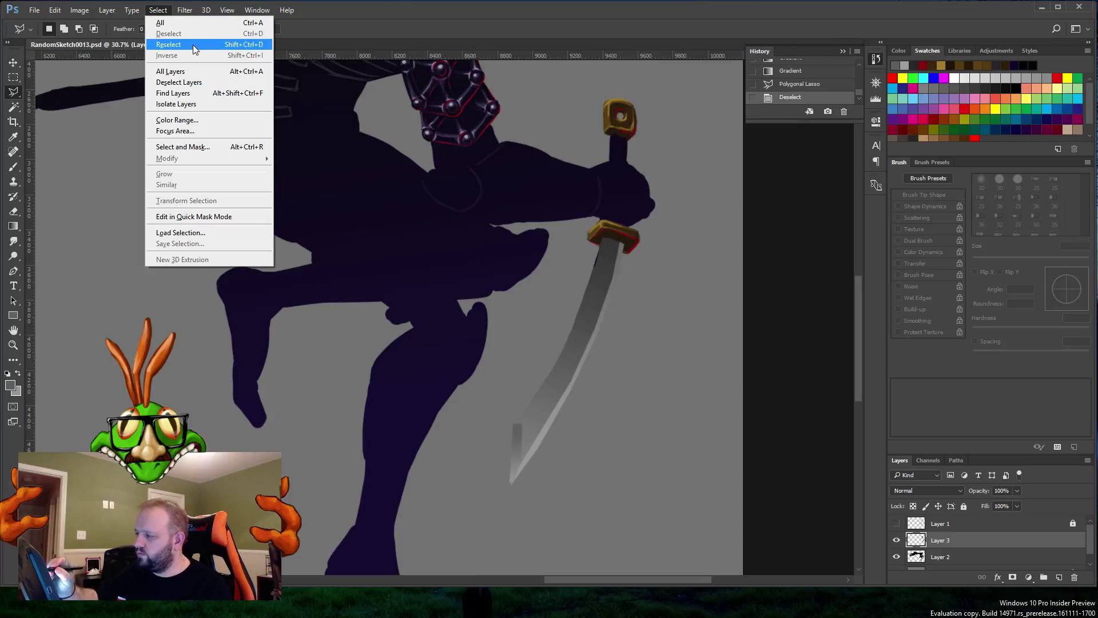
pyautogui.click(193, 44)
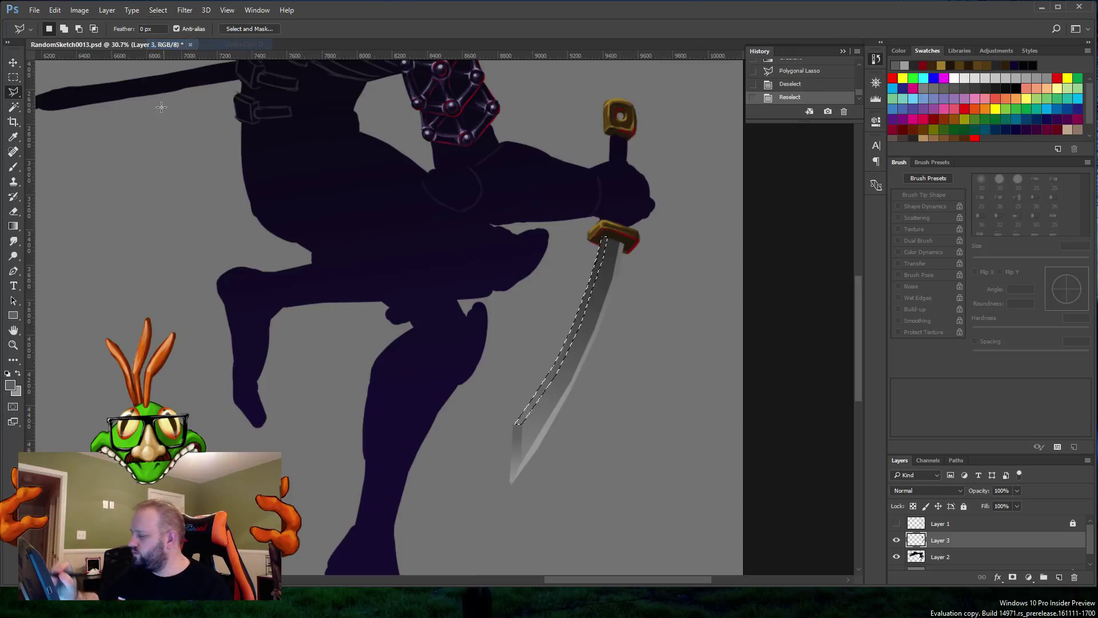
pyautogui.click(14, 226)
pyautogui.moveTo(580, 326); pyautogui.dragTo(611, 221)
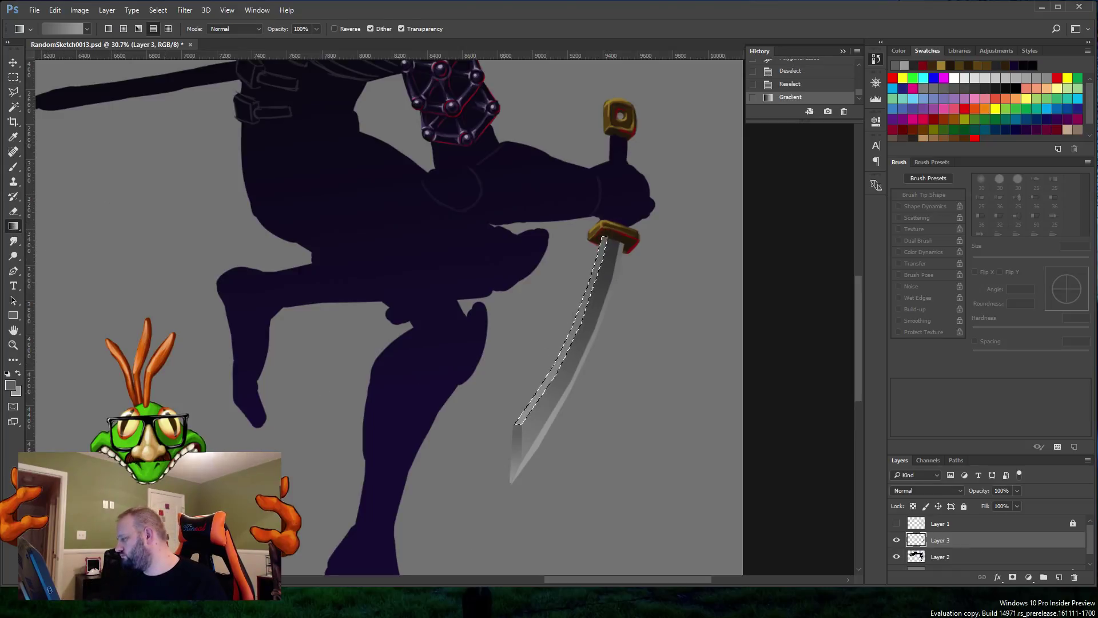
pyautogui.click(158, 10)
pyautogui.click(187, 34)
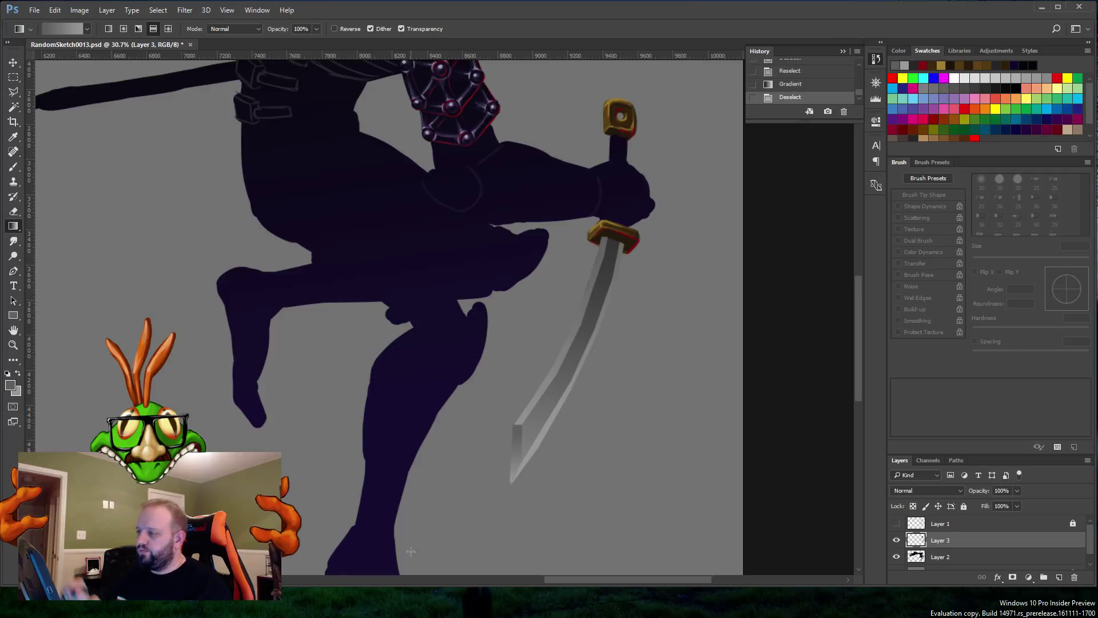
pyautogui.click(34, 10)
# Step: Save RandomSketch0013.psd and zoom out to show the entire ninja with cape and sword
pyautogui.click(60, 127)
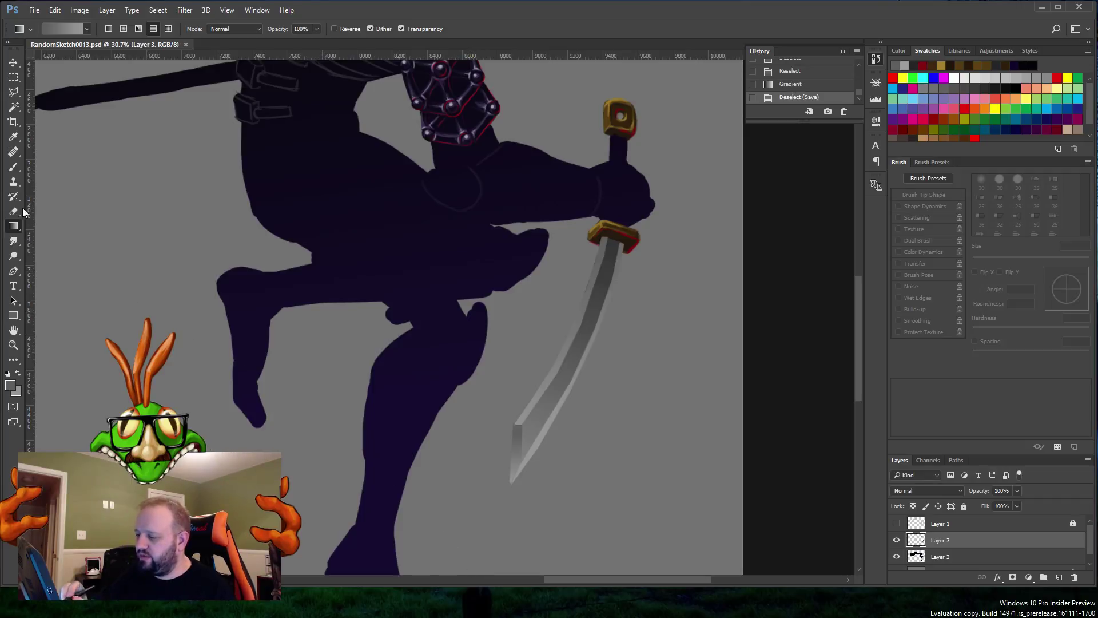
pyautogui.click(13, 345)
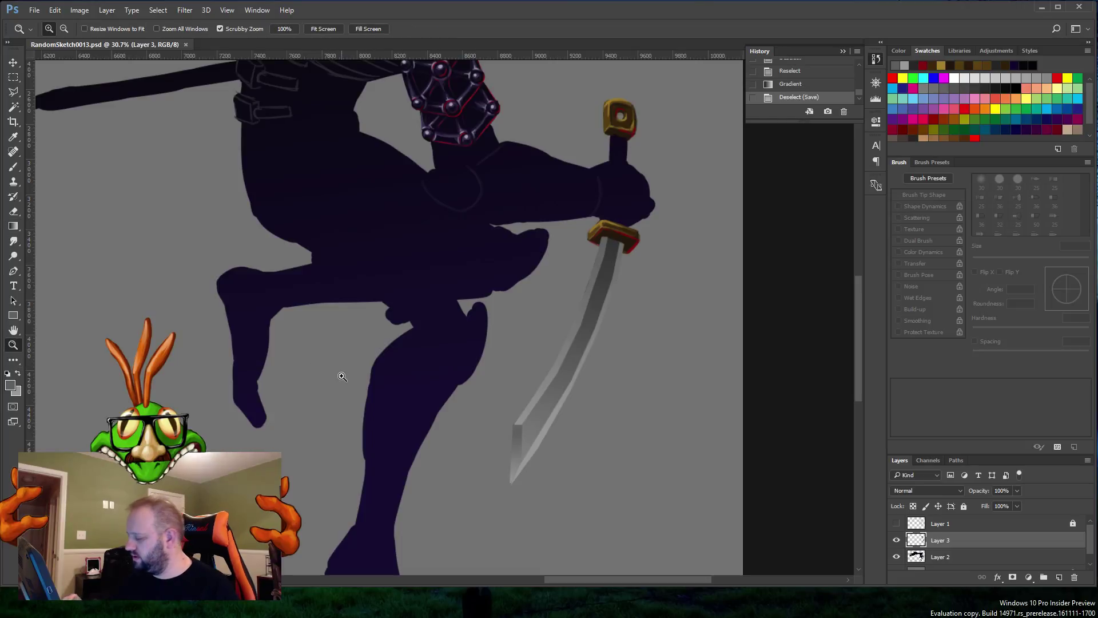
pyautogui.moveTo(341, 375); pyautogui.dragTo(284, 400)
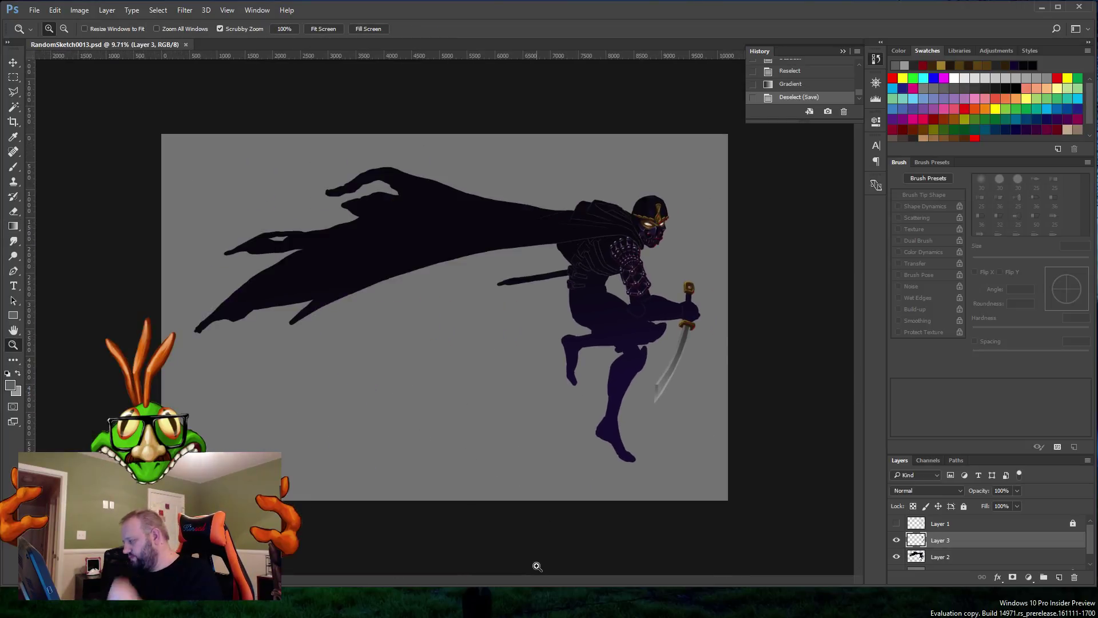
# Step: Switch to the cape's Layer 2 and set the Eraser to 34 px
pyautogui.click(941, 556)
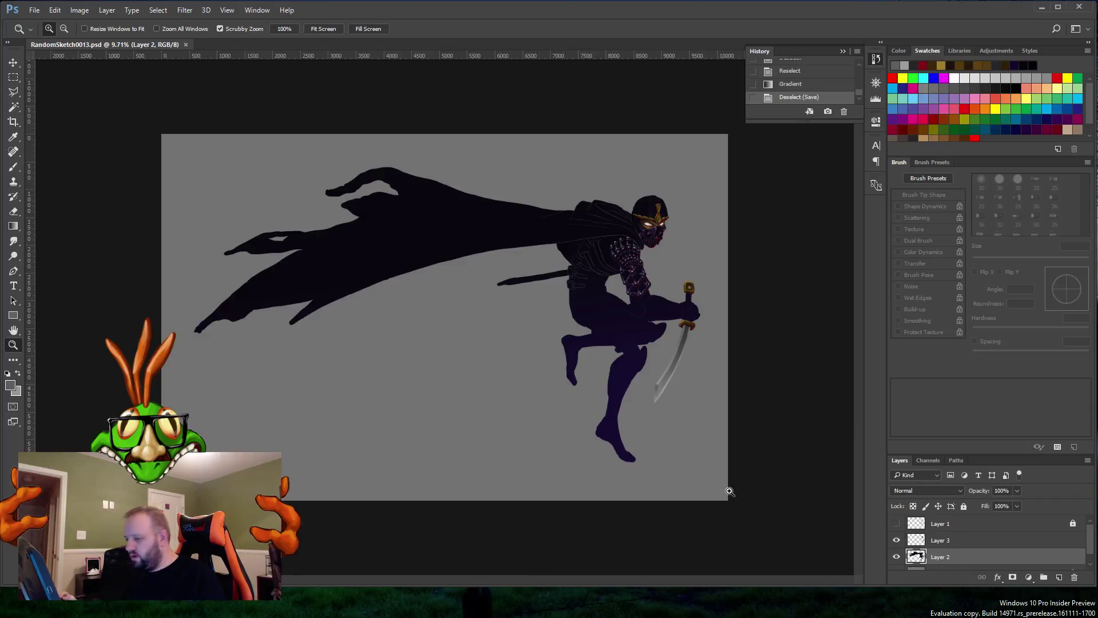
pyautogui.click(13, 211)
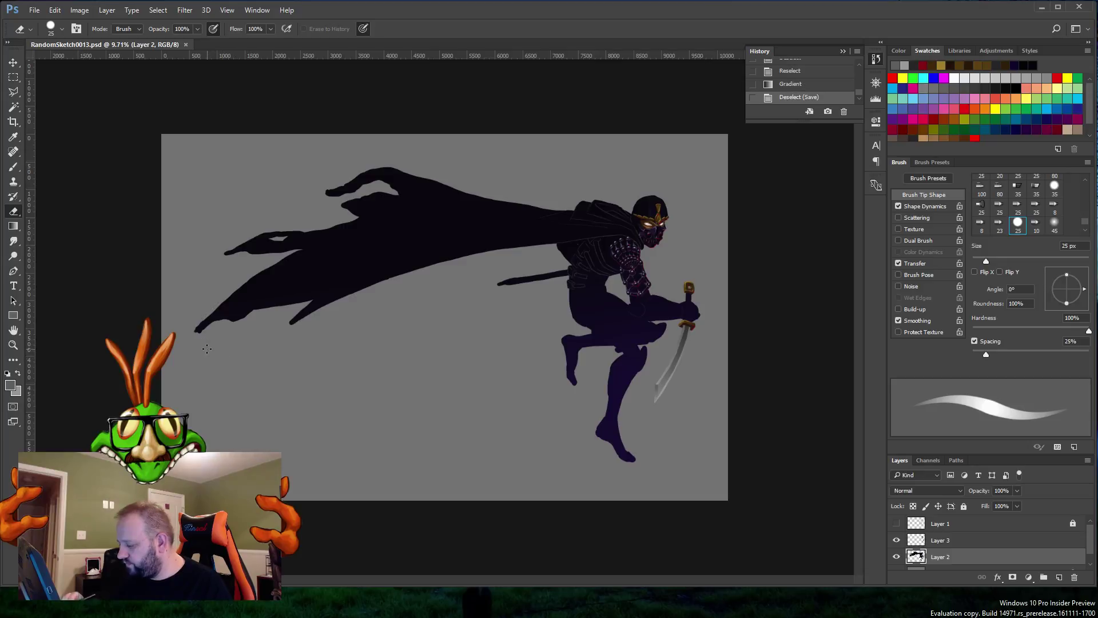
pyautogui.rightClick(229, 365)
pyautogui.moveTo(278, 377); pyautogui.dragTo(286, 375)
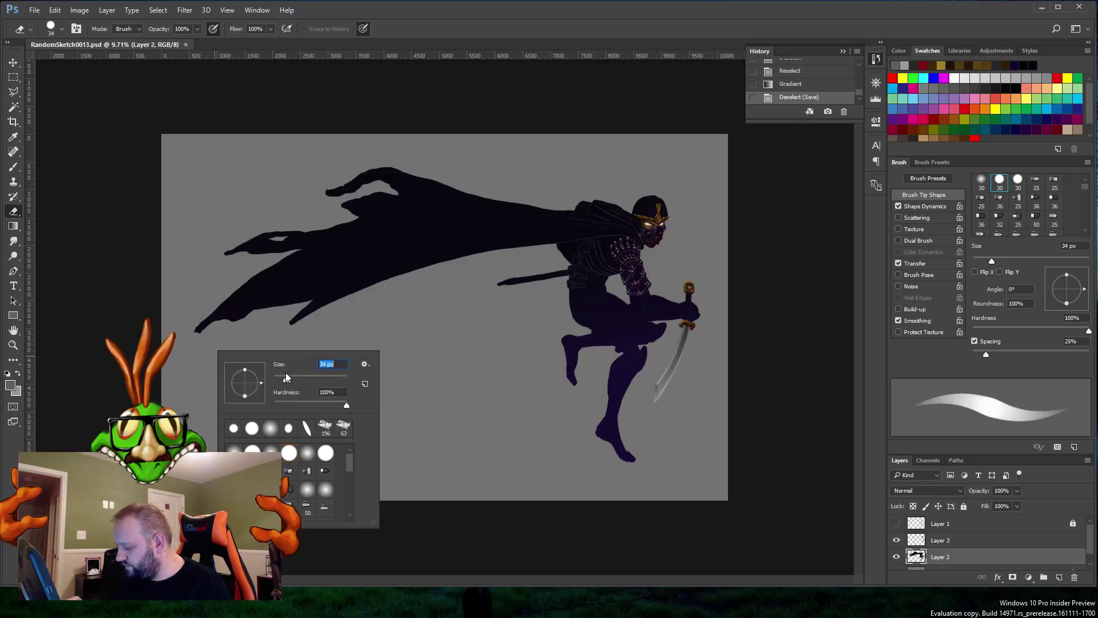
pyautogui.press('Return')
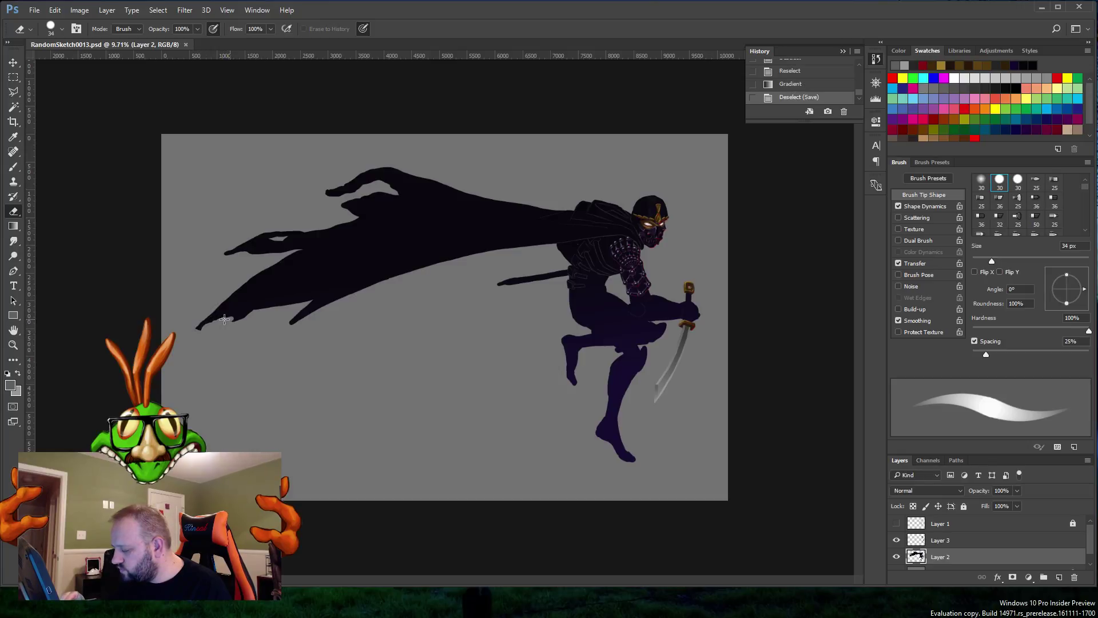
# Step: Erase ragged notches along the cape's lower edge and upper-left tips
pyautogui.moveTo(231, 319)
pyautogui.mouseDown()
pyautogui.moveTo(221, 328)
pyautogui.moveTo(249, 317)
pyautogui.mouseUp()
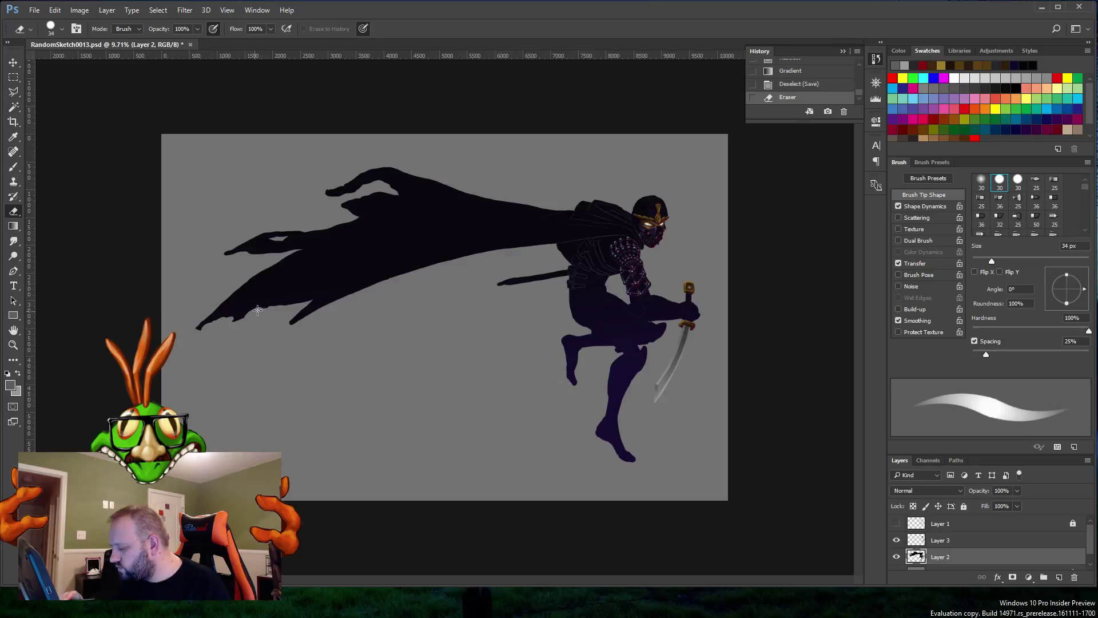
pyautogui.moveTo(260, 311); pyautogui.dragTo(297, 308)
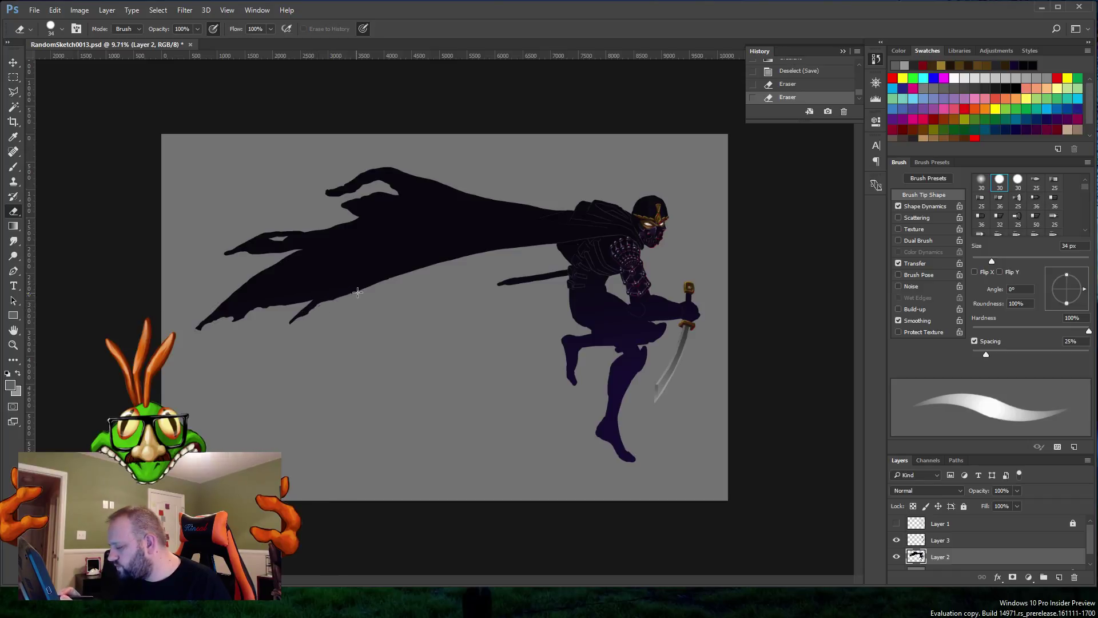
pyautogui.moveTo(319, 306); pyautogui.dragTo(321, 309)
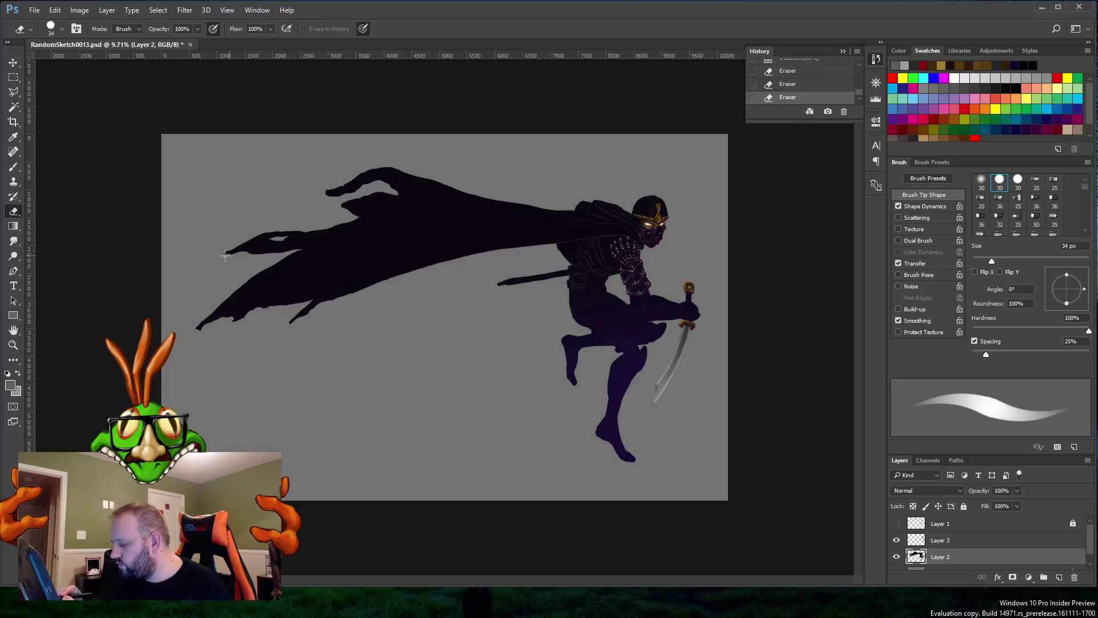
pyautogui.moveTo(238, 250); pyautogui.dragTo(250, 247)
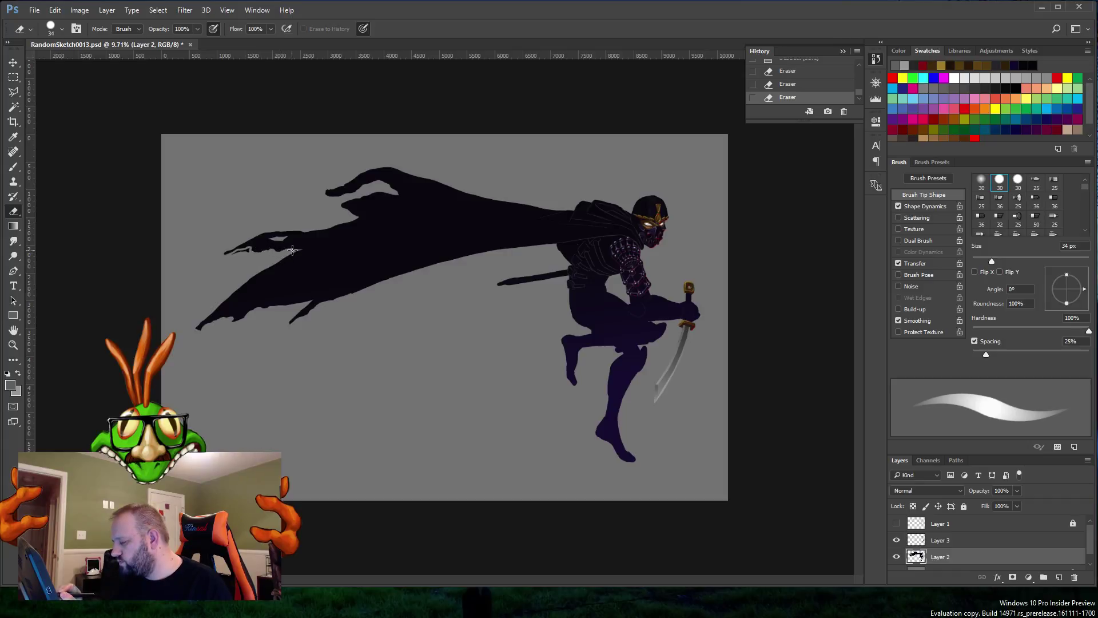
pyautogui.moveTo(297, 249); pyautogui.dragTo(252, 254)
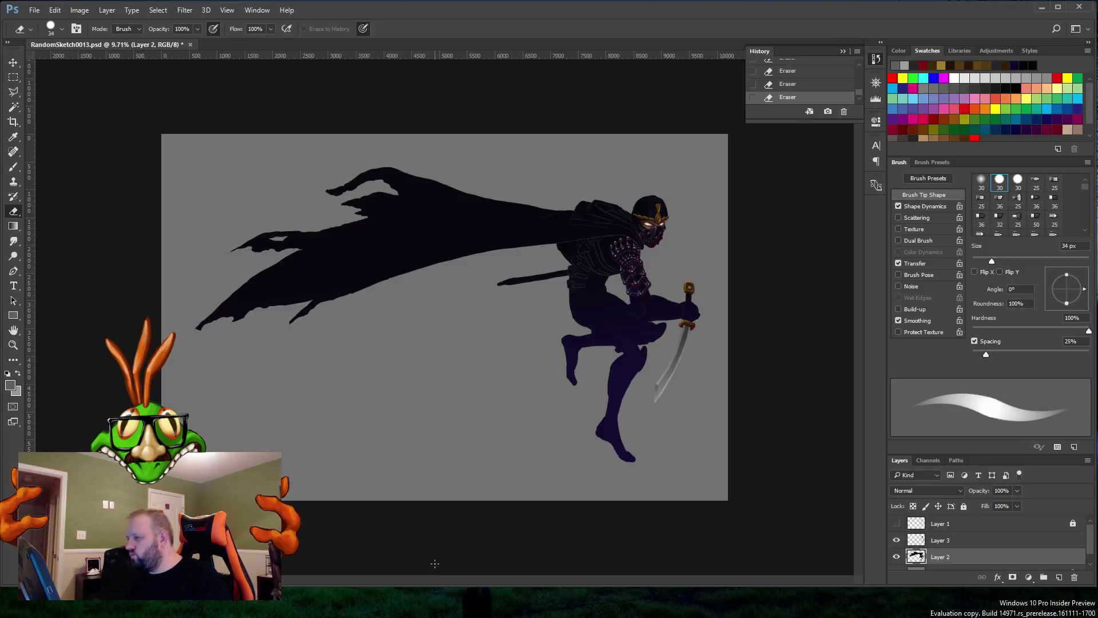
# Step: Save RandomSketch0013.psd to record the tattered cape edges
pyautogui.click(34, 10)
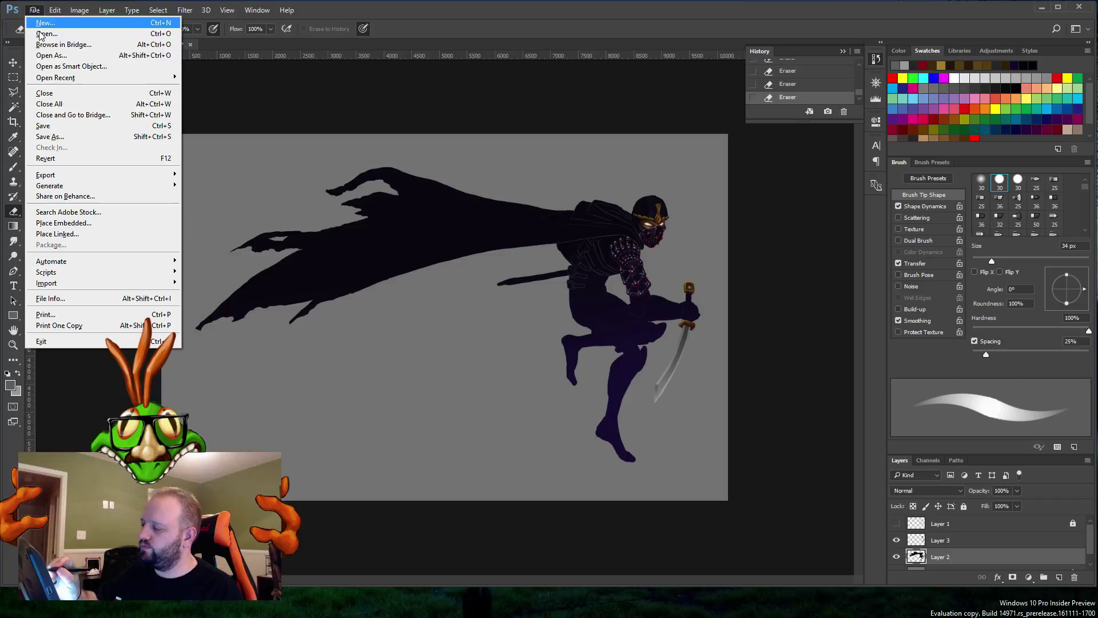
pyautogui.click(59, 125)
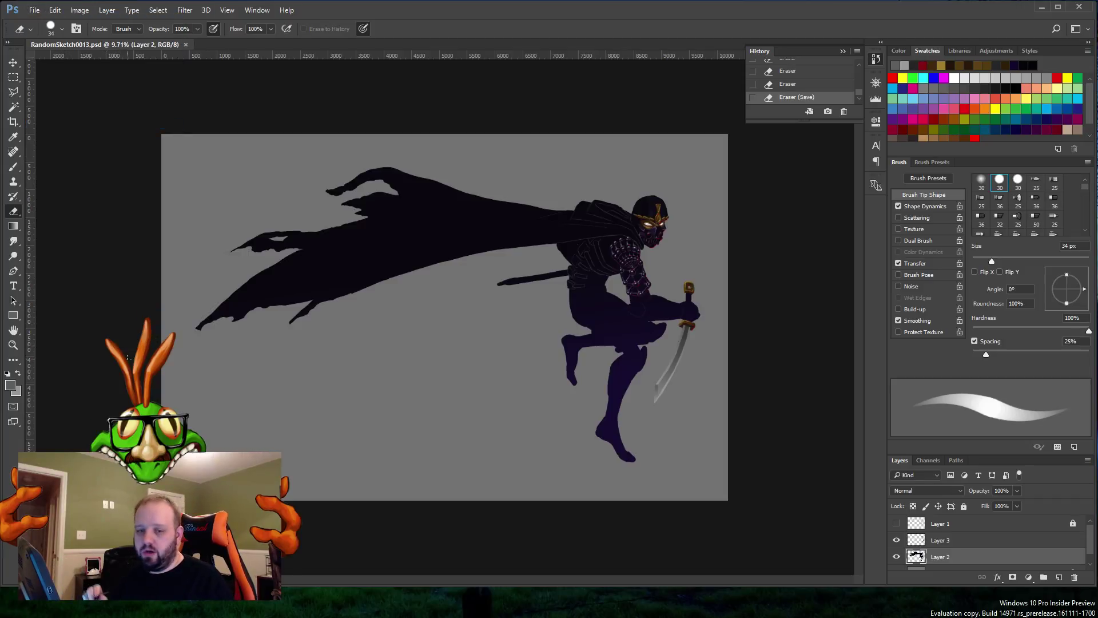